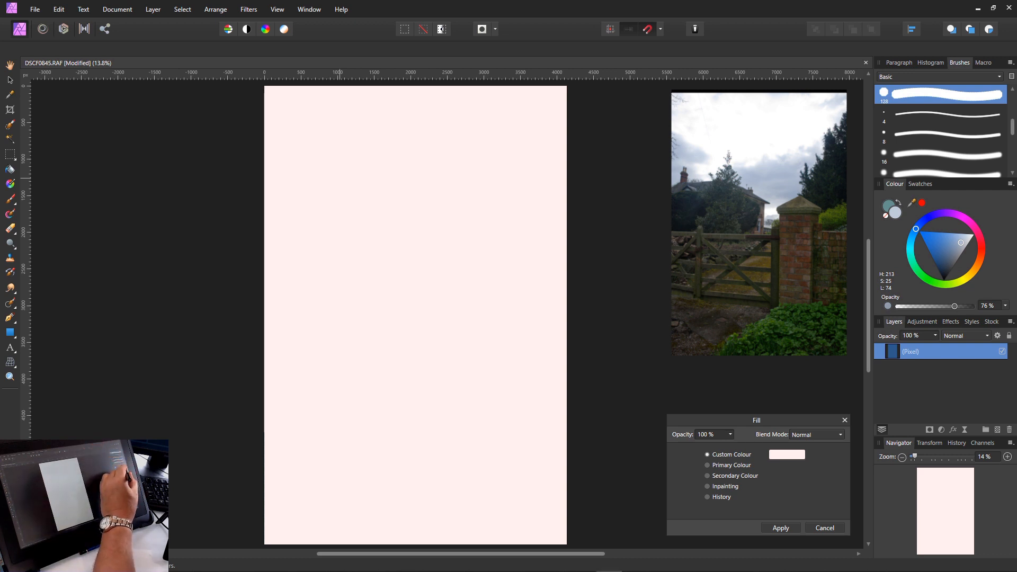
# - Set a muted blue colour of H 213, S 19, L 66 and fill the pixel layer with it
pyautogui.click(956, 251)
pyautogui.moveTo(956, 251); pyautogui.dragTo(960, 246)
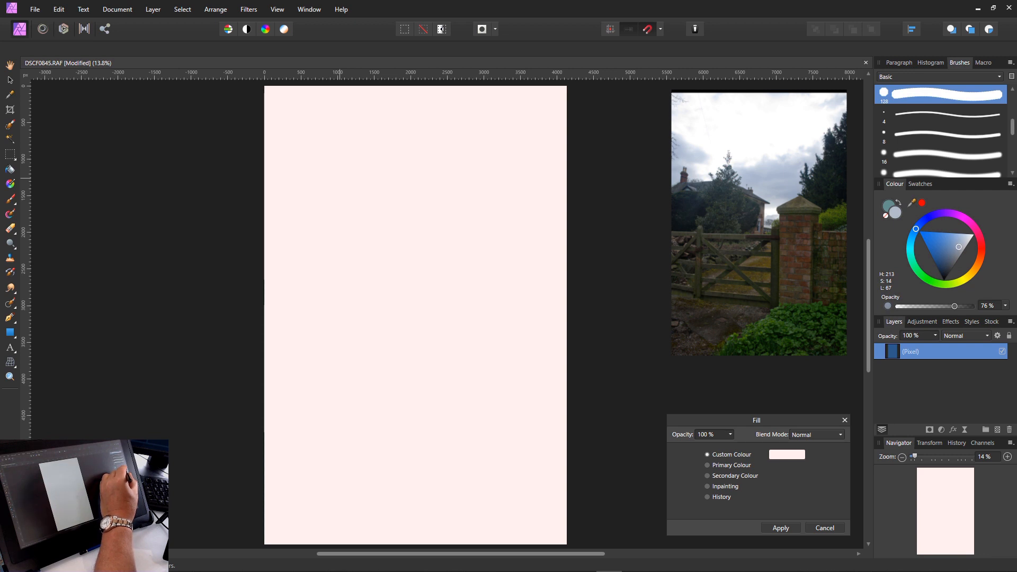
pyautogui.moveTo(959, 247); pyautogui.dragTo(959, 246)
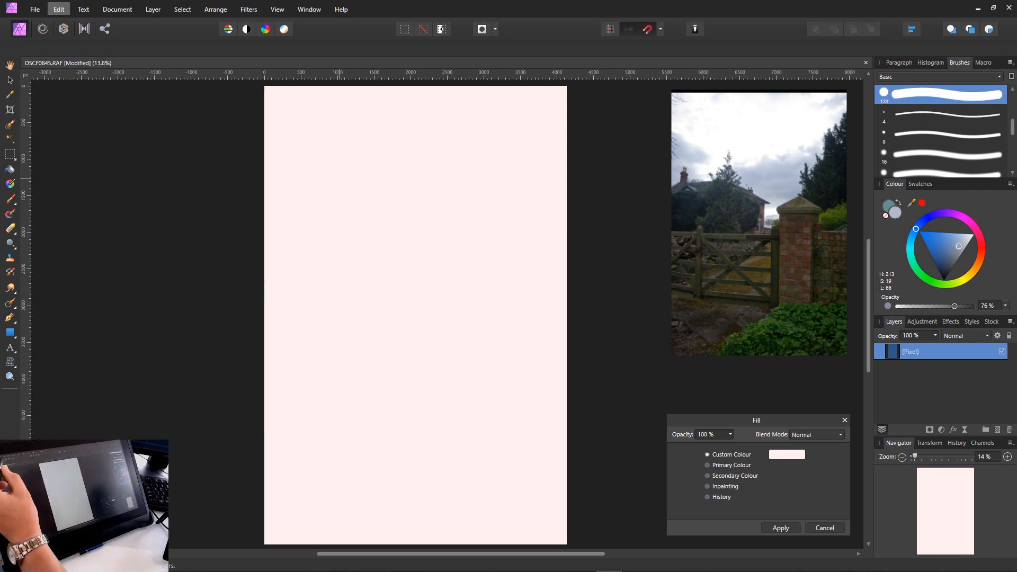
pyautogui.click(35, 9)
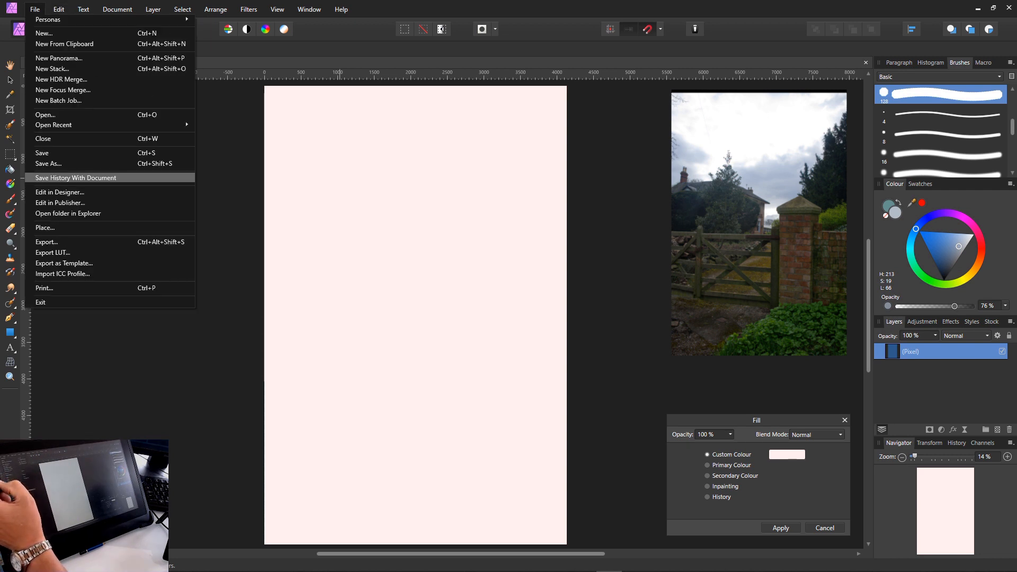
pyautogui.moveTo(59, 9)
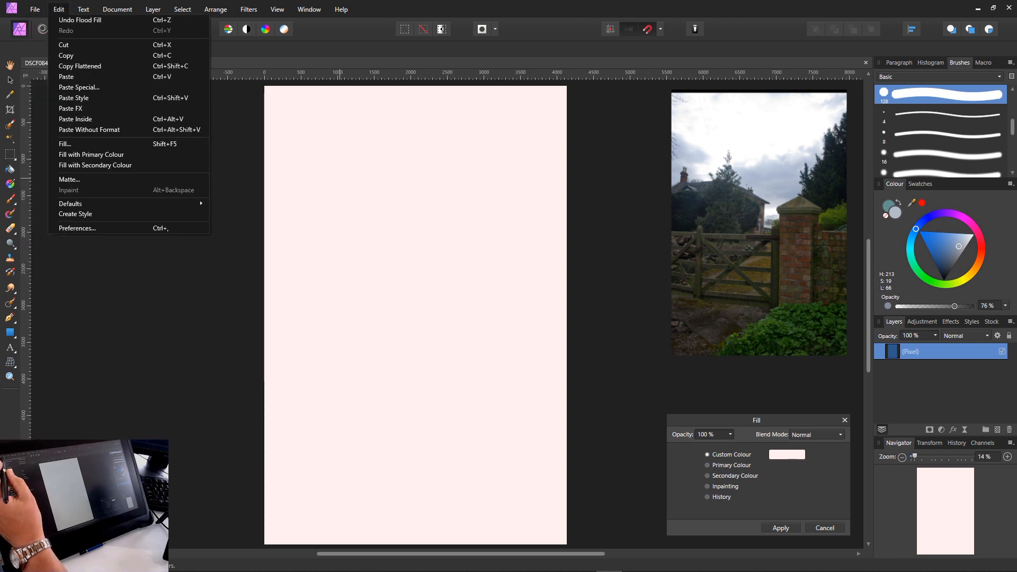
pyautogui.click(68, 143)
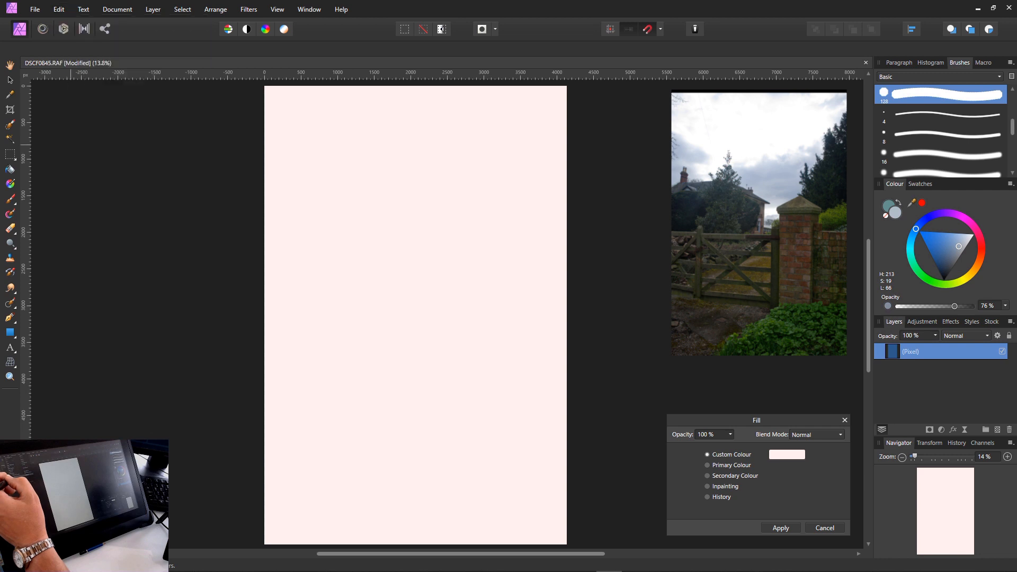
pyautogui.click(59, 9)
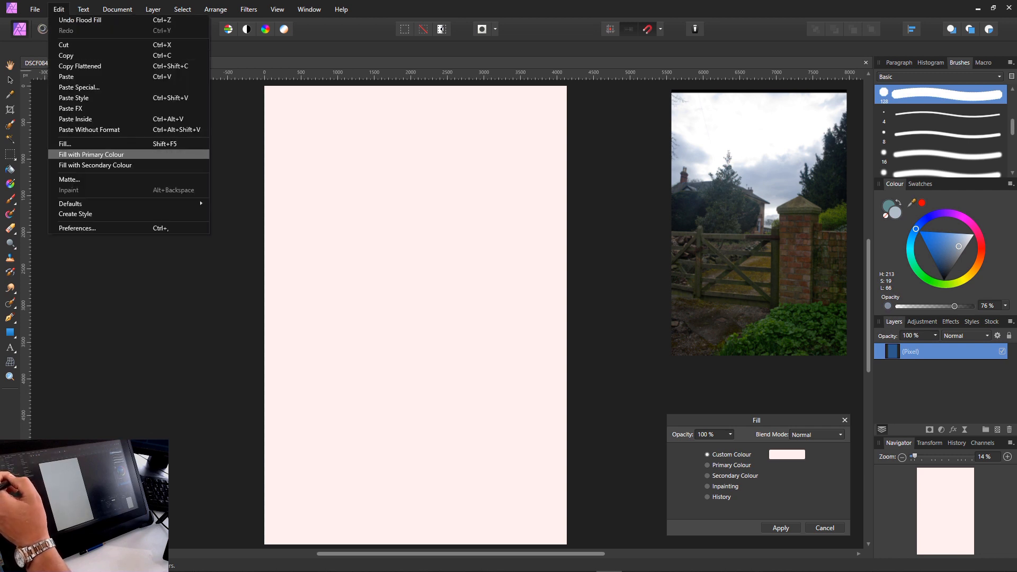
pyautogui.click(91, 154)
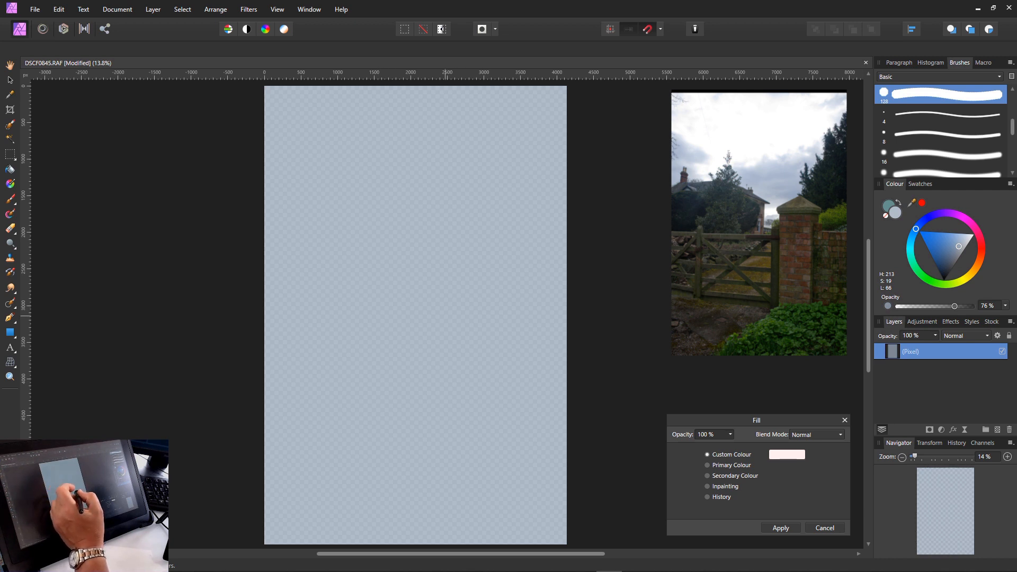
# - Raise the colour's opacity to 100% and fill the pixel layer with the blue again
pyautogui.moveTo(954, 306); pyautogui.dragTo(973, 306)
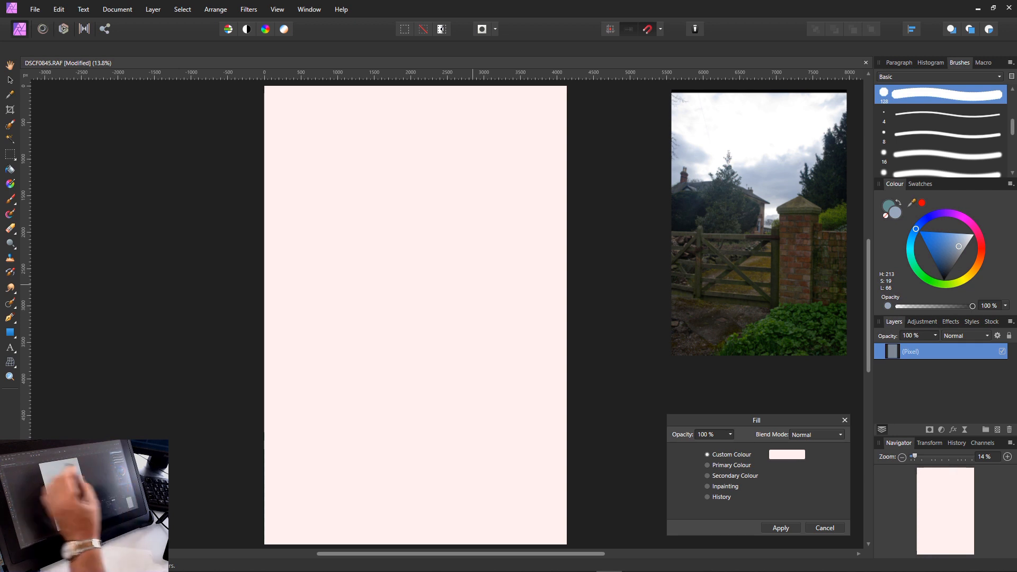
pyautogui.click(58, 9)
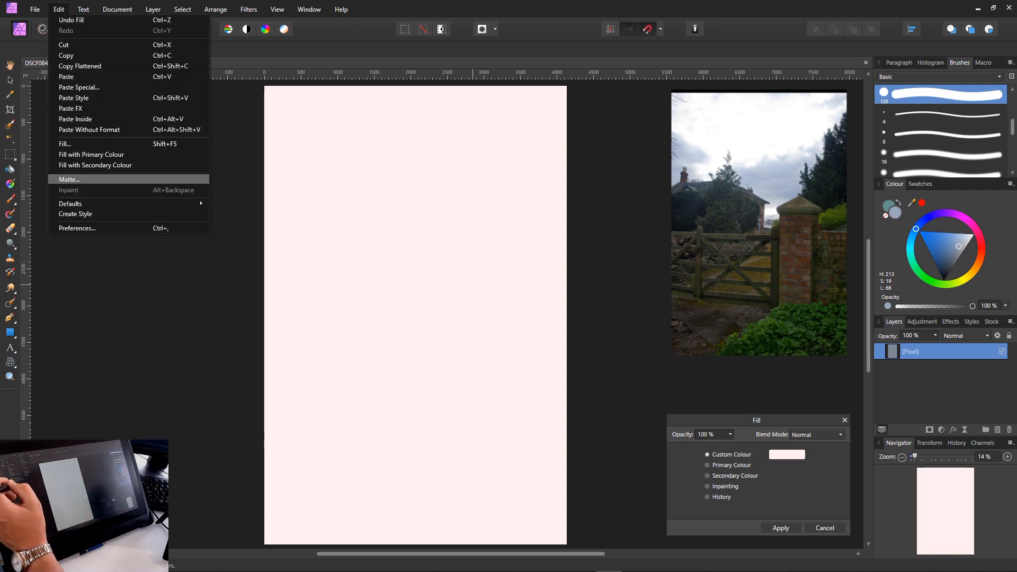
pyautogui.click(84, 154)
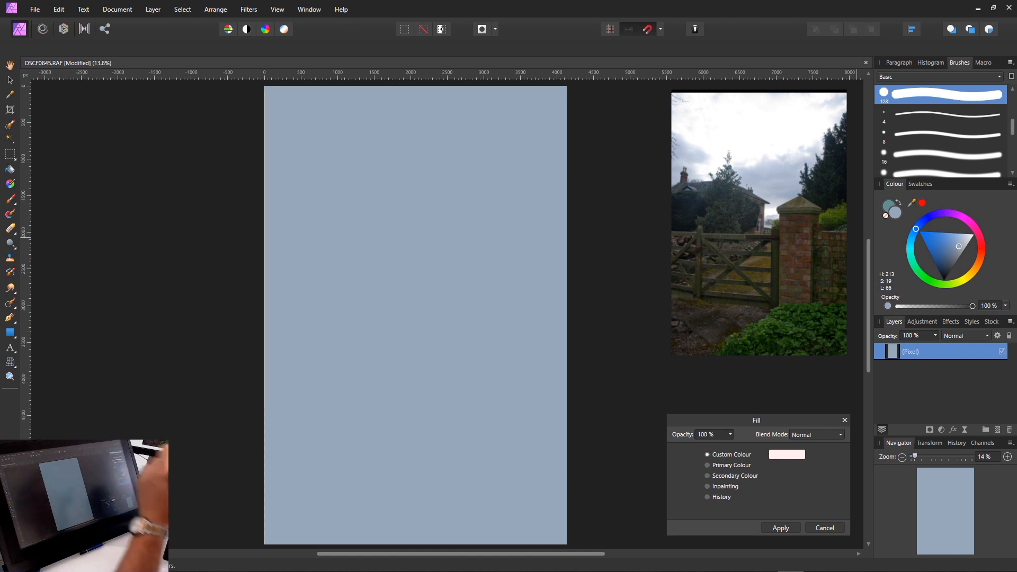
# - Choose the Carpenter's Pencil brush from the Pencils brush category
pyautogui.click(939, 77)
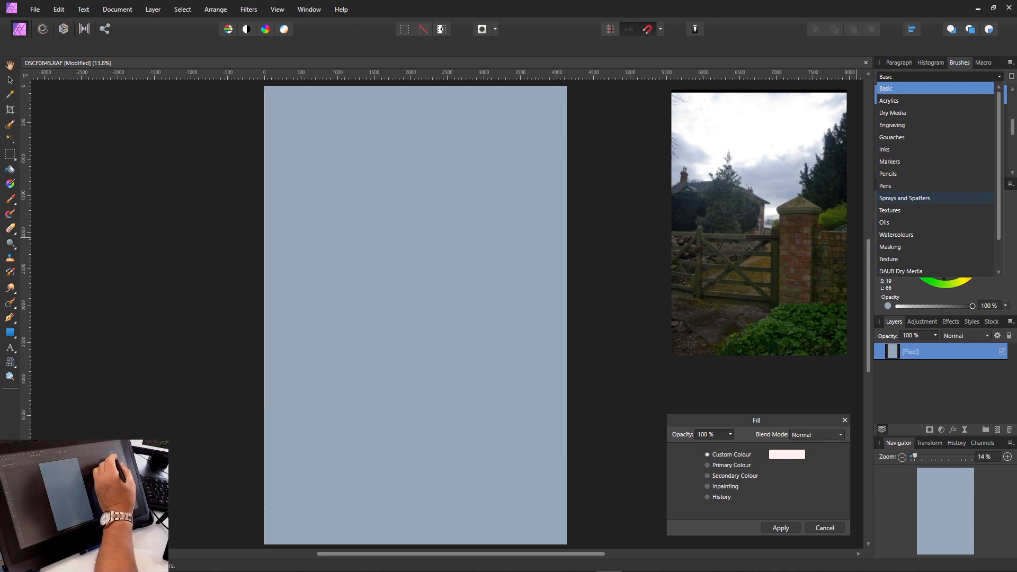
pyautogui.click(887, 174)
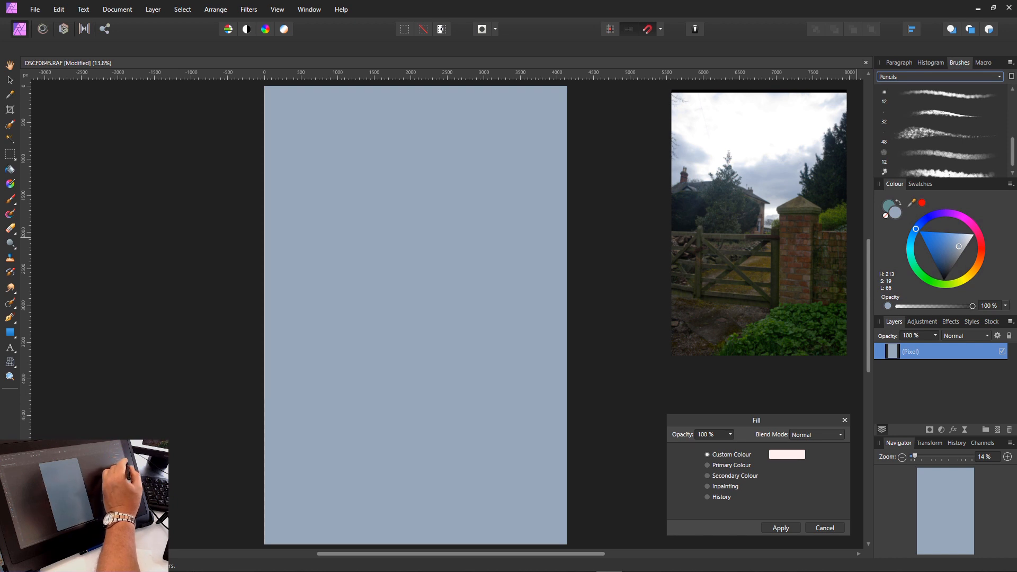
pyautogui.moveTo(1012, 152); pyautogui.dragTo(1013, 134)
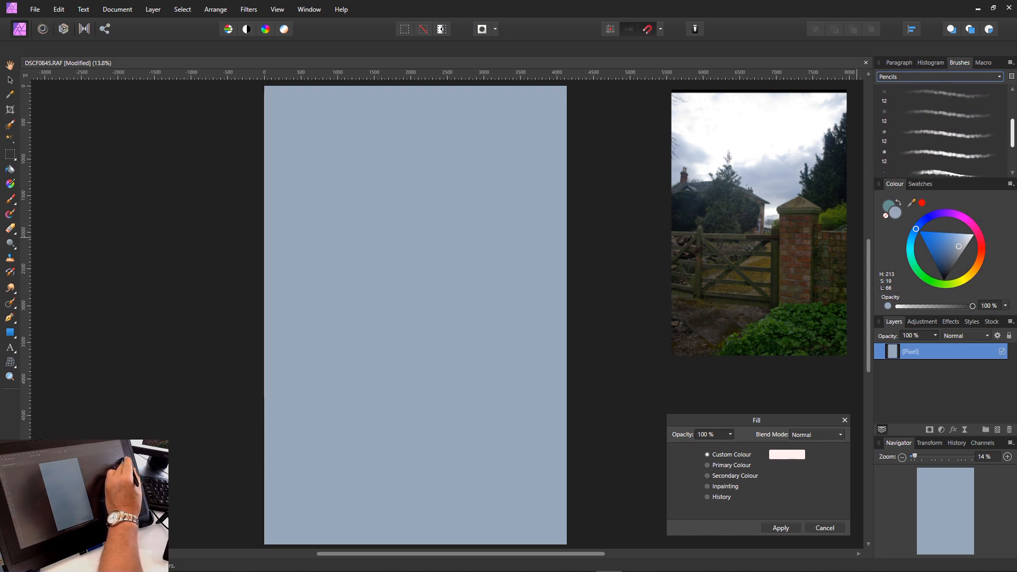
pyautogui.scroll(-4, 943, 133)
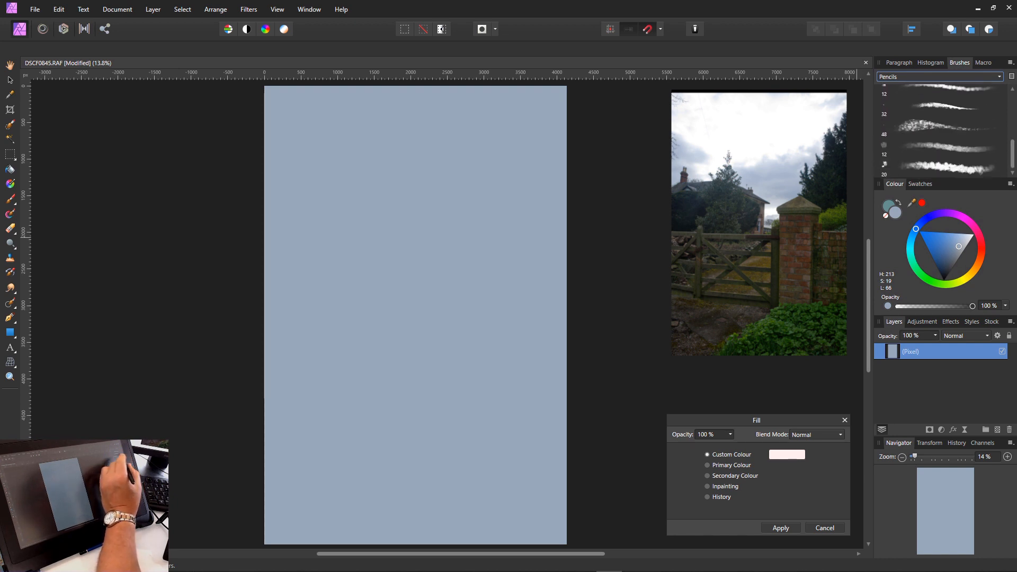
pyautogui.click(946, 148)
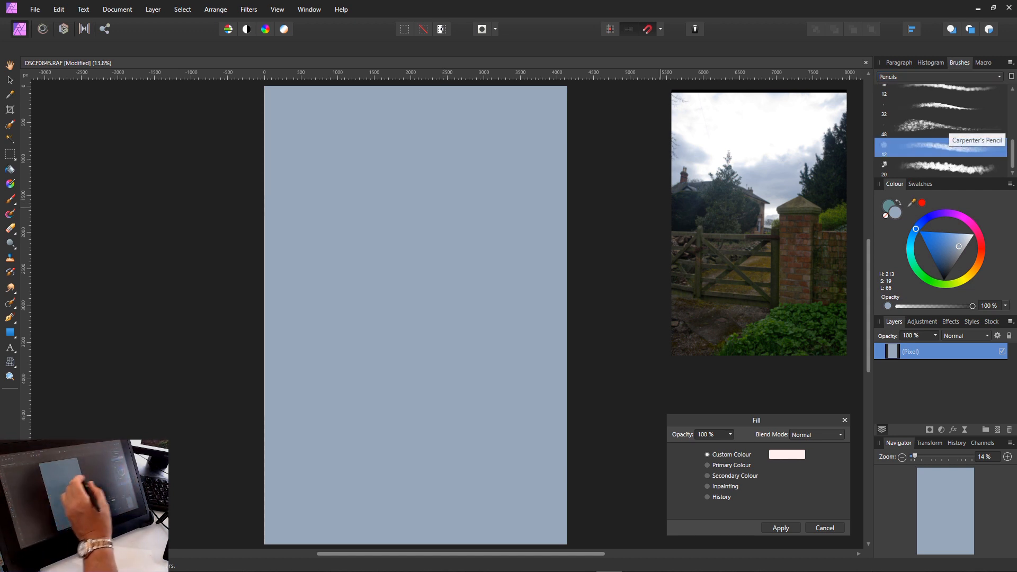
# - Browse the brushes in the Textures and Texture categories
pyautogui.click(998, 77)
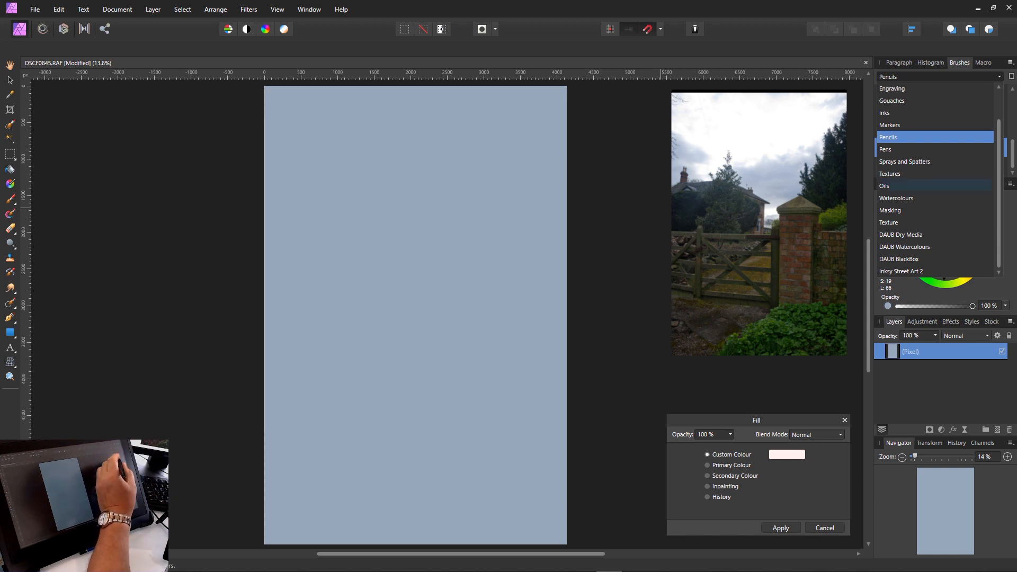
pyautogui.click(895, 174)
pyautogui.moveTo(1013, 153); pyautogui.dragTo(1012, 120)
pyautogui.click(938, 77)
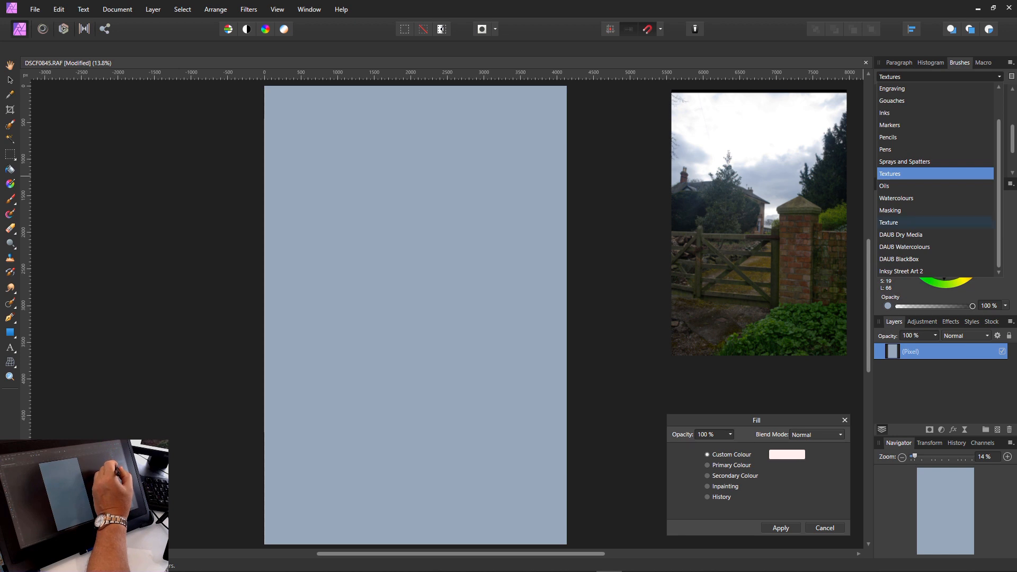
pyautogui.click(896, 222)
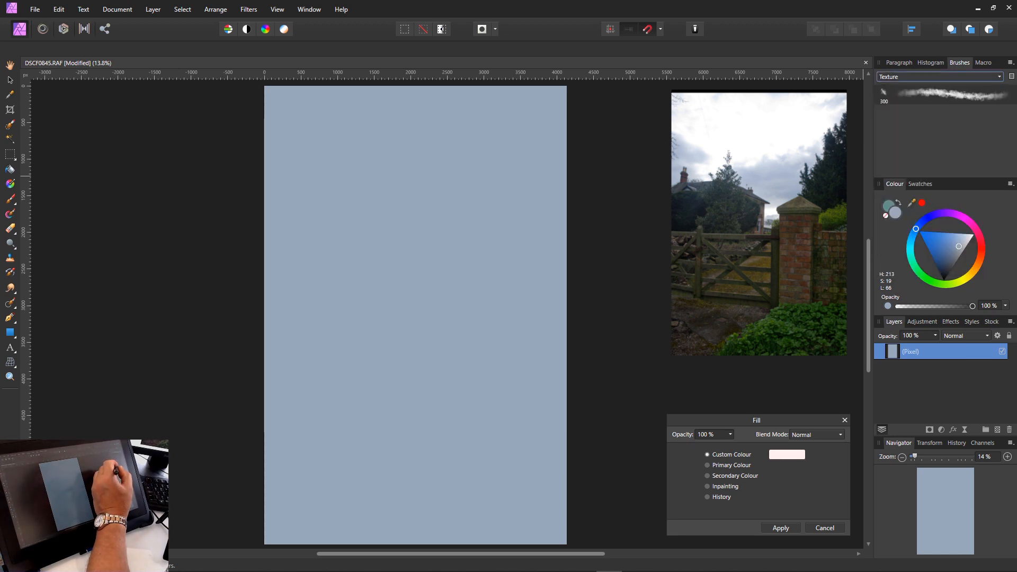
# - Choose the first 48 px brush from the Dry Media brush category
pyautogui.click(938, 77)
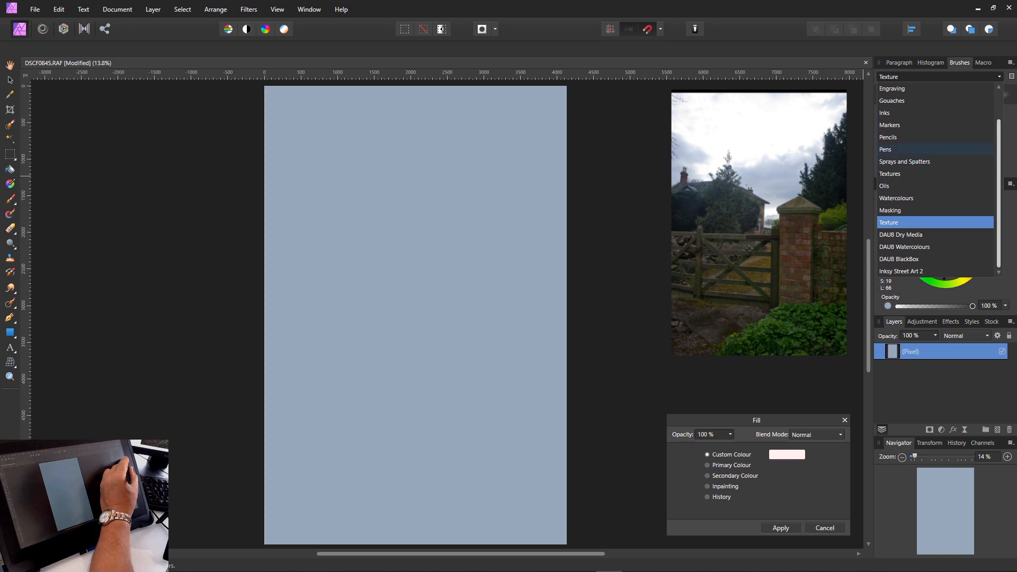
pyautogui.scroll(3, 935, 180)
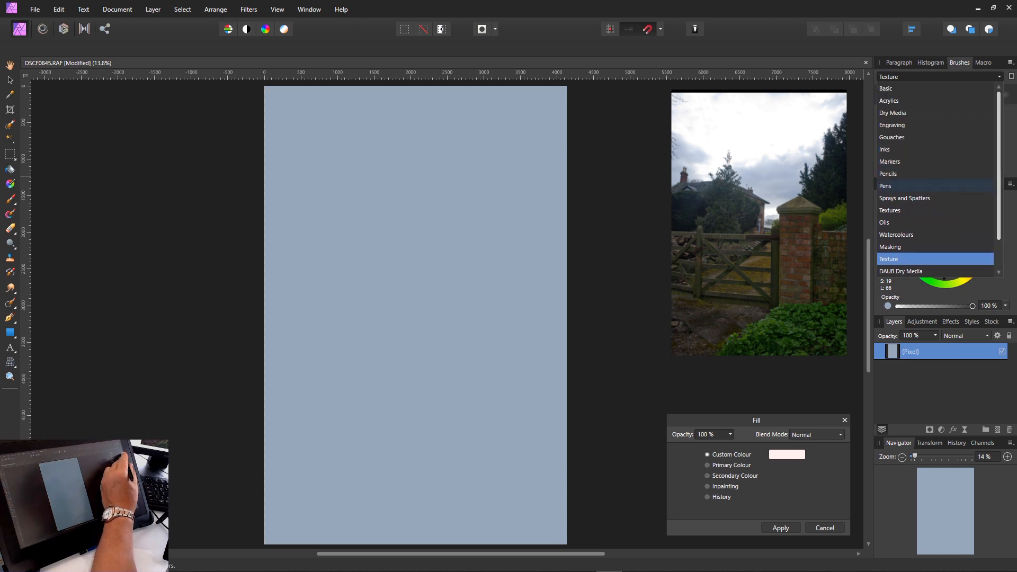
pyautogui.click(893, 113)
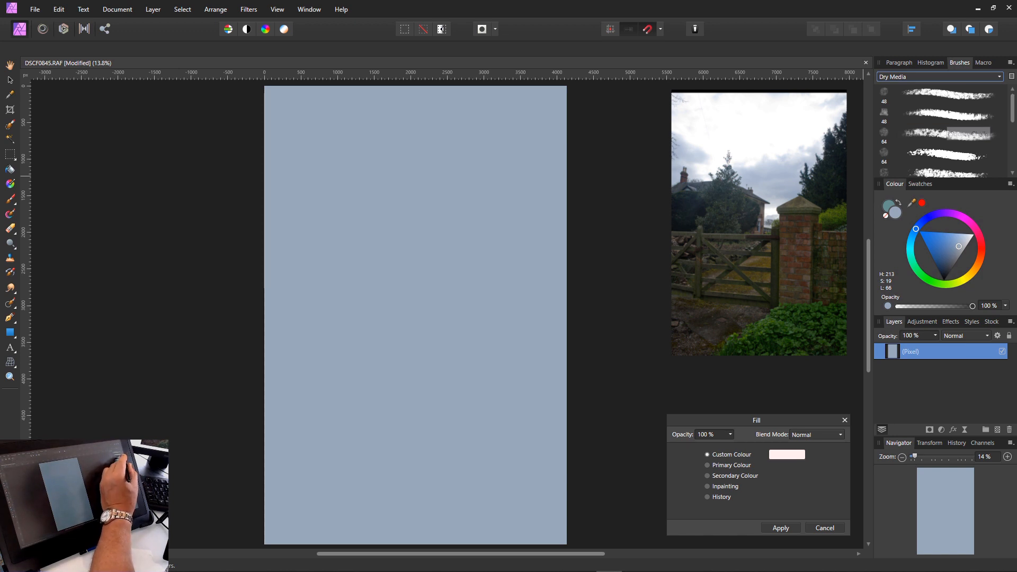
pyautogui.click(947, 94)
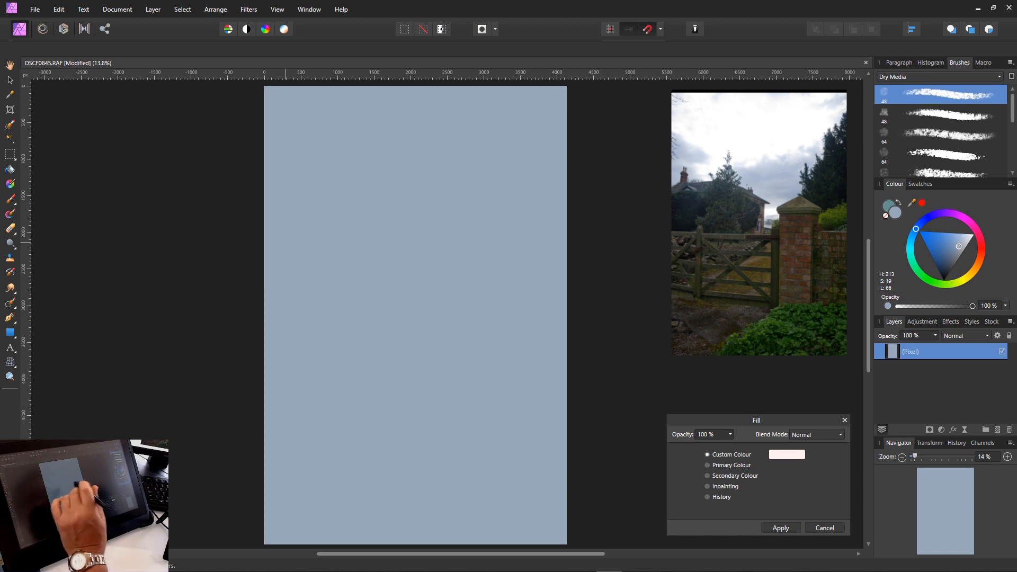
# - Apply the pending pink fill and refill the whole layer with the muted blue
pyautogui.click(779, 528)
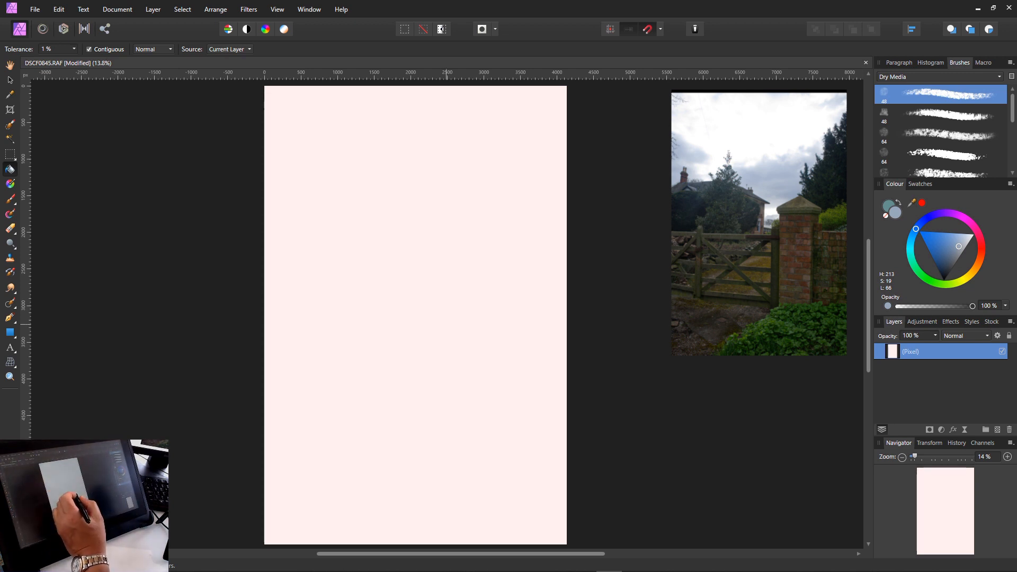
pyautogui.click(447, 324)
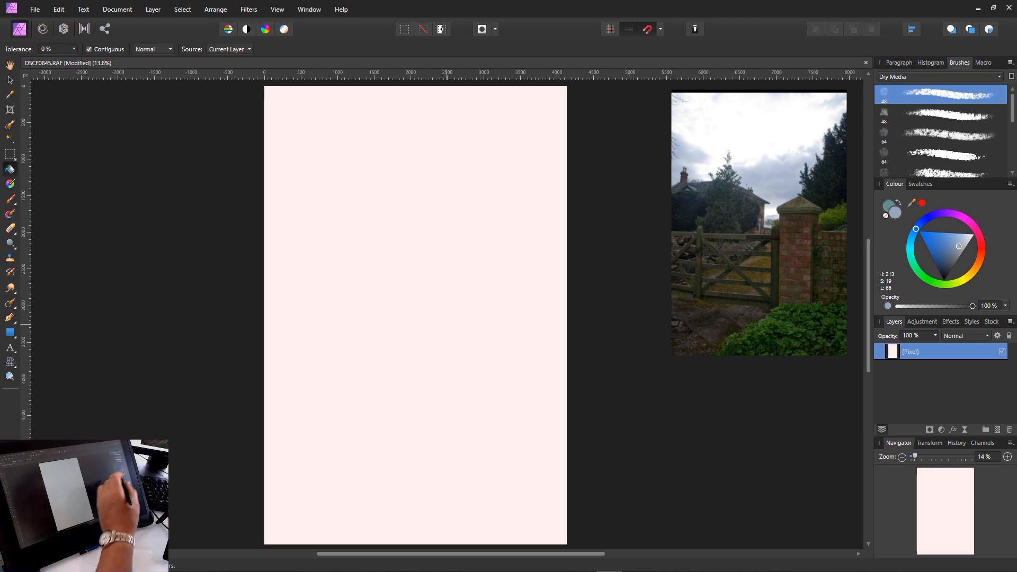
pyautogui.click(318, 265)
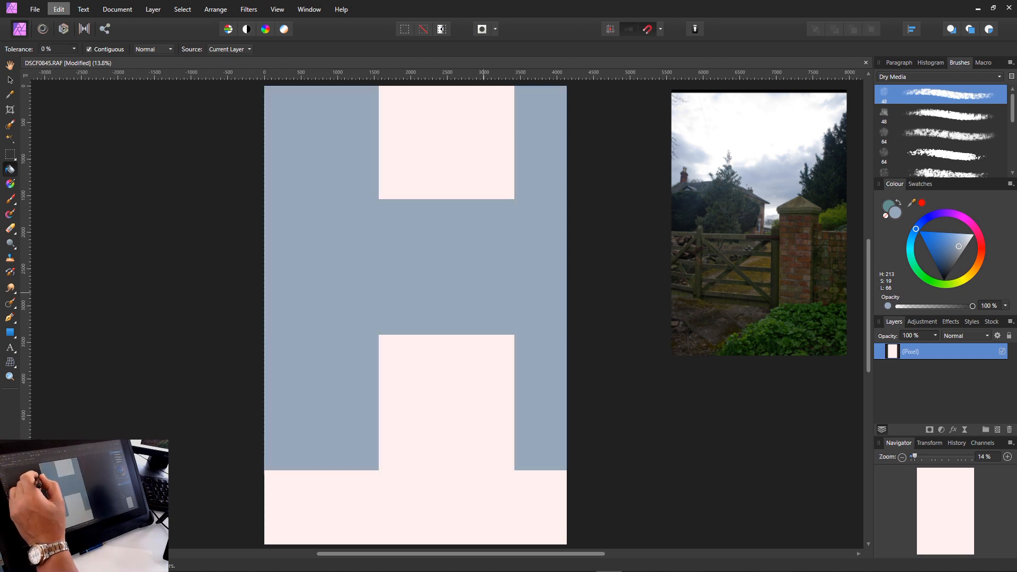
pyautogui.hotkey('alt', 'BackSpace')
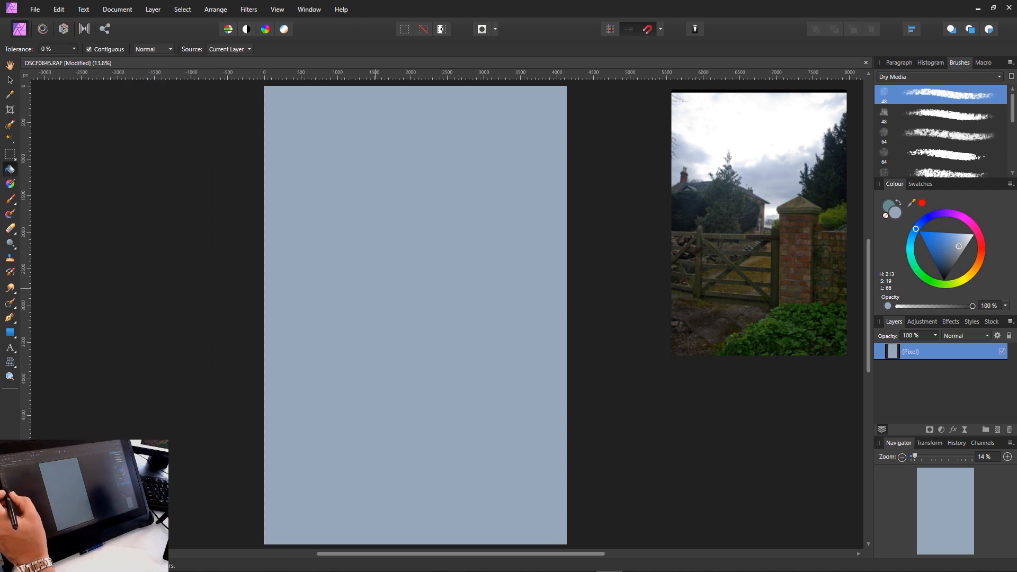
# - Activate the Paint Brush and set its colour to a pale tint of H 180, S 17, L 87
pyautogui.click(9, 199)
pyautogui.press(']')
pyautogui.press(']')
pyautogui.press(']')
pyautogui.press(']')
pyautogui.press(']')
pyautogui.press(']')
pyautogui.press(']')
pyautogui.press(']')
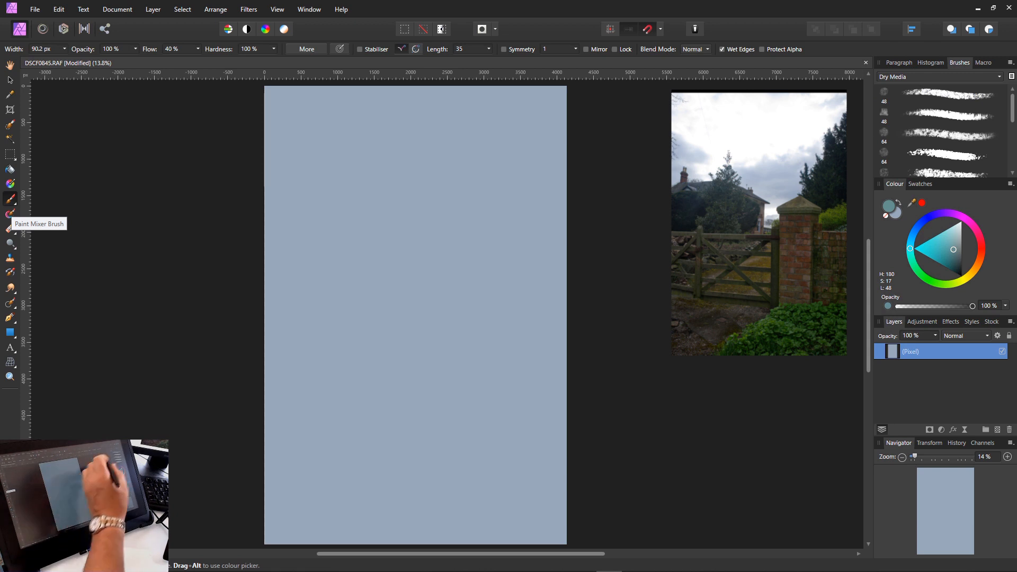
pyautogui.click(959, 229)
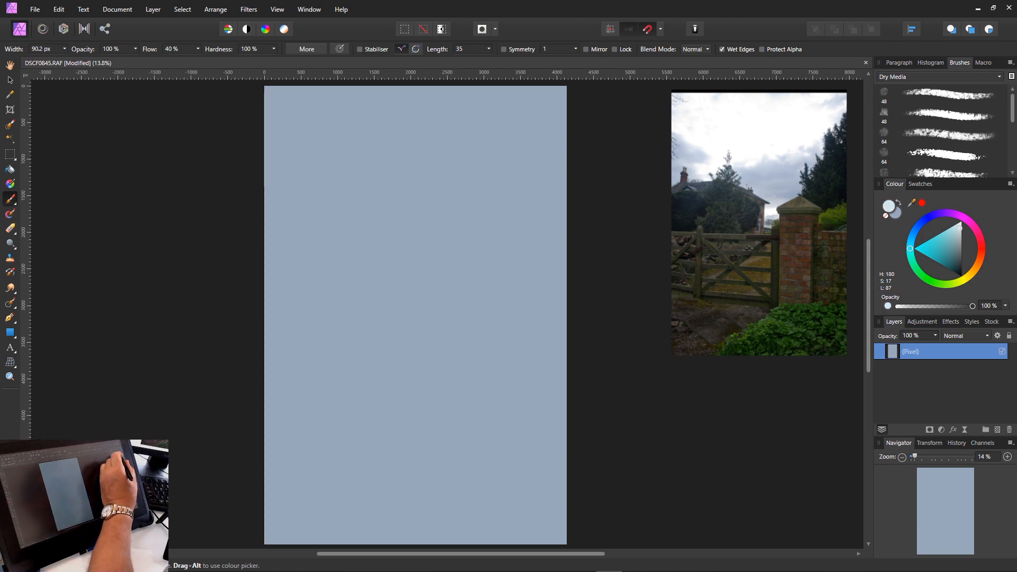
# - Paint two pale cloud patches across the upper sky with the first and second Dry Media brushes, enlarging the first to 295.3 px
pyautogui.click(978, 97)
pyautogui.press(']')
pyautogui.press(']')
pyautogui.press(']')
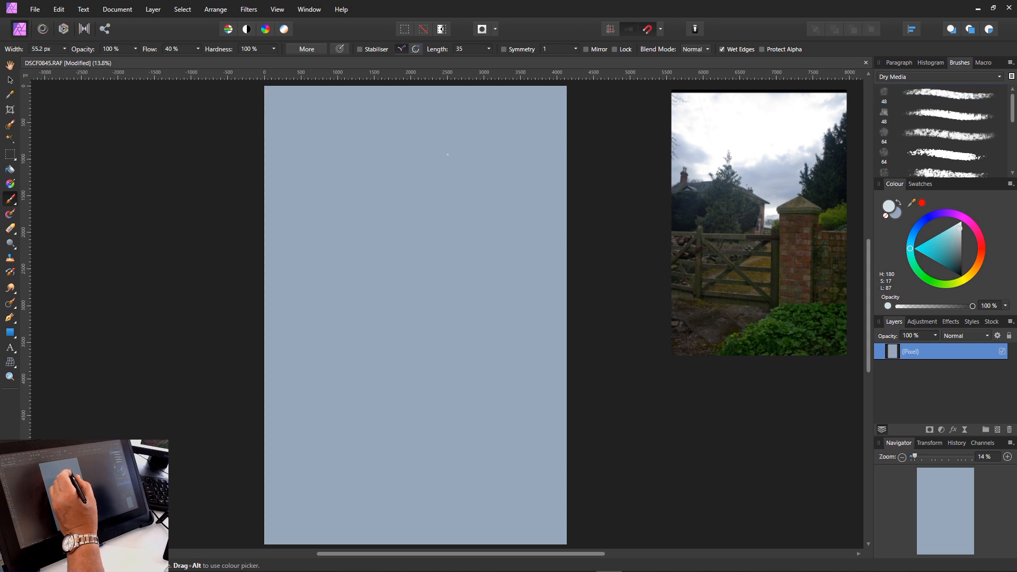
pyautogui.moveTo(448, 154)
pyautogui.mouseDown()
pyautogui.moveTo(492, 183)
pyautogui.moveTo(479, 201)
pyautogui.mouseUp()
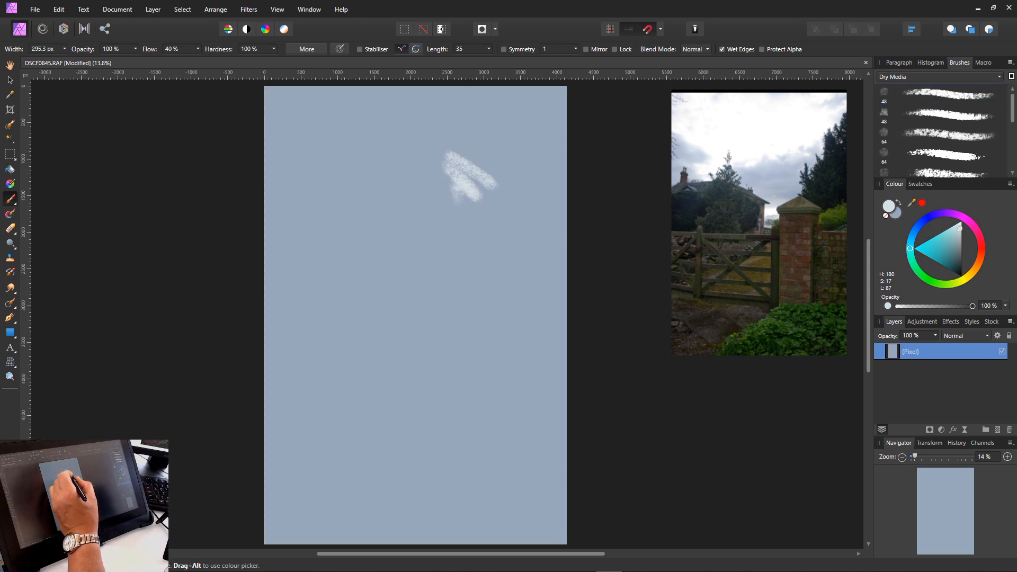
pyautogui.moveTo(434, 153)
pyautogui.mouseDown()
pyautogui.moveTo(496, 180)
pyautogui.moveTo(501, 200)
pyautogui.mouseUp()
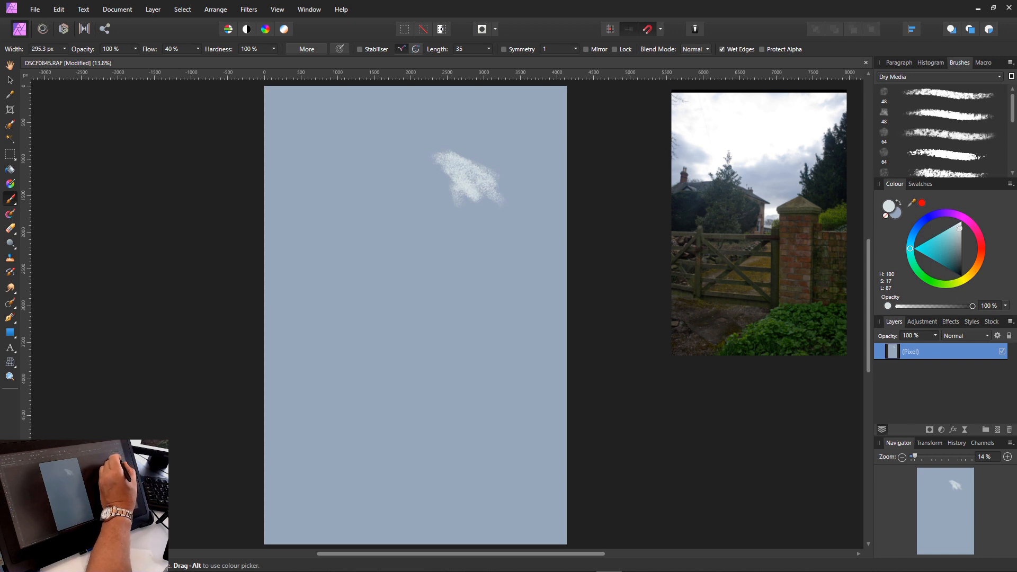
pyautogui.click(933, 113)
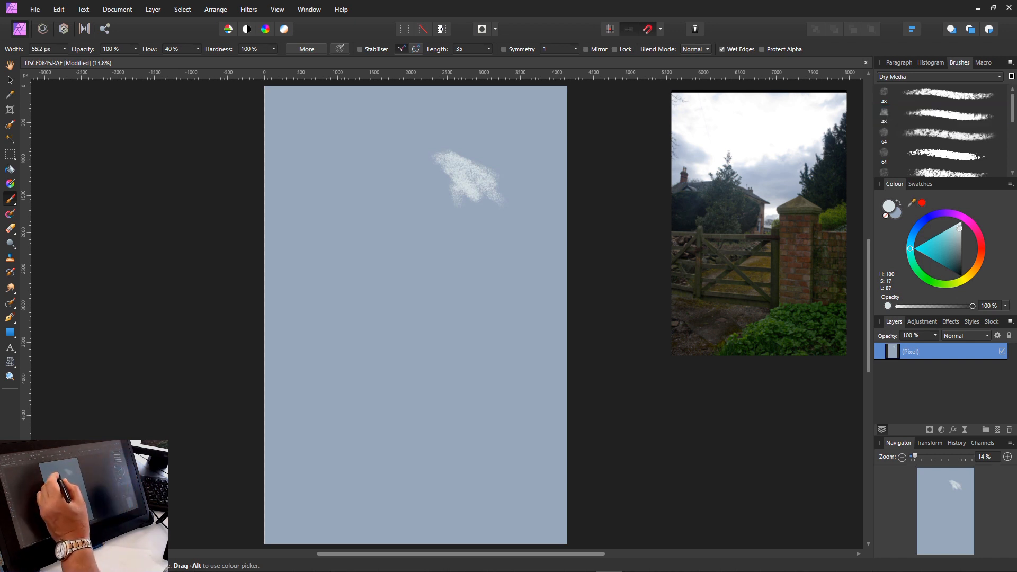
pyautogui.moveTo(363, 173)
pyautogui.mouseDown()
pyautogui.moveTo(396, 204)
pyautogui.moveTo(377, 172)
pyautogui.moveTo(426, 203)
pyautogui.moveTo(411, 229)
pyautogui.mouseUp()
# - Paint pale cloud strokes beneath the existing patches with the third Dry Media brush enlarged to 393.8 px
pyautogui.click(940, 135)
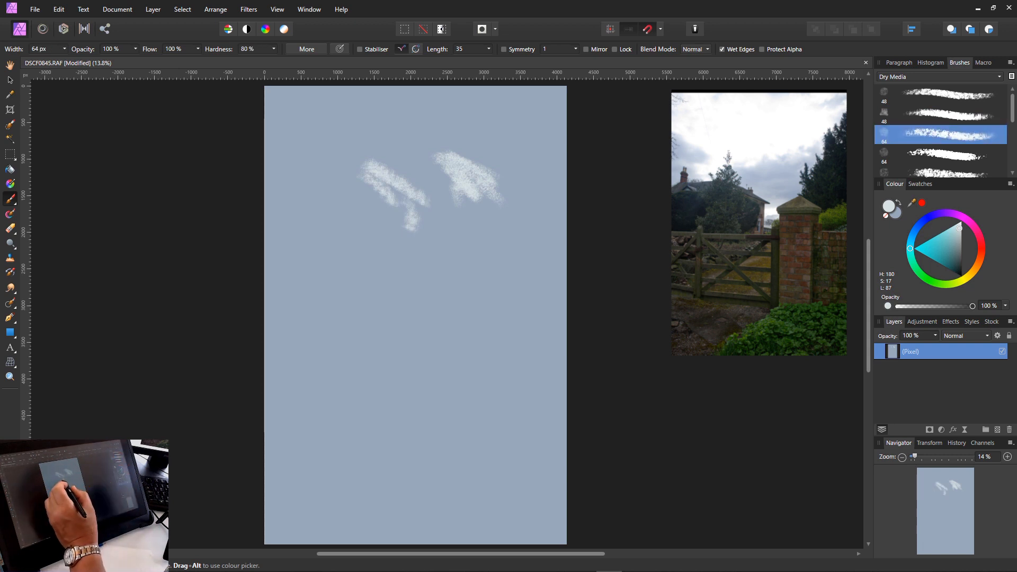
pyautogui.press(']')
pyautogui.press(']')
pyautogui.press(']')
pyautogui.press(']')
pyautogui.press(']')
pyautogui.moveTo(370, 218)
pyautogui.mouseDown()
pyautogui.moveTo(423, 232)
pyautogui.moveTo(465, 268)
pyautogui.mouseUp()
pyautogui.moveTo(465, 268)
pyautogui.mouseDown()
pyautogui.moveTo(481, 250)
pyautogui.moveTo(501, 257)
pyautogui.mouseUp()
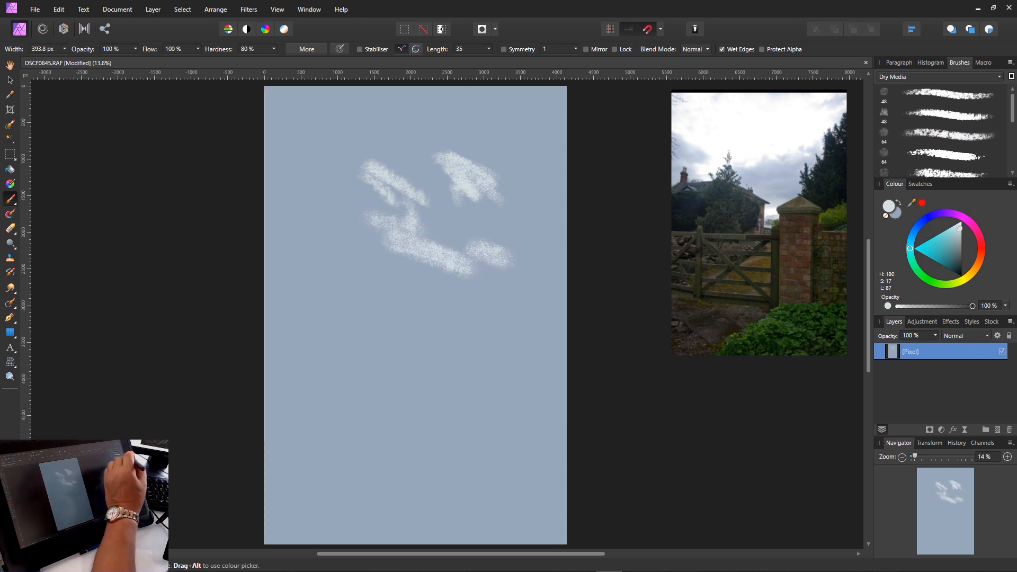
# - Try the fourth Dry Media brush, enlarged to 170.2 px, with pale strokes below the right end of the clouds
pyautogui.click(938, 152)
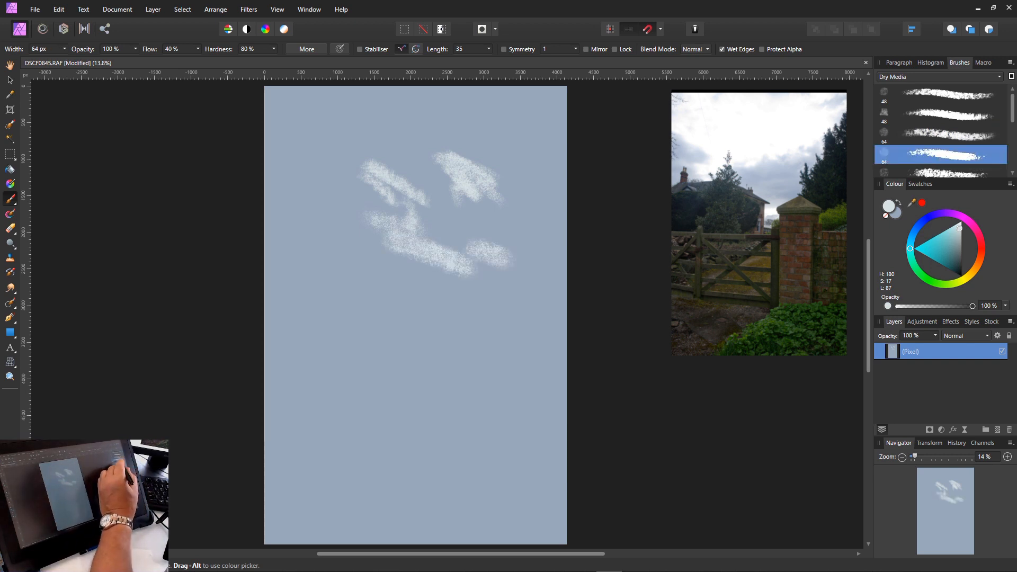
pyautogui.press(']')
pyautogui.press(']')
pyautogui.press(']')
pyautogui.press(']')
pyautogui.press(']')
pyautogui.press(']')
pyautogui.press(']')
pyautogui.moveTo(444, 278); pyautogui.dragTo(488, 303)
pyautogui.moveTo(432, 247)
pyautogui.mouseDown()
pyautogui.moveTo(495, 292)
pyautogui.moveTo(472, 314)
pyautogui.mouseUp()
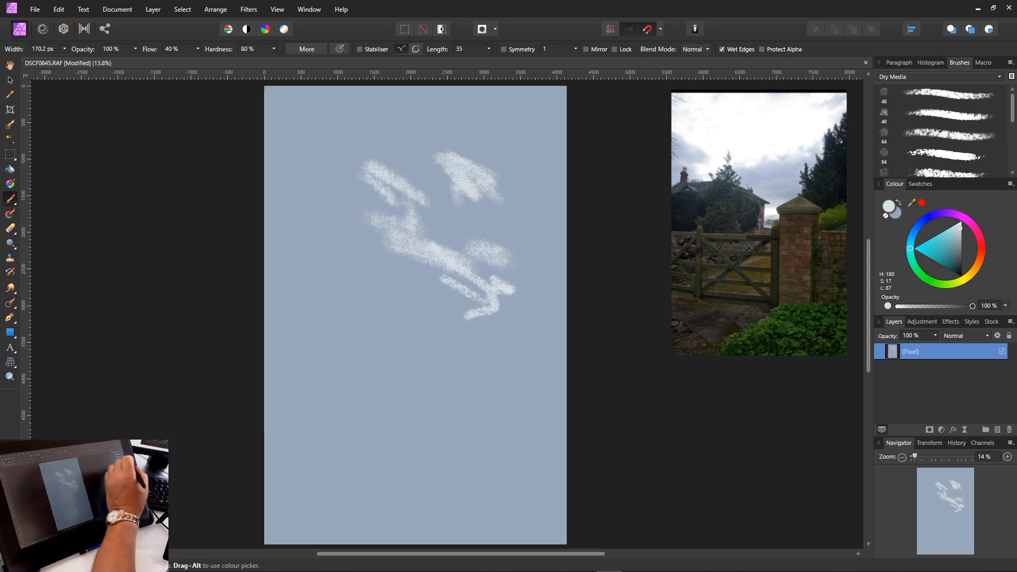
# - Switch to the fifth Dry Media brush, enlarge it to 174.7 px, and paint speckled pale strokes below the clouds' left side
pyautogui.moveTo(1012, 108); pyautogui.dragTo(1012, 125)
pyautogui.click(947, 119)
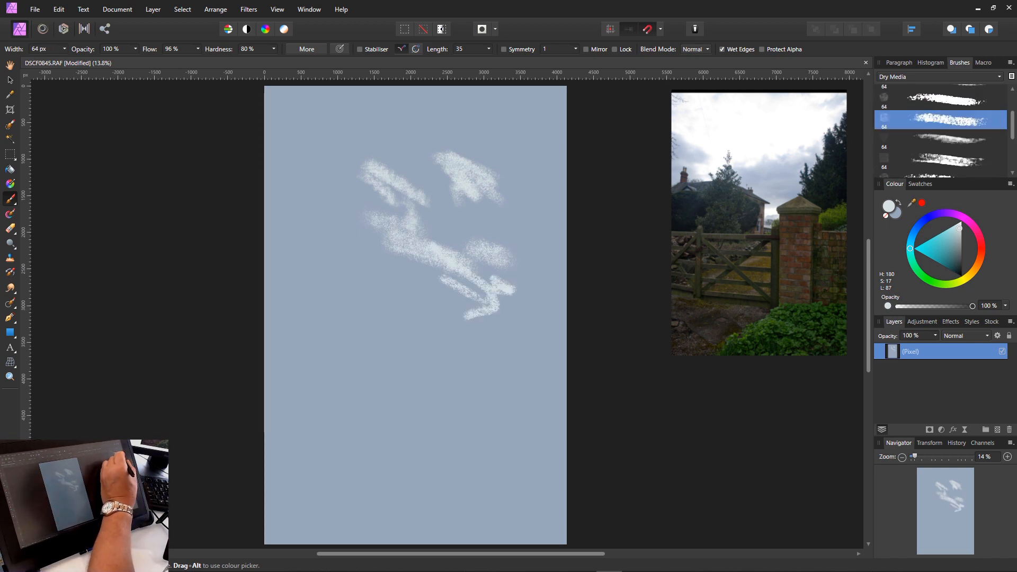
pyautogui.click(371, 274)
pyautogui.moveTo(370, 275)
pyautogui.mouseDown()
pyautogui.moveTo(435, 294)
pyautogui.moveTo(401, 313)
pyautogui.moveTo(359, 286)
pyautogui.moveTo(366, 319)
pyautogui.mouseUp()
pyautogui.click(362, 285)
pyautogui.moveTo(353, 250); pyautogui.dragTo(397, 271)
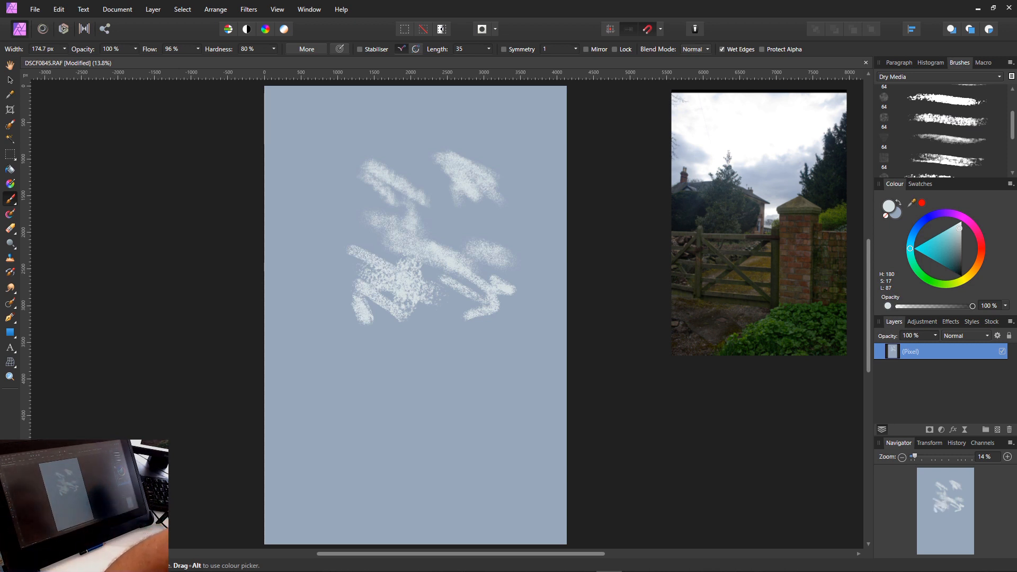
# - Try a darker teal-grey of H 180, S 17, L 62 with zigzag strokes over the lower clouds
pyautogui.click(956, 243)
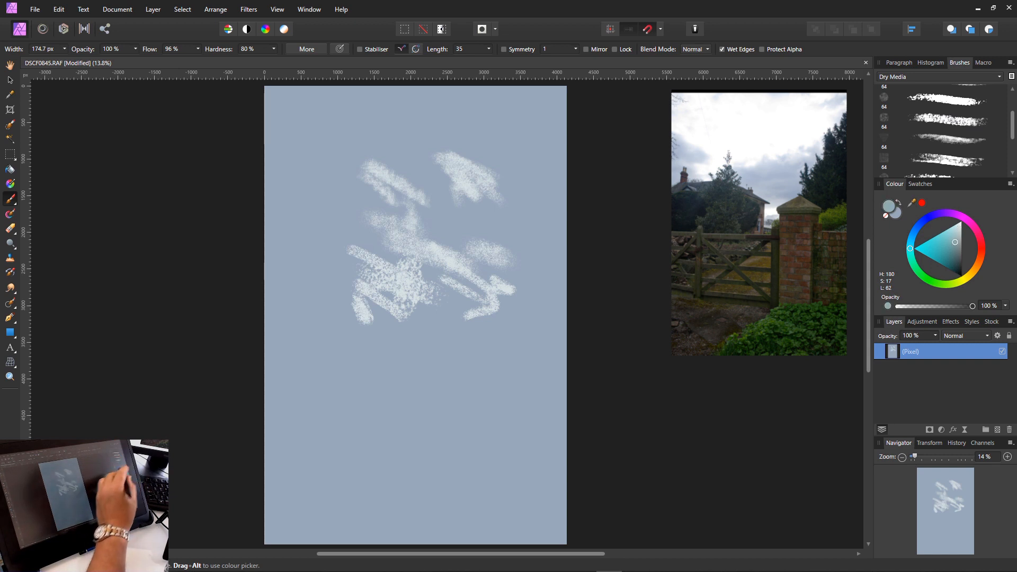
pyautogui.moveTo(406, 225)
pyautogui.mouseDown()
pyautogui.moveTo(443, 258)
pyautogui.moveTo(406, 288)
pyautogui.moveTo(414, 298)
pyautogui.mouseUp()
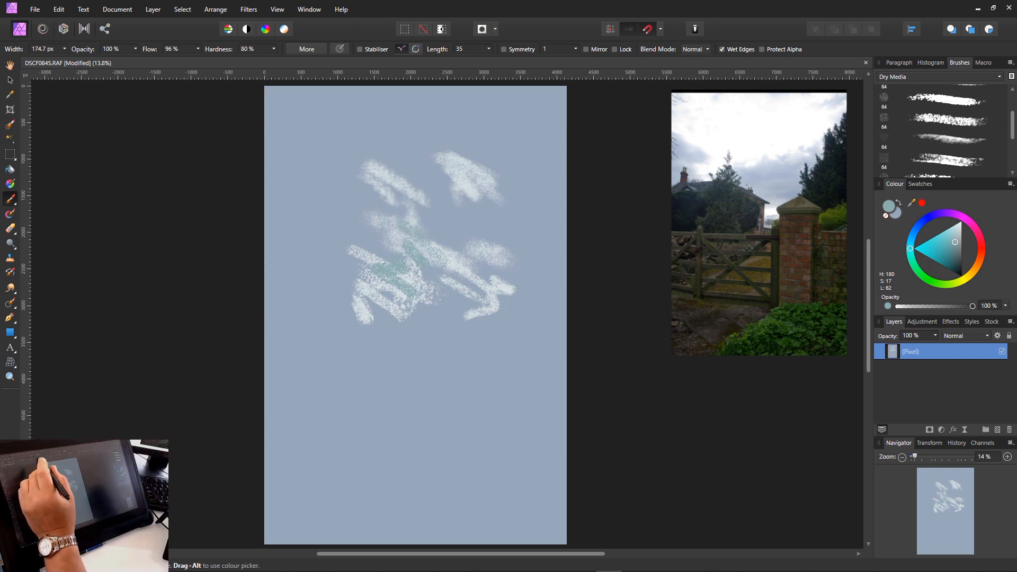
pyautogui.moveTo(374, 299); pyautogui.dragTo(443, 244)
# - Undo all the cloud strokes back to the plain muted blue base
pyautogui.hotkey('ctrl', 'z')
pyautogui.hotkey('ctrl', 'z')
pyautogui.hotkey('ctrl', 'z')
pyautogui.hotkey('ctrl', 'z')
pyautogui.hotkey('ctrl', 'z')
pyautogui.hotkey('ctrl', 'z')
pyautogui.hotkey('ctrl', 'z')
pyautogui.hotkey('ctrl', 'z')
pyautogui.hotkey('ctrl', 'z')
pyautogui.hotkey('ctrl', 'z')
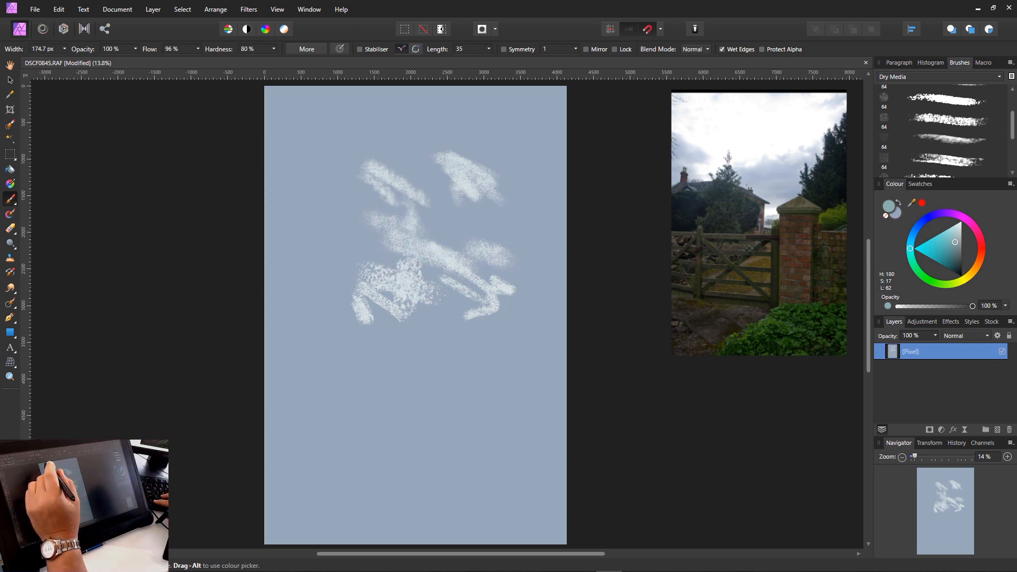
pyautogui.hotkey('ctrl', 'z')
pyautogui.hotkey('ctrl', 'z')
pyautogui.hotkey('ctrl', 'z')
pyautogui.hotkey('ctrl', 'z')
pyautogui.hotkey('ctrl', 'z')
pyautogui.hotkey('ctrl', 'z')
pyautogui.hotkey('ctrl', 'z')
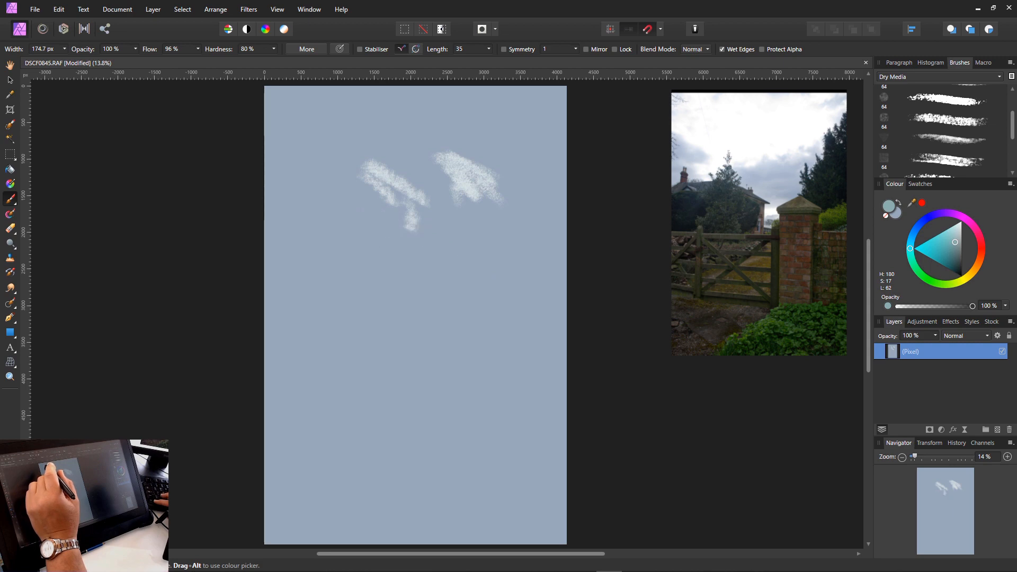
pyautogui.hotkey('ctrl', 'z')
pyautogui.hotkey('ctrl', 'z')
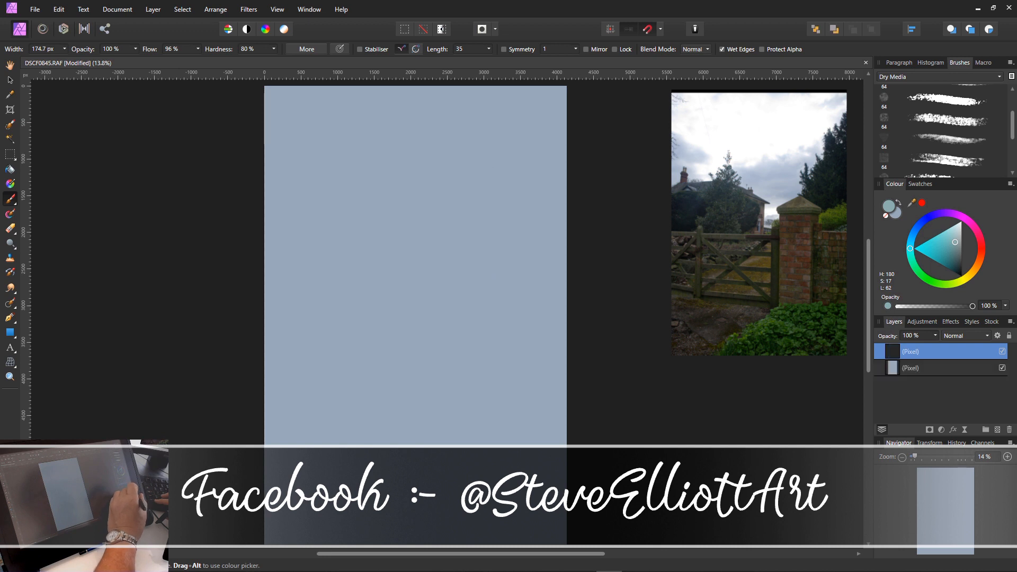
# - Add a new pixel layer, lock the muted blue base layer beneath it, and make the new layer active
pyautogui.hotkey('ctrl', 'shift', 'n')
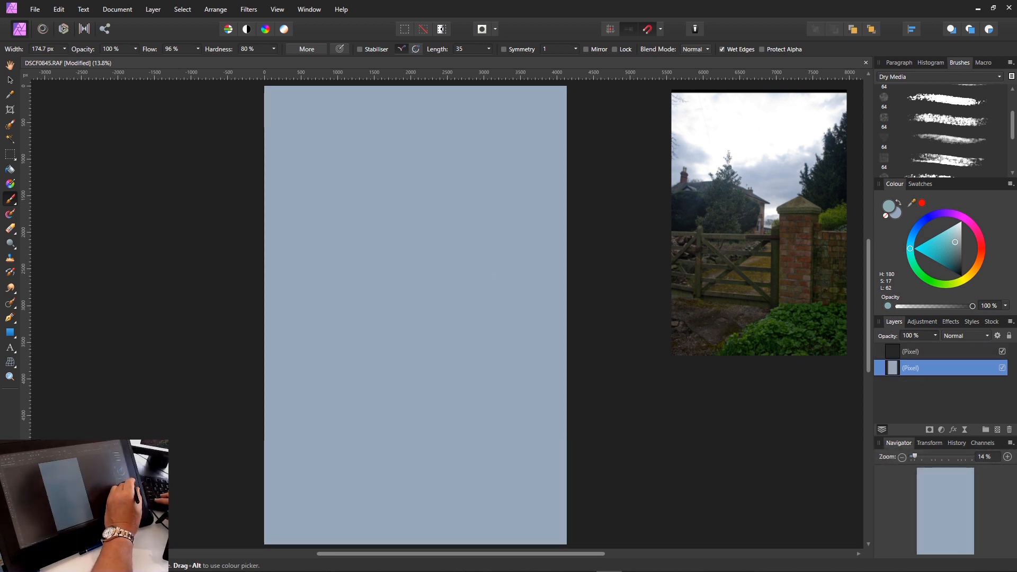
pyautogui.click(935, 351)
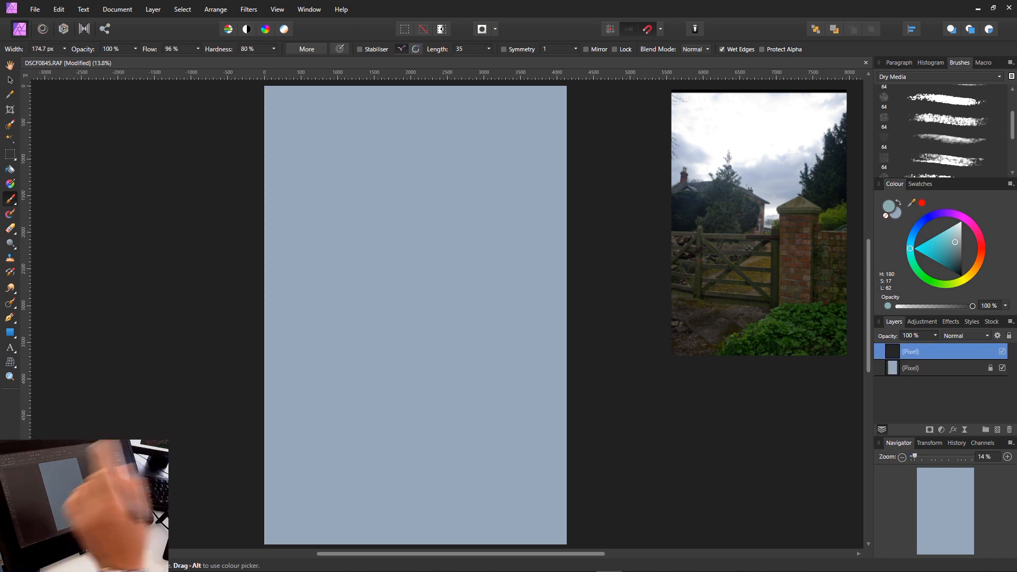
# - Set the brush colour to H 203, S 22, L 62 and paint a faint patch in the upper sky at 444.1 px
pyautogui.click(954, 234)
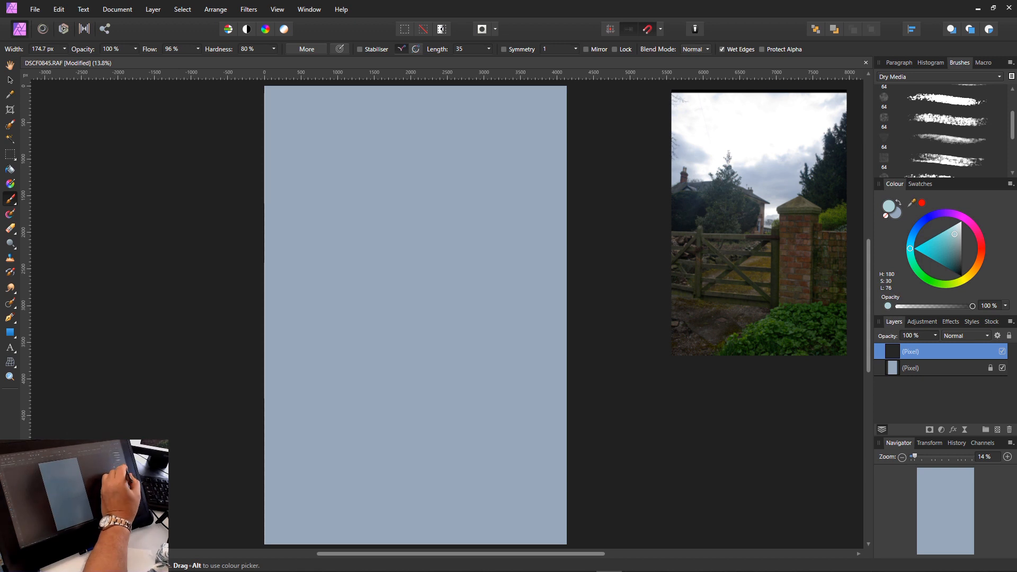
pyautogui.click(912, 235)
pyautogui.moveTo(959, 239); pyautogui.dragTo(955, 245)
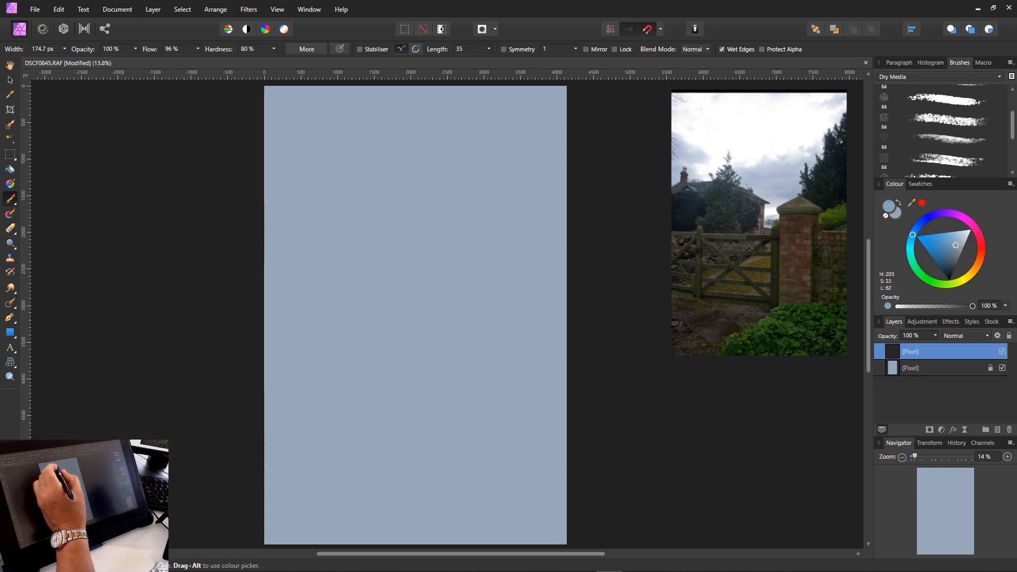
pyautogui.press(']')
pyautogui.press(']')
pyautogui.press(']')
pyautogui.press(']')
pyautogui.press(']')
pyautogui.press(']')
pyautogui.press(']')
pyautogui.press(']')
pyautogui.press(']')
pyautogui.press(']')
pyautogui.press(']')
pyautogui.press(']')
pyautogui.press(']')
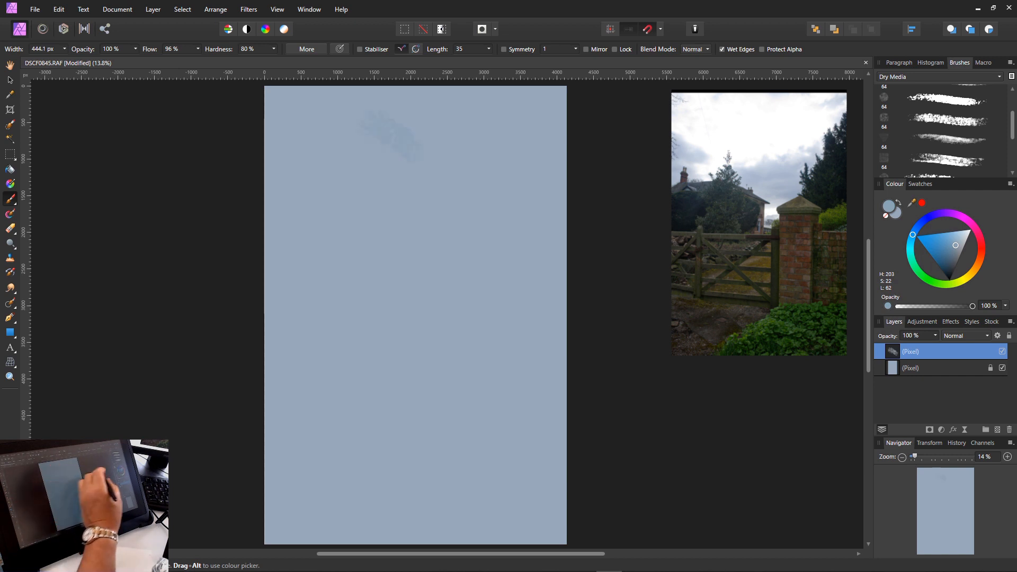
# - Lighten the colour to H 203, S 23, L 78 and paint pale upper-sky clouds with the first Dry Media brush at 373.2 px
pyautogui.click(962, 239)
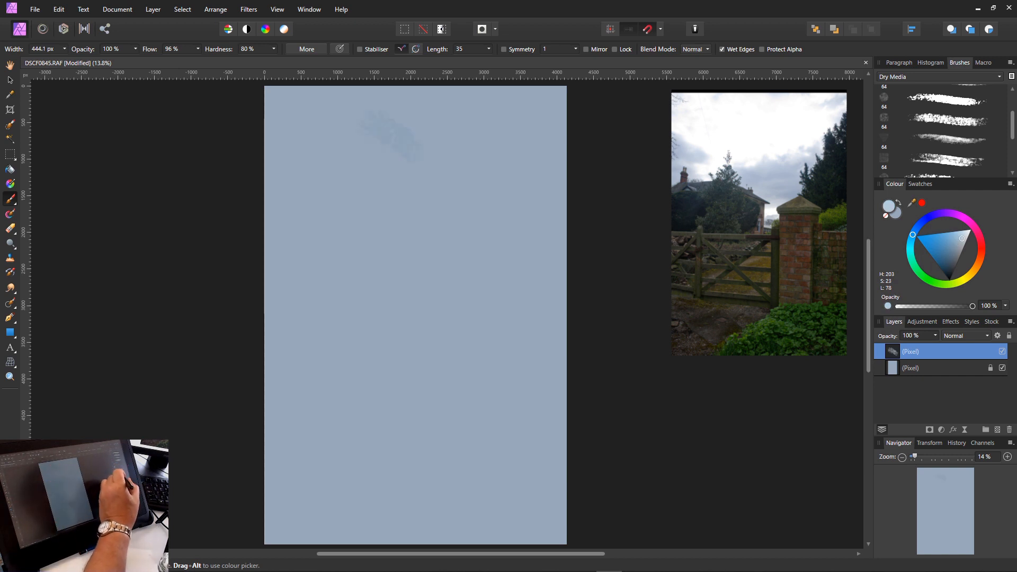
pyautogui.moveTo(374, 121); pyautogui.dragTo(418, 152)
pyautogui.moveTo(1012, 125); pyautogui.dragTo(1012, 108)
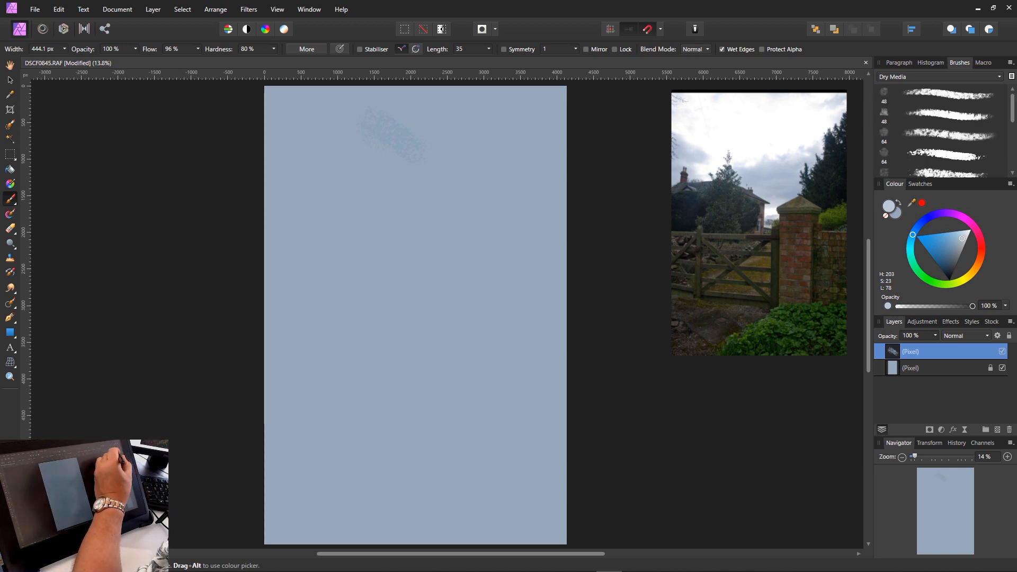
pyautogui.click(948, 95)
pyautogui.press(']')
pyautogui.press(']')
pyautogui.press(']')
pyautogui.press(']')
pyautogui.press(']')
pyautogui.press(']')
pyautogui.press(']')
pyautogui.press(']')
pyautogui.press(']')
pyautogui.press(']')
pyautogui.press(']')
pyautogui.press(']')
pyautogui.press(']')
pyautogui.press(']')
pyautogui.press(']')
pyautogui.press(']')
pyautogui.press(']')
pyautogui.press(']')
pyautogui.press(']')
pyautogui.press(']')
pyautogui.press(']')
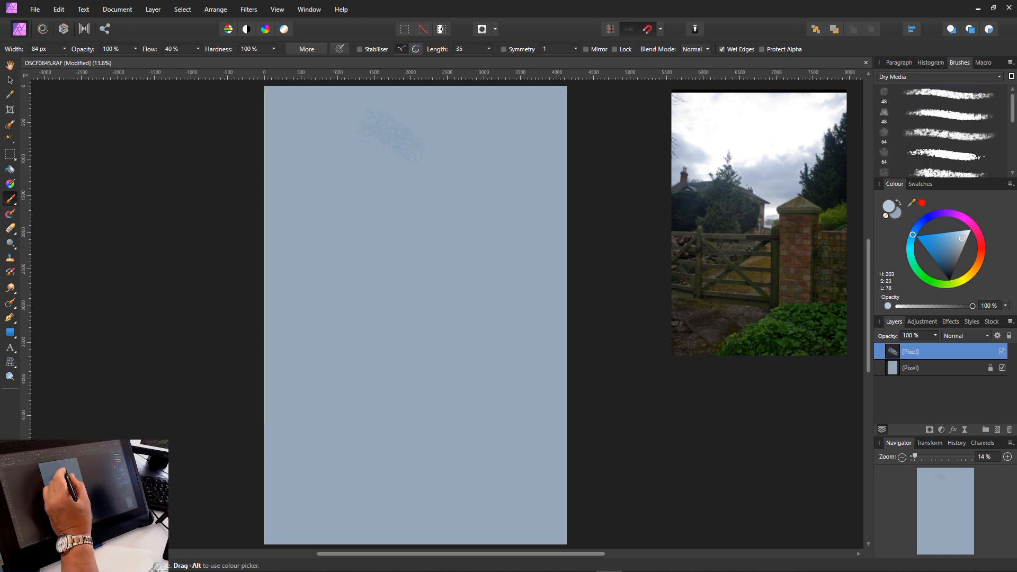
pyautogui.press('[')
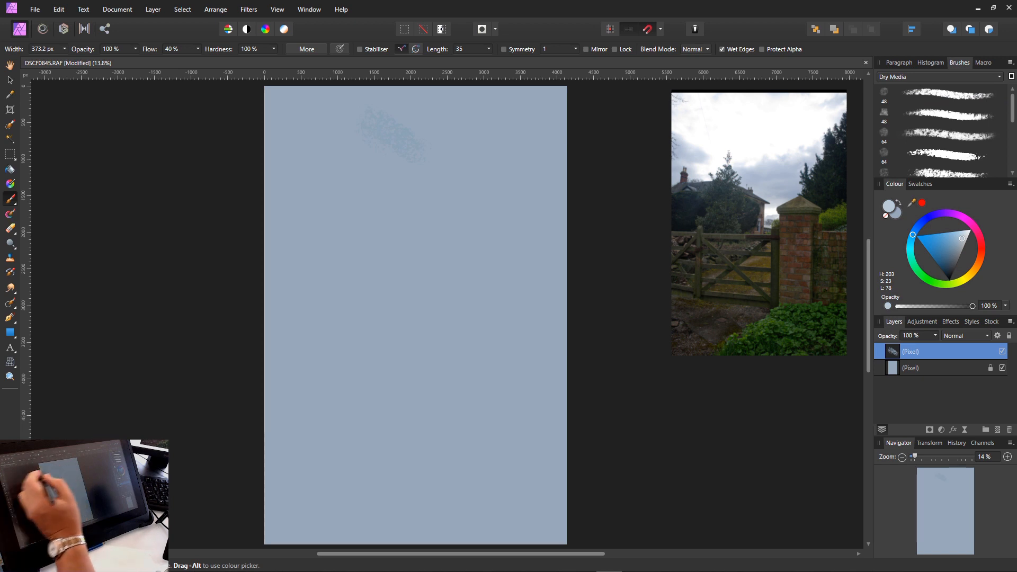
pyautogui.moveTo(365, 122)
pyautogui.mouseDown()
pyautogui.moveTo(403, 143)
pyautogui.moveTo(423, 119)
pyautogui.moveTo(435, 135)
pyautogui.moveTo(414, 143)
pyautogui.moveTo(455, 104)
pyautogui.moveTo(479, 130)
pyautogui.moveTo(469, 156)
pyautogui.moveTo(487, 154)
pyautogui.moveTo(488, 177)
pyautogui.mouseUp()
pyautogui.moveTo(414, 147); pyautogui.dragTo(458, 179)
pyautogui.click(403, 168)
# - Enlarge the brush to 556.6 px and extend the pale cloud downward and out to both sides
pyautogui.press(']')
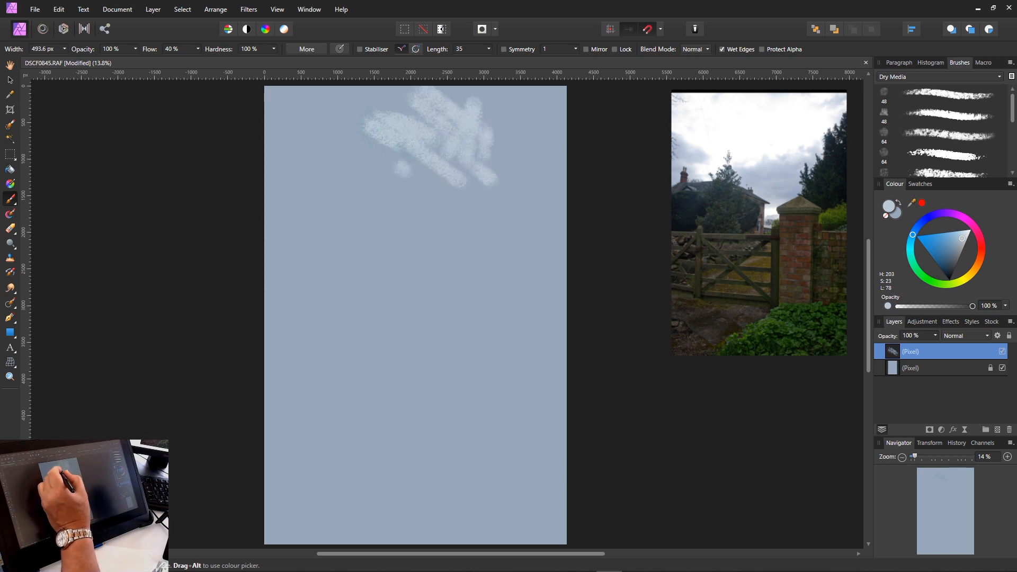
pyautogui.press(']')
pyautogui.press(']')
pyautogui.press(']')
pyautogui.press(']')
pyautogui.press(']')
pyautogui.press(']')
pyautogui.press(']')
pyautogui.press(']')
pyautogui.press('[')
pyautogui.press('[')
pyautogui.press('[')
pyautogui.press('[')
pyautogui.press('[')
pyautogui.press('[')
pyautogui.moveTo(380, 153)
pyautogui.mouseDown()
pyautogui.moveTo(354, 171)
pyautogui.moveTo(405, 175)
pyautogui.moveTo(393, 218)
pyautogui.mouseUp()
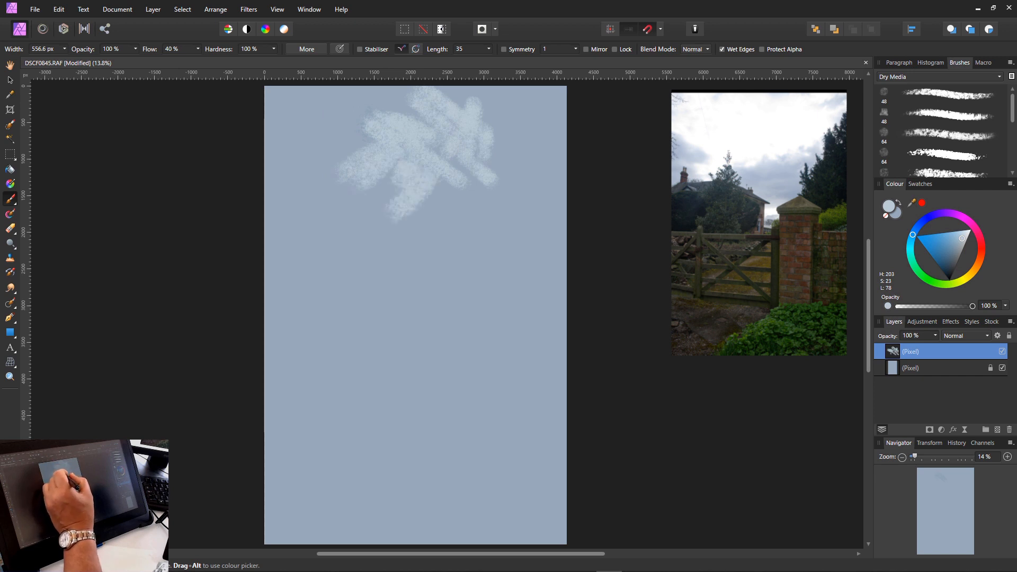
pyautogui.moveTo(464, 155)
pyautogui.mouseDown()
pyautogui.moveTo(435, 212)
pyautogui.moveTo(459, 198)
pyautogui.mouseUp()
pyautogui.moveTo(504, 127)
pyautogui.mouseDown()
pyautogui.moveTo(493, 190)
pyautogui.moveTo(513, 178)
pyautogui.mouseUp()
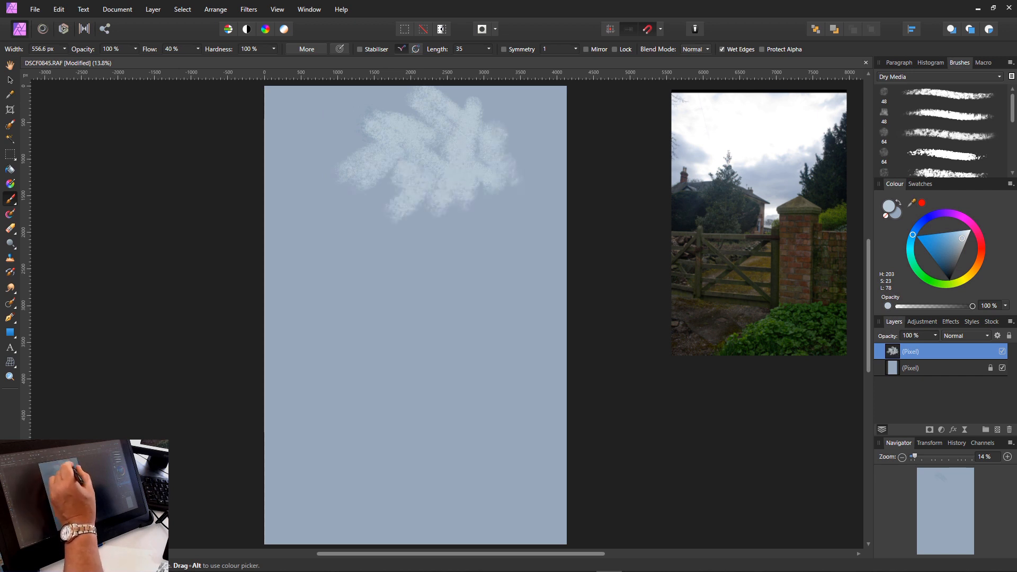
# - Set the colour to H 203, S 21, L 58 and paint darker blue-grey sky around the cloud's right edge
pyautogui.click(954, 247)
pyautogui.moveTo(462, 101); pyautogui.dragTo(524, 157)
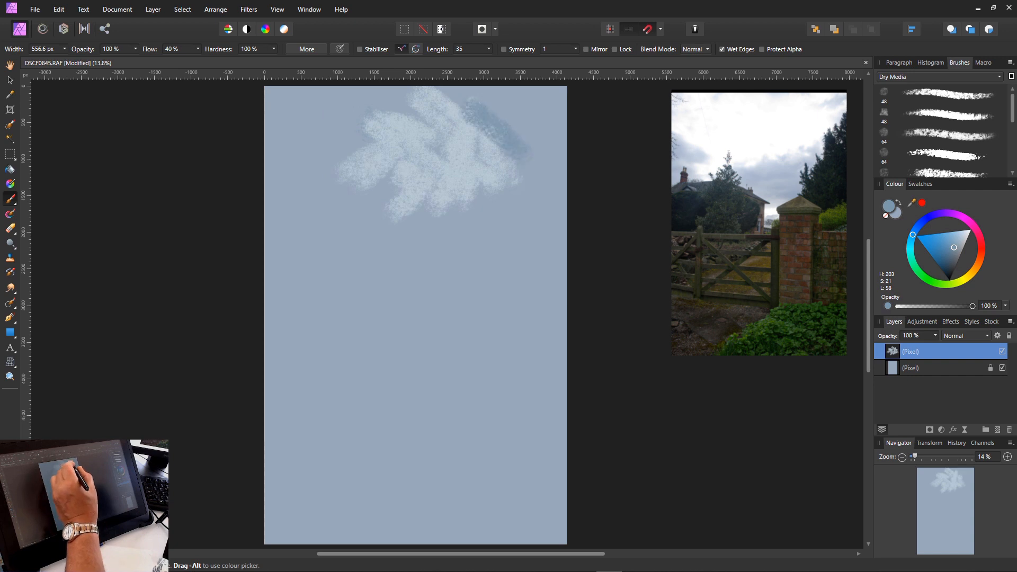
pyautogui.moveTo(510, 87)
pyautogui.mouseDown()
pyautogui.moveTo(486, 125)
pyautogui.moveTo(454, 108)
pyautogui.mouseUp()
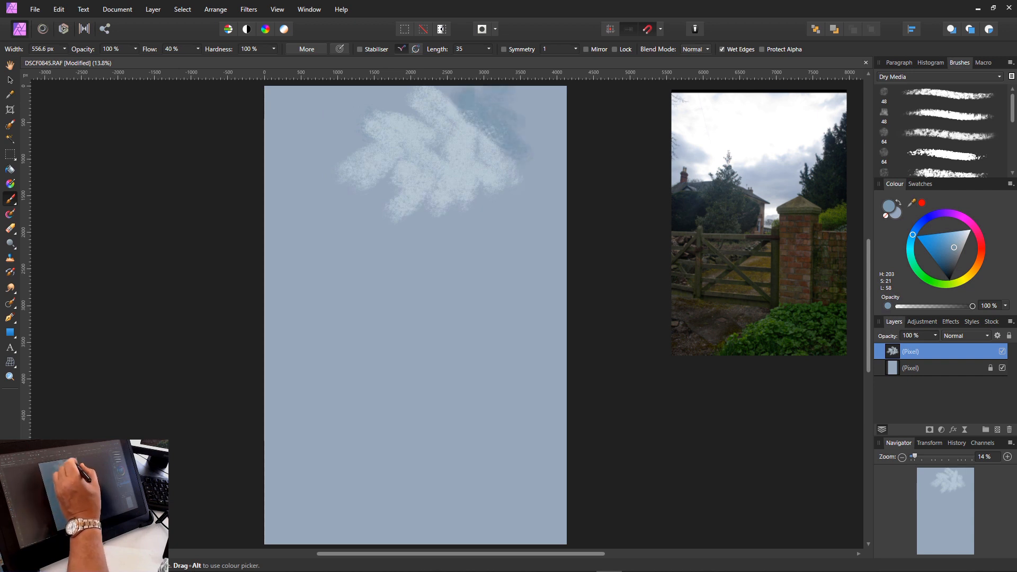
pyautogui.moveTo(545, 97); pyautogui.dragTo(471, 156)
pyautogui.moveTo(561, 122)
pyautogui.mouseDown()
pyautogui.moveTo(509, 164)
pyautogui.moveTo(546, 117)
pyautogui.mouseUp()
pyautogui.moveTo(511, 162); pyautogui.dragTo(482, 192)
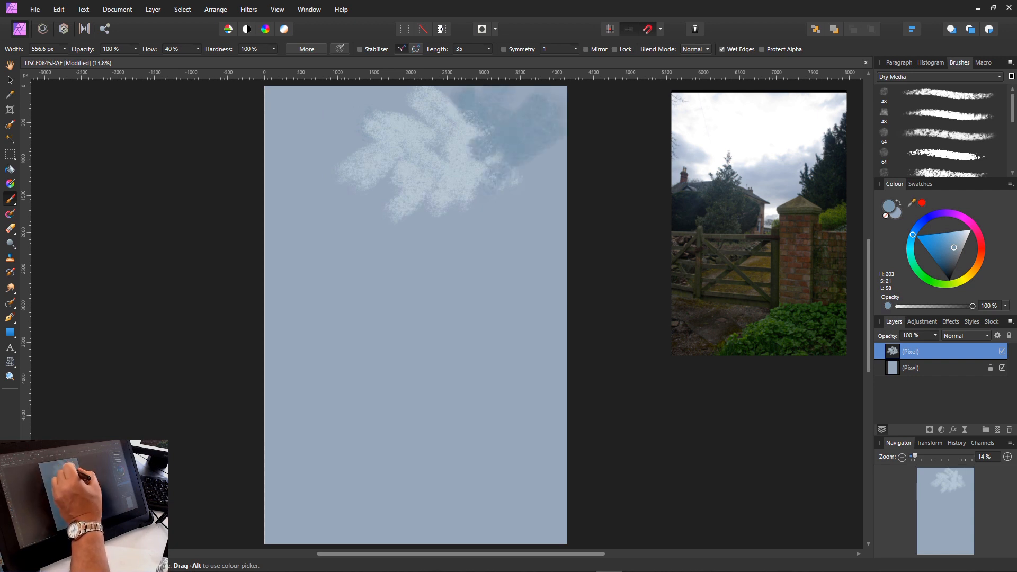
pyautogui.moveTo(548, 151); pyautogui.dragTo(506, 185)
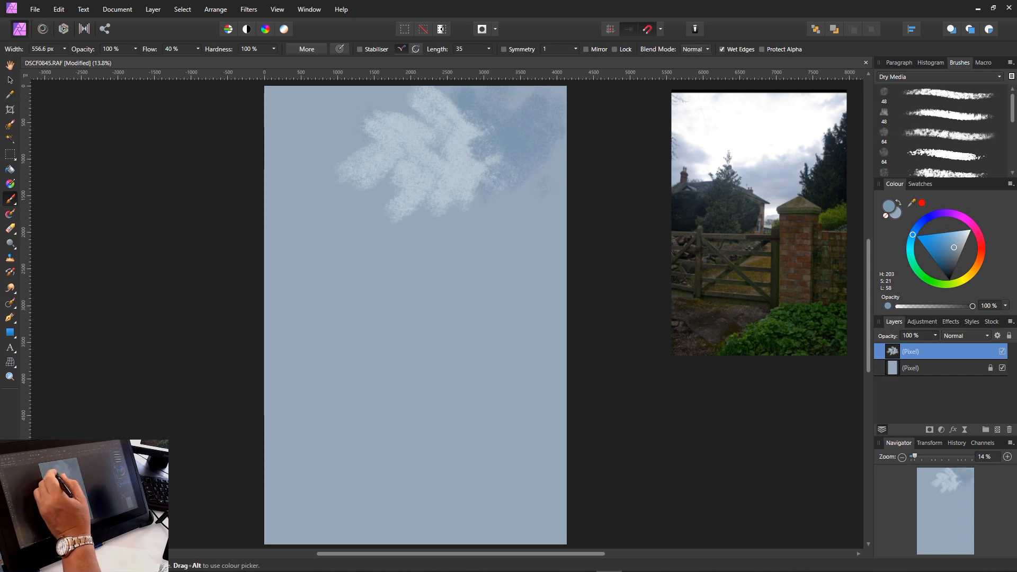
# - Paint the same blue-grey shading along the cloud's lower left side and beneath its right edge
pyautogui.moveTo(320, 156); pyautogui.dragTo(289, 182)
pyautogui.moveTo(379, 175)
pyautogui.mouseDown()
pyautogui.moveTo(297, 223)
pyautogui.moveTo(294, 202)
pyautogui.moveTo(327, 187)
pyautogui.moveTo(352, 202)
pyautogui.moveTo(347, 182)
pyautogui.mouseUp()
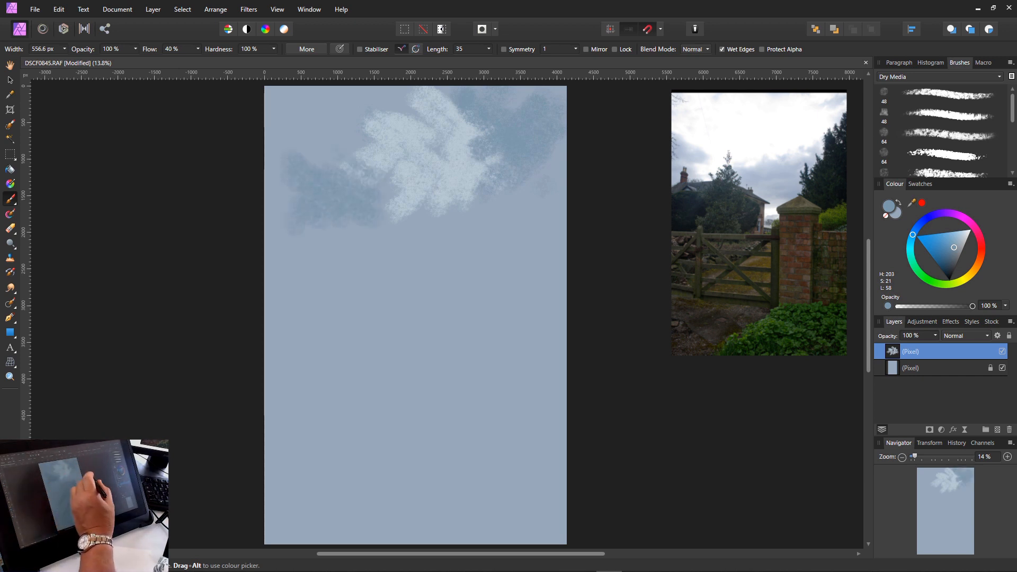
pyautogui.moveTo(487, 202)
pyautogui.mouseDown()
pyautogui.moveTo(509, 196)
pyautogui.moveTo(495, 208)
pyautogui.mouseUp()
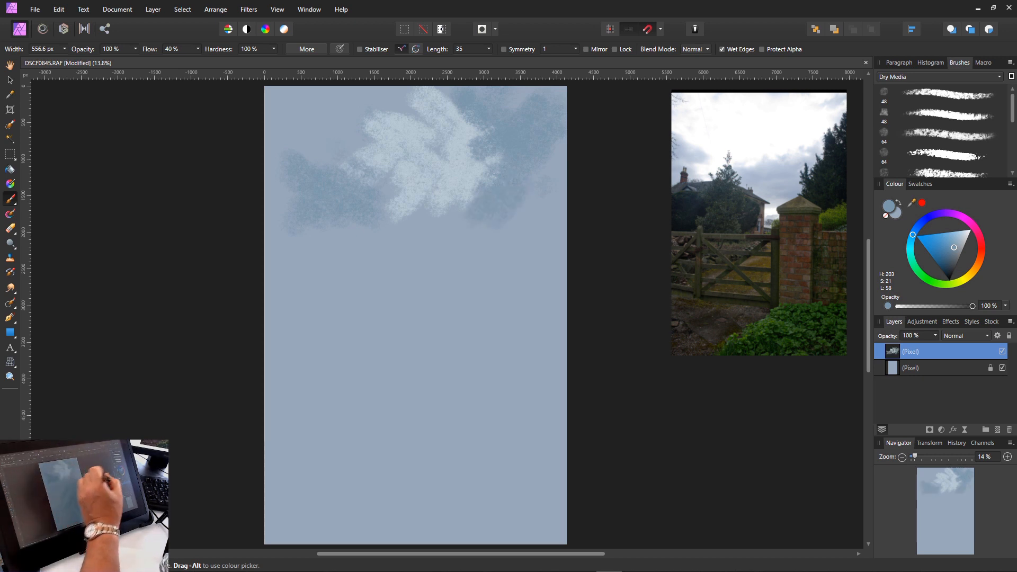
# - Set the colour to a vivid blue of H 203, S 77, L 57 and paint a patch over the cloud's lower right edge
pyautogui.click(932, 239)
pyautogui.moveTo(511, 162); pyautogui.dragTo(479, 215)
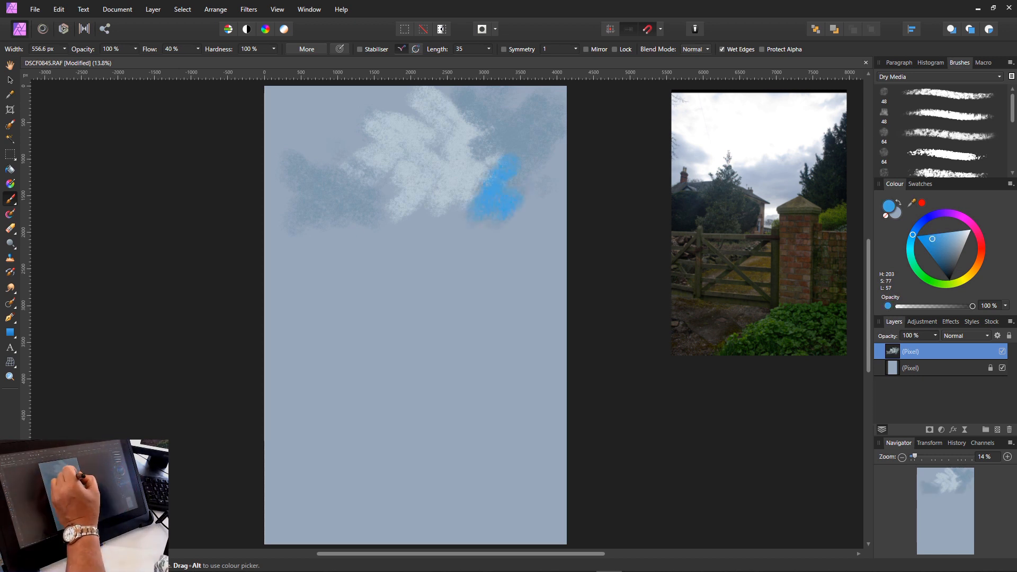
pyautogui.moveTo(498, 140); pyautogui.dragTo(453, 207)
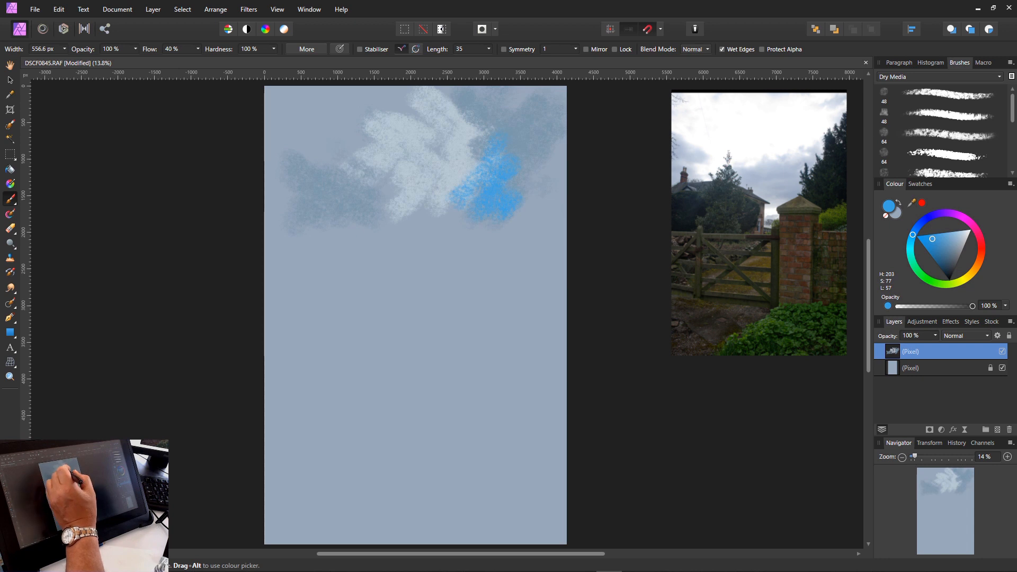
pyautogui.moveTo(463, 168); pyautogui.dragTo(449, 180)
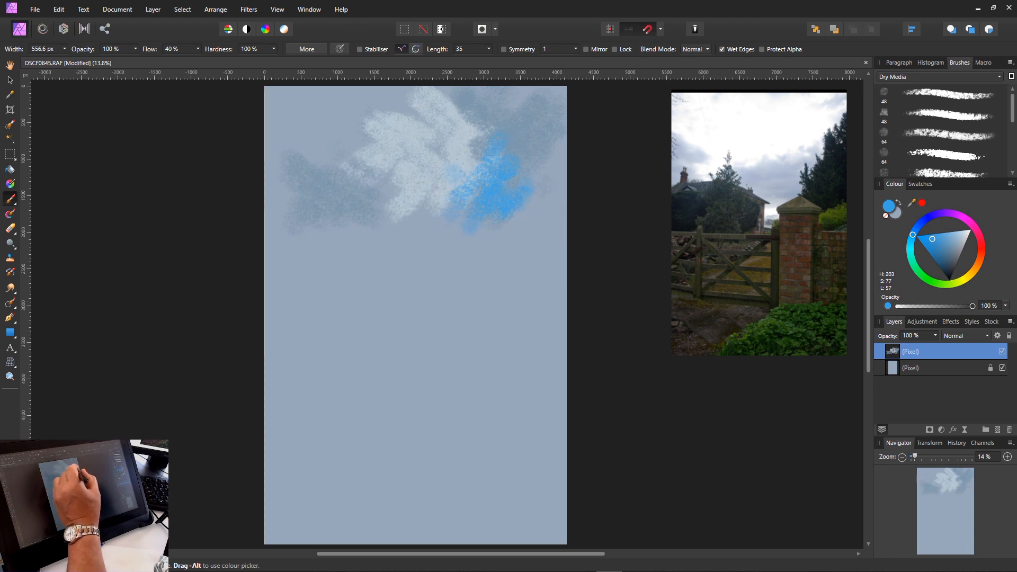
pyautogui.moveTo(523, 190); pyautogui.dragTo(534, 177)
# - Add a vivid blue stroke at the sky's left side and diagonal ones beneath the cloud, reducing the brush to 473.1 px
pyautogui.moveTo(289, 191); pyautogui.dragTo(333, 236)
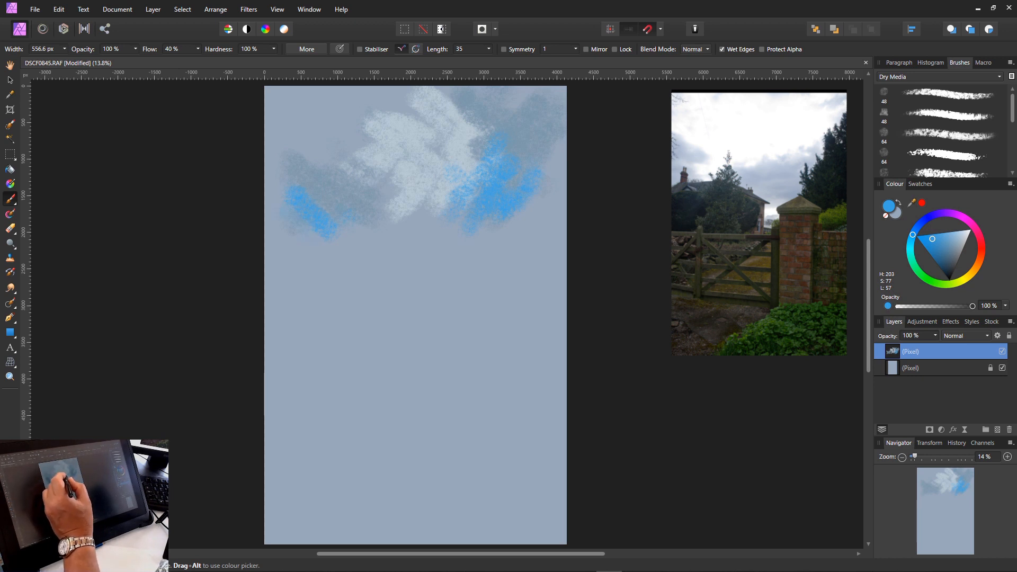
pyautogui.moveTo(452, 201); pyautogui.dragTo(407, 245)
pyautogui.moveTo(462, 225); pyautogui.dragTo(432, 255)
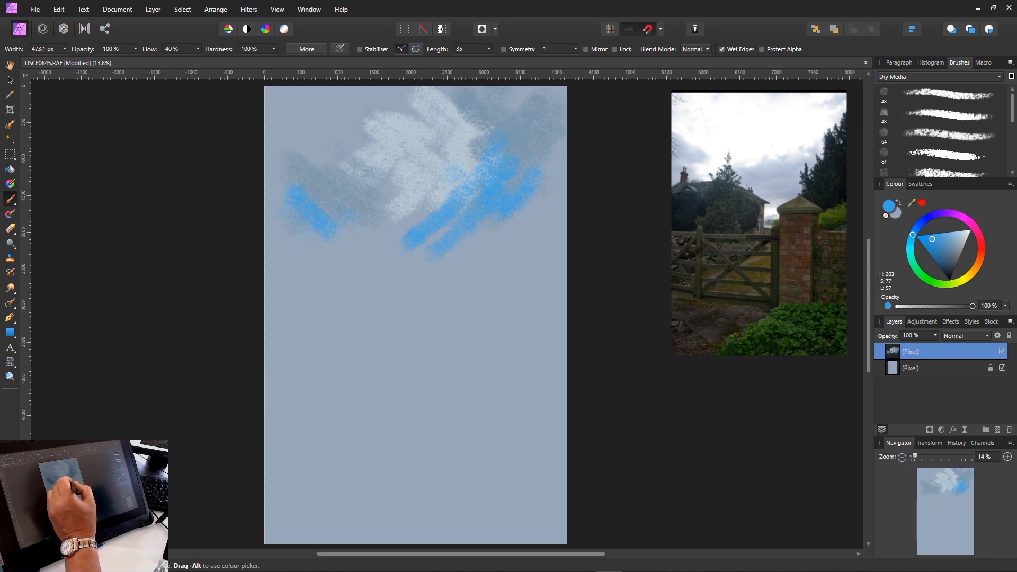
# - Sample the pale blue-grey from the cloud and paint it over the lower blue strokes, extending the cloud downward
pyautogui.press('alt')
pyautogui.keyDown('alt'); pyautogui.click(431, 177); pyautogui.keyUp('alt')
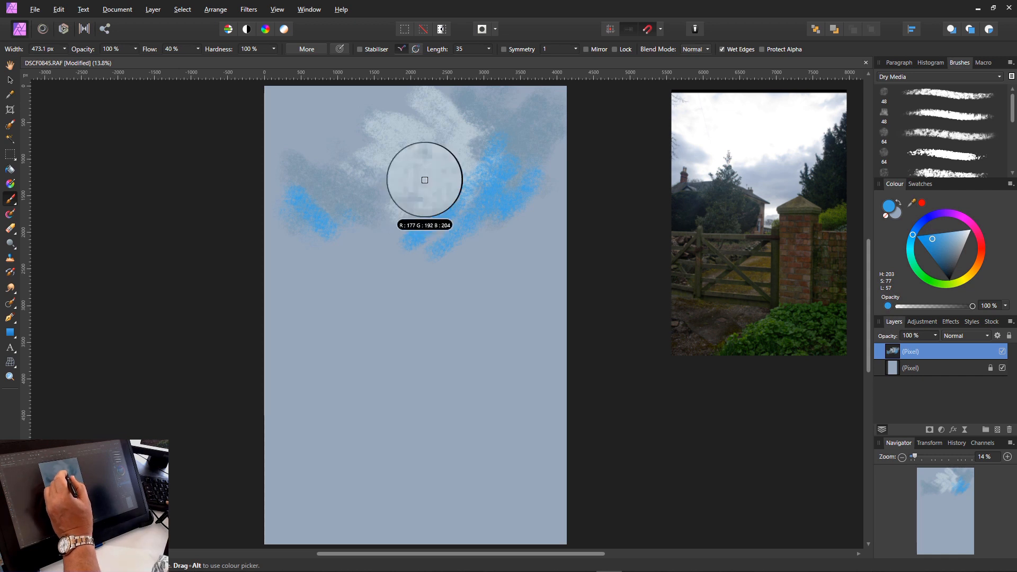
pyautogui.moveTo(444, 207)
pyautogui.mouseDown()
pyautogui.moveTo(412, 242)
pyautogui.moveTo(460, 256)
pyautogui.mouseUp()
pyautogui.moveTo(480, 211); pyautogui.dragTo(434, 247)
pyautogui.moveTo(418, 212)
pyautogui.mouseDown()
pyautogui.moveTo(393, 242)
pyautogui.moveTo(417, 250)
pyautogui.mouseUp()
pyautogui.moveTo(371, 209)
pyautogui.mouseDown()
pyautogui.moveTo(427, 270)
pyautogui.moveTo(413, 276)
pyautogui.moveTo(416, 235)
pyautogui.mouseUp()
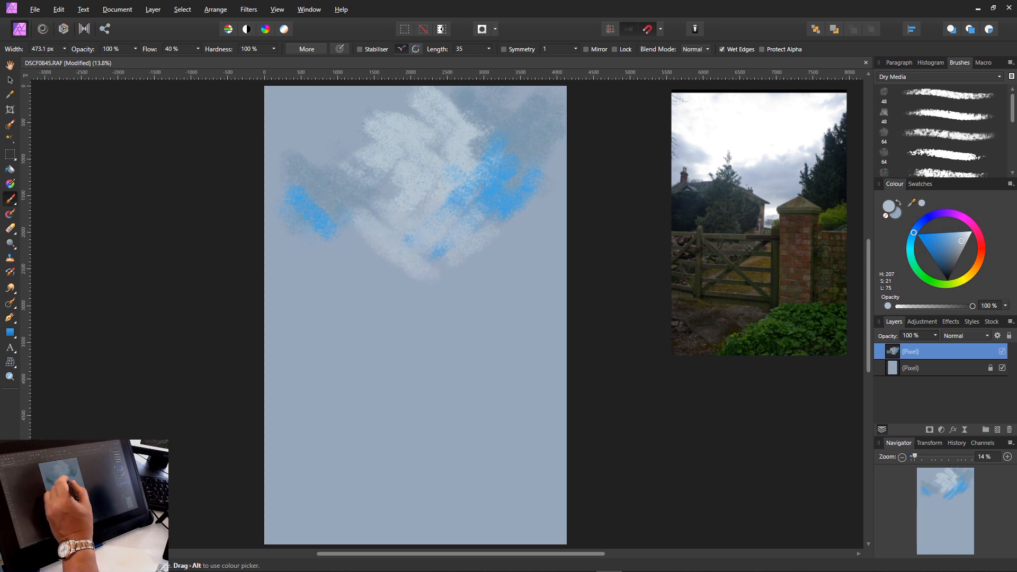
pyautogui.moveTo(365, 168); pyautogui.dragTo(399, 196)
pyautogui.moveTo(429, 250); pyautogui.dragTo(463, 268)
pyautogui.moveTo(479, 181)
pyautogui.mouseDown()
pyautogui.moveTo(487, 192)
pyautogui.moveTo(448, 245)
pyautogui.mouseUp()
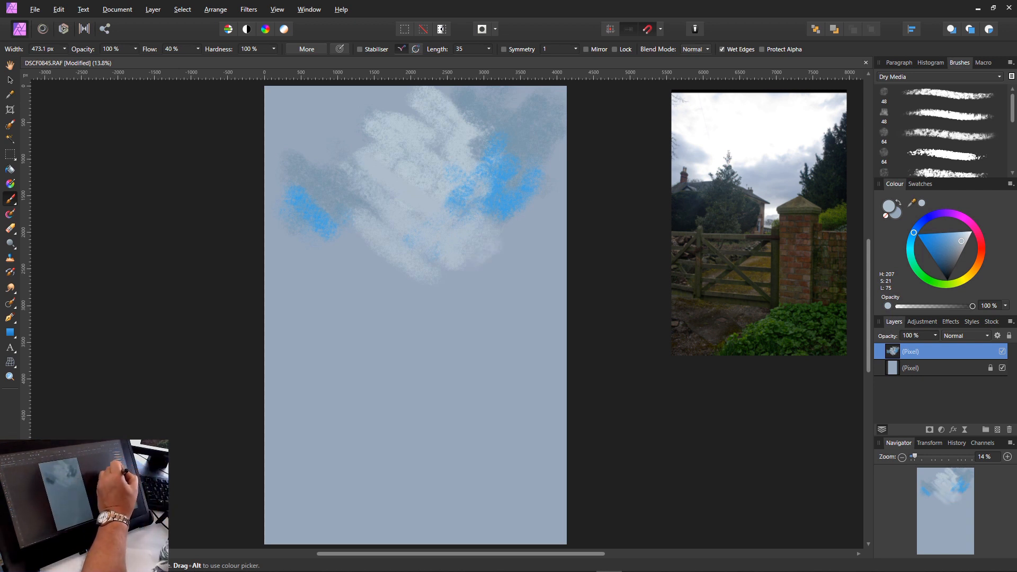
# - Set the colour to a dark green of H 106, S 34, L 17 and paint foliage patches along the sky's right side
pyautogui.click(951, 257)
pyautogui.click(935, 283)
pyautogui.moveTo(955, 242); pyautogui.dragTo(966, 243)
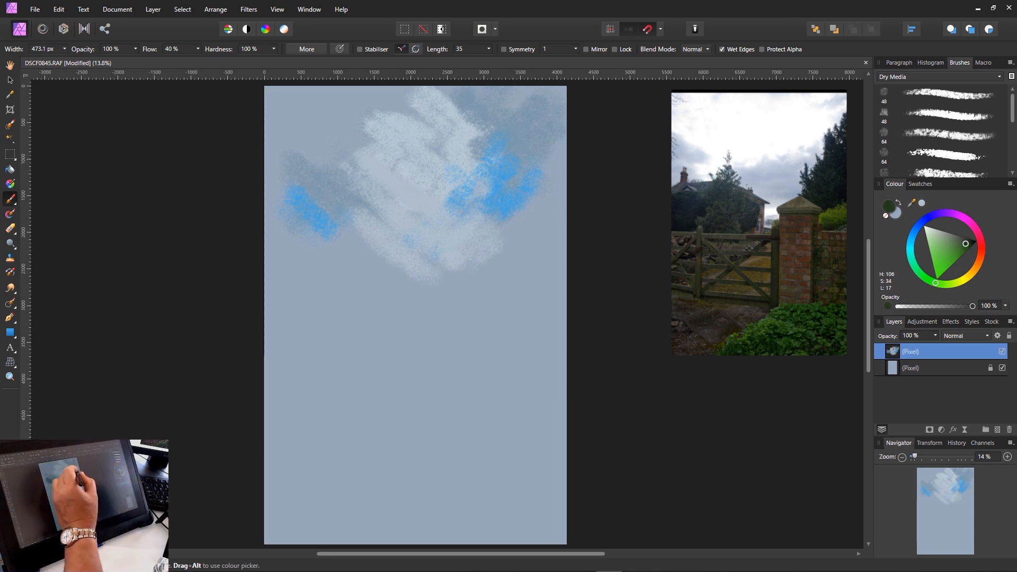
pyautogui.moveTo(526, 172)
pyautogui.mouseDown()
pyautogui.moveTo(537, 196)
pyautogui.moveTo(541, 175)
pyautogui.moveTo(562, 200)
pyautogui.moveTo(553, 225)
pyautogui.moveTo(523, 201)
pyautogui.moveTo(527, 245)
pyautogui.moveTo(514, 224)
pyautogui.mouseUp()
# - Reduce the brush to 67.3 px and sketch the gate pillar's triangular cap with its base below the green foliage
pyautogui.press('[')
pyautogui.press('[')
pyautogui.press('[')
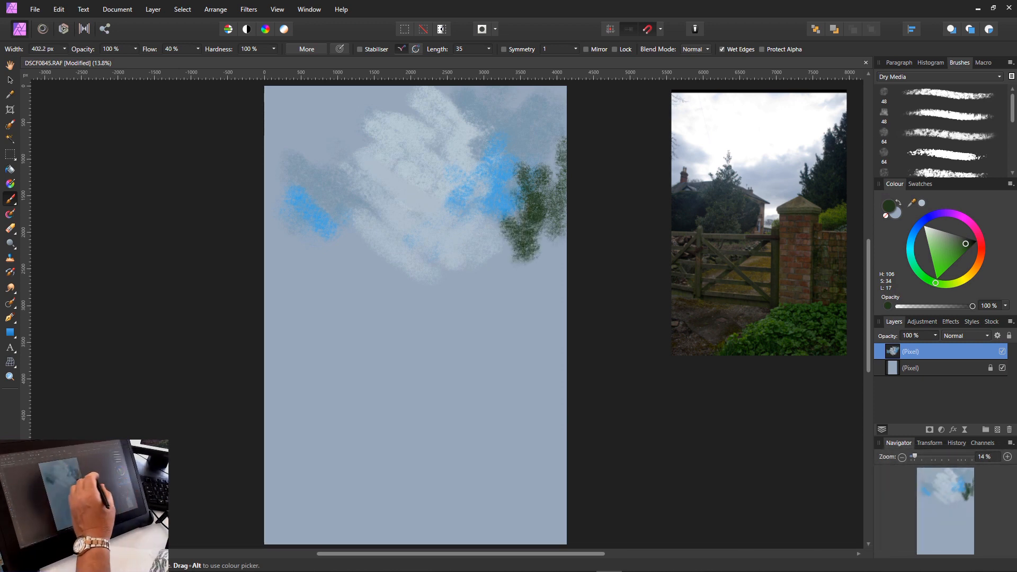
pyautogui.press('[')
pyautogui.press('[')
pyautogui.press('[')
pyautogui.press('[')
pyautogui.press('[')
pyautogui.press('[')
pyautogui.press('[')
pyautogui.press('[')
pyautogui.press('[')
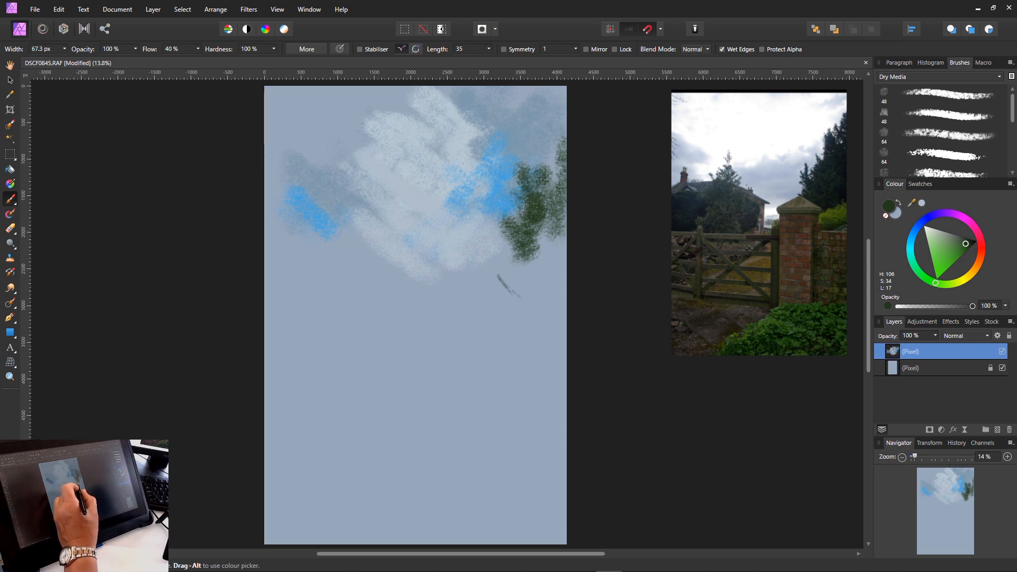
pyautogui.moveTo(520, 297)
pyautogui.mouseDown()
pyautogui.moveTo(486, 288)
pyautogui.moveTo(478, 297)
pyautogui.mouseUp()
pyautogui.moveTo(495, 274)
pyautogui.mouseDown()
pyautogui.moveTo(472, 298)
pyautogui.moveTo(493, 270)
pyautogui.moveTo(463, 305)
pyautogui.moveTo(519, 299)
pyautogui.mouseUp()
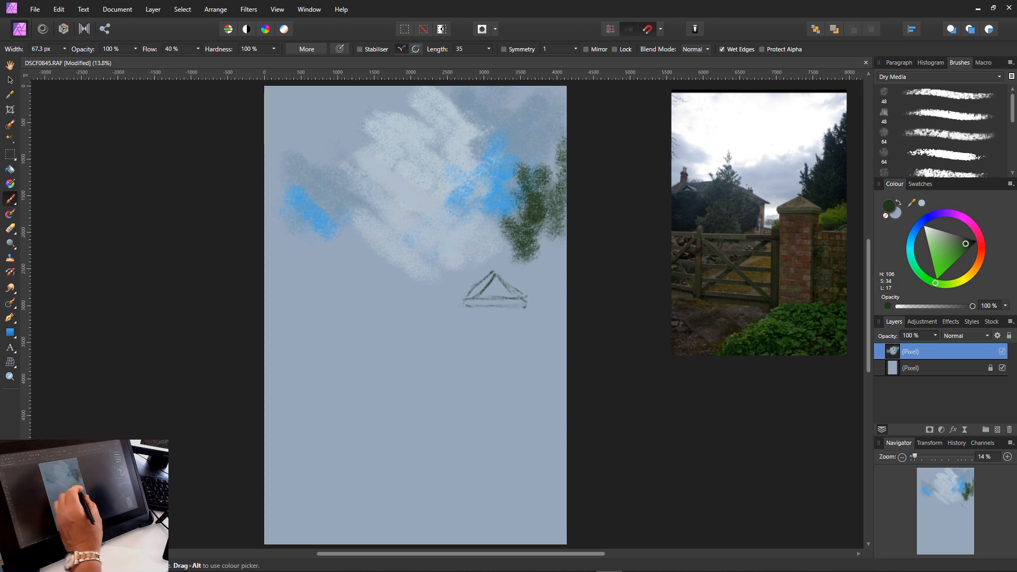
# - Sketch the pillar's two long vertical sides below the cap and reinforce the cap's sloping edges
pyautogui.moveTo(524, 310); pyautogui.dragTo(527, 382)
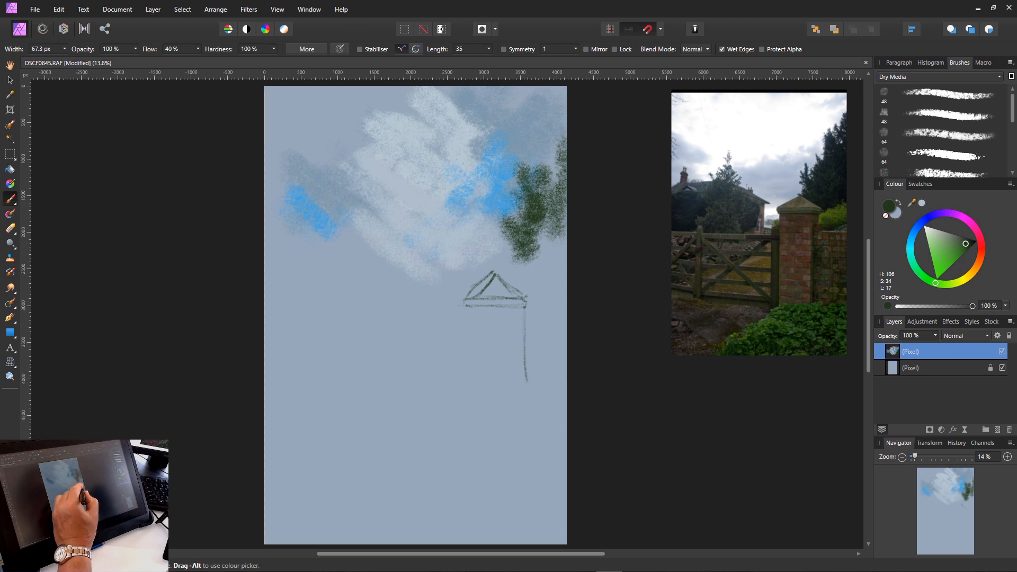
pyautogui.moveTo(466, 307); pyautogui.dragTo(468, 392)
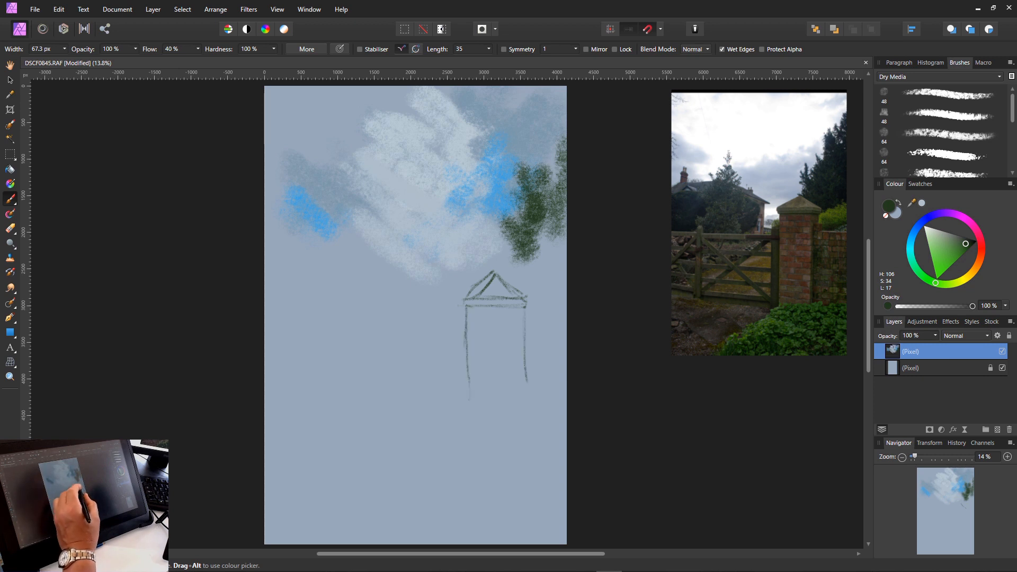
pyautogui.moveTo(498, 280); pyautogui.dragTo(528, 300)
pyautogui.moveTo(488, 273); pyautogui.dragTo(453, 306)
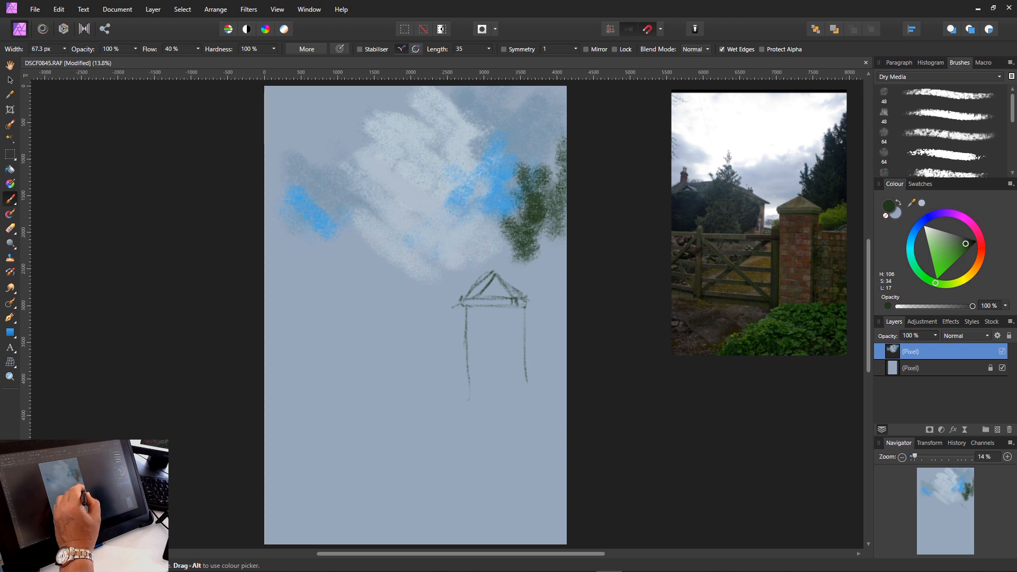
# - Sketch the pillar's narrow side face and the adjoining wall line, erasing the heavy dark stroke on the pillar's right edge
pyautogui.moveTo(512, 305); pyautogui.dragTo(514, 376)
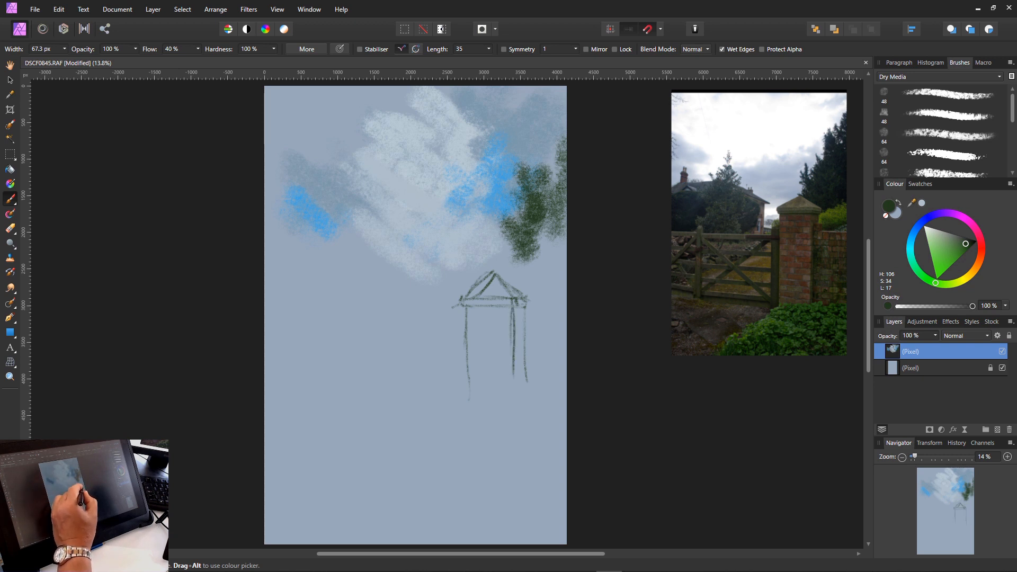
pyautogui.moveTo(527, 304); pyautogui.dragTo(530, 363)
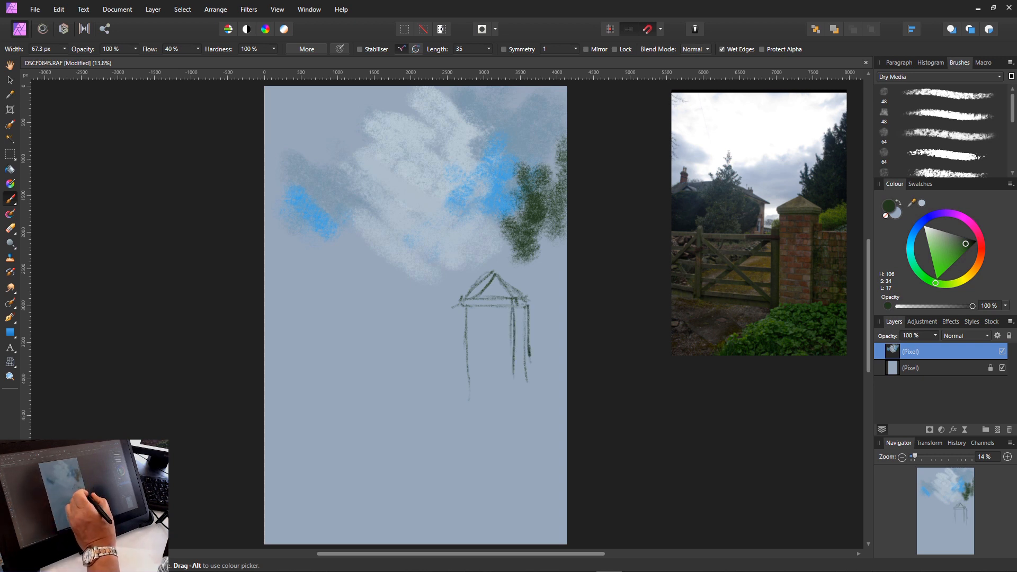
pyautogui.moveTo(515, 321); pyautogui.dragTo(565, 333)
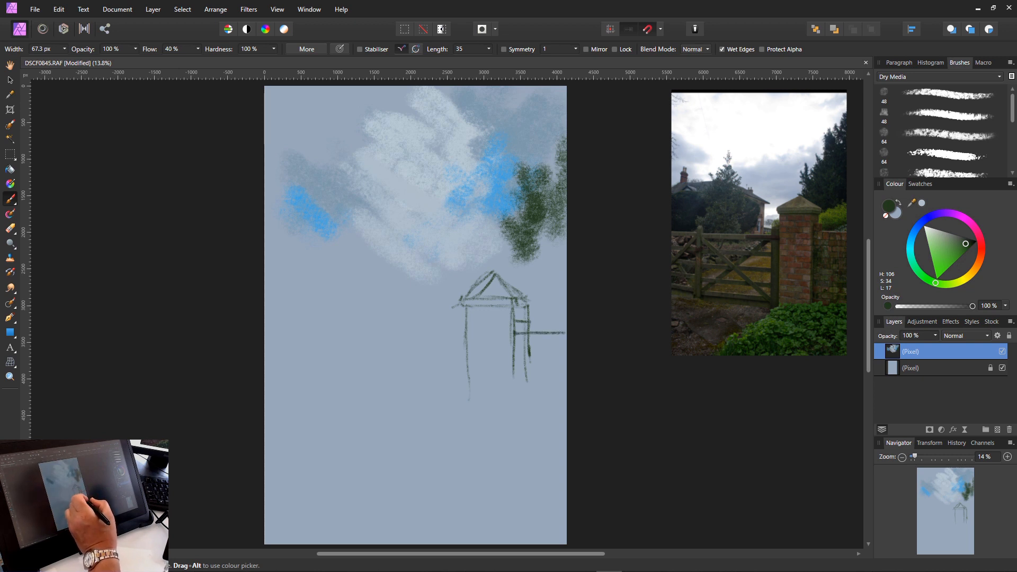
pyautogui.press('e')
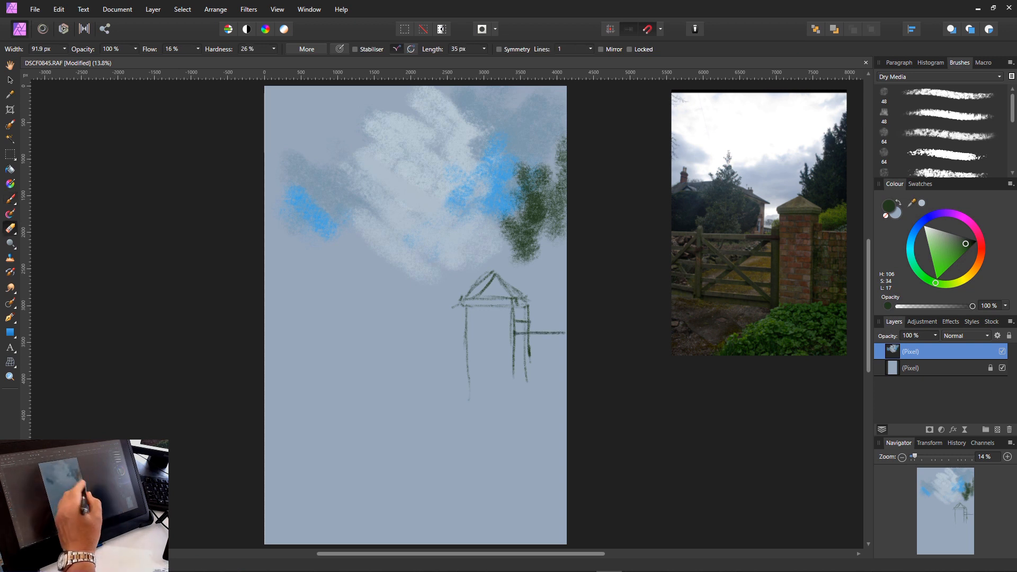
pyautogui.moveTo(529, 339); pyautogui.dragTo(529, 356)
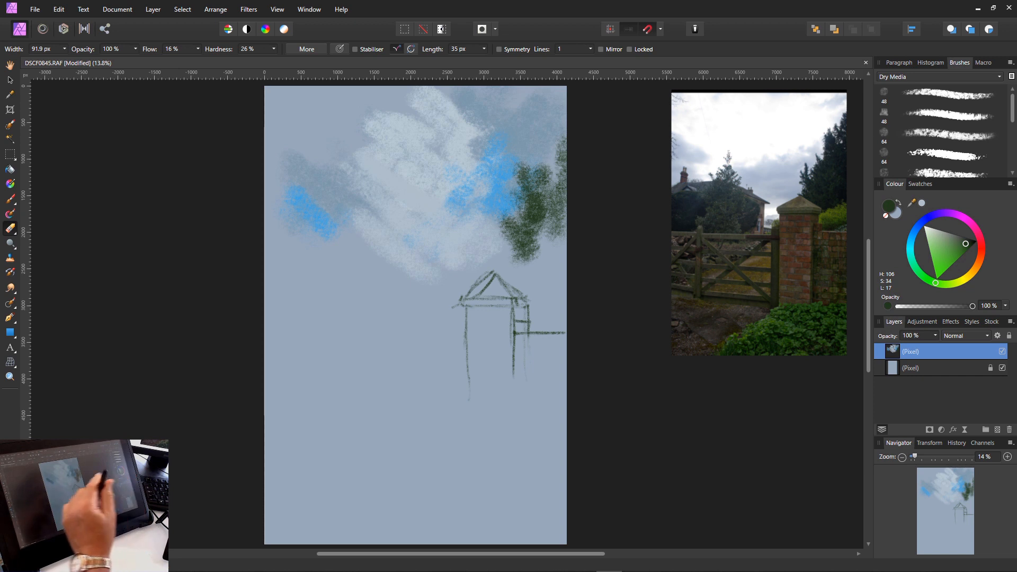
# - Extend the pillar's left edge downward, outline the narrow gate post beside it, and rework the wall's top lines
pyautogui.press('b')
pyautogui.moveTo(467, 389); pyautogui.dragTo(464, 468)
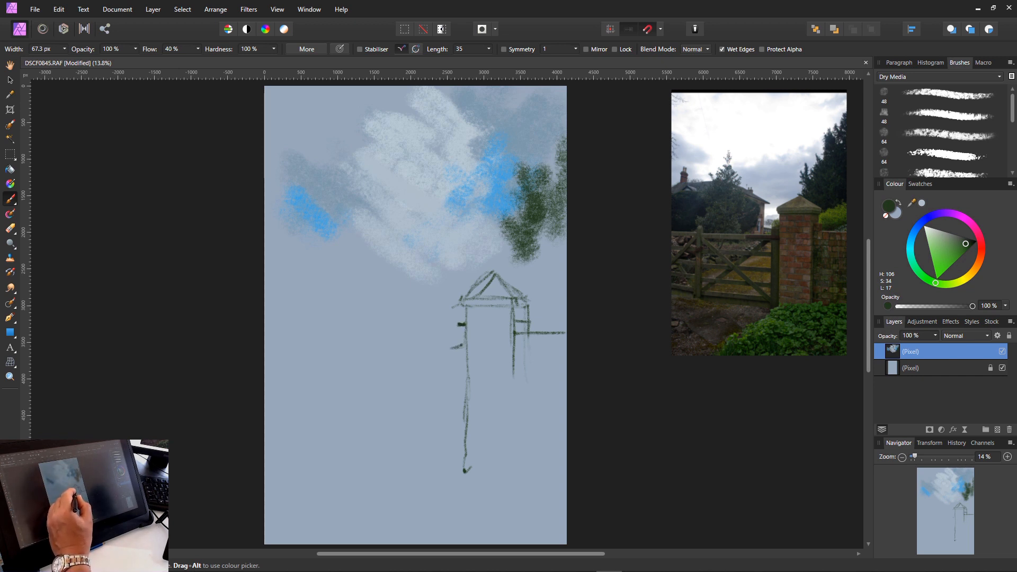
pyautogui.moveTo(454, 328); pyautogui.dragTo(447, 431)
pyautogui.moveTo(520, 346)
pyautogui.mouseDown()
pyautogui.moveTo(563, 341)
pyautogui.moveTo(515, 342)
pyautogui.moveTo(530, 349)
pyautogui.mouseUp()
pyautogui.press('e')
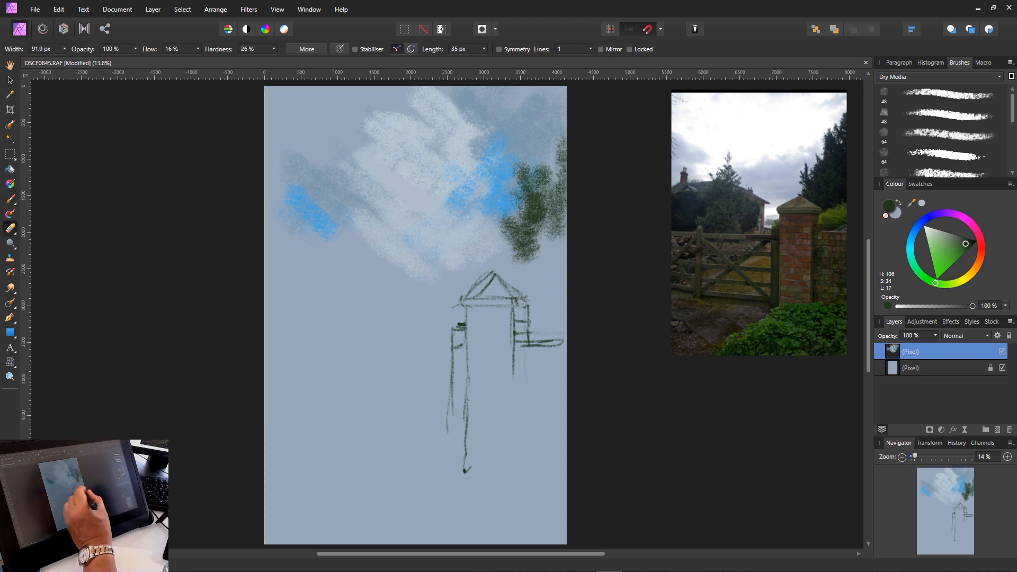
pyautogui.press('b')
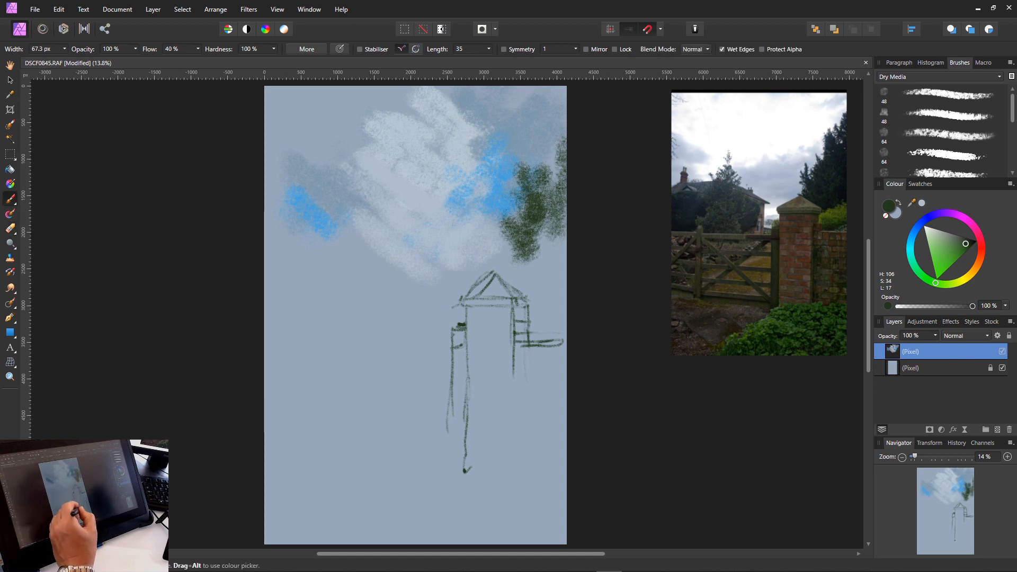
pyautogui.moveTo(452, 411); pyautogui.dragTo(451, 470)
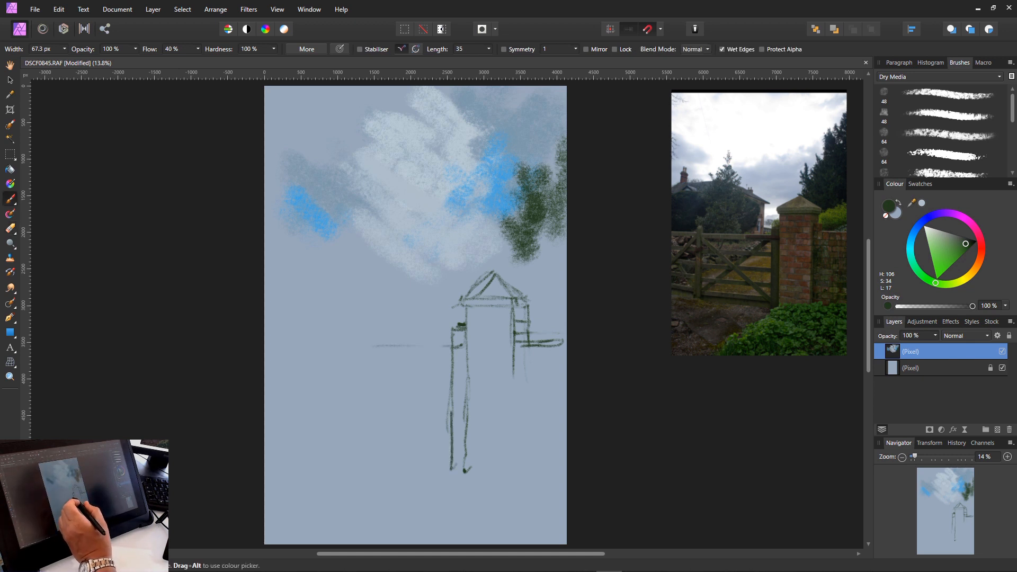
# - Sketch the gate's upper horizontal rails extending left from the gate post
pyautogui.moveTo(374, 346)
pyautogui.mouseDown()
pyautogui.moveTo(330, 350)
pyautogui.moveTo(431, 349)
pyautogui.mouseUp()
pyautogui.moveTo(323, 348); pyautogui.dragTo(432, 348)
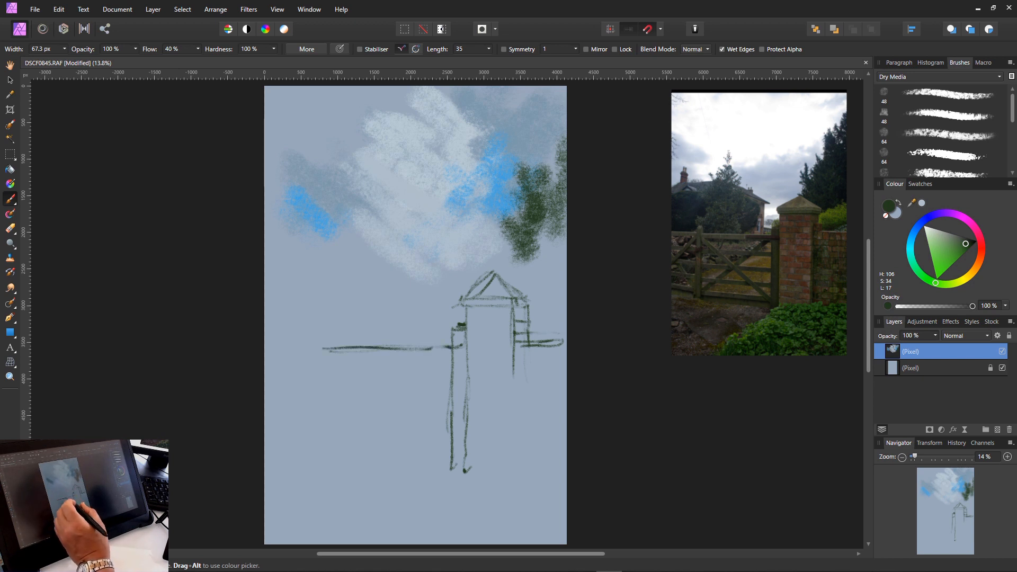
pyautogui.moveTo(364, 361); pyautogui.dragTo(450, 360)
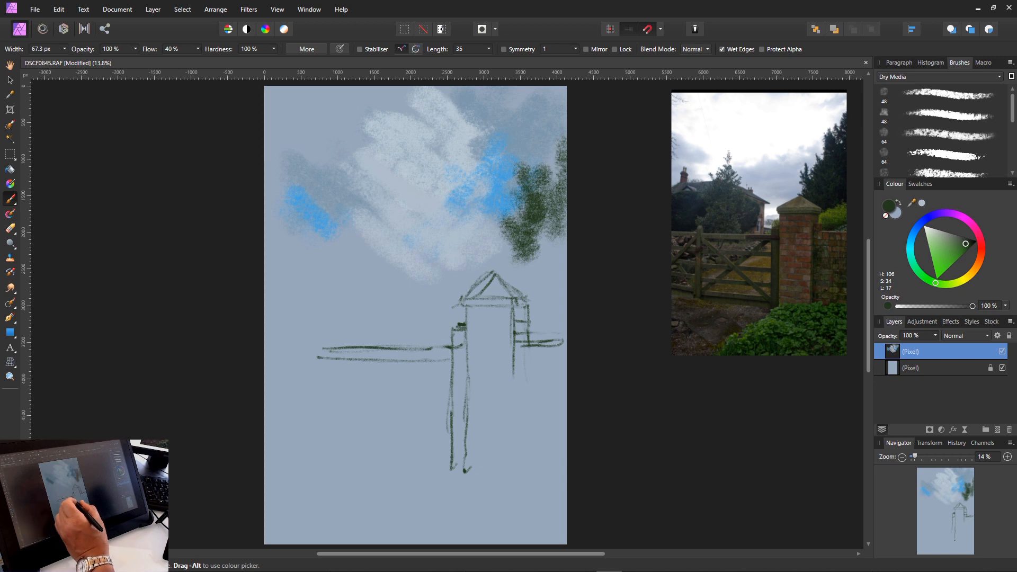
pyautogui.moveTo(454, 362); pyautogui.dragTo(369, 360)
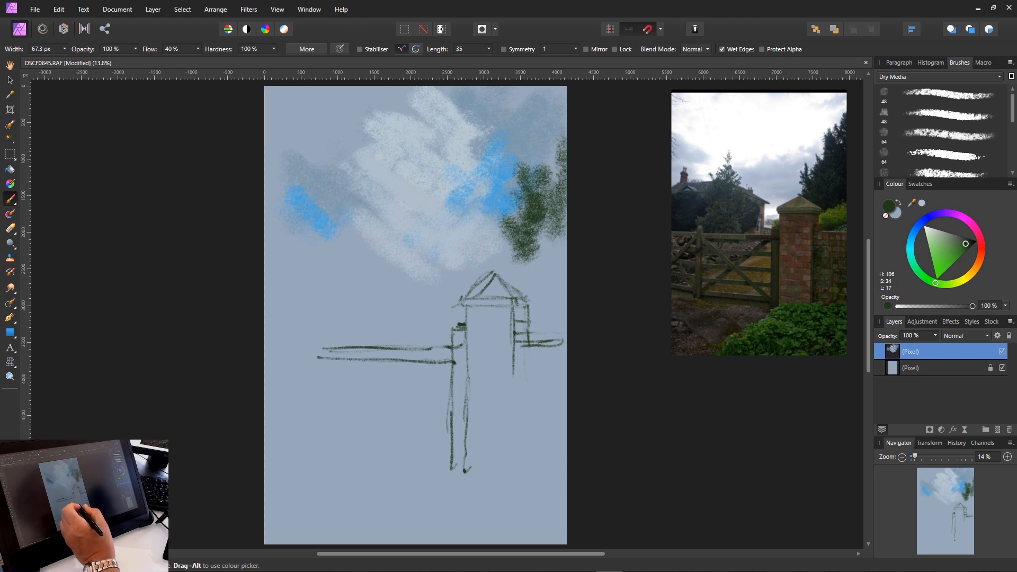
pyautogui.moveTo(450, 382); pyautogui.dragTo(319, 381)
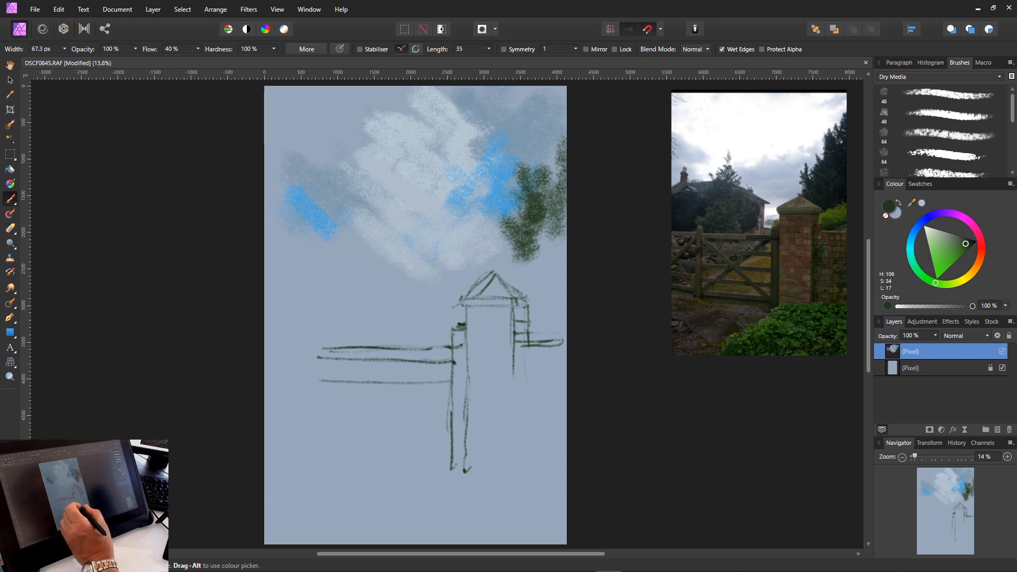
pyautogui.moveTo(454, 398); pyautogui.dragTo(318, 397)
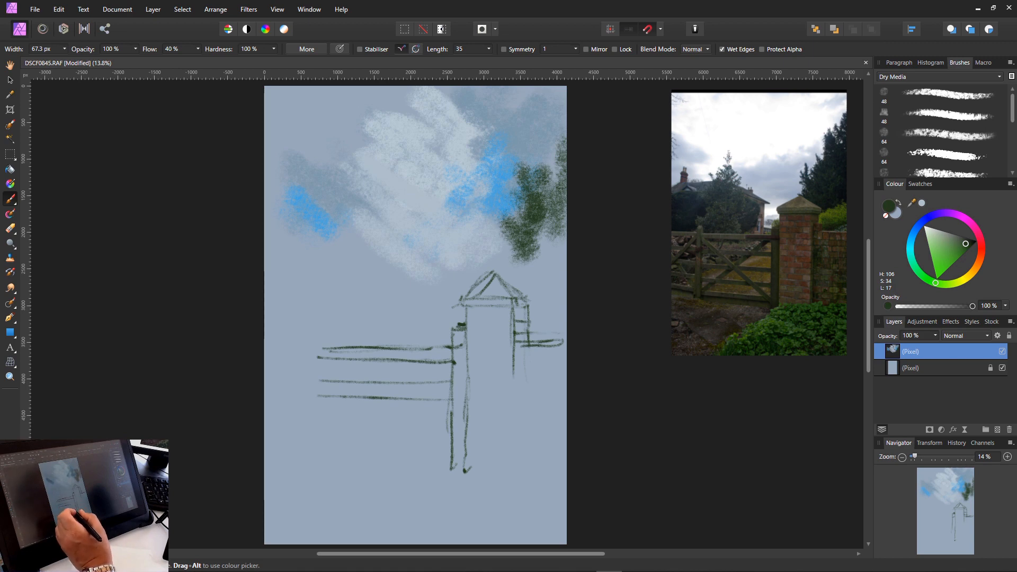
# - Sketch the gate's lower horizontal rails down to the foot of the gate post
pyautogui.moveTo(449, 408)
pyautogui.mouseDown()
pyautogui.moveTo(302, 408)
pyautogui.moveTo(437, 423)
pyautogui.moveTo(326, 422)
pyautogui.mouseUp()
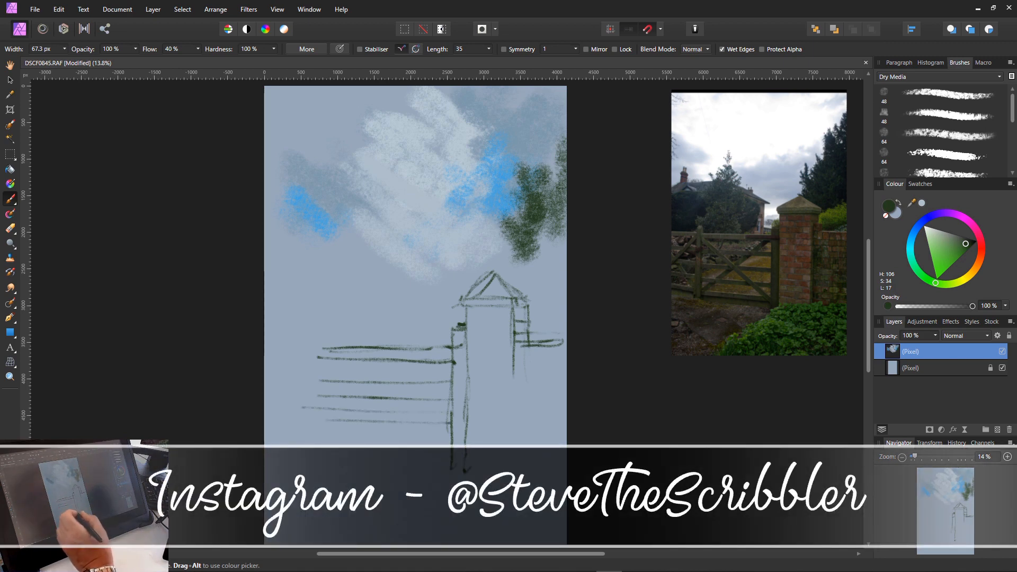
pyautogui.moveTo(450, 439); pyautogui.dragTo(326, 440)
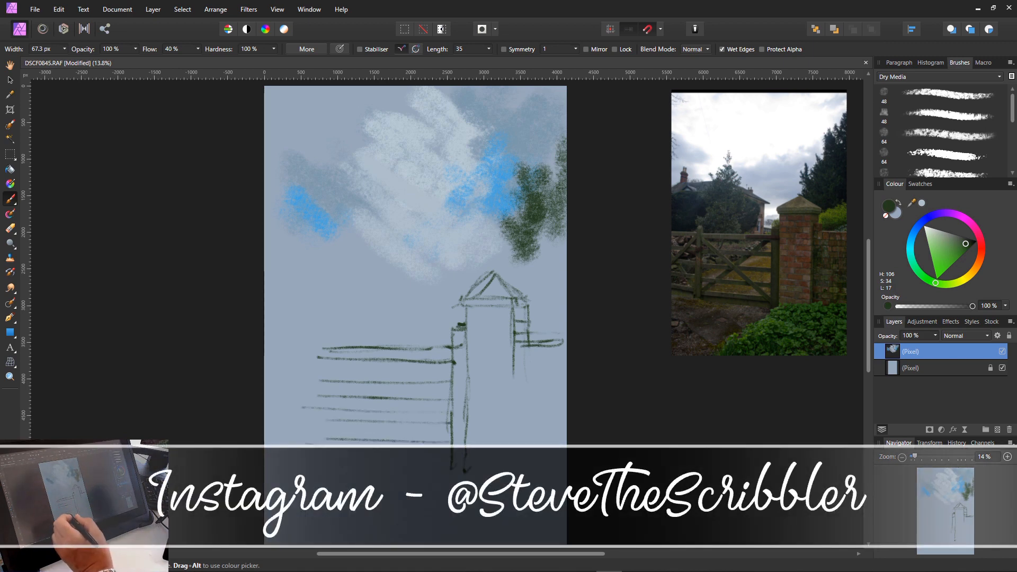
pyautogui.moveTo(448, 470); pyautogui.dragTo(307, 470)
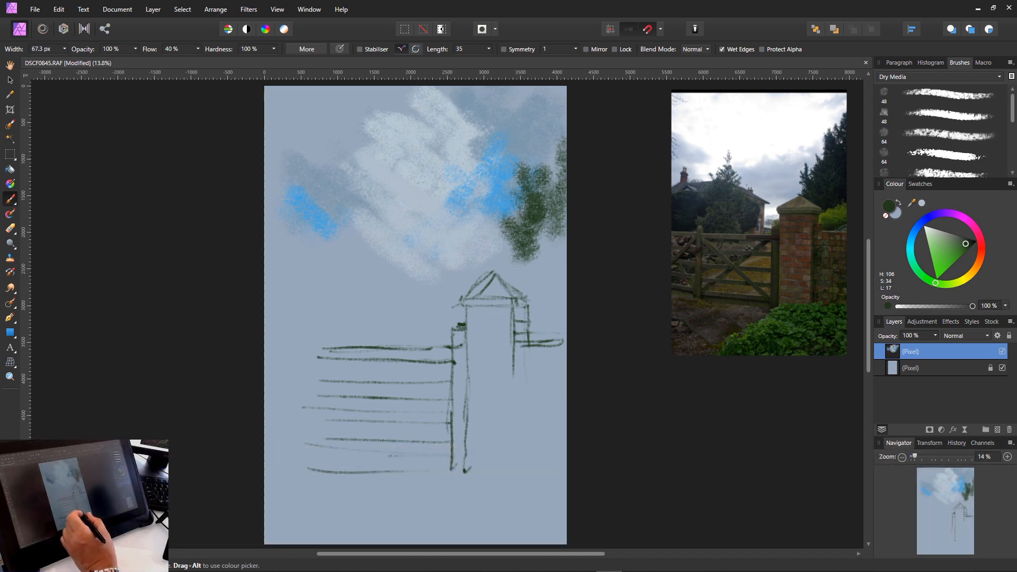
pyautogui.moveTo(389, 456); pyautogui.dragTo(309, 454)
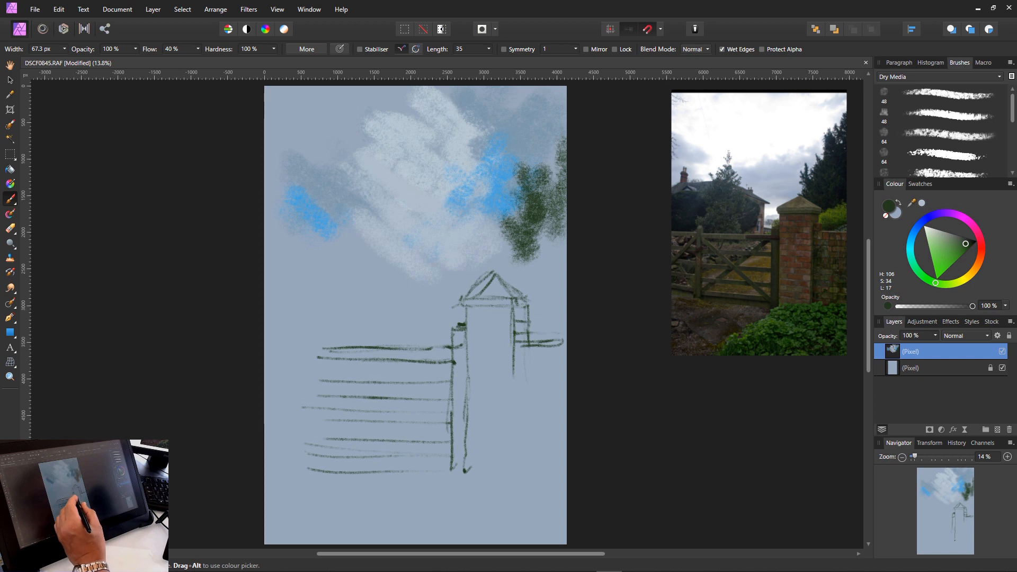
# - Add zigzag hatching to the rail ends beside the post, and sketch the lines beneath the gate and the post's foot
pyautogui.moveTo(444, 348); pyautogui.dragTo(432, 349)
pyautogui.moveTo(432, 348)
pyautogui.mouseDown()
pyautogui.moveTo(415, 354)
pyautogui.moveTo(449, 393)
pyautogui.moveTo(439, 395)
pyautogui.moveTo(446, 422)
pyautogui.moveTo(437, 424)
pyautogui.moveTo(451, 455)
pyautogui.mouseUp()
pyautogui.moveTo(432, 445)
pyautogui.mouseDown()
pyautogui.moveTo(450, 457)
pyautogui.moveTo(425, 452)
pyautogui.mouseUp()
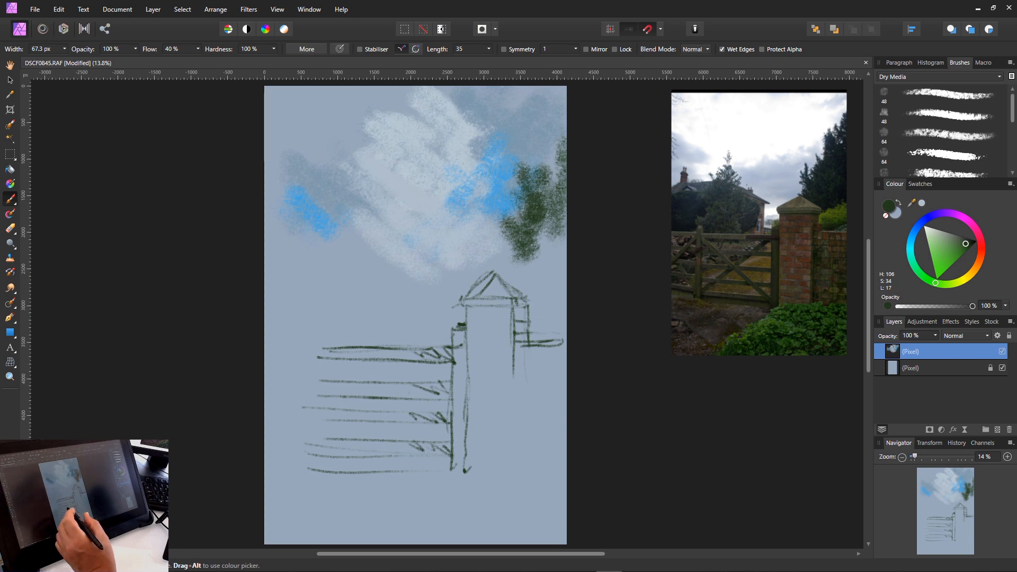
pyautogui.moveTo(452, 478); pyautogui.dragTo(344, 481)
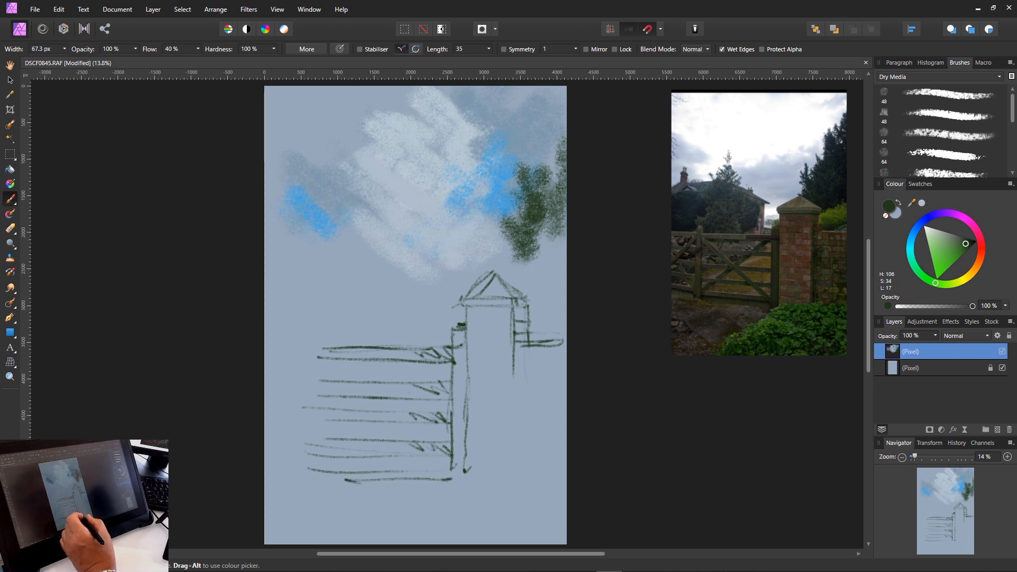
pyautogui.moveTo(448, 471)
pyautogui.mouseDown()
pyautogui.moveTo(322, 491)
pyautogui.moveTo(459, 486)
pyautogui.mouseUp()
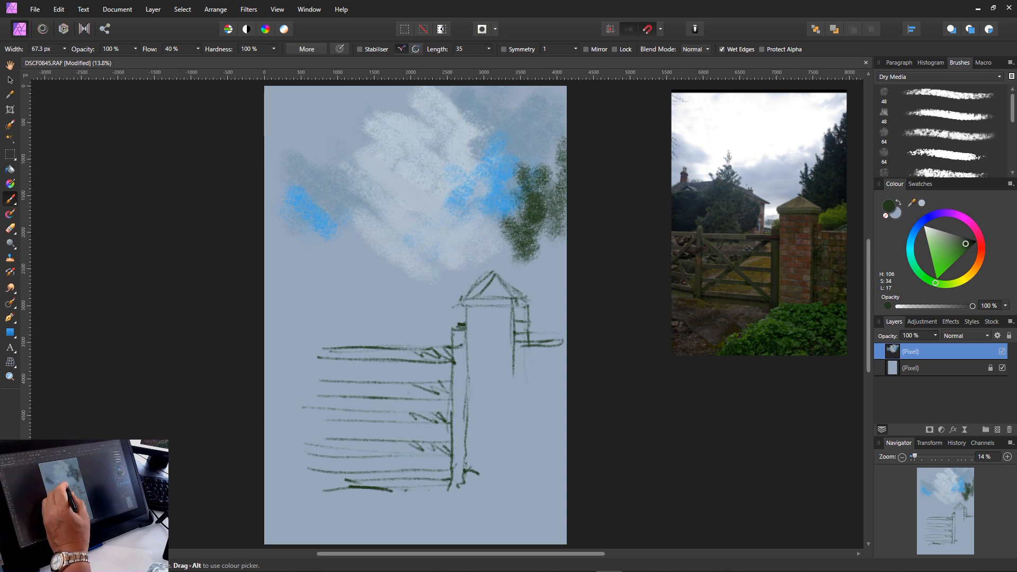
# - Sketch the house behind the gate with its side wall, sloping roof, small chimney and windows
pyautogui.moveTo(404, 293); pyautogui.dragTo(401, 343)
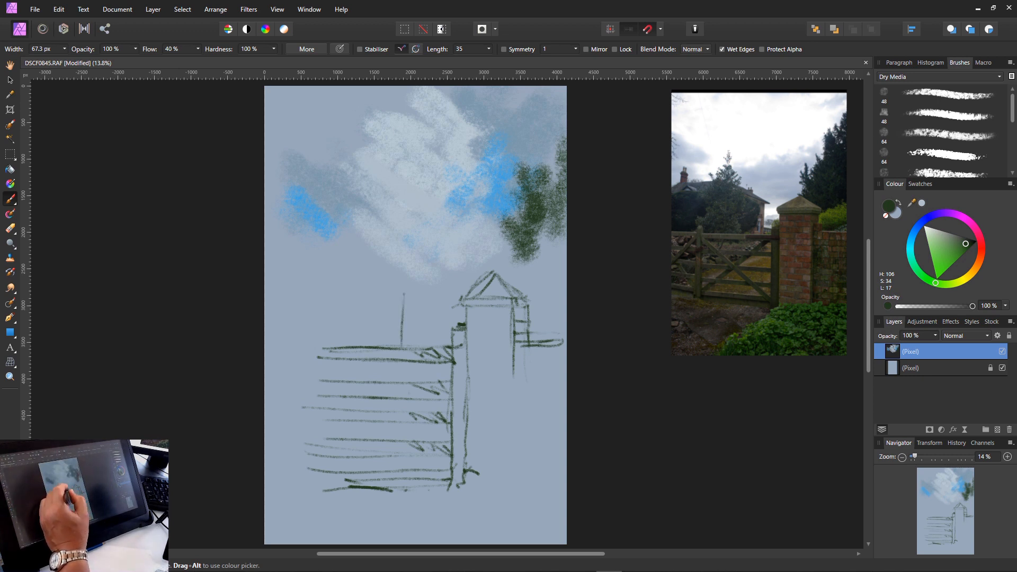
pyautogui.moveTo(326, 277); pyautogui.dragTo(410, 291)
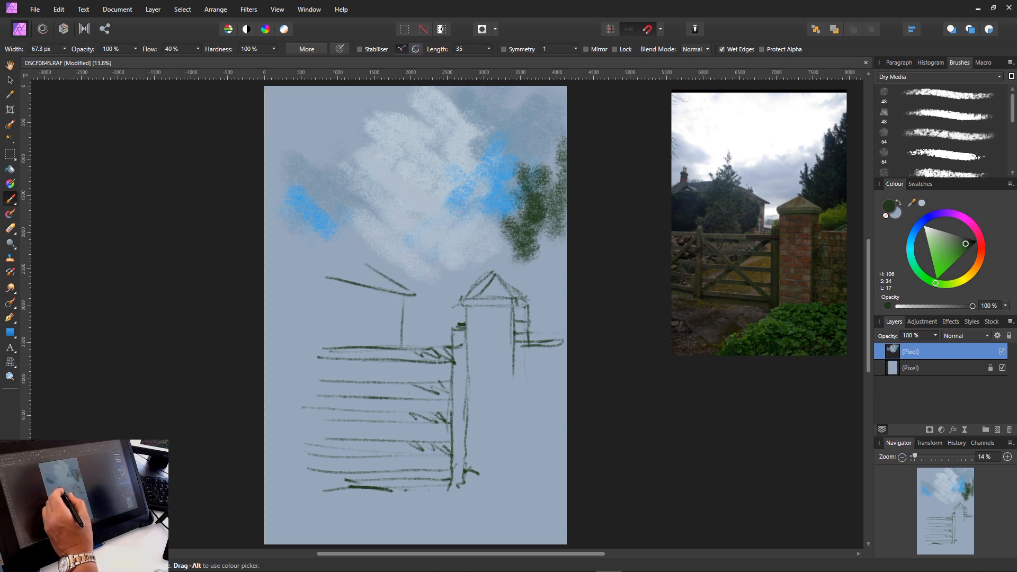
pyautogui.moveTo(303, 252)
pyautogui.mouseDown()
pyautogui.moveTo(364, 261)
pyautogui.moveTo(311, 255)
pyautogui.mouseUp()
pyautogui.moveTo(340, 257); pyautogui.dragTo(358, 261)
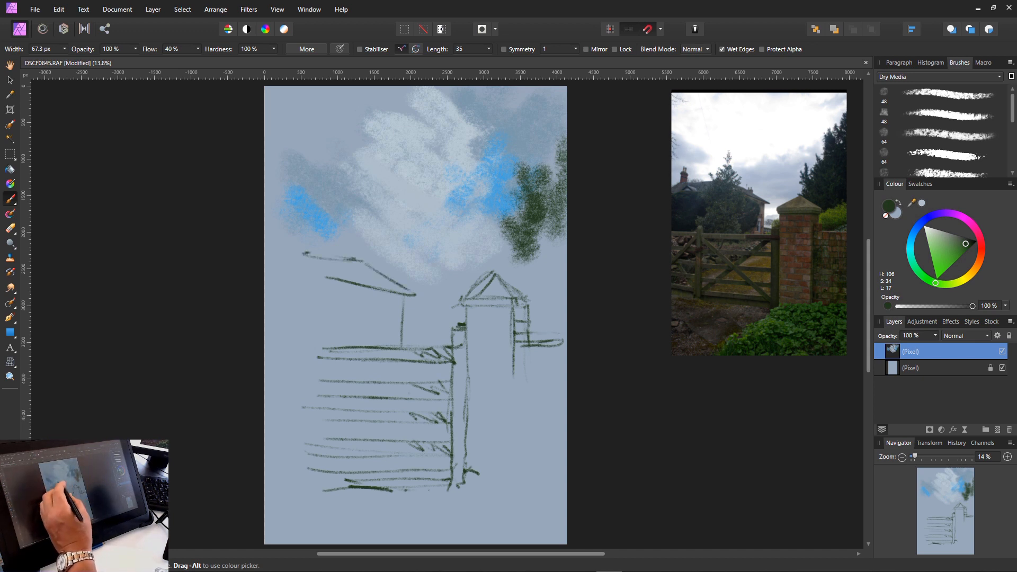
pyautogui.moveTo(376, 264)
pyautogui.mouseDown()
pyautogui.moveTo(387, 320)
pyautogui.moveTo(379, 315)
pyautogui.mouseUp()
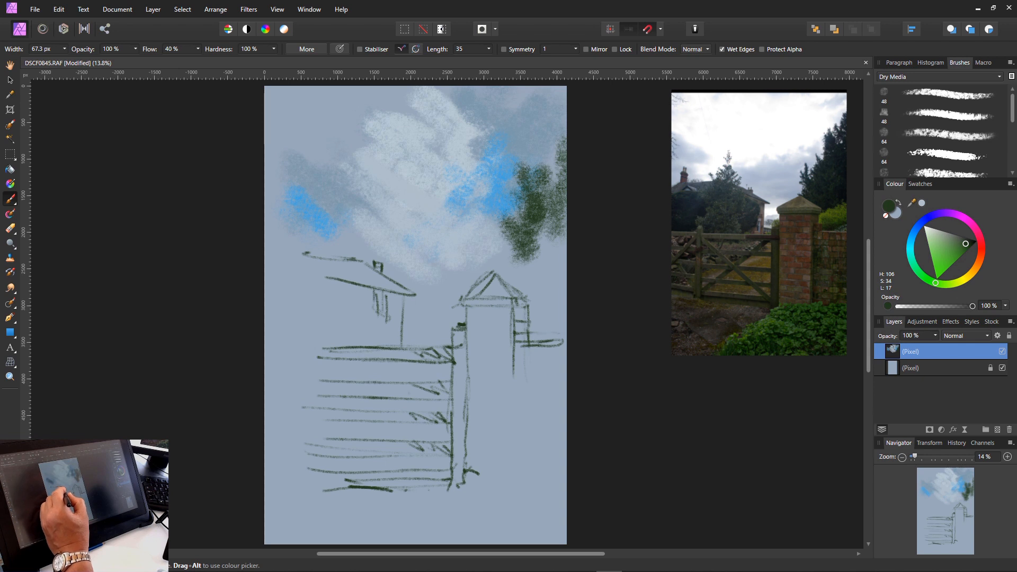
pyautogui.moveTo(386, 329)
pyautogui.mouseDown()
pyautogui.moveTo(386, 346)
pyautogui.moveTo(374, 344)
pyautogui.moveTo(404, 381)
pyautogui.mouseUp()
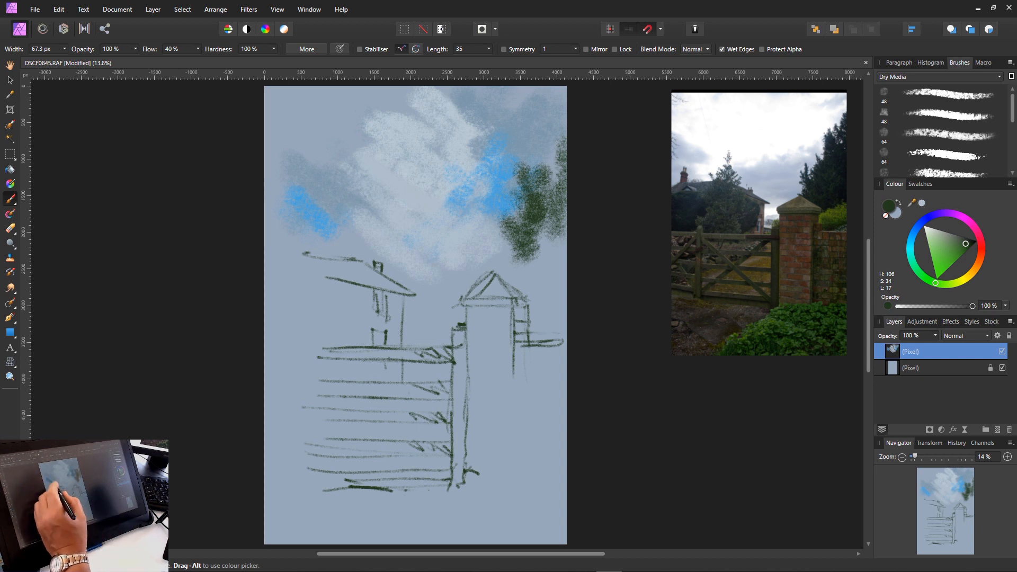
# - Sketch a tall tree trunk in front of the house's left part, with short branches at its tip and base
pyautogui.moveTo(330, 206); pyautogui.dragTo(331, 339)
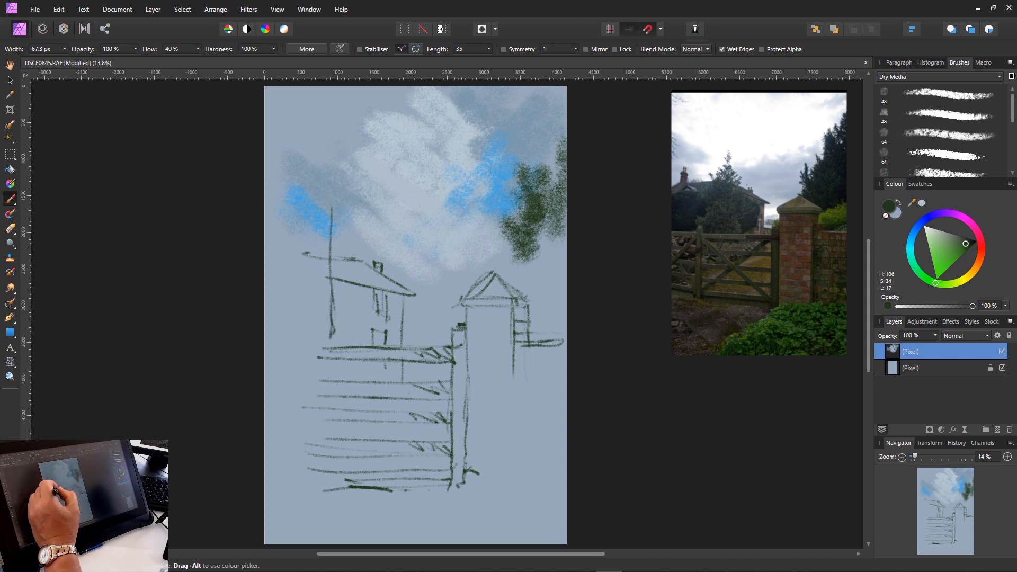
pyautogui.moveTo(329, 207)
pyautogui.mouseDown()
pyautogui.moveTo(336, 202)
pyautogui.moveTo(339, 218)
pyautogui.moveTo(332, 242)
pyautogui.mouseUp()
pyautogui.moveTo(342, 242); pyautogui.dragTo(334, 253)
pyautogui.moveTo(351, 303); pyautogui.dragTo(340, 323)
pyautogui.moveTo(308, 296)
pyautogui.mouseDown()
pyautogui.moveTo(321, 303)
pyautogui.moveTo(324, 327)
pyautogui.mouseUp()
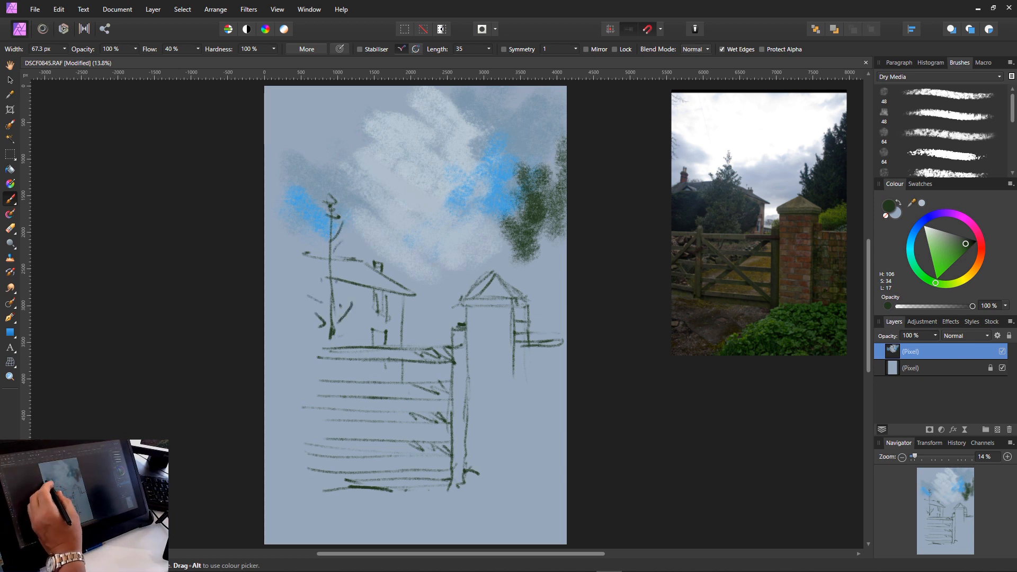
# - Extend the house sketch with a longer roof ridge, the sloping right roof edge, the right wall edge, eaves and two right-hand windows
pyautogui.moveTo(297, 247); pyautogui.dragTo(326, 254)
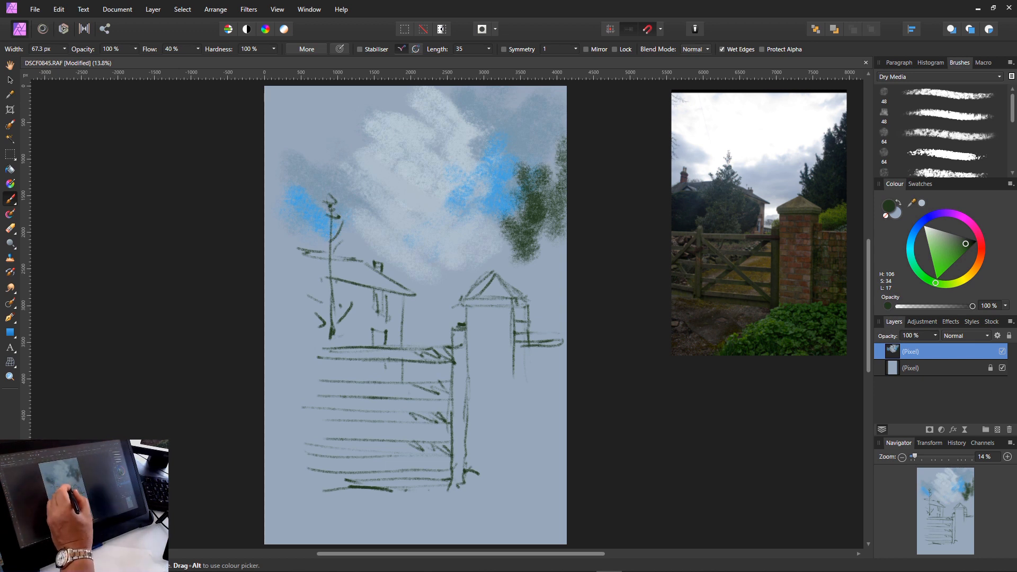
pyautogui.moveTo(408, 273)
pyautogui.mouseDown()
pyautogui.moveTo(447, 304)
pyautogui.moveTo(421, 296)
pyautogui.moveTo(436, 342)
pyautogui.mouseUp()
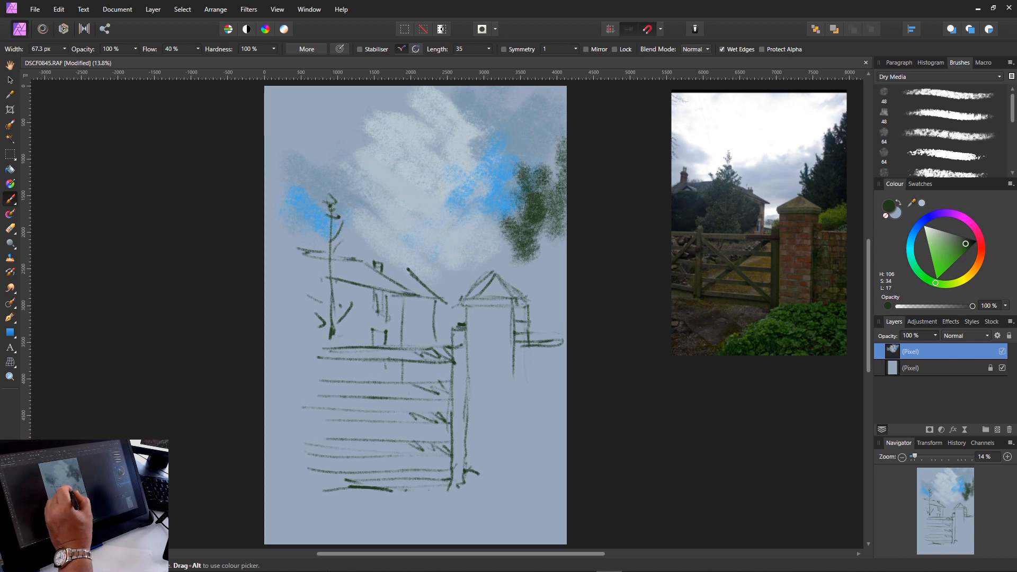
pyautogui.moveTo(358, 260)
pyautogui.mouseDown()
pyautogui.moveTo(411, 271)
pyautogui.moveTo(440, 299)
pyautogui.mouseUp()
pyautogui.moveTo(364, 291); pyautogui.dragTo(387, 289)
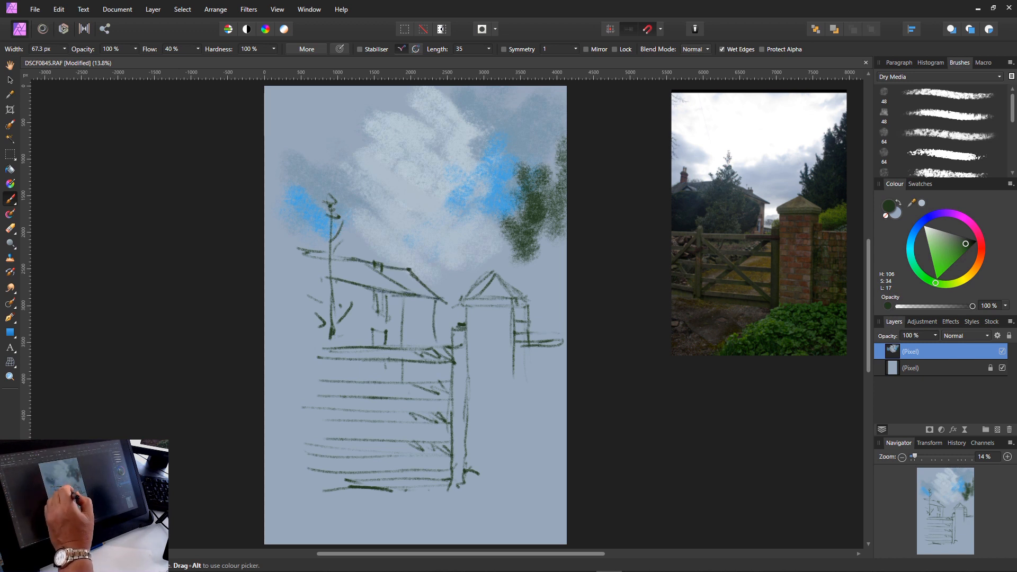
pyautogui.moveTo(422, 293); pyautogui.dragTo(422, 310)
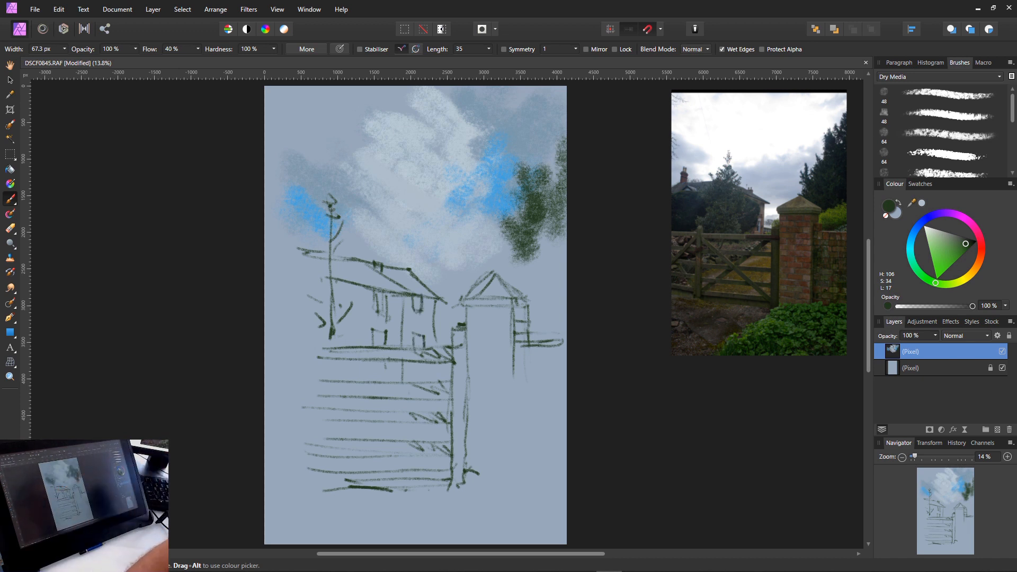
# - Paint the house wall below the eaves in red, hue 358, saturation 47, lightness 54, with a 306 px brush
pyautogui.click(981, 240)
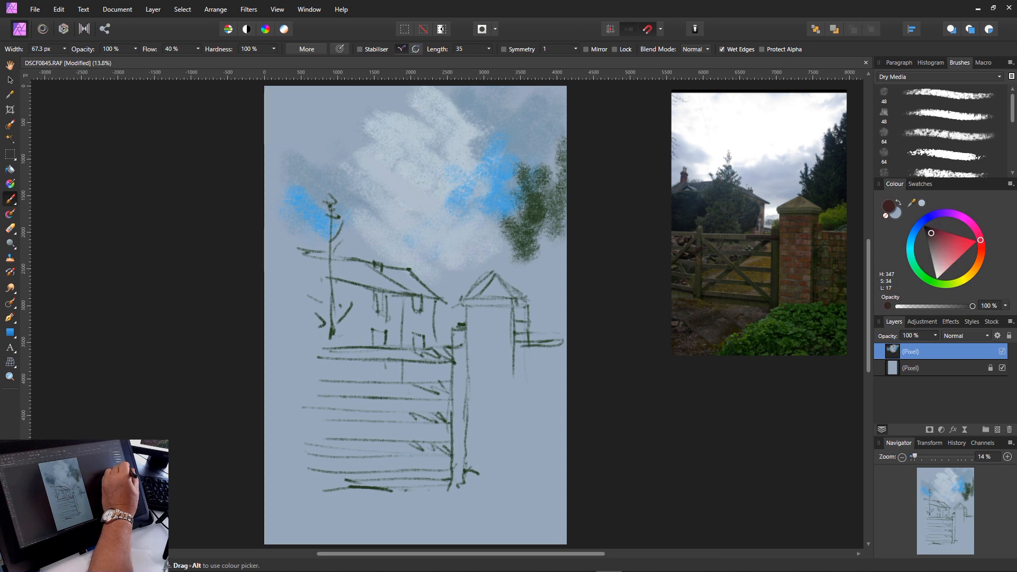
pyautogui.click(952, 248)
pyautogui.moveTo(951, 247); pyautogui.dragTo(950, 251)
pyautogui.click(981, 247)
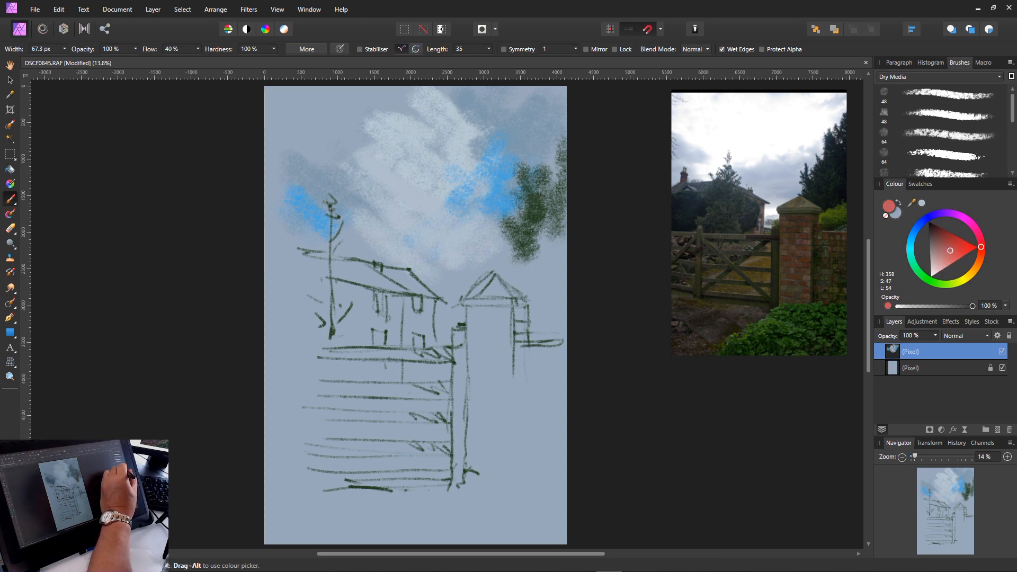
pyautogui.press(']')
pyautogui.press(']')
pyautogui.press(']')
pyautogui.press(']')
pyautogui.press(']')
pyautogui.press(']')
pyautogui.press(']')
pyautogui.press(']')
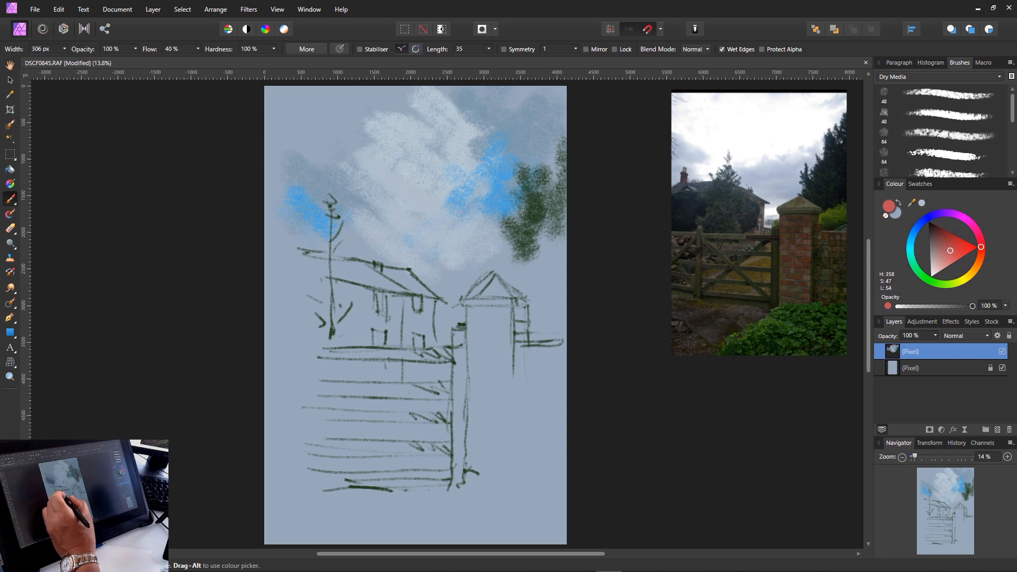
pyautogui.moveTo(353, 298)
pyautogui.mouseDown()
pyautogui.moveTo(405, 301)
pyautogui.moveTo(418, 312)
pyautogui.moveTo(413, 332)
pyautogui.mouseUp()
pyautogui.click(938, 244)
pyautogui.moveTo(422, 302)
pyautogui.mouseDown()
pyautogui.moveTo(413, 326)
pyautogui.moveTo(426, 314)
pyautogui.moveTo(432, 341)
pyautogui.mouseUp()
pyautogui.moveTo(357, 292)
pyautogui.mouseDown()
pyautogui.moveTo(416, 299)
pyautogui.moveTo(392, 328)
pyautogui.moveTo(419, 320)
pyautogui.moveTo(360, 331)
pyautogui.moveTo(405, 331)
pyautogui.moveTo(423, 349)
pyautogui.moveTo(385, 350)
pyautogui.mouseUp()
# - Brush pale pink highlights, hue 358, saturation 47, lightness 80, over the middle and right part of the house wall
pyautogui.click(939, 264)
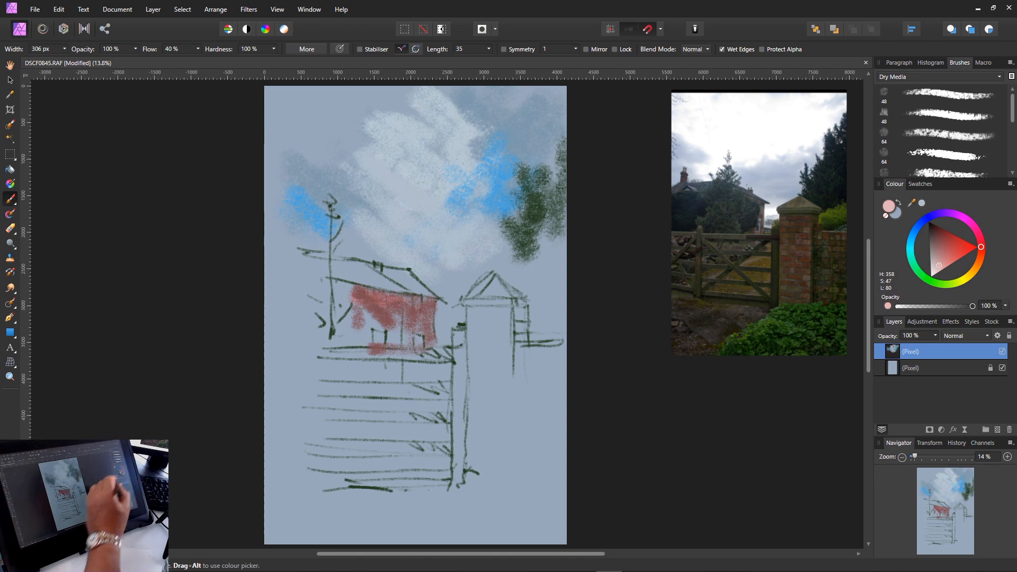
pyautogui.moveTo(418, 310)
pyautogui.mouseDown()
pyautogui.moveTo(409, 338)
pyautogui.moveTo(431, 344)
pyautogui.mouseUp()
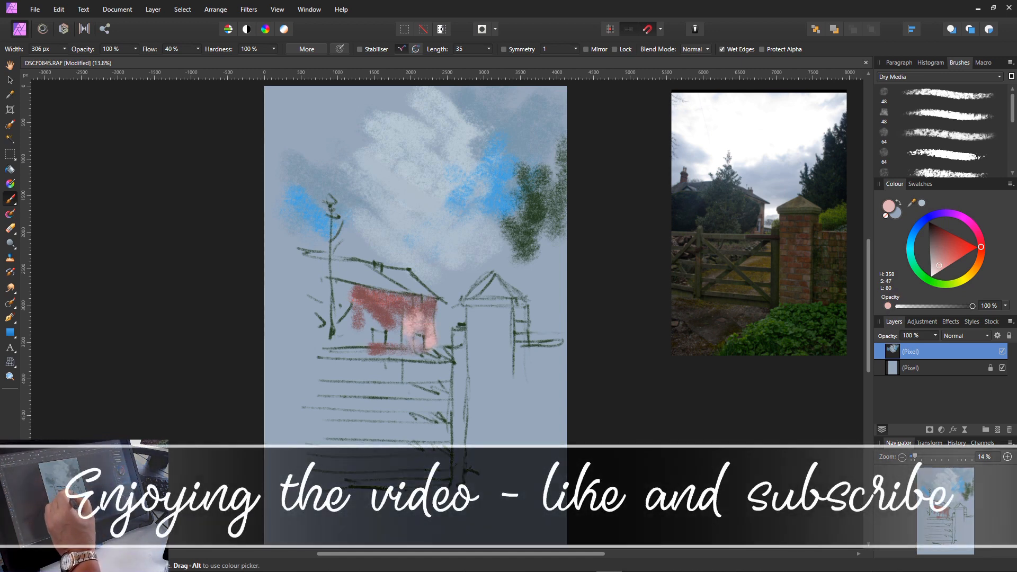
pyautogui.moveTo(400, 305); pyautogui.dragTo(391, 343)
pyautogui.moveTo(393, 303); pyautogui.dragTo(398, 322)
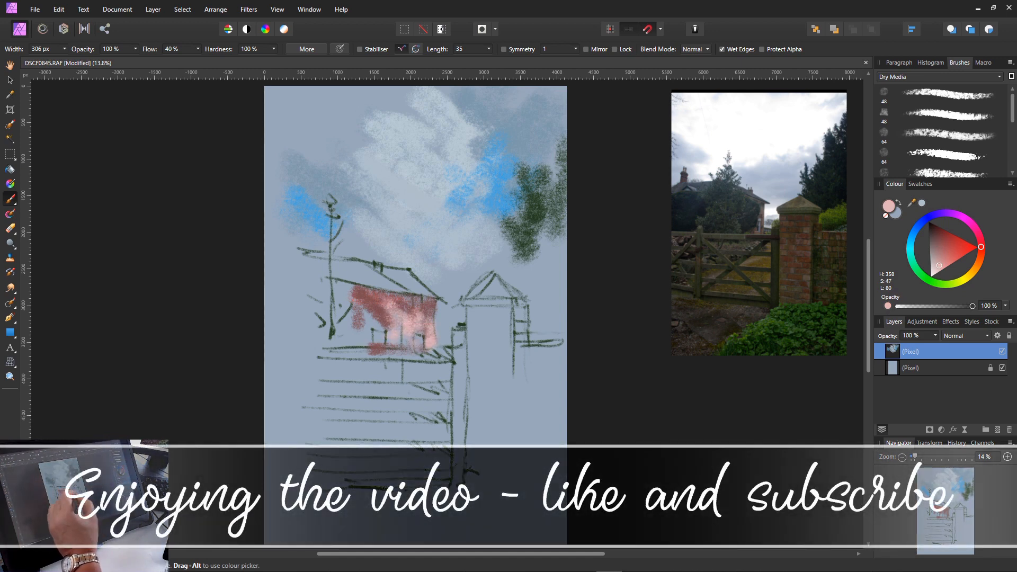
# - Tone the wall's right edge and the strip under the left eaves with muted pink, saturation 22 and lightness 61
pyautogui.click(938, 255)
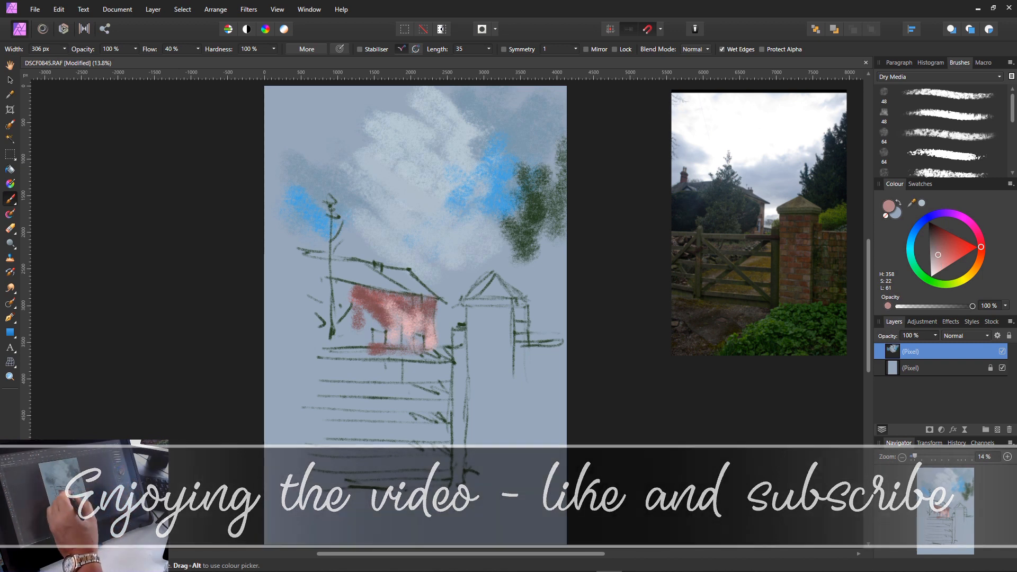
pyautogui.moveTo(430, 305); pyautogui.dragTo(432, 345)
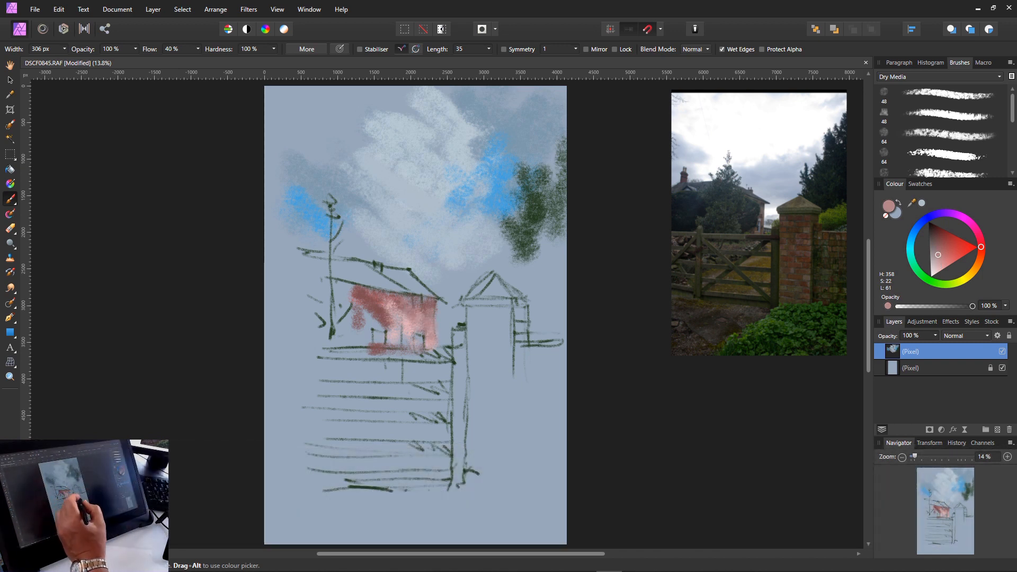
pyautogui.moveTo(387, 305)
pyautogui.mouseDown()
pyautogui.moveTo(397, 318)
pyautogui.moveTo(339, 280)
pyautogui.mouseUp()
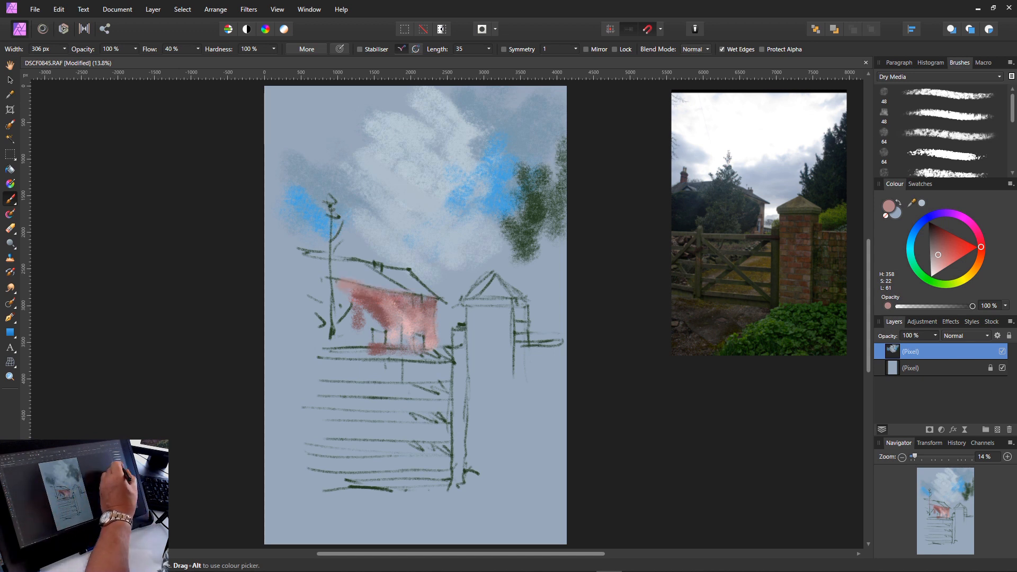
# - Block in the right part of the house roof with dark blue, hue 220, saturation 30, lightness 32, using a 352 px brush
pyautogui.click(918, 226)
pyautogui.click(945, 262)
pyautogui.moveTo(945, 261); pyautogui.dragTo(944, 260)
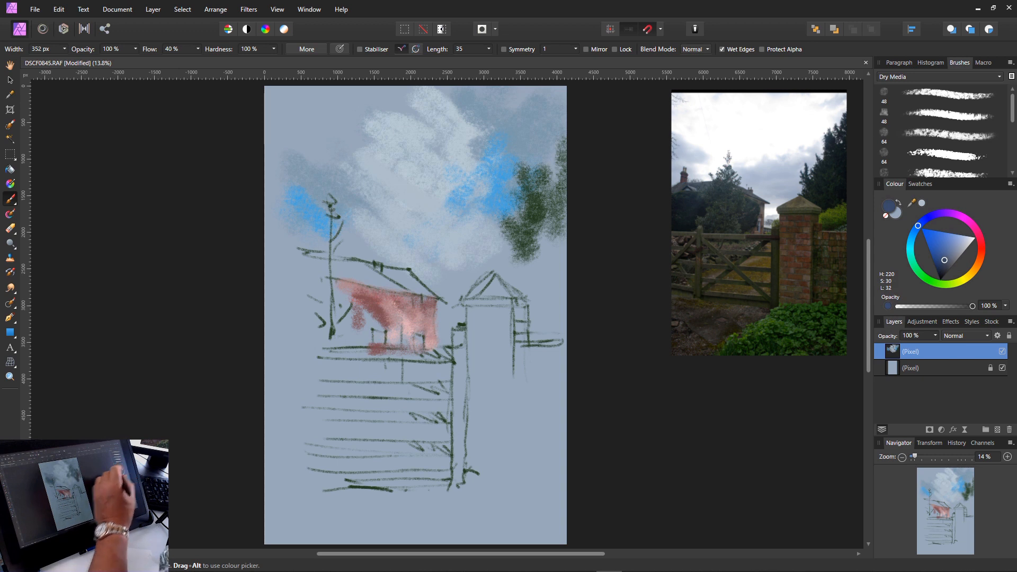
pyautogui.press(']')
pyautogui.moveTo(401, 276)
pyautogui.mouseDown()
pyautogui.moveTo(433, 296)
pyautogui.moveTo(353, 278)
pyautogui.moveTo(407, 271)
pyautogui.mouseUp()
# - Fill out the roof's edges and its left end in the same dark blue with a 103 px brush
pyautogui.press('[')
pyautogui.press('[')
pyautogui.press('[')
pyautogui.press('[')
pyautogui.press('[')
pyautogui.press('[')
pyautogui.press('[')
pyautogui.press('[')
pyautogui.press('[')
pyautogui.press('[')
pyautogui.press('[')
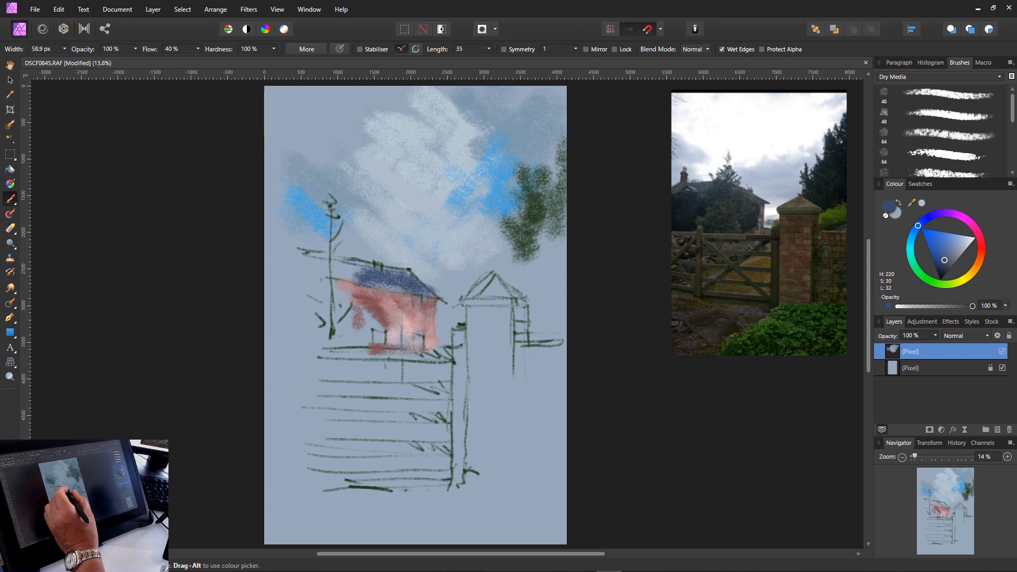
pyautogui.press(']')
pyautogui.press(']')
pyautogui.press(']')
pyautogui.press(']')
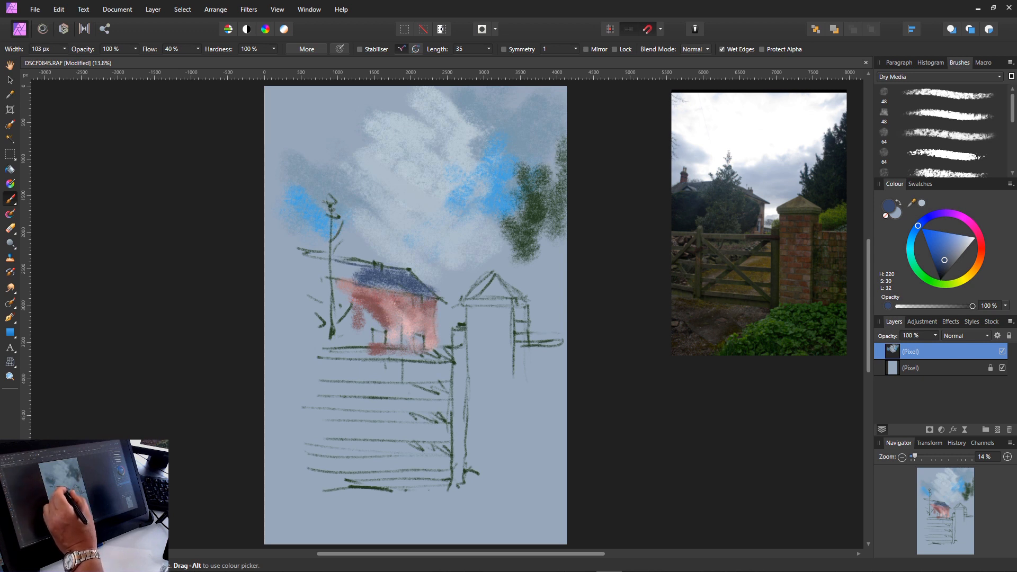
pyautogui.moveTo(372, 264)
pyautogui.mouseDown()
pyautogui.moveTo(318, 257)
pyautogui.moveTo(352, 272)
pyautogui.moveTo(323, 276)
pyautogui.moveTo(383, 283)
pyautogui.moveTo(328, 265)
pyautogui.moveTo(358, 281)
pyautogui.mouseUp()
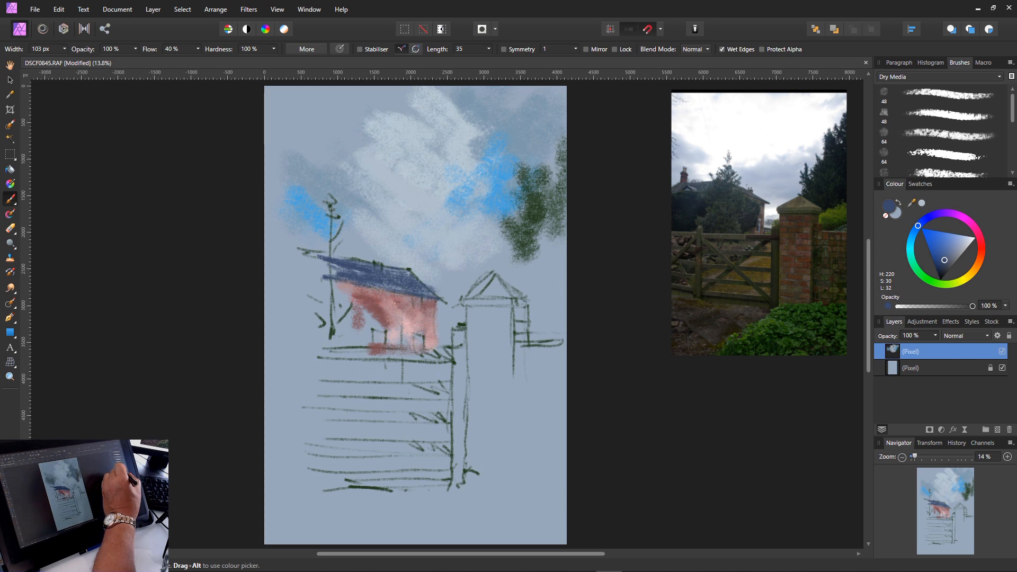
# - Darken the roof's lower edge along the eaves with near-black blue, hue 220, saturation 24, lightness 19
pyautogui.click(943, 269)
pyautogui.moveTo(360, 286); pyautogui.dragTo(441, 301)
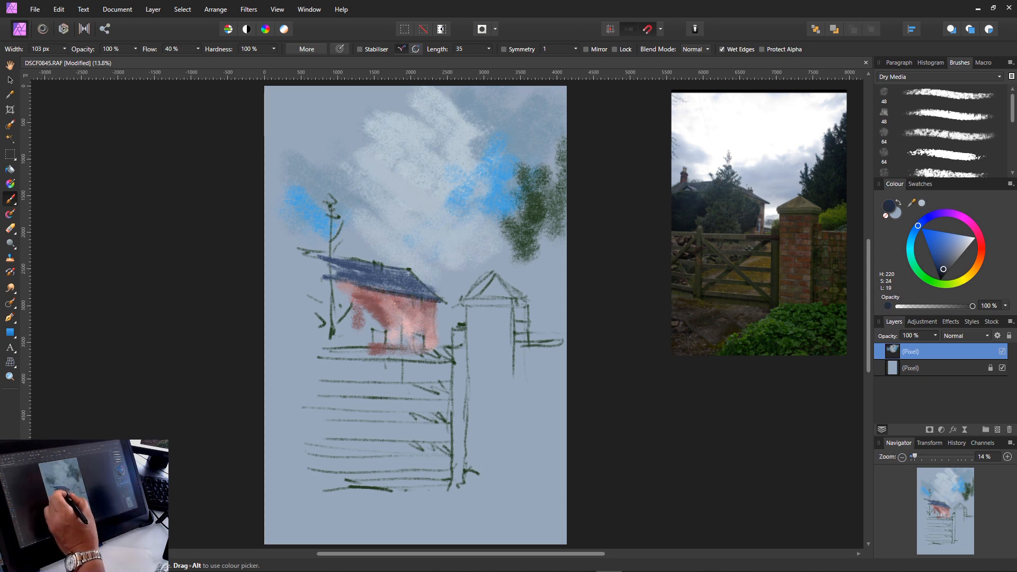
pyautogui.moveTo(359, 287); pyautogui.dragTo(343, 283)
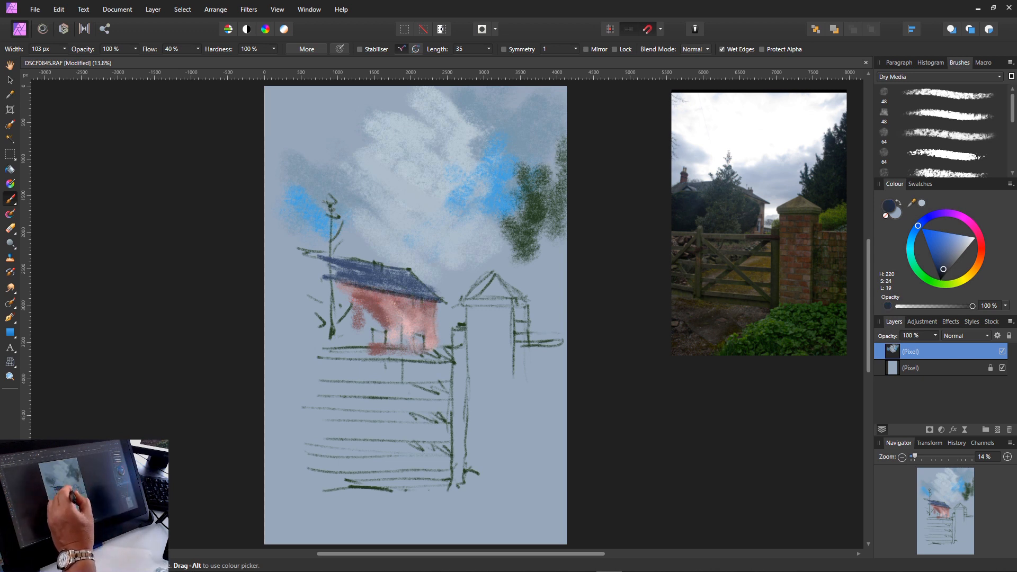
# - Paint the sky between house and pillar pale blue, hue 220, saturation 59, lightness 84, with a 238.3 px brush
pyautogui.click(963, 239)
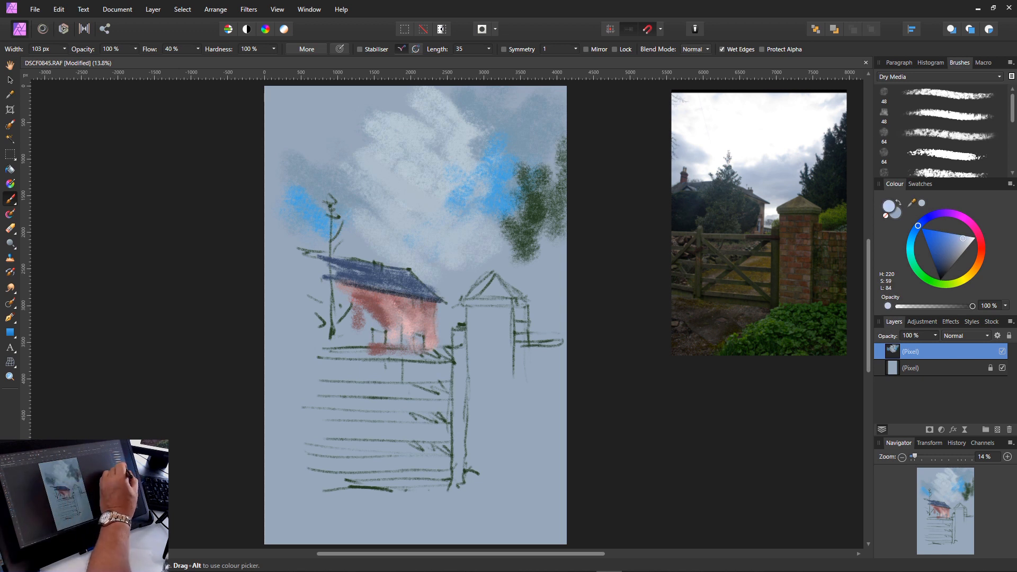
pyautogui.press(']')
pyautogui.moveTo(456, 303)
pyautogui.mouseDown()
pyautogui.moveTo(421, 268)
pyautogui.moveTo(451, 306)
pyautogui.moveTo(440, 341)
pyautogui.moveTo(462, 325)
pyautogui.mouseUp()
pyautogui.moveTo(456, 279)
pyautogui.mouseDown()
pyautogui.moveTo(472, 297)
pyautogui.moveTo(446, 287)
pyautogui.moveTo(447, 277)
pyautogui.mouseUp()
pyautogui.moveTo(465, 270); pyautogui.dragTo(472, 278)
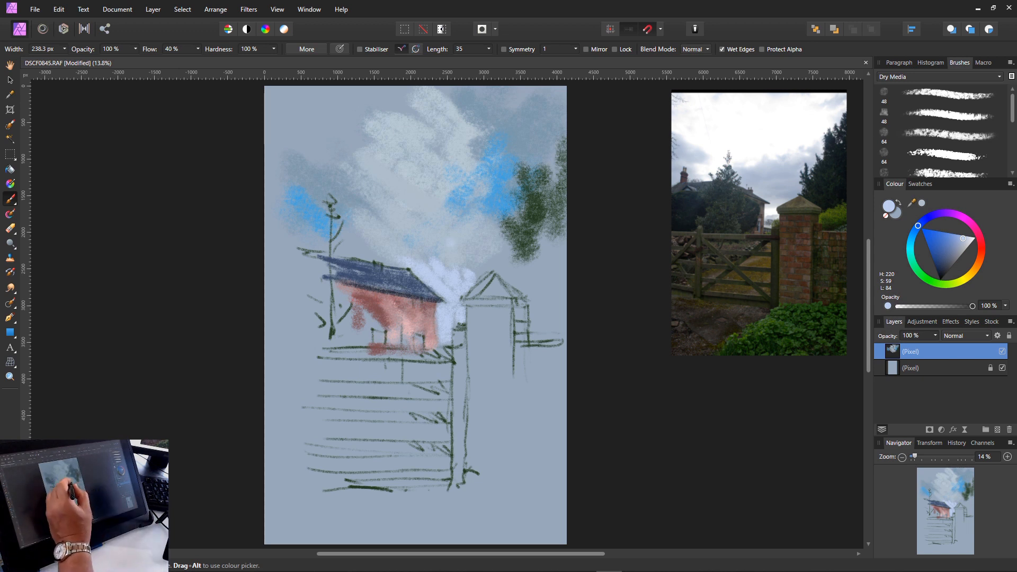
pyautogui.moveTo(454, 266); pyautogui.dragTo(451, 250)
pyautogui.moveTo(444, 272)
pyautogui.mouseDown()
pyautogui.moveTo(439, 247)
pyautogui.moveTo(427, 247)
pyautogui.mouseUp()
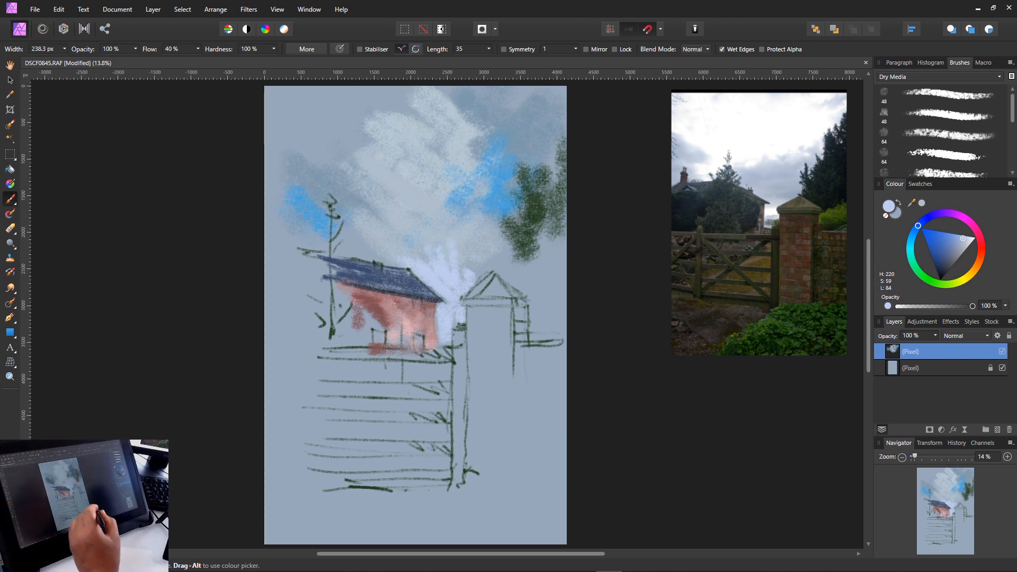
# - Brush the pale blue broadly over the central clouds above the house with a 1274.8 px brush
pyautogui.press(']')
pyautogui.press(']')
pyautogui.press(']')
pyautogui.press(']')
pyautogui.press(']')
pyautogui.press(']')
pyautogui.press(']')
pyautogui.press(']')
pyautogui.press(']')
pyautogui.press(']')
pyautogui.moveTo(362, 186)
pyautogui.mouseDown()
pyautogui.moveTo(357, 206)
pyautogui.moveTo(405, 180)
pyautogui.moveTo(415, 161)
pyautogui.moveTo(425, 238)
pyautogui.moveTo(405, 248)
pyautogui.mouseUp()
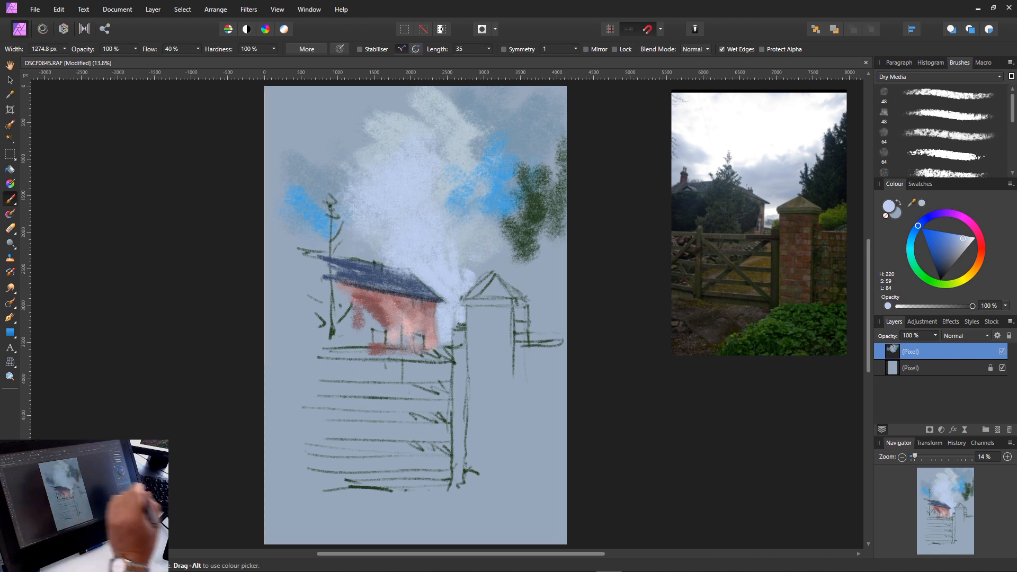
# - Paint the right-hand tree's lower foliage in dark grey-blue, hue 220, saturation 19, lightness 28, with a 246.1 px brush
pyautogui.press(']')
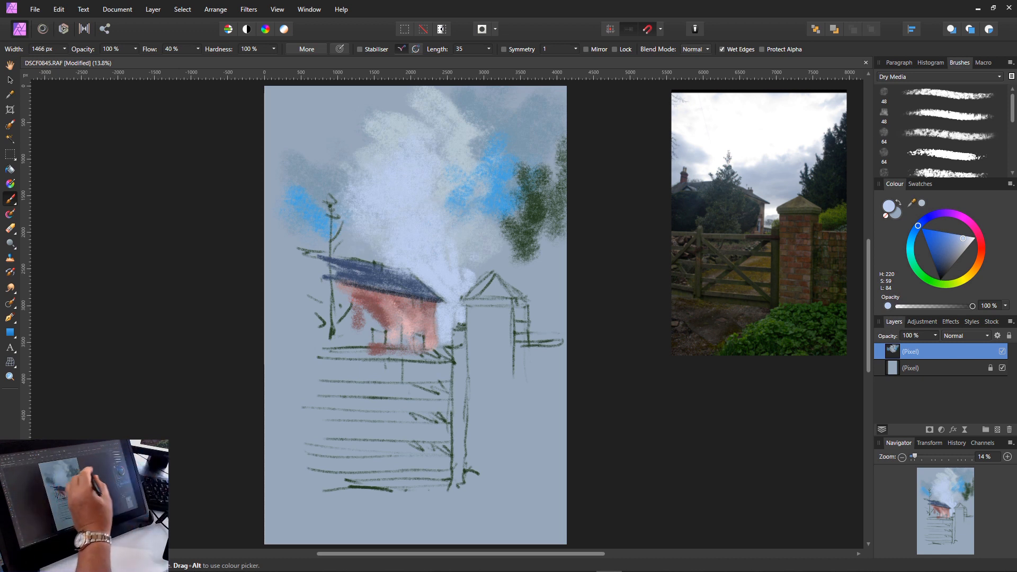
pyautogui.click(946, 265)
pyautogui.press(']')
pyautogui.press(']')
pyautogui.press(']')
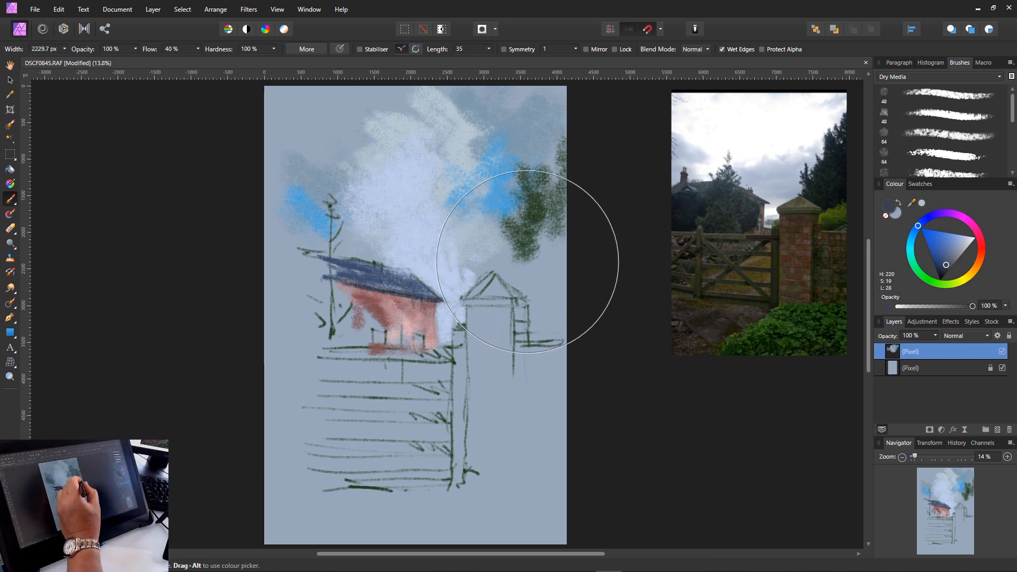
pyautogui.press(']')
pyautogui.press('[')
pyautogui.press('[')
pyautogui.press('[')
pyautogui.press('[')
pyautogui.press('[')
pyautogui.press('[')
pyautogui.press('[')
pyautogui.press('[')
pyautogui.press('[')
pyautogui.press('[')
pyautogui.press('[')
pyautogui.press('[')
pyautogui.press('[')
pyautogui.press('[')
pyautogui.press('[')
pyautogui.press('[')
pyautogui.press('[')
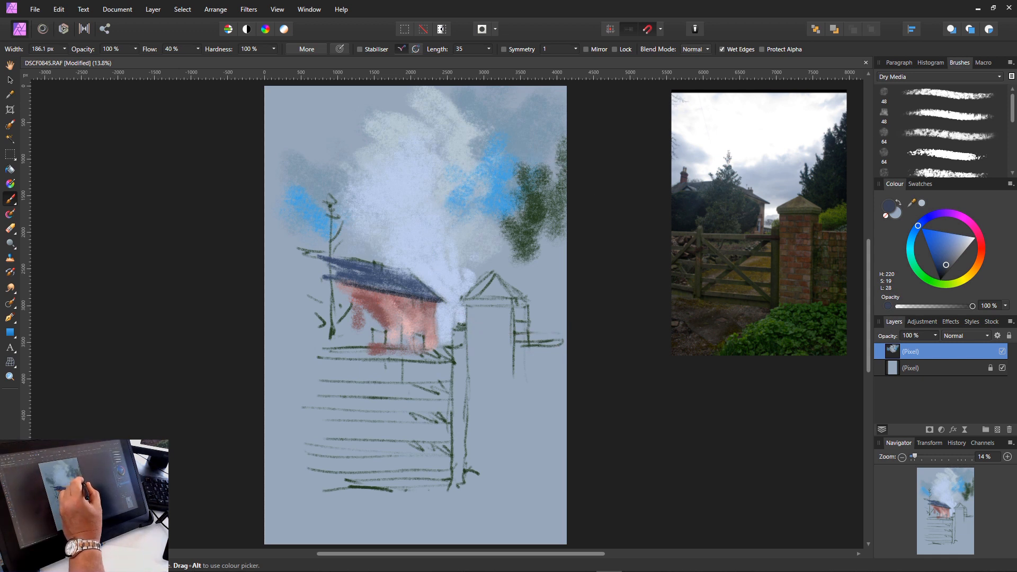
pyautogui.press(']')
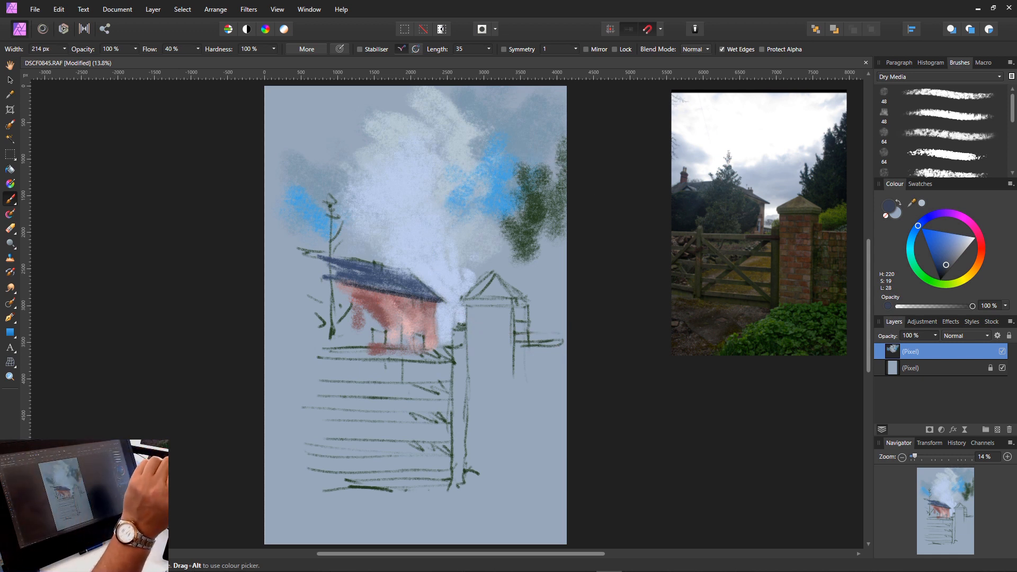
pyautogui.press(']')
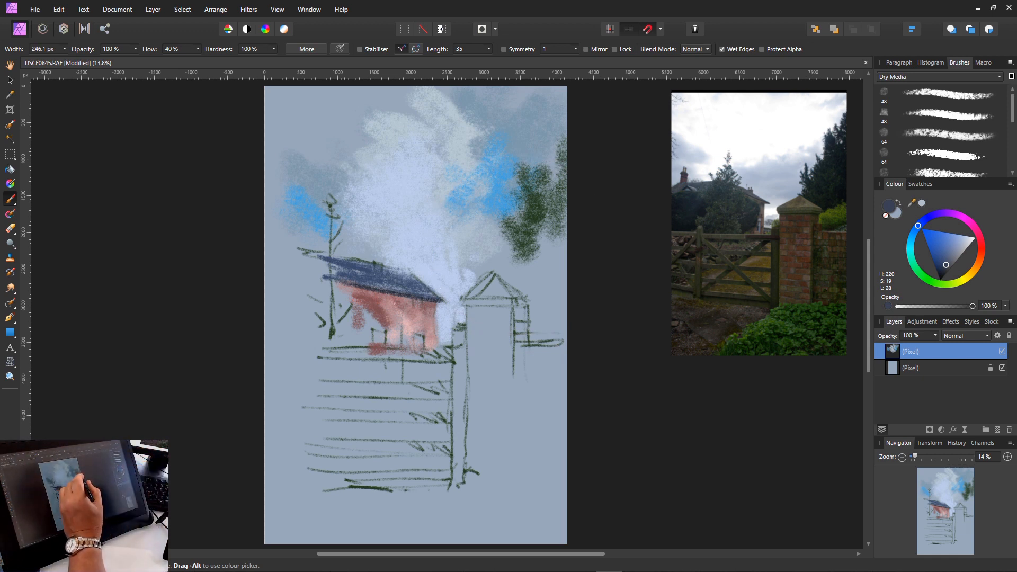
pyautogui.moveTo(545, 232)
pyautogui.mouseDown()
pyautogui.moveTo(563, 261)
pyautogui.moveTo(556, 228)
pyautogui.moveTo(540, 274)
pyautogui.moveTo(560, 222)
pyautogui.moveTo(509, 259)
pyautogui.mouseUp()
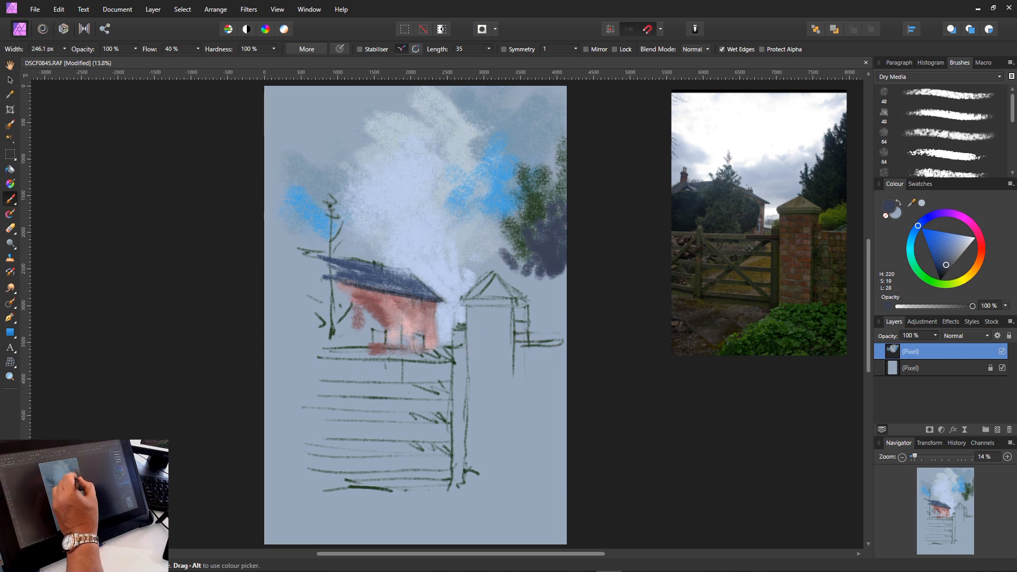
pyautogui.click(35, 9)
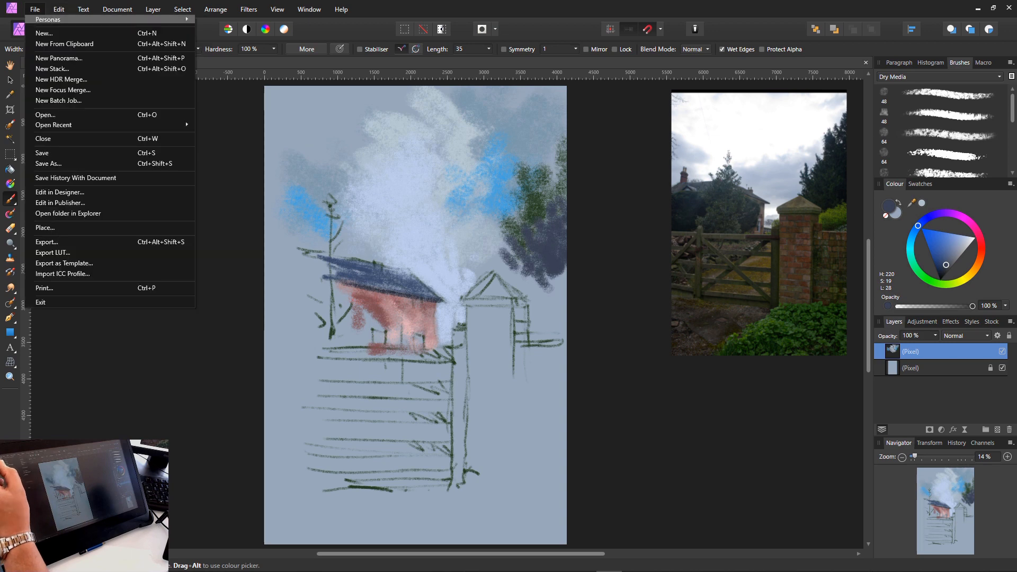
pyautogui.click(117, 9)
pyautogui.click(132, 69)
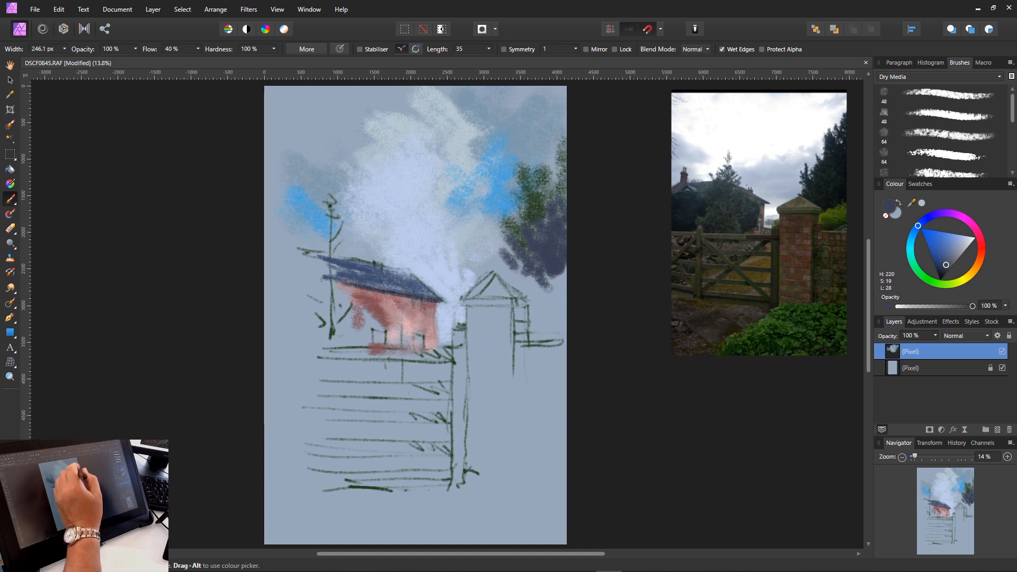
# - Extend the dark grey-blue foliage up along the canvas's right edge and down towards the side wall
pyautogui.moveTo(529, 201)
pyautogui.mouseDown()
pyautogui.moveTo(508, 225)
pyautogui.moveTo(565, 192)
pyautogui.mouseUp()
pyautogui.moveTo(564, 275); pyautogui.dragTo(560, 297)
pyautogui.moveTo(508, 246); pyautogui.dragTo(553, 295)
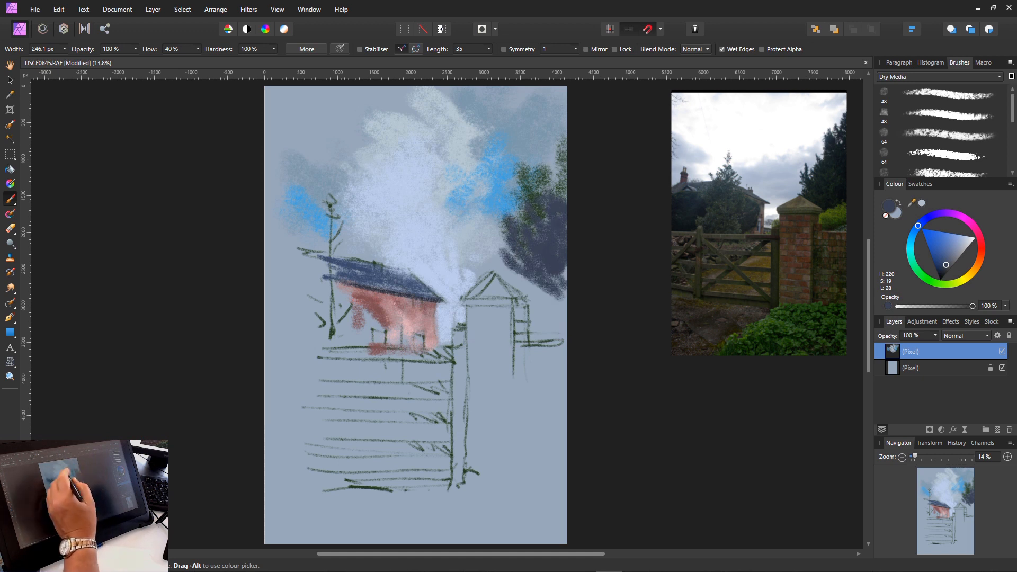
# - Work the tree foliage down around the pillar's cap and out to its left with a 177.8 px brush
pyautogui.press('[')
pyautogui.press('[')
pyautogui.moveTo(545, 259)
pyautogui.mouseDown()
pyautogui.moveTo(490, 257)
pyautogui.moveTo(496, 297)
pyautogui.moveTo(496, 271)
pyautogui.moveTo(546, 302)
pyautogui.mouseUp()
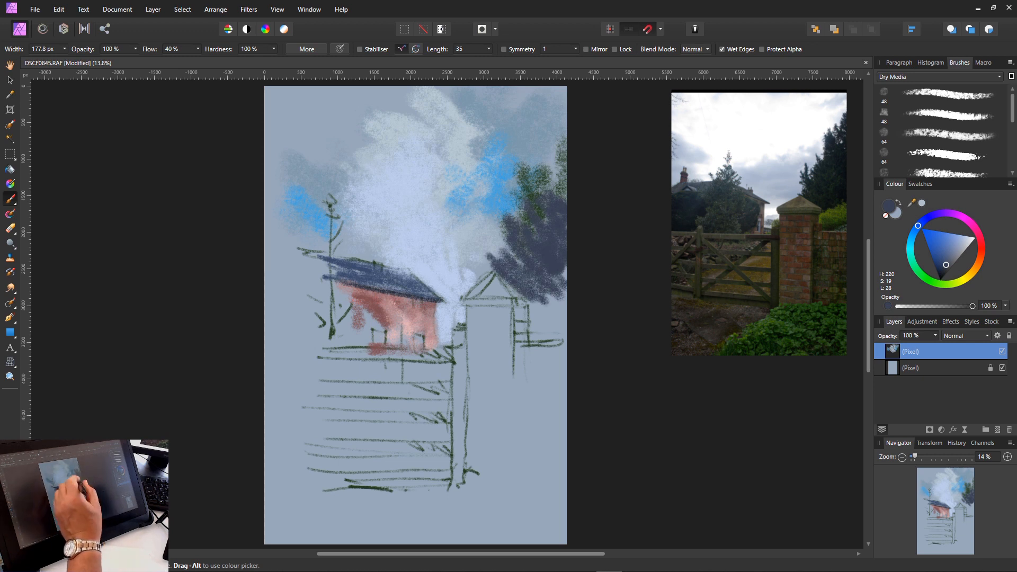
pyautogui.moveTo(502, 247)
pyautogui.mouseDown()
pyautogui.moveTo(485, 273)
pyautogui.moveTo(482, 259)
pyautogui.mouseUp()
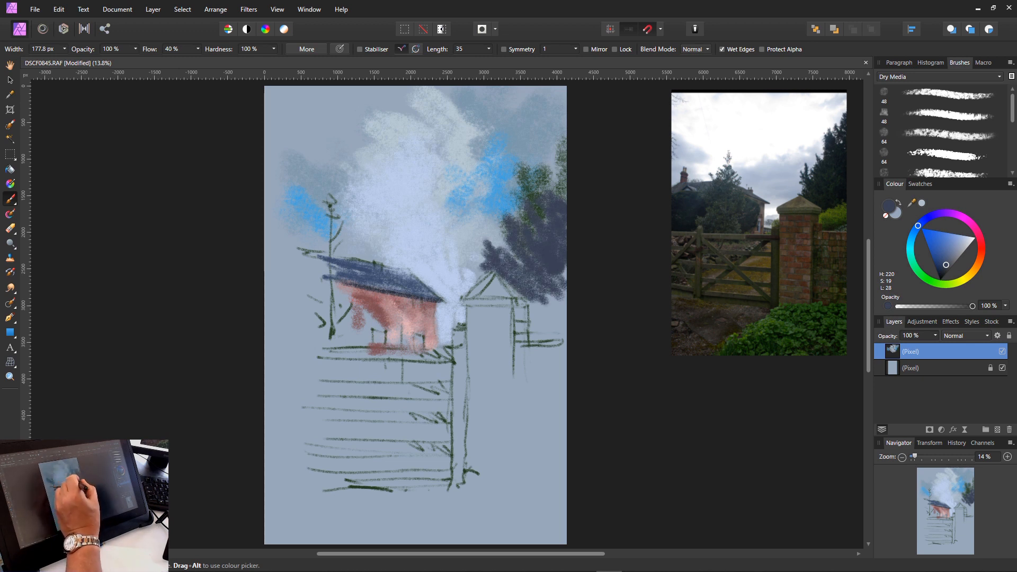
pyautogui.moveTo(496, 223)
pyautogui.mouseDown()
pyautogui.moveTo(480, 247)
pyautogui.moveTo(486, 226)
pyautogui.moveTo(504, 251)
pyautogui.moveTo(474, 259)
pyautogui.moveTo(504, 265)
pyautogui.mouseUp()
# - Fill in the left and upper part of the dark tree mass above the pillar with a 411.3 px brush
pyautogui.press(']')
pyautogui.press(']')
pyautogui.press(']')
pyautogui.press(']')
pyautogui.press(']')
pyautogui.press(']')
pyautogui.moveTo(500, 232); pyautogui.dragTo(520, 194)
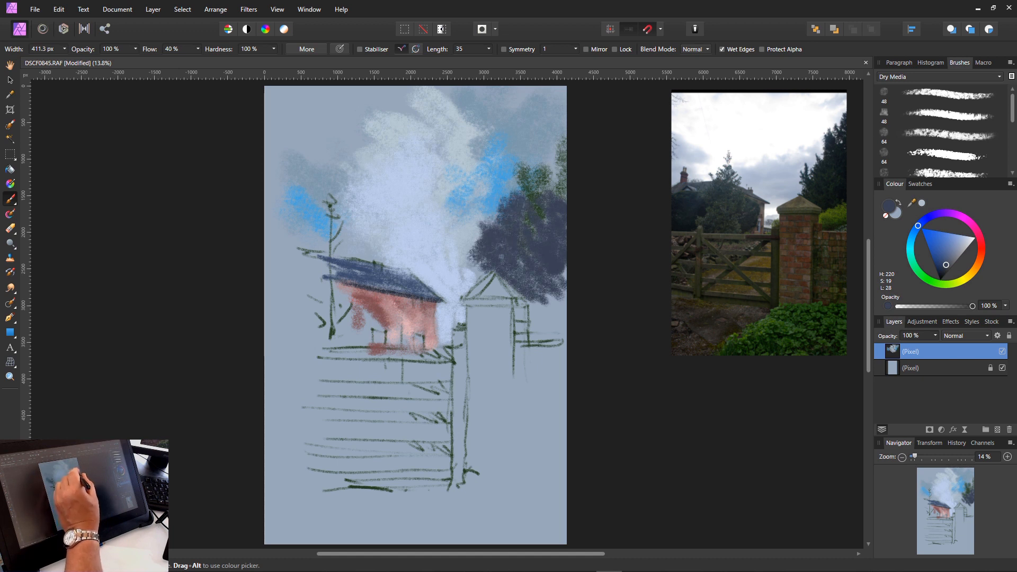
# - Finish the dark foliage beside the pillar and paint a dark grey-blue bush in front of the house with a 473 px brush
pyautogui.moveTo(564, 304); pyautogui.dragTo(549, 276)
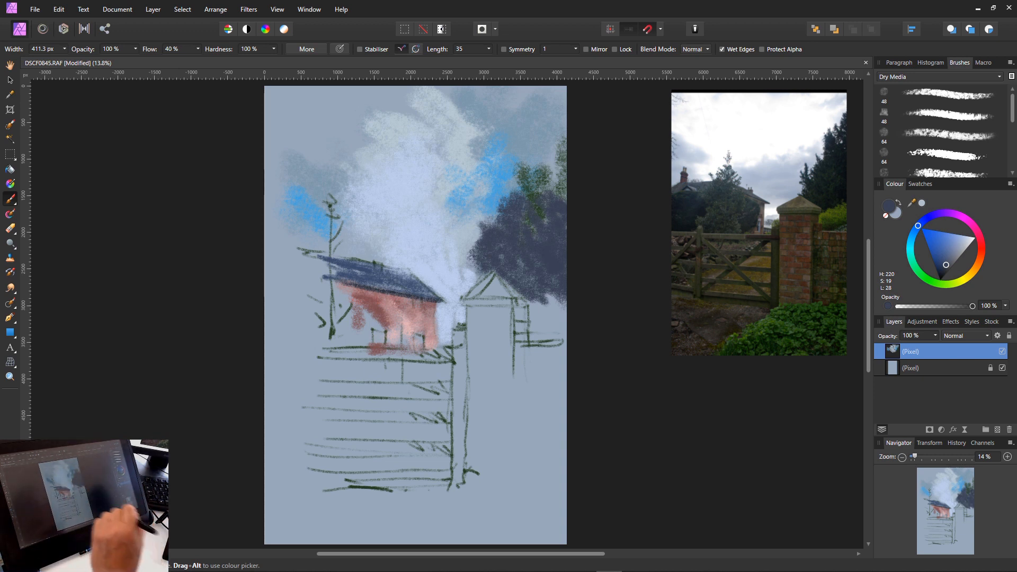
pyautogui.moveTo(393, 299)
pyautogui.mouseDown()
pyautogui.moveTo(386, 328)
pyautogui.moveTo(398, 330)
pyautogui.moveTo(367, 333)
pyautogui.moveTo(391, 367)
pyautogui.moveTo(350, 371)
pyautogui.moveTo(357, 376)
pyautogui.moveTo(339, 360)
pyautogui.moveTo(343, 388)
pyautogui.mouseUp()
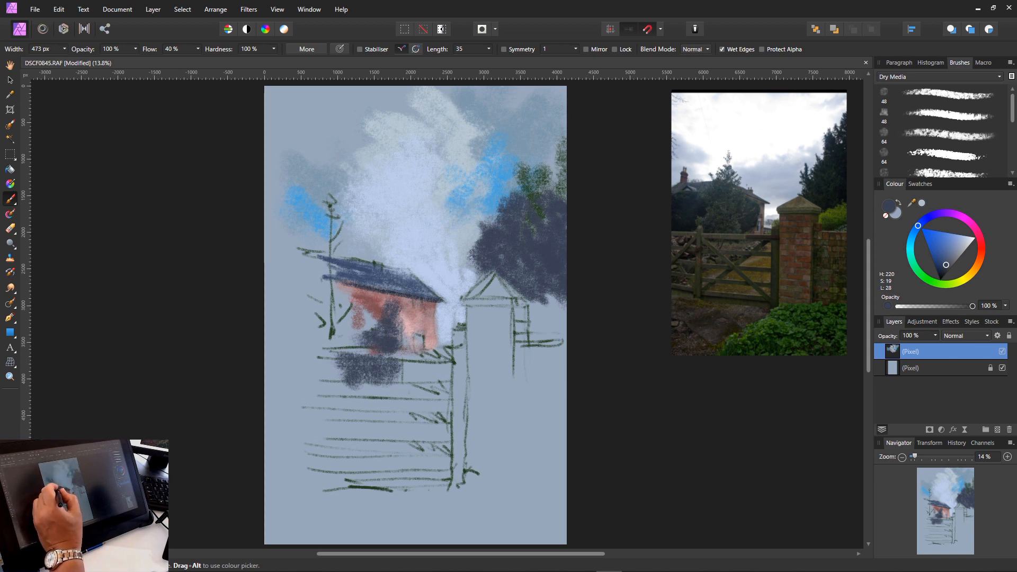
# - Extend the roof towards the canvas's left edge in its sampled blue and rework the sky around it with a sampled sky colour
pyautogui.keyDown('alt'); pyautogui.click(339, 279); pyautogui.keyUp('alt')
pyautogui.moveTo(339, 266)
pyautogui.mouseDown()
pyautogui.moveTo(291, 255)
pyautogui.moveTo(282, 272)
pyautogui.moveTo(266, 273)
pyautogui.moveTo(281, 279)
pyautogui.mouseUp()
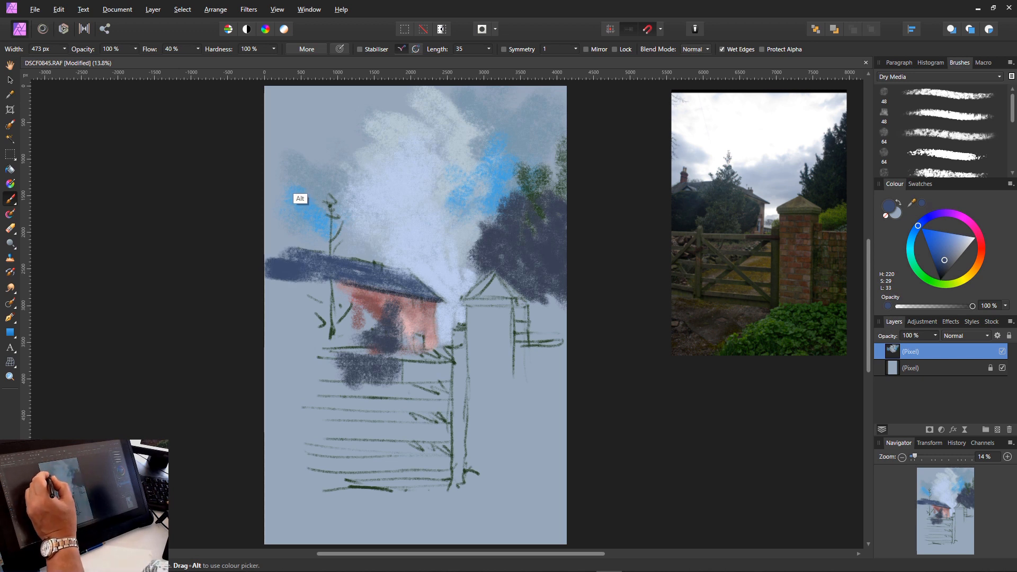
pyautogui.keyDown('alt'); pyautogui.click(293, 185); pyautogui.keyUp('alt')
pyautogui.moveTo(289, 178)
pyautogui.mouseDown()
pyautogui.moveTo(305, 236)
pyautogui.moveTo(273, 241)
pyautogui.moveTo(356, 251)
pyautogui.moveTo(308, 241)
pyautogui.moveTo(267, 264)
pyautogui.moveTo(308, 296)
pyautogui.moveTo(358, 304)
pyautogui.moveTo(282, 274)
pyautogui.moveTo(309, 324)
pyautogui.moveTo(281, 328)
pyautogui.mouseUp()
# - Extend the house's red wall below the roof to the left, using reddish tones sampled from the existing wall
pyautogui.keyDown('alt'); pyautogui.click(366, 308); pyautogui.keyUp('alt')
pyautogui.keyDown('alt'); pyautogui.click(375, 336); pyautogui.keyUp('alt')
pyautogui.keyDown('alt'); pyautogui.click(417, 330); pyautogui.keyUp('alt')
pyautogui.moveTo(319, 326)
pyautogui.mouseDown()
pyautogui.moveTo(333, 334)
pyautogui.moveTo(350, 317)
pyautogui.moveTo(376, 328)
pyautogui.moveTo(319, 339)
pyautogui.mouseUp()
# - Paint a muted pink band, hue 323, saturation 7, lightness 52, behind the gate's upper rails
pyautogui.moveTo(269, 366); pyautogui.dragTo(351, 369)
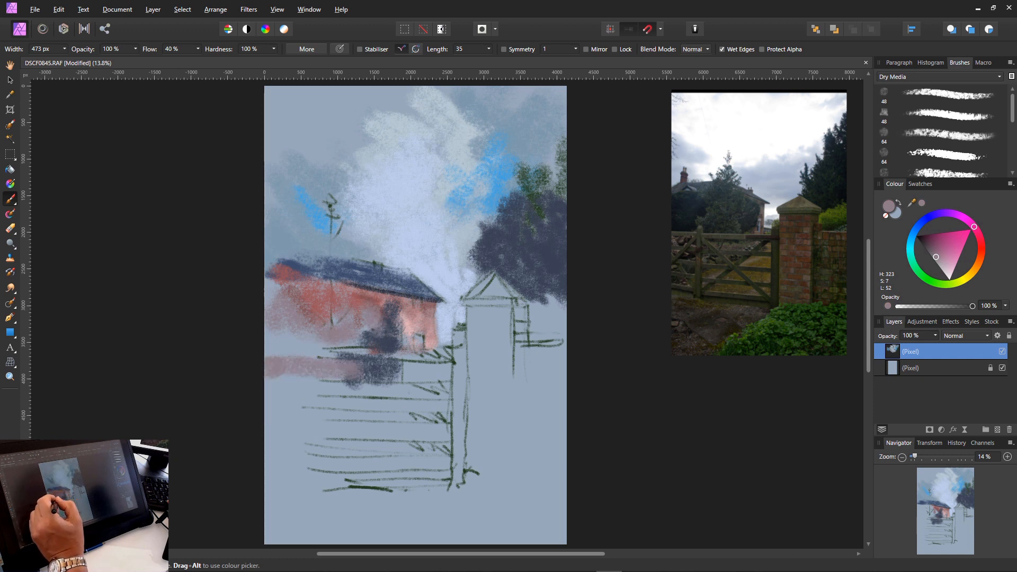
pyautogui.moveTo(266, 385)
pyautogui.mouseDown()
pyautogui.moveTo(405, 391)
pyautogui.moveTo(388, 410)
pyautogui.mouseUp()
pyautogui.moveTo(416, 373); pyautogui.dragTo(415, 365)
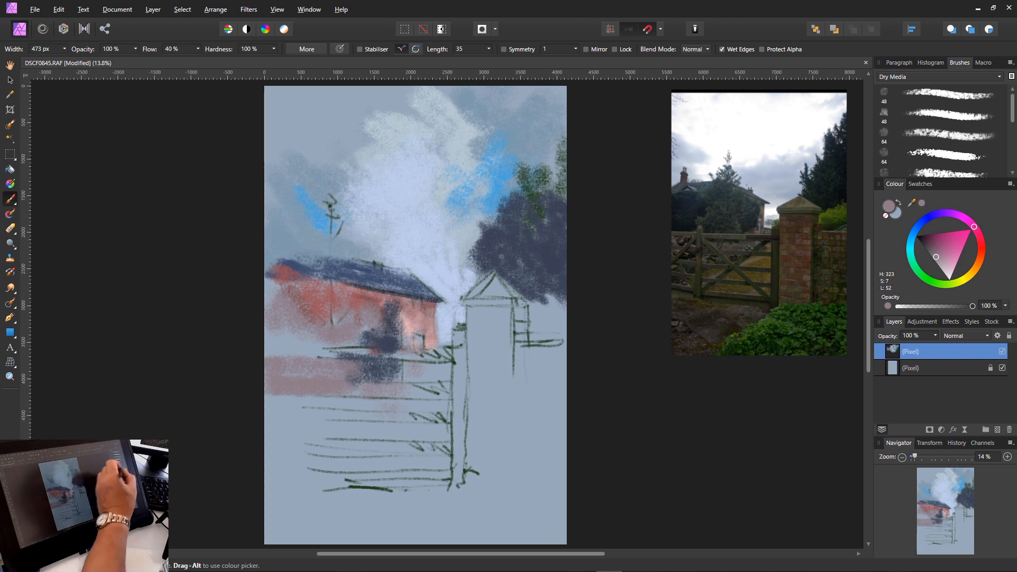
# - Fill the area behind the gate's middle and lower rails in pale beige, hue 25, saturation 6, lightness 61
pyautogui.click(977, 264)
pyautogui.click(939, 256)
pyautogui.moveTo(938, 256)
pyautogui.mouseDown()
pyautogui.moveTo(942, 239)
pyautogui.moveTo(931, 248)
pyautogui.mouseUp()
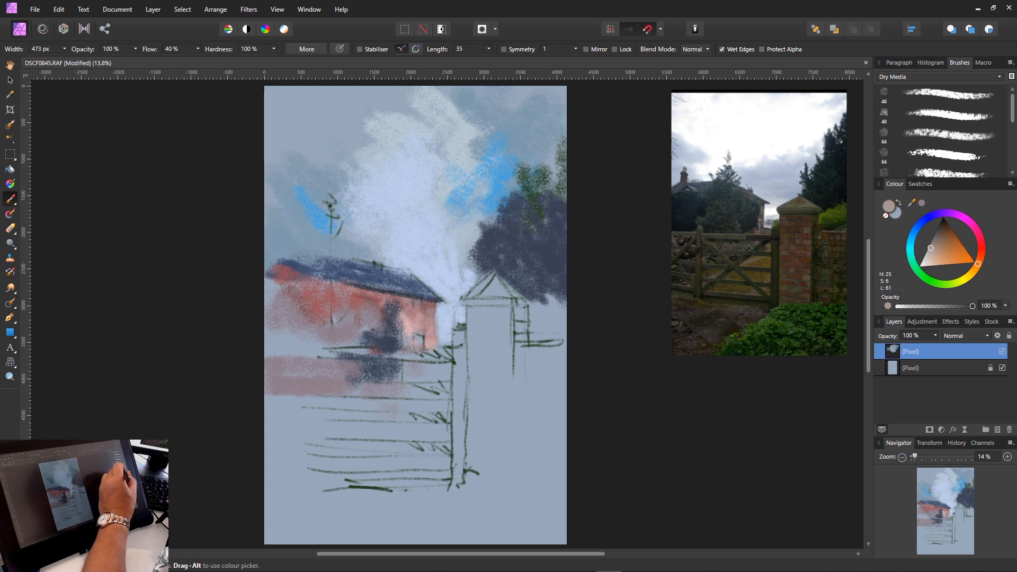
pyautogui.moveTo(416, 404); pyautogui.dragTo(336, 403)
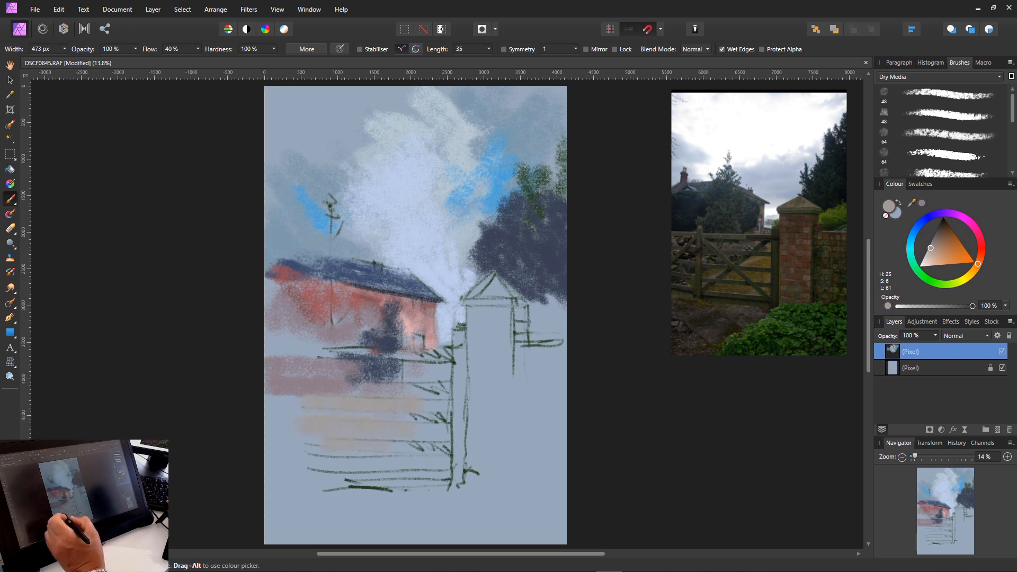
pyautogui.moveTo(392, 459); pyautogui.dragTo(337, 461)
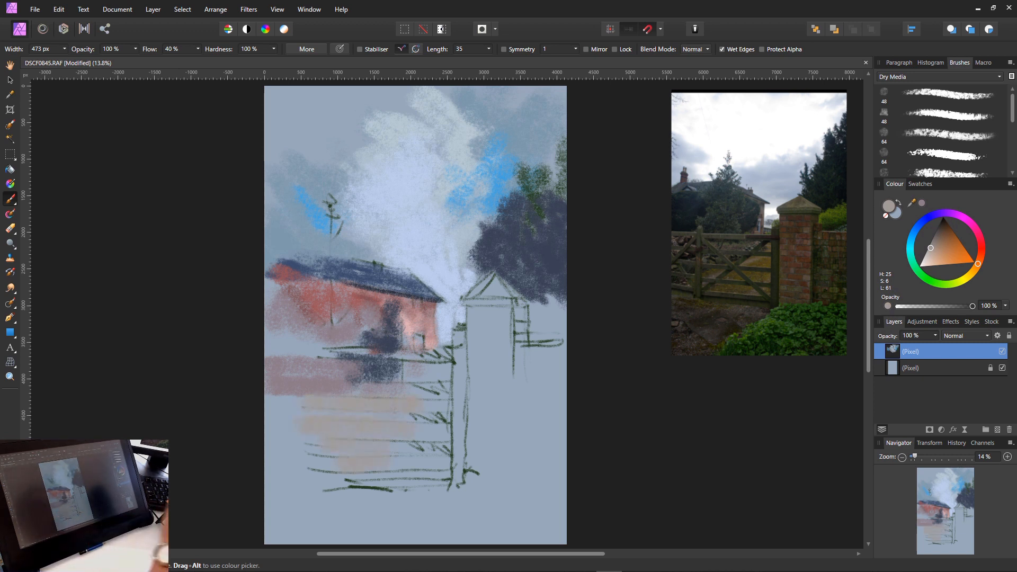
# - Block in the brick pillar below its cap in muted red, hue 0, saturation 19, lightness 49
pyautogui.click(981, 248)
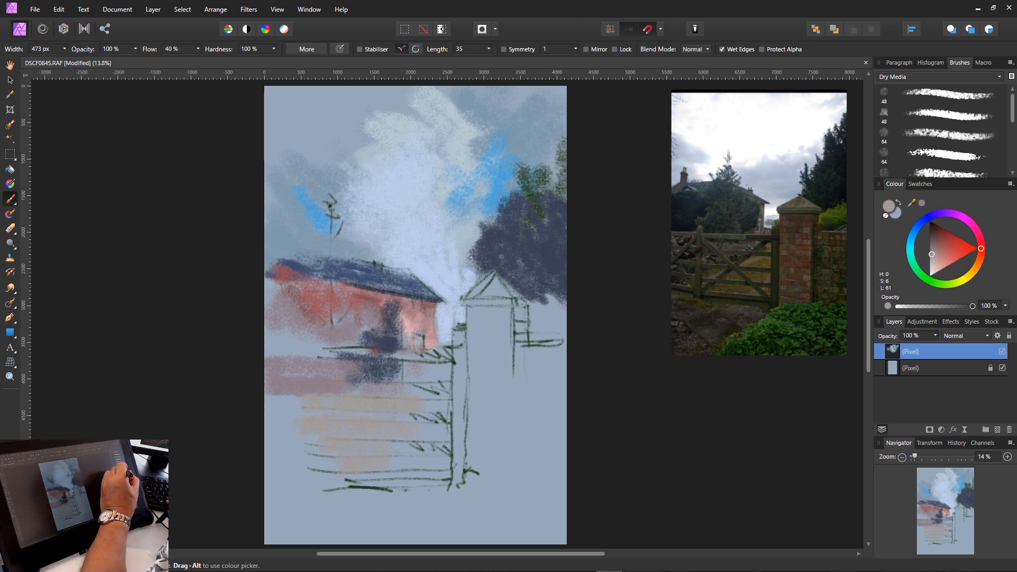
pyautogui.click(949, 255)
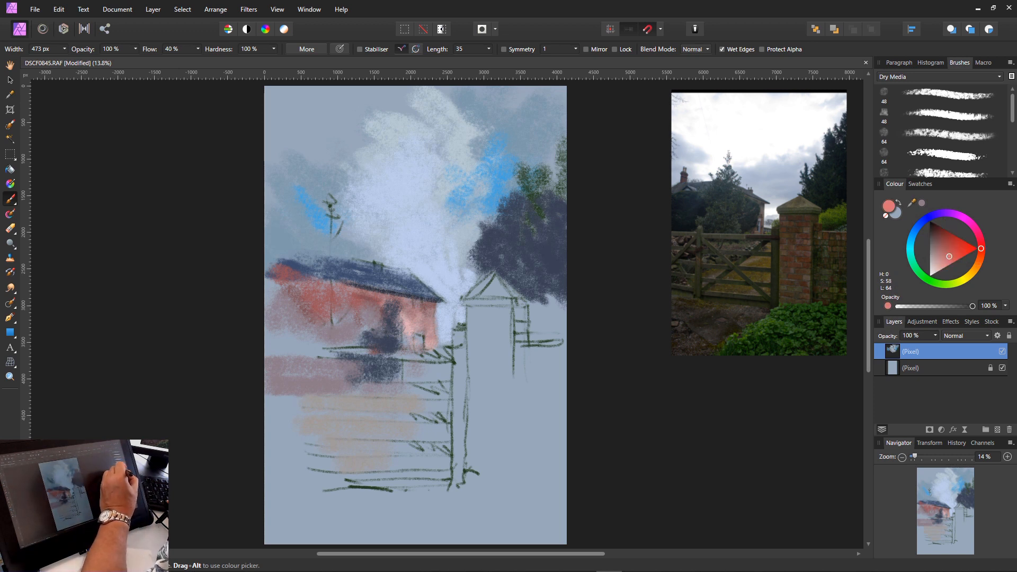
pyautogui.click(945, 262)
pyautogui.click(939, 248)
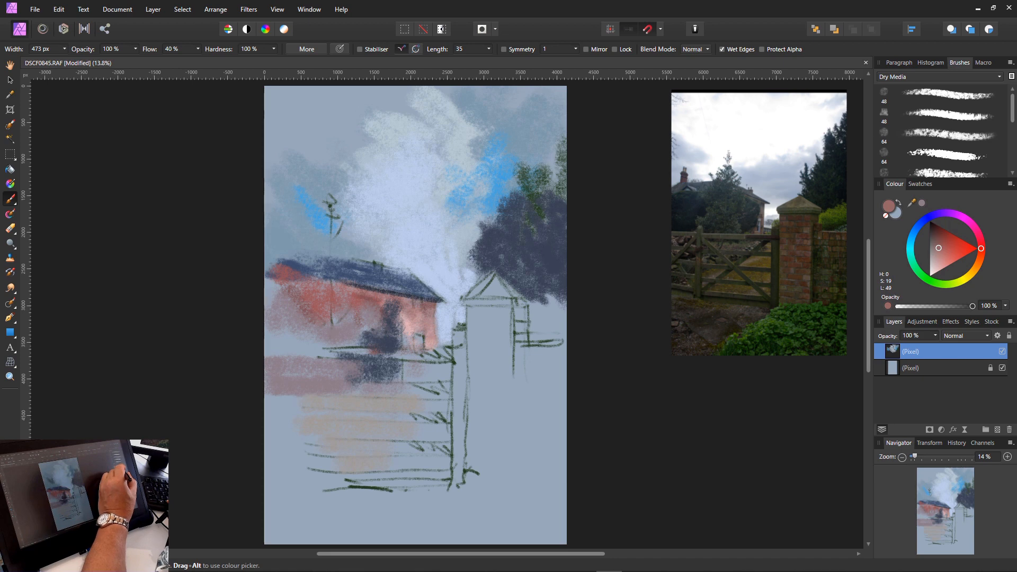
pyautogui.moveTo(481, 324); pyautogui.dragTo(481, 420)
pyautogui.moveTo(478, 329); pyautogui.dragTo(473, 405)
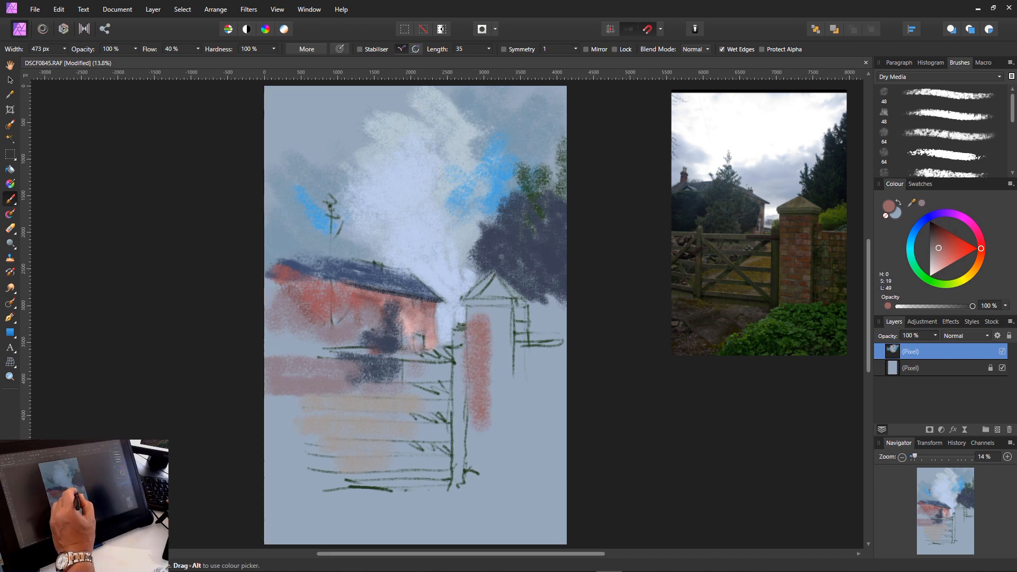
pyautogui.moveTo(471, 318)
pyautogui.mouseDown()
pyautogui.moveTo(504, 310)
pyautogui.moveTo(507, 402)
pyautogui.mouseUp()
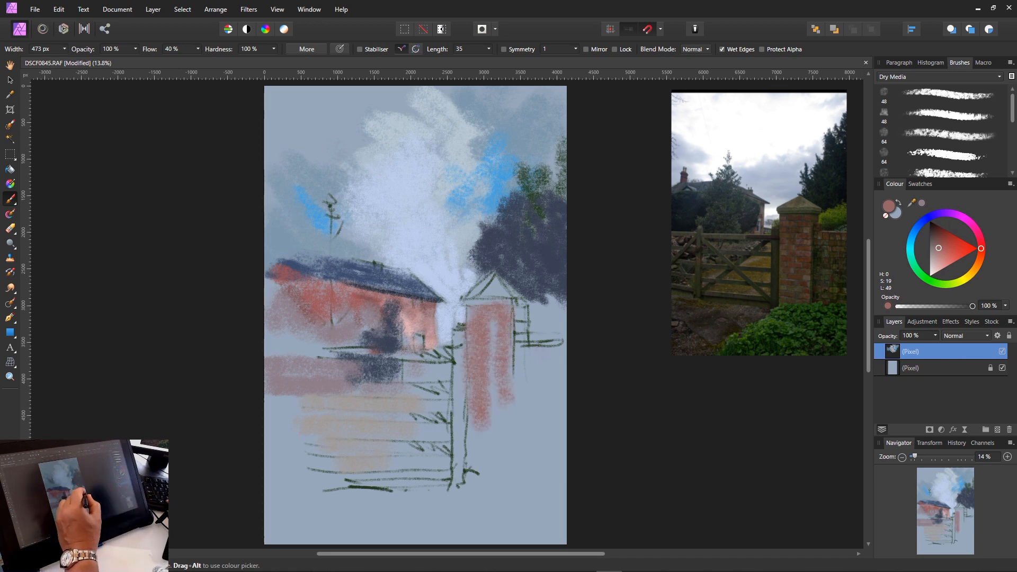
# - Complete the pillar's muted red fill and spread it over the side wall, changing to a rougher Dry Media brush at 342.4 px
pyautogui.click(530, 356)
pyautogui.moveTo(497, 324); pyautogui.dragTo(501, 382)
pyautogui.moveTo(534, 350)
pyautogui.mouseDown()
pyautogui.moveTo(532, 414)
pyautogui.moveTo(490, 458)
pyautogui.mouseUp()
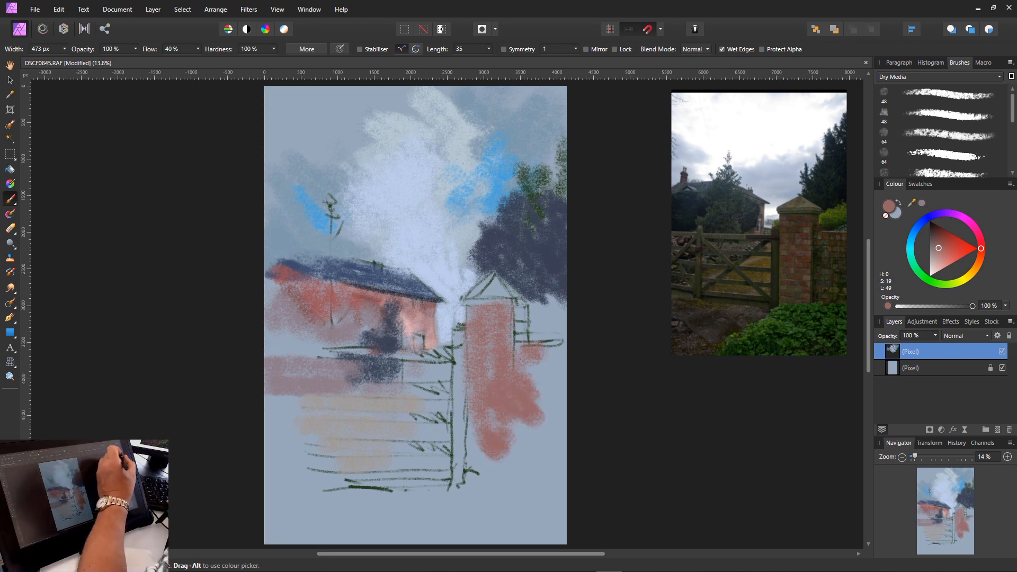
pyautogui.click(946, 114)
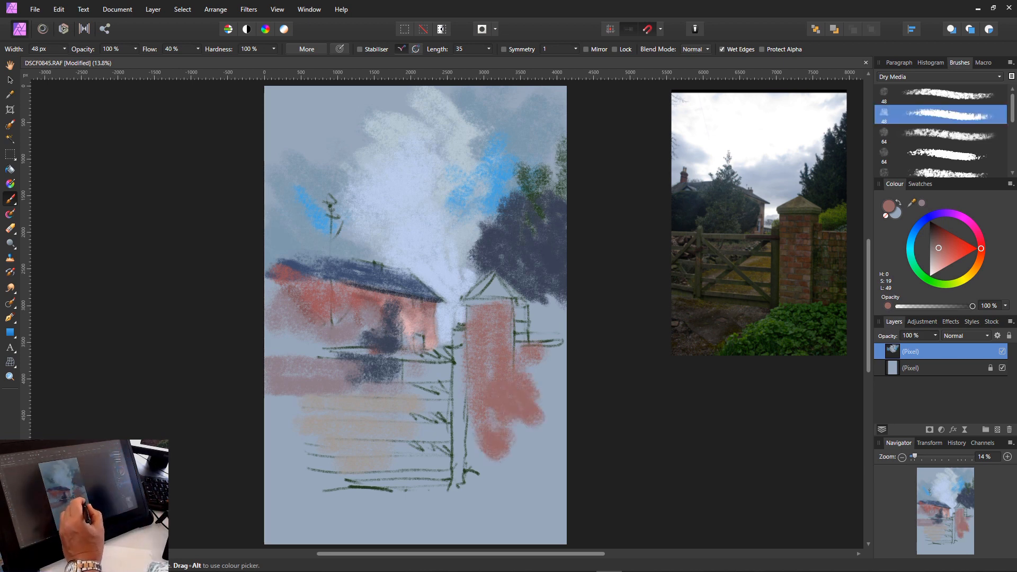
pyautogui.press(']')
pyautogui.moveTo(532, 380)
pyautogui.mouseDown()
pyautogui.moveTo(564, 413)
pyautogui.moveTo(562, 367)
pyautogui.mouseUp()
pyautogui.click(945, 154)
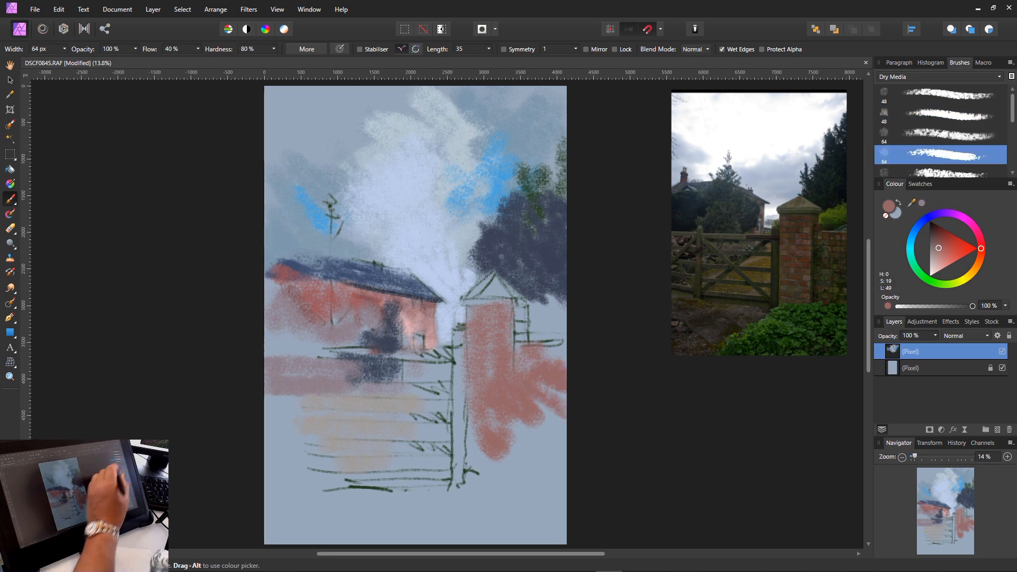
pyautogui.press(']')
pyautogui.moveTo(530, 384)
pyautogui.mouseDown()
pyautogui.moveTo(559, 405)
pyautogui.moveTo(551, 434)
pyautogui.mouseUp()
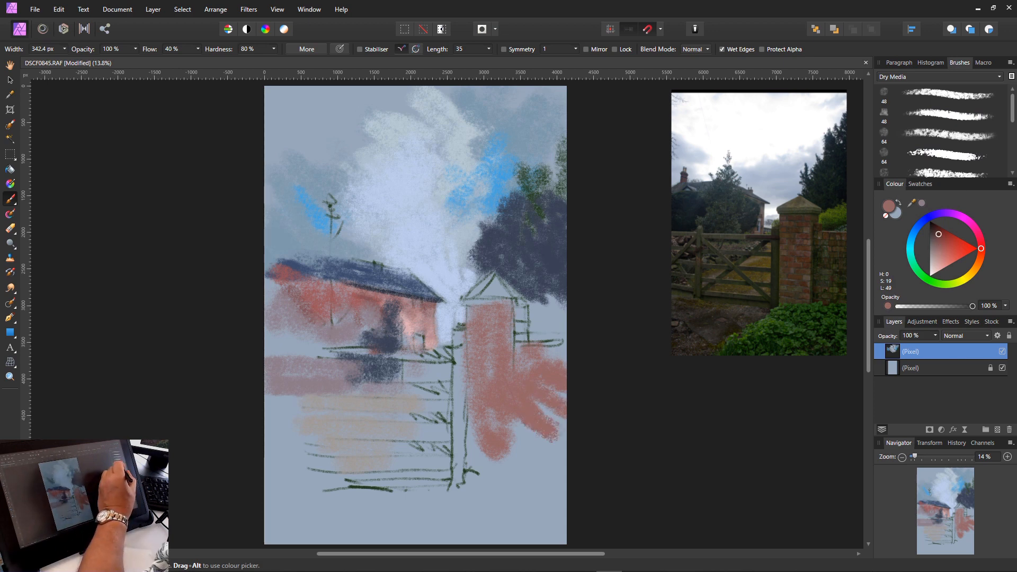
# - Shade the side wall's upper part and the pillar's right side in dark red, hue 0, saturation 39, lightness 24
pyautogui.click(939, 234)
pyautogui.moveTo(534, 359)
pyautogui.mouseDown()
pyautogui.moveTo(564, 406)
pyautogui.moveTo(555, 350)
pyautogui.moveTo(522, 345)
pyautogui.moveTo(517, 377)
pyautogui.mouseUp()
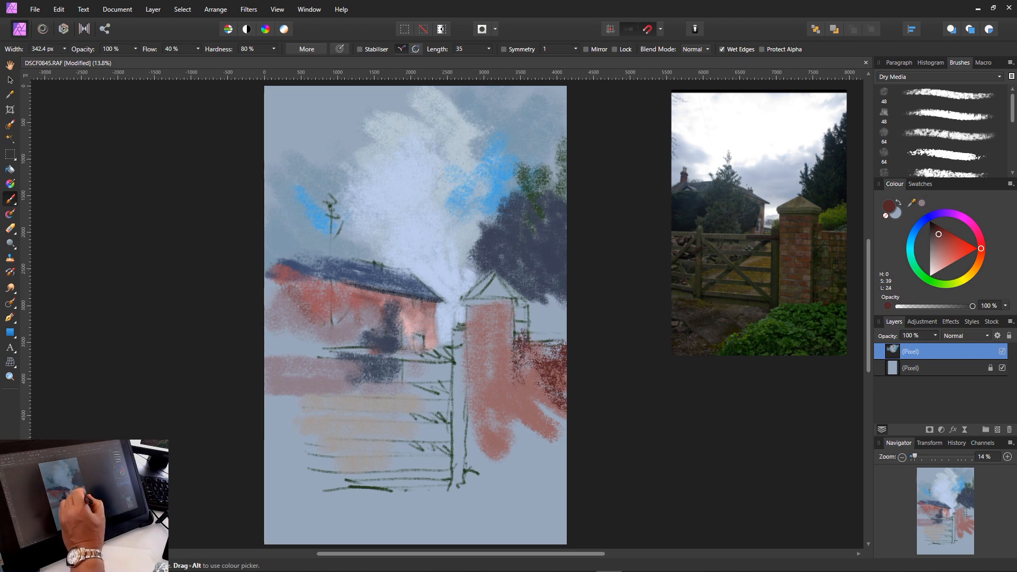
pyautogui.moveTo(504, 324); pyautogui.dragTo(506, 395)
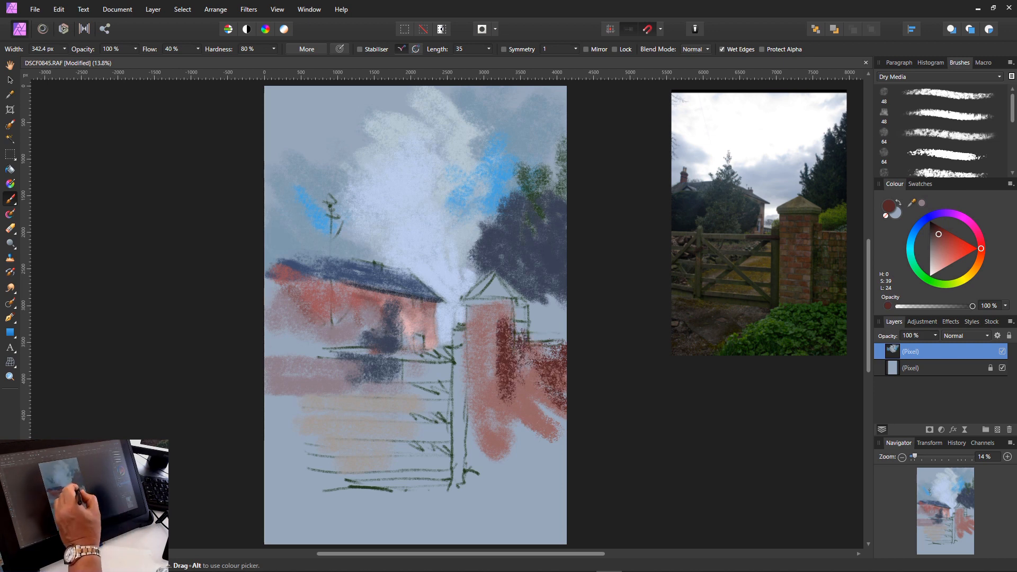
pyautogui.moveTo(507, 301)
pyautogui.mouseDown()
pyautogui.moveTo(476, 320)
pyautogui.moveTo(502, 324)
pyautogui.mouseUp()
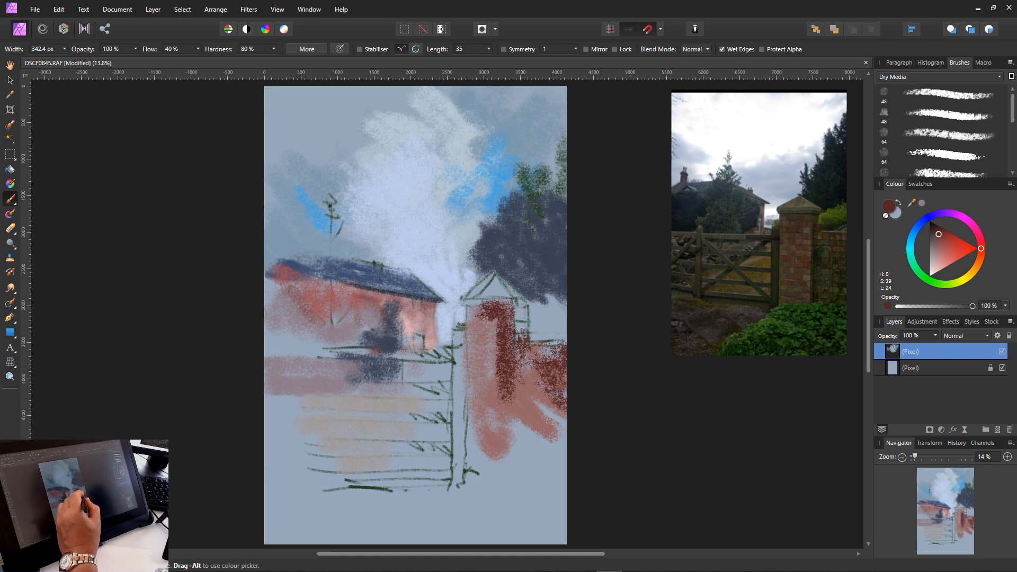
# - Cover the rest of the side wall in dark red and lighten the pillar's face with its sampled muted red
pyautogui.moveTo(533, 359)
pyautogui.mouseDown()
pyautogui.moveTo(522, 442)
pyautogui.moveTo(515, 431)
pyautogui.mouseUp()
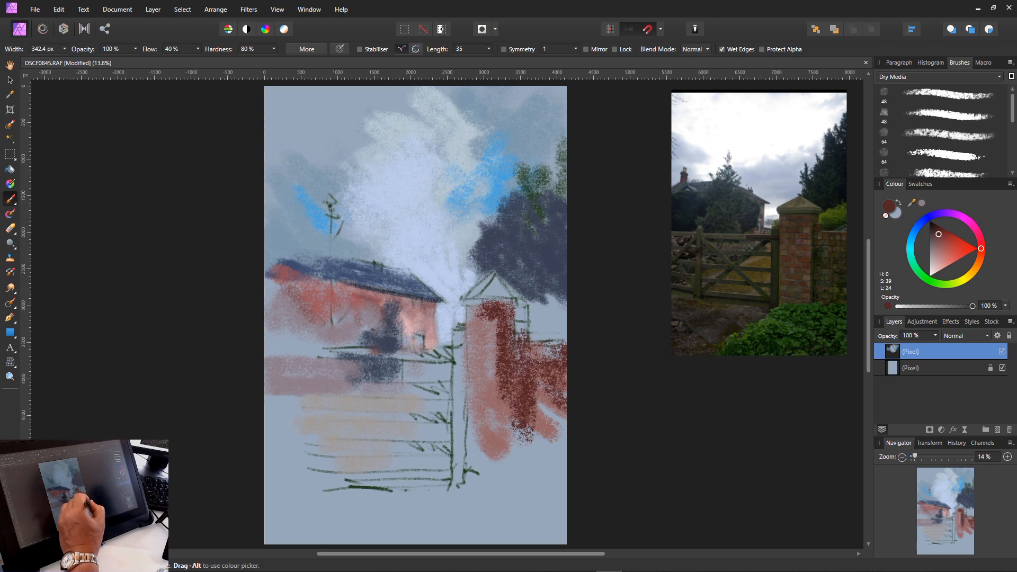
pyautogui.moveTo(537, 371); pyautogui.dragTo(560, 445)
pyautogui.moveTo(550, 403)
pyautogui.mouseDown()
pyautogui.moveTo(540, 462)
pyautogui.moveTo(518, 465)
pyautogui.mouseUp()
pyautogui.keyDown('alt'); pyautogui.click(479, 371); pyautogui.keyUp('alt')
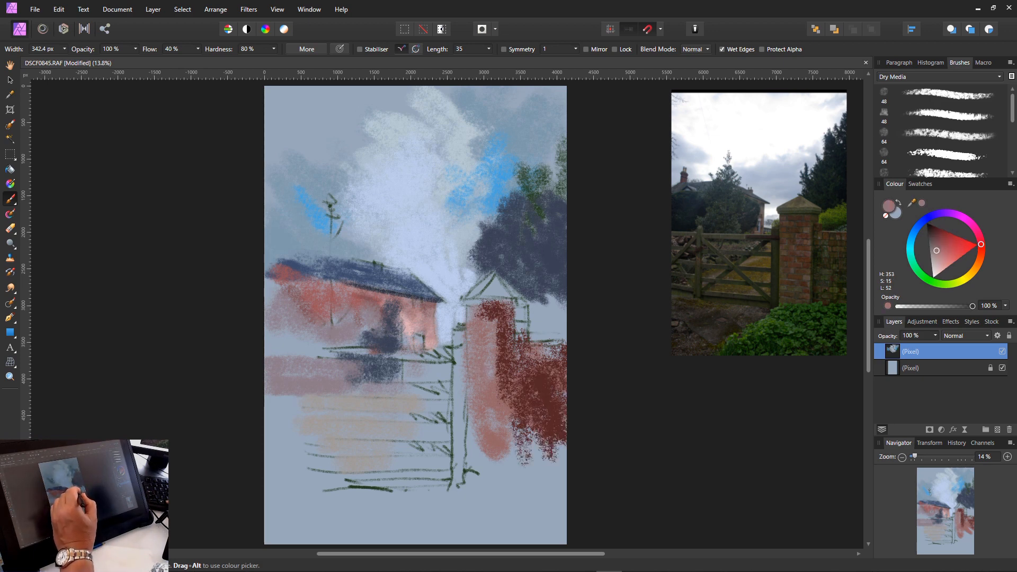
pyautogui.moveTo(506, 318); pyautogui.dragTo(503, 403)
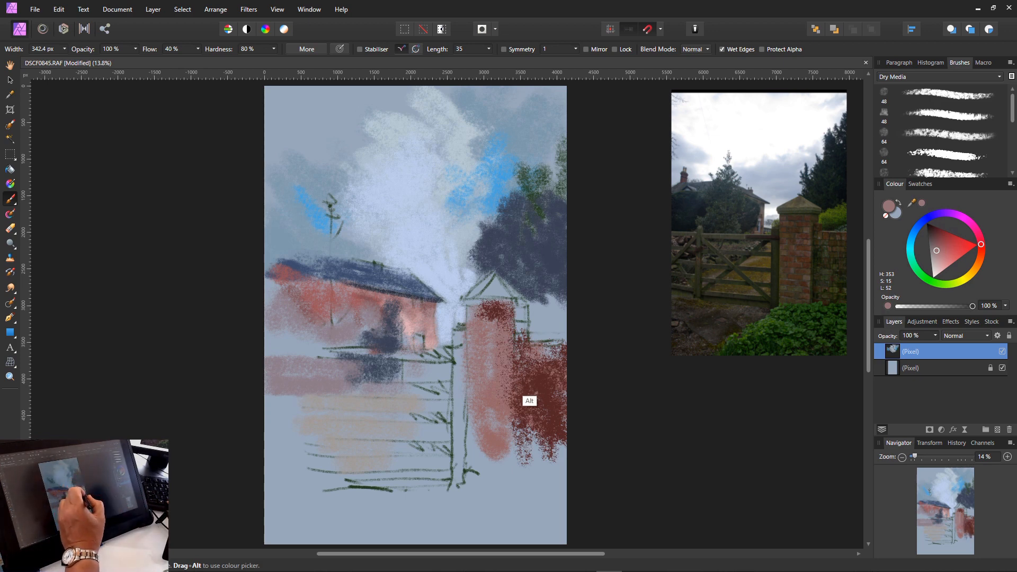
# - Widen the pillar's upper right edge in sampled dark red and fill the gap above the side wall with the tree's grey-blue
pyautogui.keyDown('alt'); pyautogui.click(530, 394); pyautogui.keyUp('alt')
pyautogui.moveTo(522, 307); pyautogui.dragTo(524, 339)
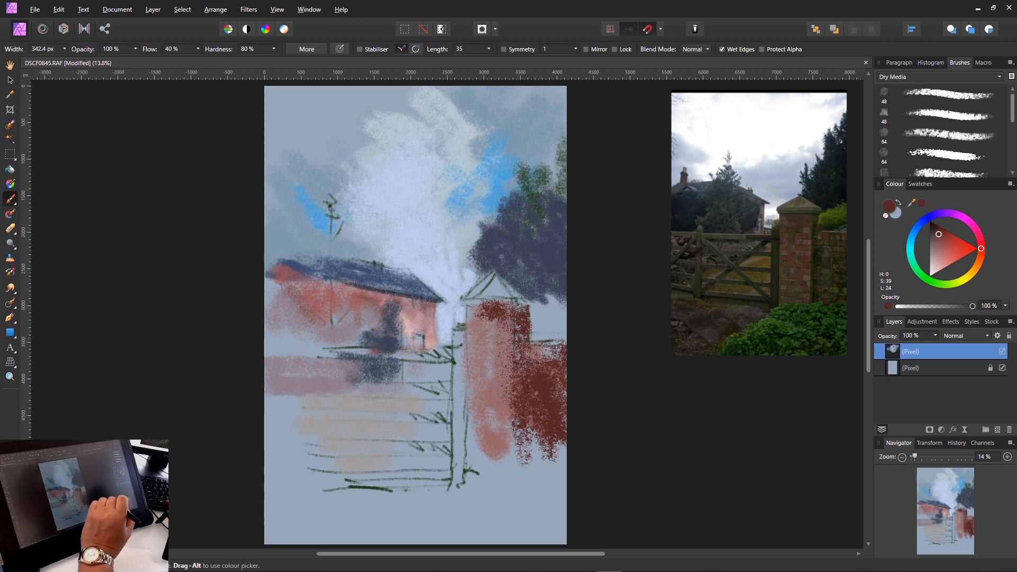
pyautogui.keyDown('alt'); pyautogui.click(549, 233); pyautogui.keyUp('alt')
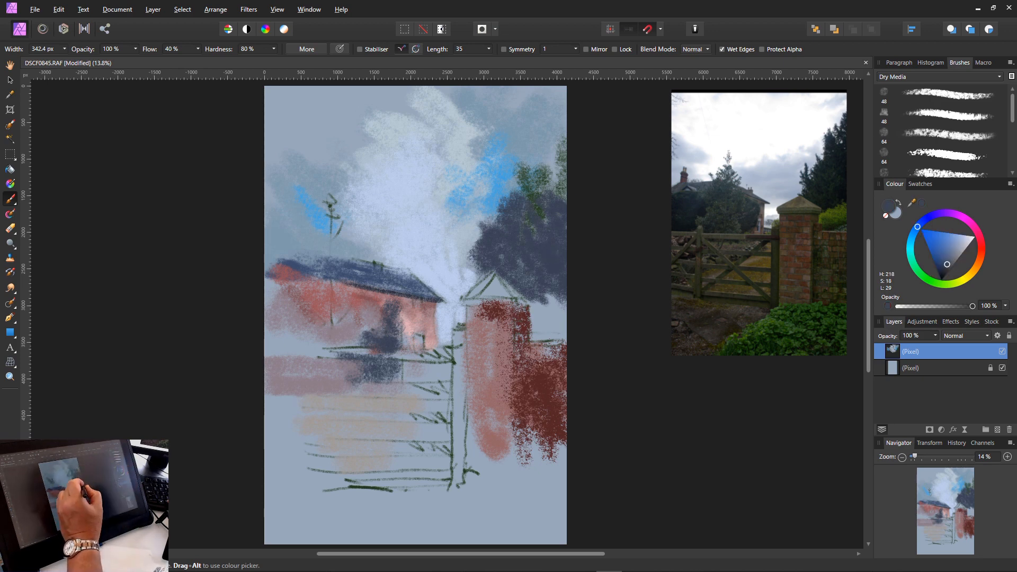
pyautogui.moveTo(551, 288)
pyautogui.mouseDown()
pyautogui.moveTo(535, 334)
pyautogui.moveTo(548, 337)
pyautogui.moveTo(531, 339)
pyautogui.mouseUp()
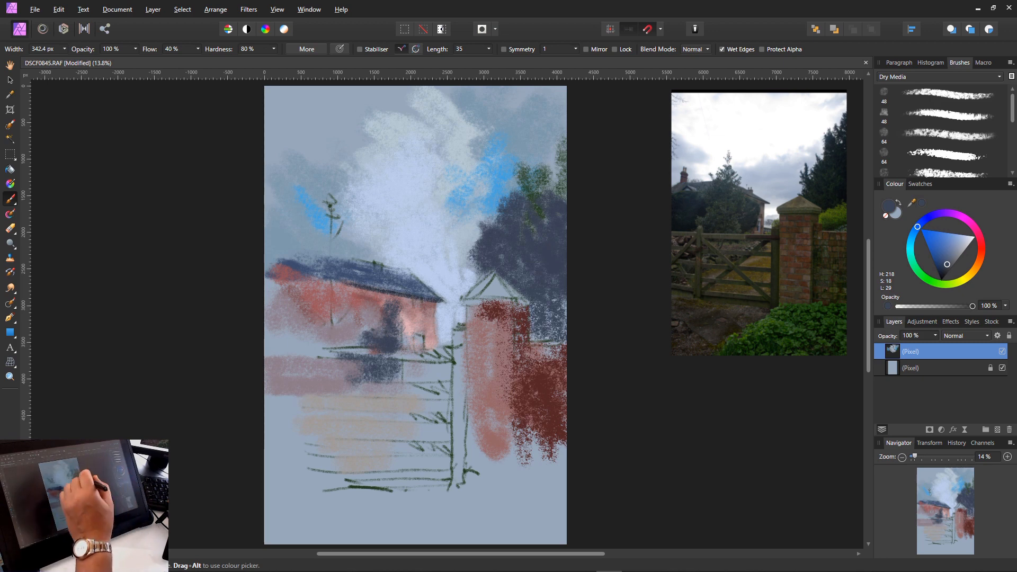
# - Paint the pillar's cap in pale yellow, hue 53, saturation 30, lightness 68
pyautogui.click(967, 277)
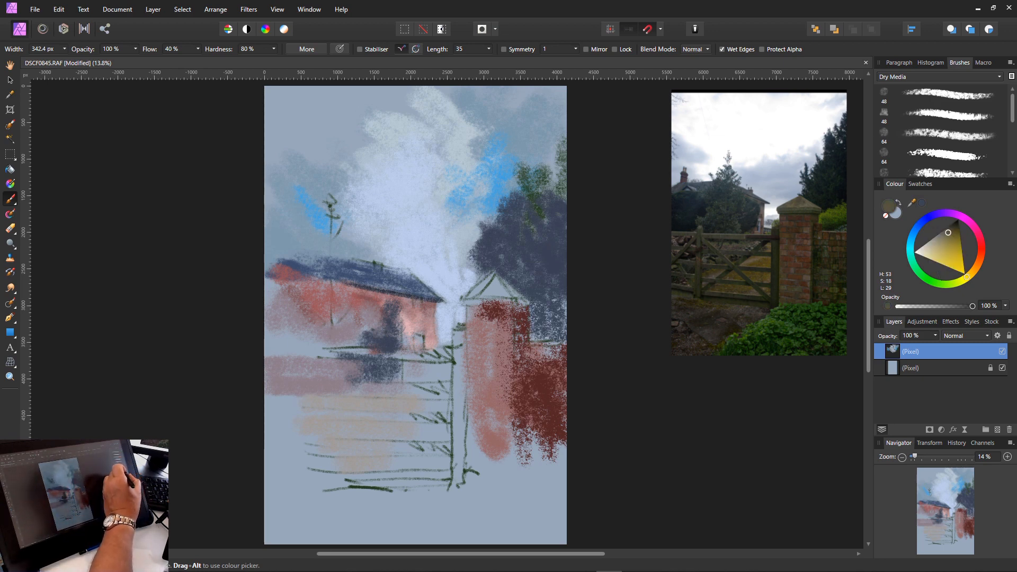
pyautogui.moveTo(925, 248); pyautogui.dragTo(934, 250)
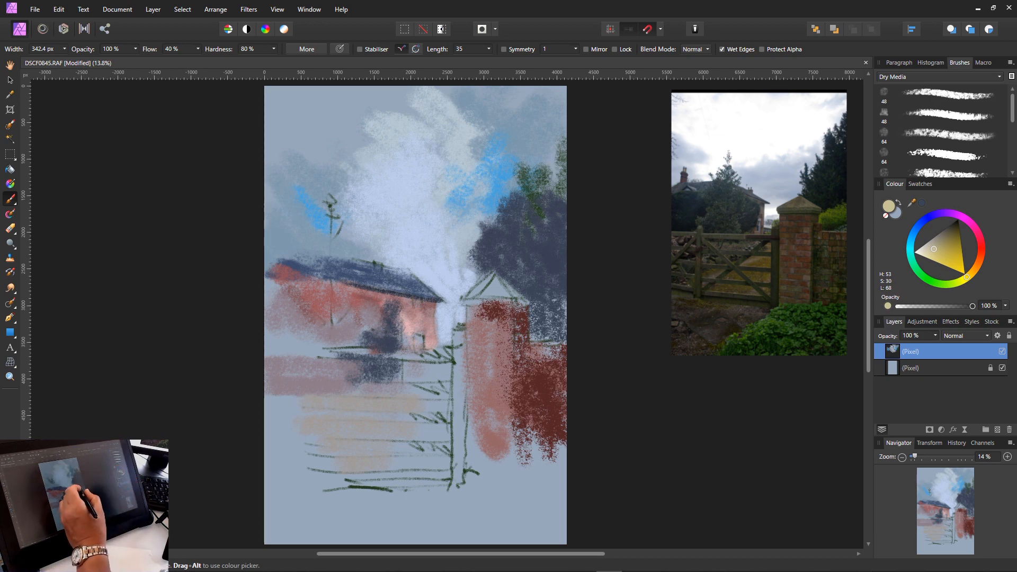
pyautogui.moveTo(496, 283)
pyautogui.mouseDown()
pyautogui.moveTo(524, 303)
pyautogui.moveTo(483, 301)
pyautogui.mouseUp()
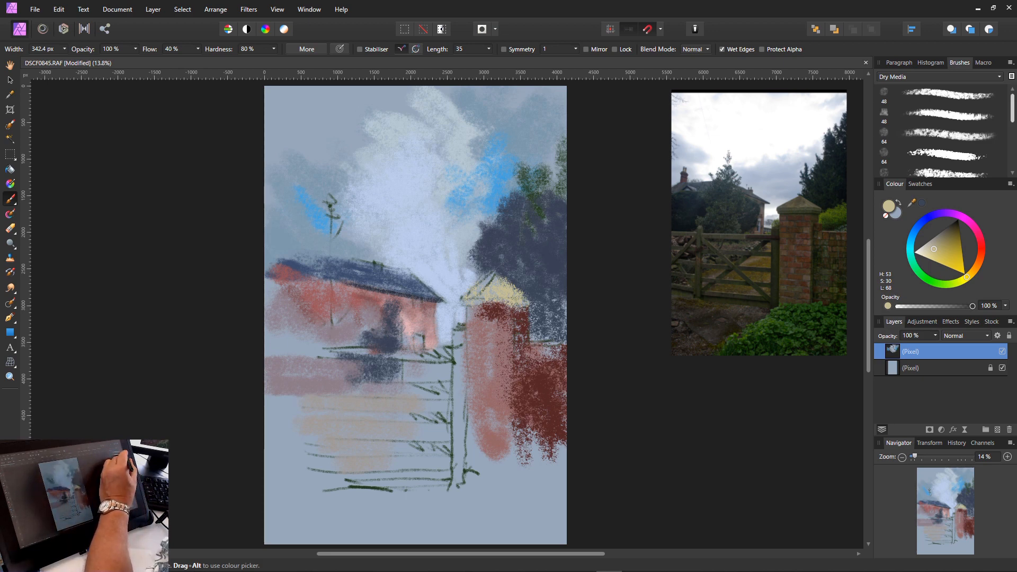
# - Paint the gate post beside the pillar in the sampled dark red with another Dry Media brush at 128.7 px
pyautogui.click(948, 172)
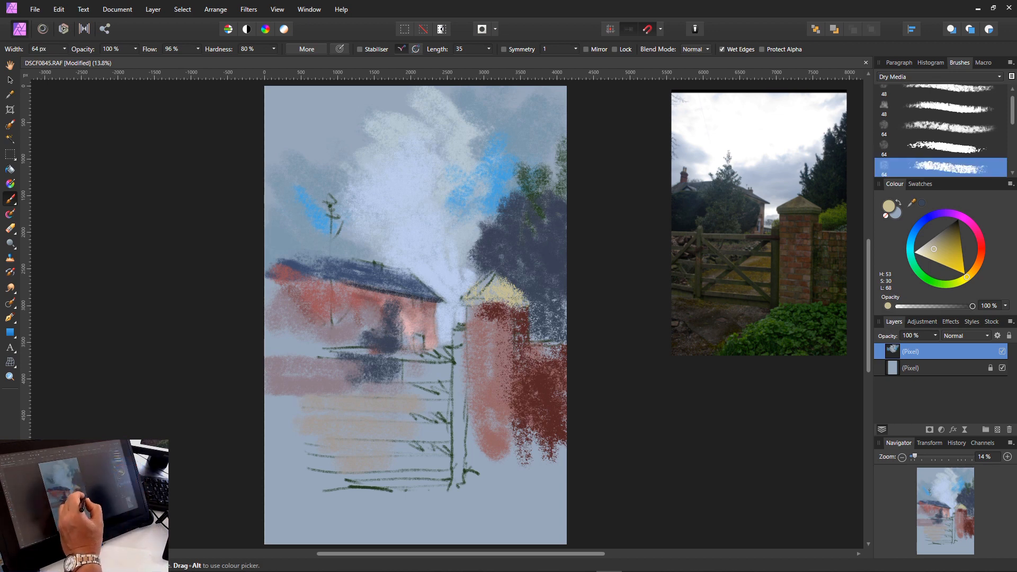
pyautogui.keyDown('alt'); pyautogui.click(533, 407); pyautogui.keyUp('alt')
pyautogui.moveTo(461, 351); pyautogui.dragTo(463, 429)
pyautogui.press(']')
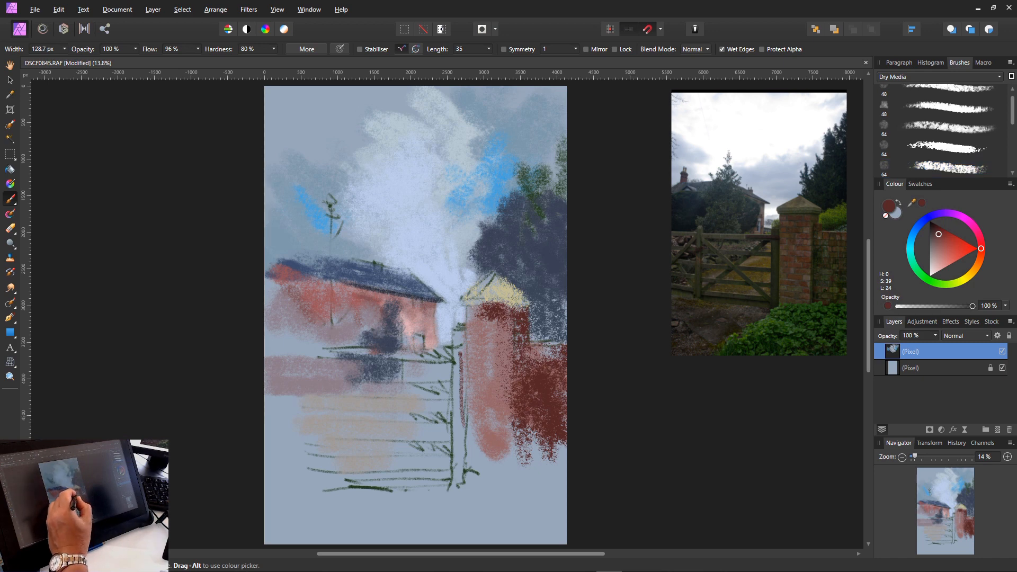
pyautogui.moveTo(456, 347); pyautogui.dragTo(458, 403)
pyautogui.moveTo(460, 346); pyautogui.dragTo(465, 431)
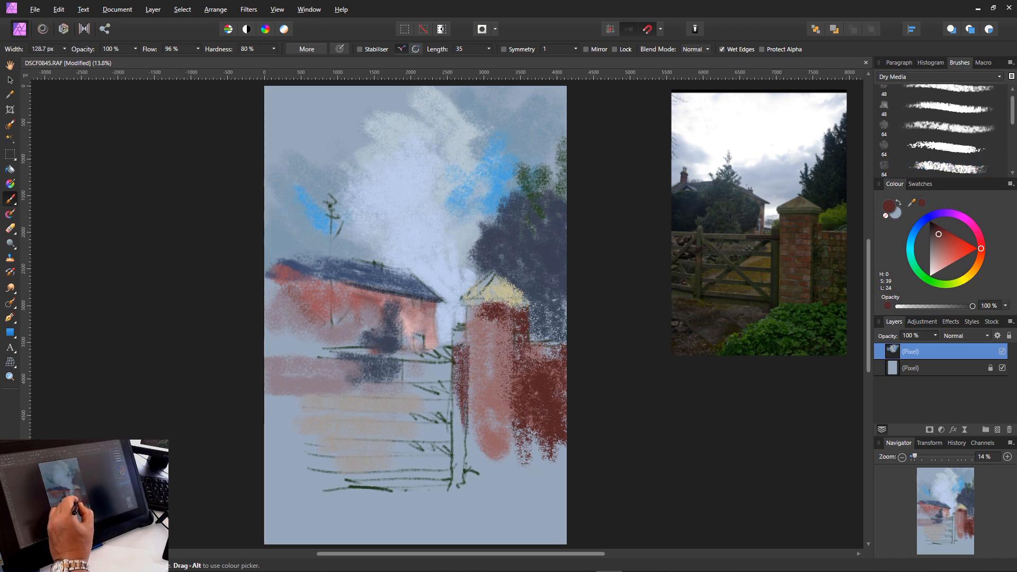
pyautogui.moveTo(458, 382)
pyautogui.mouseDown()
pyautogui.moveTo(458, 481)
pyautogui.moveTo(457, 463)
pyautogui.mouseUp()
pyautogui.moveTo(464, 325); pyautogui.dragTo(463, 367)
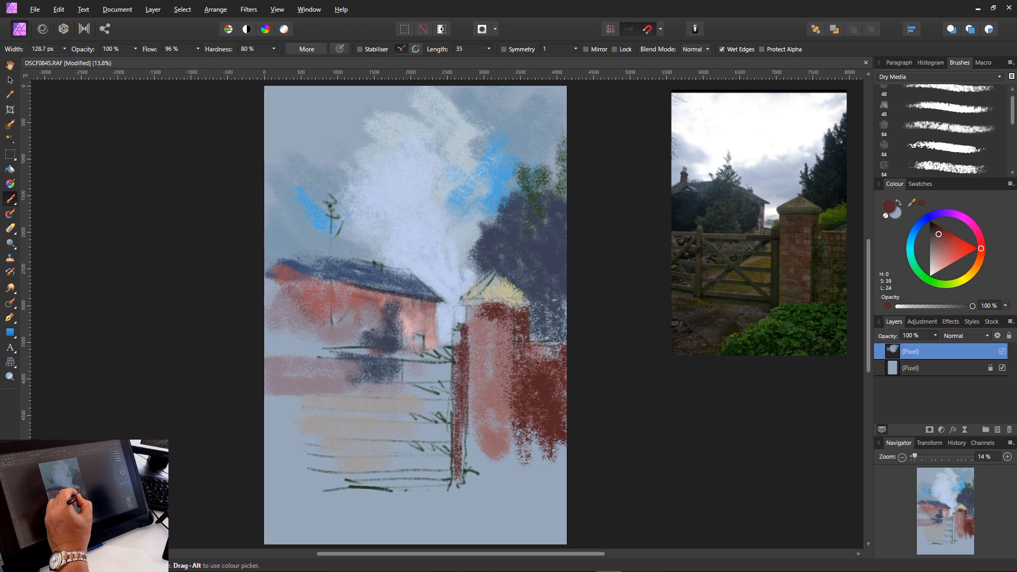
# - Paint the gate's horizontal rails in dark red, from the top rail to the bottom one, and extend the gate post's foot
pyautogui.moveTo(457, 330)
pyautogui.mouseDown()
pyautogui.moveTo(457, 370)
pyautogui.moveTo(406, 354)
pyautogui.moveTo(339, 354)
pyautogui.mouseUp()
pyautogui.moveTo(440, 350); pyautogui.dragTo(298, 351)
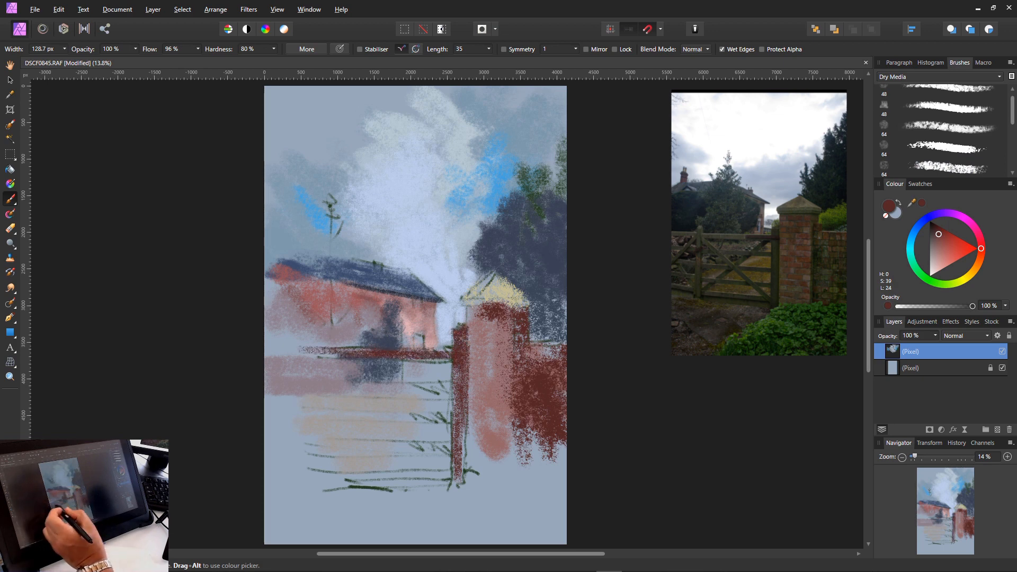
pyautogui.moveTo(459, 385)
pyautogui.mouseDown()
pyautogui.moveTo(332, 383)
pyautogui.moveTo(390, 393)
pyautogui.moveTo(339, 395)
pyautogui.mouseUp()
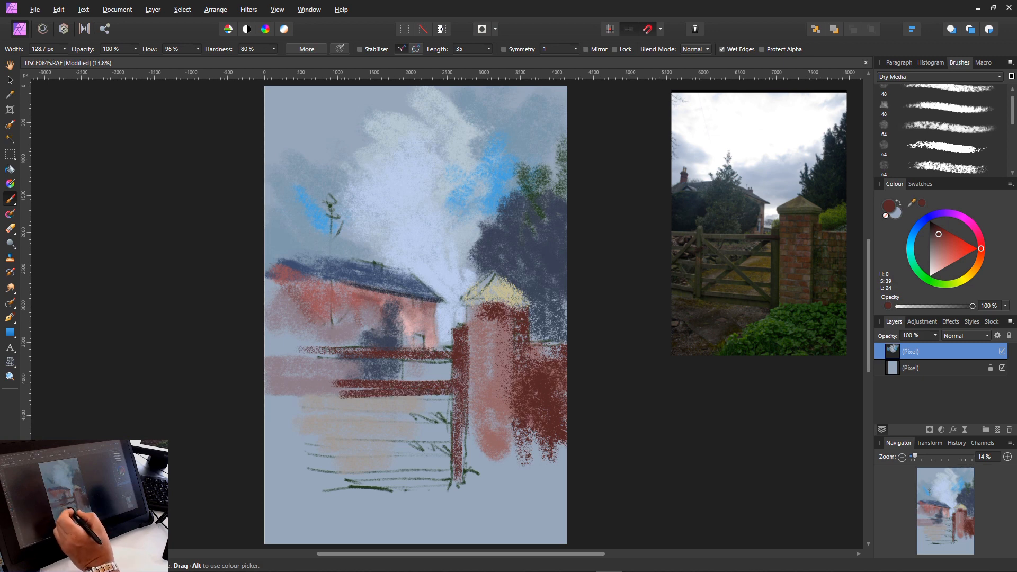
pyautogui.moveTo(459, 416)
pyautogui.mouseDown()
pyautogui.moveTo(330, 415)
pyautogui.moveTo(379, 423)
pyautogui.moveTo(337, 422)
pyautogui.mouseUp()
pyautogui.moveTo(456, 443); pyautogui.dragTo(323, 448)
pyautogui.moveTo(456, 474); pyautogui.dragTo(326, 474)
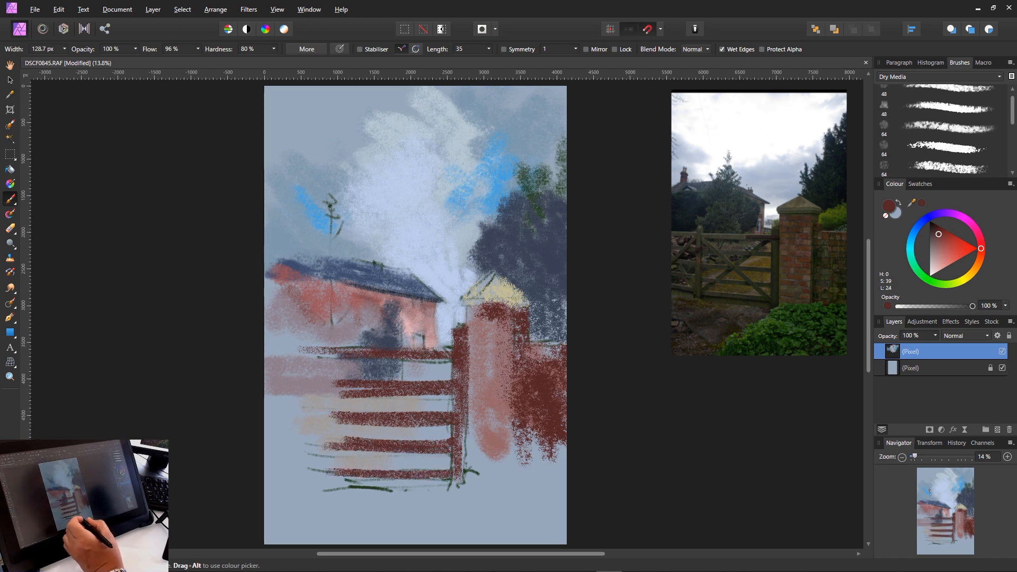
pyautogui.moveTo(453, 485)
pyautogui.mouseDown()
pyautogui.moveTo(369, 485)
pyautogui.moveTo(453, 490)
pyautogui.mouseUp()
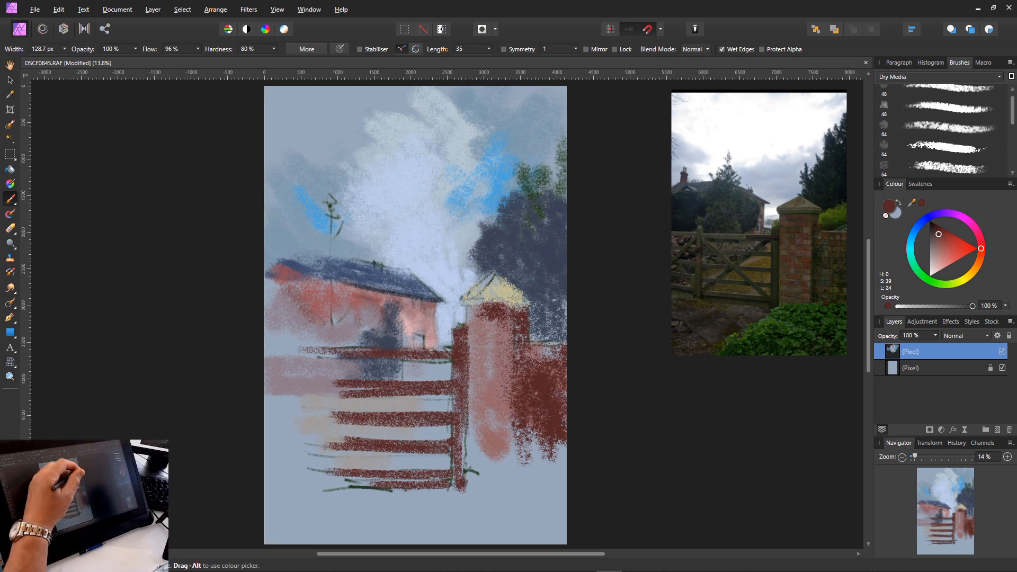
# - Add the gate's diagonal brace and its far upright post in dark red, and extend the second rail past that post
pyautogui.moveTo(451, 356); pyautogui.dragTo(365, 443)
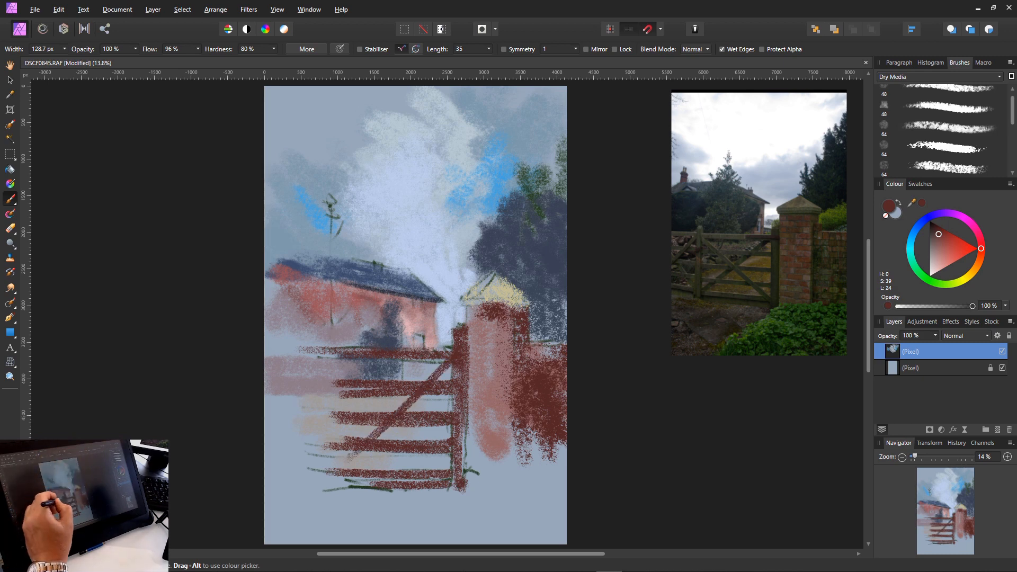
pyautogui.moveTo(320, 337); pyautogui.dragTo(316, 404)
pyautogui.moveTo(325, 335); pyautogui.dragTo(323, 432)
pyautogui.moveTo(330, 335); pyautogui.dragTo(325, 426)
pyautogui.moveTo(296, 382); pyautogui.dragTo(348, 381)
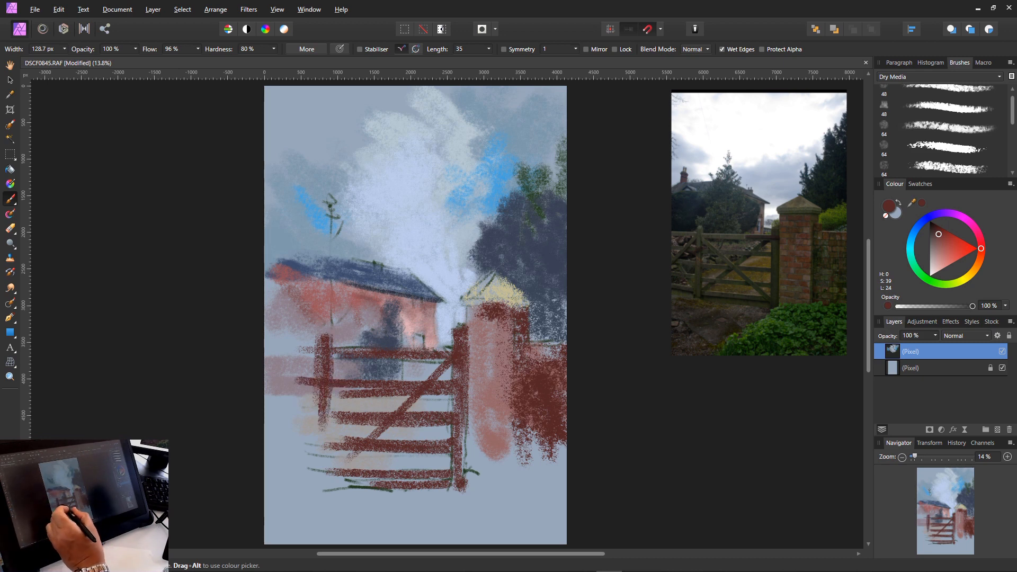
# - Highlight the far ends of the gate rails in pale pink and pale yellow, hue 64, saturation 44, lightness 80
pyautogui.click(938, 265)
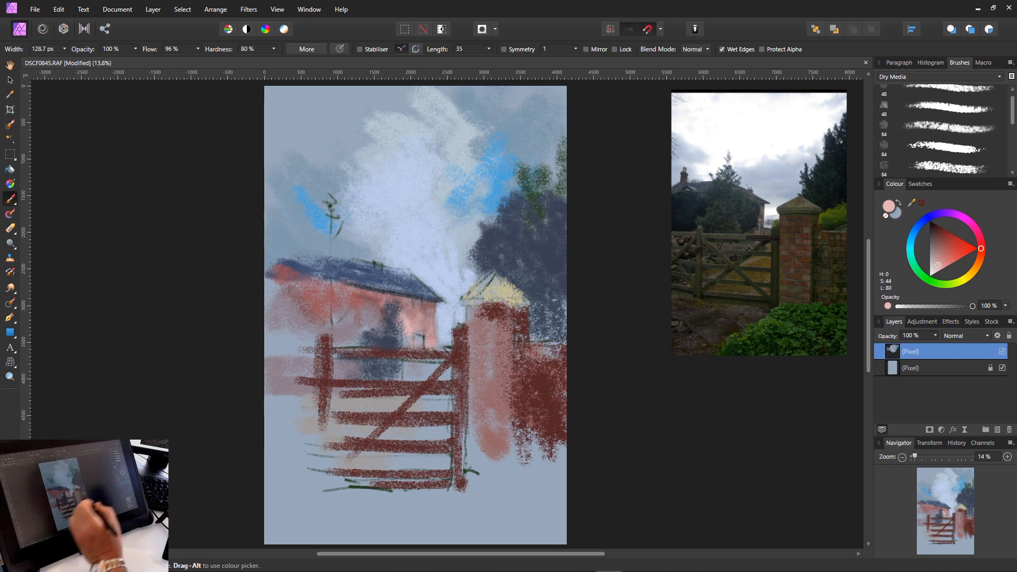
pyautogui.moveTo(294, 350); pyautogui.dragTo(373, 351)
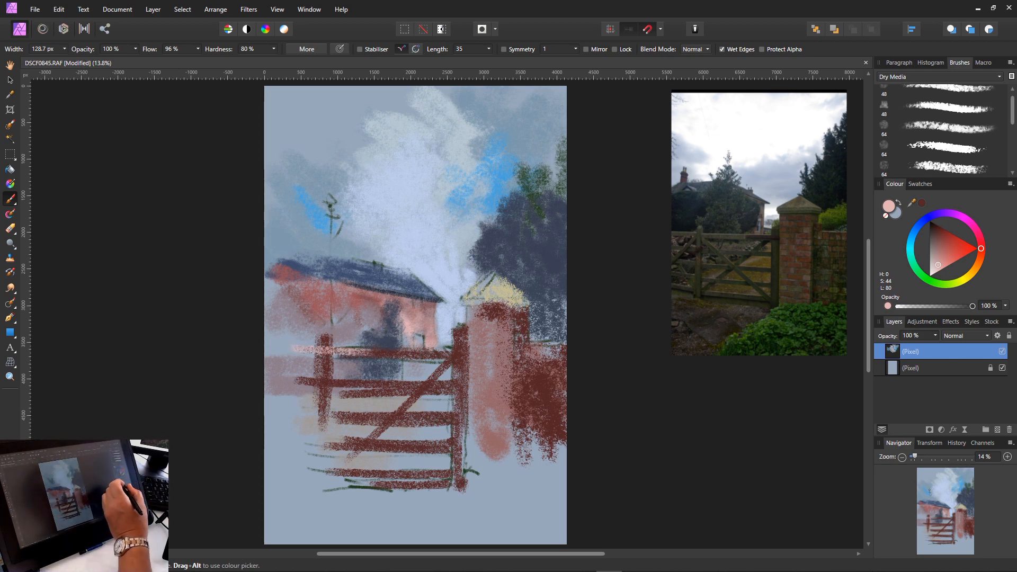
pyautogui.click(962, 281)
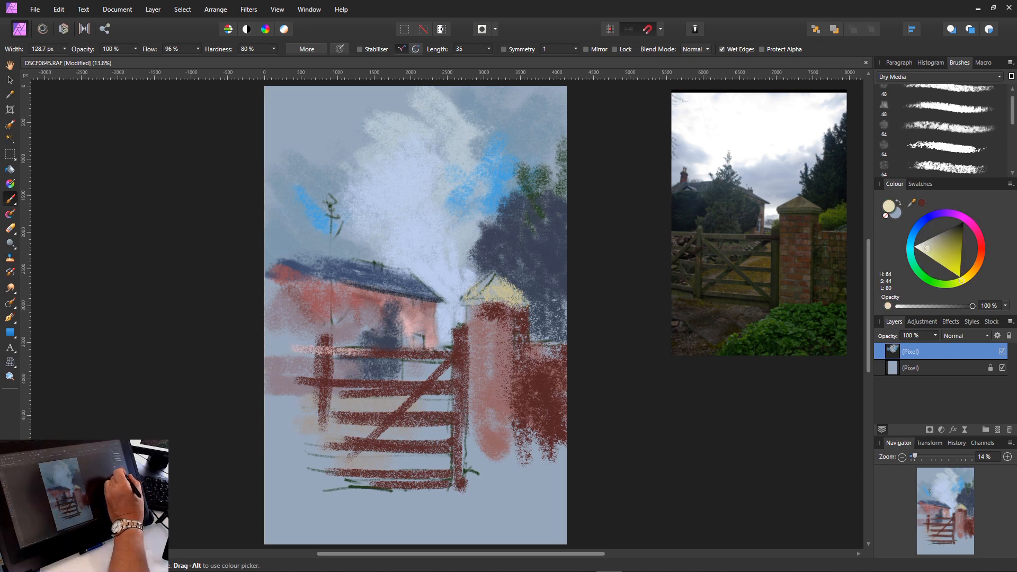
pyautogui.moveTo(293, 351); pyautogui.dragTo(359, 354)
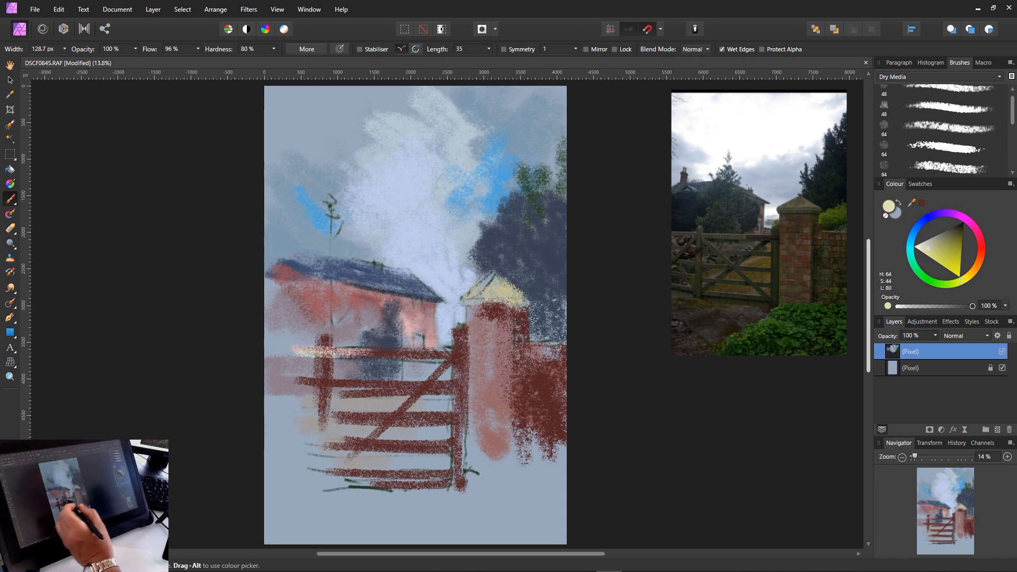
pyautogui.moveTo(304, 381)
pyautogui.mouseDown()
pyautogui.moveTo(393, 380)
pyautogui.moveTo(346, 385)
pyautogui.mouseUp()
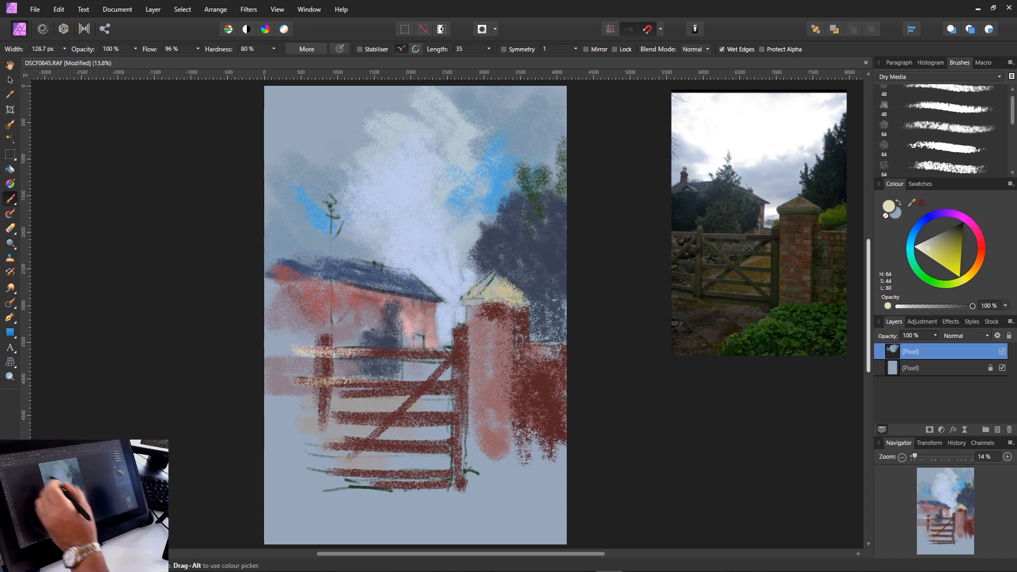
pyautogui.moveTo(301, 411); pyautogui.dragTo(395, 415)
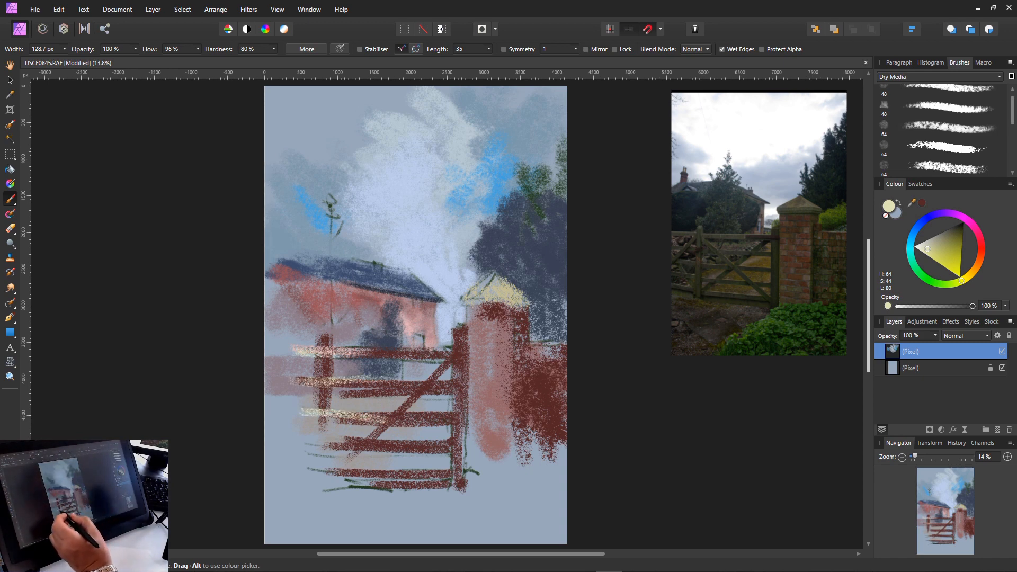
pyautogui.moveTo(306, 441)
pyautogui.mouseDown()
pyautogui.moveTo(386, 442)
pyautogui.moveTo(323, 469)
pyautogui.mouseUp()
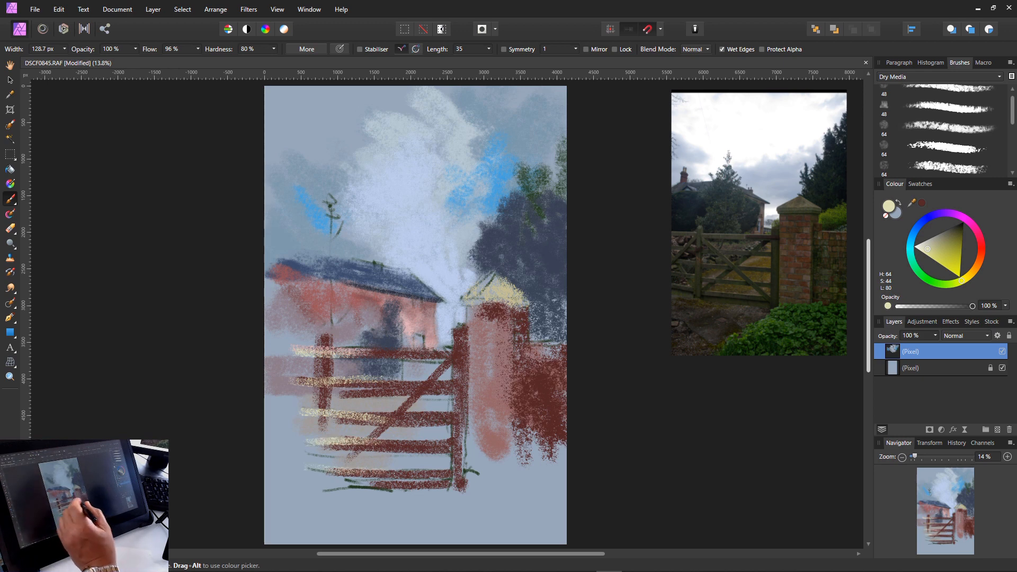
pyautogui.moveTo(415, 354); pyautogui.dragTo(324, 352)
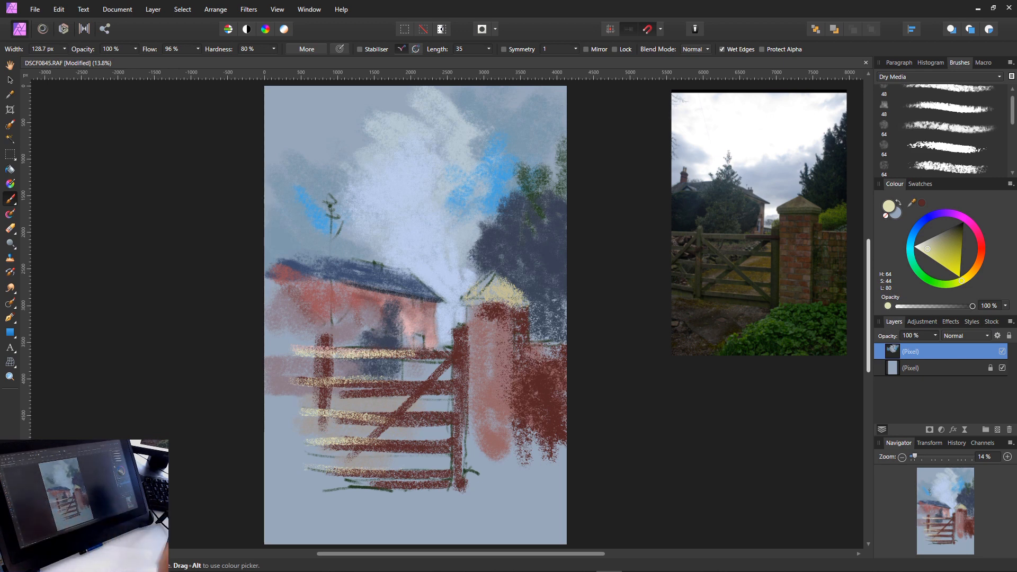
# - Cover the gate's far upright post with the pale yellow highlight colour
pyautogui.moveTo(325, 334); pyautogui.dragTo(321, 379)
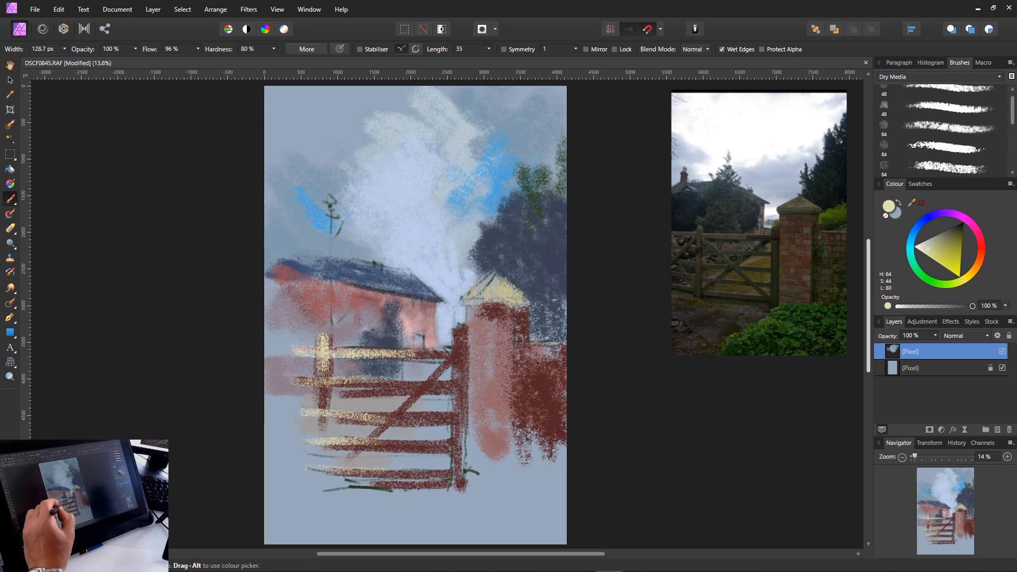
pyautogui.moveTo(323, 362); pyautogui.dragTo(320, 435)
pyautogui.moveTo(317, 366); pyautogui.dragTo(316, 408)
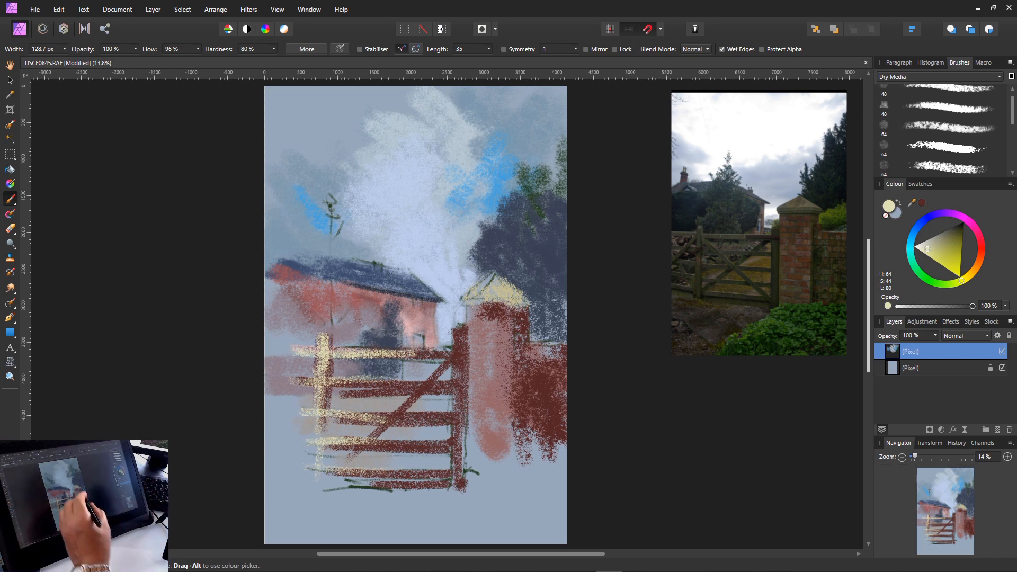
# - Shade the gate post beside the pillar in olive, hue 64, saturation 53, lightness 32, enlarging the brush to 148 px
pyautogui.click(954, 244)
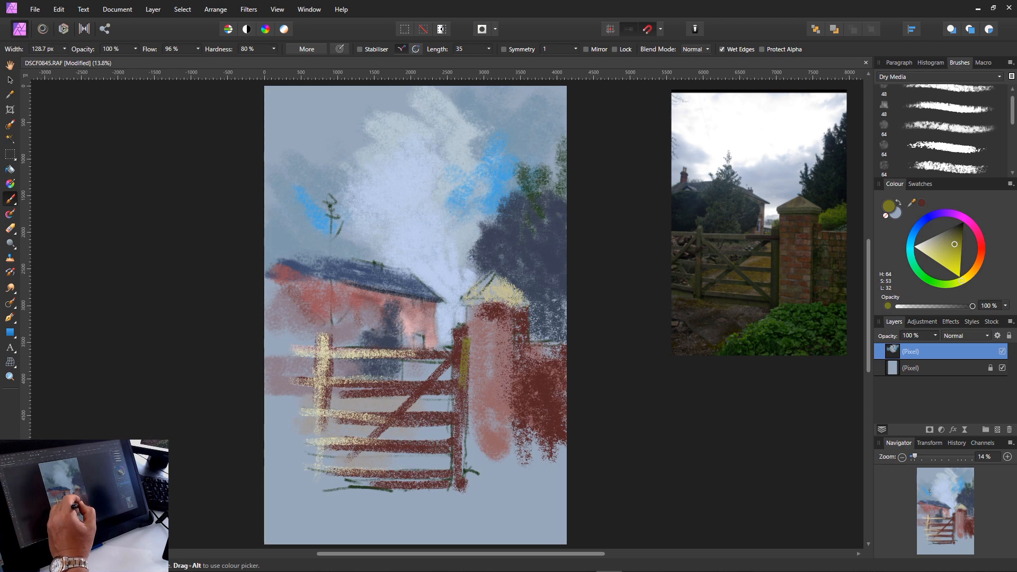
pyautogui.press(']')
pyautogui.moveTo(457, 356)
pyautogui.mouseDown()
pyautogui.moveTo(454, 417)
pyautogui.moveTo(467, 458)
pyautogui.mouseUp()
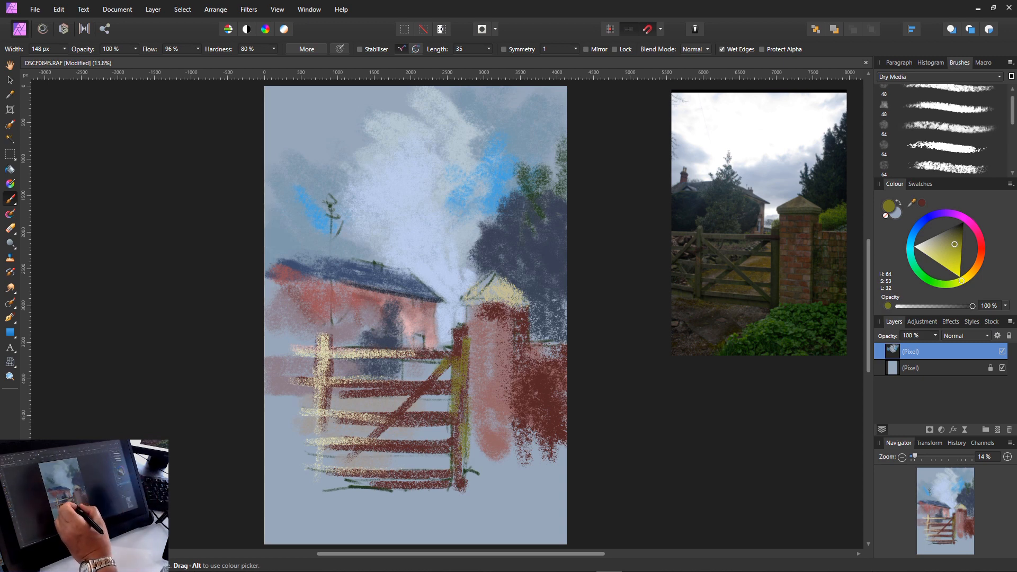
# - Tone down the gate's middle rails and far upright post with greyish olive, hue 64, saturation 15, lightness 40
pyautogui.click(932, 247)
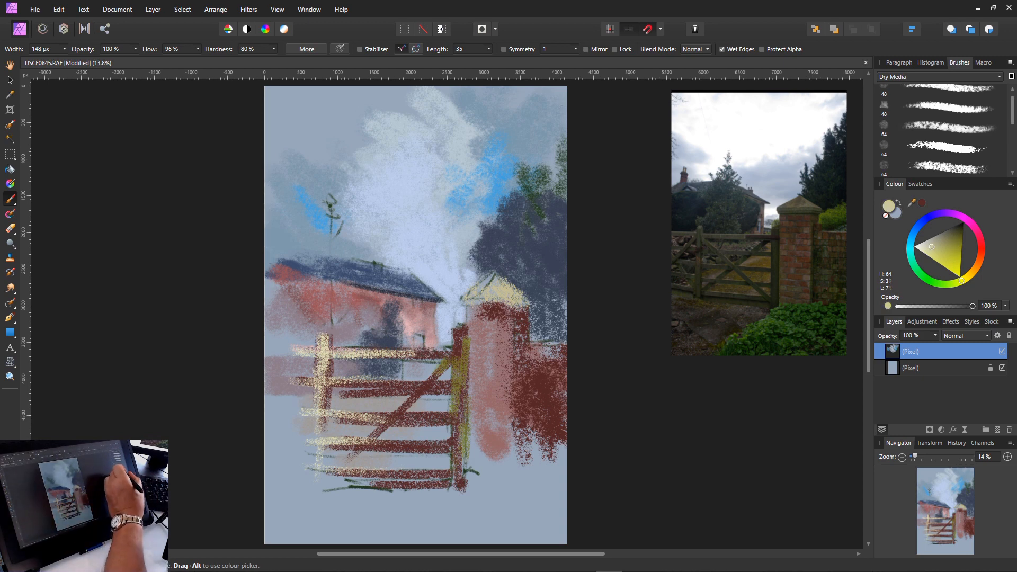
pyautogui.click(946, 237)
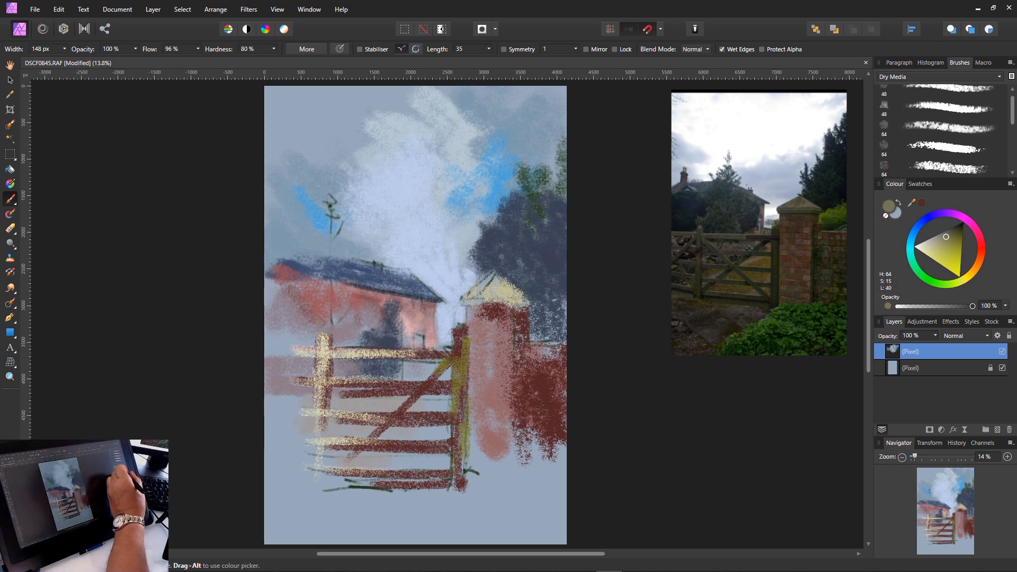
pyautogui.moveTo(448, 382); pyautogui.dragTo(365, 385)
pyautogui.moveTo(442, 419); pyautogui.dragTo(340, 416)
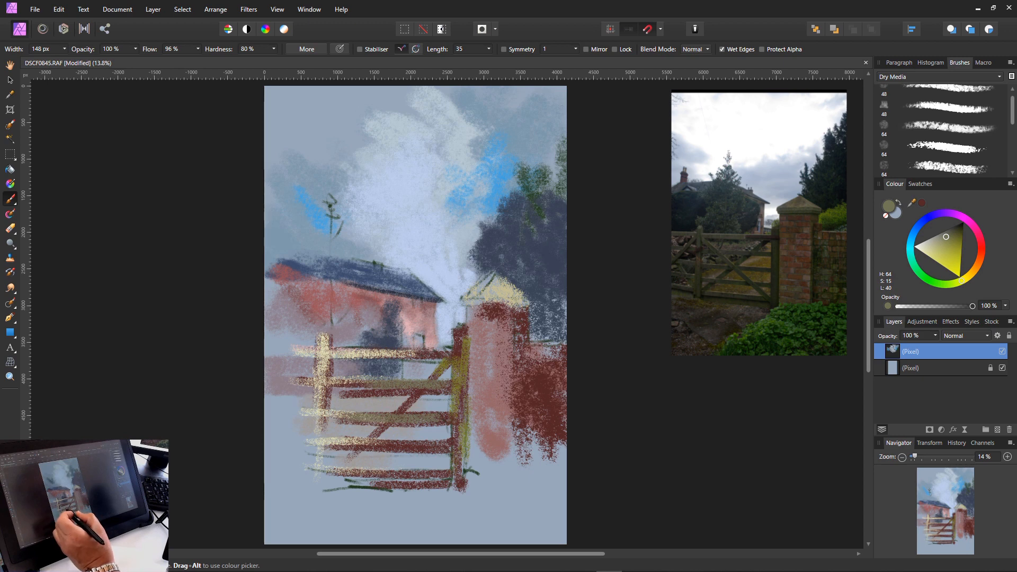
pyautogui.moveTo(426, 447); pyautogui.dragTo(337, 449)
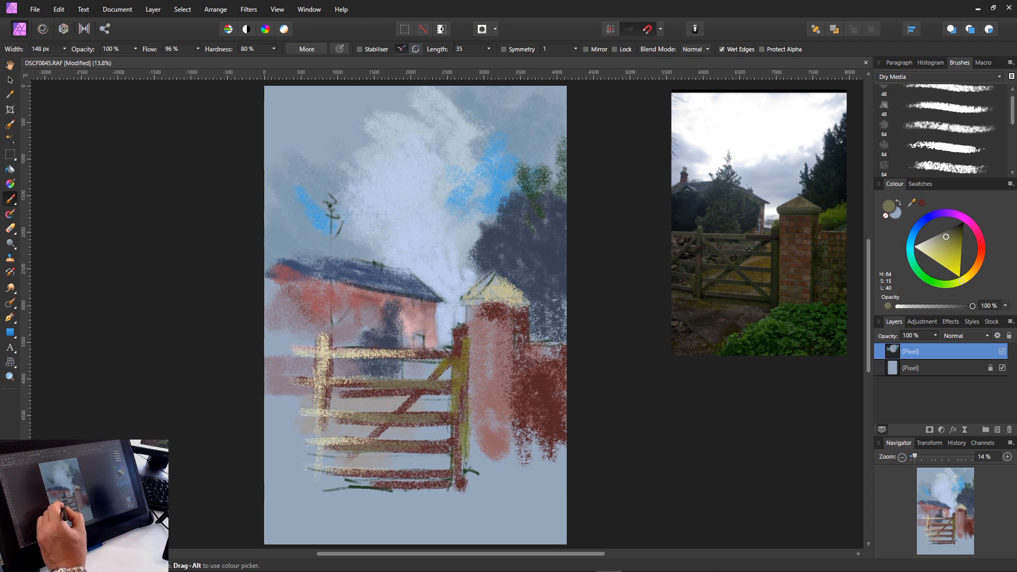
pyautogui.moveTo(330, 400); pyautogui.dragTo(329, 465)
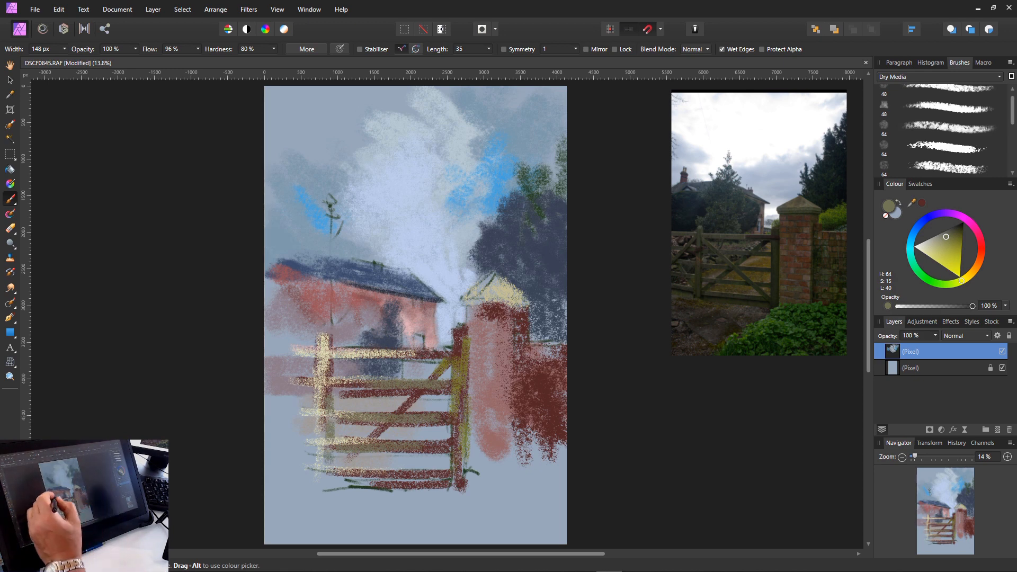
pyautogui.moveTo(322, 334); pyautogui.dragTo(323, 398)
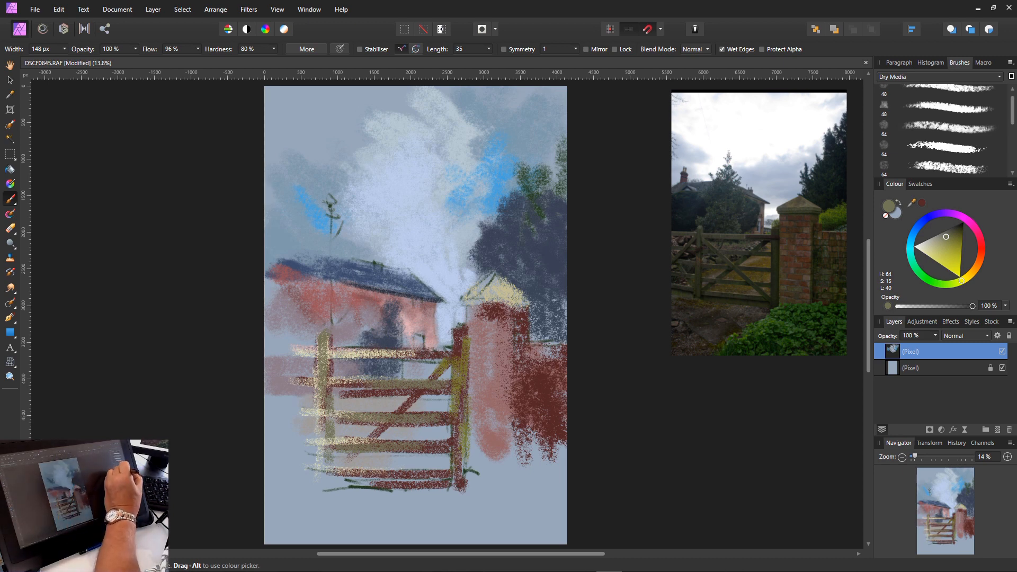
# - Dab brown bricks (hue 25, saturation 23, lightness 51) below the pillar's cap and orange ones (25, 57, 58) along the side wall's top
pyautogui.click(978, 264)
pyautogui.click(941, 247)
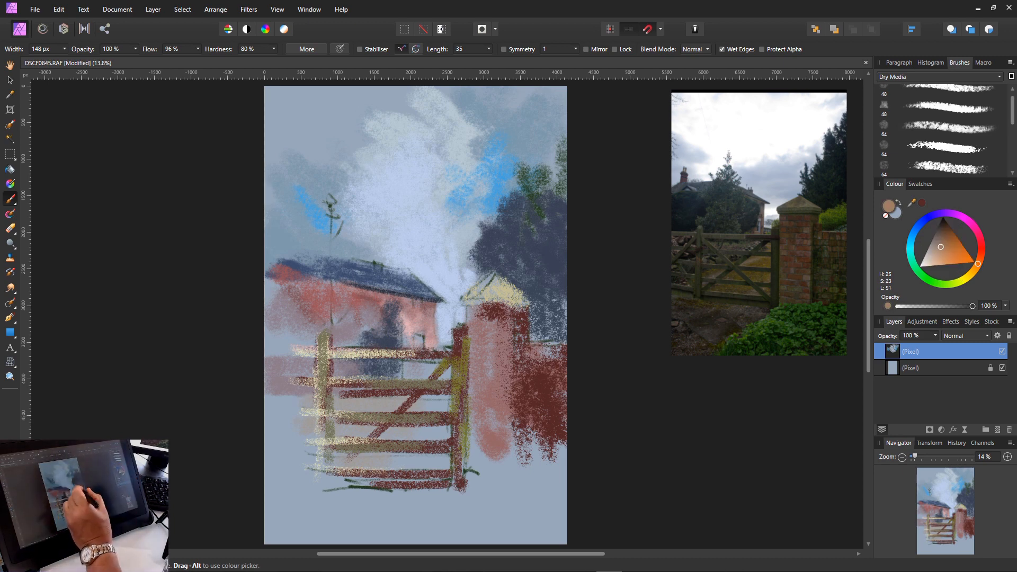
pyautogui.moveTo(490, 313)
pyautogui.mouseDown()
pyautogui.moveTo(506, 312)
pyautogui.moveTo(490, 308)
pyautogui.moveTo(511, 334)
pyautogui.mouseUp()
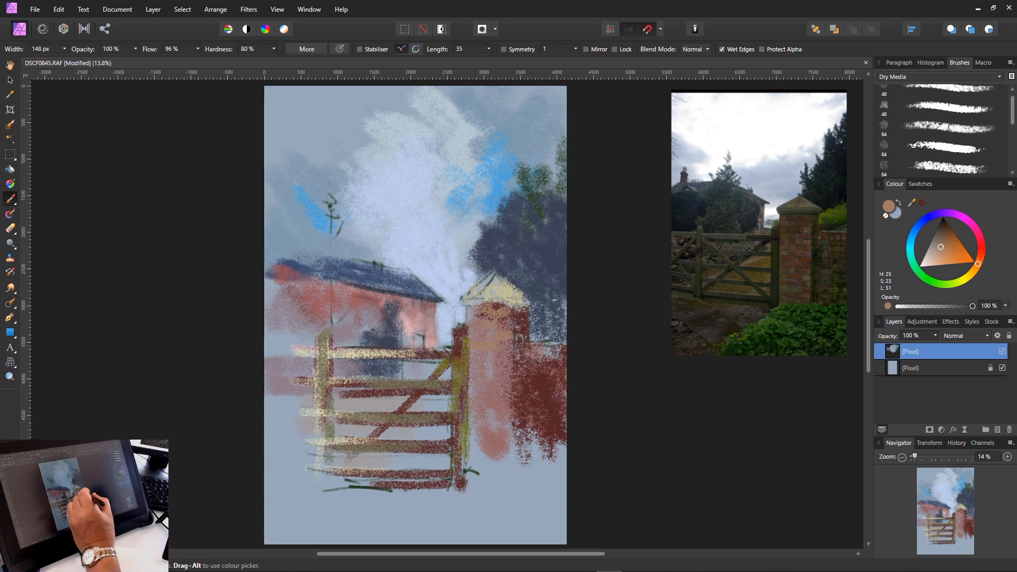
pyautogui.moveTo(522, 343)
pyautogui.mouseDown()
pyautogui.moveTo(551, 360)
pyautogui.moveTo(533, 357)
pyautogui.mouseUp()
pyautogui.click(950, 256)
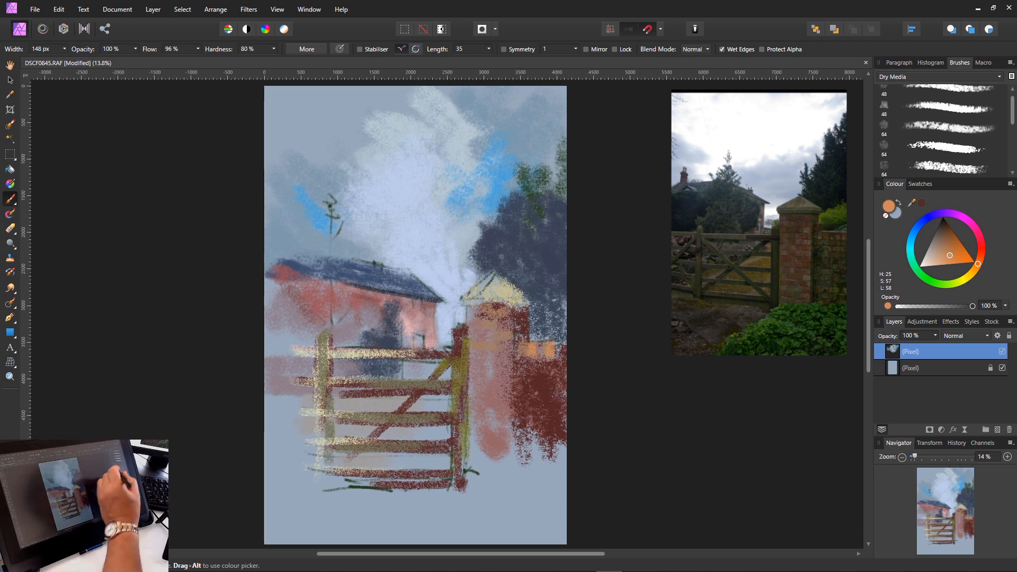
# - Add brick marks to the side wall's top and the pillar's face in muted red, hue 357, saturation 34, lightness 44
pyautogui.click(981, 246)
pyautogui.click(944, 245)
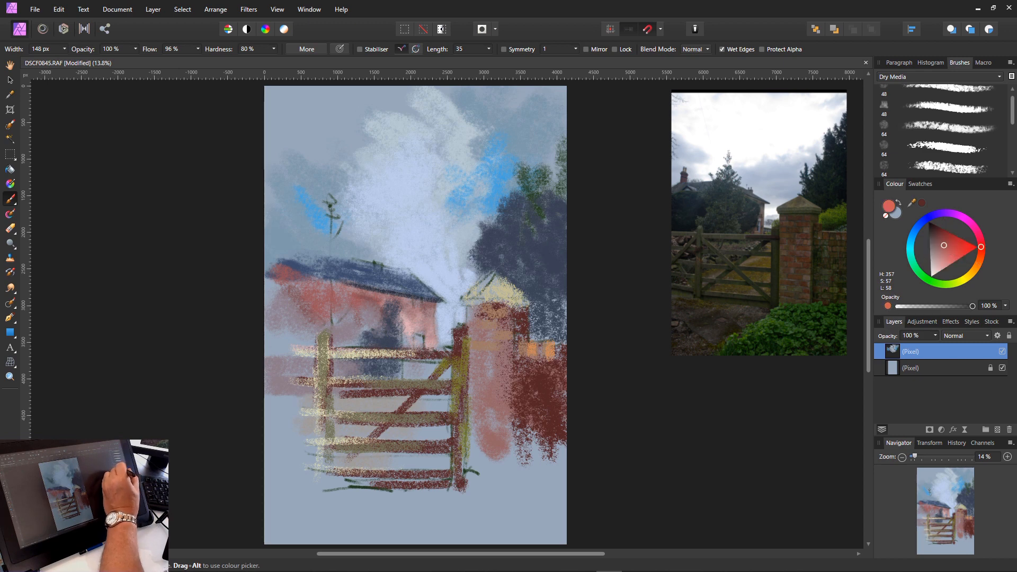
pyautogui.moveTo(544, 343); pyautogui.dragTo(553, 361)
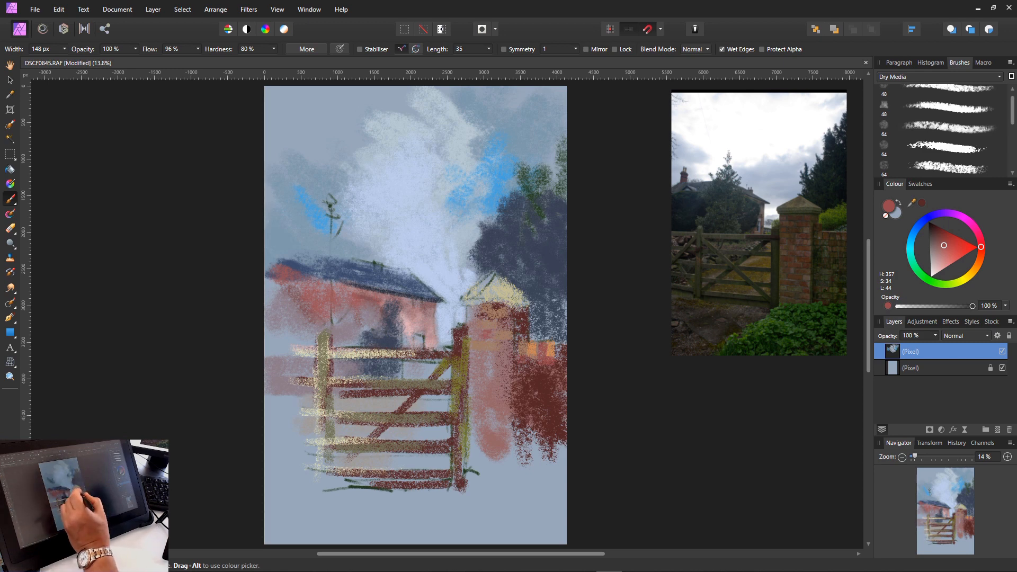
pyautogui.moveTo(486, 334)
pyautogui.mouseDown()
pyautogui.moveTo(475, 334)
pyautogui.moveTo(479, 325)
pyautogui.moveTo(505, 350)
pyautogui.moveTo(504, 365)
pyautogui.moveTo(482, 375)
pyautogui.moveTo(496, 381)
pyautogui.mouseUp()
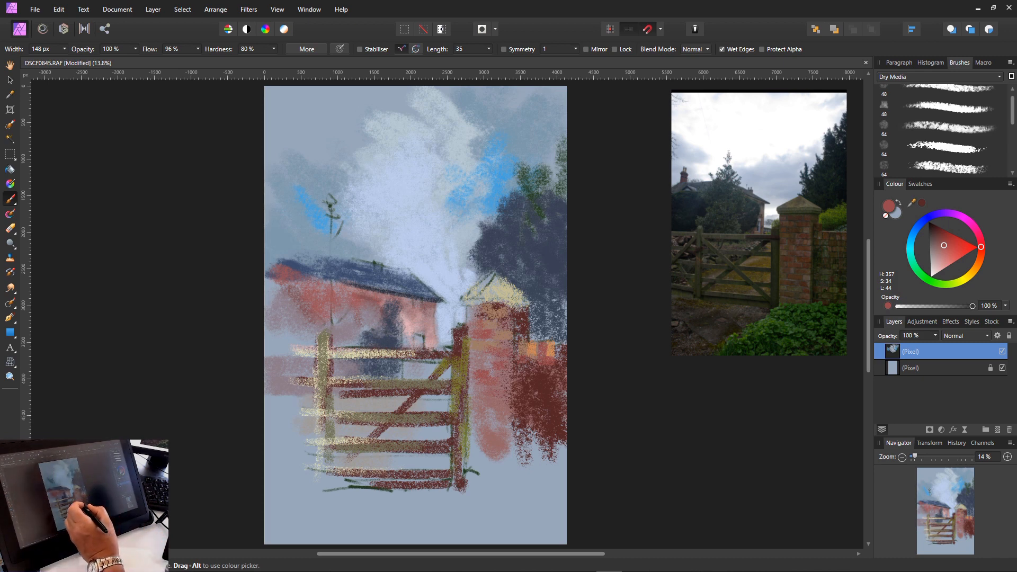
pyautogui.moveTo(477, 397); pyautogui.dragTo(487, 402)
# - Pick out individual bricks on the pillar's face in light pink, hue 357, saturation 76, lightness 80
pyautogui.click(945, 264)
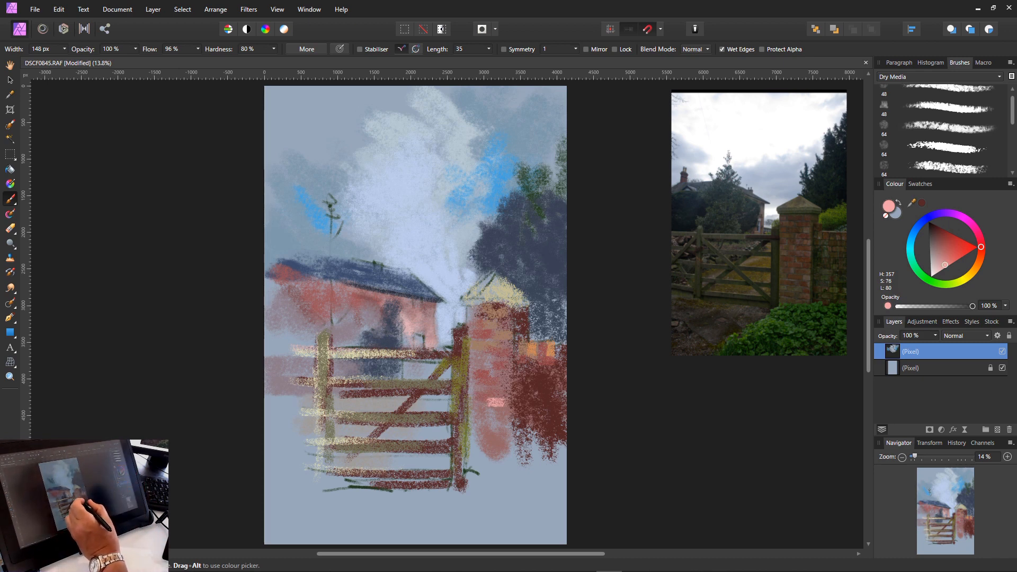
pyautogui.moveTo(498, 367); pyautogui.dragTo(476, 368)
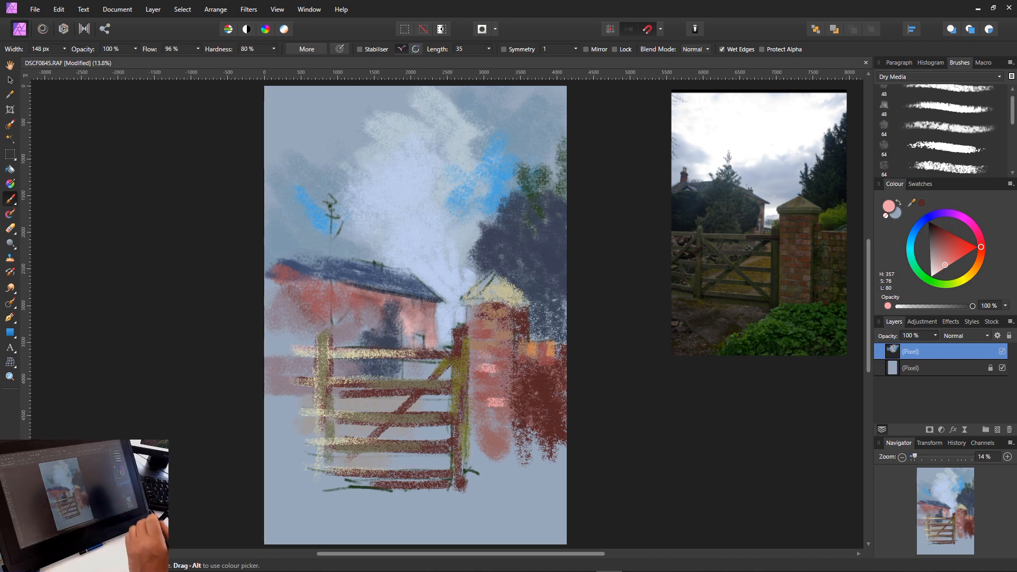
pyautogui.moveTo(483, 313)
pyautogui.mouseDown()
pyautogui.moveTo(469, 314)
pyautogui.moveTo(489, 326)
pyautogui.mouseUp()
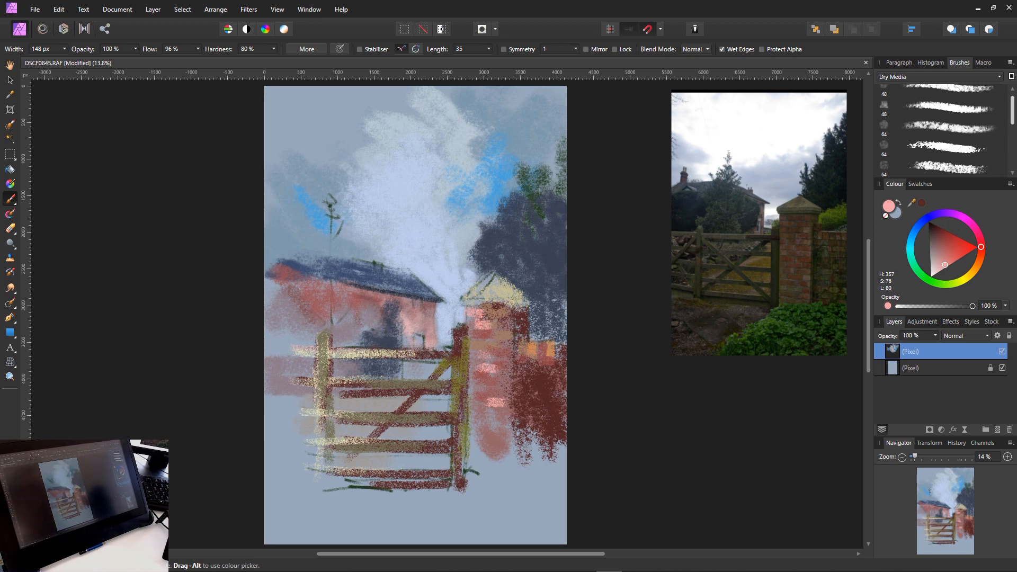
# - Shade the brick pillar's far edge with Classic Crayon Blend in greyish red, hue 357, saturation 11, lightness 43
pyautogui.scroll(-3, 948, 130)
pyautogui.scroll(4, 948, 129)
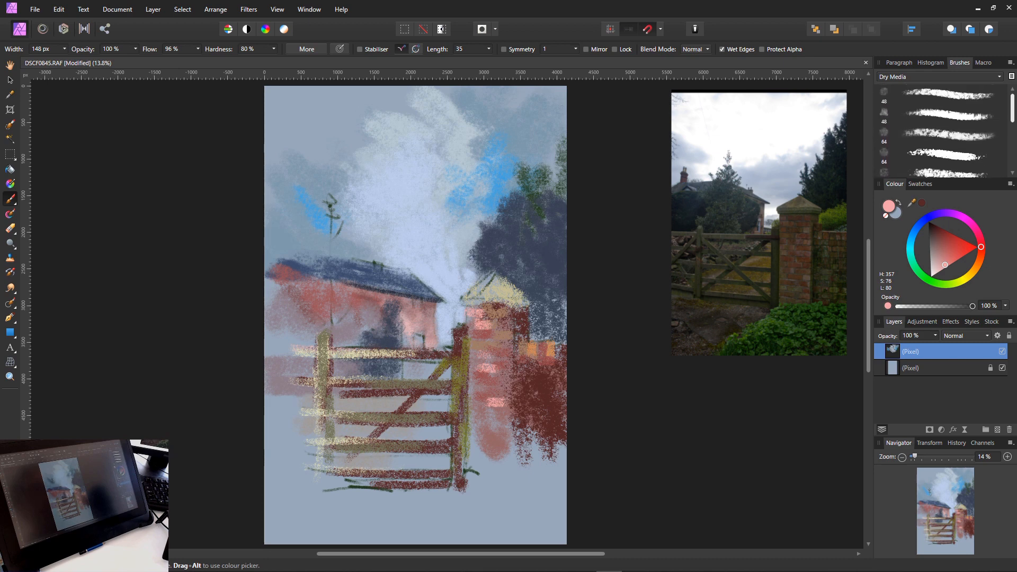
pyautogui.scroll(-5, 949, 130)
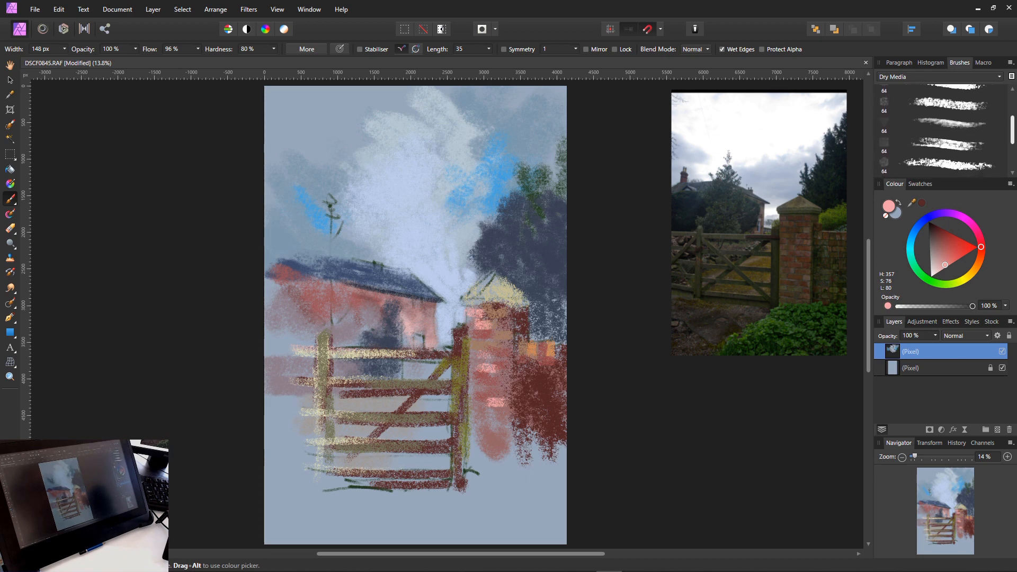
pyautogui.scroll(4, 948, 129)
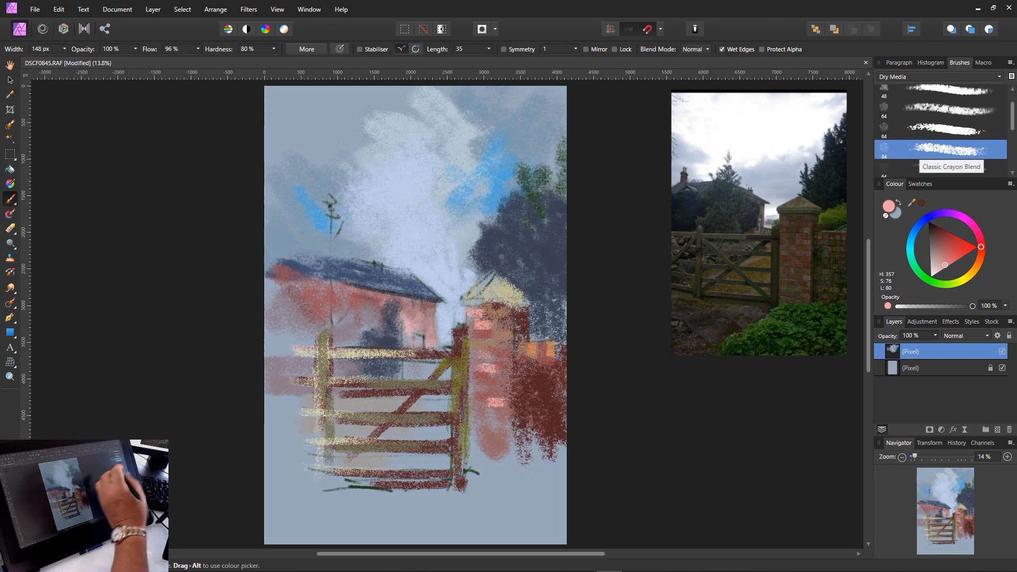
pyautogui.click(934, 245)
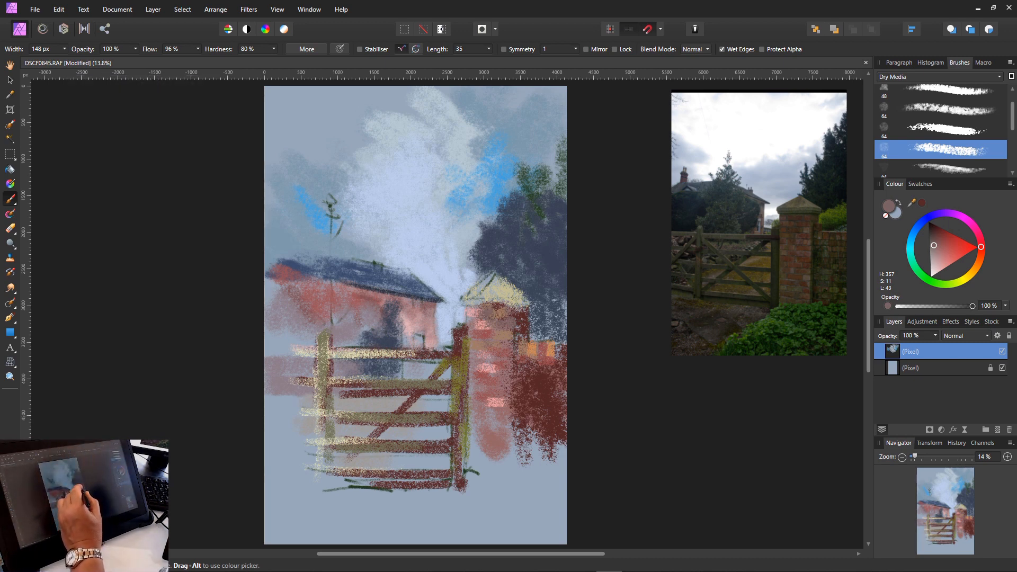
pyautogui.moveTo(515, 315); pyautogui.dragTo(517, 468)
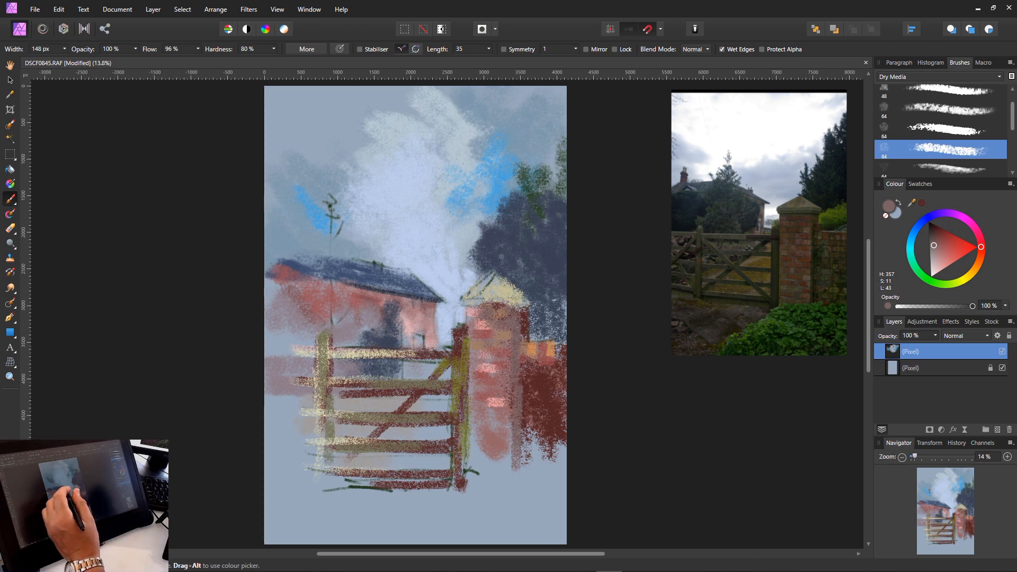
# - Fill the gaps between and beside the gate's lower rails with dusty pink, hue 357, saturation 21, lightness 60
pyautogui.keyDown('alt'); pyautogui.click(421, 345); pyautogui.keyUp('alt')
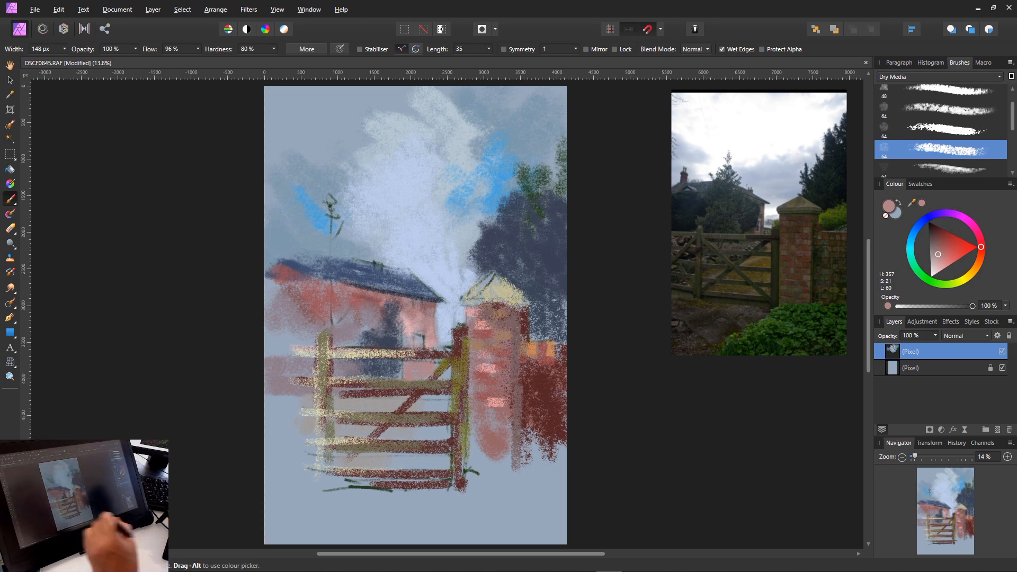
pyautogui.moveTo(392, 404)
pyautogui.mouseDown()
pyautogui.moveTo(436, 405)
pyautogui.moveTo(405, 436)
pyautogui.moveTo(430, 436)
pyautogui.mouseUp()
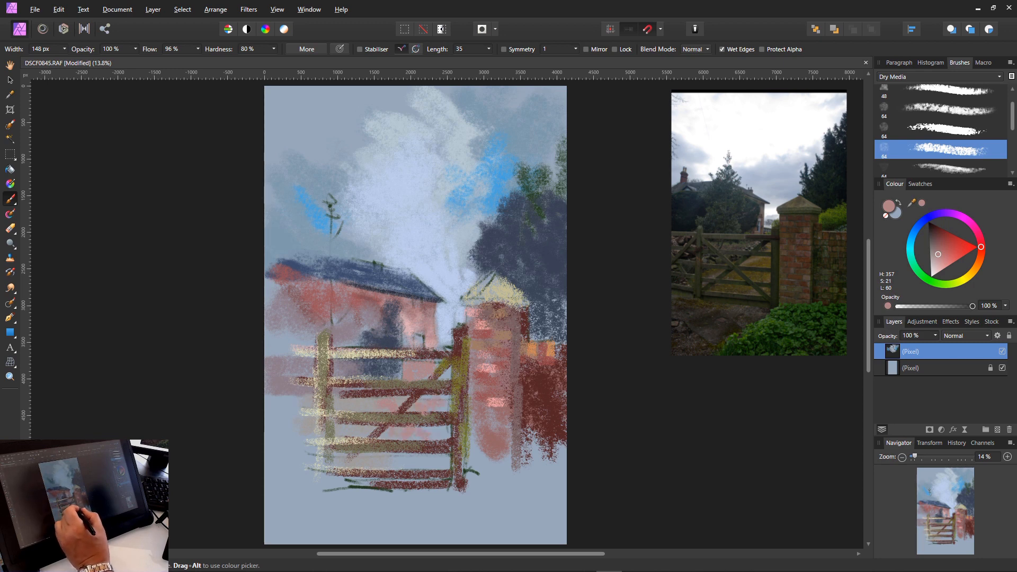
pyautogui.moveTo(344, 402); pyautogui.dragTo(369, 403)
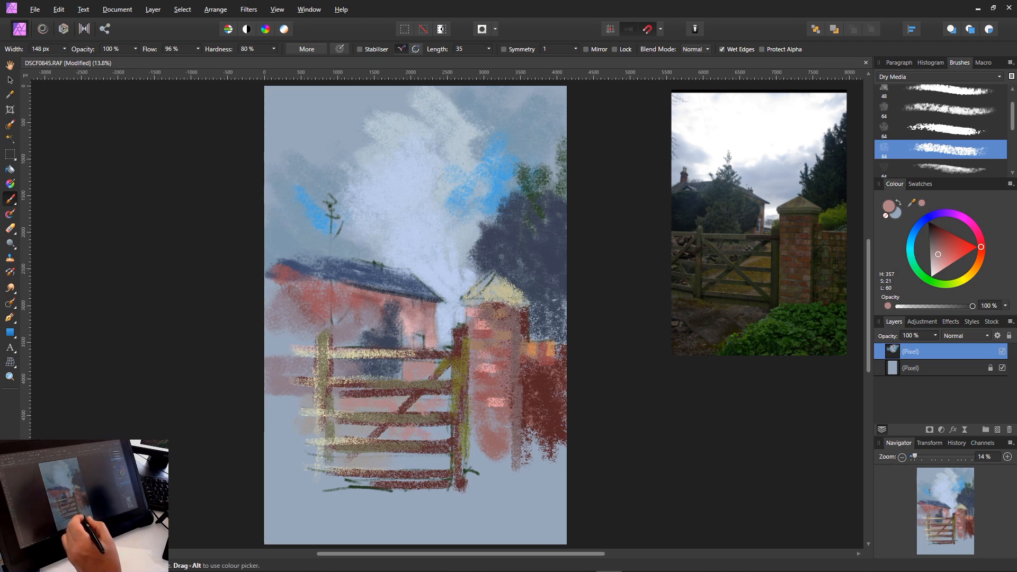
pyautogui.moveTo(357, 432); pyautogui.dragTo(402, 459)
pyautogui.moveTo(342, 426)
pyautogui.mouseDown()
pyautogui.moveTo(267, 405)
pyautogui.moveTo(311, 436)
pyautogui.moveTo(285, 431)
pyautogui.moveTo(304, 465)
pyautogui.mouseUp()
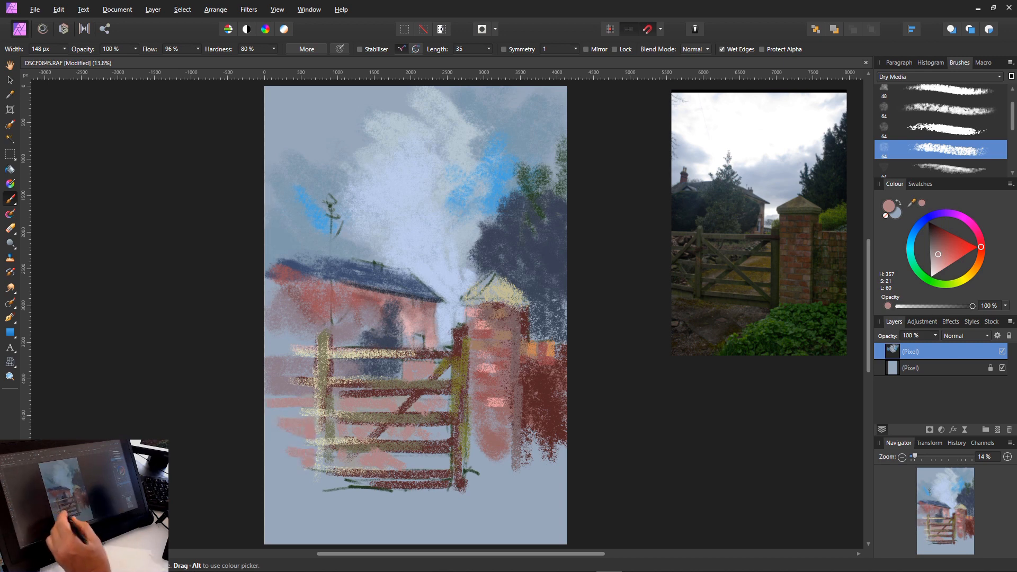
# - Enlarge the brush width to 658.1 px
pyautogui.press(']')
pyautogui.press(']')
pyautogui.press(']')
pyautogui.press(']')
pyautogui.press(']')
pyautogui.press(']')
pyautogui.press(']')
pyautogui.press(']')
pyautogui.press(']')
pyautogui.press(']')
pyautogui.press(']')
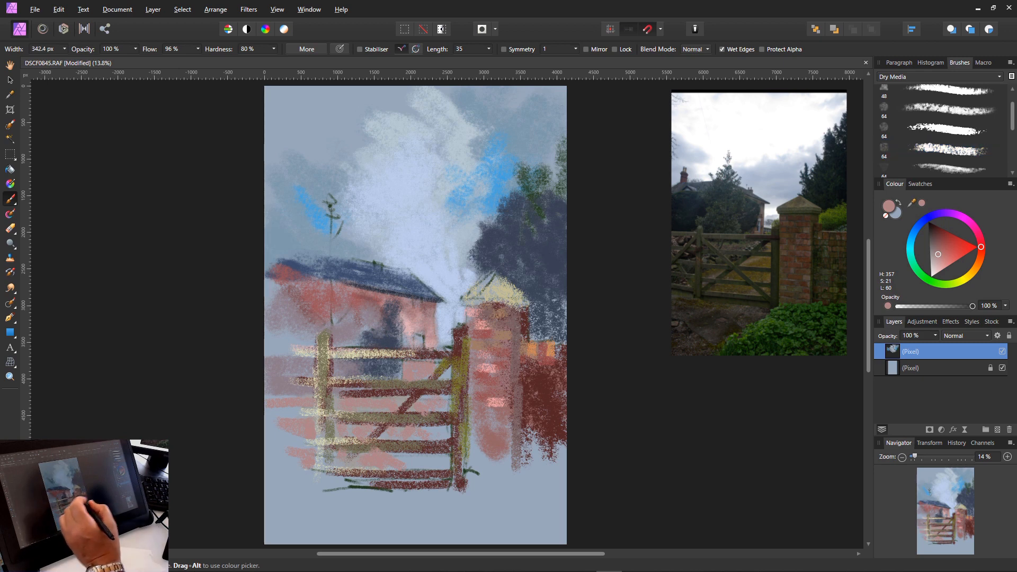
pyautogui.press(']')
pyautogui.press('[')
pyautogui.press('[')
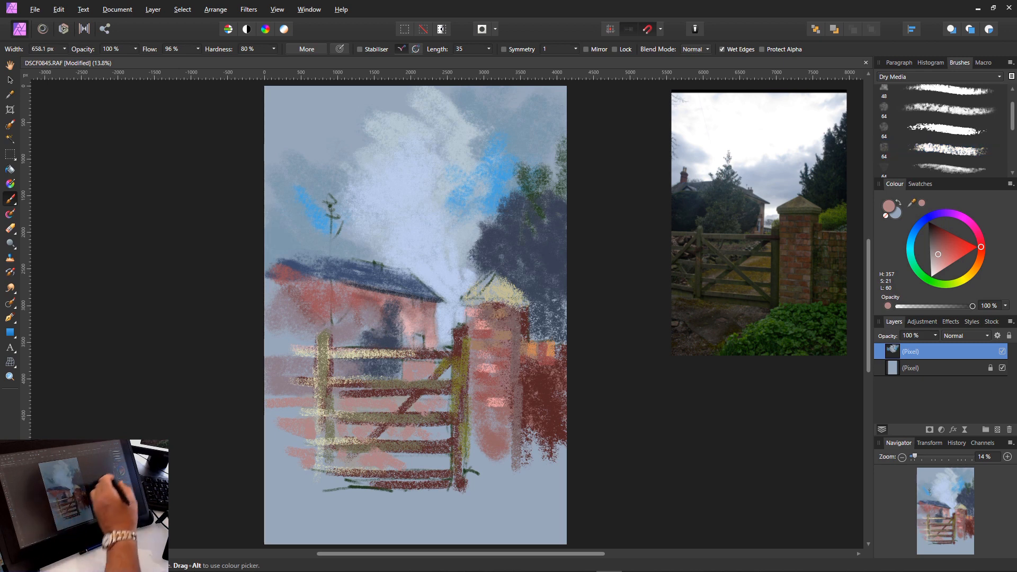
pyautogui.click(965, 278)
pyautogui.click(940, 255)
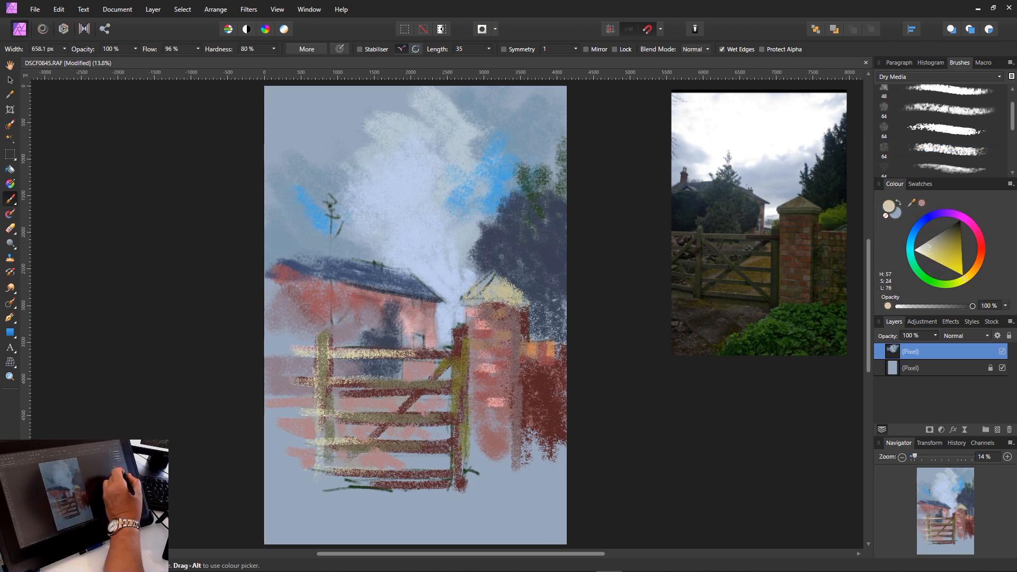
pyautogui.click(943, 245)
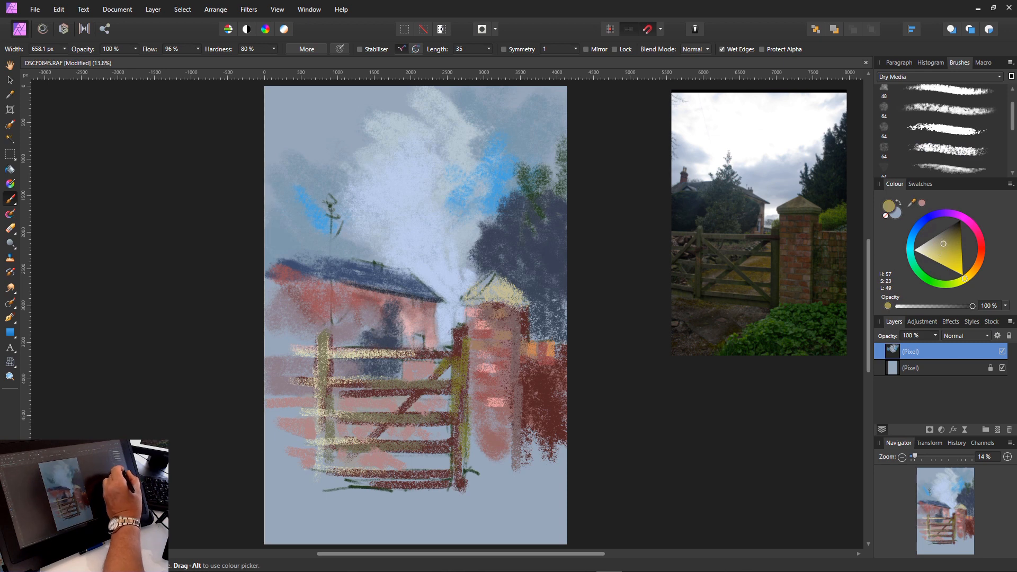
# - Soften the gate's bottom rail with broad blue-grey strokes, hue 220, saturation 20, lightness 67
pyautogui.click(918, 226)
pyautogui.click(958, 247)
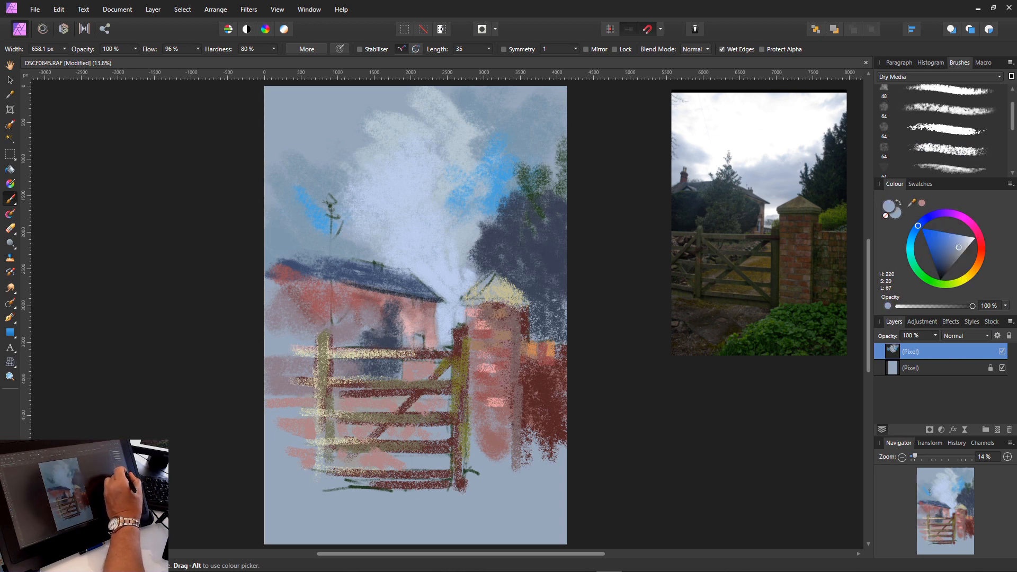
pyautogui.moveTo(436, 481)
pyautogui.mouseDown()
pyautogui.moveTo(356, 481)
pyautogui.moveTo(382, 484)
pyautogui.mouseUp()
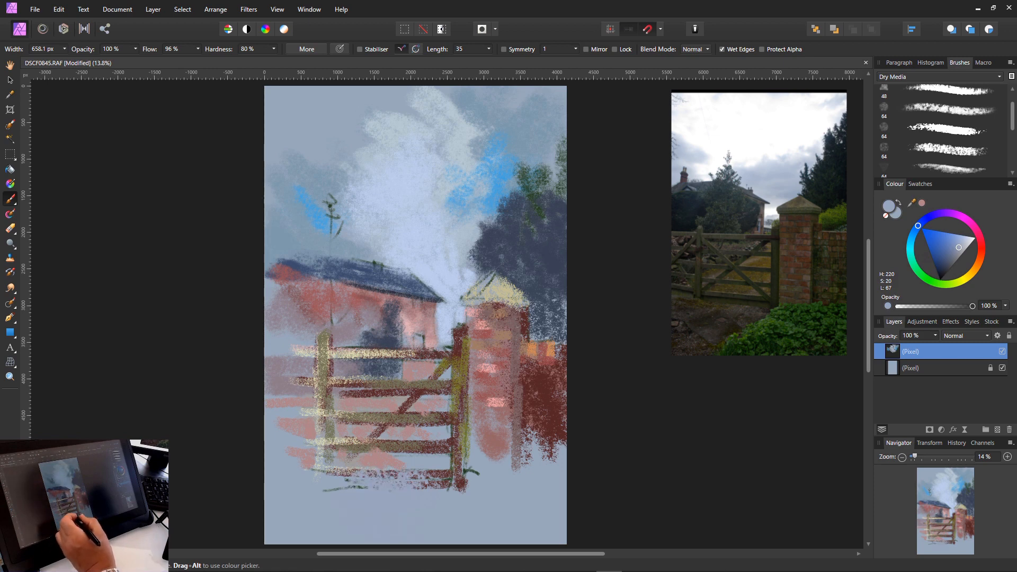
# - Block in the ground below and around the gate's foot with grey, hue 220, saturation 6, lightness 50
pyautogui.click(956, 257)
pyautogui.moveTo(331, 485)
pyautogui.mouseDown()
pyautogui.moveTo(378, 527)
pyautogui.moveTo(388, 486)
pyautogui.mouseUp()
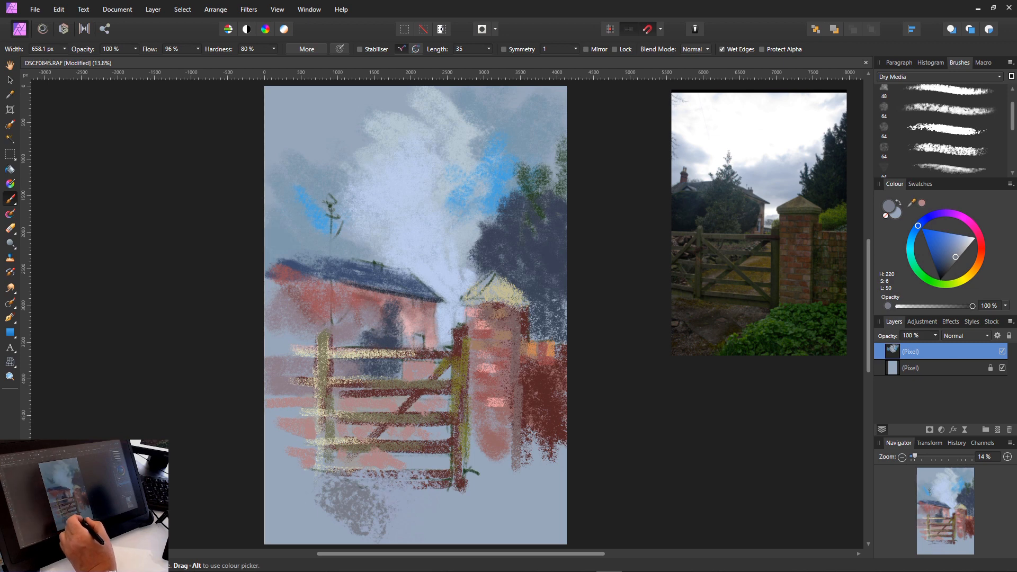
pyautogui.moveTo(450, 508); pyautogui.dragTo(365, 477)
pyautogui.moveTo(424, 465)
pyautogui.mouseDown()
pyautogui.moveTo(400, 457)
pyautogui.moveTo(371, 468)
pyautogui.moveTo(273, 468)
pyautogui.mouseUp()
pyautogui.moveTo(326, 492)
pyautogui.mouseDown()
pyautogui.moveTo(273, 527)
pyautogui.moveTo(335, 535)
pyautogui.mouseUp()
# - Extend the grey ground around the pillar's foot and behind the lower rails with a 343.5 px brush
pyautogui.press('[')
pyautogui.press('[')
pyautogui.press('[')
pyautogui.press('[')
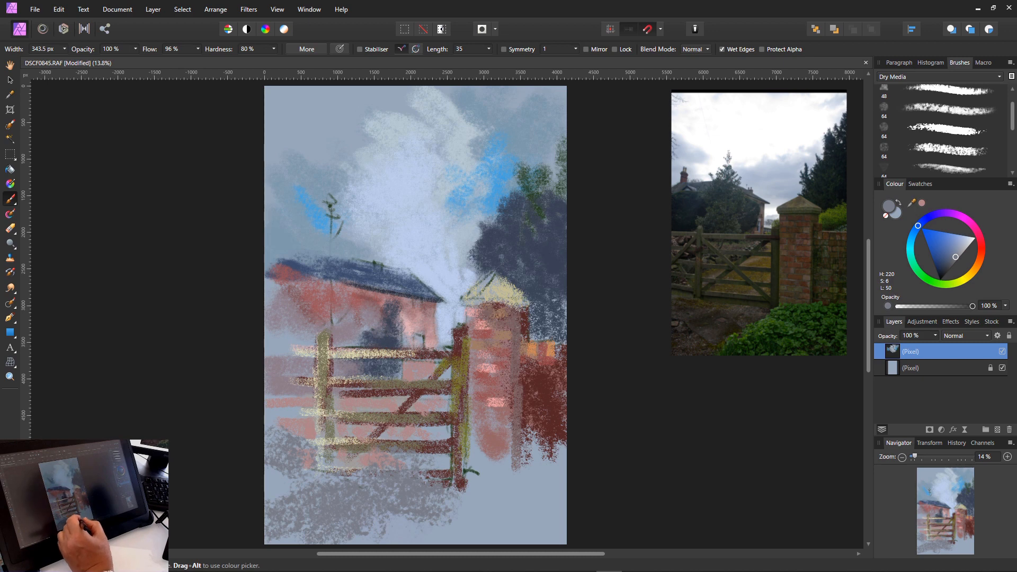
pyautogui.moveTo(474, 485); pyautogui.dragTo(442, 521)
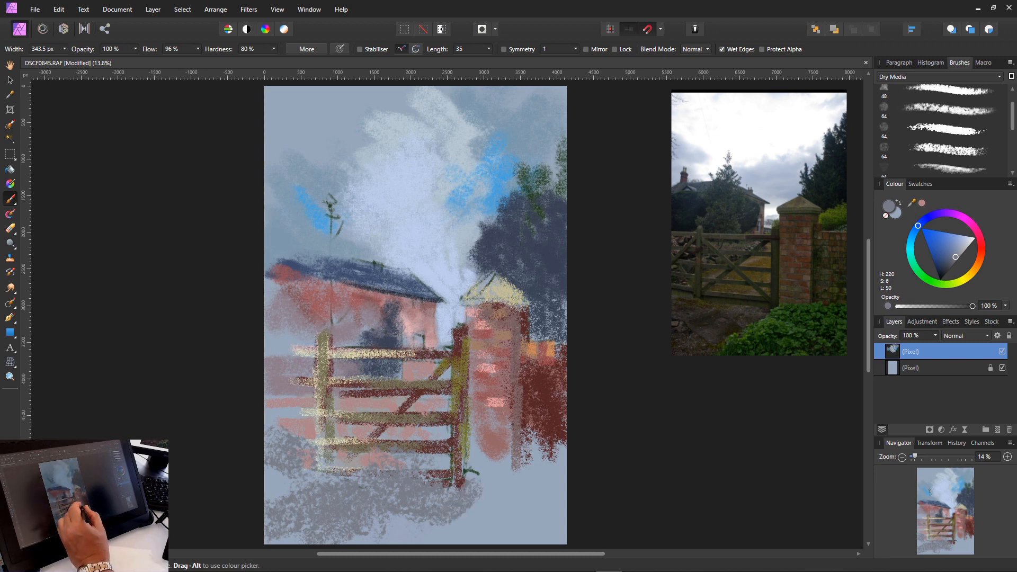
pyautogui.moveTo(479, 437)
pyautogui.mouseDown()
pyautogui.moveTo(473, 475)
pyautogui.moveTo(509, 466)
pyautogui.mouseUp()
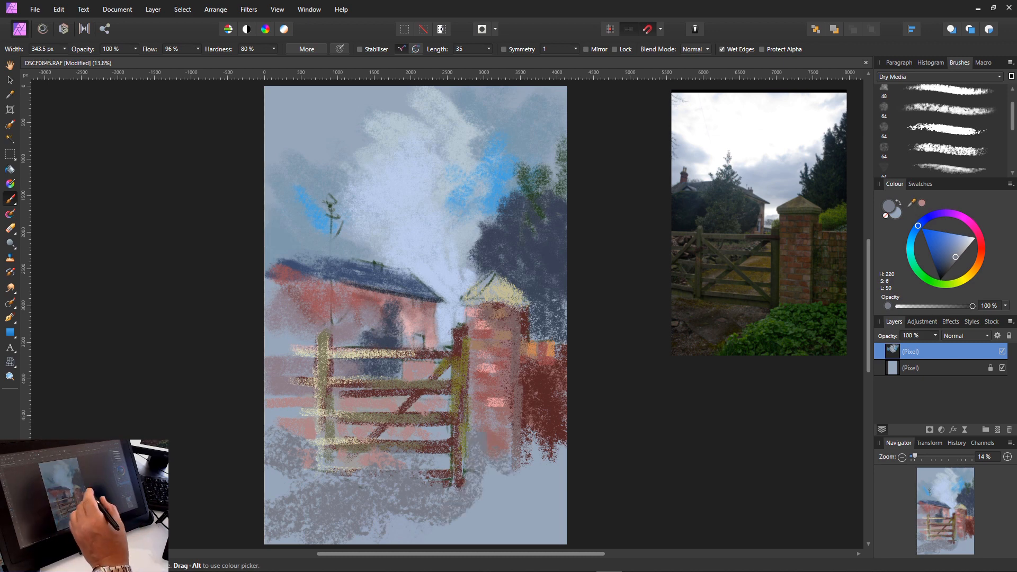
pyautogui.moveTo(336, 456)
pyautogui.mouseDown()
pyautogui.moveTo(346, 464)
pyautogui.moveTo(352, 426)
pyautogui.mouseUp()
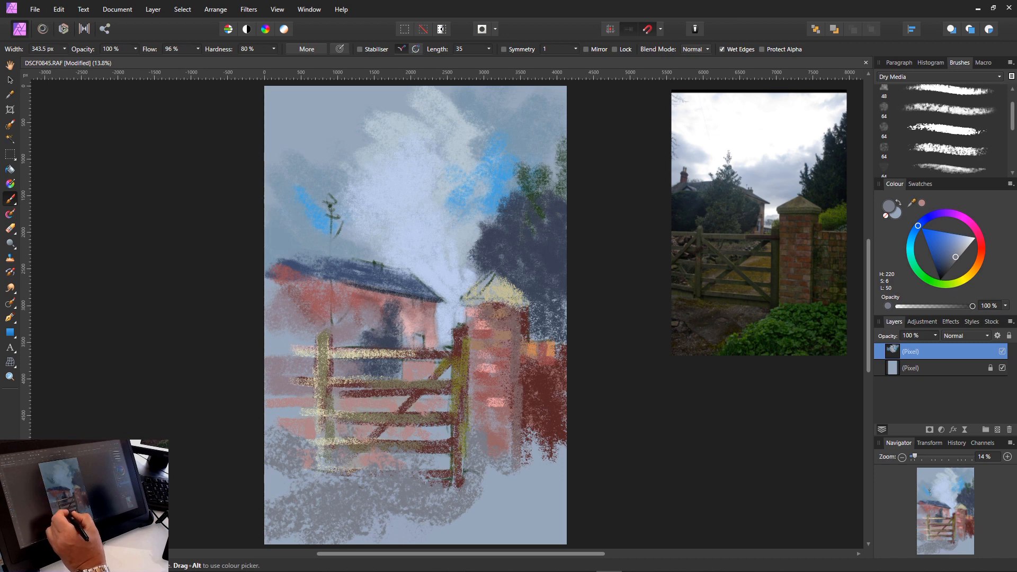
# - Add grey strokes beside the gate's far post with a 179.3 px brush
pyautogui.press('[')
pyautogui.press('[')
pyautogui.press('[')
pyautogui.press('[')
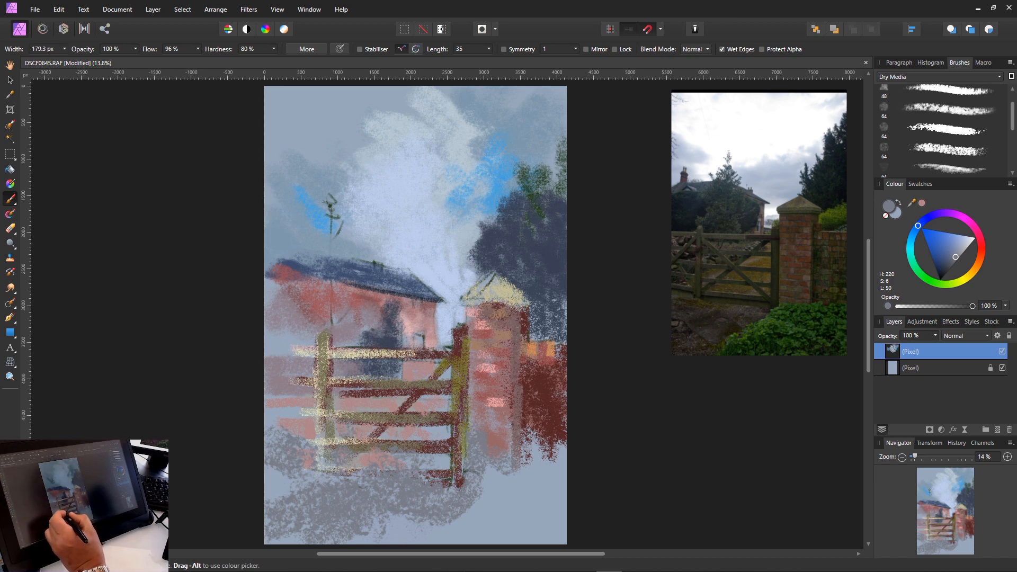
pyautogui.moveTo(313, 424); pyautogui.dragTo(296, 434)
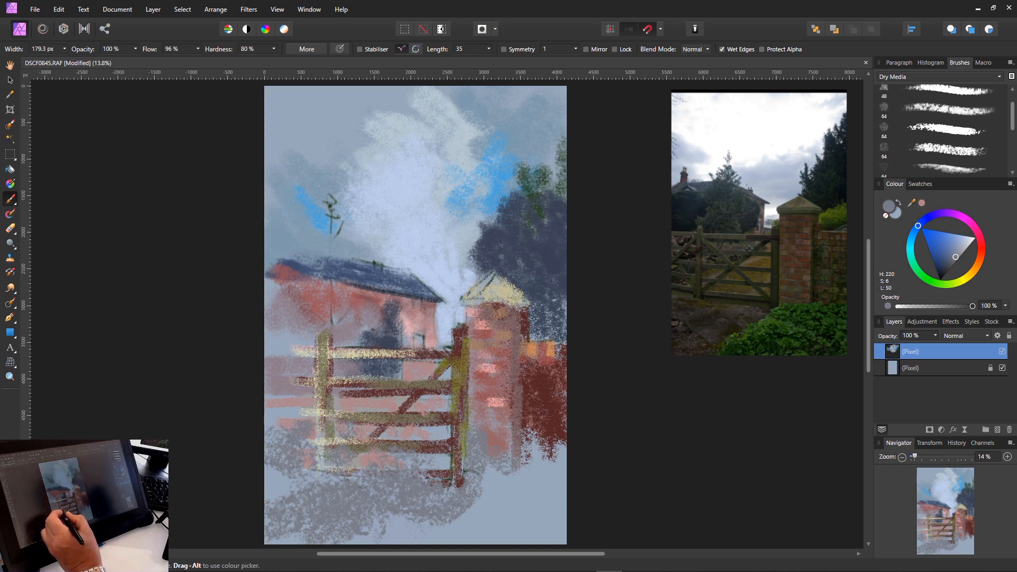
# - Lighten the gate's rails and the area beside the far post with pale grey, hue 195, saturation 7, lightness 68
pyautogui.keyDown('alt'); pyautogui.click(311, 440); pyautogui.keyUp('alt')
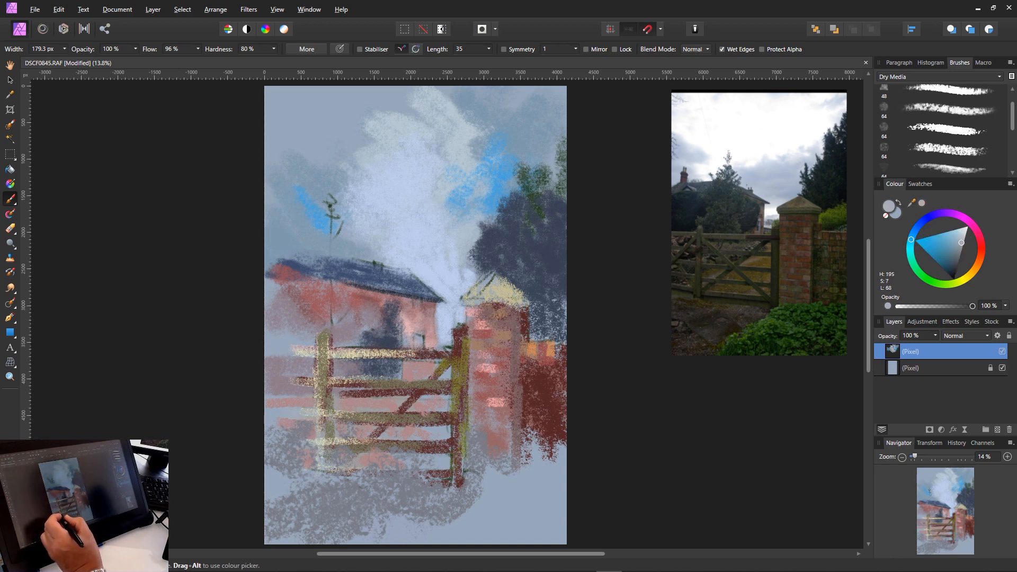
pyautogui.moveTo(290, 441); pyautogui.dragTo(316, 442)
pyautogui.moveTo(280, 381); pyautogui.dragTo(324, 380)
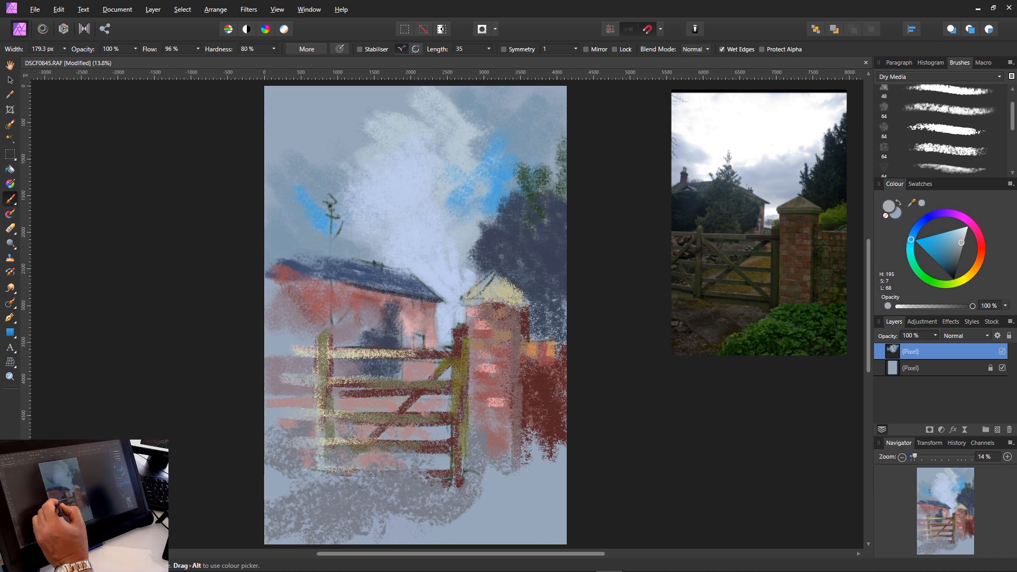
pyautogui.moveTo(335, 382); pyautogui.dragTo(377, 385)
pyautogui.moveTo(335, 417); pyautogui.dragTo(403, 418)
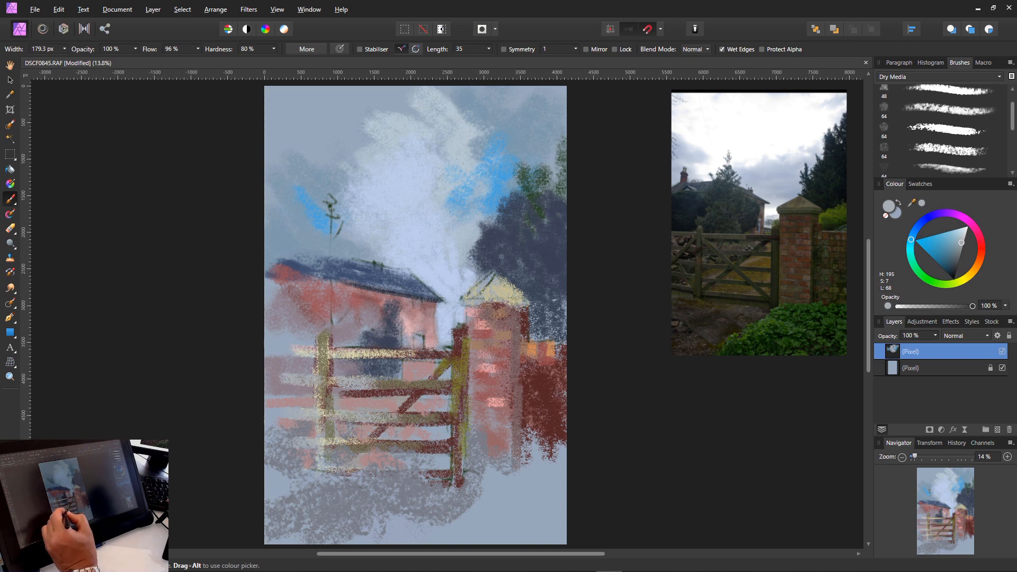
pyautogui.moveTo(340, 442); pyautogui.dragTo(390, 440)
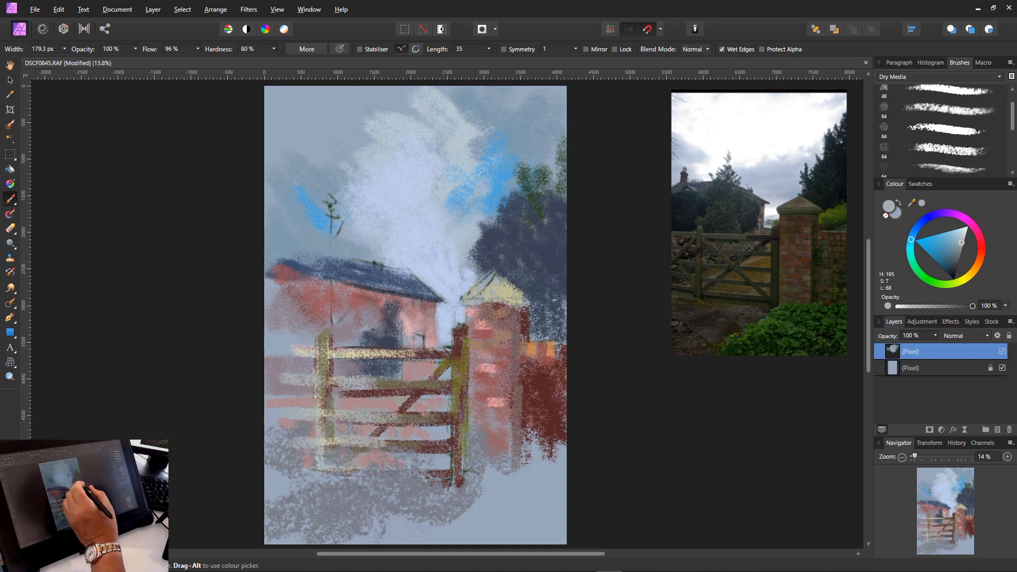
# - Reduce the brush width to 91.8 px and stroke the same pale grey along the base of the pillar's cap
pyautogui.press('[')
pyautogui.press('[')
pyautogui.press('[')
pyautogui.press('[')
pyautogui.press('[')
pyautogui.press('[')
pyautogui.press('[')
pyautogui.press('[')
pyautogui.press('[')
pyautogui.press('[')
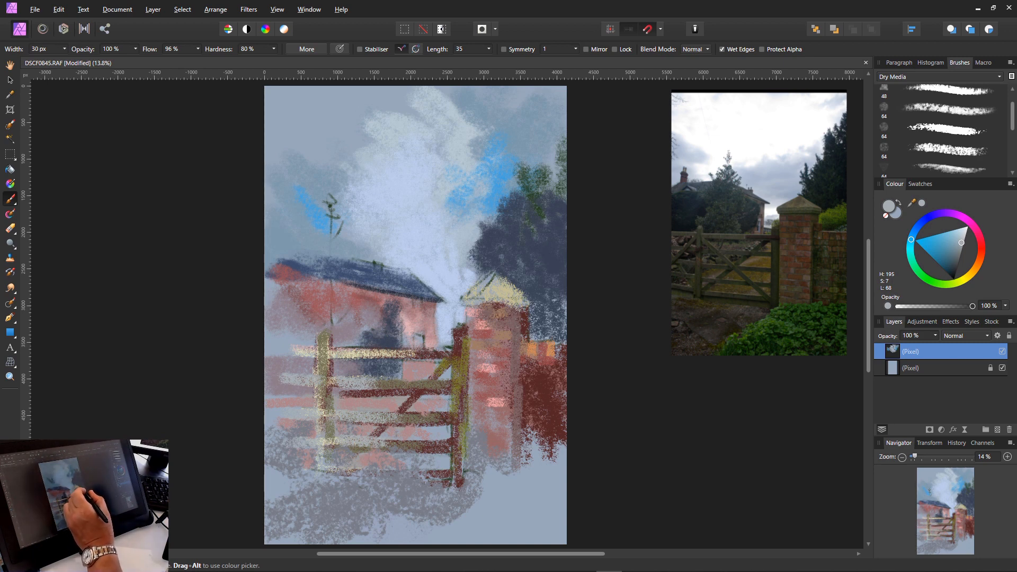
pyautogui.press(']')
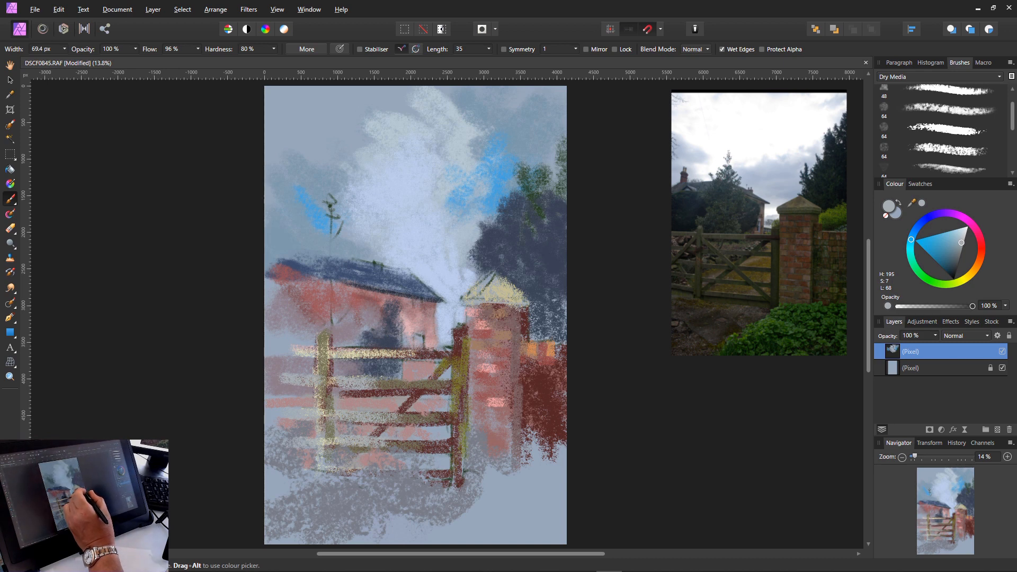
pyautogui.moveTo(477, 306); pyautogui.dragTo(518, 306)
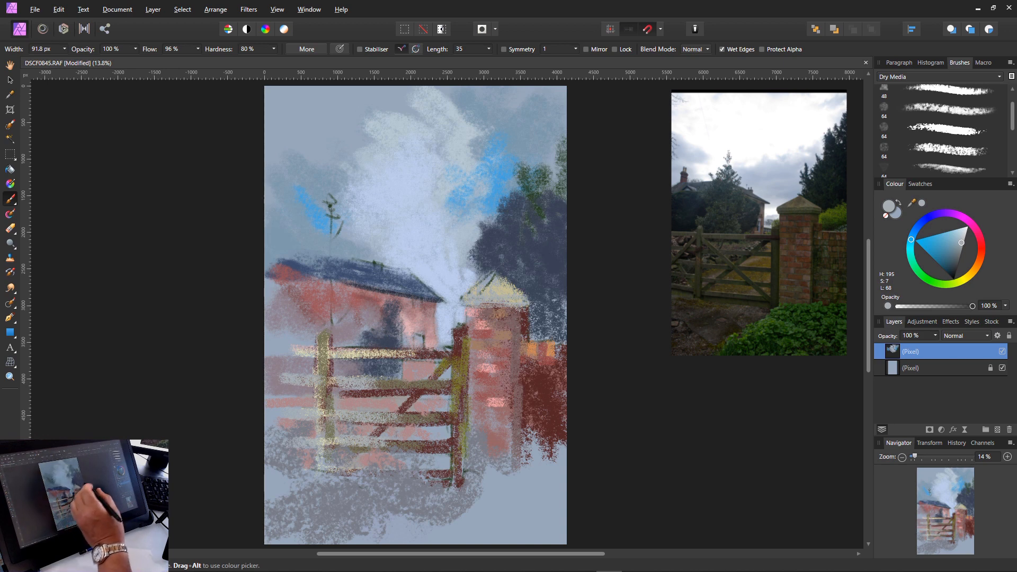
# - Shade the pillar's cap in dark blue-grey (hue 195, saturation 13, lightness 38) and highlight it in pale blue (220, 60, 84)
pyautogui.click(954, 257)
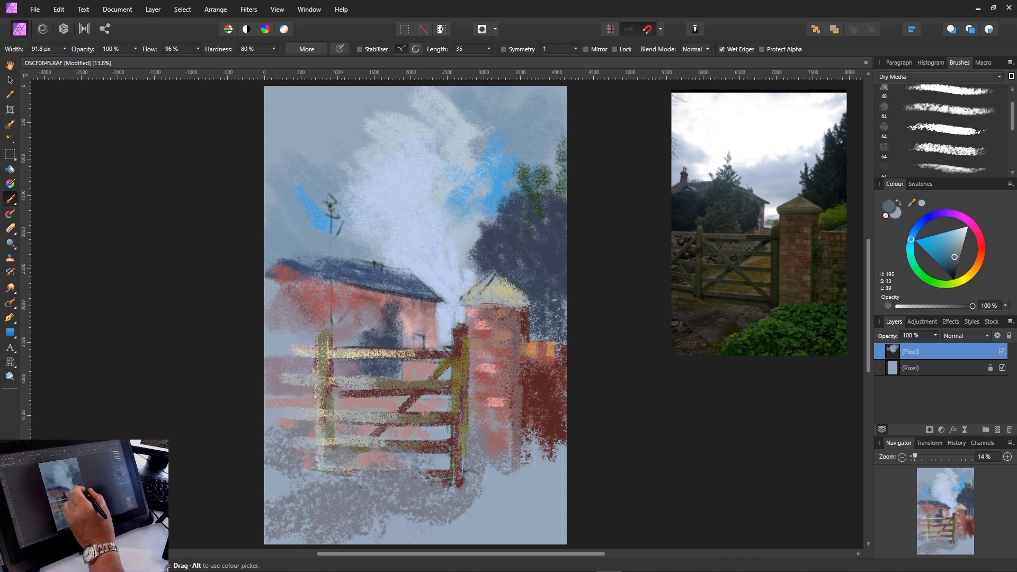
pyautogui.press(']')
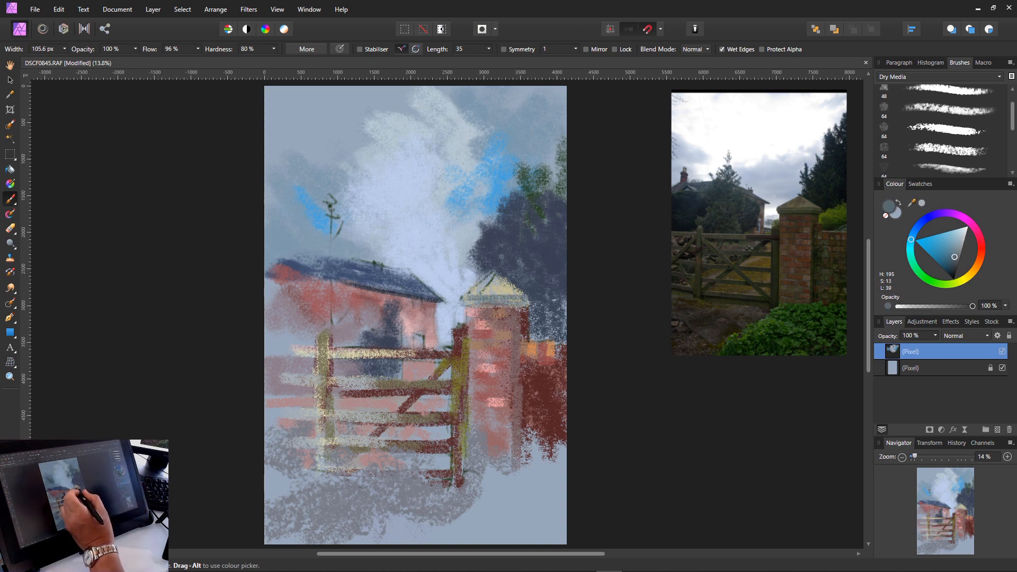
pyautogui.moveTo(493, 276); pyautogui.dragTo(480, 291)
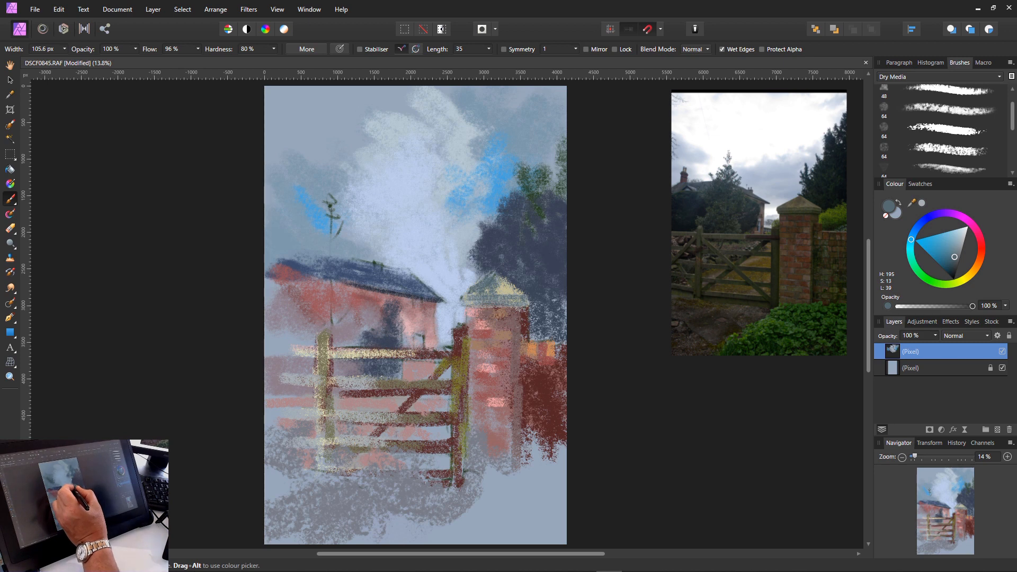
pyautogui.keyDown('alt'); pyautogui.click(446, 307); pyautogui.keyUp('alt')
pyautogui.moveTo(491, 278)
pyautogui.mouseDown()
pyautogui.moveTo(475, 292)
pyautogui.moveTo(512, 295)
pyautogui.mouseUp()
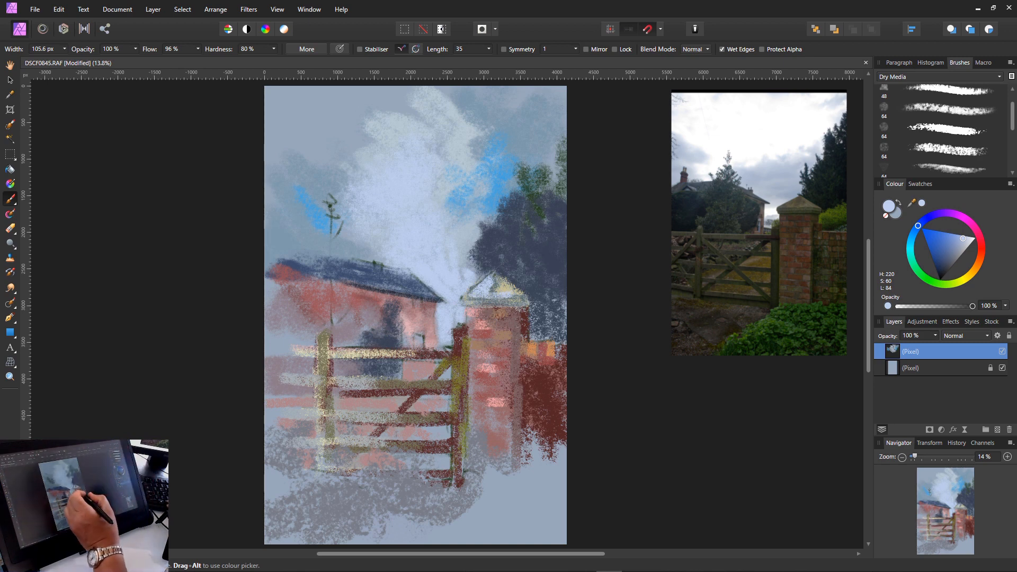
# - Outline the base of the pillar's cap in dark blue-grey (hue 220, saturation 11, lightness 28) with a 46.8 px brush
pyautogui.click(955, 260)
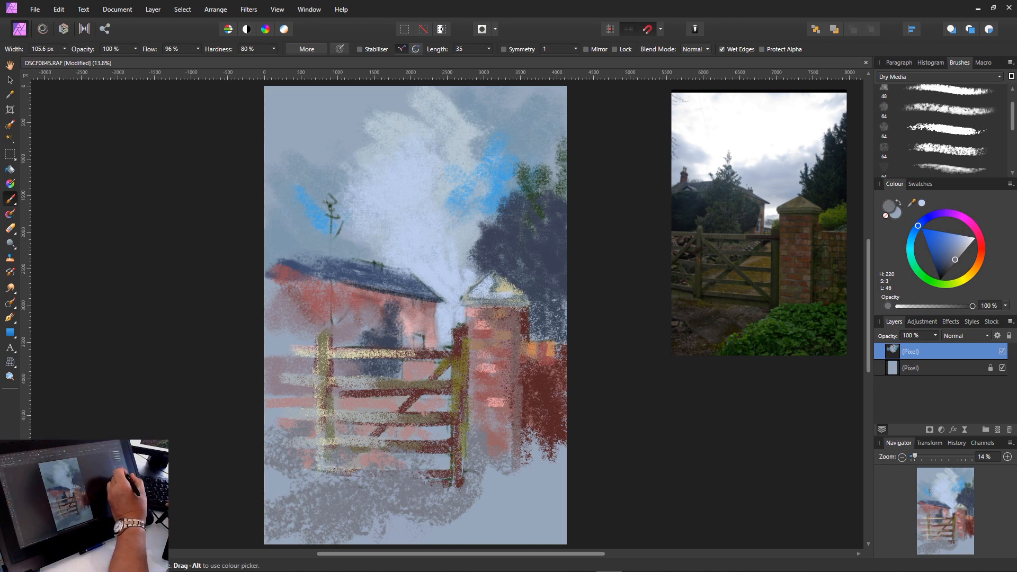
pyautogui.press('[')
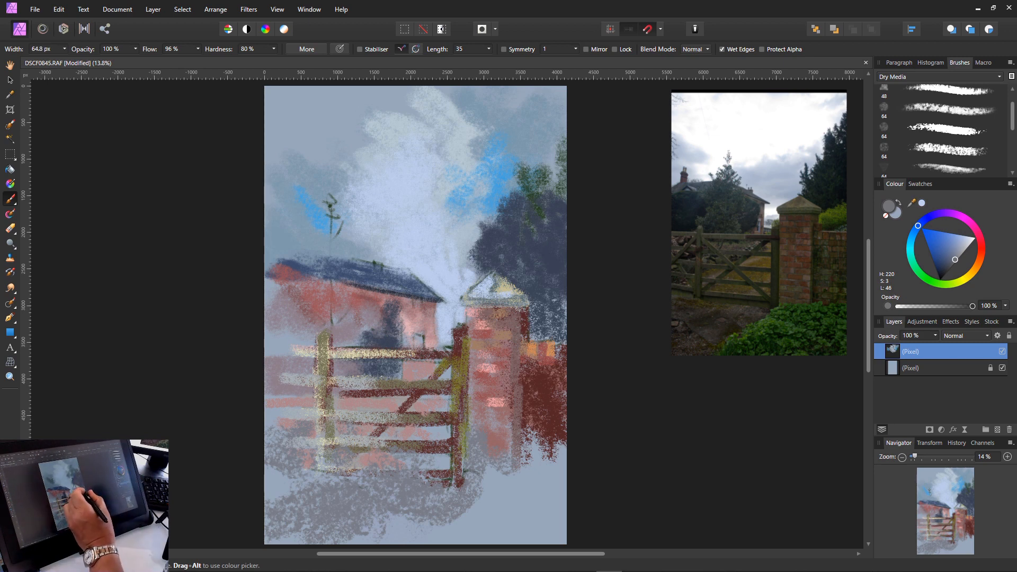
pyautogui.click(947, 266)
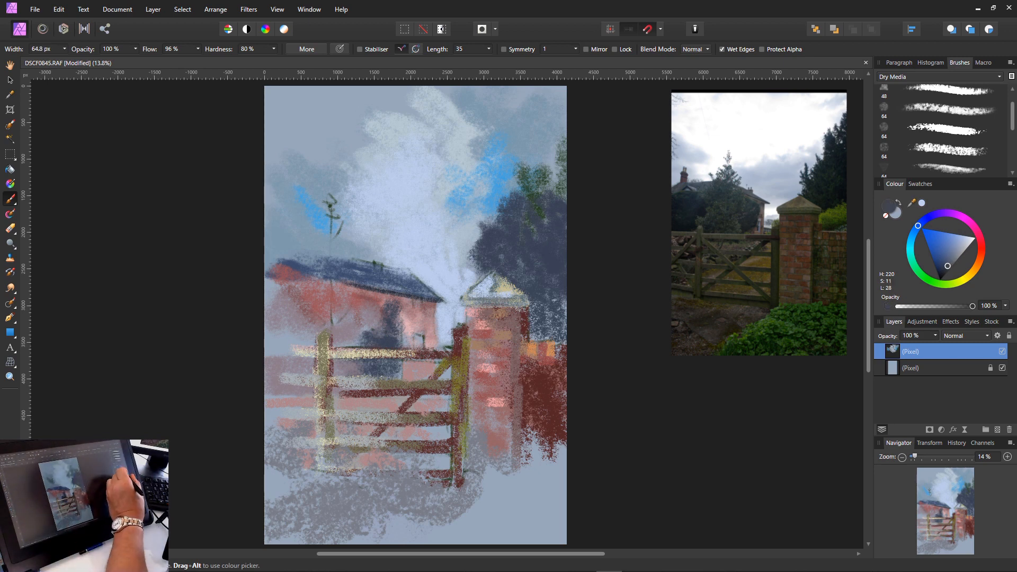
pyautogui.moveTo(517, 300); pyautogui.dragTo(465, 299)
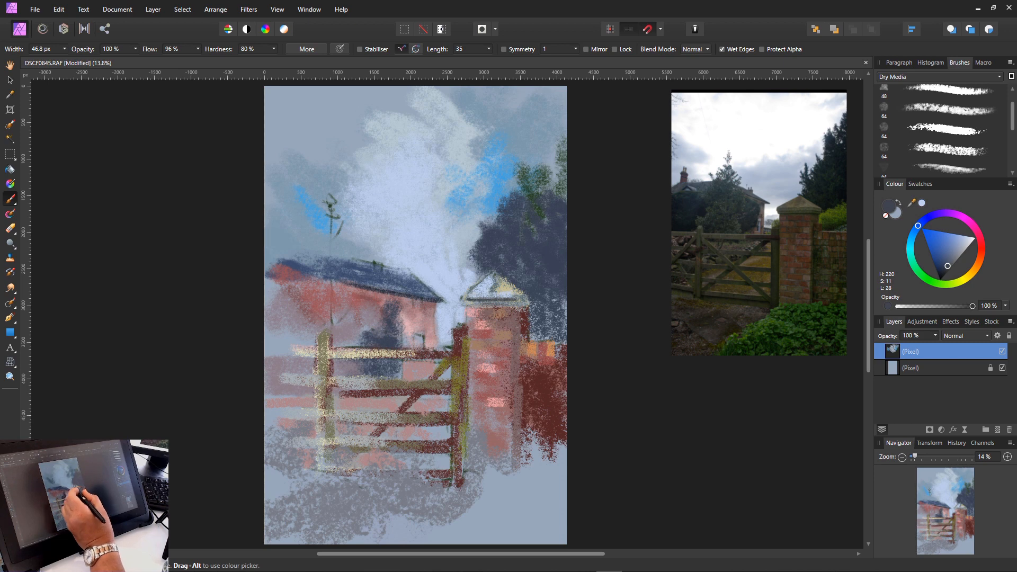
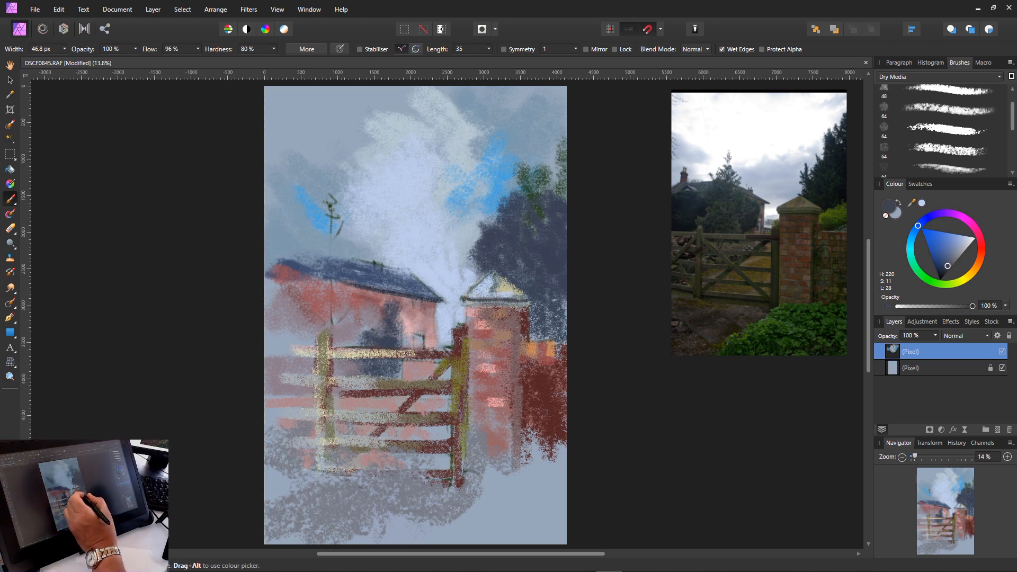
pyautogui.moveTo(472, 305)
pyautogui.mouseDown()
pyautogui.moveTo(516, 306)
pyautogui.moveTo(487, 306)
pyautogui.mouseUp()
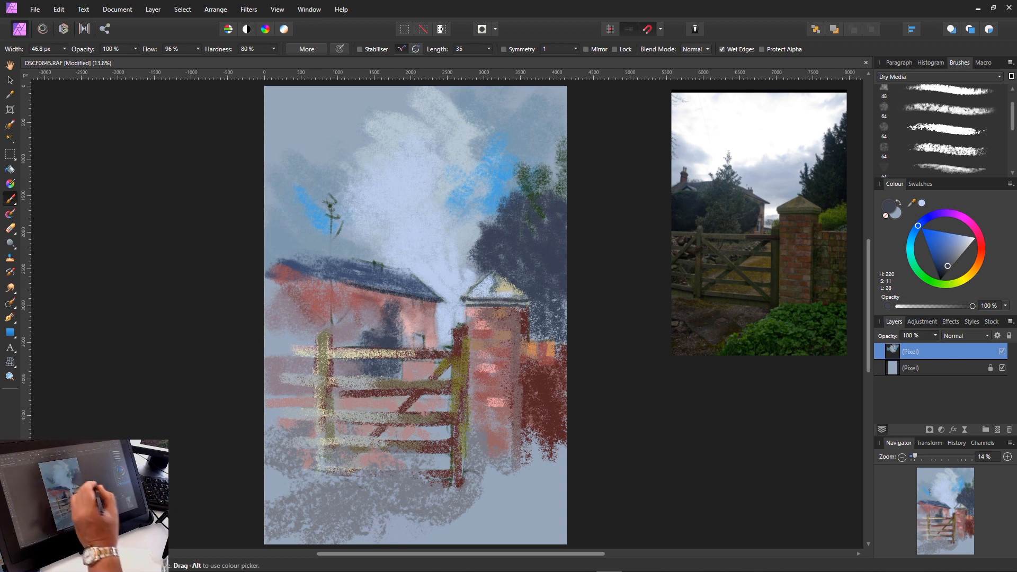
# - Increase the brush width to 94.2 px and shade both vertical edges of the brick pillar in the same dark blue-grey
pyautogui.press(']')
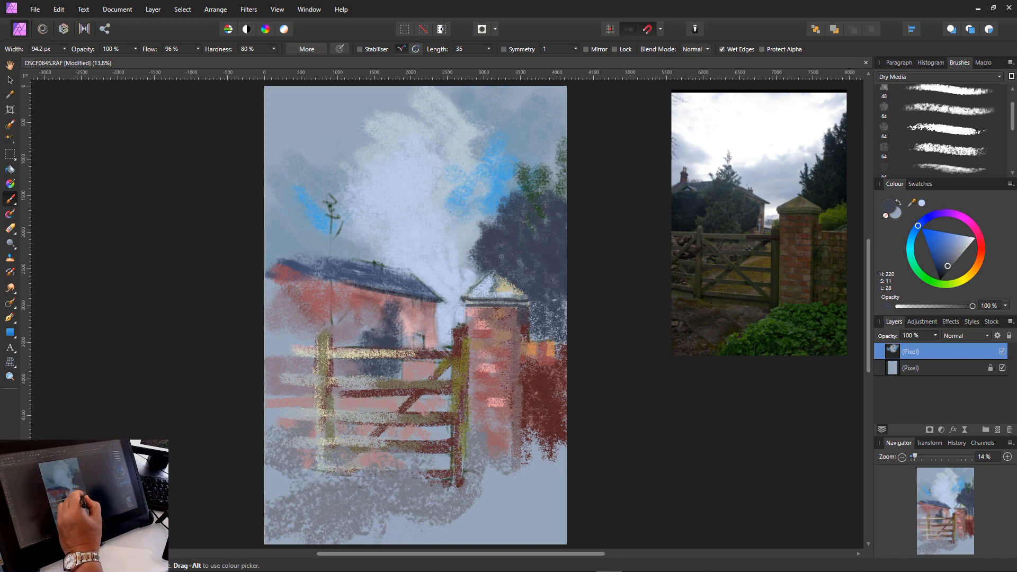
pyautogui.moveTo(522, 344); pyautogui.dragTo(520, 415)
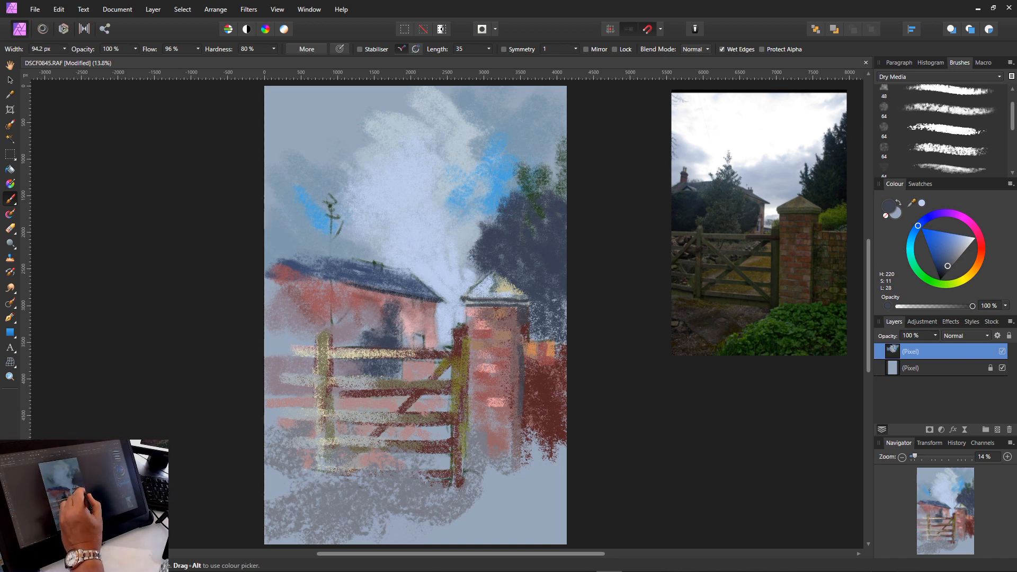
pyautogui.moveTo(526, 339); pyautogui.dragTo(524, 366)
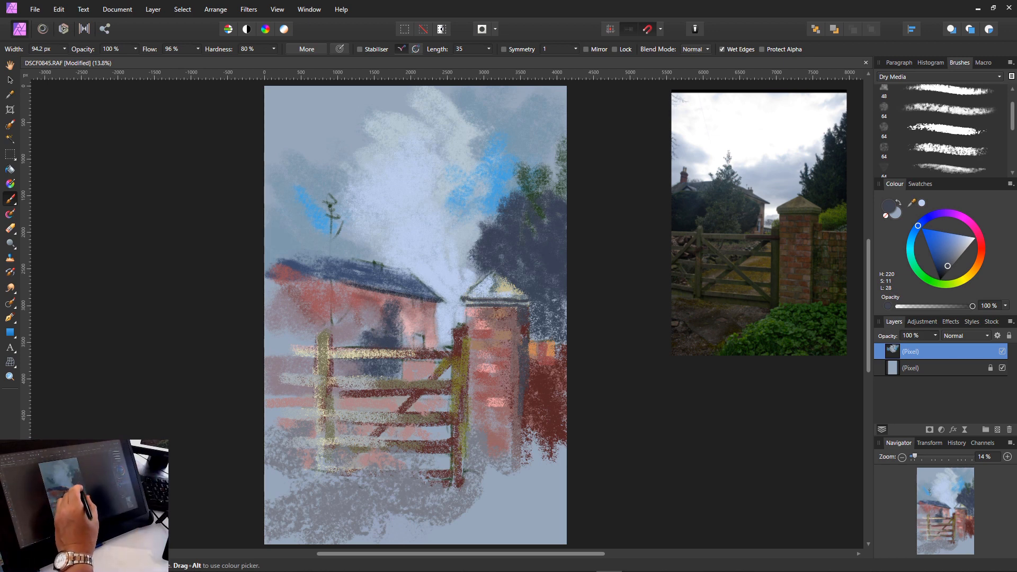
pyautogui.moveTo(464, 336); pyautogui.dragTo(464, 463)
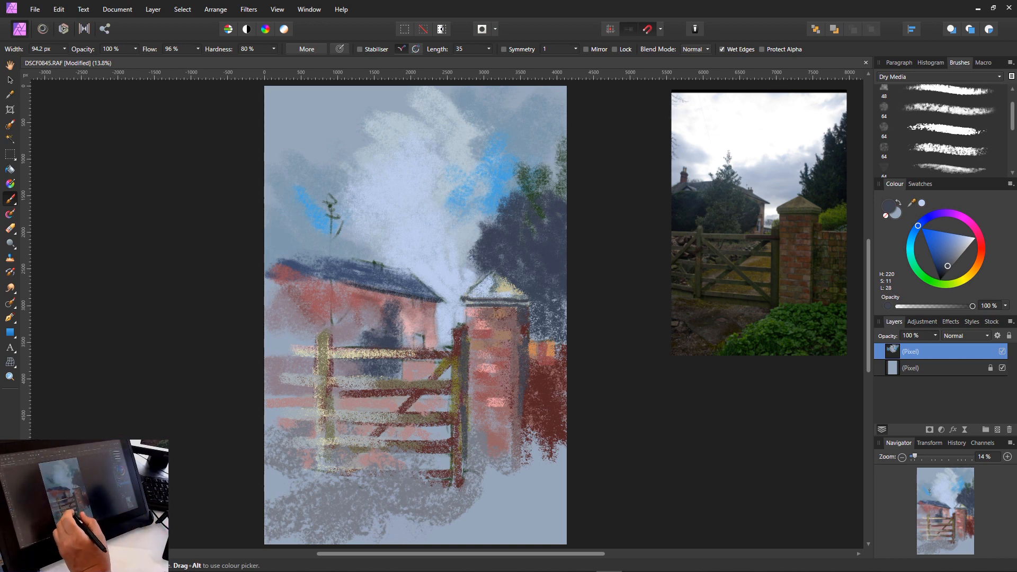
# - Add dark blue-grey patches between the gate's lower rails and paint a shadow line along the ground beneath the gate
pyautogui.moveTo(373, 425)
pyautogui.mouseDown()
pyautogui.moveTo(384, 406)
pyautogui.moveTo(421, 404)
pyautogui.moveTo(402, 396)
pyautogui.moveTo(403, 438)
pyautogui.moveTo(384, 435)
pyautogui.moveTo(400, 437)
pyautogui.mouseUp()
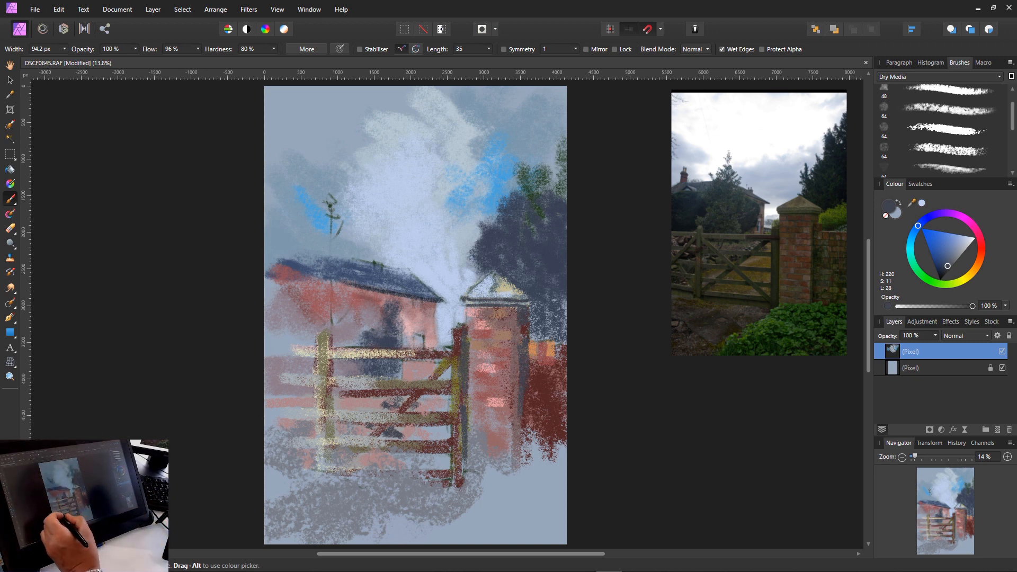
pyautogui.moveTo(339, 458)
pyautogui.mouseDown()
pyautogui.moveTo(349, 450)
pyautogui.moveTo(309, 467)
pyautogui.moveTo(282, 457)
pyautogui.moveTo(304, 483)
pyautogui.moveTo(269, 484)
pyautogui.mouseUp()
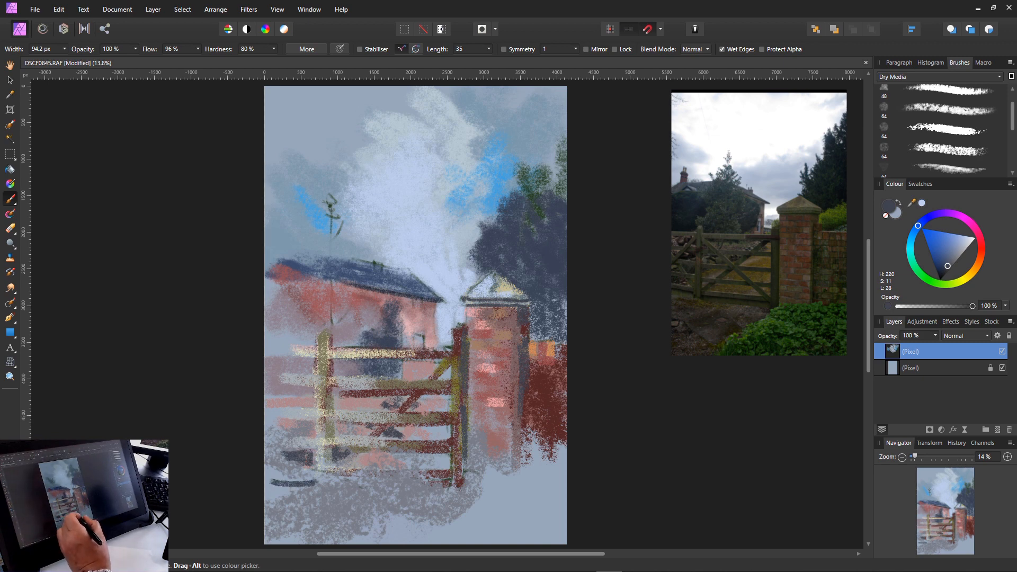
pyautogui.moveTo(431, 488); pyautogui.dragTo(336, 477)
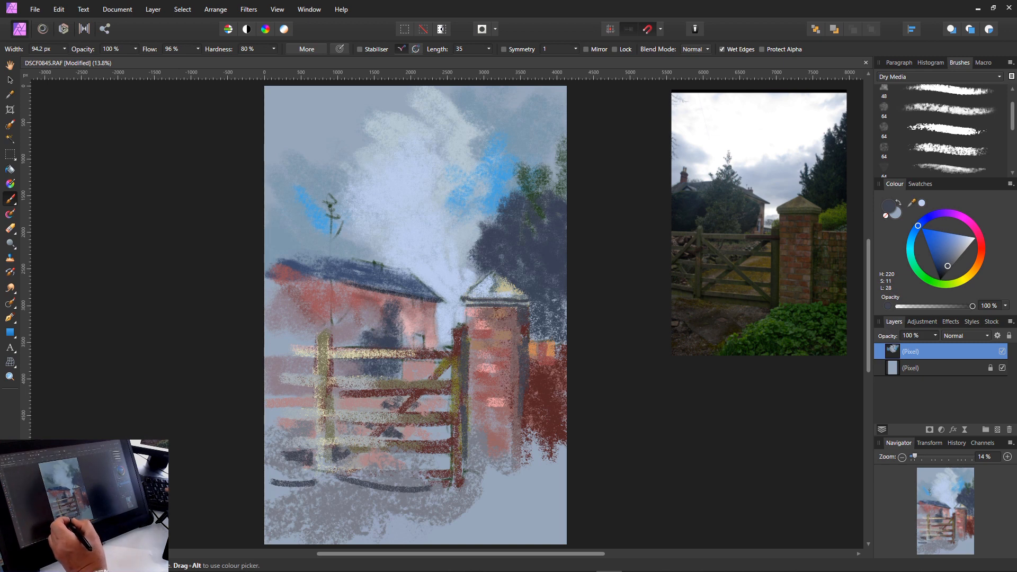
pyautogui.hotkey('ctrl', 'z')
pyautogui.moveTo(450, 487)
pyautogui.mouseDown()
pyautogui.moveTo(355, 483)
pyautogui.moveTo(415, 489)
pyautogui.mouseUp()
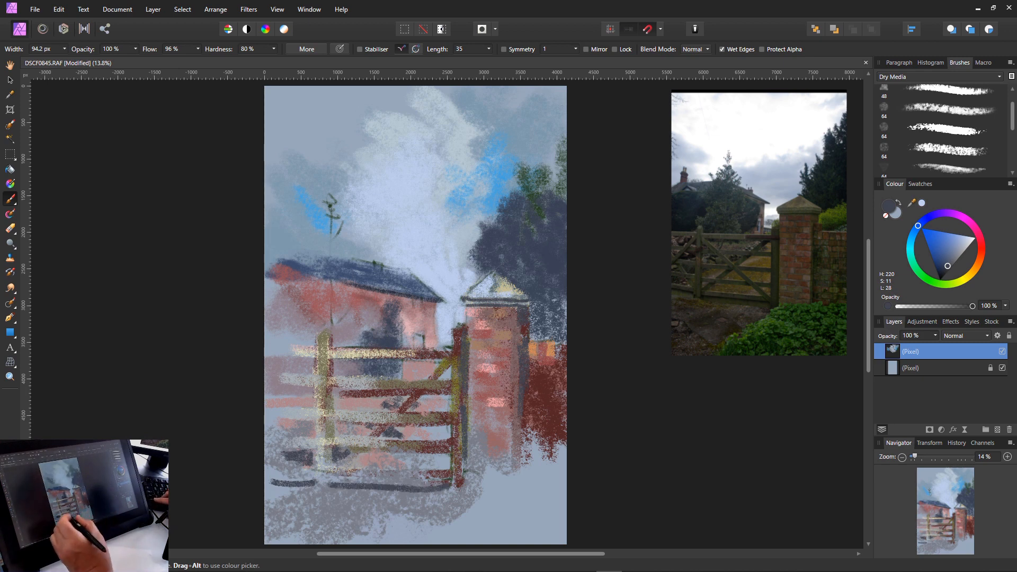
pyautogui.moveTo(316, 483); pyautogui.dragTo(329, 487)
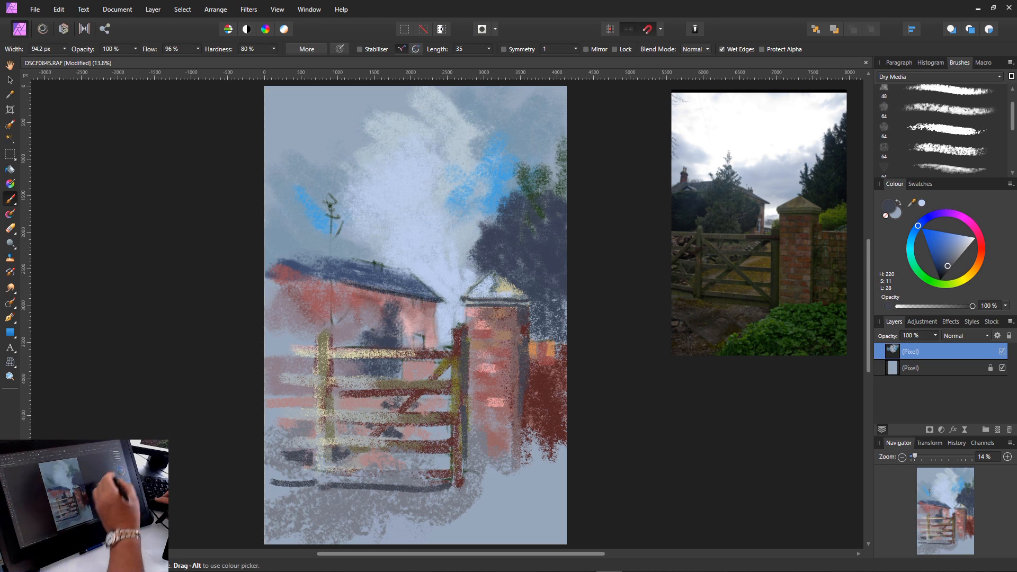
# - Add dark teal-green strokes (153, 49, 25) beneath the gate and between its lower rails with a 124.6 px brush
pyautogui.click(927, 279)
pyautogui.click(959, 252)
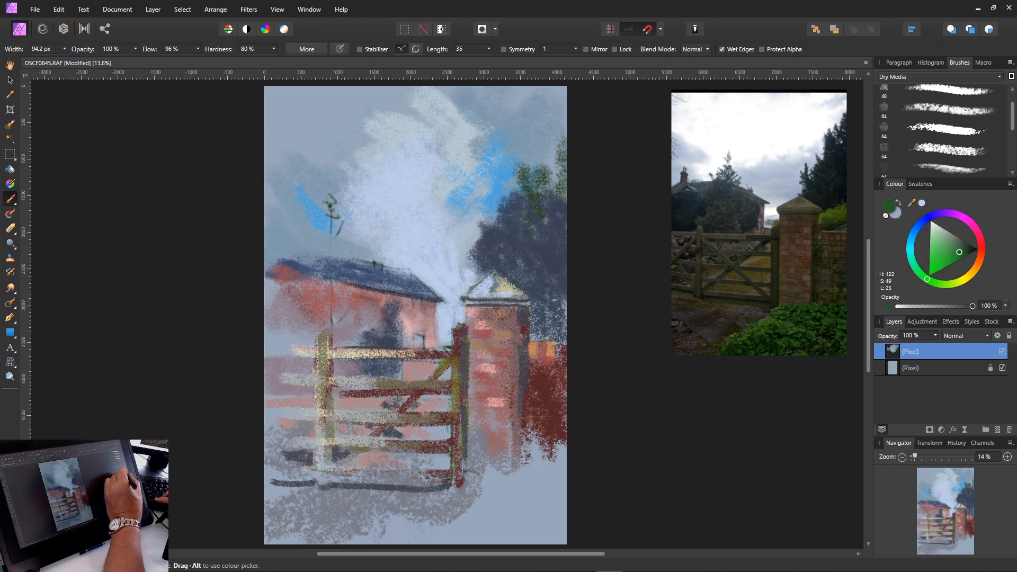
pyautogui.click(914, 264)
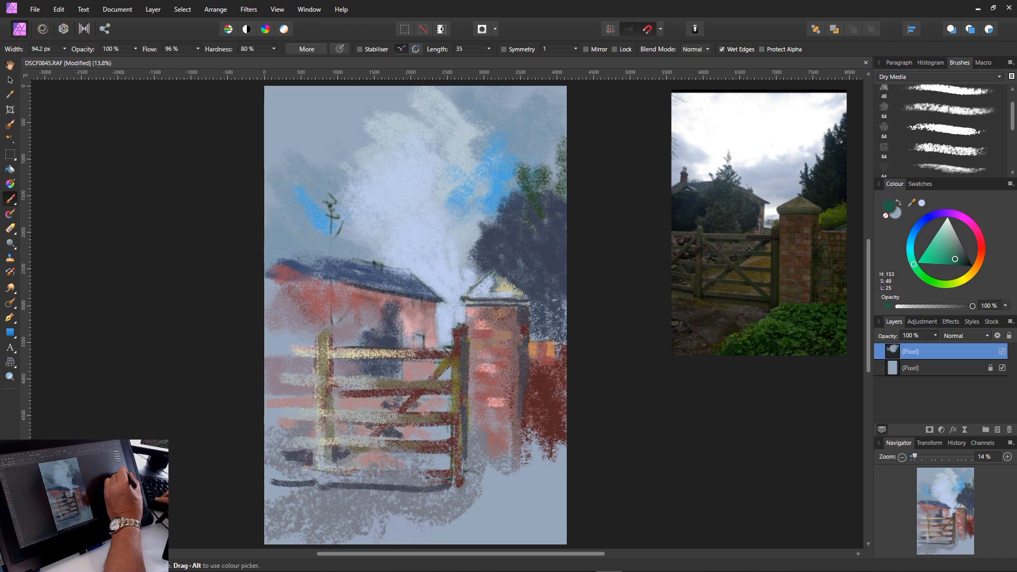
pyautogui.press(']')
pyautogui.press(']')
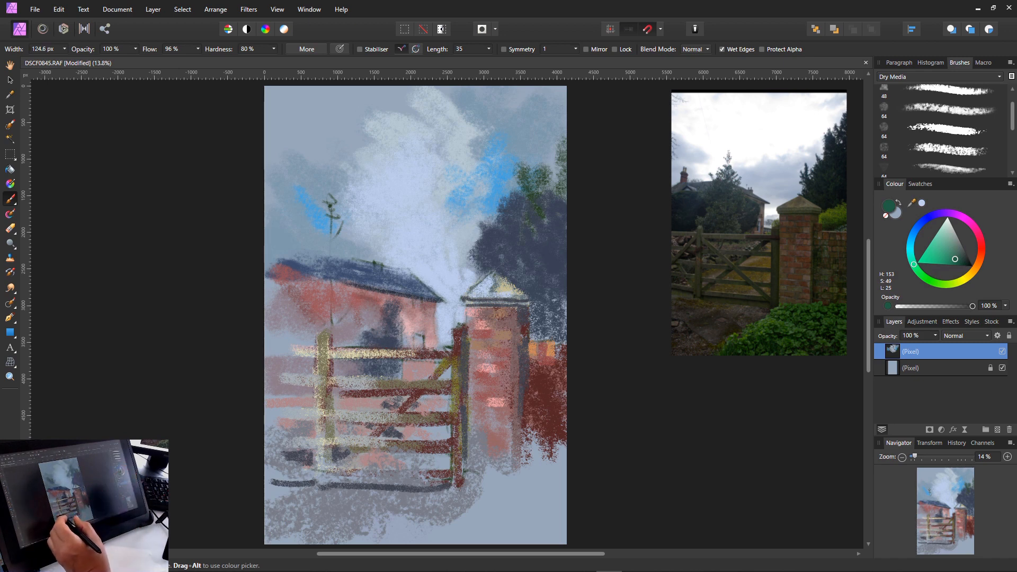
pyautogui.moveTo(358, 493)
pyautogui.mouseDown()
pyautogui.moveTo(317, 494)
pyautogui.moveTo(352, 502)
pyautogui.moveTo(386, 493)
pyautogui.moveTo(372, 465)
pyautogui.mouseUp()
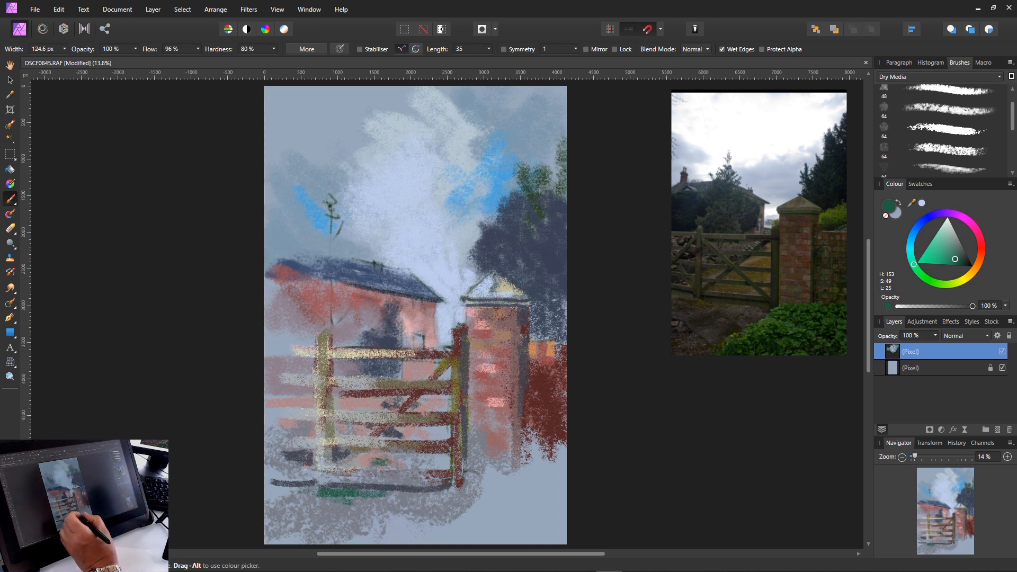
pyautogui.moveTo(450, 456); pyautogui.dragTo(405, 466)
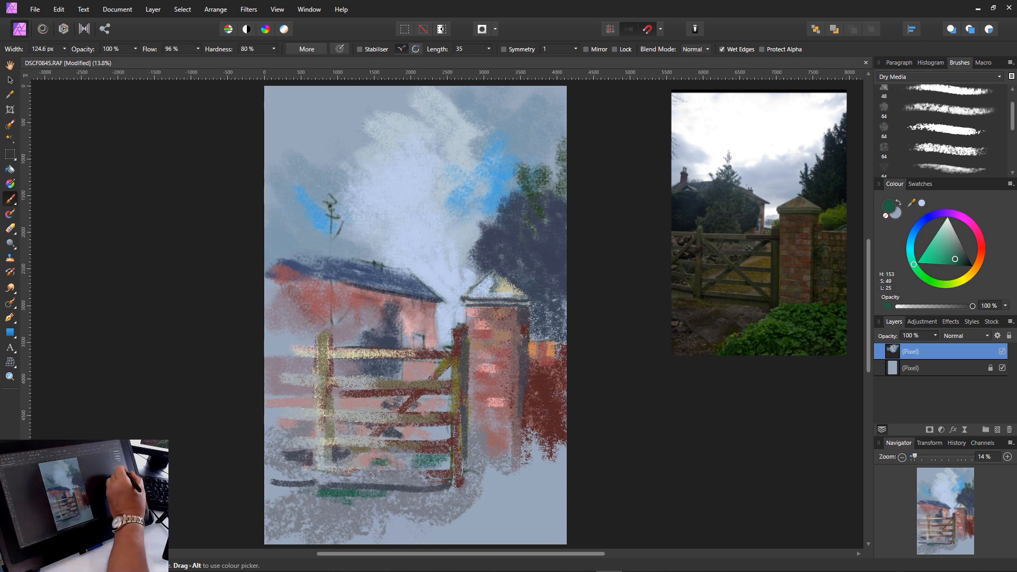
# - Paint grass in olive green (hue 86, saturation 60, lightness 27) below the gate and between its lower rails
pyautogui.click(927, 279)
pyautogui.click(948, 285)
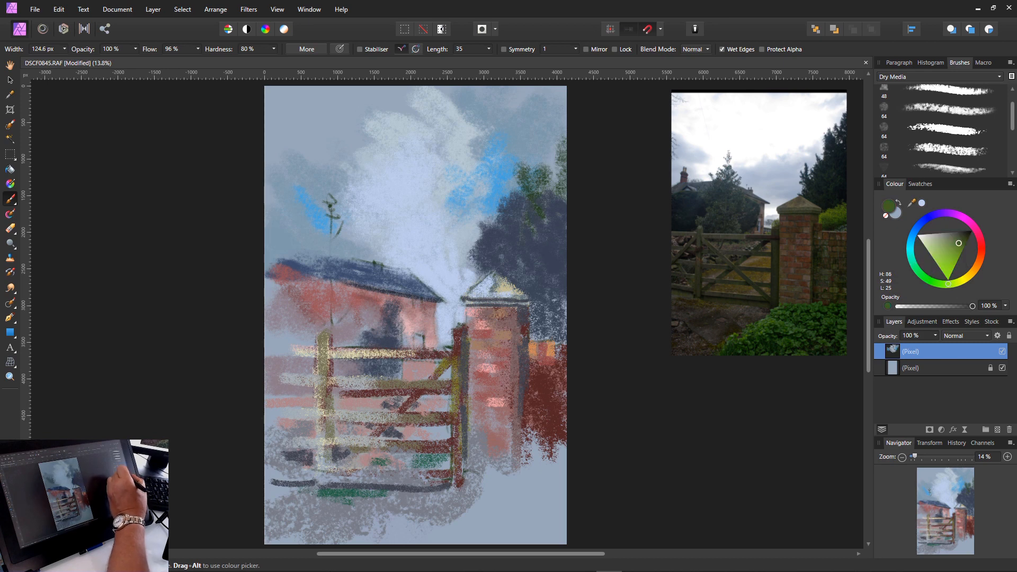
pyautogui.click(930, 241)
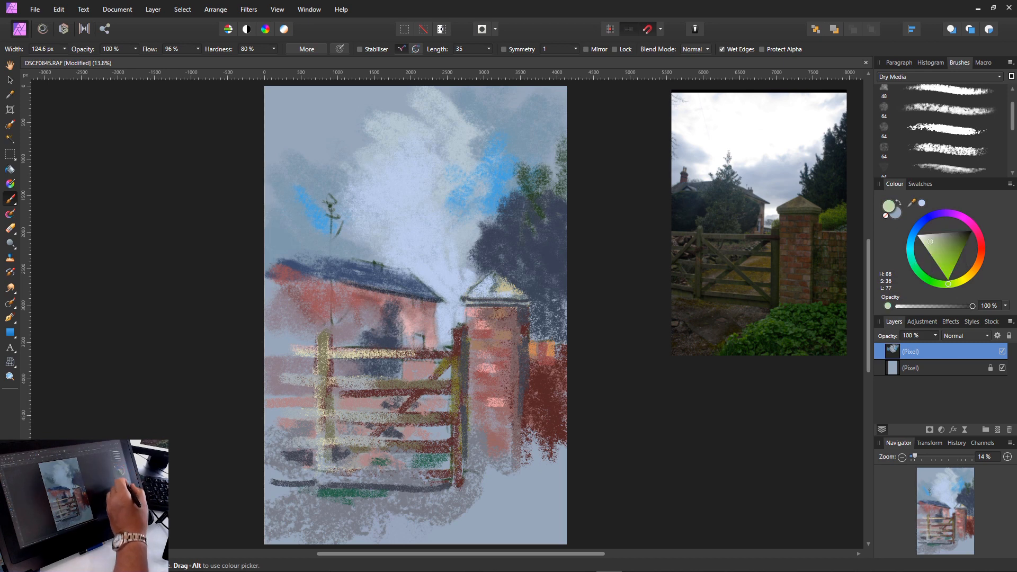
pyautogui.moveTo(930, 241); pyautogui.dragTo(959, 247)
pyautogui.moveTo(340, 492)
pyautogui.mouseDown()
pyautogui.moveTo(400, 496)
pyautogui.moveTo(361, 507)
pyautogui.moveTo(295, 497)
pyautogui.moveTo(305, 507)
pyautogui.mouseUp()
pyautogui.moveTo(389, 465)
pyautogui.mouseDown()
pyautogui.moveTo(416, 465)
pyautogui.moveTo(447, 435)
pyautogui.moveTo(449, 408)
pyautogui.moveTo(389, 439)
pyautogui.moveTo(377, 463)
pyautogui.moveTo(352, 466)
pyautogui.mouseUp()
pyautogui.moveTo(415, 495); pyautogui.dragTo(309, 517)
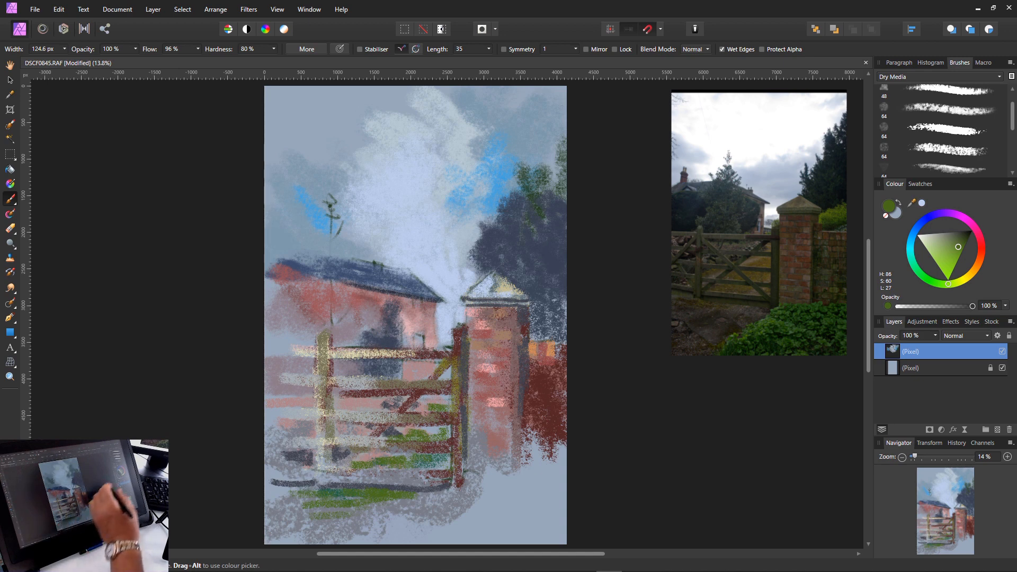
# - Highlight the grass below and behind the gate in light green (86, 40, 66) with a 164.8 px brush
pyautogui.click(936, 247)
pyautogui.press(']')
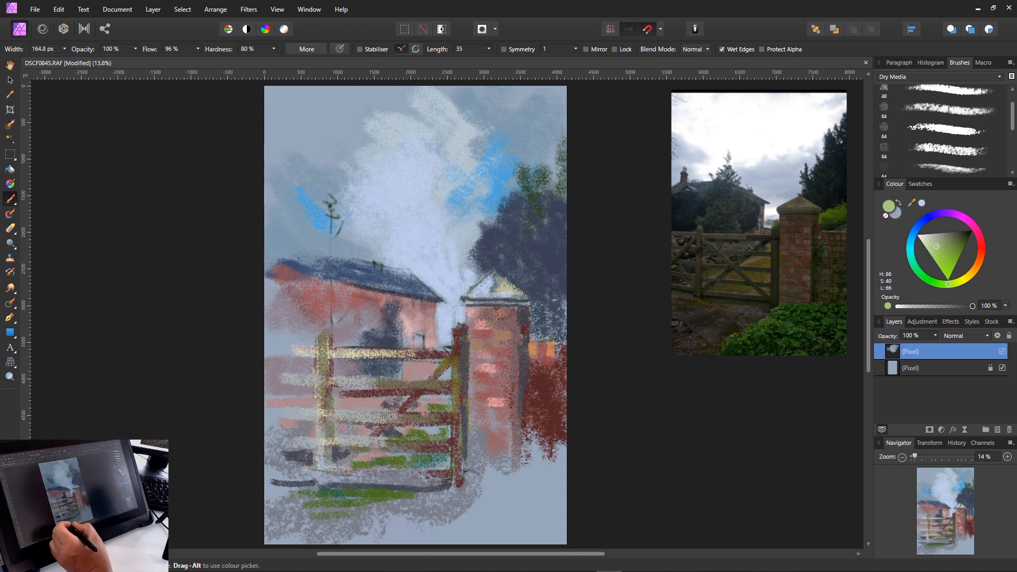
pyautogui.moveTo(353, 499)
pyautogui.mouseDown()
pyautogui.moveTo(332, 501)
pyautogui.moveTo(357, 498)
pyautogui.moveTo(341, 496)
pyautogui.moveTo(335, 511)
pyautogui.mouseUp()
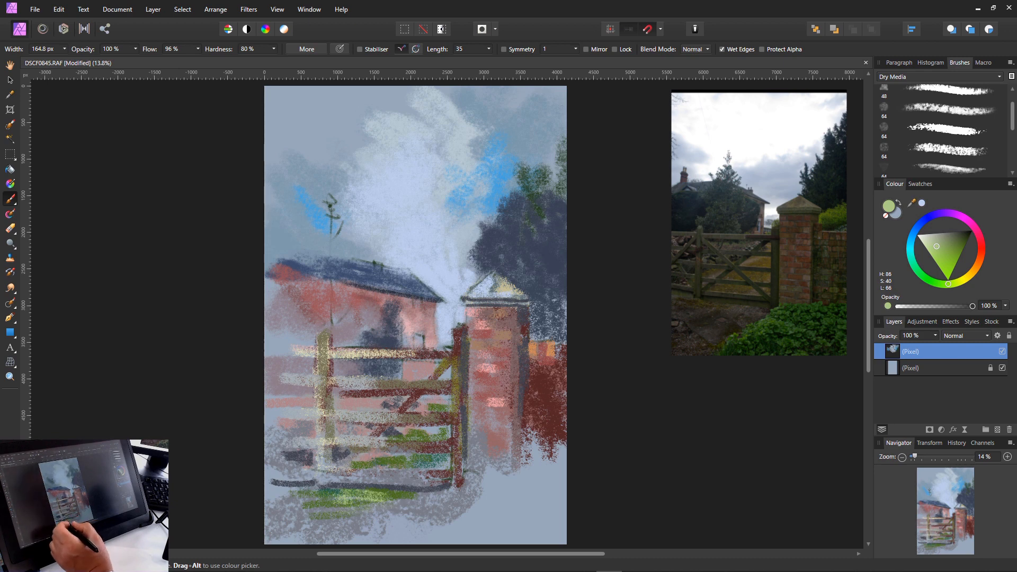
pyautogui.moveTo(410, 460)
pyautogui.mouseDown()
pyautogui.moveTo(371, 461)
pyautogui.moveTo(411, 464)
pyautogui.moveTo(394, 437)
pyautogui.mouseUp()
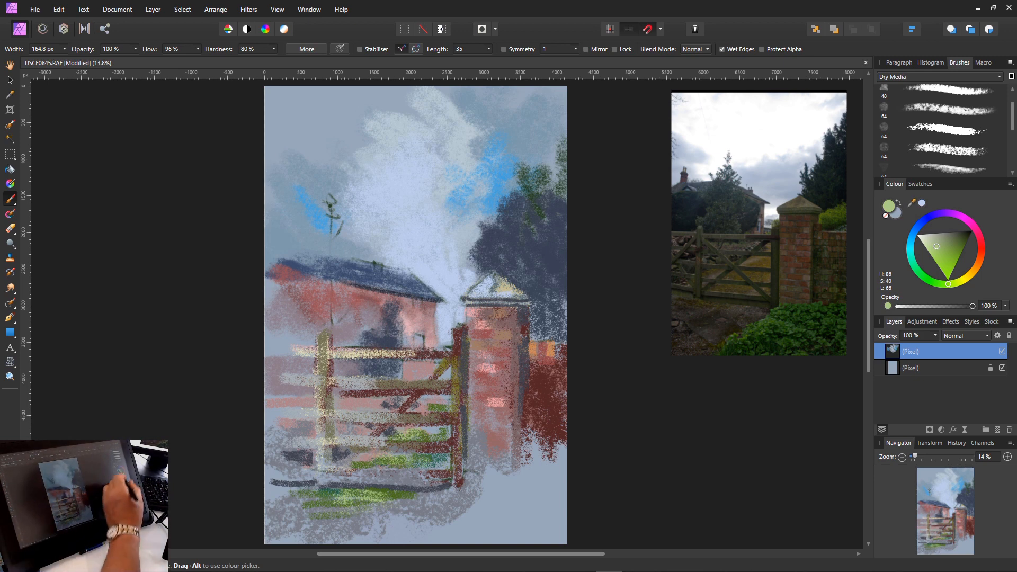
# - Dab pale green highlights at the foot of the brick pillar
pyautogui.click(928, 241)
pyautogui.moveTo(488, 468)
pyautogui.mouseDown()
pyautogui.moveTo(510, 492)
pyautogui.moveTo(501, 474)
pyautogui.mouseUp()
pyautogui.moveTo(495, 447)
pyautogui.mouseDown()
pyautogui.moveTo(507, 466)
pyautogui.moveTo(518, 463)
pyautogui.moveTo(563, 444)
pyautogui.moveTo(542, 448)
pyautogui.moveTo(563, 422)
pyautogui.moveTo(565, 430)
pyautogui.moveTo(521, 442)
pyautogui.moveTo(522, 464)
pyautogui.moveTo(478, 494)
pyautogui.moveTo(488, 471)
pyautogui.mouseUp()
# - Block in the foreground foliage around the pillar's foot in mid green (86, 41, 54) with a 331.4 px brush
pyautogui.click(943, 250)
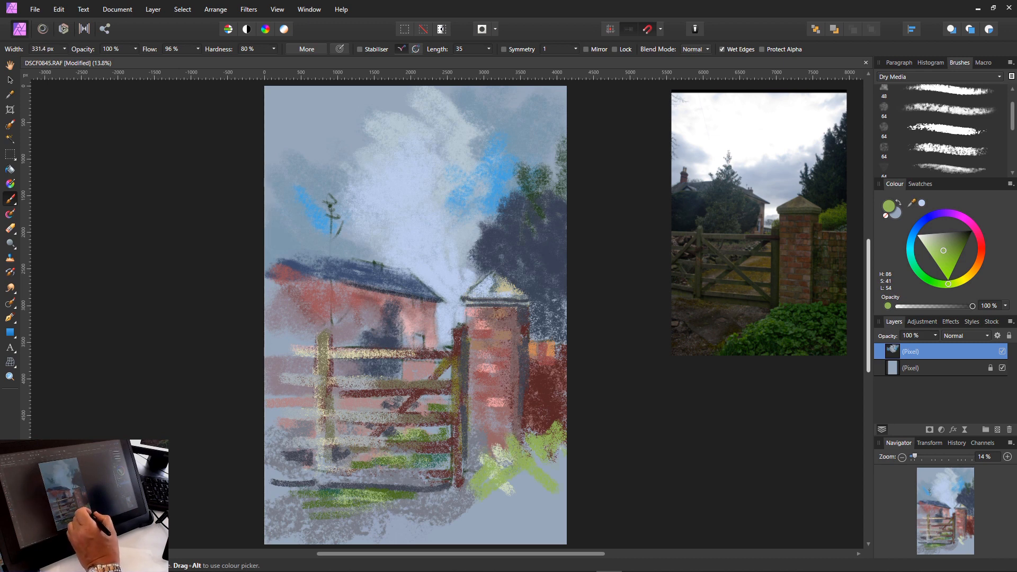
pyautogui.moveTo(464, 497); pyautogui.dragTo(478, 451)
pyautogui.moveTo(437, 499); pyautogui.dragTo(464, 467)
pyautogui.moveTo(455, 509)
pyautogui.mouseDown()
pyautogui.moveTo(474, 494)
pyautogui.moveTo(455, 494)
pyautogui.mouseUp()
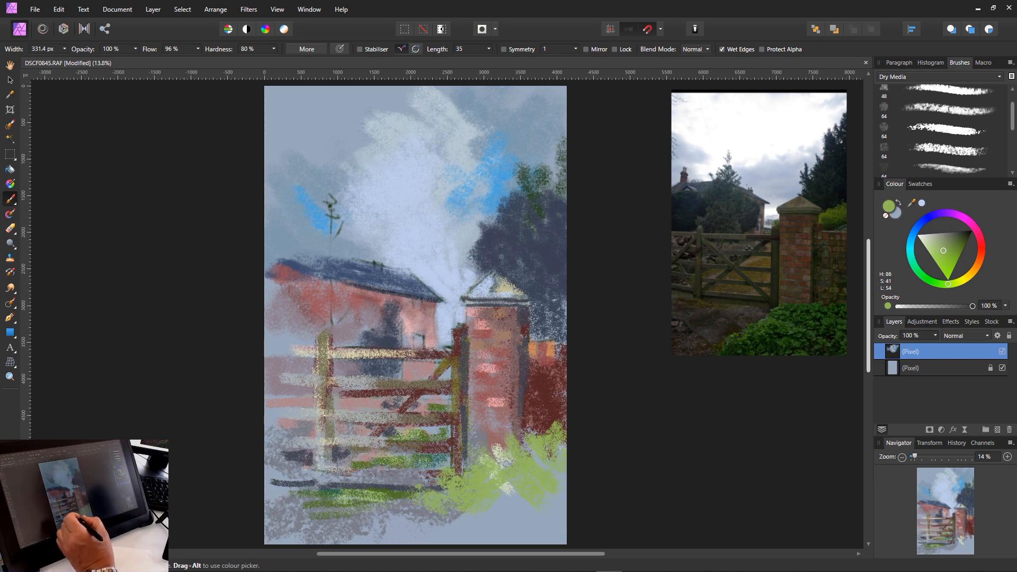
pyautogui.moveTo(406, 524); pyautogui.dragTo(438, 487)
pyautogui.moveTo(363, 536); pyautogui.dragTo(385, 522)
pyautogui.moveTo(493, 470); pyautogui.dragTo(525, 531)
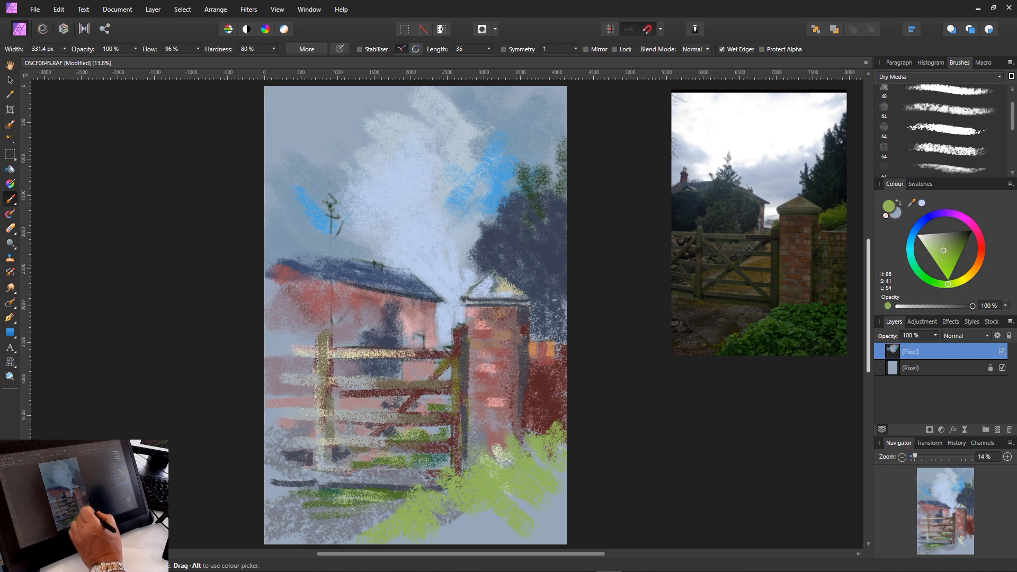
# - Shade the foreground foliage with diagonal strokes of dark green (hue 86, saturation 65, lightness 17)
pyautogui.click(963, 242)
pyautogui.moveTo(493, 475)
pyautogui.mouseDown()
pyautogui.moveTo(521, 520)
pyautogui.moveTo(544, 507)
pyautogui.moveTo(561, 458)
pyautogui.moveTo(550, 436)
pyautogui.moveTo(562, 519)
pyautogui.moveTo(473, 507)
pyautogui.moveTo(456, 540)
pyautogui.mouseUp()
pyautogui.moveTo(461, 500)
pyautogui.mouseDown()
pyautogui.moveTo(403, 540)
pyautogui.moveTo(410, 543)
pyautogui.mouseUp()
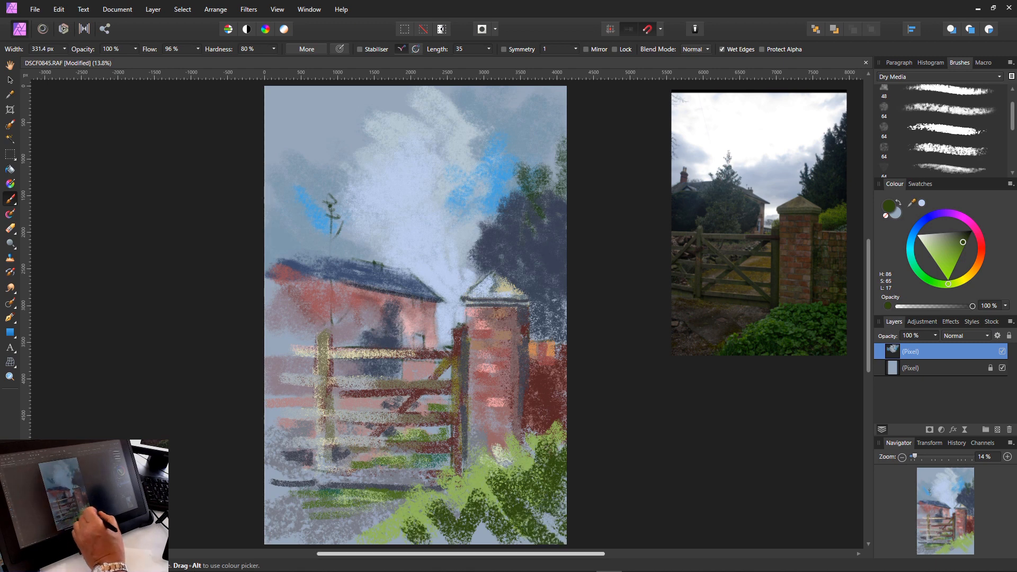
# - Deepen the foliage shadows with navy blue strokes (231, 65, 17), reducing the brush width to 281.7 px
pyautogui.click(922, 220)
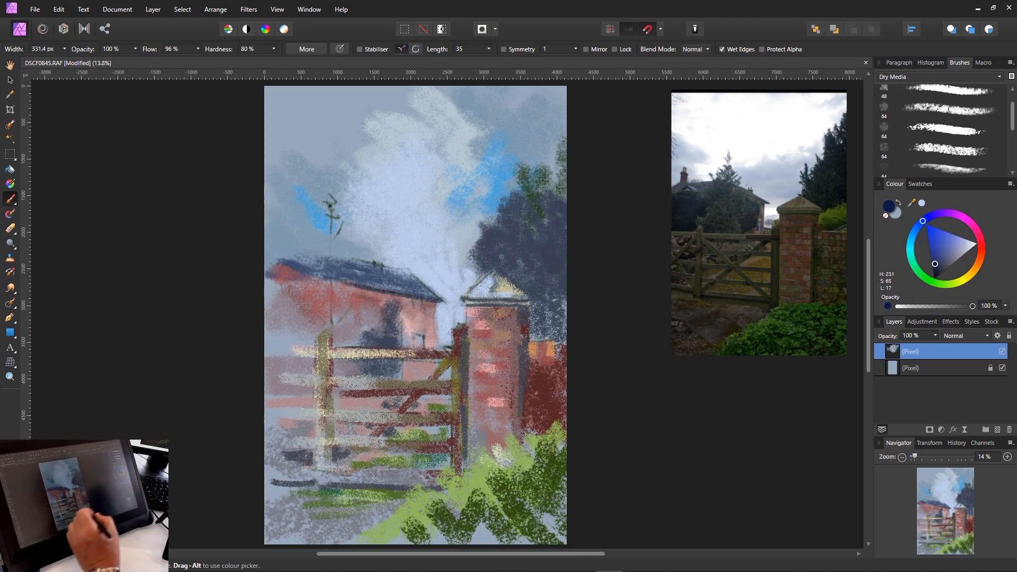
pyautogui.moveTo(514, 471)
pyautogui.mouseDown()
pyautogui.moveTo(551, 521)
pyautogui.moveTo(564, 453)
pyautogui.moveTo(477, 519)
pyautogui.moveTo(486, 527)
pyautogui.mouseUp()
pyautogui.moveTo(444, 505)
pyautogui.mouseDown()
pyautogui.moveTo(456, 515)
pyautogui.moveTo(452, 536)
pyautogui.moveTo(415, 540)
pyautogui.mouseUp()
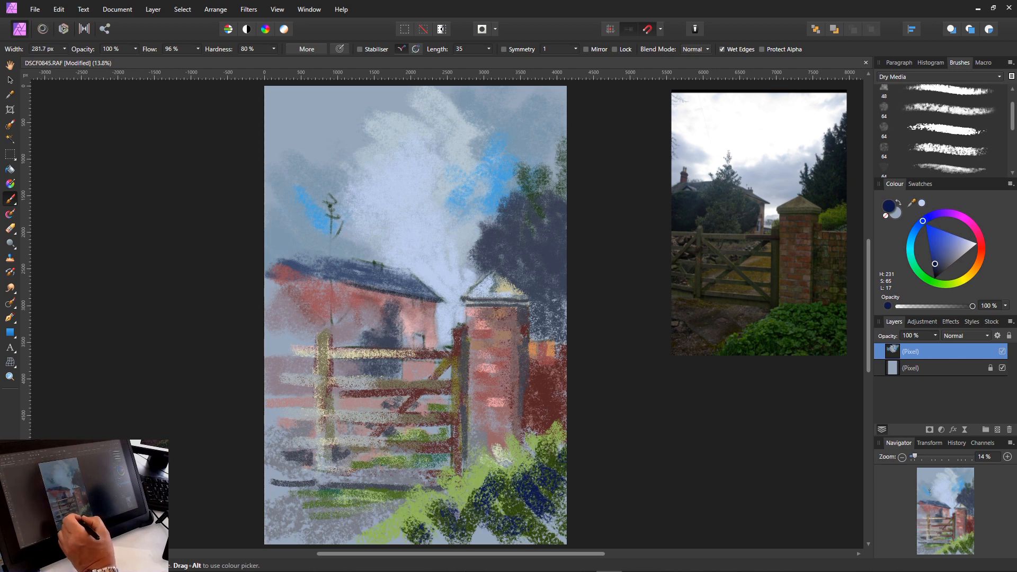
pyautogui.moveTo(503, 496)
pyautogui.mouseDown()
pyautogui.moveTo(483, 526)
pyautogui.moveTo(483, 517)
pyautogui.mouseUp()
# - Sample a grey-green from the foliage and stroke it over the dark foreground foliage, reducing the brush width to 140.5 px
pyautogui.keyDown('alt'); pyautogui.click(422, 526); pyautogui.keyUp('alt')
pyautogui.press('[')
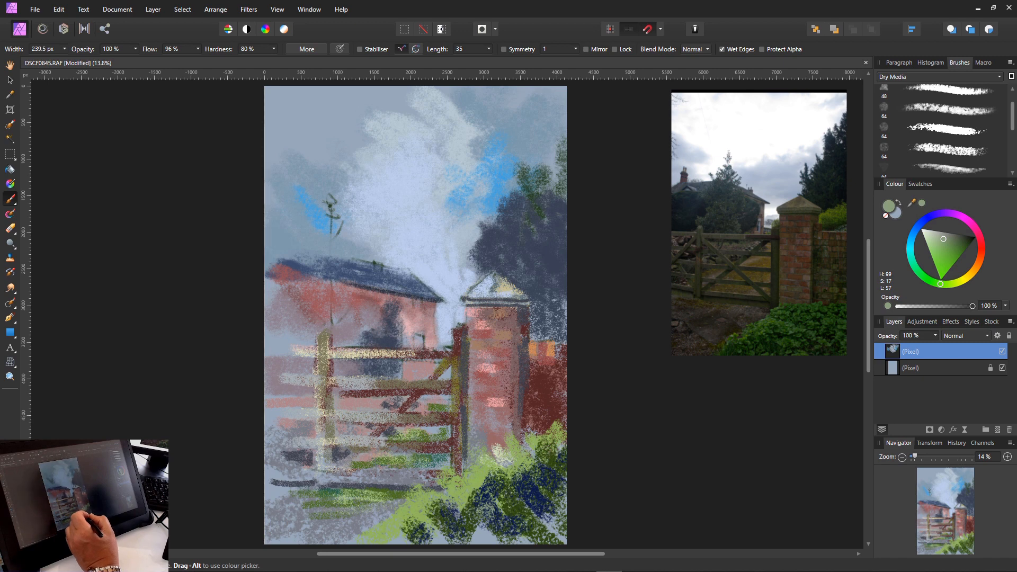
pyautogui.moveTo(525, 481)
pyautogui.mouseDown()
pyautogui.moveTo(514, 505)
pyautogui.moveTo(546, 514)
pyautogui.mouseUp()
pyautogui.moveTo(485, 495); pyautogui.dragTo(471, 517)
pyautogui.moveTo(490, 475)
pyautogui.mouseDown()
pyautogui.moveTo(484, 499)
pyautogui.moveTo(441, 523)
pyautogui.mouseUp()
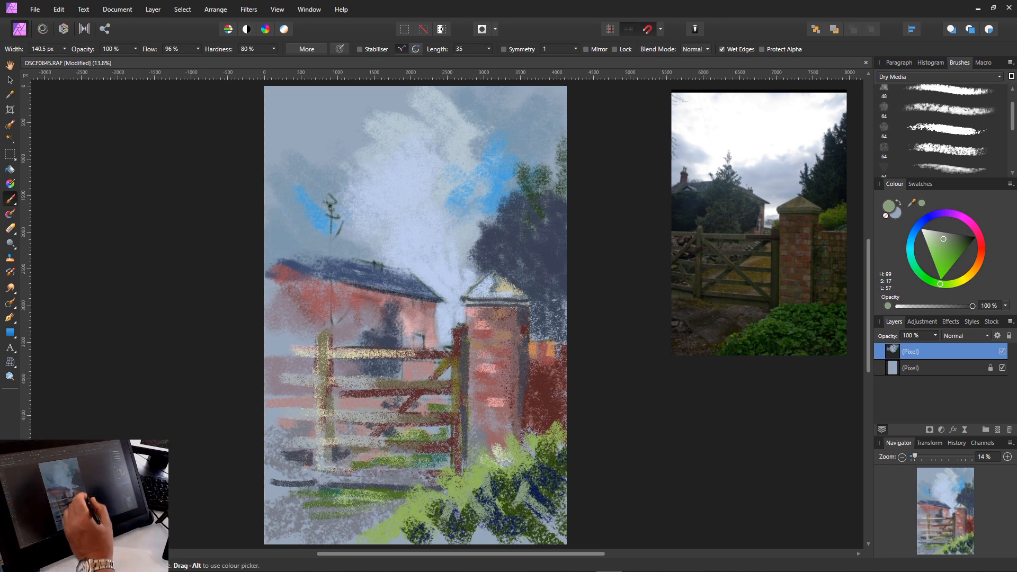
pyautogui.press('alt')
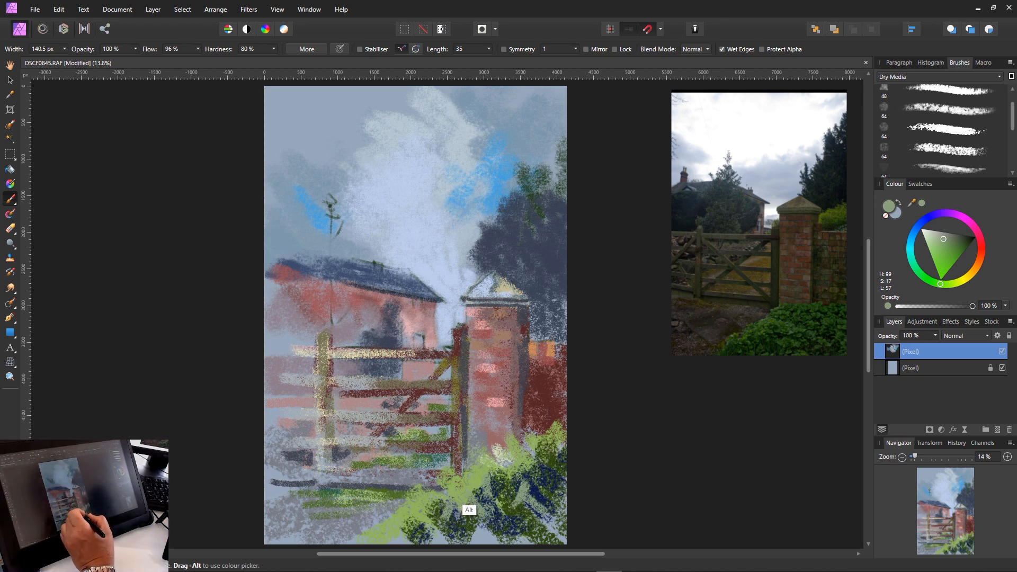
# - Sample light green from the foliage and paint the bush above the wall beside the pillar, shifting the hue to 72
pyautogui.keyDown('alt'); pyautogui.click(461, 499); pyautogui.keyUp('alt')
pyautogui.moveTo(541, 307)
pyautogui.mouseDown()
pyautogui.moveTo(542, 322)
pyautogui.moveTo(557, 326)
pyautogui.moveTo(534, 337)
pyautogui.mouseUp()
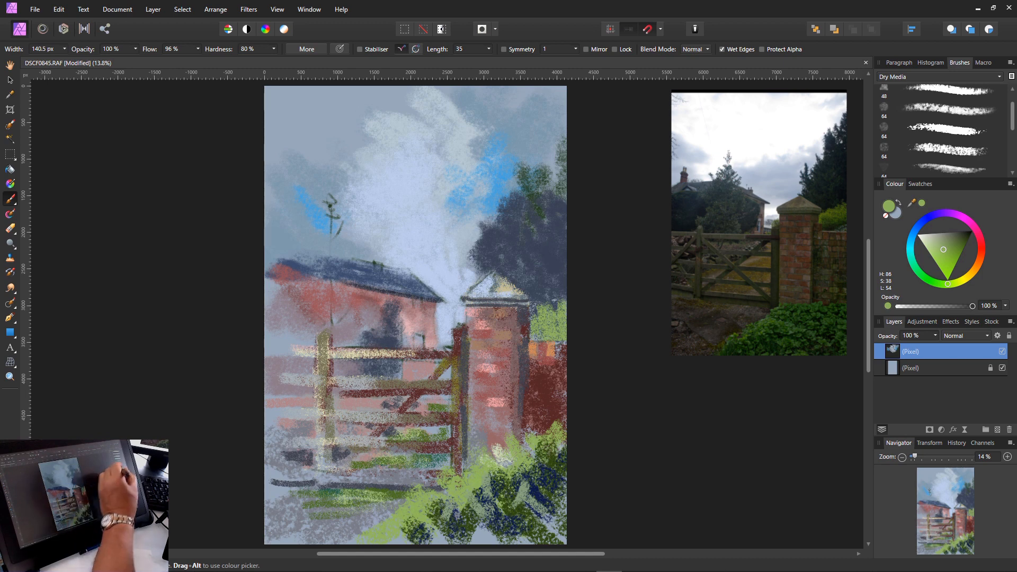
pyautogui.click(957, 282)
pyautogui.moveTo(537, 314)
pyautogui.mouseDown()
pyautogui.moveTo(540, 333)
pyautogui.moveTo(547, 324)
pyautogui.moveTo(534, 331)
pyautogui.moveTo(549, 323)
pyautogui.mouseUp()
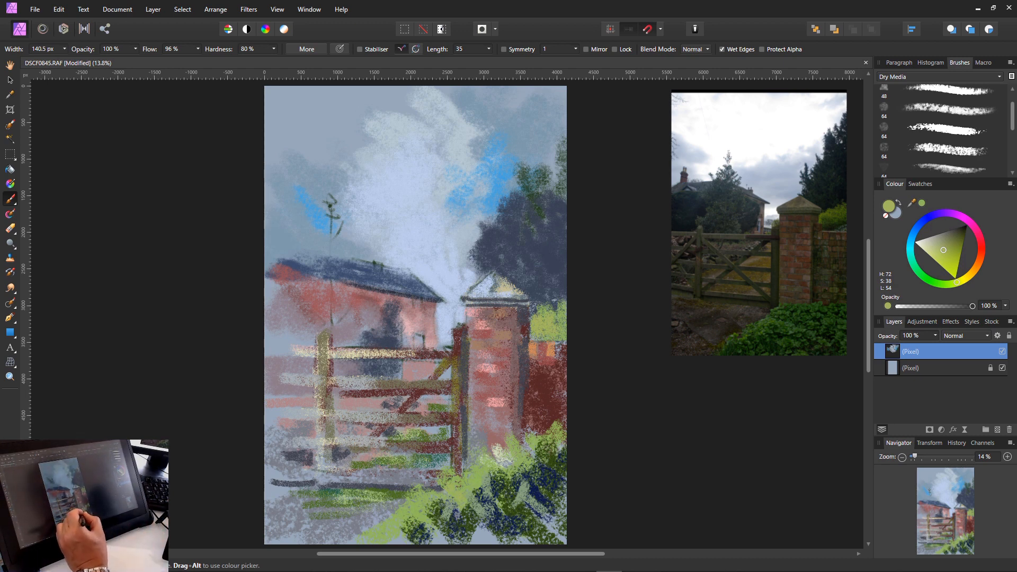
# - Add yellow-green accents to the foreground foliage, shifting the brush colour to yellow (hue 60, saturation 38, lightness 54)
pyautogui.moveTo(439, 479); pyautogui.dragTo(432, 501)
pyautogui.moveTo(957, 282); pyautogui.dragTo(963, 280)
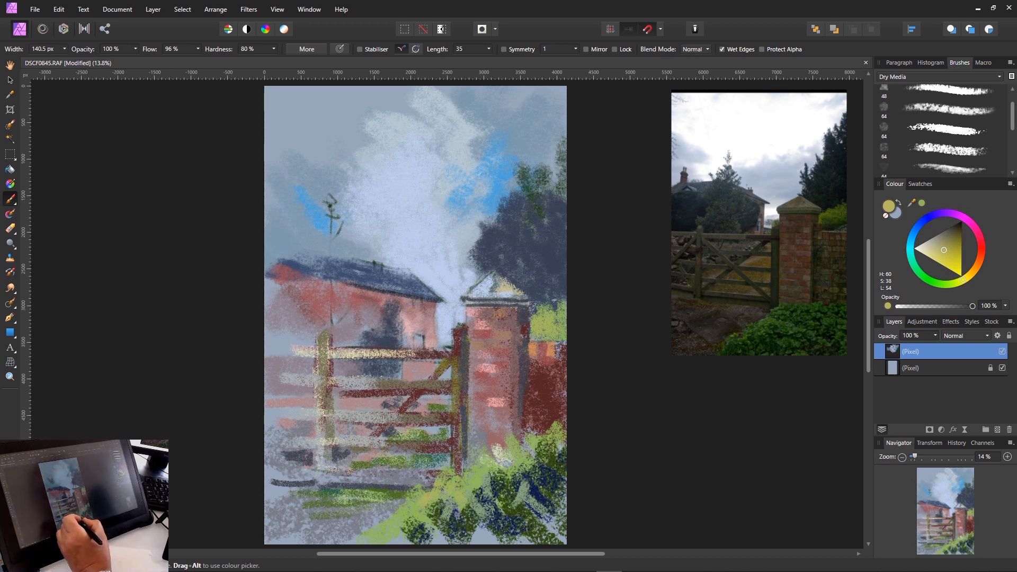
pyautogui.click(454, 507)
pyautogui.moveTo(435, 505); pyautogui.dragTo(478, 493)
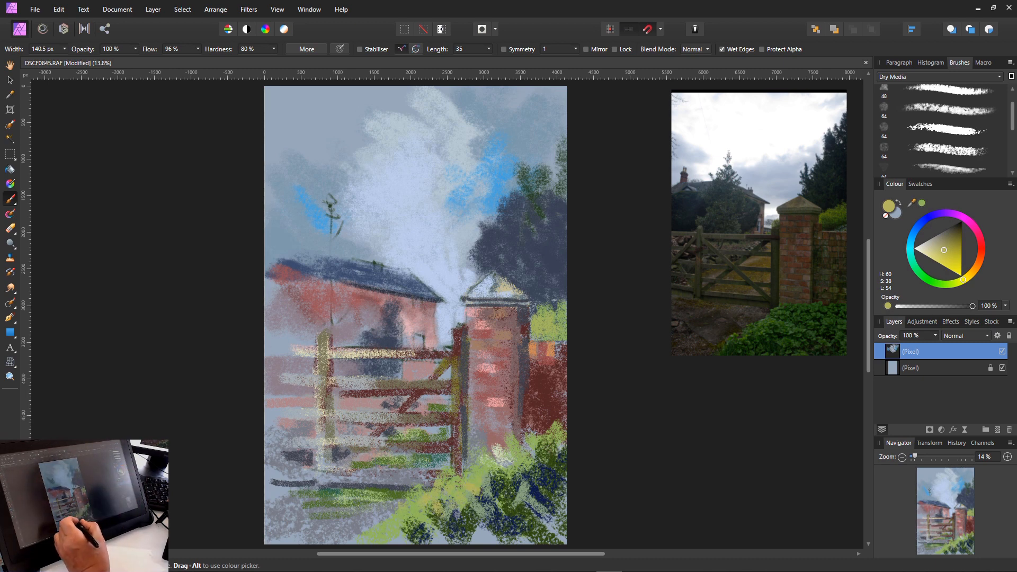
pyautogui.click(396, 509)
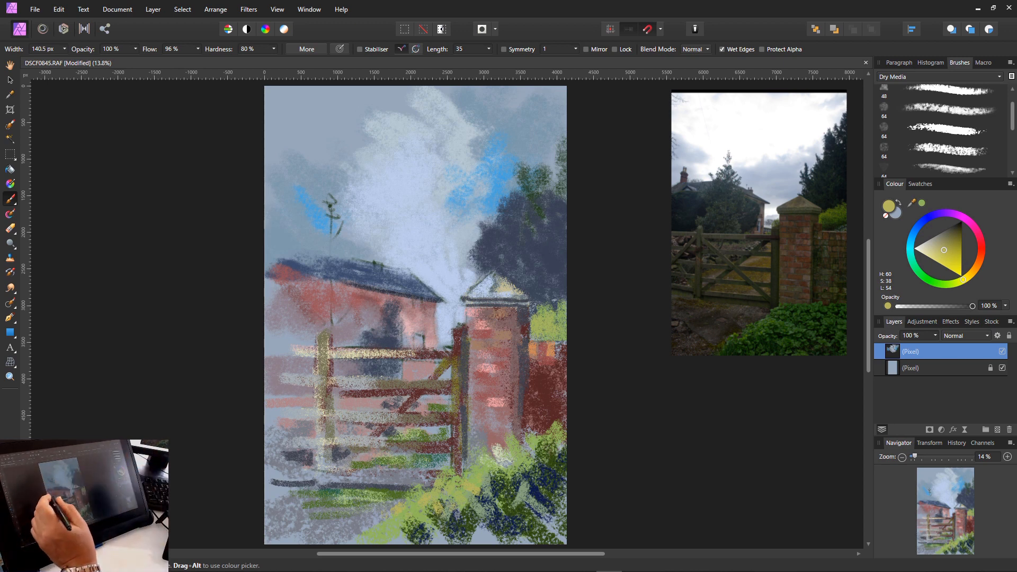
# - Stroke the same yellow over the grass behind the lower gate bars and beneath the gate
pyautogui.moveTo(430, 437)
pyautogui.mouseDown()
pyautogui.moveTo(439, 437)
pyautogui.moveTo(415, 456)
pyautogui.mouseUp()
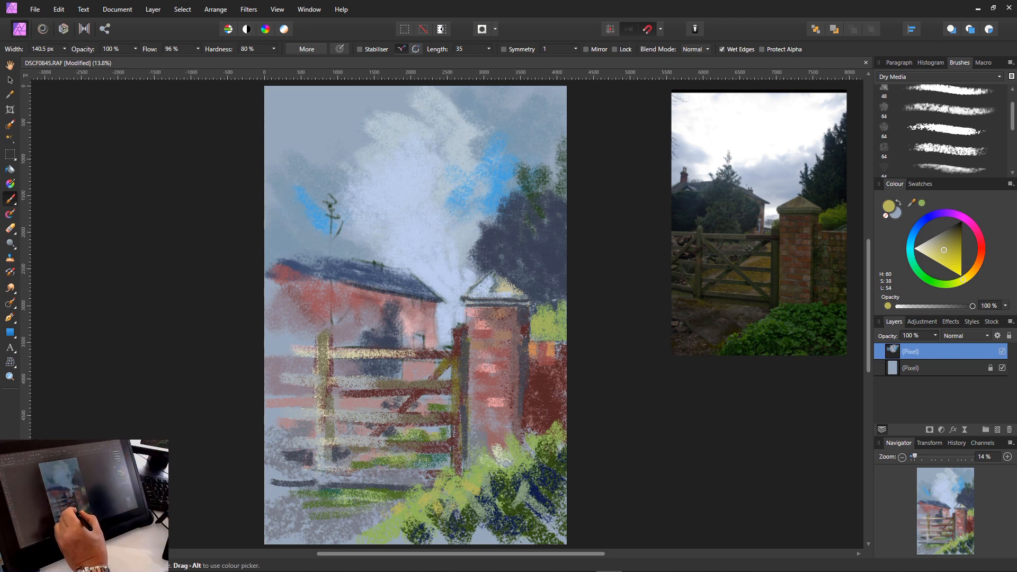
pyautogui.click(394, 464)
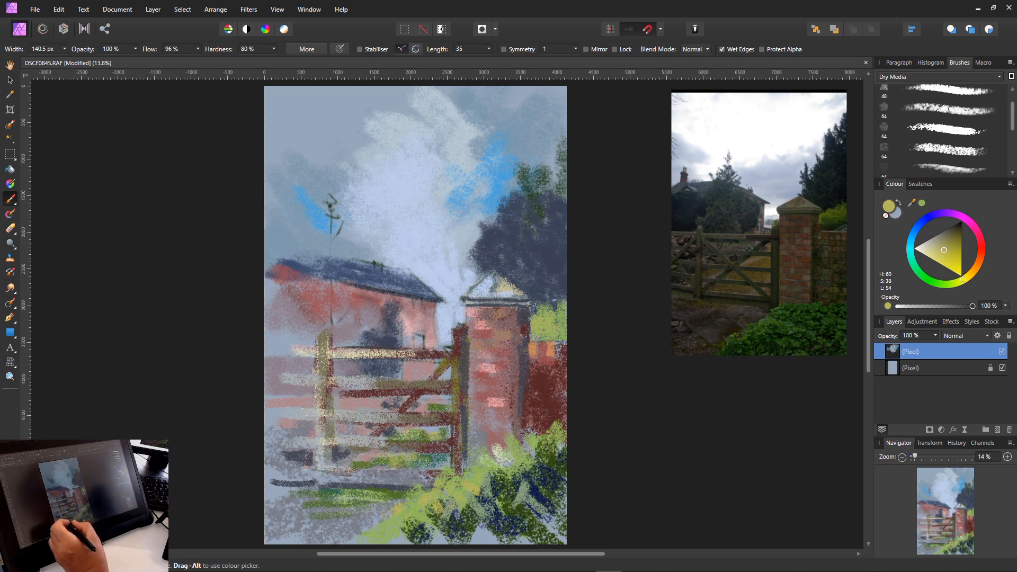
pyautogui.moveTo(323, 496); pyautogui.dragTo(344, 496)
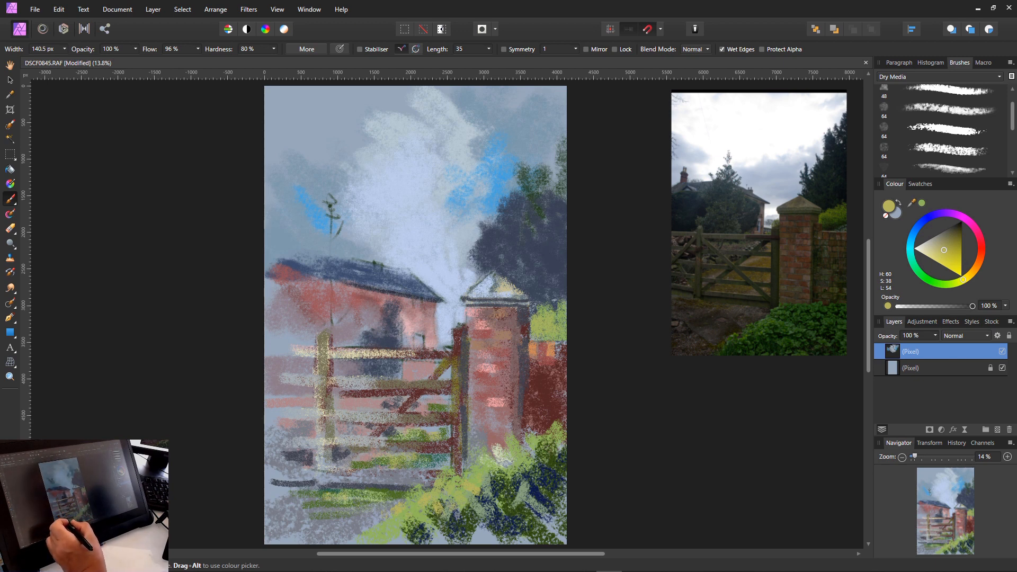
pyautogui.moveTo(329, 483)
pyautogui.mouseDown()
pyautogui.moveTo(331, 495)
pyautogui.moveTo(320, 489)
pyautogui.moveTo(366, 492)
pyautogui.moveTo(282, 490)
pyautogui.mouseUp()
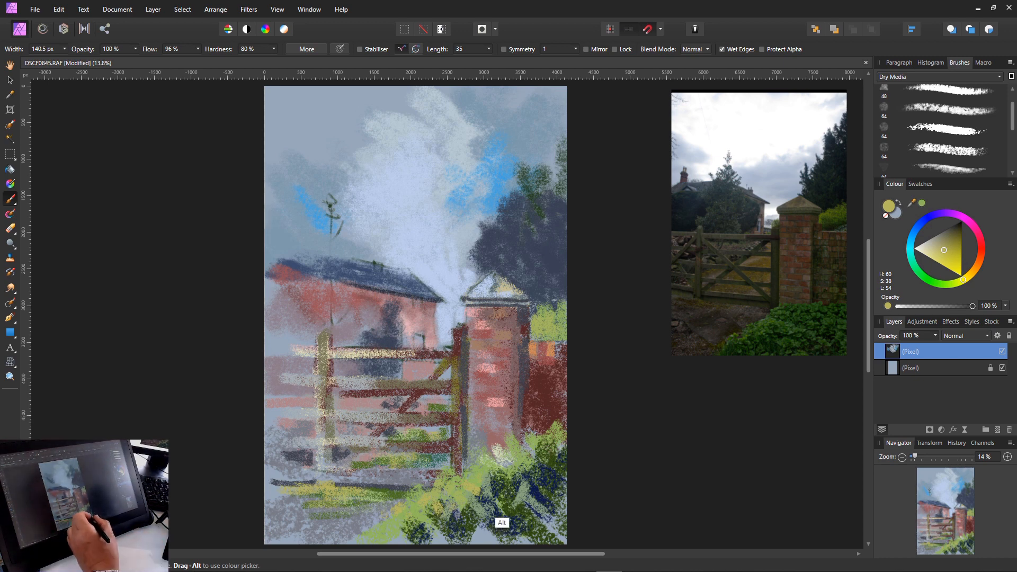
# - Shade the ground below the gate with sampled dark grey-green (115, 13, 33) and navy (220, 42, 18) strokes
pyautogui.keyDown('alt'); pyautogui.click(490, 529); pyautogui.keyUp('alt')
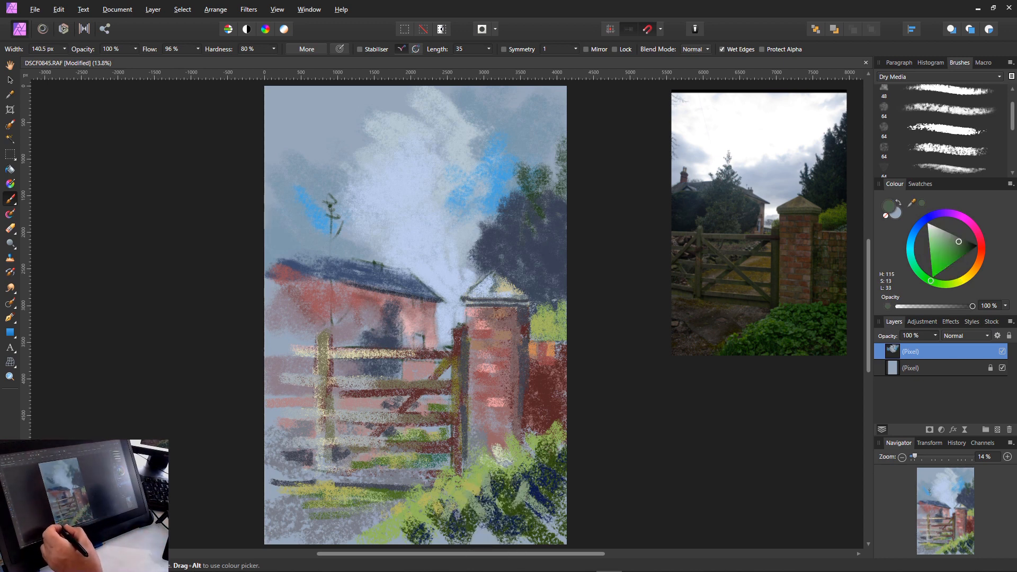
pyautogui.moveTo(267, 512)
pyautogui.mouseDown()
pyautogui.moveTo(302, 509)
pyautogui.moveTo(298, 526)
pyautogui.moveTo(330, 522)
pyautogui.mouseUp()
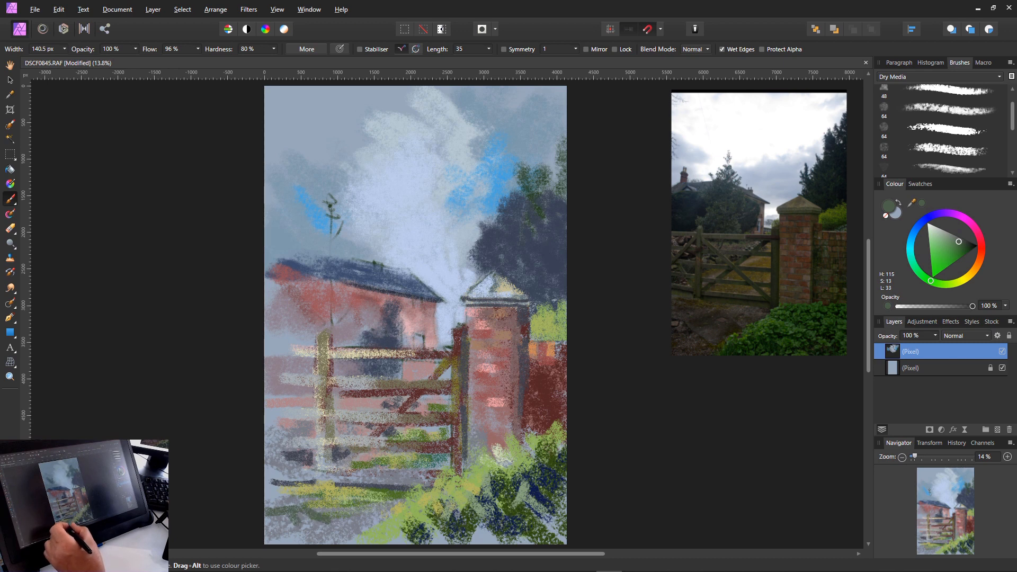
pyautogui.click(918, 225)
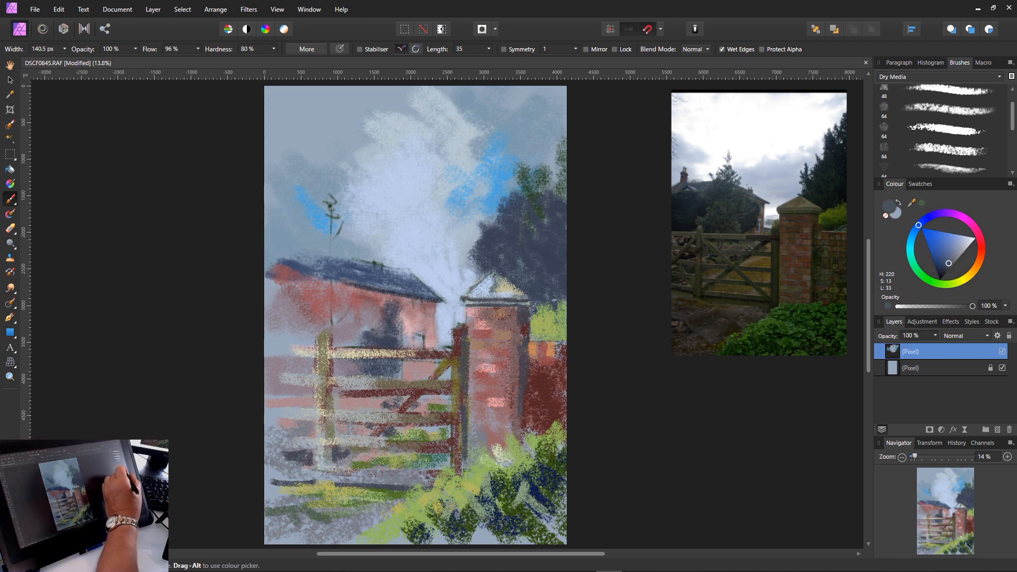
pyautogui.click(937, 256)
pyautogui.moveTo(937, 256); pyautogui.dragTo(940, 268)
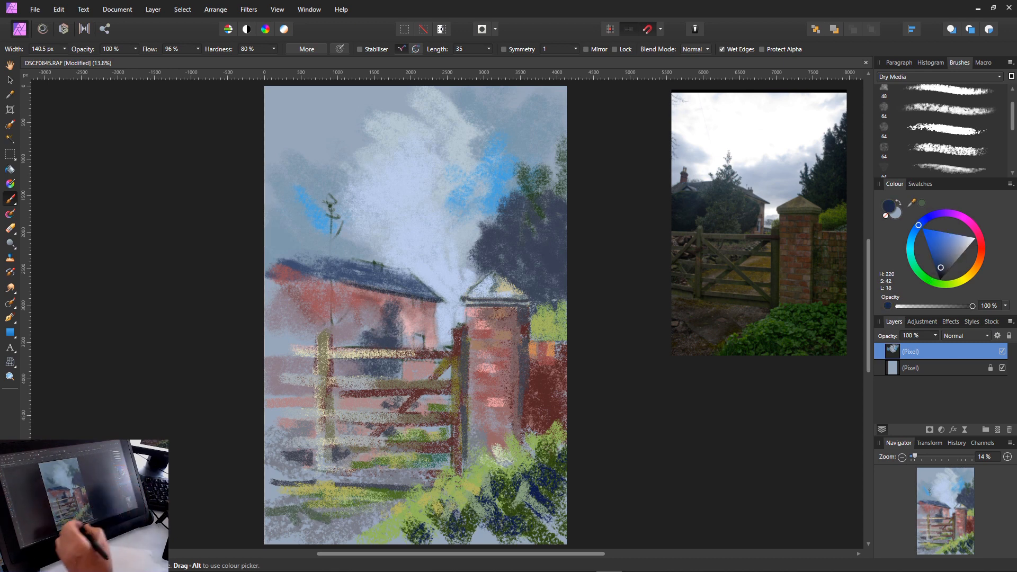
pyautogui.moveTo(300, 507)
pyautogui.mouseDown()
pyautogui.moveTo(329, 531)
pyautogui.moveTo(274, 518)
pyautogui.moveTo(279, 530)
pyautogui.moveTo(359, 530)
pyautogui.mouseUp()
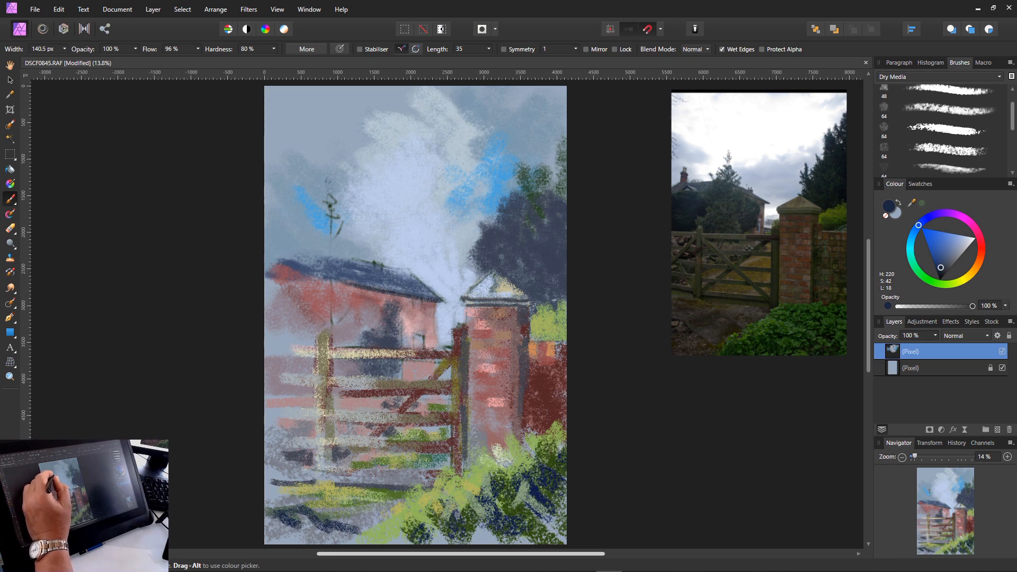
# - Draw a thin navy tree trunk from the sky down across the house to the gate with a 38.3 px brush
pyautogui.press('[')
pyautogui.press('[')
pyautogui.press('[')
pyautogui.press('[')
pyautogui.press('[')
pyautogui.press('[')
pyautogui.press('[')
pyautogui.press('[')
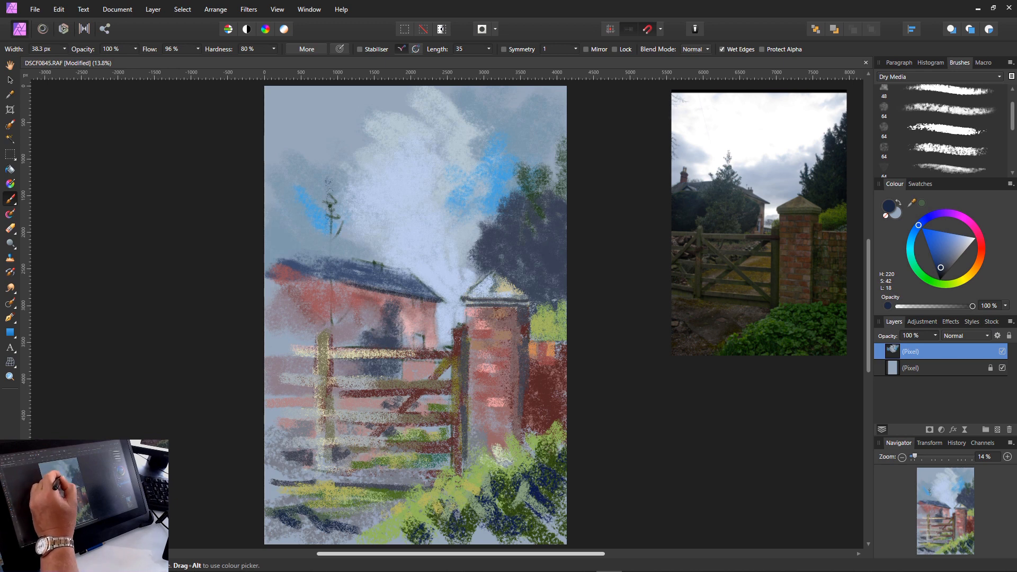
pyautogui.moveTo(379, 187); pyautogui.dragTo(377, 250)
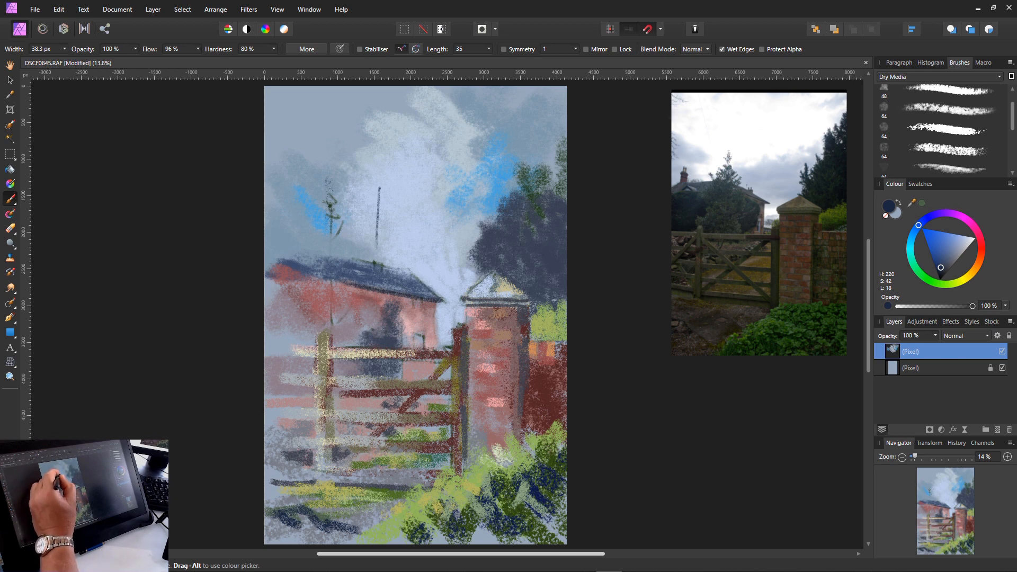
pyautogui.moveTo(379, 182); pyautogui.dragTo(372, 274)
pyautogui.moveTo(377, 234); pyautogui.dragTo(370, 420)
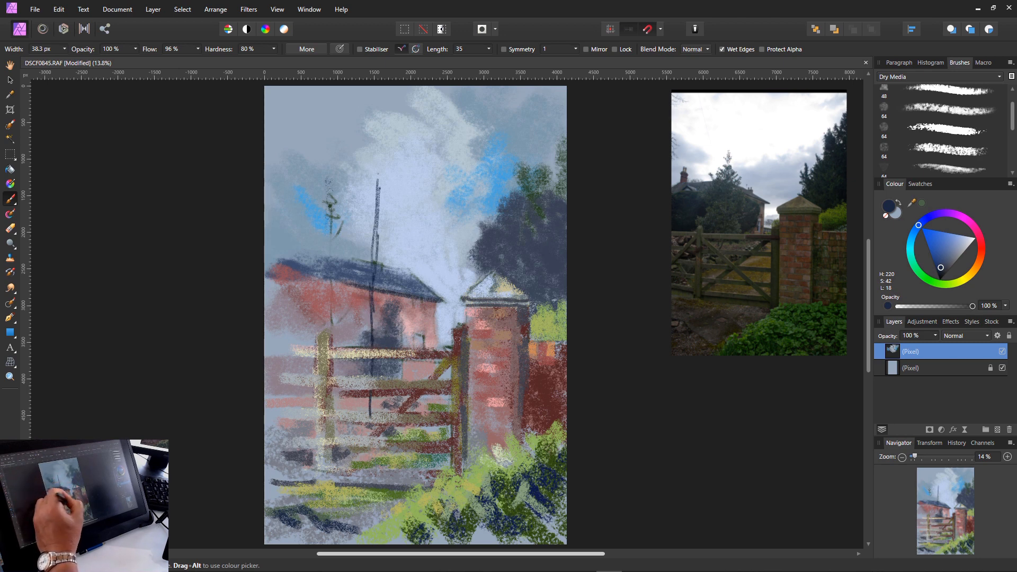
# - Dab short navy branches around the top of the trunk, enlarging the brush width to 101.8 px
pyautogui.press(']')
pyautogui.moveTo(369, 175)
pyautogui.mouseDown()
pyautogui.moveTo(376, 192)
pyautogui.moveTo(379, 145)
pyautogui.moveTo(392, 182)
pyautogui.moveTo(410, 189)
pyautogui.moveTo(393, 187)
pyautogui.moveTo(361, 213)
pyautogui.mouseUp()
pyautogui.press(']')
pyautogui.press(']')
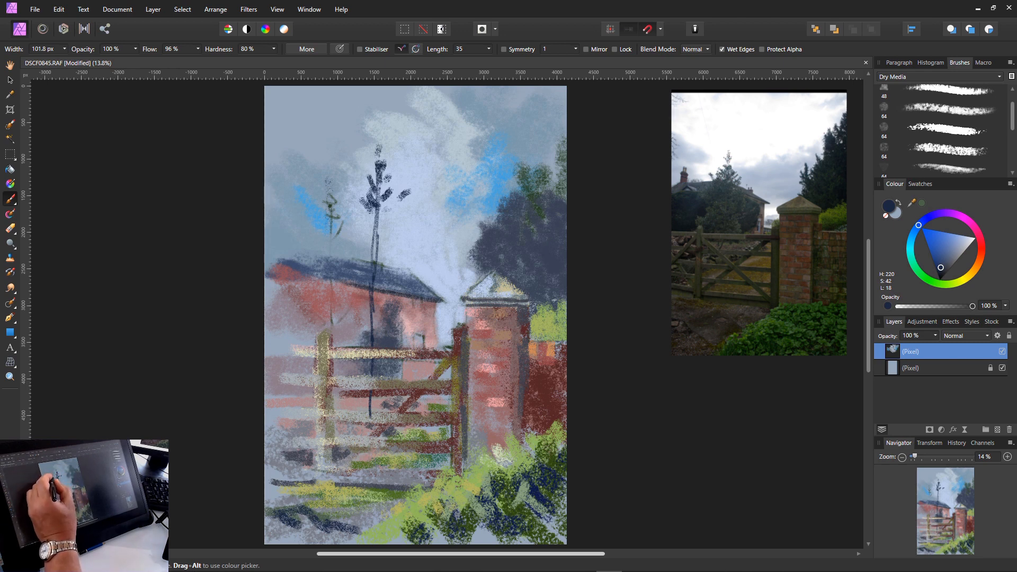
# - Sample the grey-blue sky (205, 21, 59) and paint out the old small tree sketch above the house with an enlarged brush
pyautogui.keyDown('alt'); pyautogui.click(322, 220); pyautogui.keyUp('alt')
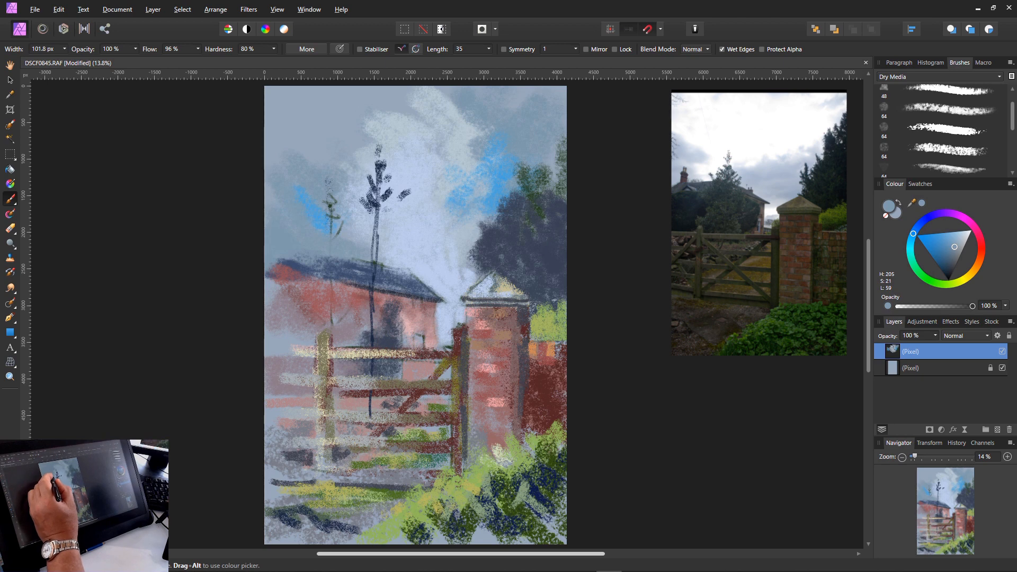
pyautogui.keyDown('alt'); pyautogui.click(316, 185); pyautogui.keyUp('alt')
pyautogui.press(']')
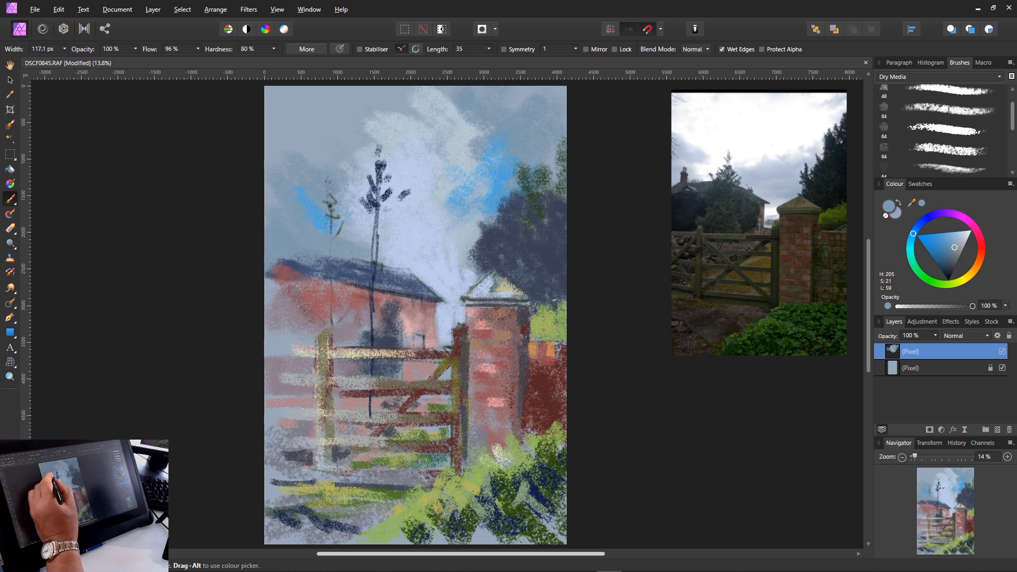
pyautogui.moveTo(331, 193); pyautogui.dragTo(336, 232)
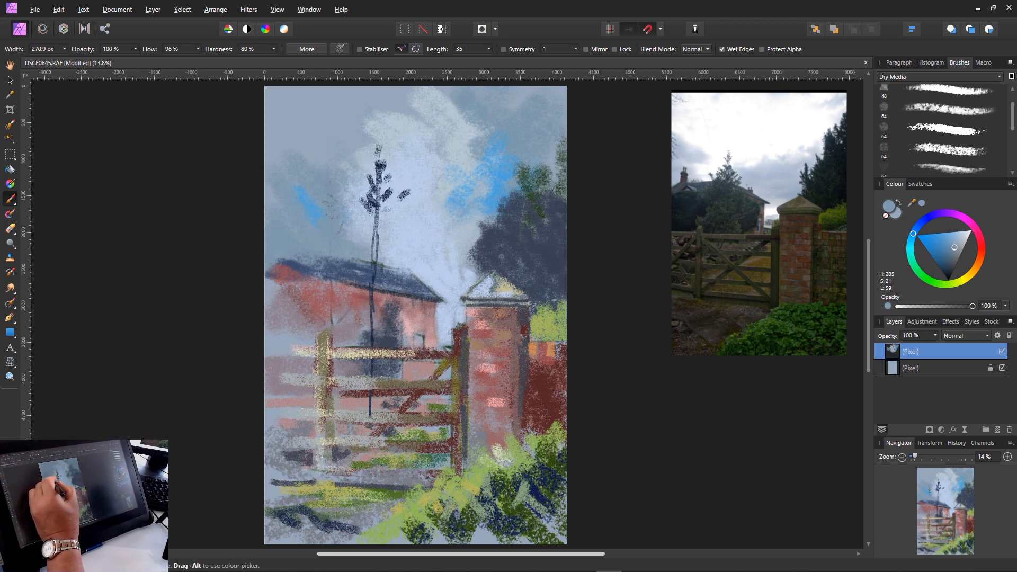
# - Dab slate blue (205, 20, 42) foliage beside the tree trunk above the roof with an enlarged brush
pyautogui.moveTo(604, 571)
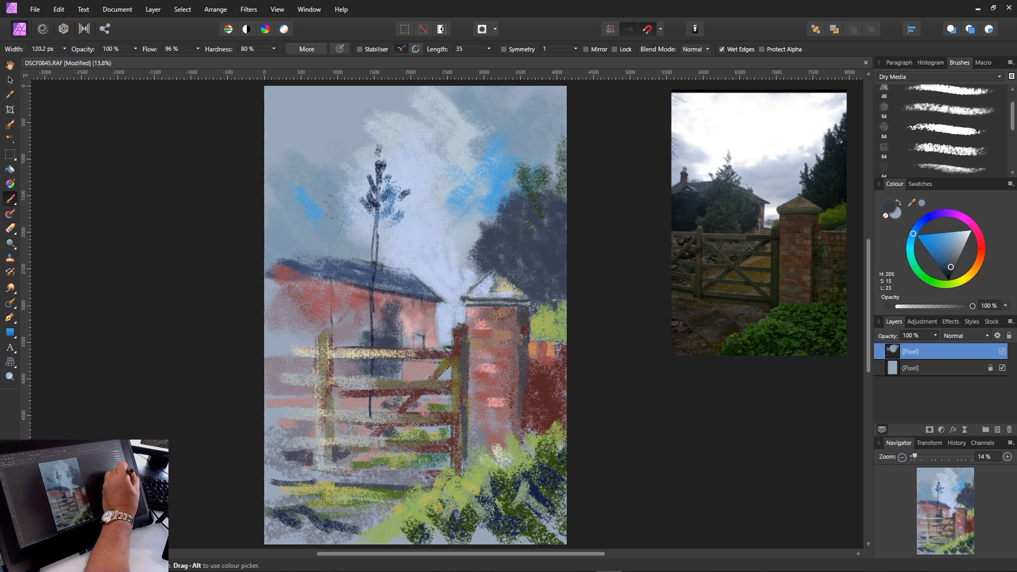
pyautogui.click(951, 256)
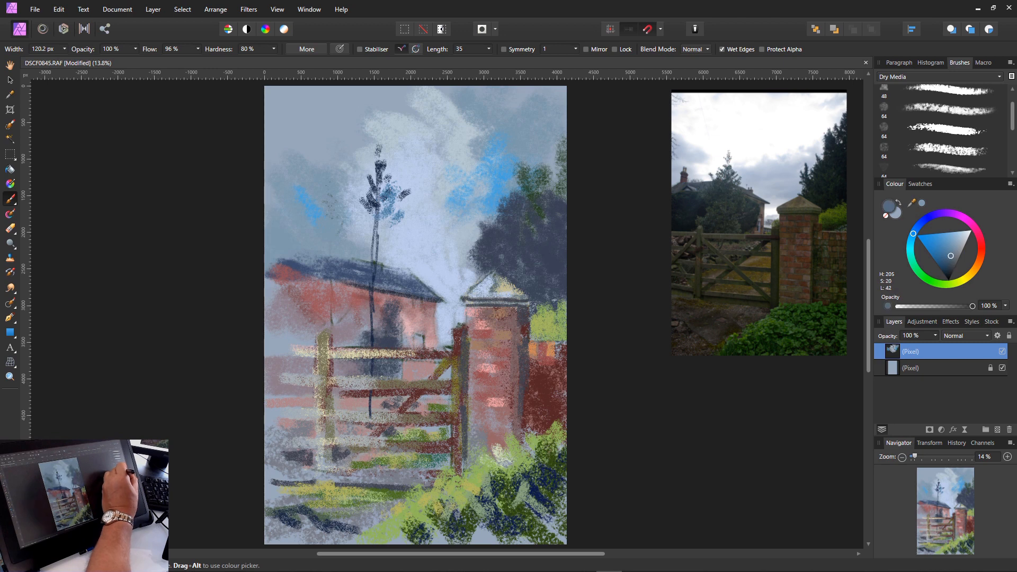
pyautogui.press(']')
pyautogui.press(']')
pyautogui.press(']')
pyautogui.press(']')
pyautogui.press(']')
pyautogui.press(']')
pyautogui.moveTo(385, 213)
pyautogui.mouseDown()
pyautogui.moveTo(386, 231)
pyautogui.moveTo(405, 218)
pyautogui.moveTo(393, 216)
pyautogui.moveTo(390, 240)
pyautogui.moveTo(401, 233)
pyautogui.moveTo(419, 252)
pyautogui.moveTo(389, 265)
pyautogui.moveTo(397, 284)
pyautogui.mouseUp()
pyautogui.press('[')
# - Build up the tree's foliage around the trunk and over the house in dark slate (205, 20, 22), using a 200.9 px brush
pyautogui.click(950, 268)
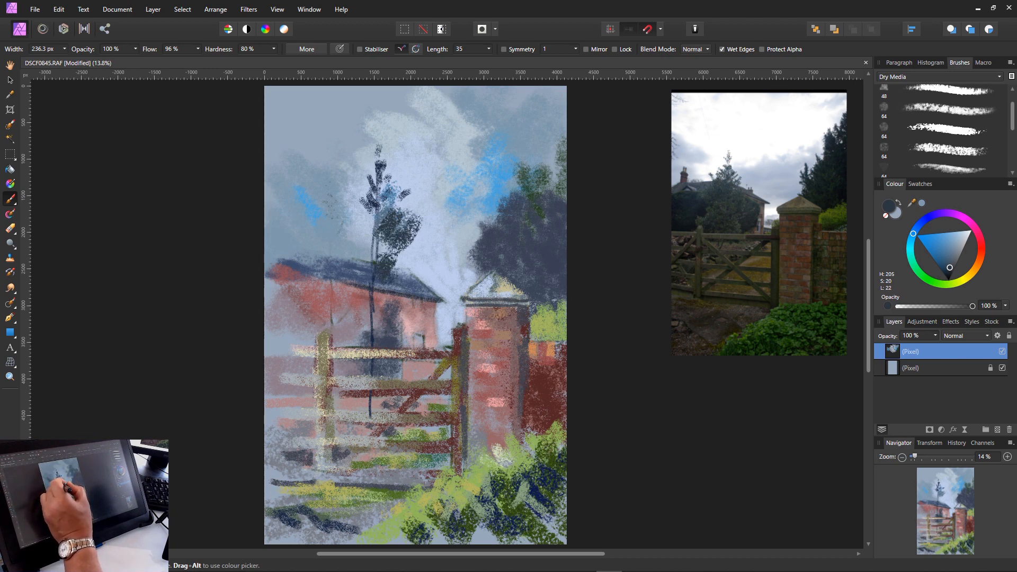
pyautogui.moveTo(361, 227)
pyautogui.mouseDown()
pyautogui.moveTo(384, 259)
pyautogui.moveTo(377, 209)
pyautogui.moveTo(364, 232)
pyautogui.mouseUp()
pyautogui.moveTo(347, 194); pyautogui.dragTo(369, 214)
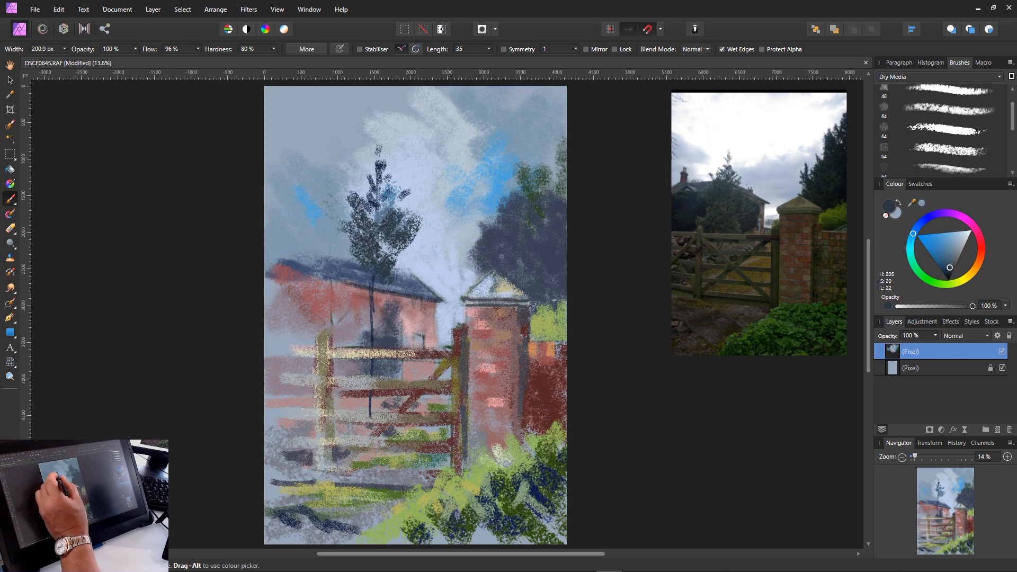
pyautogui.moveTo(391, 246)
pyautogui.mouseDown()
pyautogui.moveTo(417, 275)
pyautogui.moveTo(369, 288)
pyautogui.moveTo(328, 326)
pyautogui.moveTo(375, 330)
pyautogui.mouseUp()
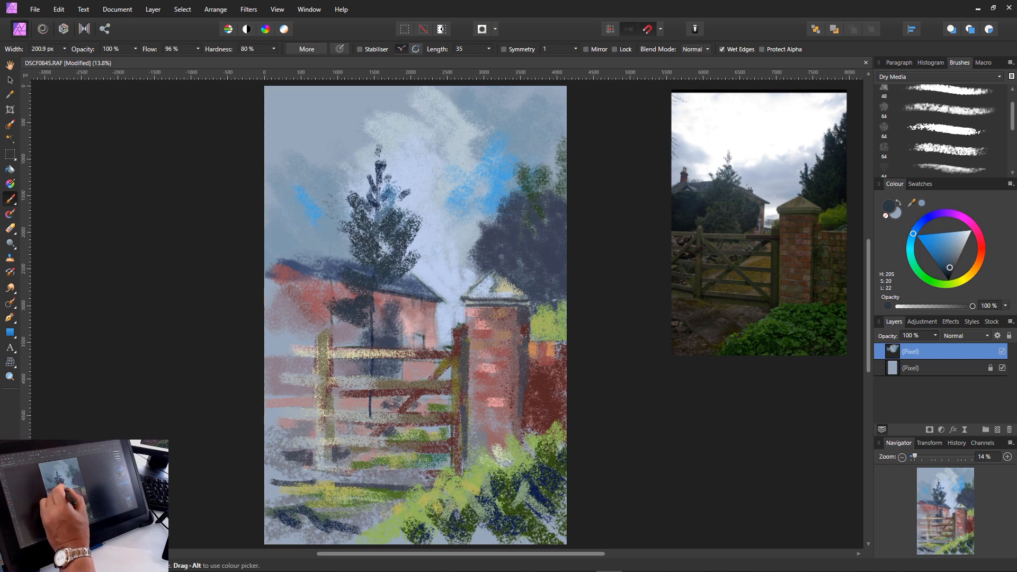
# - Paint the central tree's dark lower foliage in front of the house and between the gate bars with the 200.9 px brush
pyautogui.moveTo(391, 286)
pyautogui.mouseDown()
pyautogui.moveTo(377, 323)
pyautogui.moveTo(395, 318)
pyautogui.moveTo(389, 304)
pyautogui.moveTo(402, 326)
pyautogui.moveTo(389, 339)
pyautogui.moveTo(407, 347)
pyautogui.moveTo(329, 339)
pyautogui.moveTo(352, 371)
pyautogui.moveTo(339, 372)
pyautogui.moveTo(423, 376)
pyautogui.mouseUp()
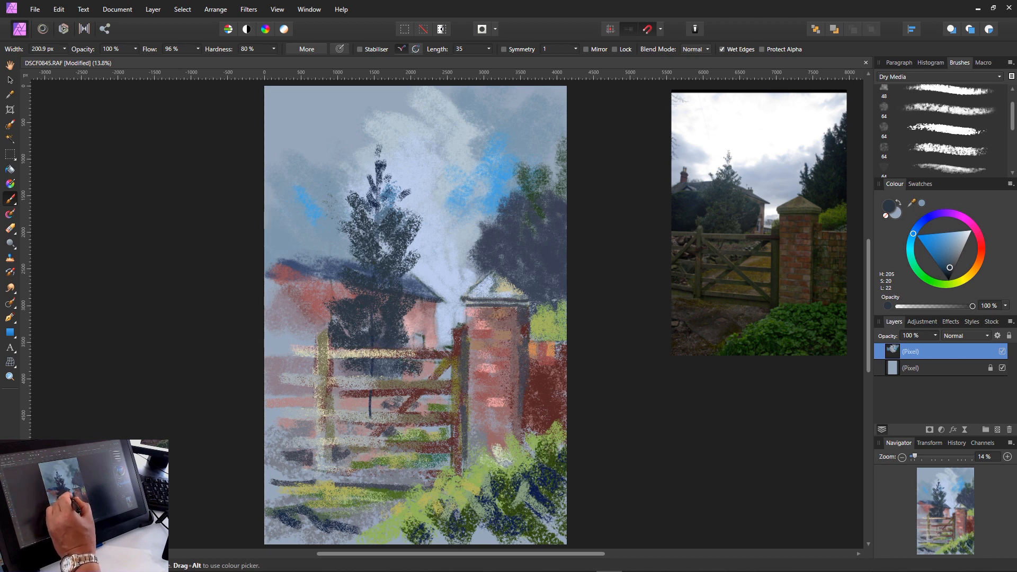
pyautogui.moveTo(347, 358)
pyautogui.mouseDown()
pyautogui.moveTo(337, 377)
pyautogui.moveTo(308, 376)
pyautogui.mouseUp()
pyautogui.moveTo(305, 360)
pyautogui.mouseDown()
pyautogui.moveTo(302, 376)
pyautogui.moveTo(345, 408)
pyautogui.mouseUp()
pyautogui.moveTo(363, 391)
pyautogui.mouseDown()
pyautogui.moveTo(357, 403)
pyautogui.moveTo(367, 406)
pyautogui.moveTo(389, 386)
pyautogui.mouseUp()
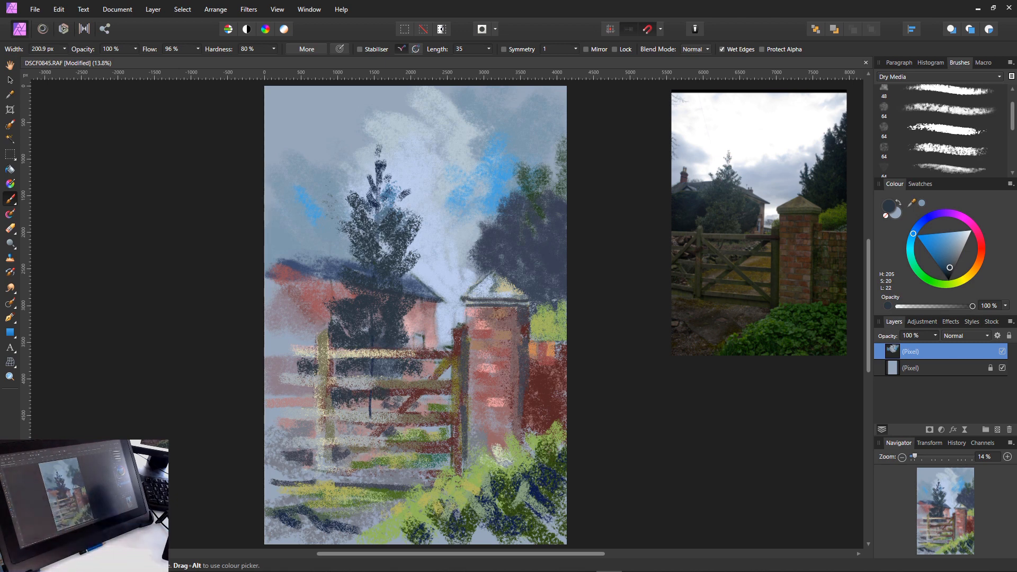
# - Widen the central tree with dark foliage strokes along its left side and lower right edge
pyautogui.moveTo(347, 241)
pyautogui.mouseDown()
pyautogui.moveTo(338, 271)
pyautogui.moveTo(311, 277)
pyautogui.moveTo(314, 257)
pyautogui.moveTo(333, 285)
pyautogui.mouseUp()
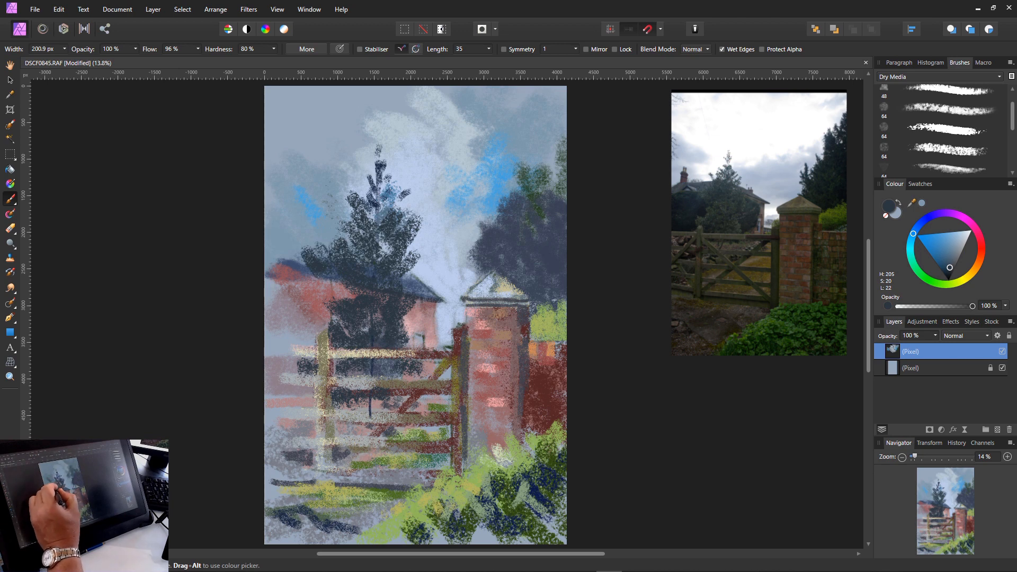
pyautogui.moveTo(406, 305); pyautogui.dragTo(417, 327)
pyautogui.moveTo(342, 284); pyautogui.dragTo(304, 339)
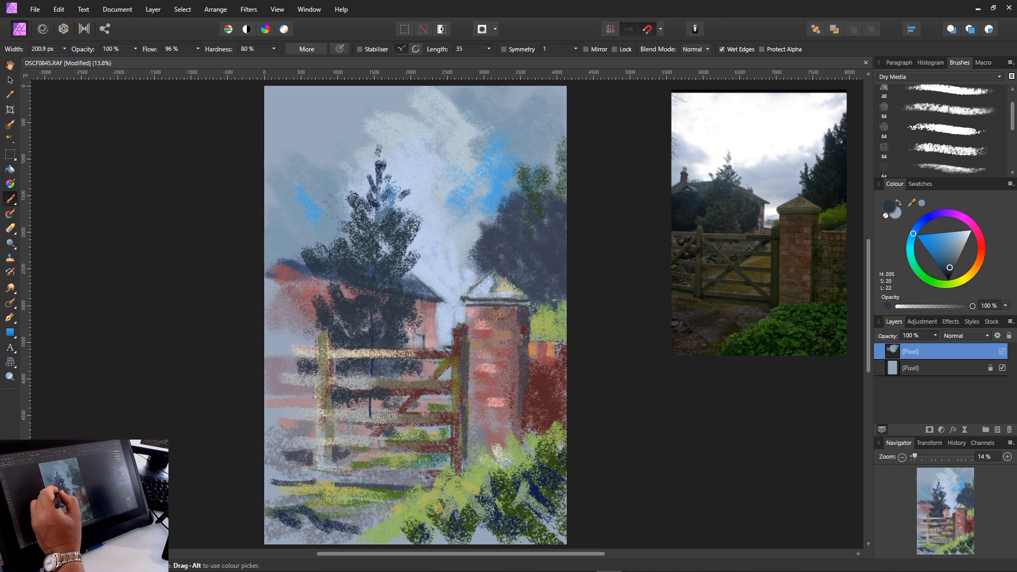
# - Reduce the brush width to 75.8 px and paint small dark twigs around the central tree's top
pyautogui.press('[')
pyautogui.press('[')
pyautogui.press('[')
pyautogui.press('[')
pyautogui.press('[')
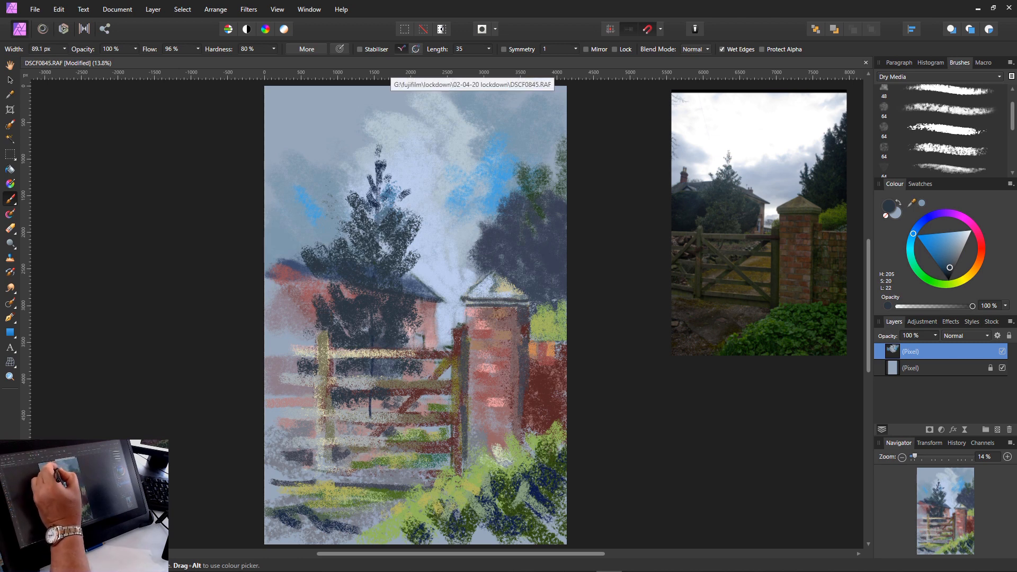
pyautogui.moveTo(373, 141)
pyautogui.mouseDown()
pyautogui.moveTo(369, 162)
pyautogui.moveTo(379, 147)
pyautogui.moveTo(390, 175)
pyautogui.mouseUp()
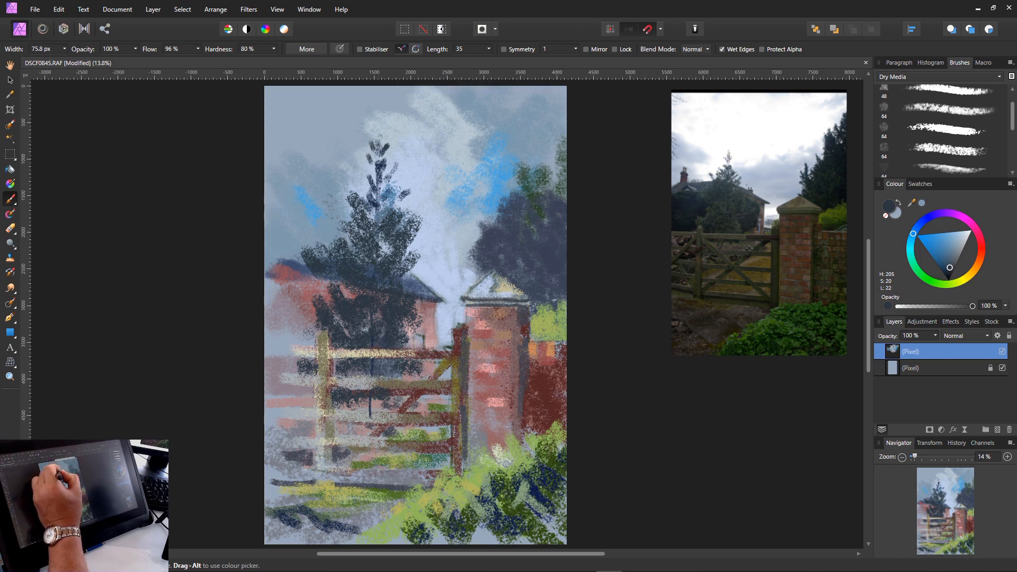
pyautogui.moveTo(385, 136); pyautogui.dragTo(388, 145)
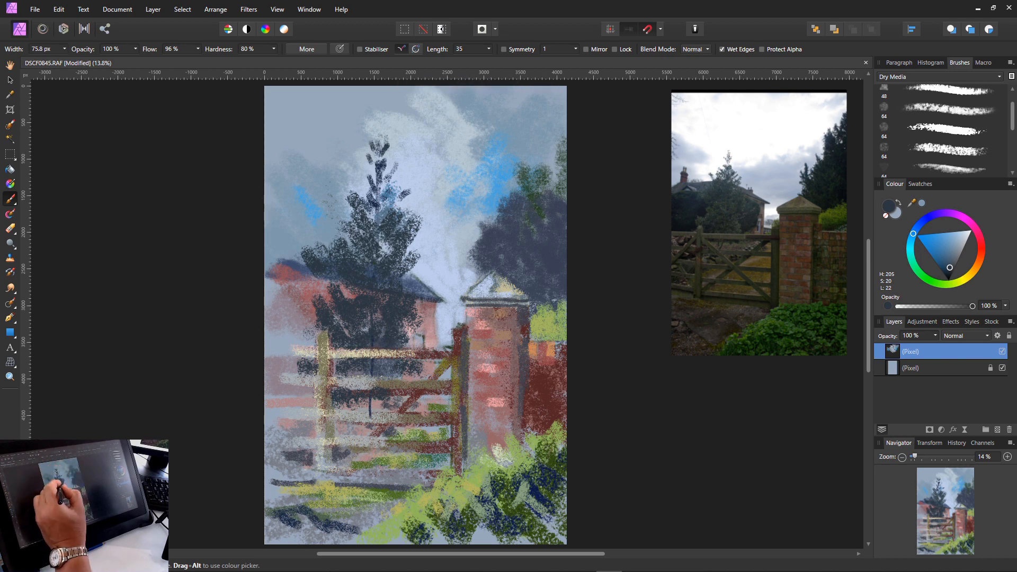
# - Enlarge the brush to 306.5 px and fill in the dark foliage in the middle of the central tree
pyautogui.press(']')
pyautogui.press(']')
pyautogui.press(']')
pyautogui.press(']')
pyautogui.press(']')
pyautogui.press(']')
pyautogui.moveTo(386, 248)
pyautogui.mouseDown()
pyautogui.moveTo(375, 255)
pyautogui.moveTo(416, 287)
pyautogui.mouseUp()
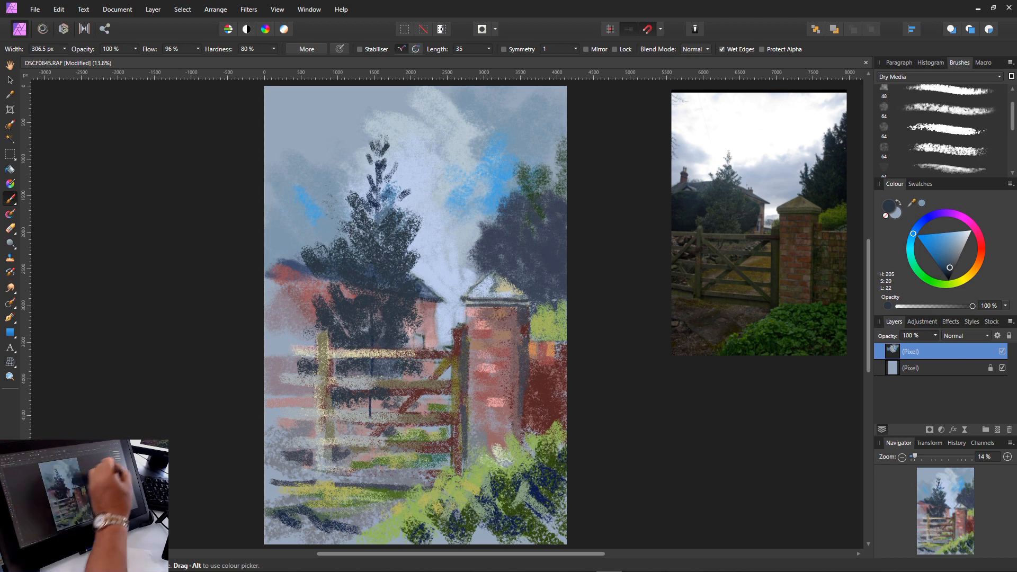
# - Set the brush colour to a muted teal (H 191, S 35, L 29) and paint it over the central tree's foliage
pyautogui.click(935, 283)
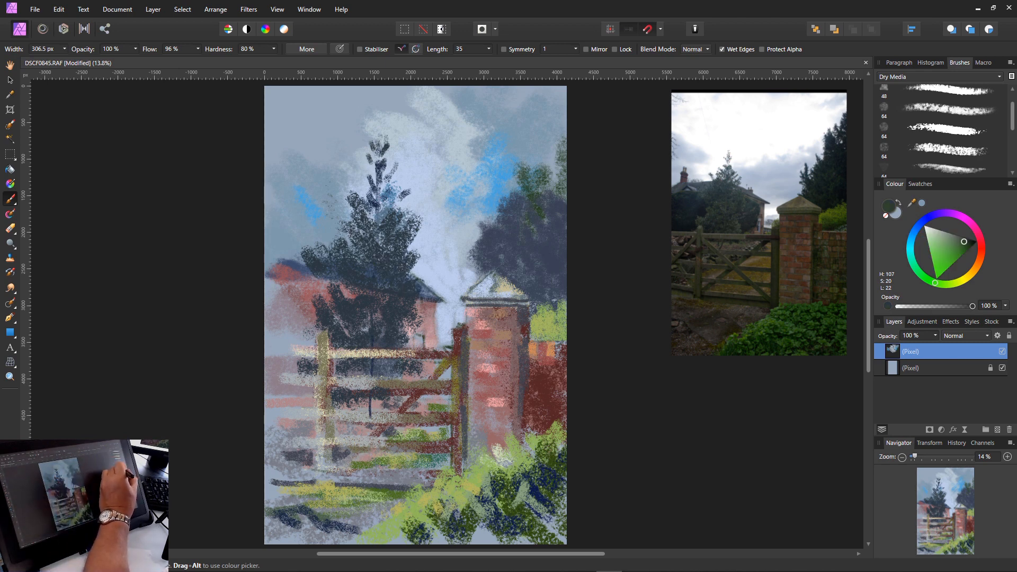
pyautogui.click(934, 245)
pyautogui.click(939, 258)
pyautogui.click(958, 246)
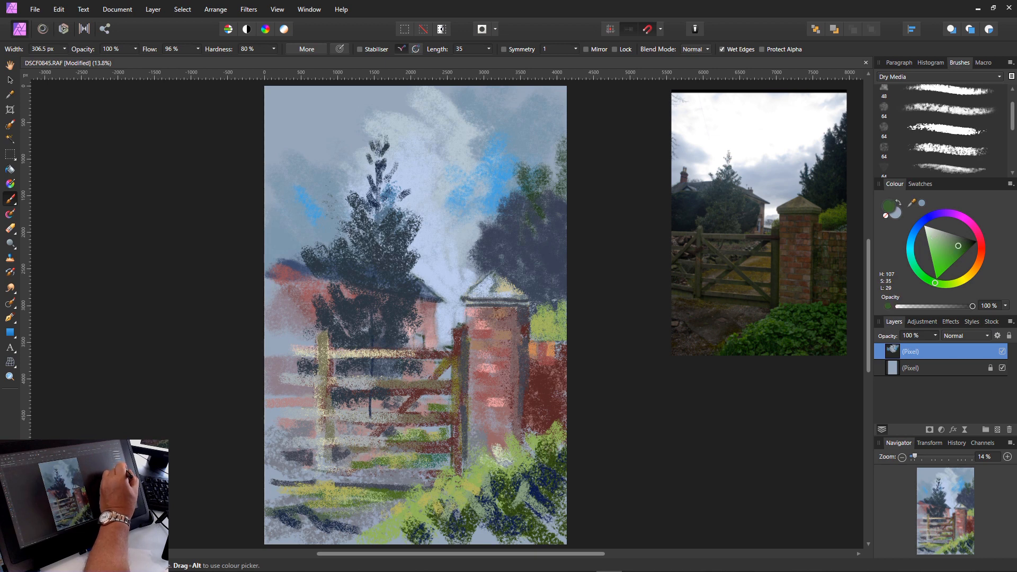
pyautogui.click(911, 242)
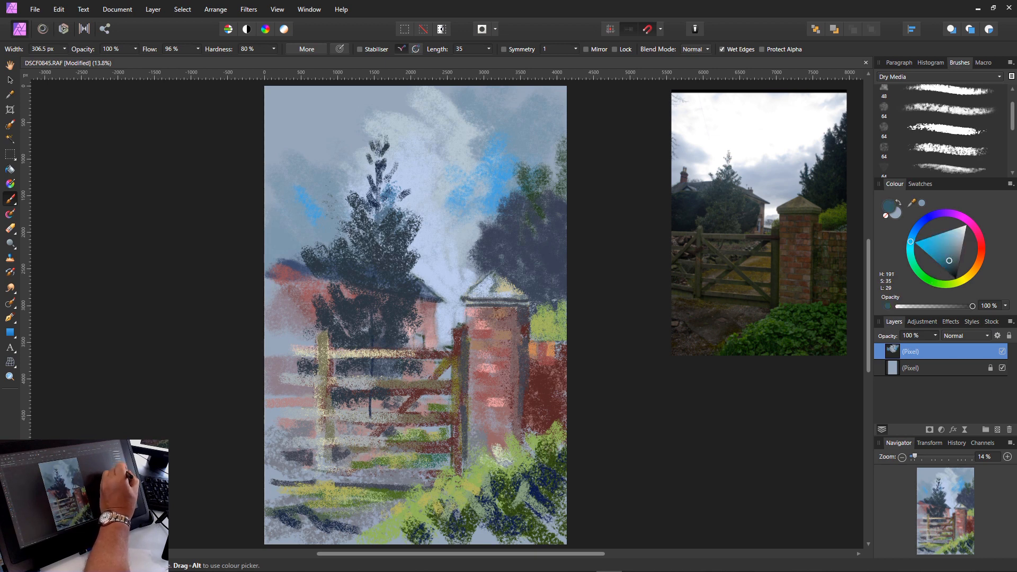
pyautogui.moveTo(393, 269); pyautogui.dragTo(402, 334)
pyautogui.moveTo(363, 263)
pyautogui.mouseDown()
pyautogui.moveTo(353, 280)
pyautogui.moveTo(380, 335)
pyautogui.mouseUp()
pyautogui.moveTo(417, 240); pyautogui.dragTo(403, 313)
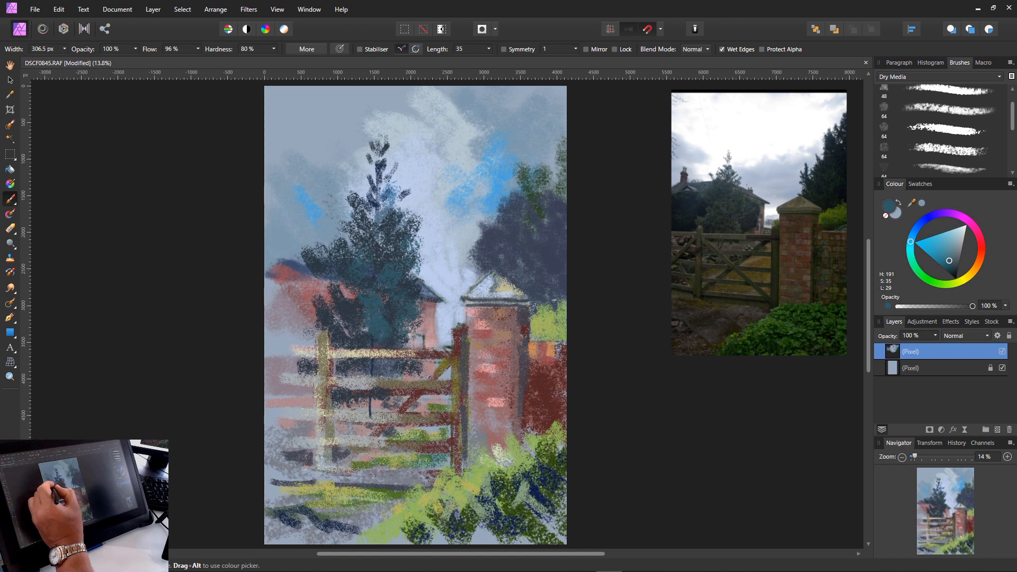
pyautogui.moveTo(332, 234); pyautogui.dragTo(323, 293)
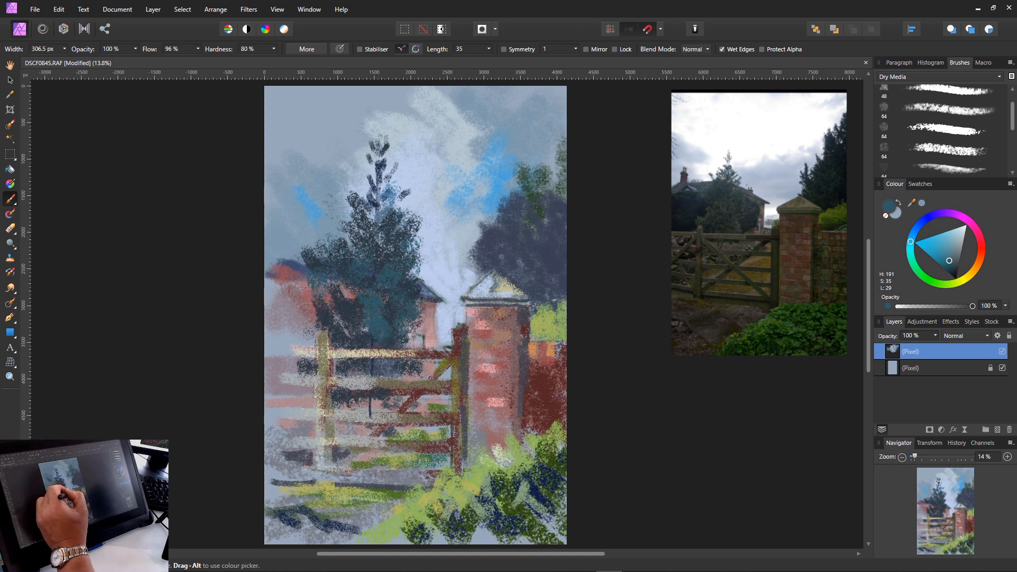
pyautogui.click(341, 334)
pyautogui.moveTo(371, 212); pyautogui.dragTo(364, 223)
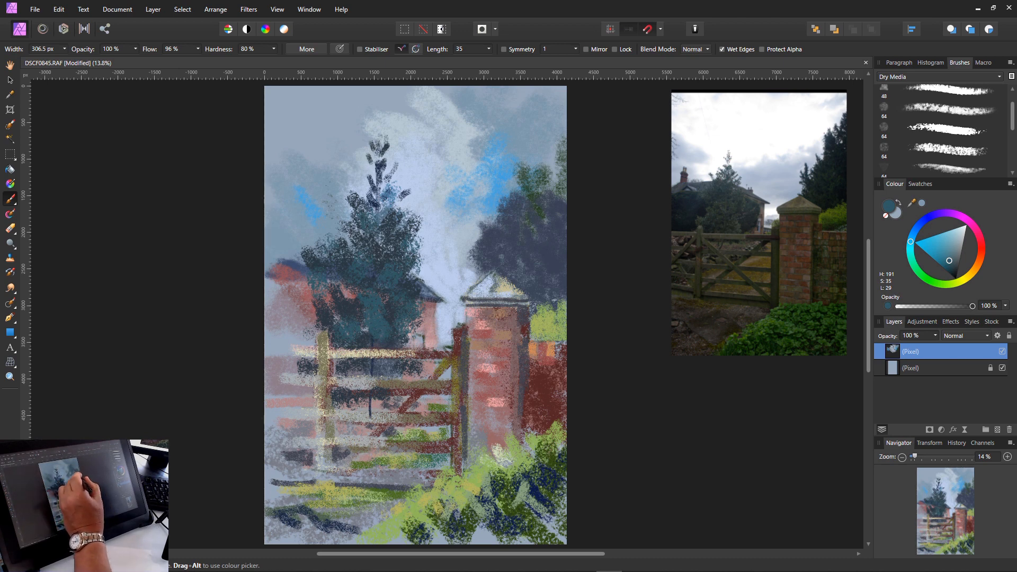
# - Paint teal foliage into the tree behind the pillar, using a smaller brush for its tall top at the canvas's right edge
pyautogui.moveTo(533, 236); pyautogui.dragTo(555, 259)
pyautogui.press(']')
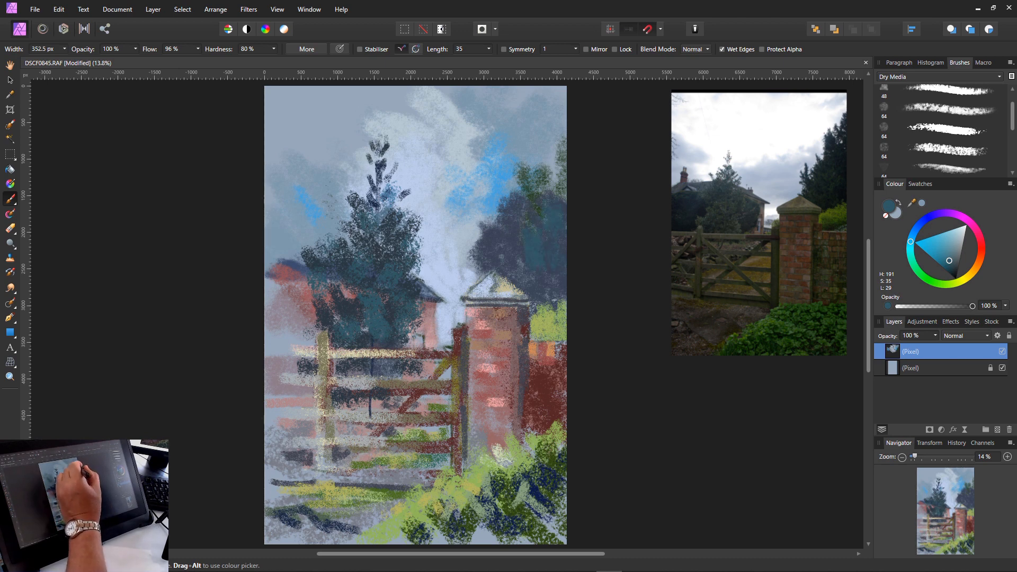
pyautogui.press('[')
pyautogui.press('[')
pyautogui.press('[')
pyautogui.press('[')
pyautogui.press('[')
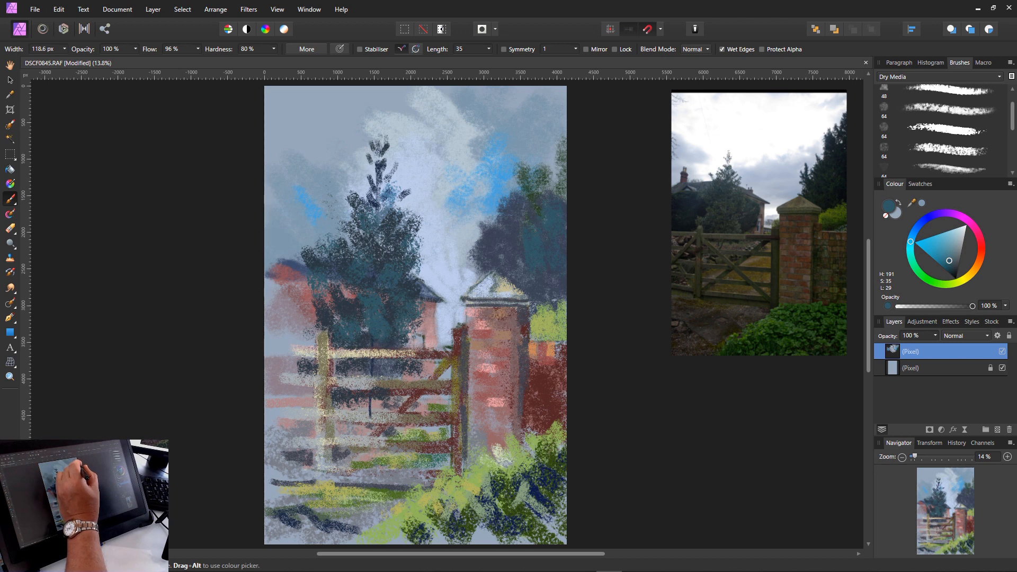
pyautogui.moveTo(557, 136); pyautogui.dragTo(560, 165)
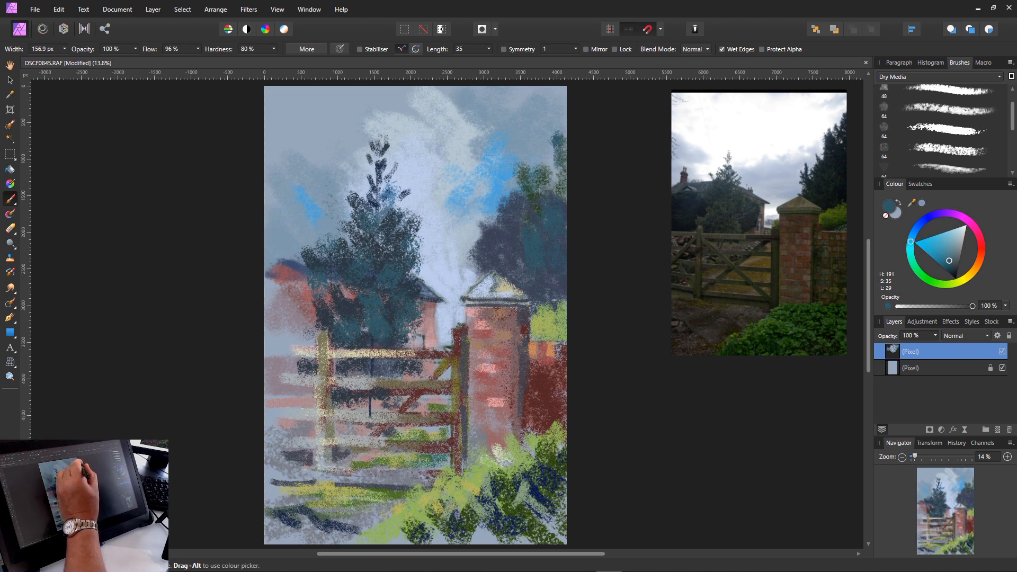
pyautogui.moveTo(561, 125)
pyautogui.mouseDown()
pyautogui.moveTo(551, 146)
pyautogui.moveTo(558, 197)
pyautogui.moveTo(536, 156)
pyautogui.mouseUp()
# - Paint finer teal branch tips along the upper left edge of the tree behind the pillar, reducing the brush width to 56.5 px
pyautogui.press(']')
pyautogui.press('[')
pyautogui.press('[')
pyautogui.press('[')
pyautogui.press('[')
pyautogui.press('[')
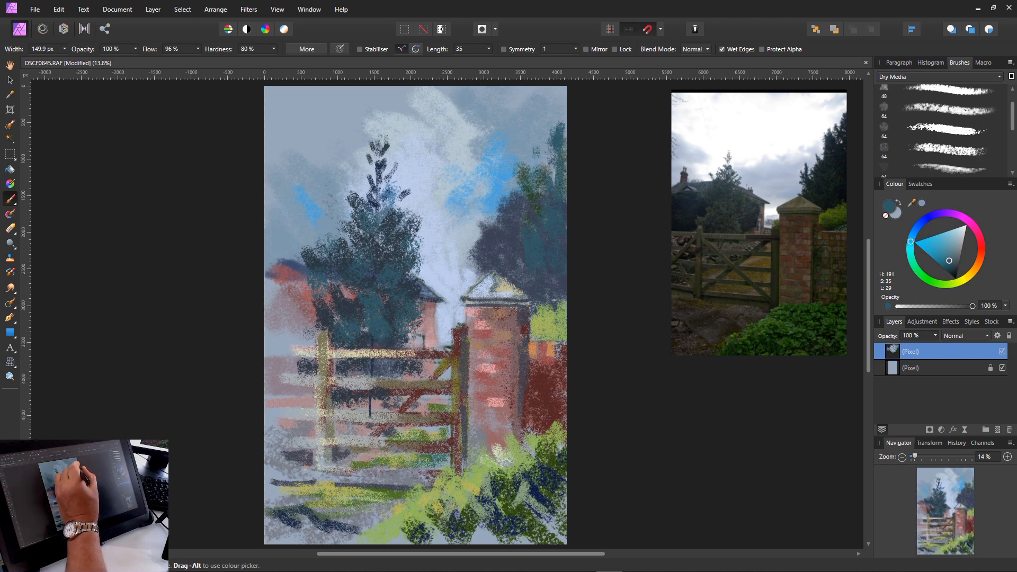
pyautogui.moveTo(534, 135)
pyautogui.mouseDown()
pyautogui.moveTo(537, 168)
pyautogui.moveTo(553, 176)
pyautogui.moveTo(519, 175)
pyautogui.moveTo(519, 154)
pyautogui.mouseUp()
pyautogui.press('[')
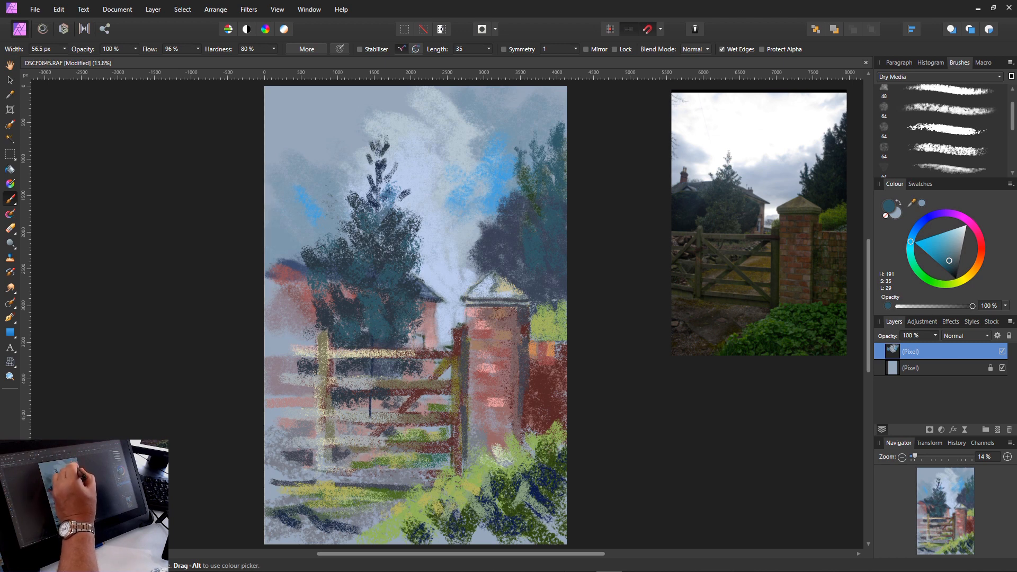
# - Darken the teal to H 191, S 28, L 21 and paint shadows into the tree behind the pillar with a brush up to 130.8 px
pyautogui.click(953, 266)
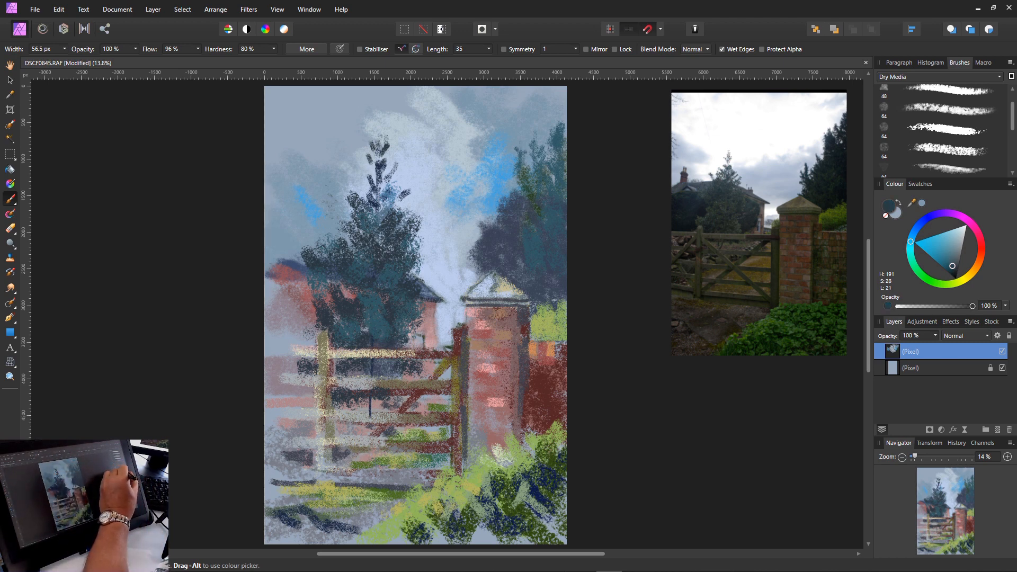
pyautogui.moveTo(560, 126)
pyautogui.mouseDown()
pyautogui.moveTo(558, 177)
pyautogui.moveTo(544, 180)
pyautogui.moveTo(562, 200)
pyautogui.mouseUp()
pyautogui.press(']')
pyautogui.press(']')
pyautogui.press(']')
pyautogui.press(']')
pyautogui.press(']')
pyautogui.press(']')
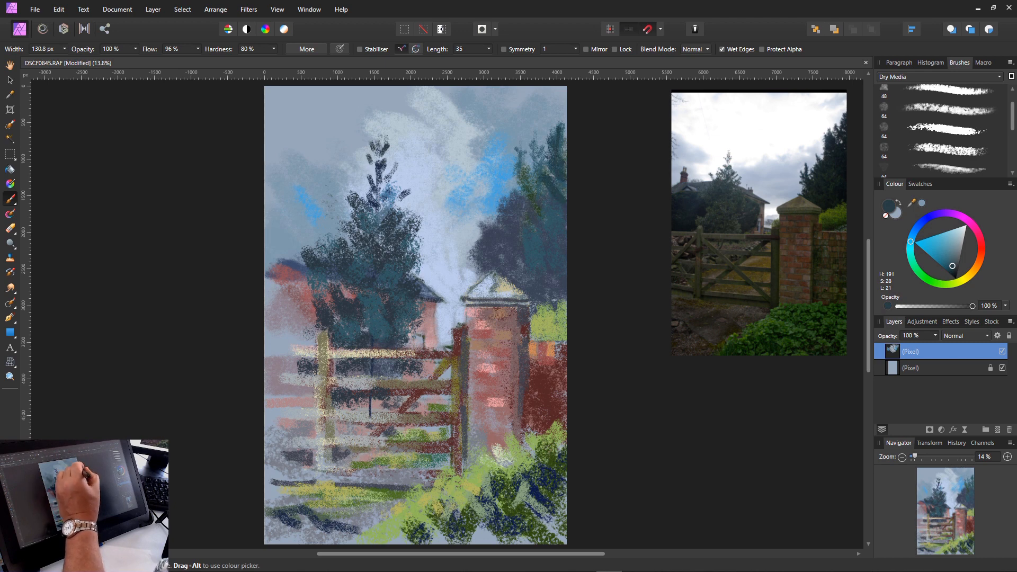
pyautogui.moveTo(537, 145)
pyautogui.mouseDown()
pyautogui.moveTo(541, 174)
pyautogui.moveTo(517, 194)
pyautogui.moveTo(530, 195)
pyautogui.mouseUp()
pyautogui.moveTo(546, 202)
pyautogui.mouseDown()
pyautogui.moveTo(537, 219)
pyautogui.moveTo(509, 214)
pyautogui.mouseUp()
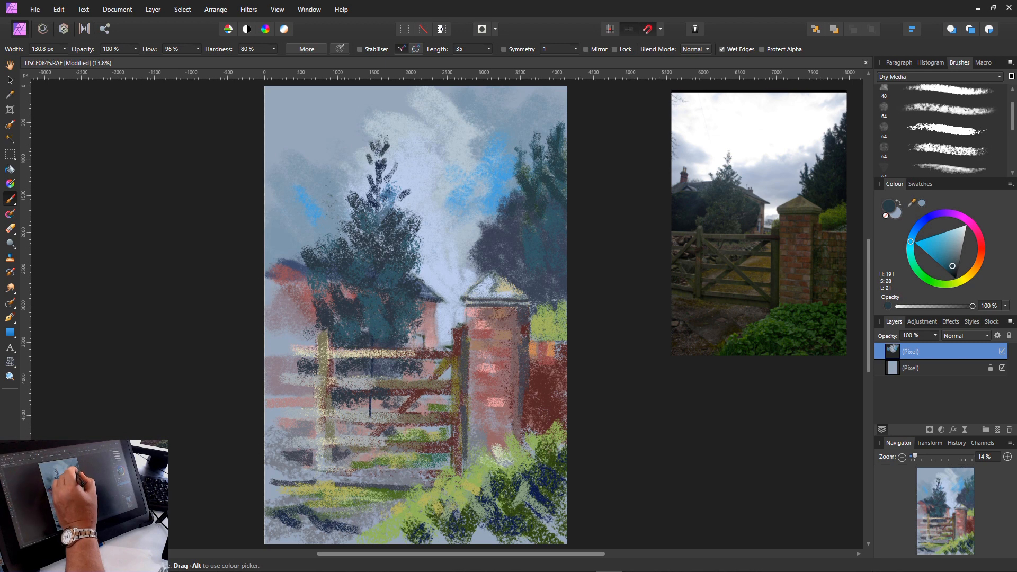
pyautogui.moveTo(519, 179)
pyautogui.mouseDown()
pyautogui.moveTo(507, 200)
pyautogui.moveTo(522, 203)
pyautogui.moveTo(508, 183)
pyautogui.moveTo(501, 205)
pyautogui.mouseUp()
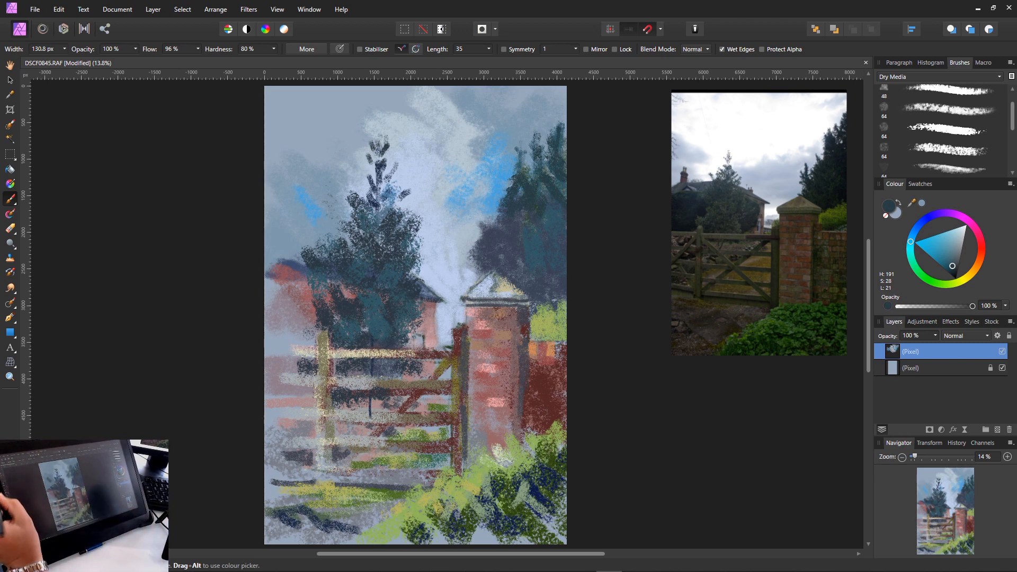
# - Switch to the Smudge Brush Tool and soften the central tree's upper edges into the sky on both sides
pyautogui.click(11, 287)
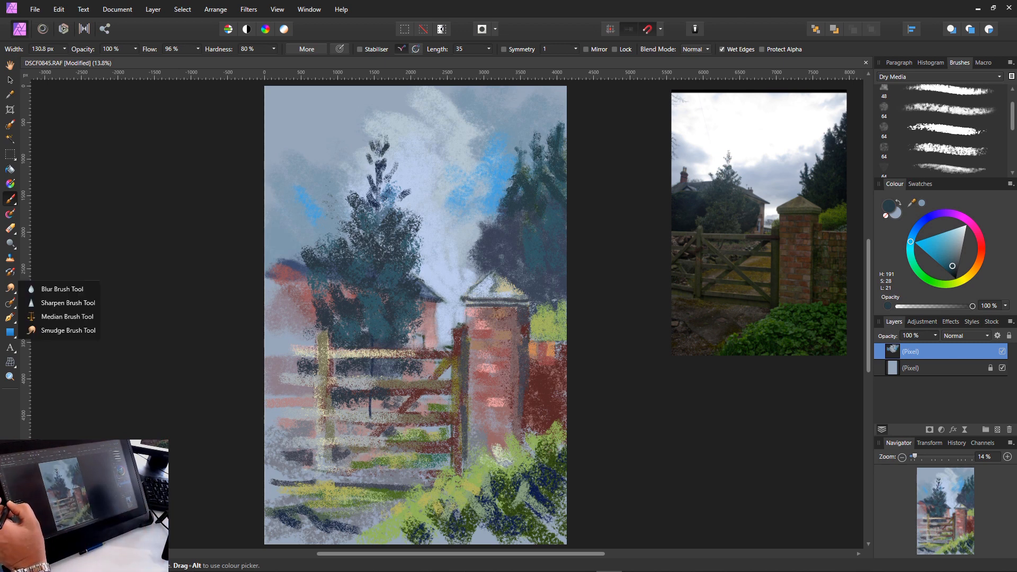
pyautogui.click(68, 330)
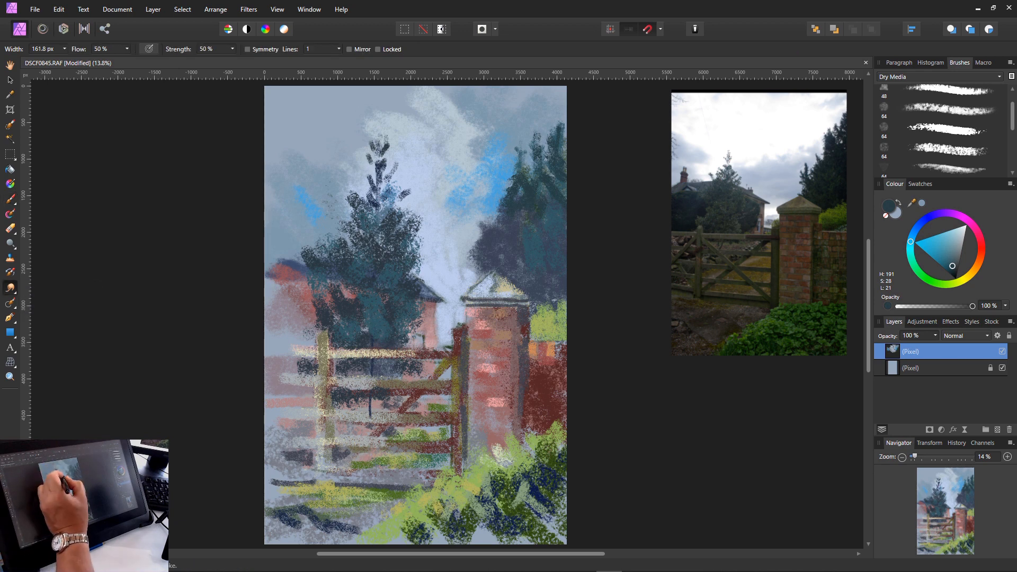
pyautogui.moveTo(402, 199); pyautogui.dragTo(426, 235)
pyautogui.moveTo(412, 273)
pyautogui.mouseDown()
pyautogui.moveTo(429, 252)
pyautogui.moveTo(424, 280)
pyautogui.mouseUp()
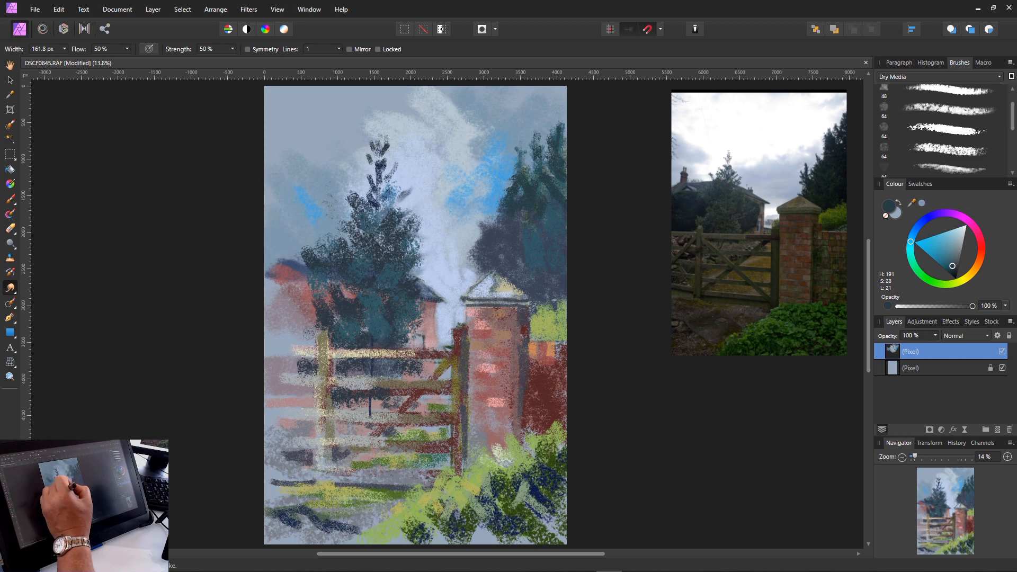
pyautogui.moveTo(375, 185)
pyautogui.mouseDown()
pyautogui.moveTo(364, 179)
pyautogui.moveTo(347, 192)
pyautogui.moveTo(337, 231)
pyautogui.mouseUp()
pyautogui.moveTo(340, 248)
pyautogui.mouseDown()
pyautogui.moveTo(330, 239)
pyautogui.moveTo(347, 237)
pyautogui.moveTo(299, 260)
pyautogui.mouseUp()
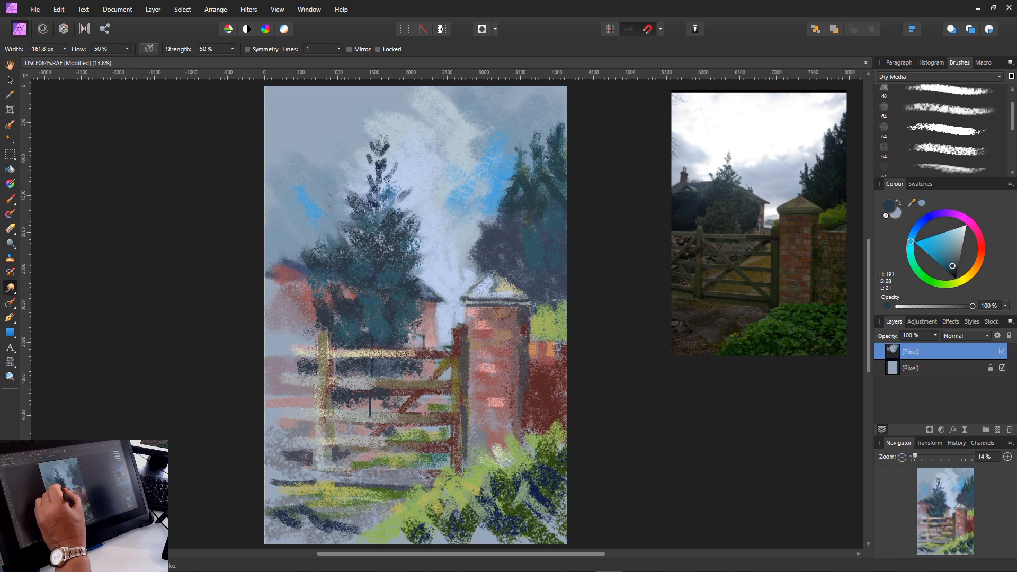
# - Smudge the central tree's lower edges against the house and blend the foliage across its middle
pyautogui.moveTo(318, 330); pyautogui.dragTo(308, 324)
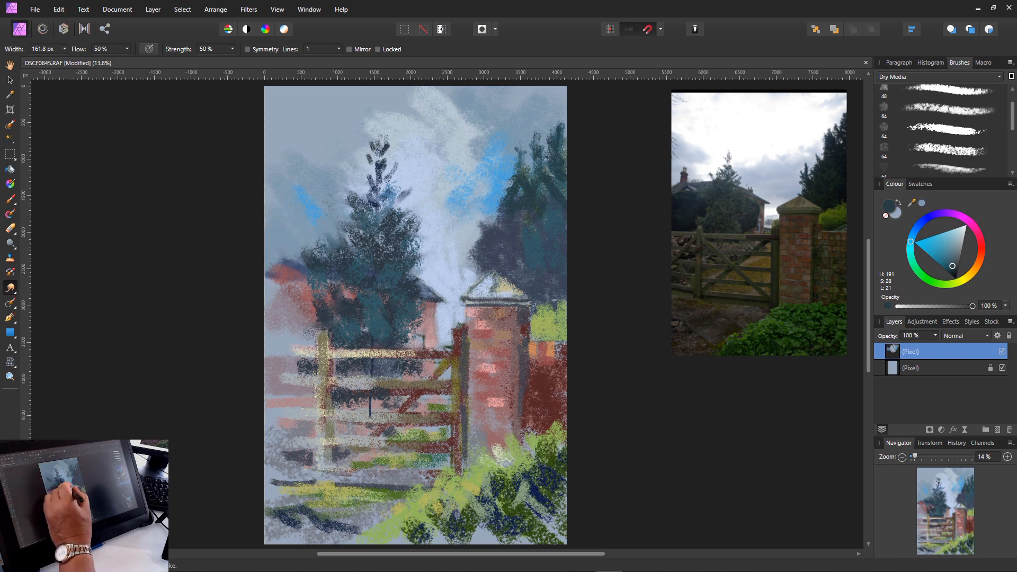
pyautogui.moveTo(406, 332); pyautogui.dragTo(417, 346)
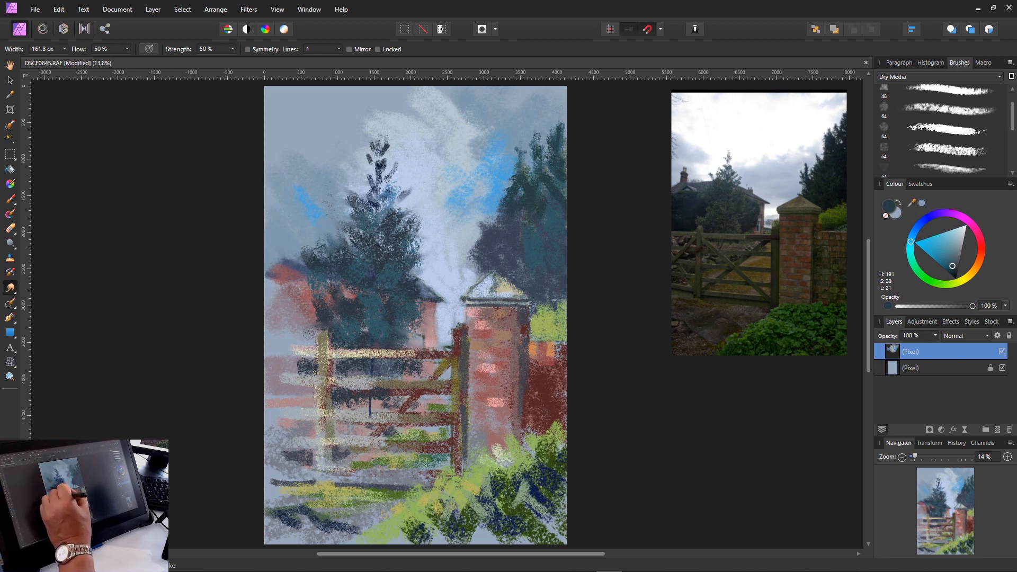
pyautogui.moveTo(401, 228)
pyautogui.mouseDown()
pyautogui.moveTo(375, 244)
pyautogui.moveTo(415, 242)
pyautogui.moveTo(422, 283)
pyautogui.mouseUp()
pyautogui.moveTo(358, 244); pyautogui.dragTo(347, 218)
pyautogui.moveTo(329, 247); pyautogui.dragTo(321, 241)
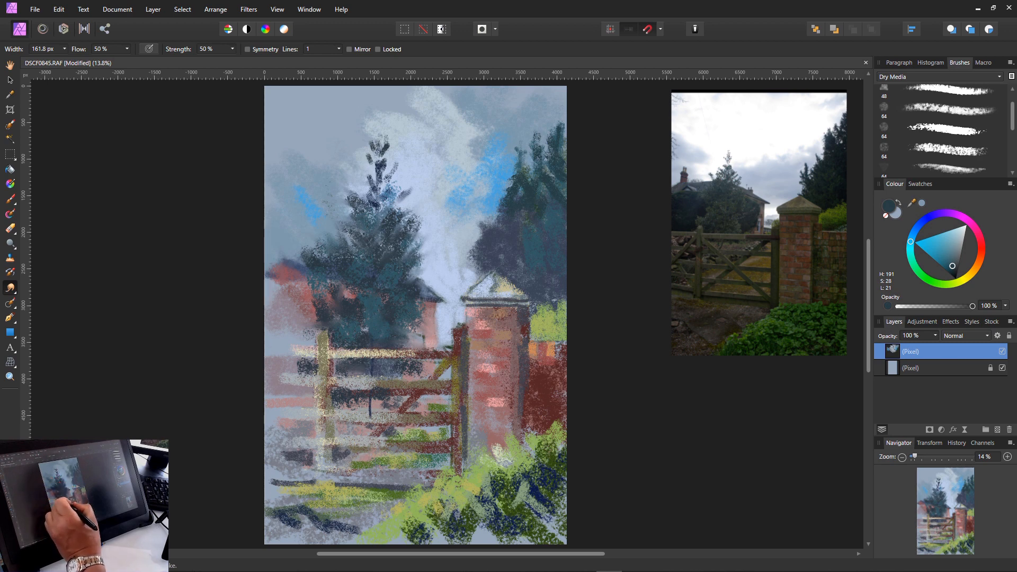
# - Smudge the dark tree patches between the gate bars
pyautogui.moveTo(306, 363); pyautogui.dragTo(292, 369)
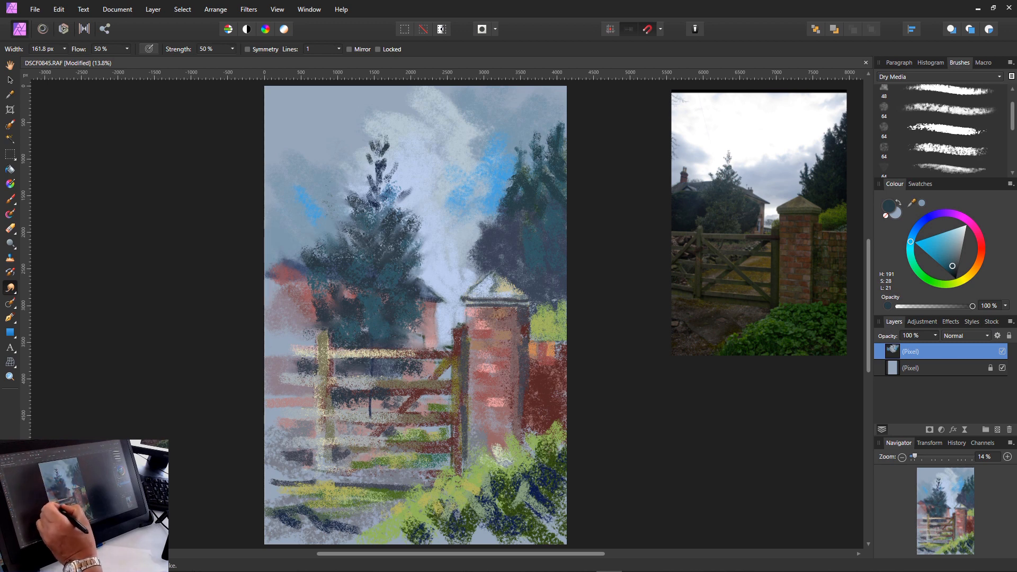
pyautogui.moveTo(339, 404)
pyautogui.mouseDown()
pyautogui.moveTo(360, 409)
pyautogui.moveTo(332, 406)
pyautogui.mouseUp()
pyautogui.moveTo(358, 402); pyautogui.dragTo(377, 401)
# - Smudge the tree's edge beside the pillar cap, and soften the yellow-green hedge behind the pillar with a 246 px brush
pyautogui.moveTo(479, 269); pyautogui.dragTo(472, 284)
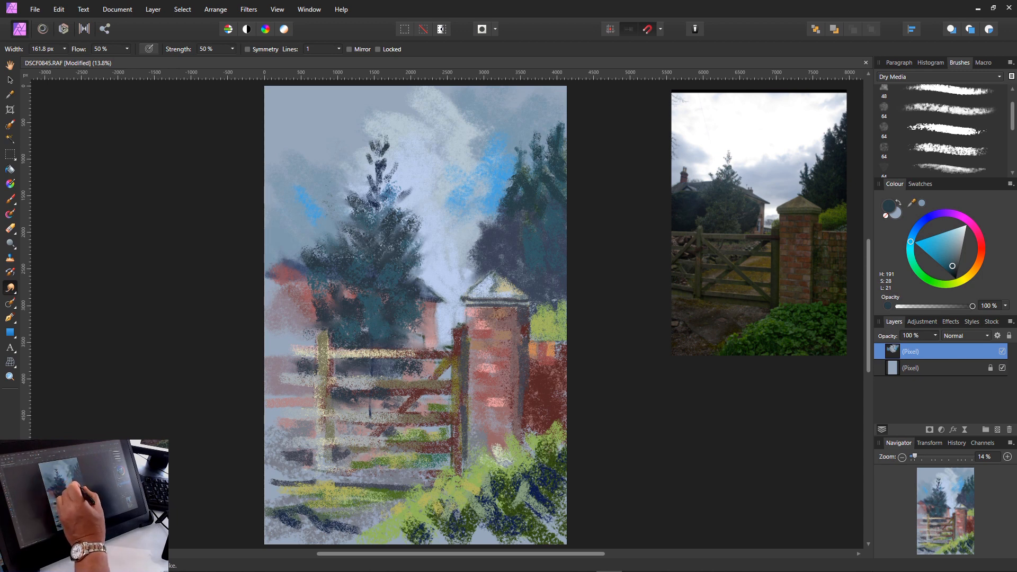
pyautogui.press(']')
pyautogui.moveTo(532, 318); pyautogui.dragTo(536, 325)
pyautogui.moveTo(540, 311); pyautogui.dragTo(544, 299)
pyautogui.moveTo(555, 312); pyautogui.dragTo(560, 299)
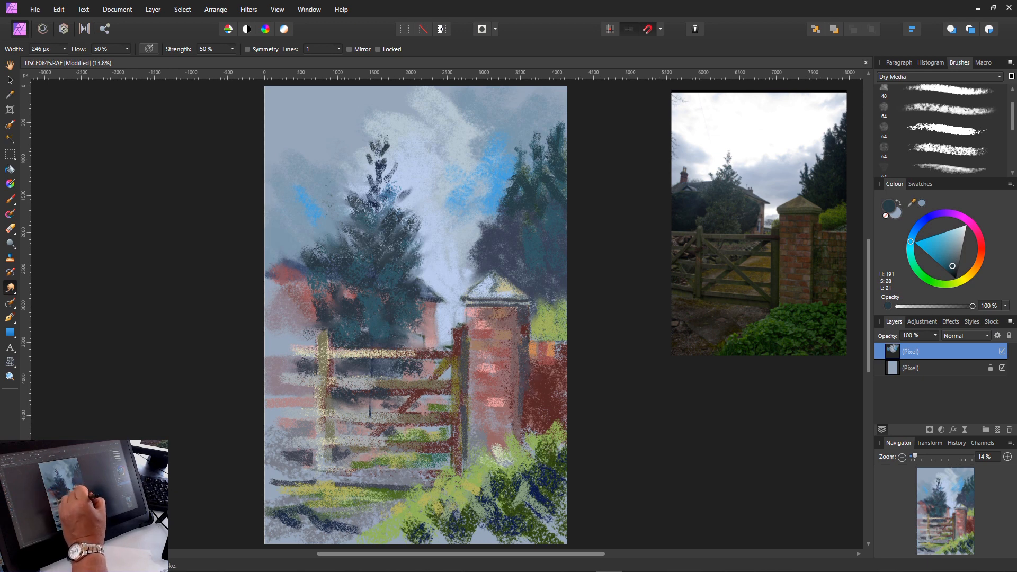
# - Smudge the brick pillar's face and edges to blend the brickwork and shadows
pyautogui.moveTo(516, 403); pyautogui.dragTo(509, 408)
pyautogui.moveTo(472, 376); pyautogui.dragTo(457, 467)
pyautogui.moveTo(479, 350); pyautogui.dragTo(471, 369)
pyautogui.moveTo(481, 321)
pyautogui.mouseDown()
pyautogui.moveTo(469, 329)
pyautogui.moveTo(467, 307)
pyautogui.mouseUp()
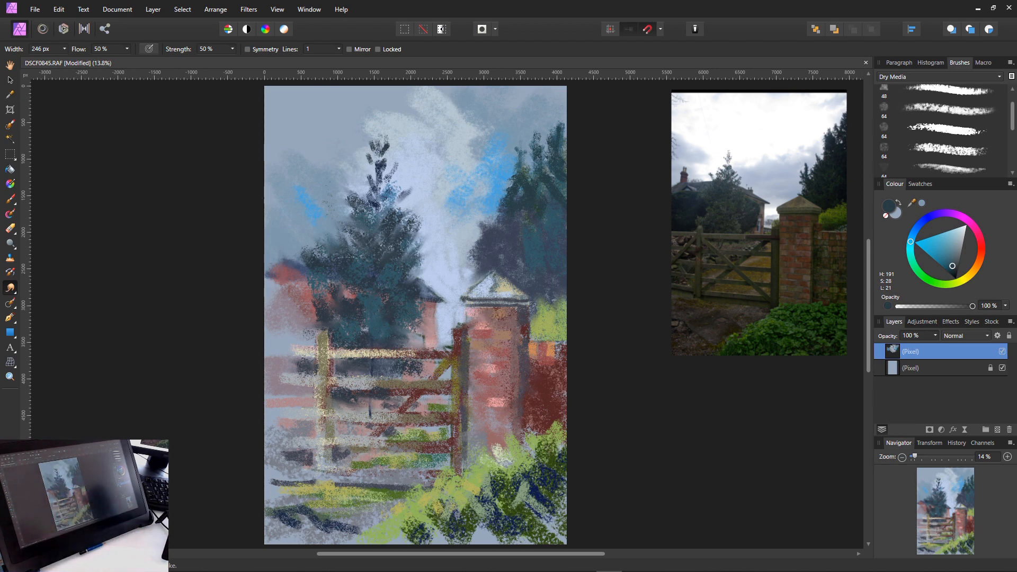
pyautogui.moveTo(468, 373)
pyautogui.mouseDown()
pyautogui.moveTo(495, 404)
pyautogui.moveTo(475, 407)
pyautogui.mouseUp()
# - Smudge the foreground bush upwards over the pillar's base and wall, and blend the pillar's left edge
pyautogui.moveTo(497, 451)
pyautogui.mouseDown()
pyautogui.moveTo(494, 438)
pyautogui.moveTo(519, 414)
pyautogui.moveTo(537, 423)
pyautogui.mouseUp()
pyautogui.moveTo(472, 402); pyautogui.dragTo(459, 397)
pyautogui.moveTo(521, 496)
pyautogui.mouseDown()
pyautogui.moveTo(535, 472)
pyautogui.moveTo(544, 477)
pyautogui.moveTo(537, 425)
pyautogui.moveTo(559, 442)
pyautogui.mouseUp()
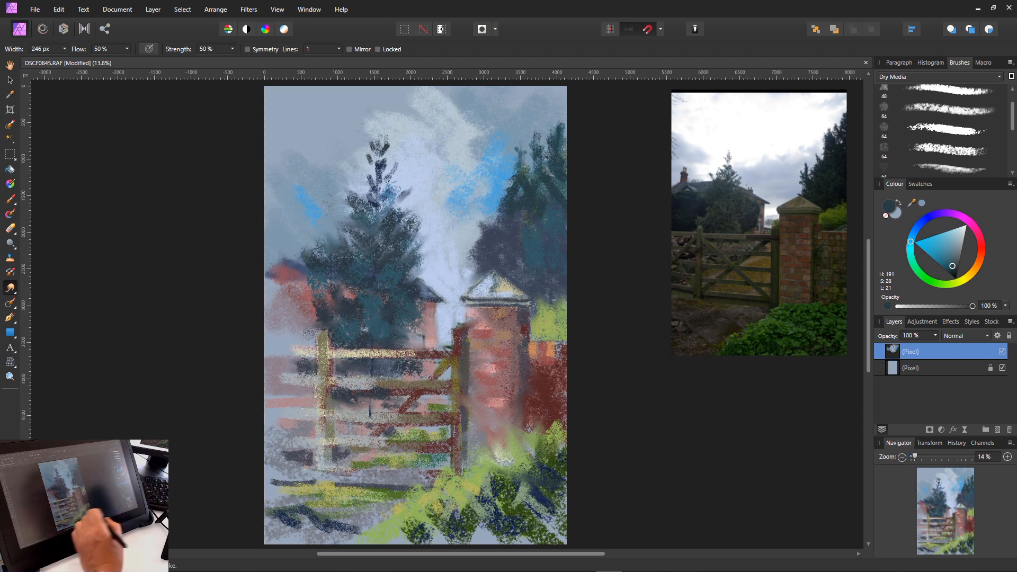
# - Smudge the foreground bush's green and dark foliage strokes upwards and to the left to soften them
pyautogui.moveTo(481, 493)
pyautogui.mouseDown()
pyautogui.moveTo(456, 472)
pyautogui.moveTo(460, 460)
pyautogui.mouseUp()
pyautogui.moveTo(495, 521)
pyautogui.mouseDown()
pyautogui.moveTo(493, 492)
pyautogui.moveTo(502, 501)
pyautogui.mouseUp()
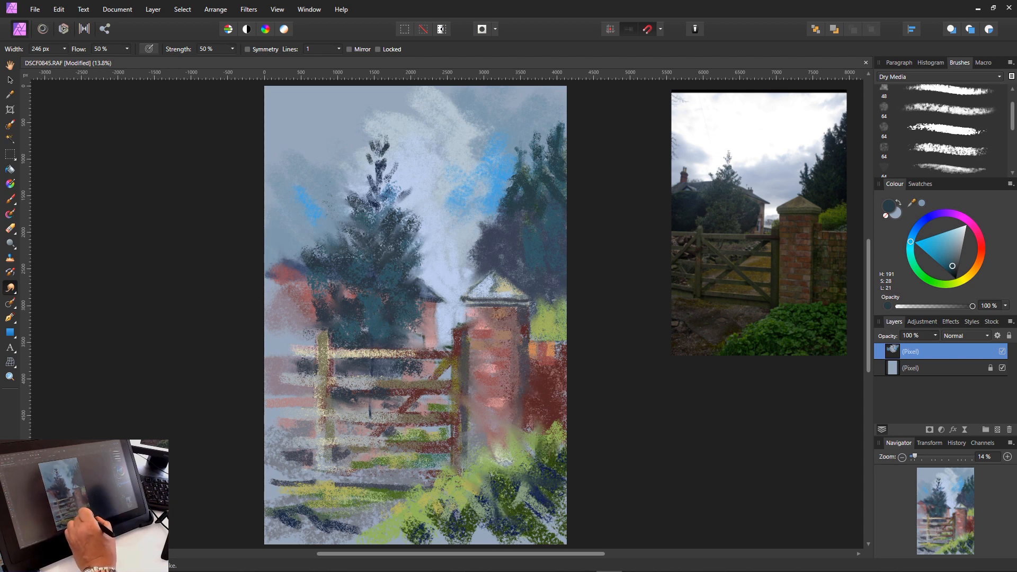
pyautogui.moveTo(552, 523)
pyautogui.mouseDown()
pyautogui.moveTo(533, 511)
pyautogui.moveTo(435, 503)
pyautogui.moveTo(458, 498)
pyautogui.mouseUp()
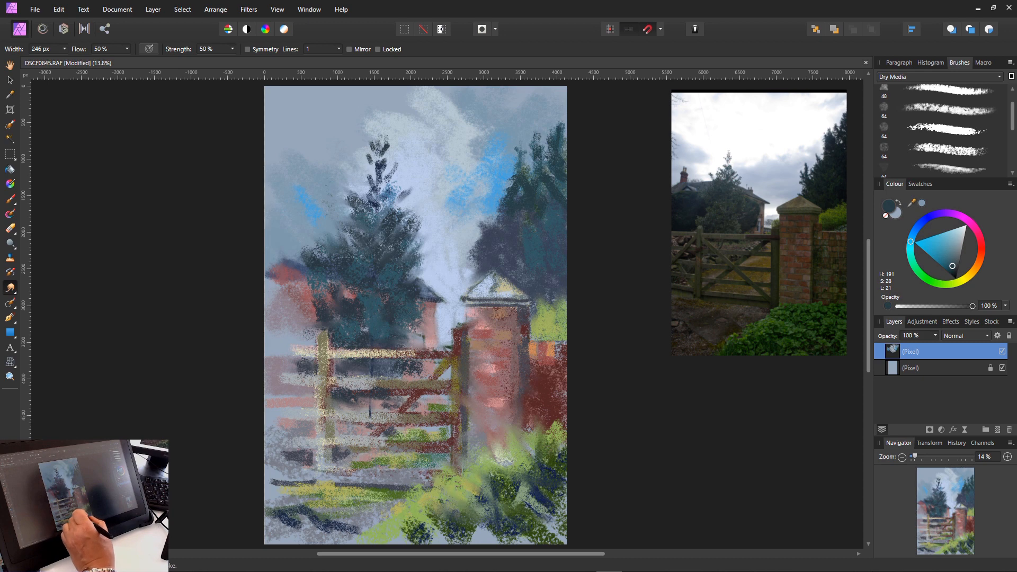
pyautogui.moveTo(446, 538); pyautogui.dragTo(422, 517)
pyautogui.moveTo(426, 543)
pyautogui.mouseDown()
pyautogui.moveTo(417, 524)
pyautogui.moveTo(402, 536)
pyautogui.mouseUp()
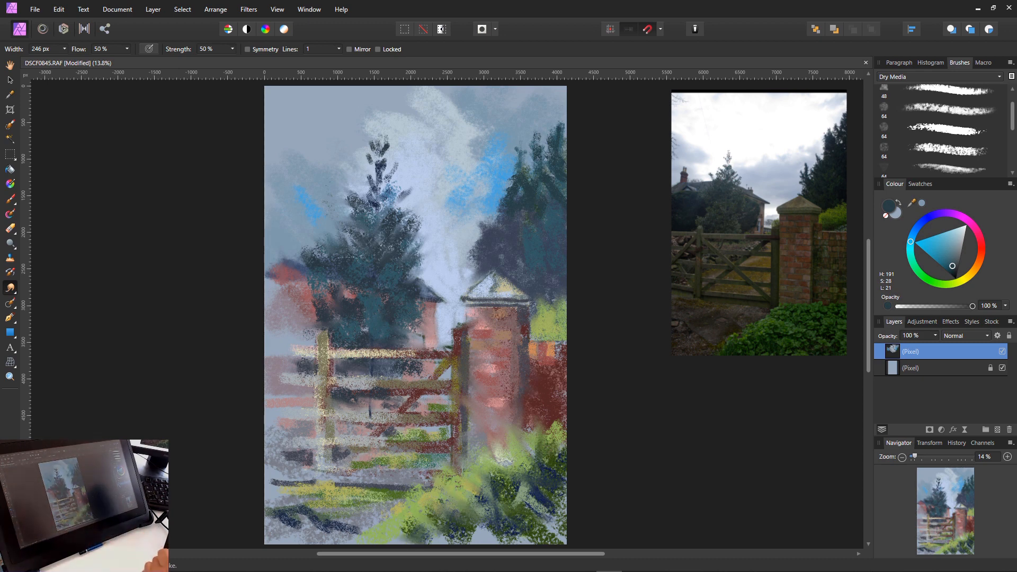
# - Smudge the house wall, roof edges and lower sides of the central tree so they blend together
pyautogui.moveTo(449, 338); pyautogui.dragTo(451, 349)
pyautogui.moveTo(417, 330)
pyautogui.mouseDown()
pyautogui.moveTo(443, 316)
pyautogui.moveTo(433, 295)
pyautogui.moveTo(411, 291)
pyautogui.mouseUp()
pyautogui.moveTo(420, 279); pyautogui.dragTo(432, 268)
pyautogui.moveTo(327, 259)
pyautogui.mouseDown()
pyautogui.moveTo(307, 245)
pyautogui.moveTo(295, 285)
pyautogui.moveTo(309, 314)
pyautogui.mouseUp()
pyautogui.moveTo(321, 316)
pyautogui.mouseDown()
pyautogui.moveTo(303, 320)
pyautogui.moveTo(304, 305)
pyautogui.moveTo(306, 340)
pyautogui.moveTo(320, 326)
pyautogui.mouseUp()
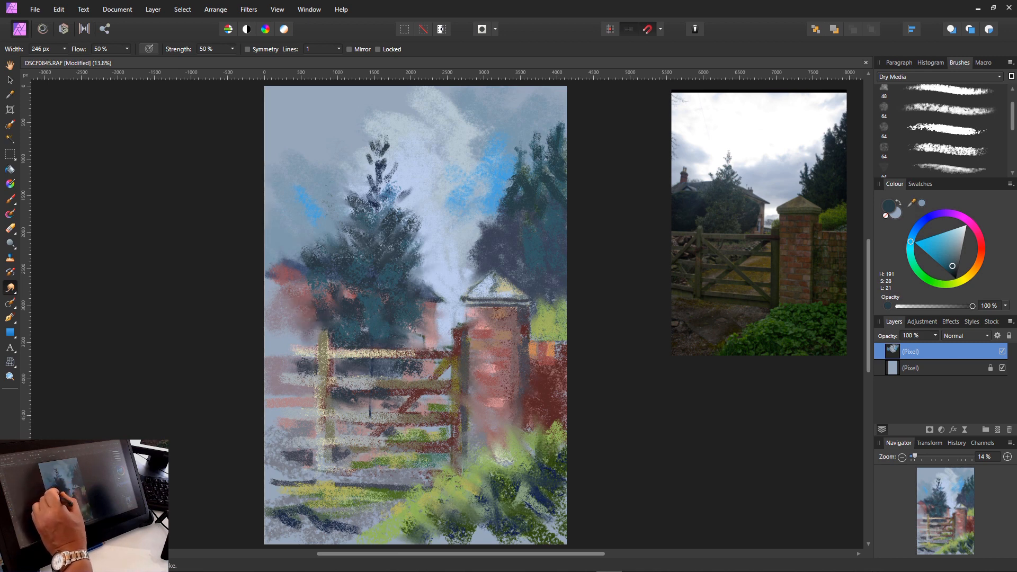
pyautogui.moveTo(314, 286); pyautogui.dragTo(298, 298)
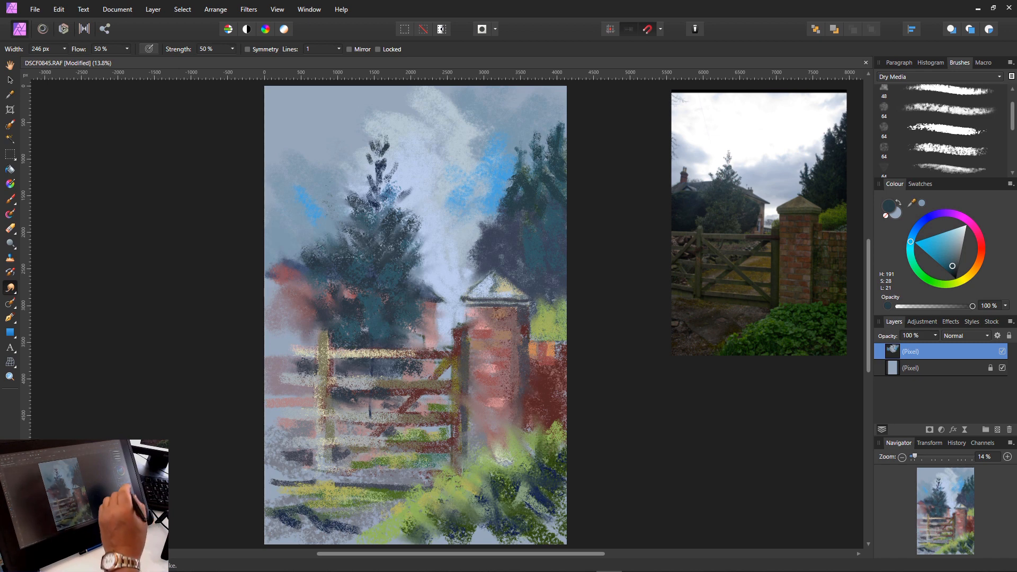
# - With the Paint Brush at 127.8 px, dab pale blue (H 191, S 25, L 74) sky flecks into the central tree's lower foliage
pyautogui.click(14, 202)
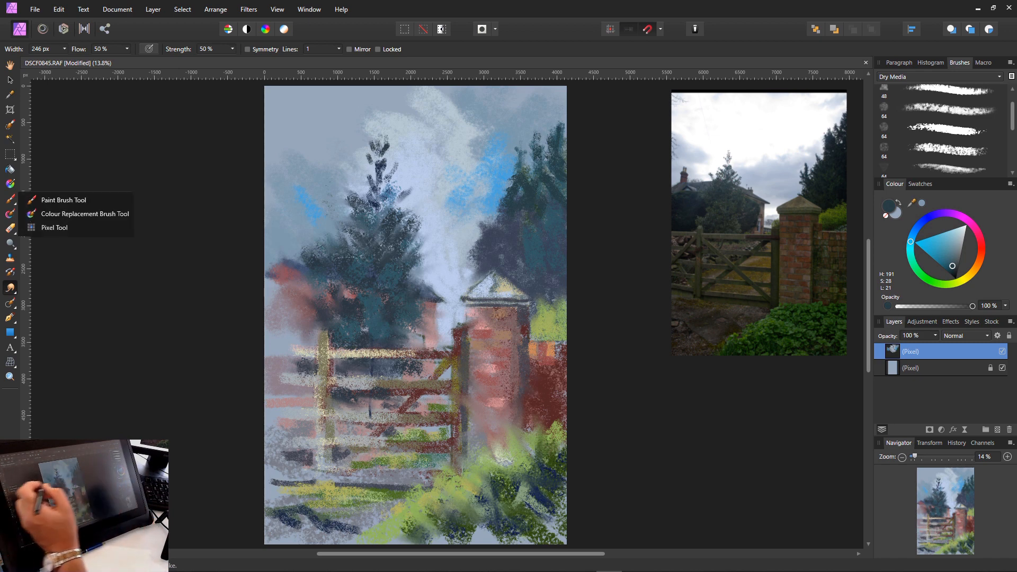
pyautogui.click(61, 200)
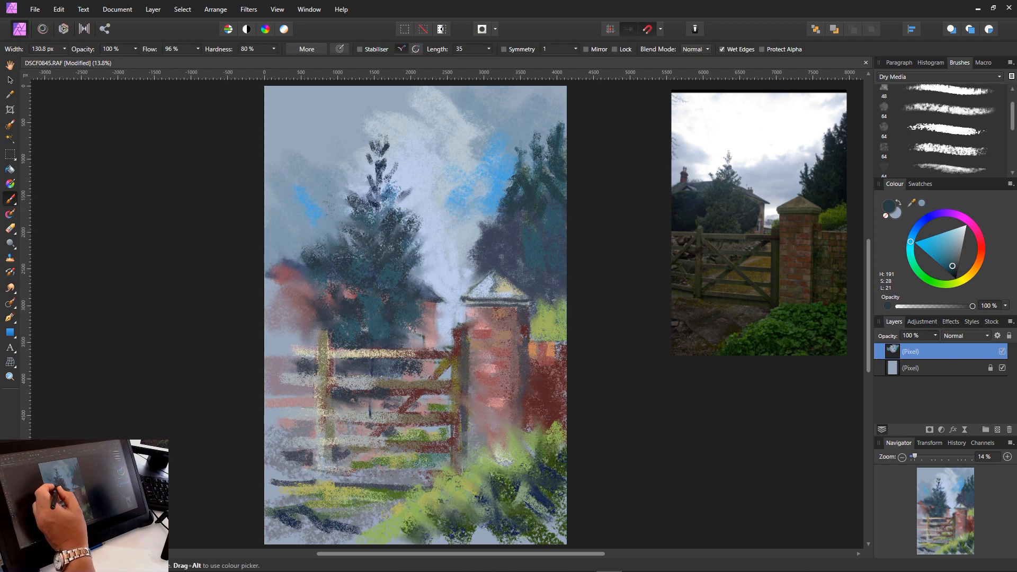
pyautogui.press('[')
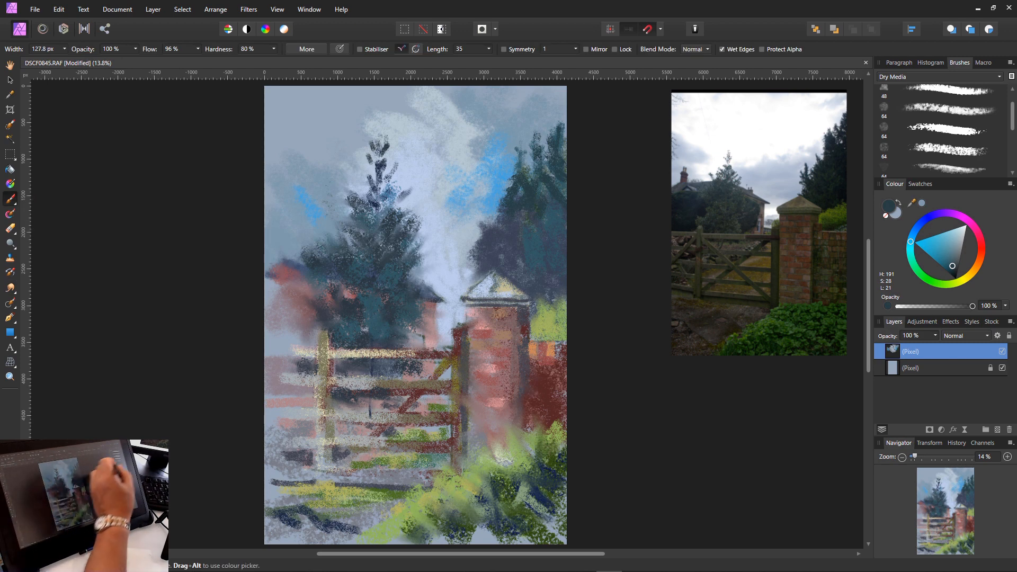
pyautogui.click(958, 237)
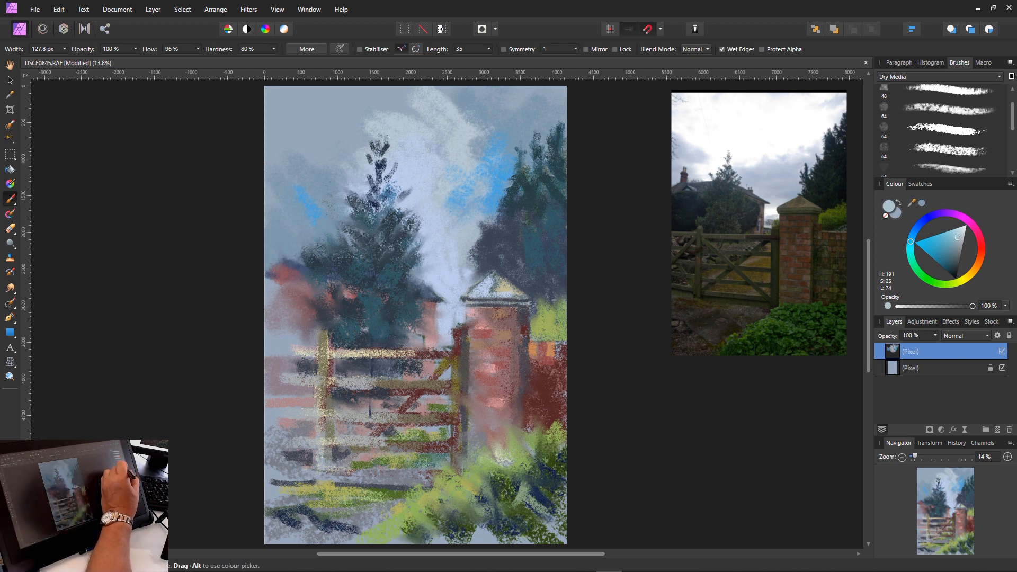
pyautogui.click(322, 276)
pyautogui.moveTo(338, 290); pyautogui.dragTo(332, 298)
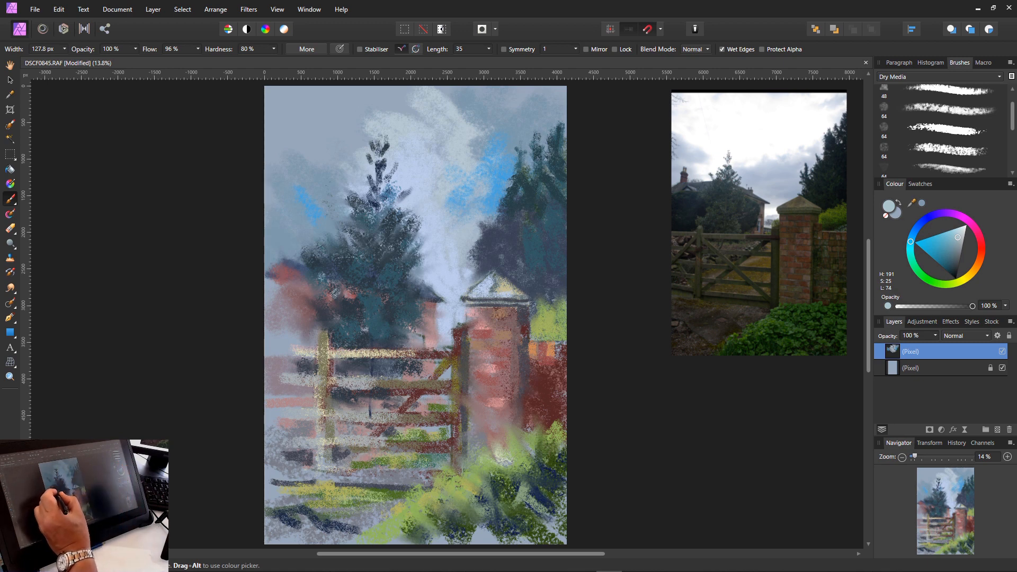
pyautogui.click(313, 290)
pyautogui.moveTo(329, 256); pyautogui.dragTo(334, 264)
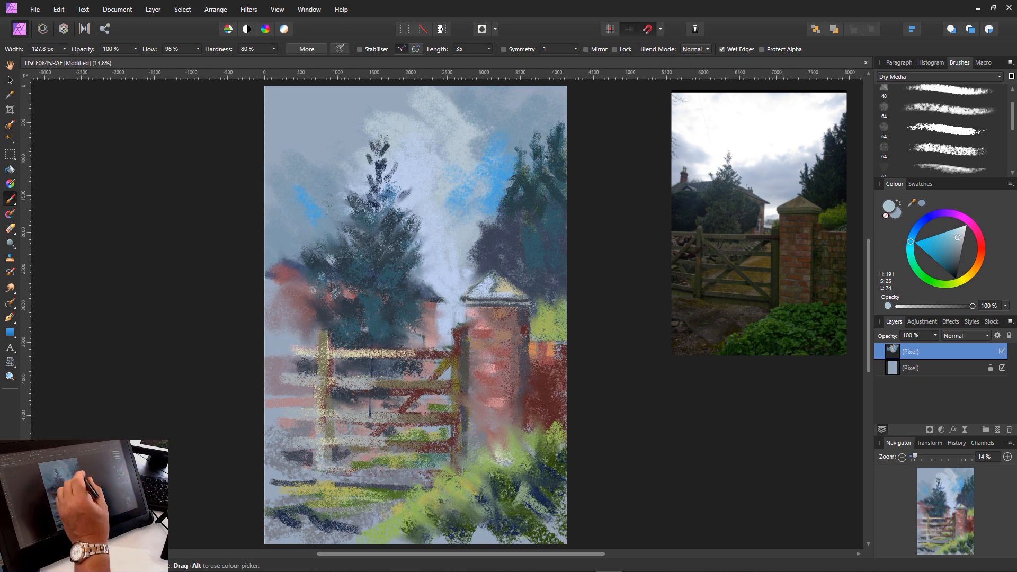
pyautogui.click(366, 295)
pyautogui.click(363, 316)
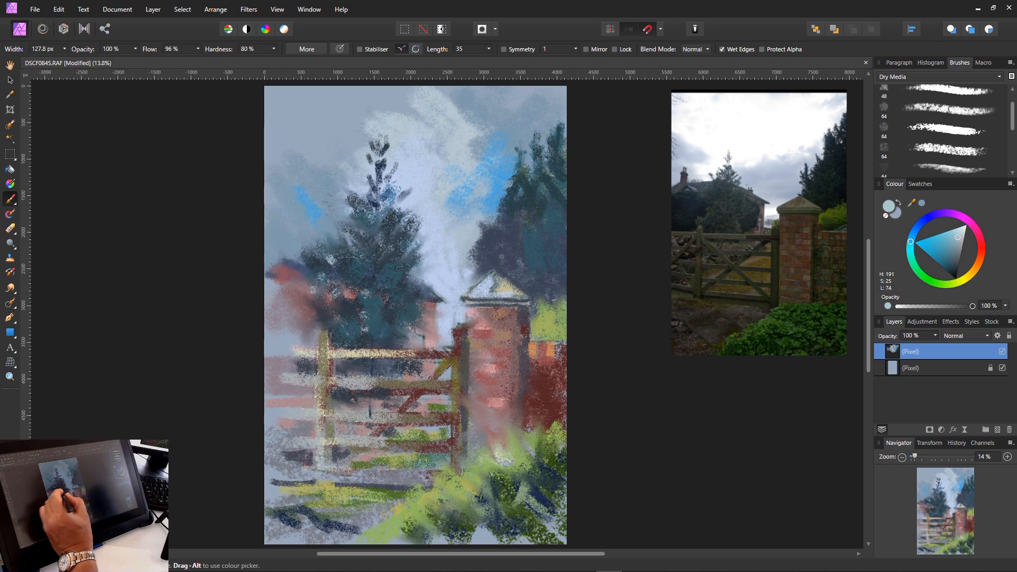
# - Dab more pale blue at the central tree's lower-left edge, just above the left gate post
pyautogui.moveTo(343, 310); pyautogui.dragTo(311, 318)
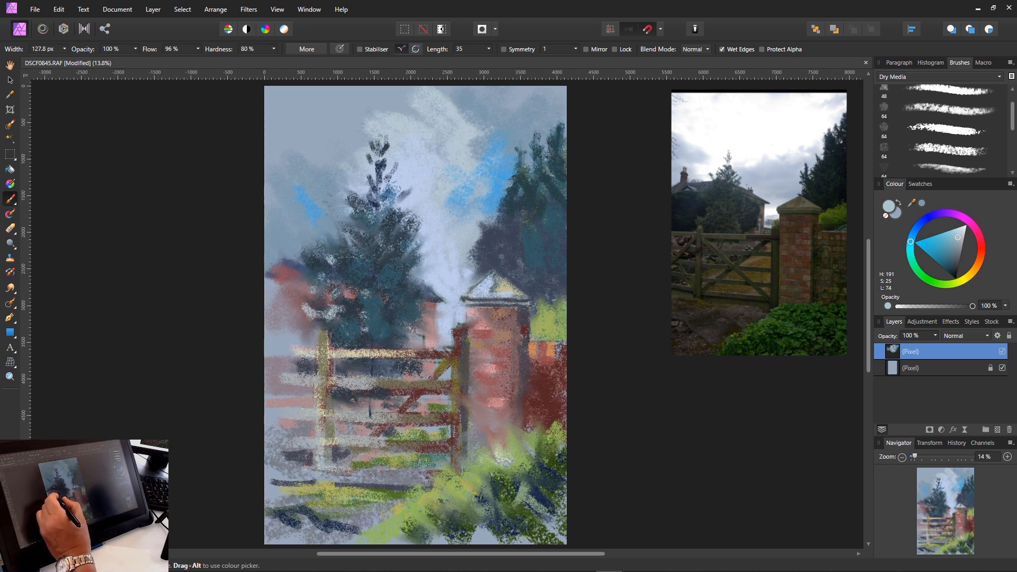
pyautogui.click(303, 315)
pyautogui.click(304, 320)
pyautogui.click(310, 324)
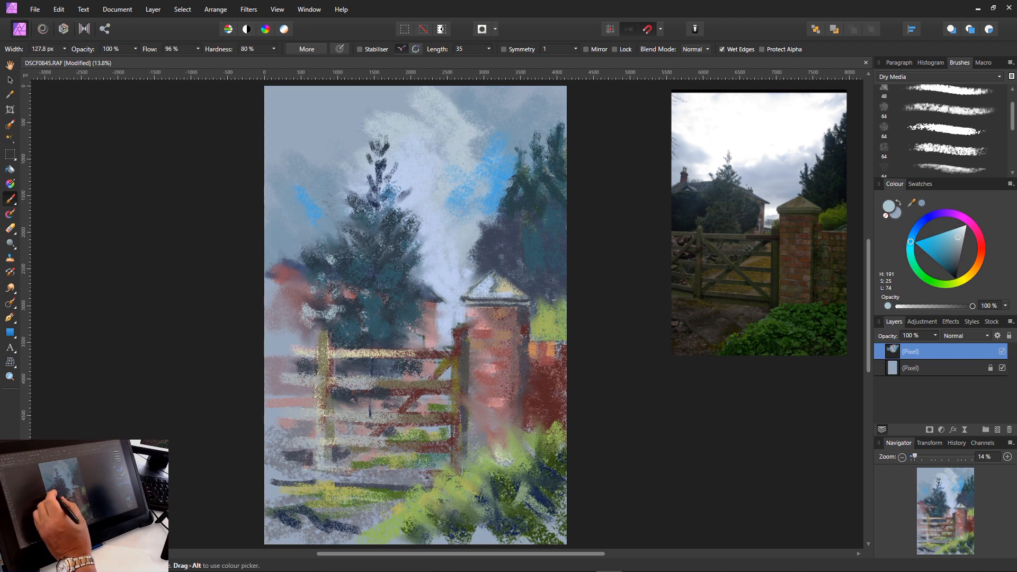
pyautogui.click(295, 318)
pyautogui.moveTo(316, 324); pyautogui.dragTo(301, 333)
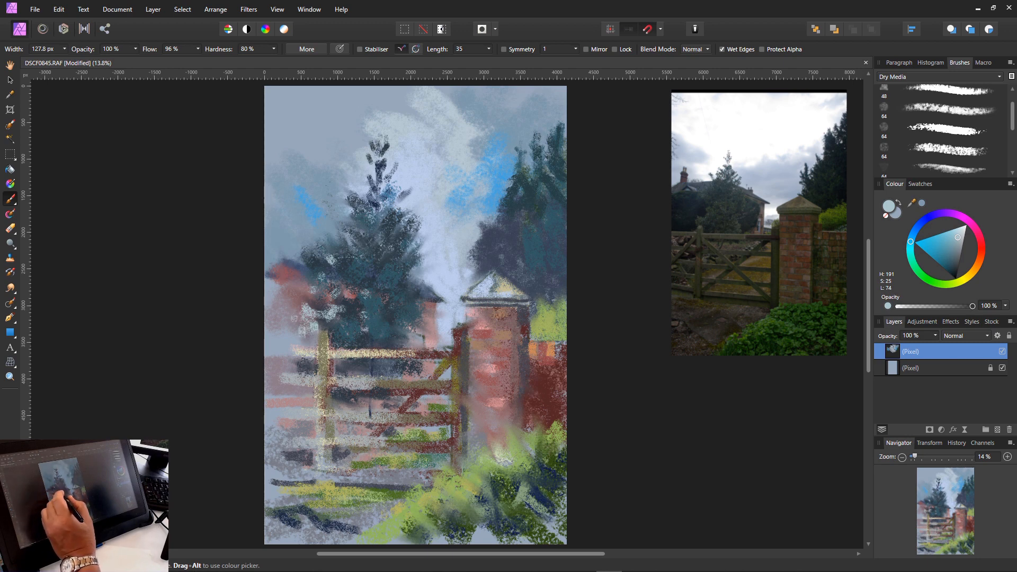
# - Add pale blue dabs to the central tree's lower-right foliage beside the house gable
pyautogui.moveTo(426, 291); pyautogui.dragTo(420, 300)
pyautogui.click(413, 306)
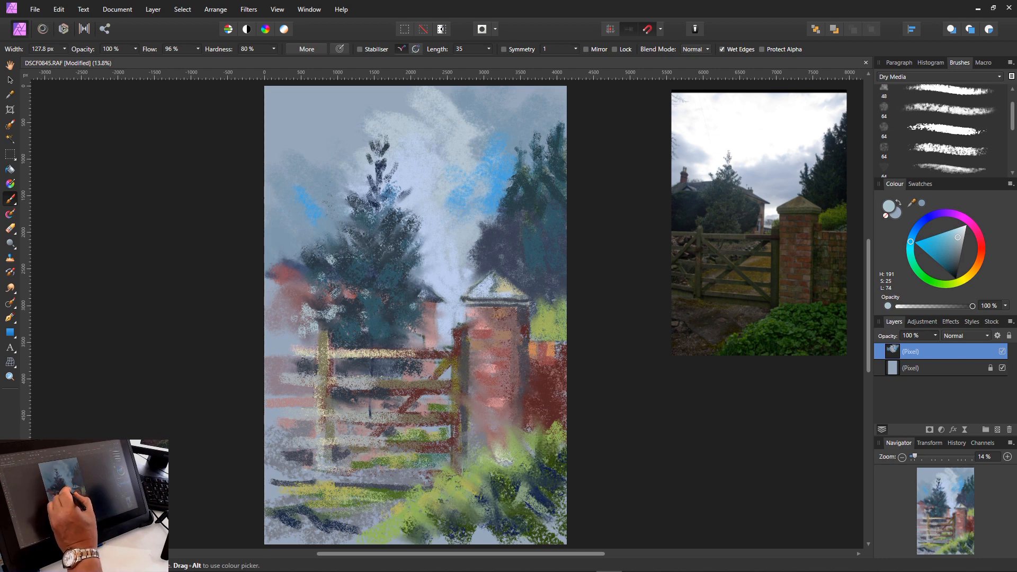
pyautogui.click(388, 328)
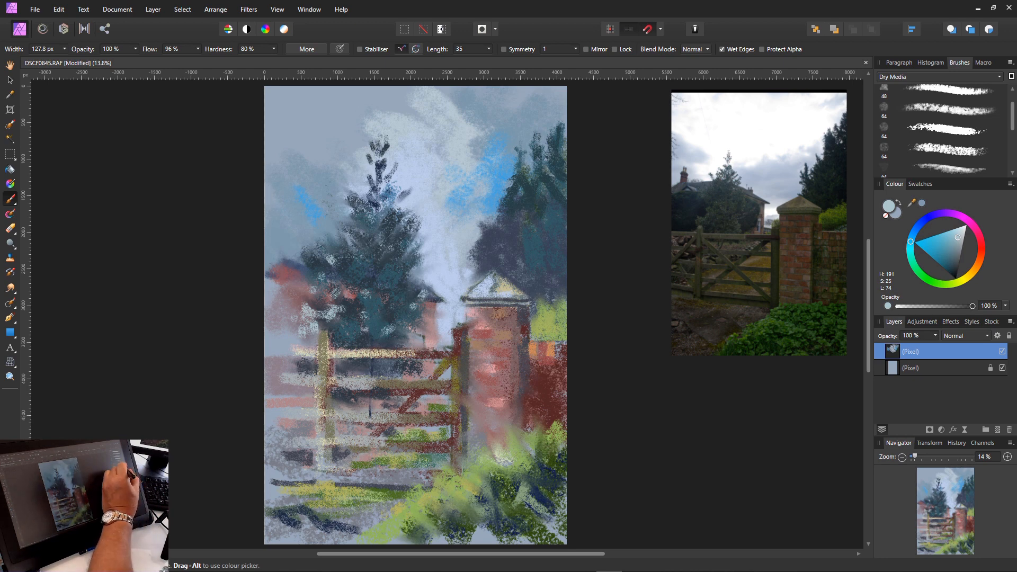
# - Lighten the colour to H 191, S 14, L 88 and paint the sky edge along the house's right wall with a 108.7 px brush
pyautogui.click(963, 231)
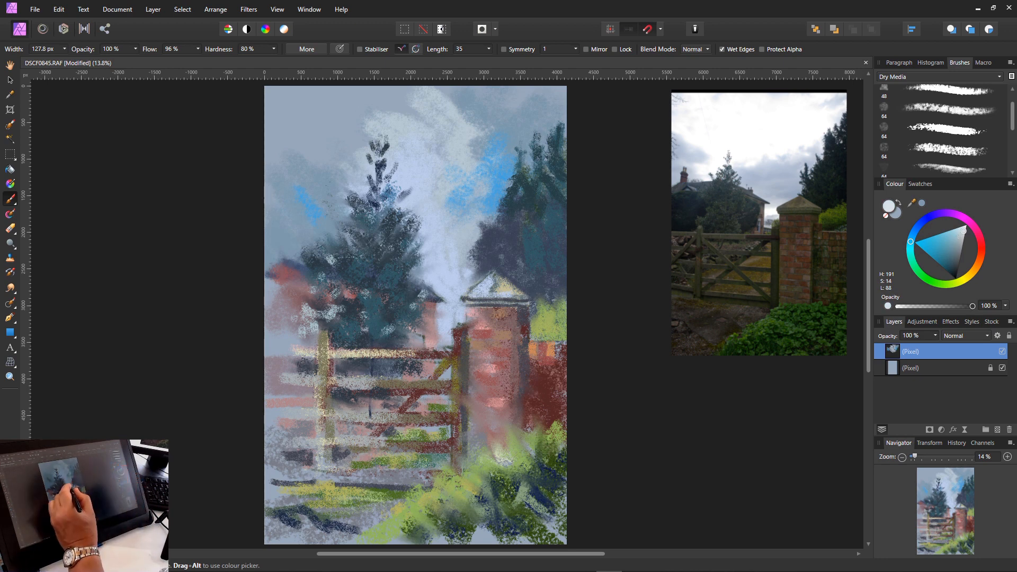
pyautogui.press('[')
pyautogui.moveTo(427, 279)
pyautogui.mouseDown()
pyautogui.moveTo(448, 301)
pyautogui.moveTo(435, 335)
pyautogui.mouseUp()
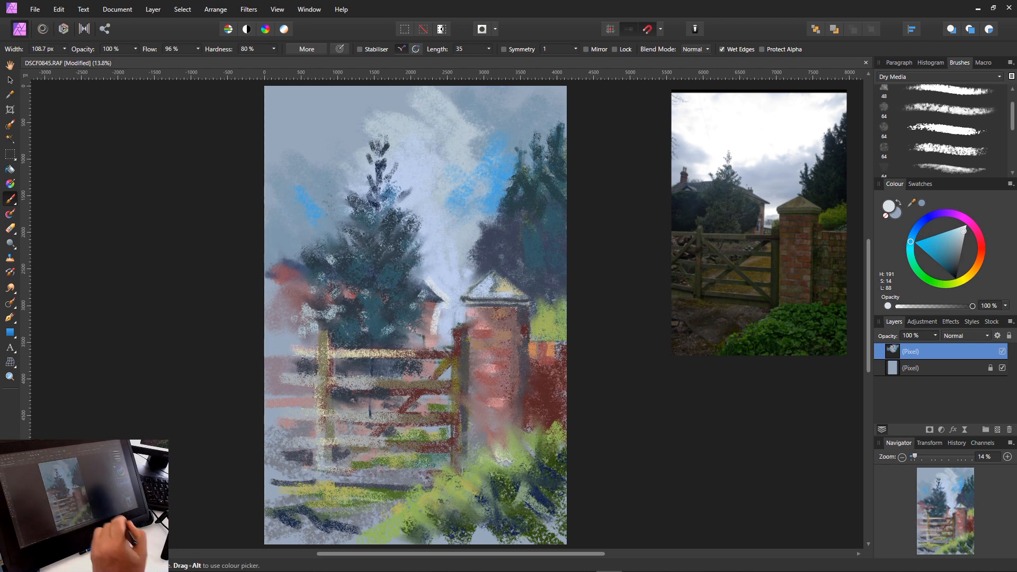
pyautogui.hotkey('ctrl', 'z')
pyautogui.moveTo(439, 304); pyautogui.dragTo(440, 339)
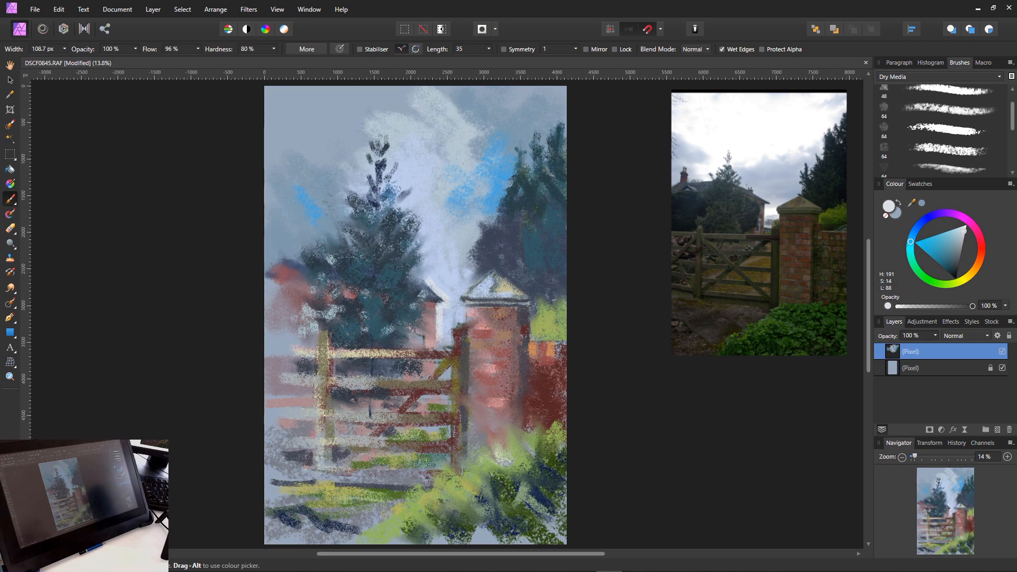
# - Dab near-white sky into the gap between the house gable and the pillar cap
pyautogui.click(438, 278)
pyautogui.click(451, 275)
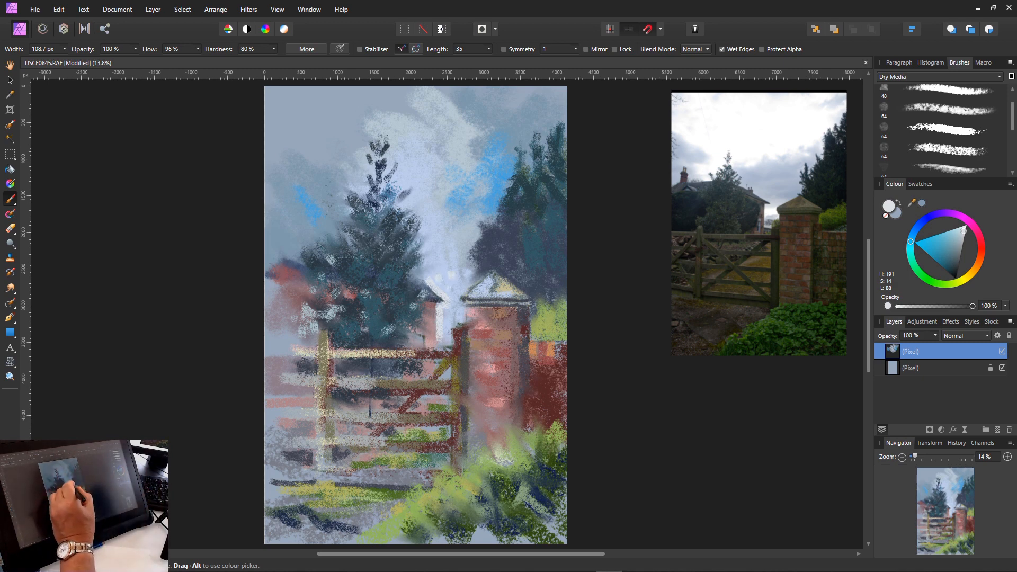
pyautogui.moveTo(451, 292); pyautogui.dragTo(449, 316)
pyautogui.click(455, 287)
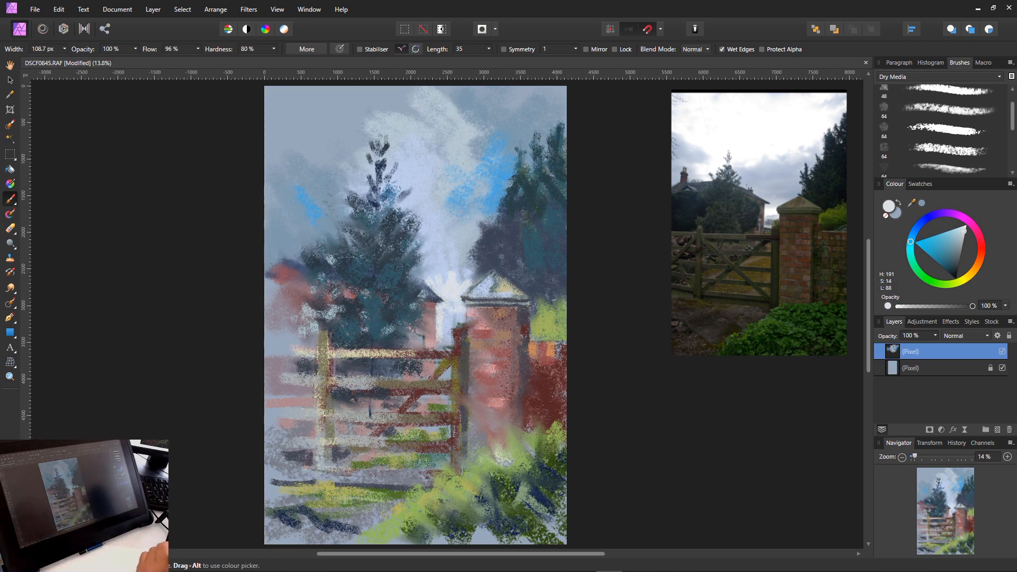
# - Enlarge the brush to 251.4 px and paint a near-white patch in the sky above the gap between the two trees
pyautogui.press(']')
pyautogui.press(']')
pyautogui.press(']')
pyautogui.press(']')
pyautogui.press(']')
pyautogui.press(']')
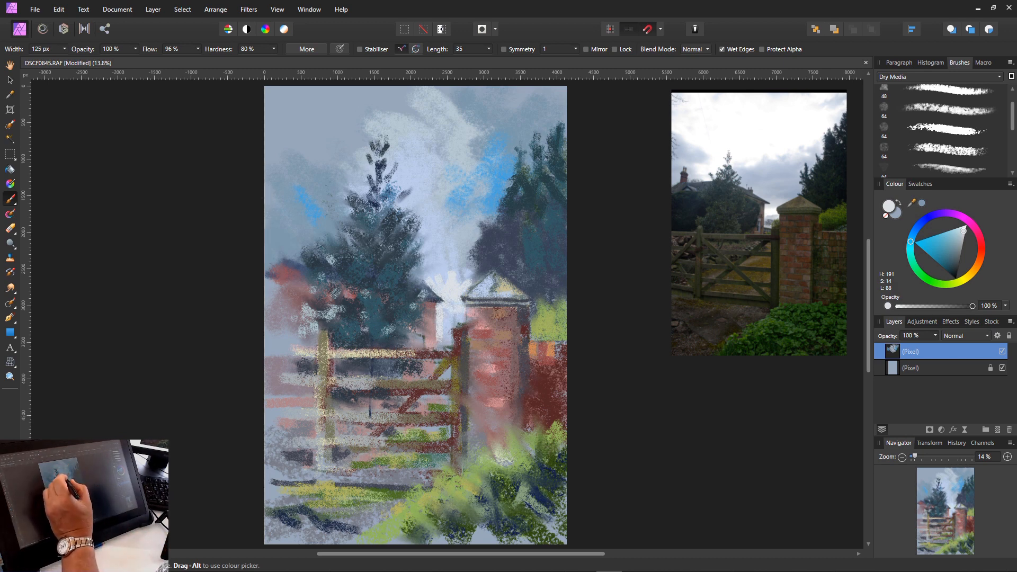
pyautogui.moveTo(451, 242); pyautogui.dragTo(447, 275)
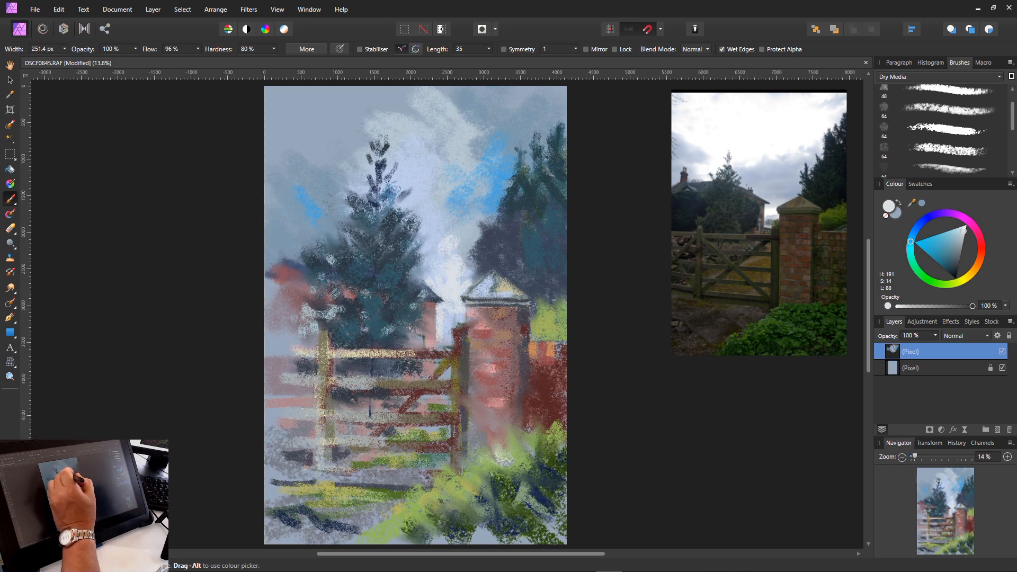
# - Paint textured near-white cloud beside the blue patch and across the upper sky to the upper-left corner
pyautogui.moveTo(480, 163)
pyautogui.mouseDown()
pyautogui.moveTo(467, 186)
pyautogui.moveTo(495, 190)
pyautogui.moveTo(445, 183)
pyautogui.mouseUp()
pyautogui.moveTo(452, 123)
pyautogui.mouseDown()
pyautogui.moveTo(495, 151)
pyautogui.moveTo(506, 118)
pyautogui.moveTo(464, 146)
pyautogui.moveTo(453, 169)
pyautogui.mouseUp()
pyautogui.moveTo(424, 138)
pyautogui.mouseDown()
pyautogui.moveTo(439, 117)
pyautogui.moveTo(445, 158)
pyautogui.moveTo(429, 169)
pyautogui.moveTo(430, 100)
pyautogui.moveTo(402, 89)
pyautogui.moveTo(455, 89)
pyautogui.mouseUp()
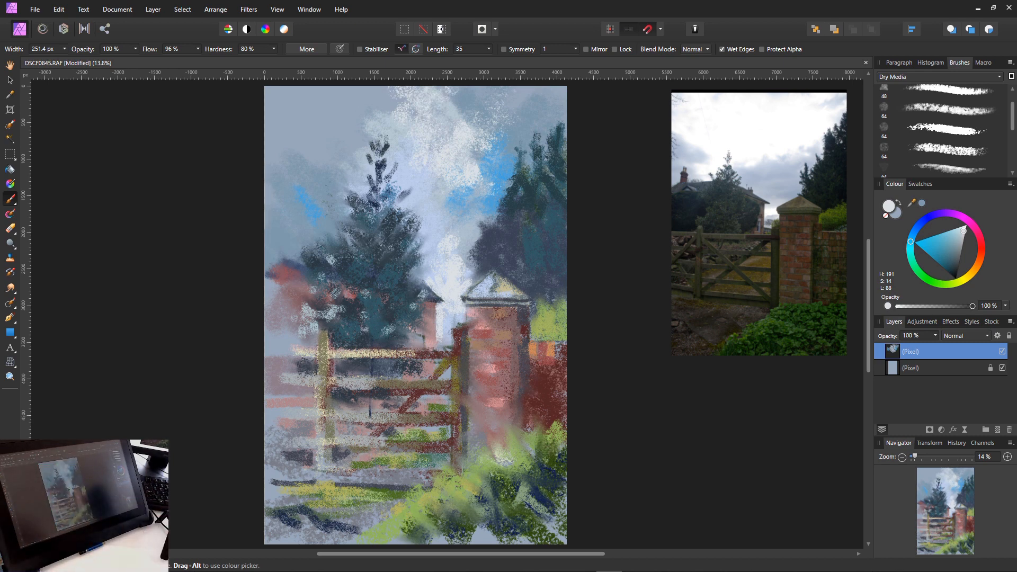
pyautogui.moveTo(356, 112)
pyautogui.mouseDown()
pyautogui.moveTo(397, 87)
pyautogui.moveTo(361, 135)
pyautogui.moveTo(349, 106)
pyautogui.moveTo(315, 92)
pyautogui.mouseUp()
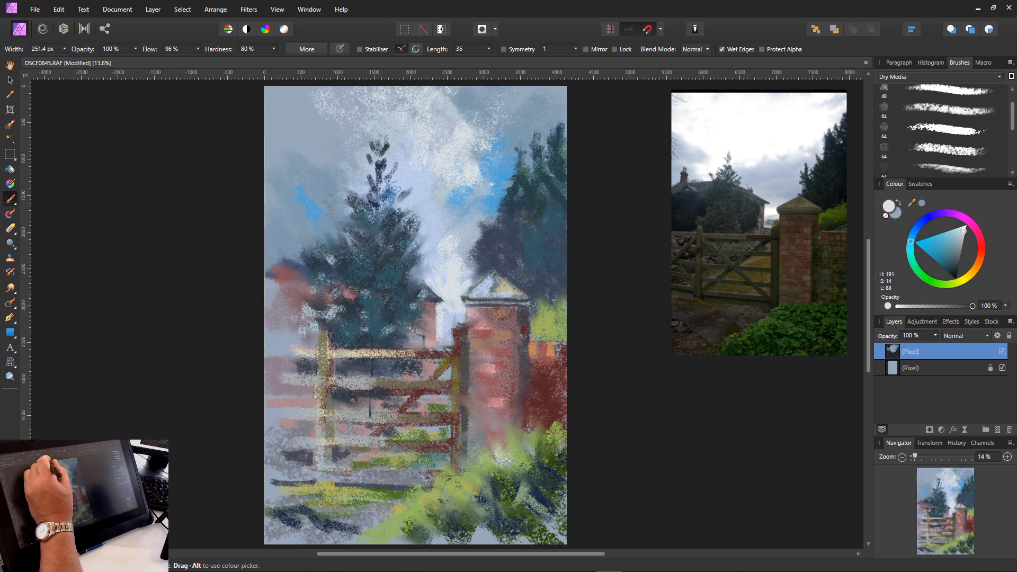
pyautogui.moveTo(340, 135)
pyautogui.mouseDown()
pyautogui.moveTo(326, 112)
pyautogui.moveTo(283, 93)
pyautogui.moveTo(291, 99)
pyautogui.mouseUp()
pyautogui.moveTo(289, 96); pyautogui.dragTo(302, 87)
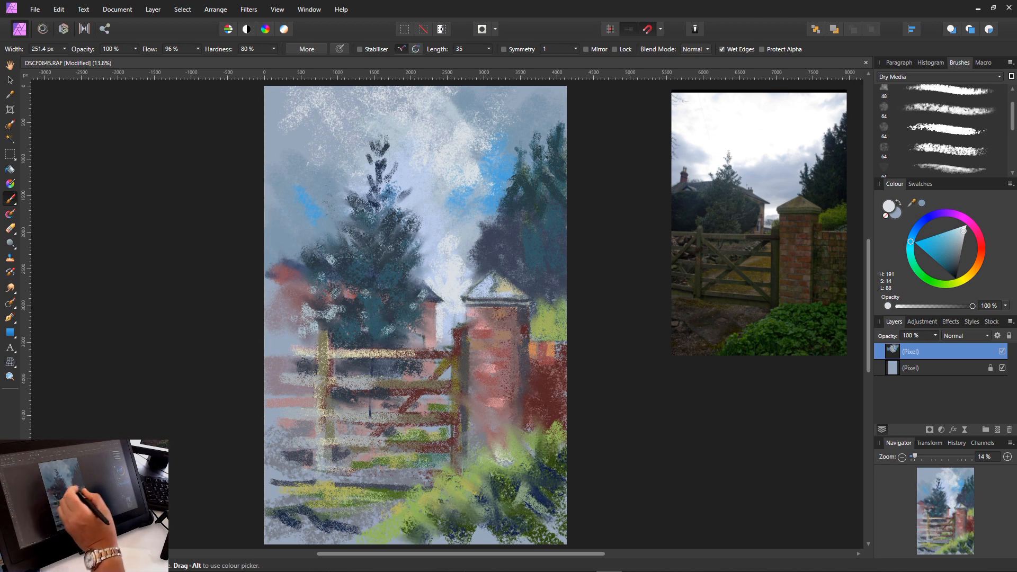
# - Reduce the brush to 35.8 px and paint a near-white highlight along the gate's top bar
pyautogui.press('[')
pyautogui.press('[')
pyautogui.press('[')
pyautogui.press('[')
pyautogui.press('[')
pyautogui.press('[')
pyautogui.press('[')
pyautogui.press('[')
pyautogui.press('[')
pyautogui.press('[')
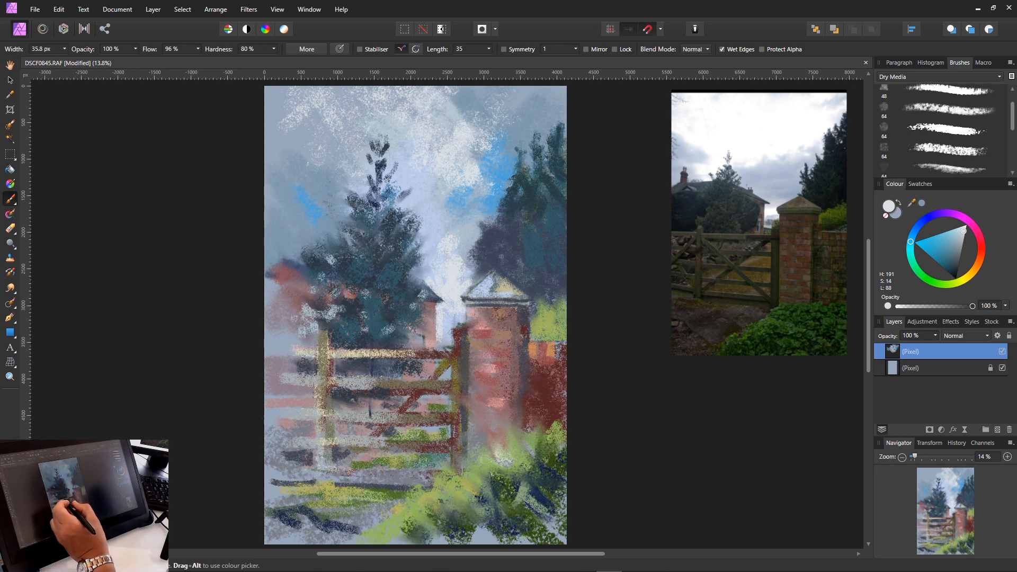
pyautogui.moveTo(407, 351); pyautogui.dragTo(332, 350)
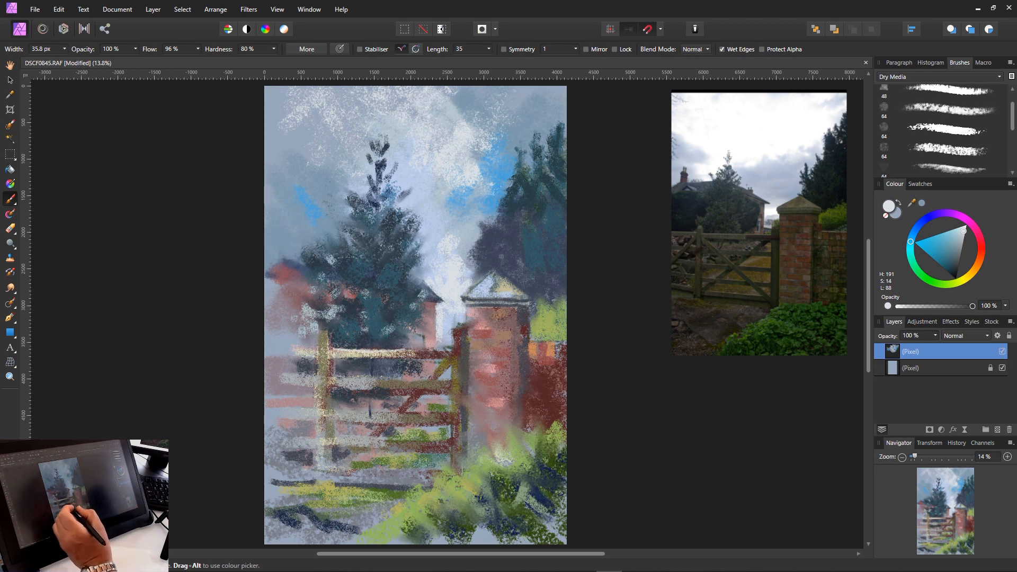
# - Paint thin near-white highlights along the lower gate bars, redoing the stroke on the upper one
pyautogui.moveTo(429, 380); pyautogui.dragTo(377, 383)
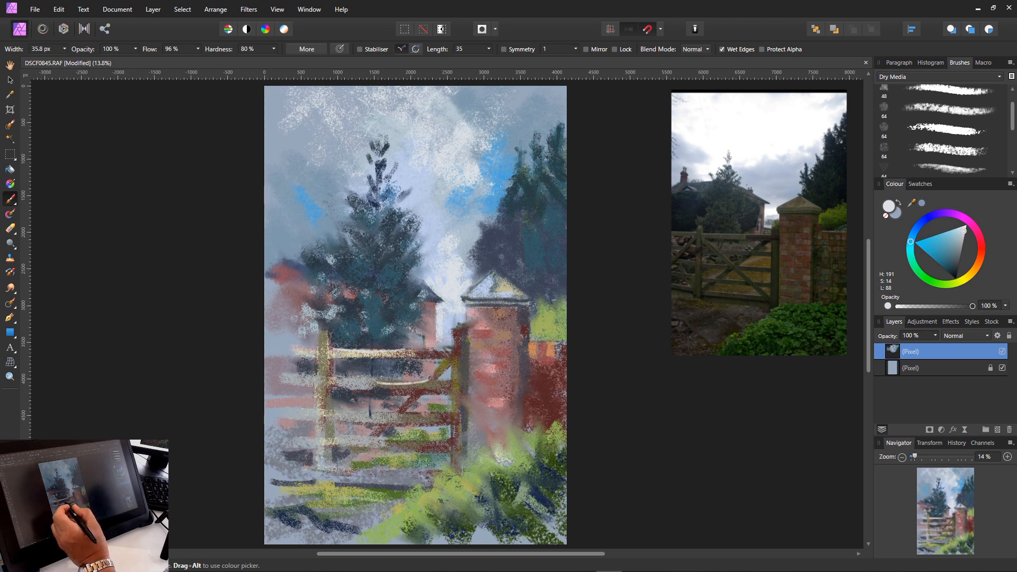
pyautogui.hotkey('ctrl', 'z')
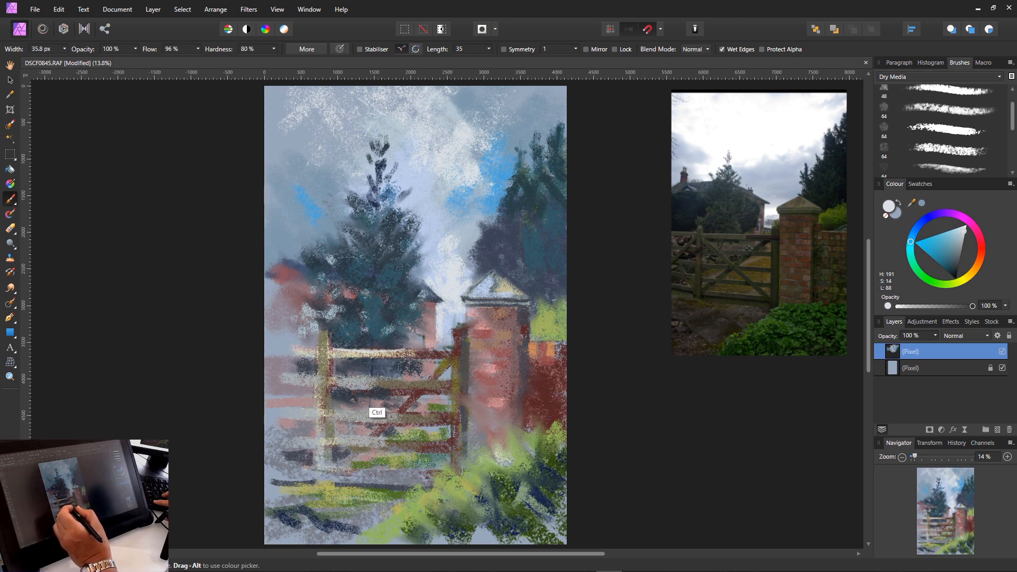
pyautogui.moveTo(437, 380); pyautogui.dragTo(382, 382)
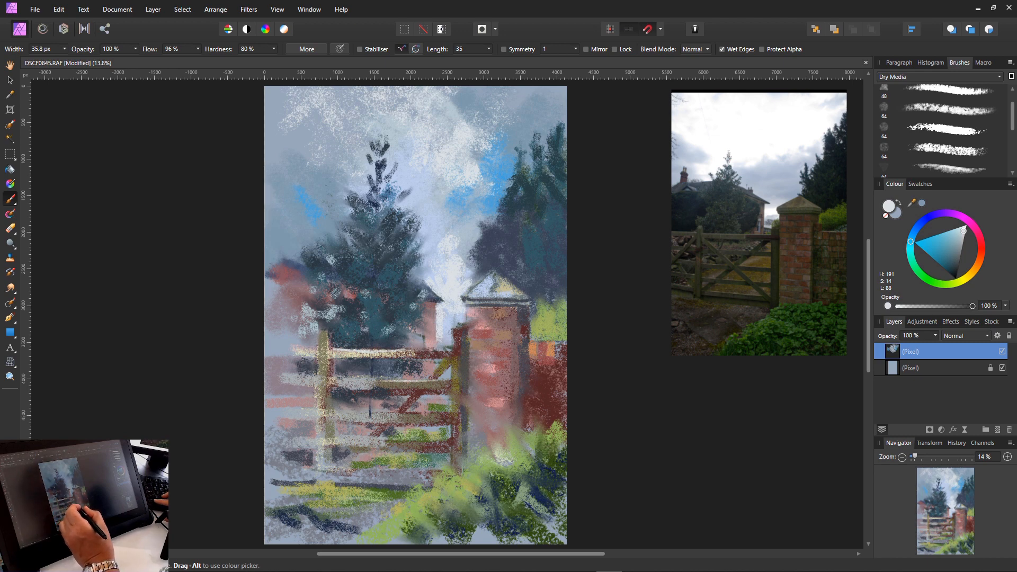
pyautogui.moveTo(441, 412); pyautogui.dragTo(327, 411)
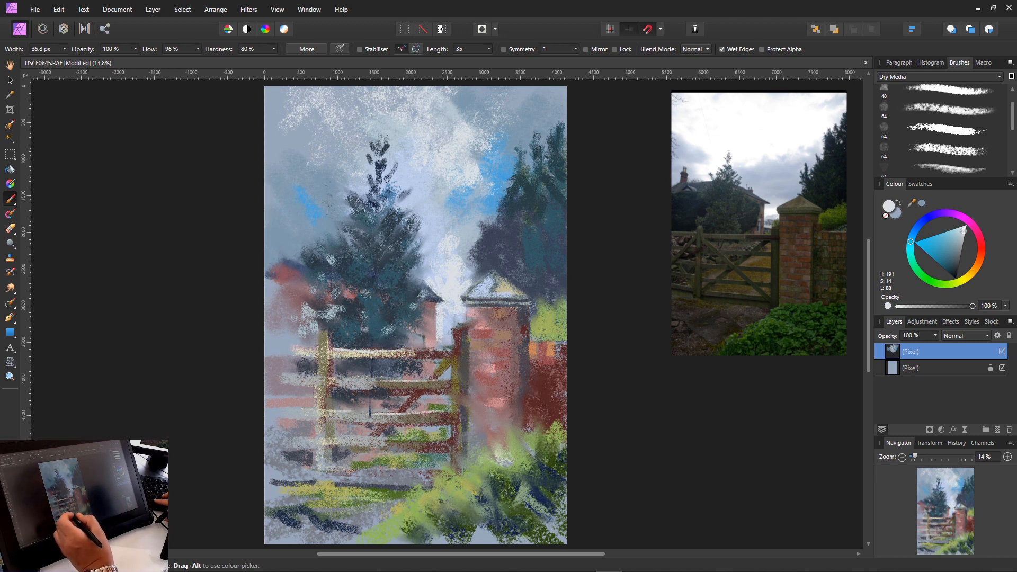
pyautogui.moveTo(437, 439); pyautogui.dragTo(375, 439)
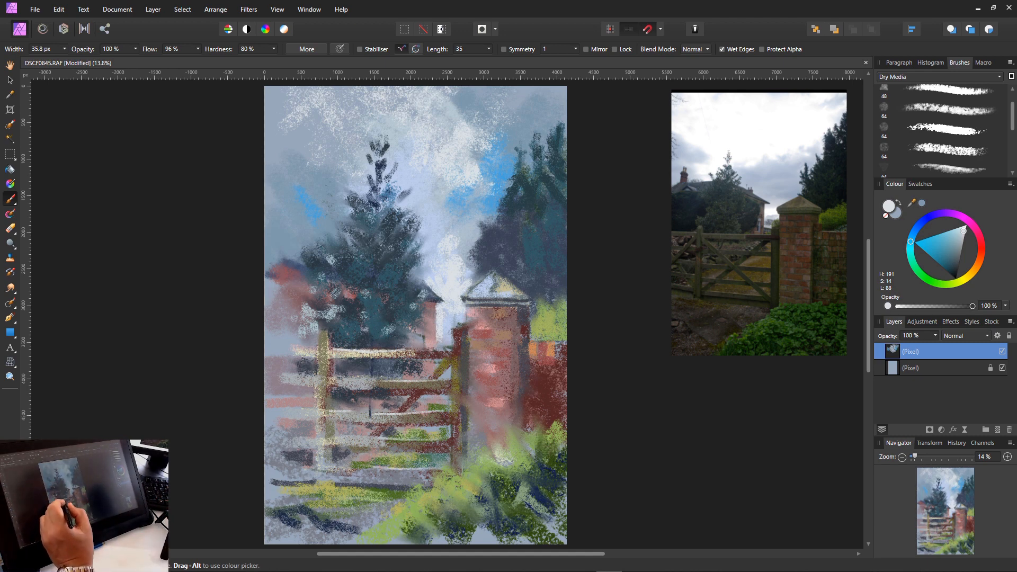
# - Sample the gate post's olive colour and paint diagonal braces on both sides of the post plus the top bar beyond it, using a 170.7 px brush
pyautogui.keyDown('alt'); pyautogui.click(321, 375); pyautogui.keyUp('alt')
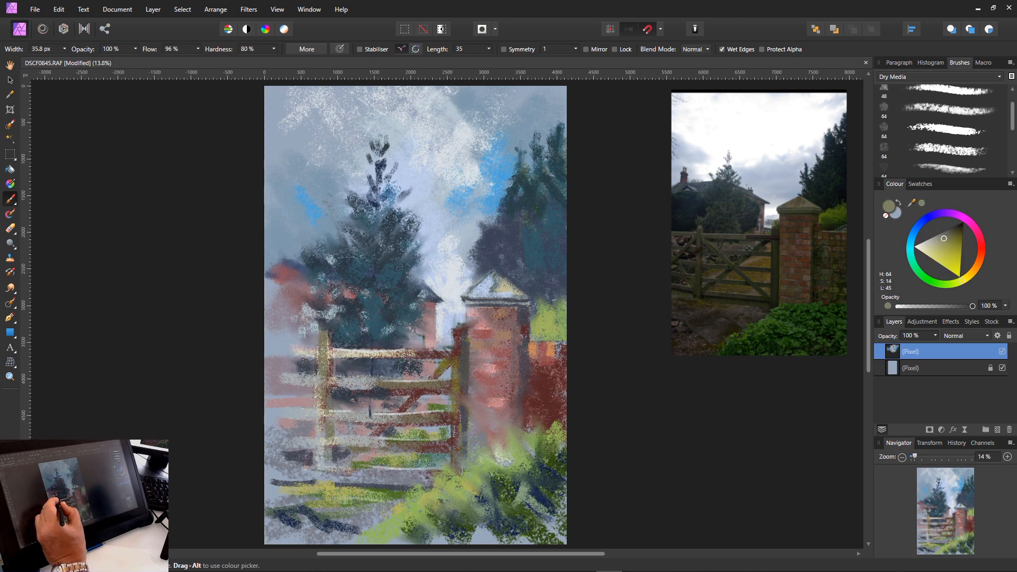
pyautogui.press(']')
pyautogui.press(']')
pyautogui.press(']')
pyautogui.press(']')
pyautogui.press(']')
pyautogui.press(']')
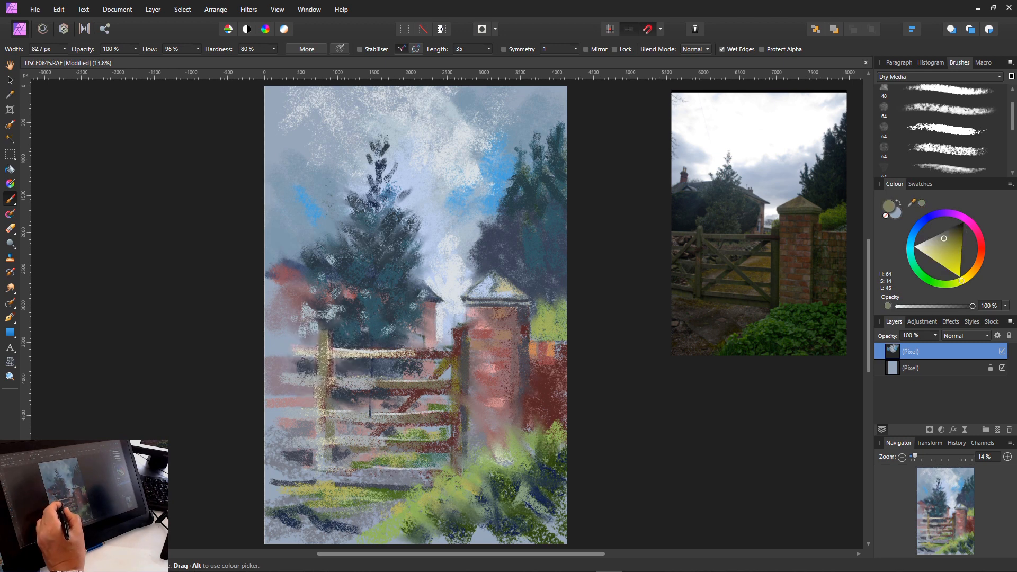
pyautogui.press(']')
pyautogui.press(']')
pyautogui.press(']')
pyautogui.press(']')
pyautogui.press(']')
pyautogui.press(']')
pyautogui.press(']')
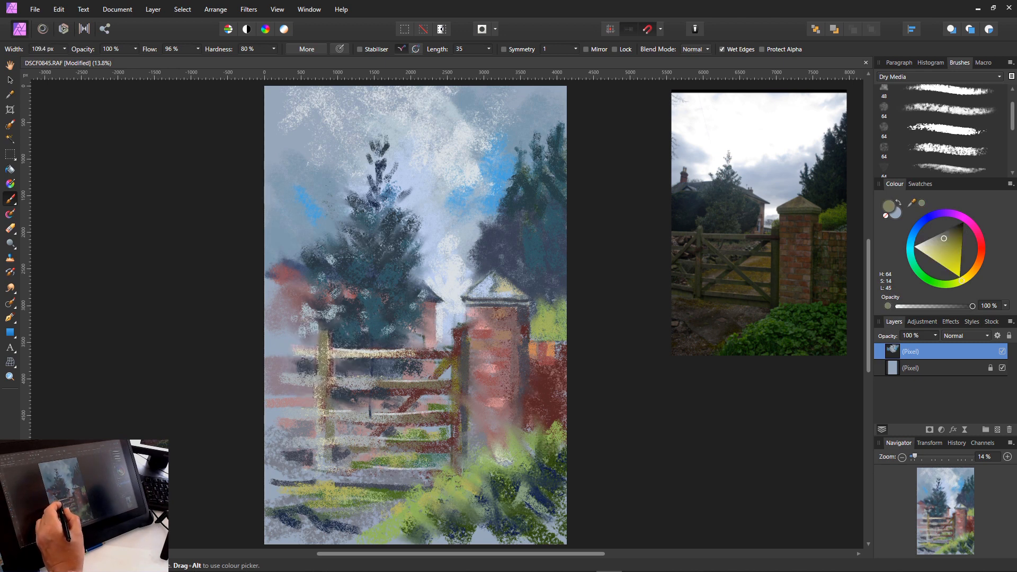
pyautogui.press('[')
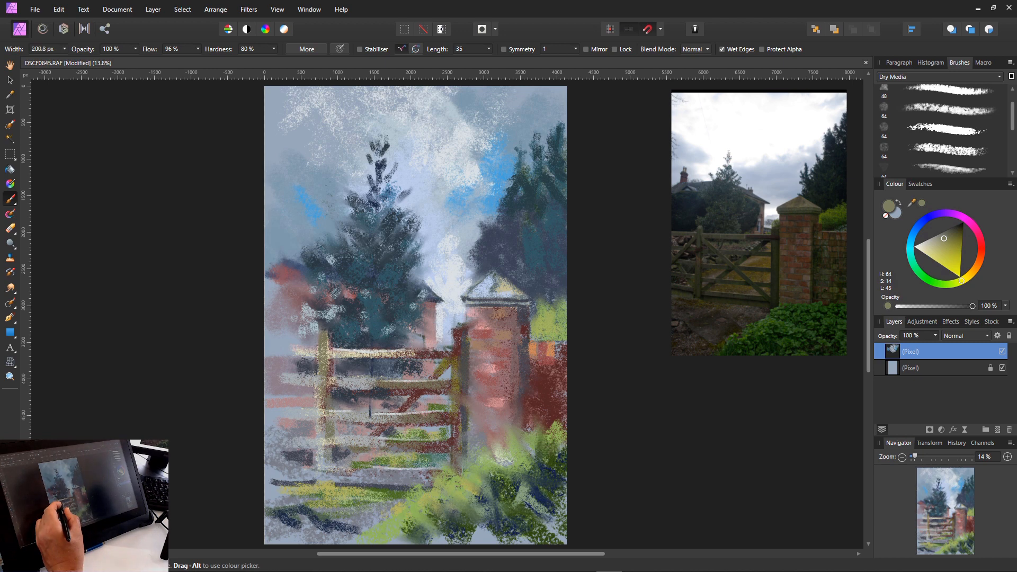
pyautogui.moveTo(338, 363); pyautogui.dragTo(394, 417)
pyautogui.moveTo(446, 469); pyautogui.dragTo(373, 398)
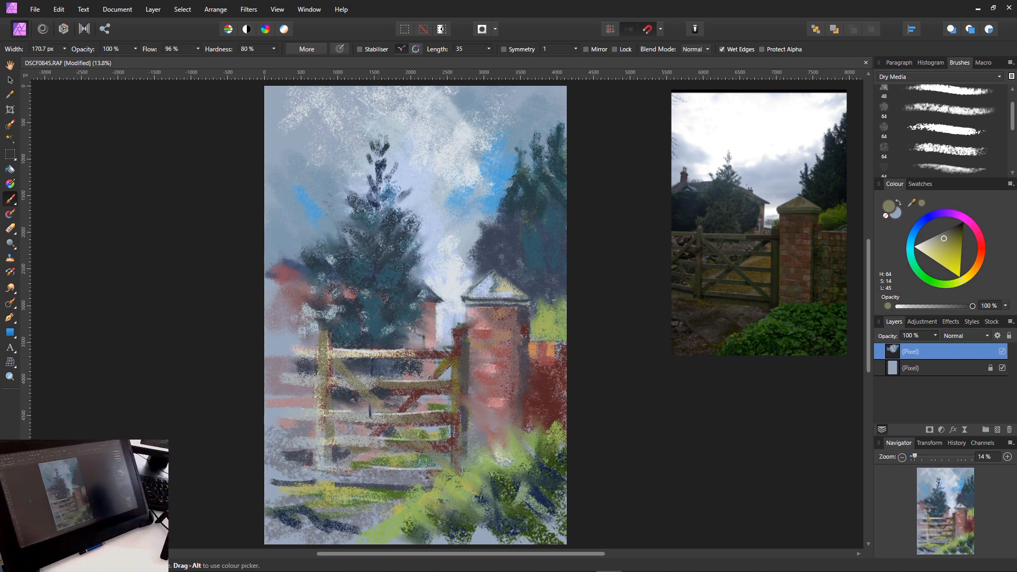
pyautogui.moveTo(378, 411); pyautogui.dragTo(433, 462)
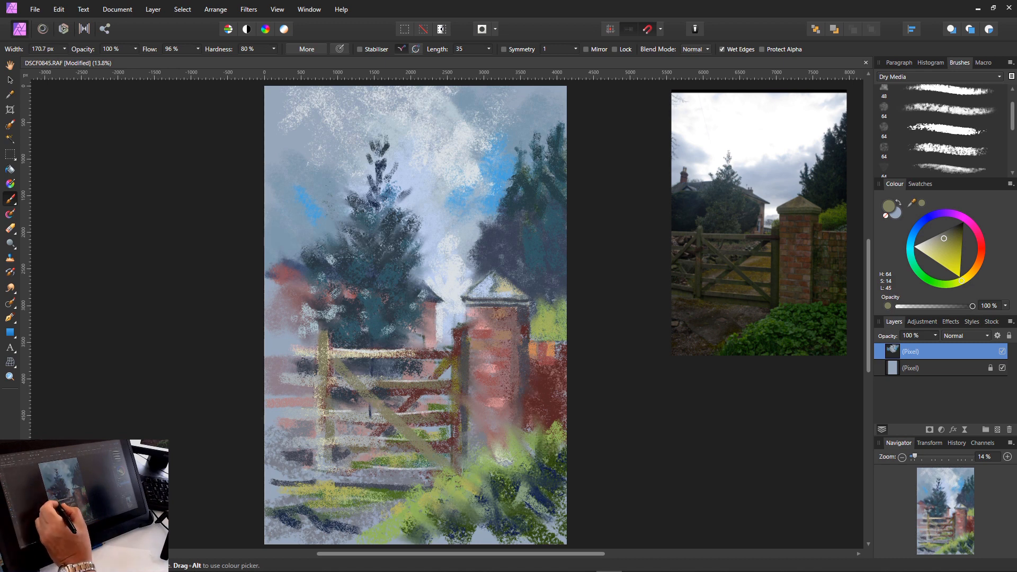
pyautogui.moveTo(316, 352); pyautogui.dragTo(278, 351)
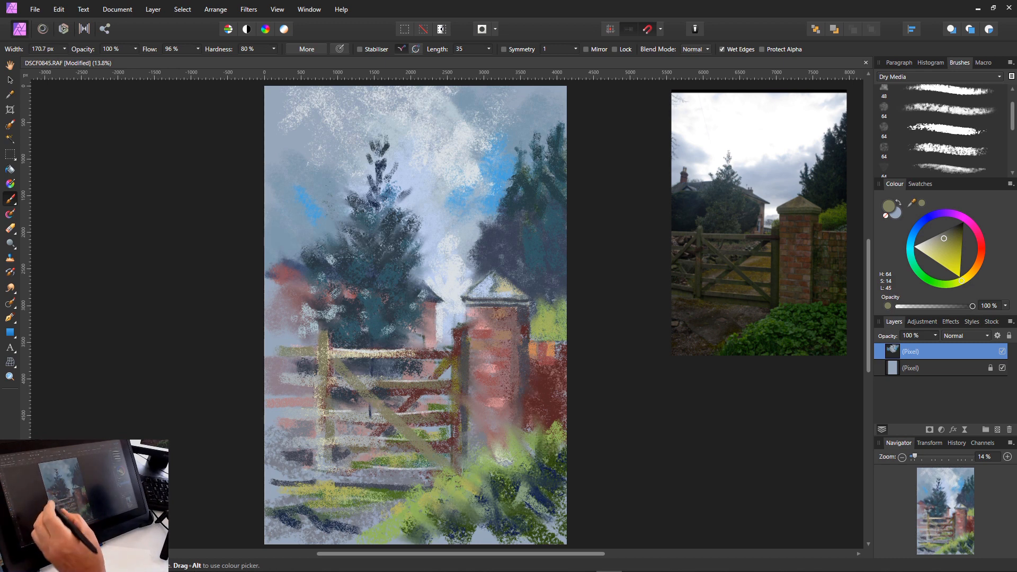
pyautogui.moveTo(312, 383)
pyautogui.mouseDown()
pyautogui.moveTo(282, 381)
pyautogui.moveTo(302, 371)
pyautogui.moveTo(266, 418)
pyautogui.mouseUp()
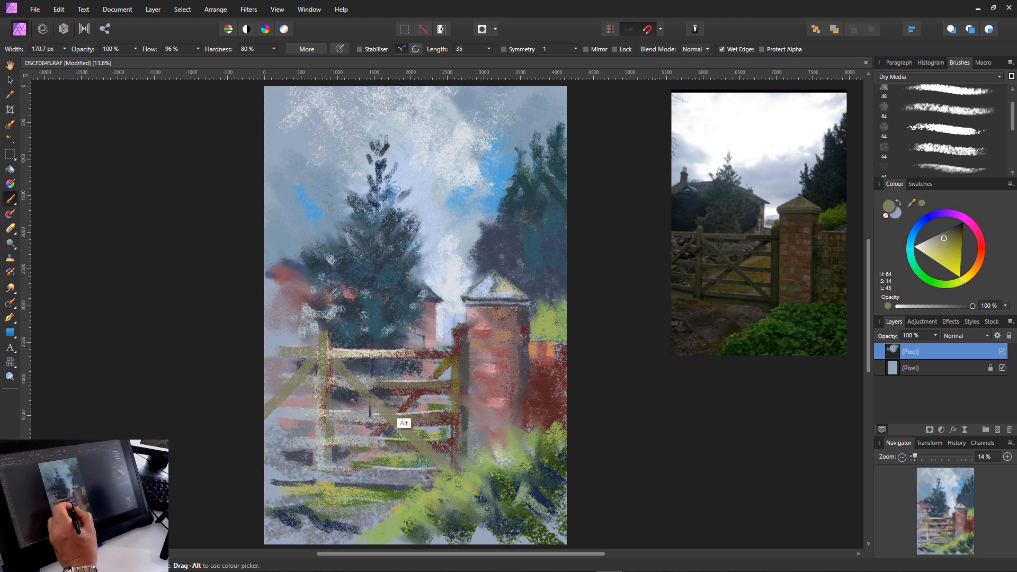
# - Sample a muted reddish brown from the gate and glaze it over both diagonal braces
pyautogui.keyDown('alt'); pyautogui.click(411, 428); pyautogui.keyUp('alt')
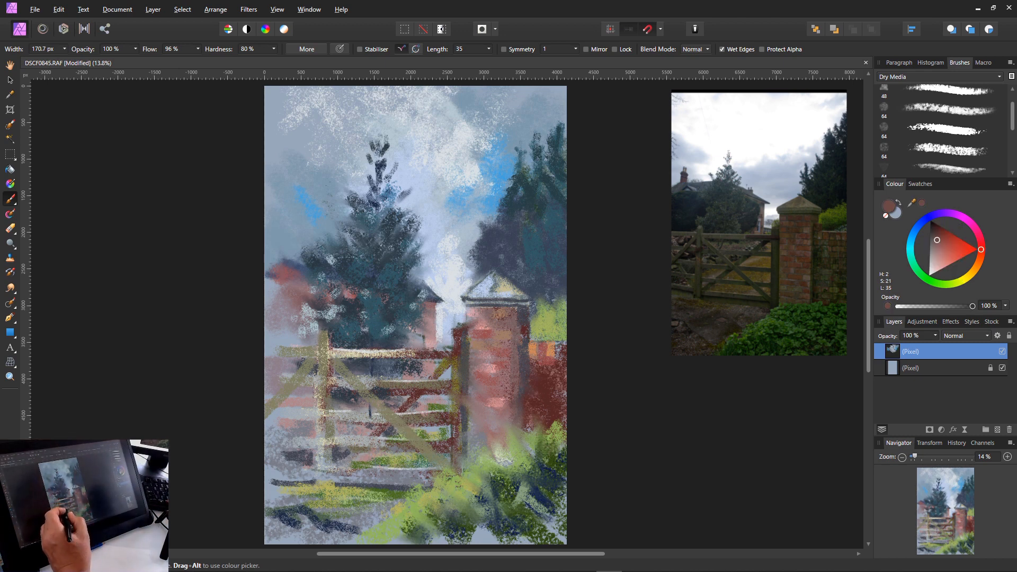
pyautogui.moveTo(363, 394); pyautogui.dragTo(447, 478)
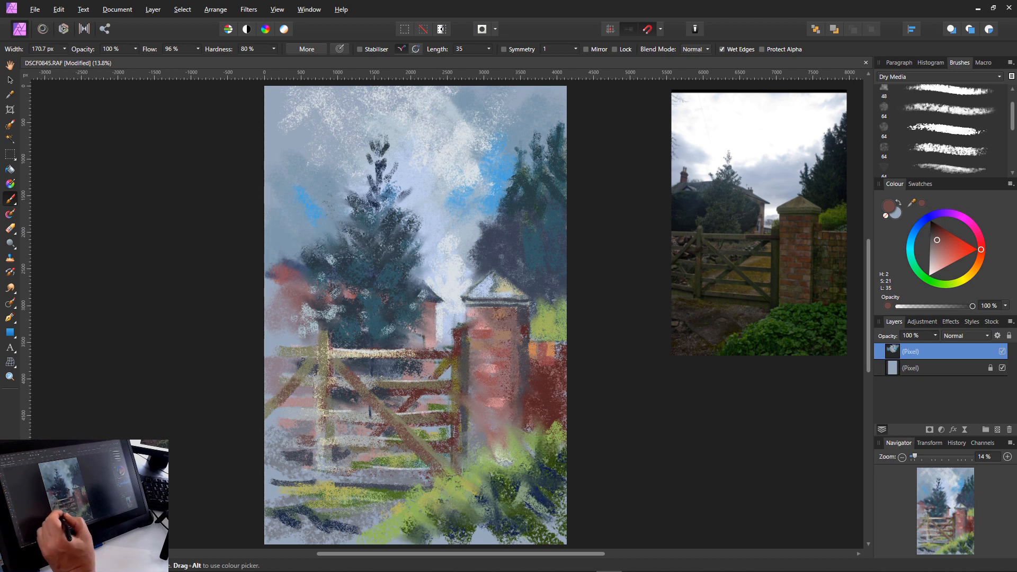
pyautogui.moveTo(301, 412); pyautogui.dragTo(314, 415)
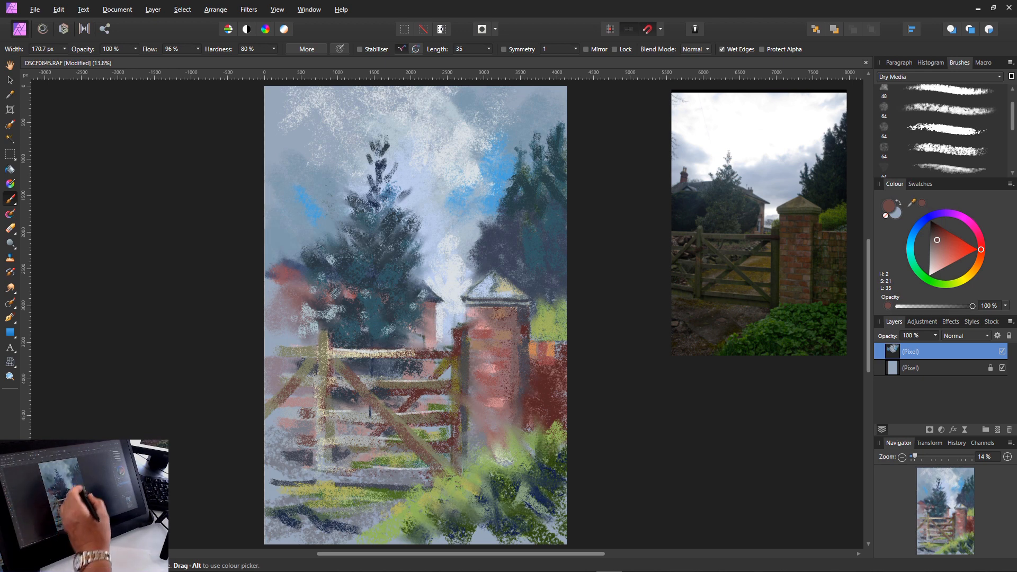
# - Set a dark violet of H 252, S 42, L 23 and paint thin shadows beneath the gate's upper bars with a small brush of about 50 px
pyautogui.click(921, 224)
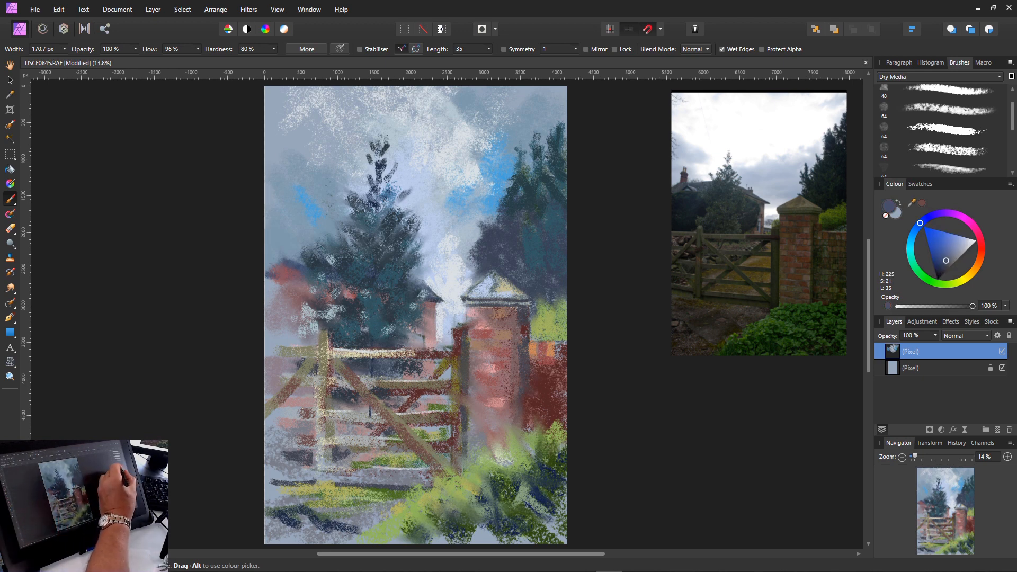
pyautogui.click(939, 213)
pyautogui.click(937, 254)
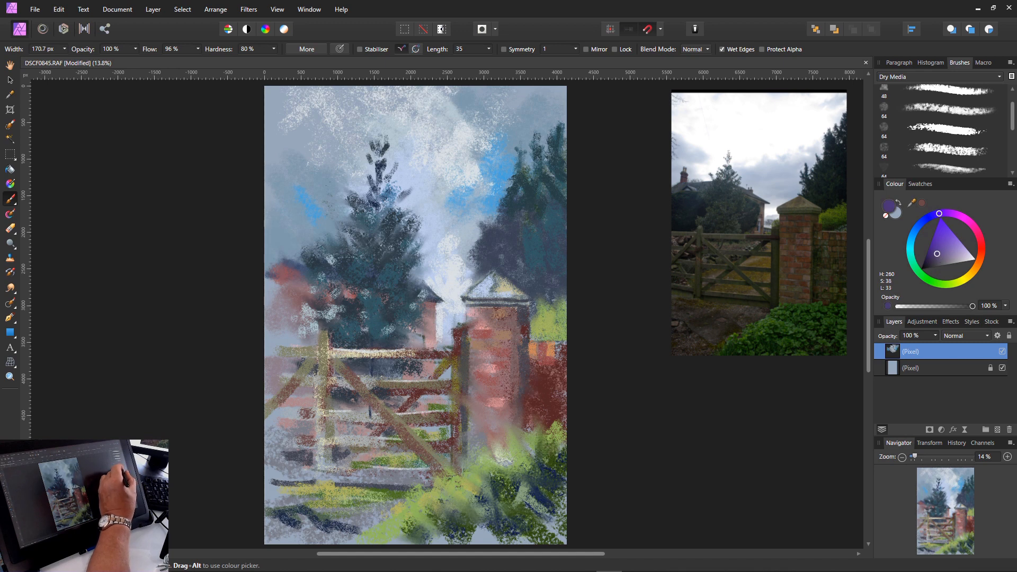
pyautogui.click(935, 214)
pyautogui.click(934, 259)
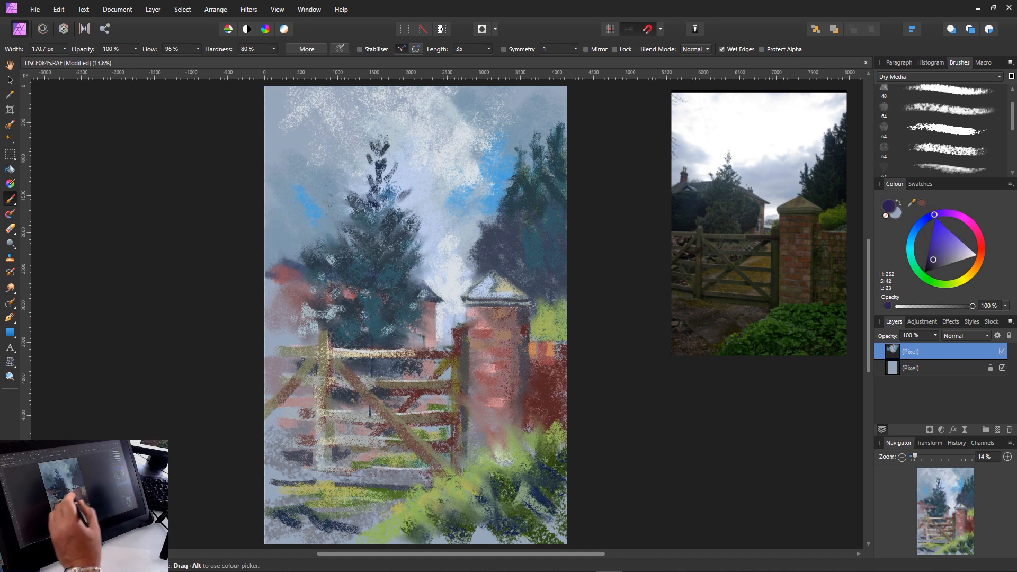
pyautogui.press('[')
pyautogui.press('[')
pyautogui.press('[')
pyautogui.press('[')
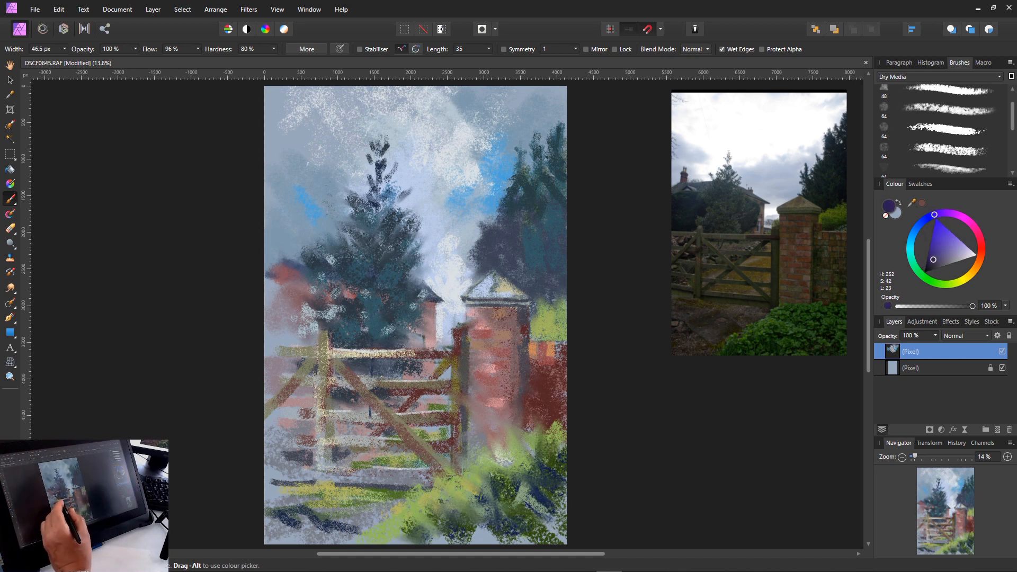
pyautogui.moveTo(331, 363)
pyautogui.mouseDown()
pyautogui.moveTo(385, 423)
pyautogui.moveTo(437, 412)
pyautogui.mouseUp()
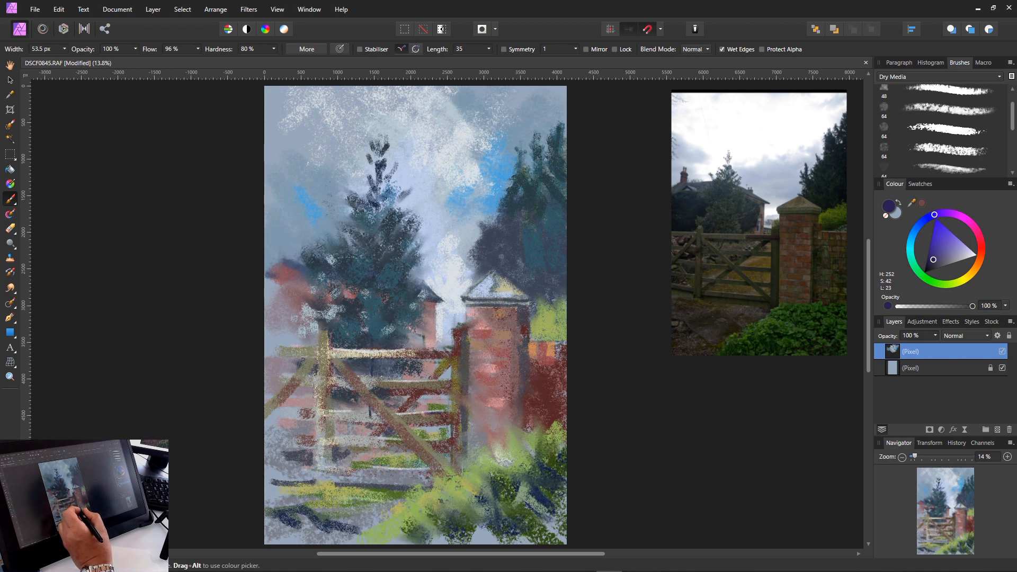
# - Enlarge the brush to 70.7 px, then 81.4 px, and paint dark violet shadows under the gate's middle and lower bars beside the brick pillar
pyautogui.press(']')
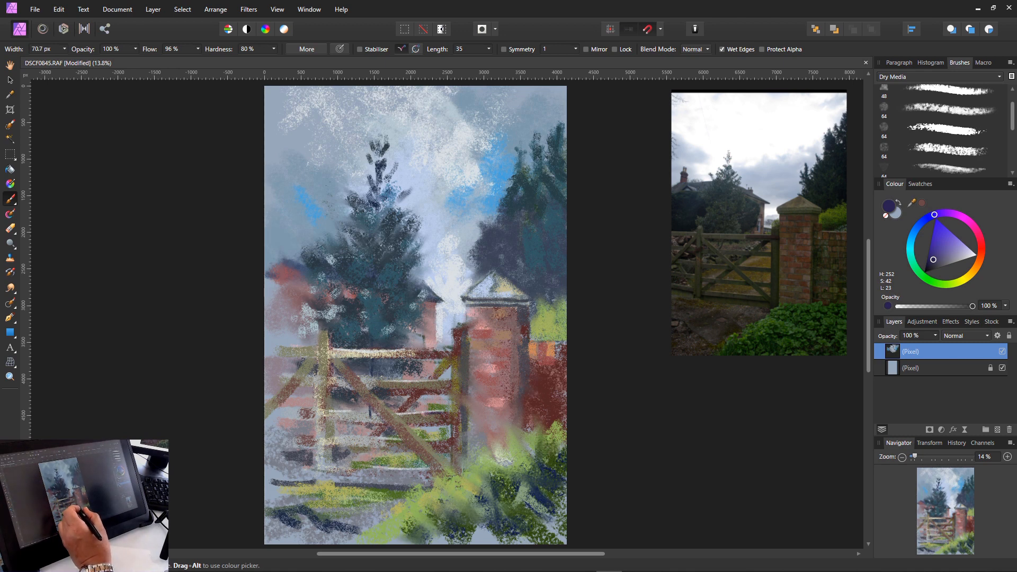
pyautogui.moveTo(441, 416)
pyautogui.mouseDown()
pyautogui.moveTo(417, 419)
pyautogui.moveTo(442, 415)
pyautogui.mouseUp()
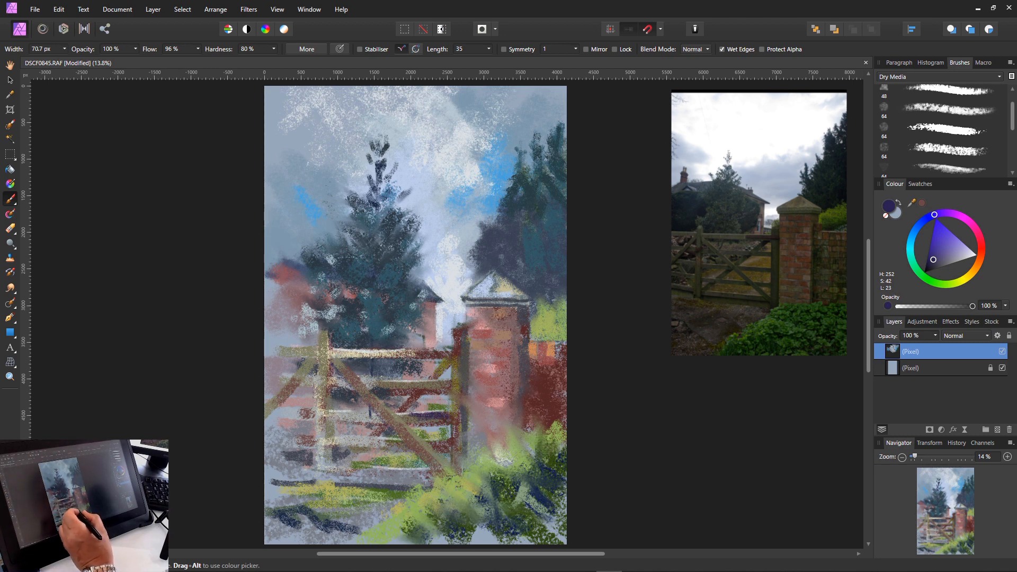
pyautogui.moveTo(429, 442); pyautogui.dragTo(445, 441)
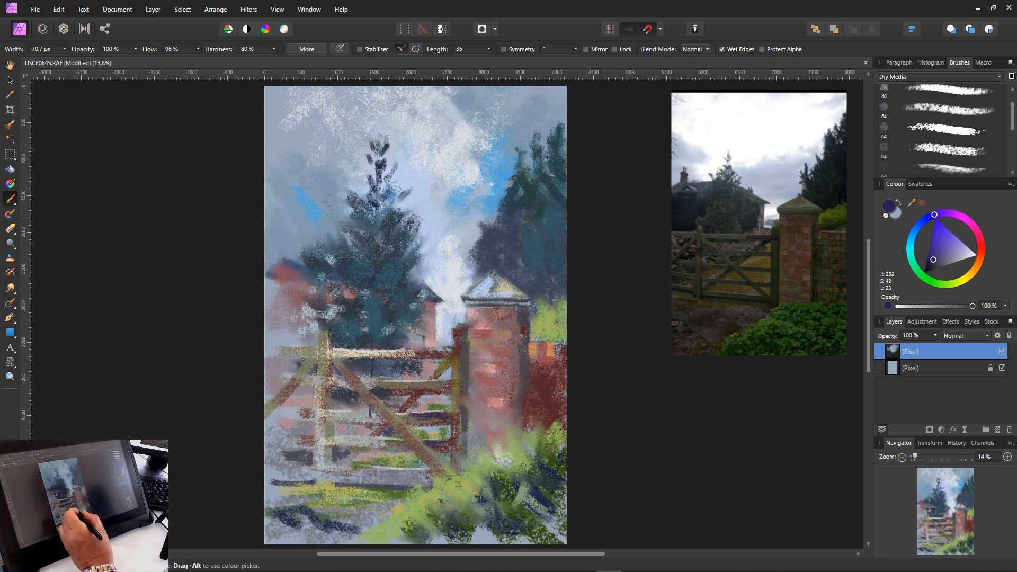
pyautogui.press(']')
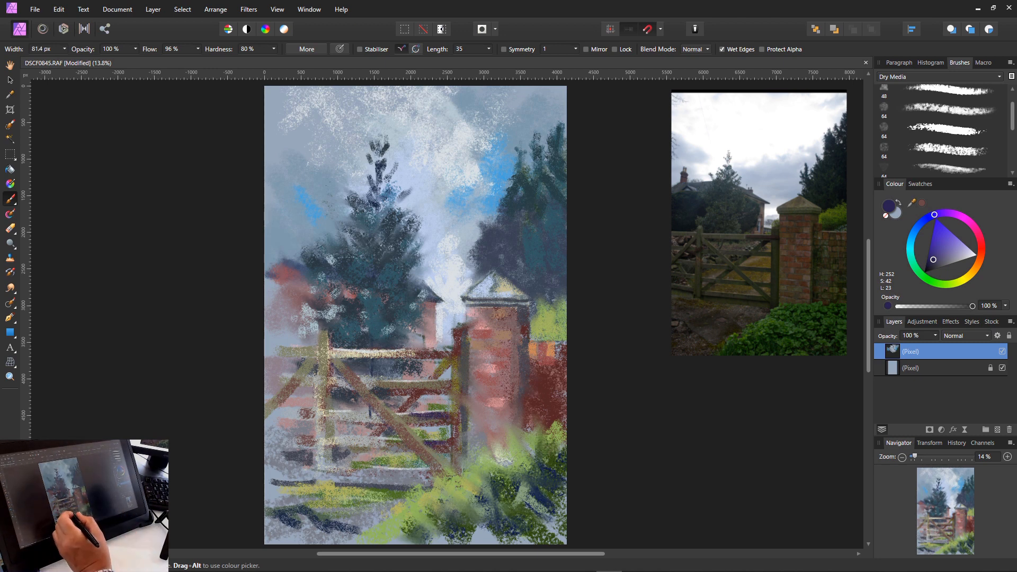
pyautogui.moveTo(410, 443)
pyautogui.mouseDown()
pyautogui.moveTo(358, 452)
pyautogui.moveTo(385, 448)
pyautogui.mouseUp()
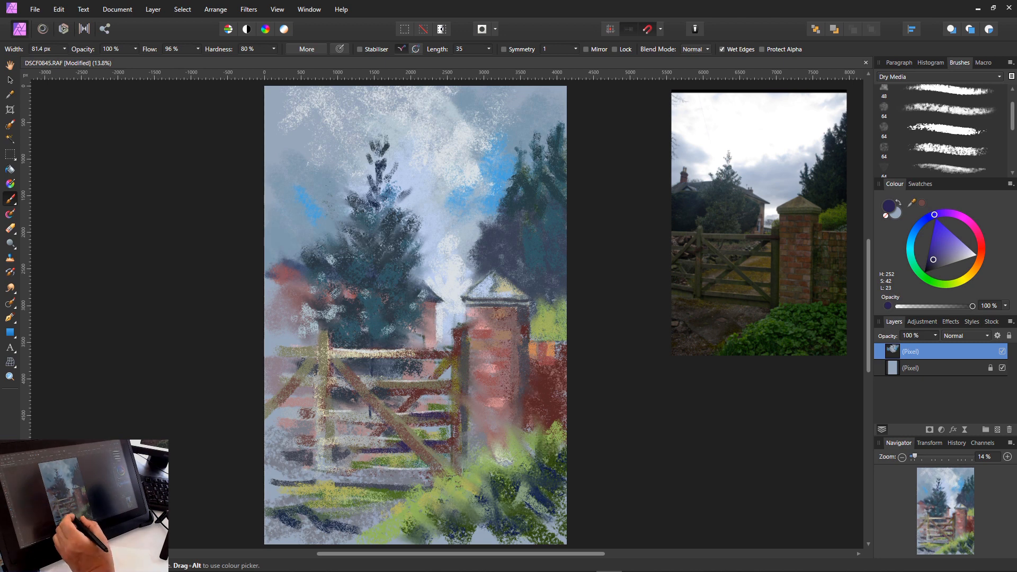
pyautogui.moveTo(435, 478)
pyautogui.mouseDown()
pyautogui.moveTo(375, 477)
pyautogui.moveTo(396, 483)
pyautogui.moveTo(384, 486)
pyautogui.mouseUp()
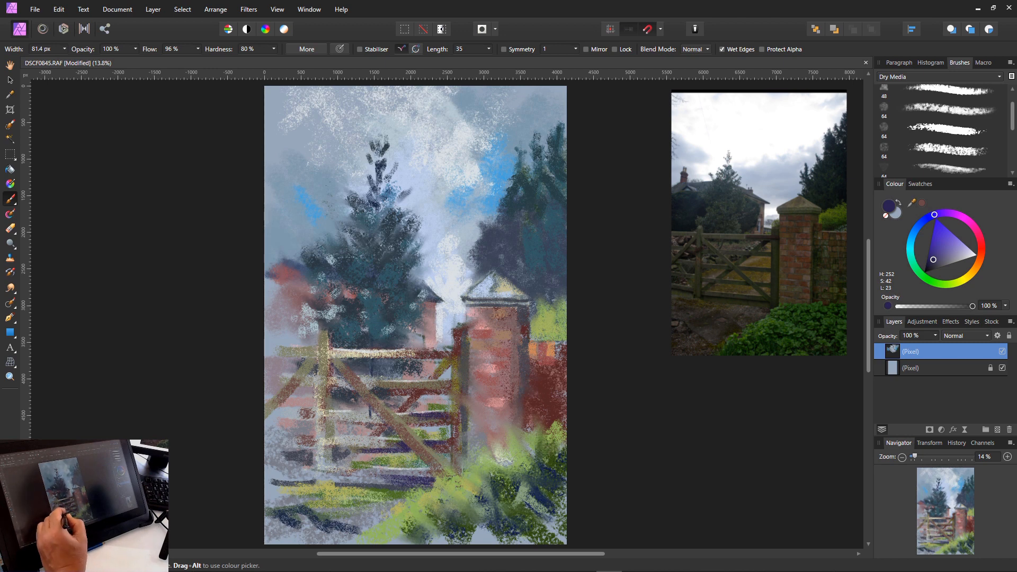
# - Extend the dark violet shadow along the bottom of the gate, past the post to the canvas's left edge
pyautogui.moveTo(332, 469)
pyautogui.mouseDown()
pyautogui.moveTo(331, 481)
pyautogui.moveTo(366, 474)
pyautogui.mouseUp()
pyautogui.moveTo(299, 474); pyautogui.dragTo(316, 471)
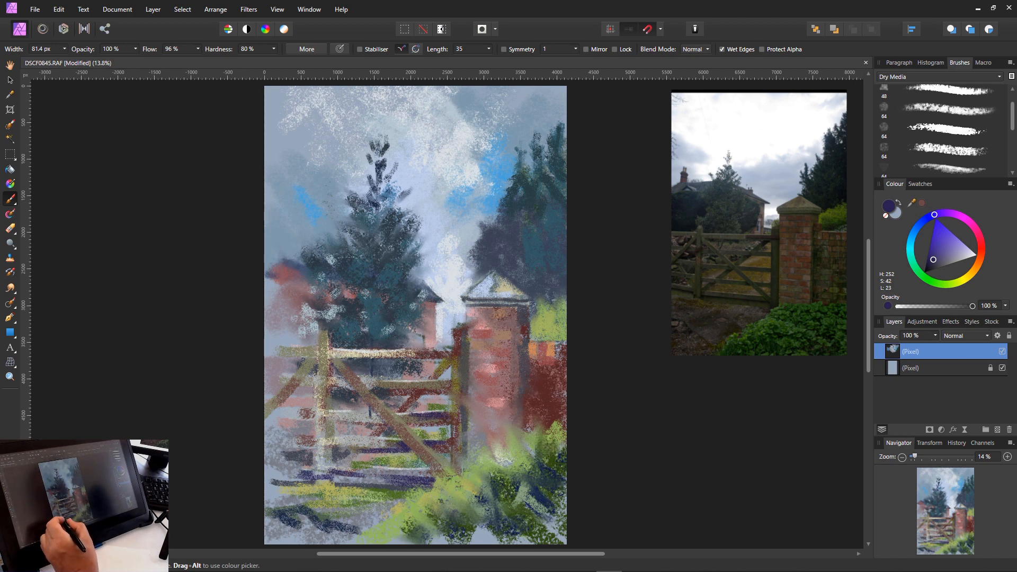
pyautogui.moveTo(310, 471); pyautogui.dragTo(271, 471)
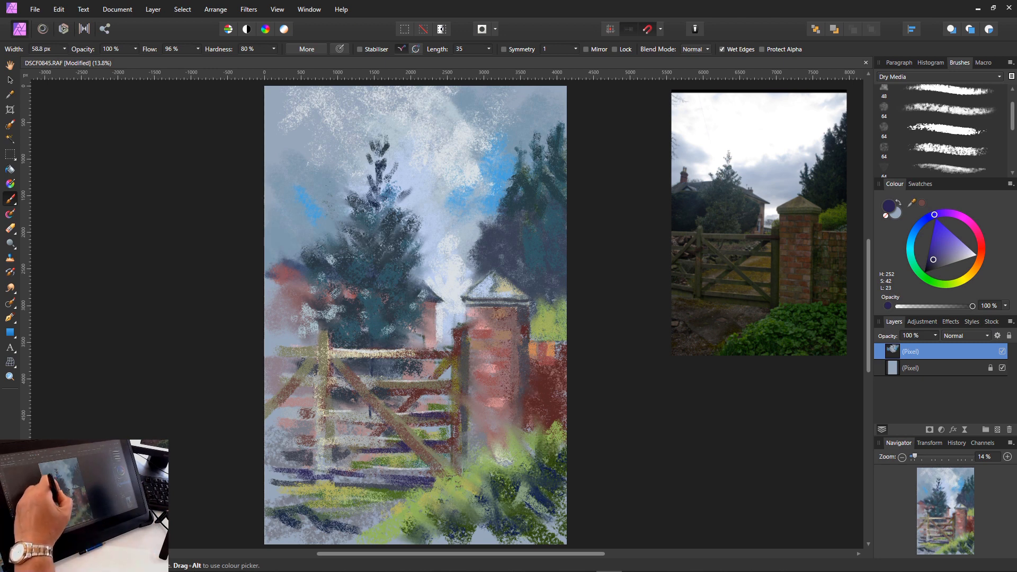
# - Paint thin dark violet shadows around the diagonal brace left of the post at 58.8 px, and darken the fir tree's base above the gate
pyautogui.moveTo(316, 365); pyautogui.dragTo(290, 396)
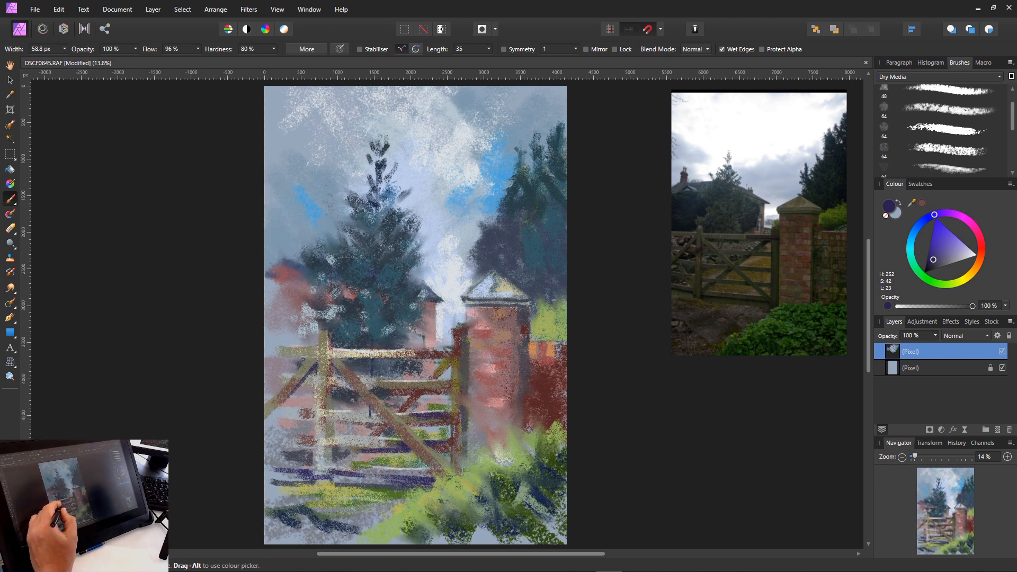
pyautogui.moveTo(312, 388); pyautogui.dragTo(313, 388)
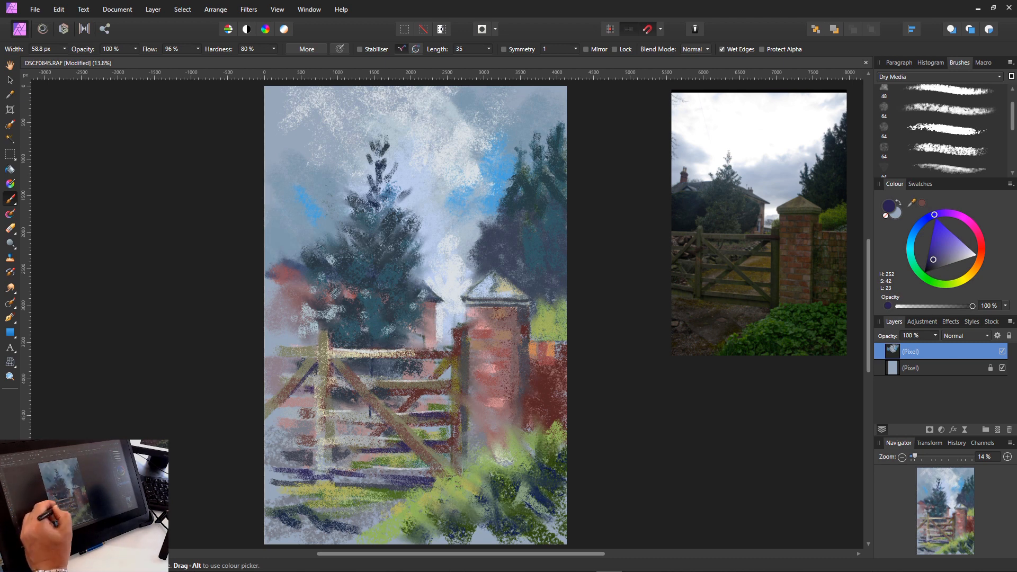
pyautogui.press(']')
pyautogui.press(']')
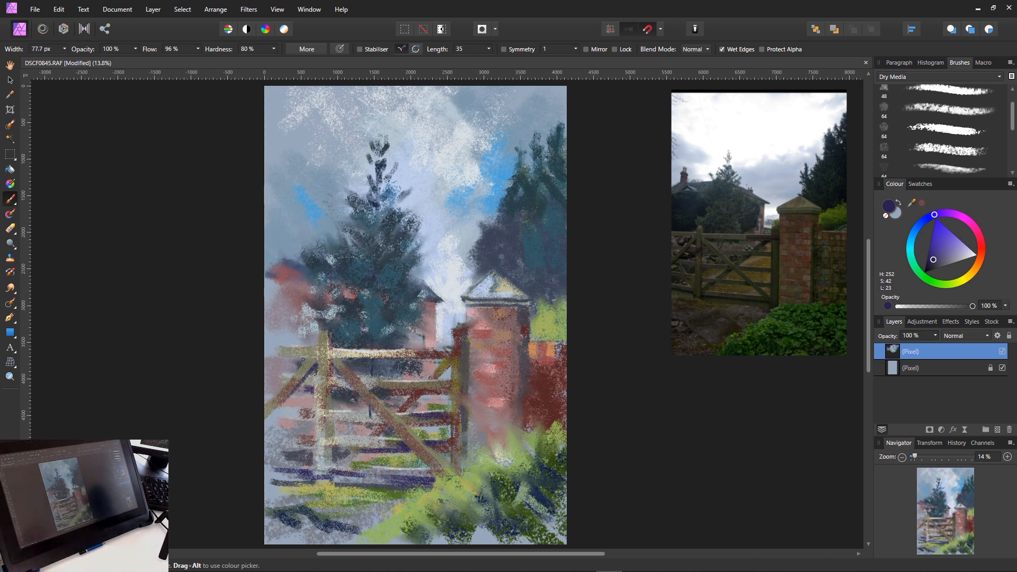
pyautogui.press('[')
pyautogui.moveTo(353, 333)
pyautogui.mouseDown()
pyautogui.moveTo(344, 343)
pyautogui.moveTo(366, 339)
pyautogui.moveTo(355, 321)
pyautogui.moveTo(384, 324)
pyautogui.mouseUp()
# - Enlarge the brush from 115.6 px to 202.1 px and paint textured dark violet foliage below the red roof, left of the fir tree
pyautogui.press(']')
pyautogui.press(']')
pyautogui.press(']')
pyautogui.press(']')
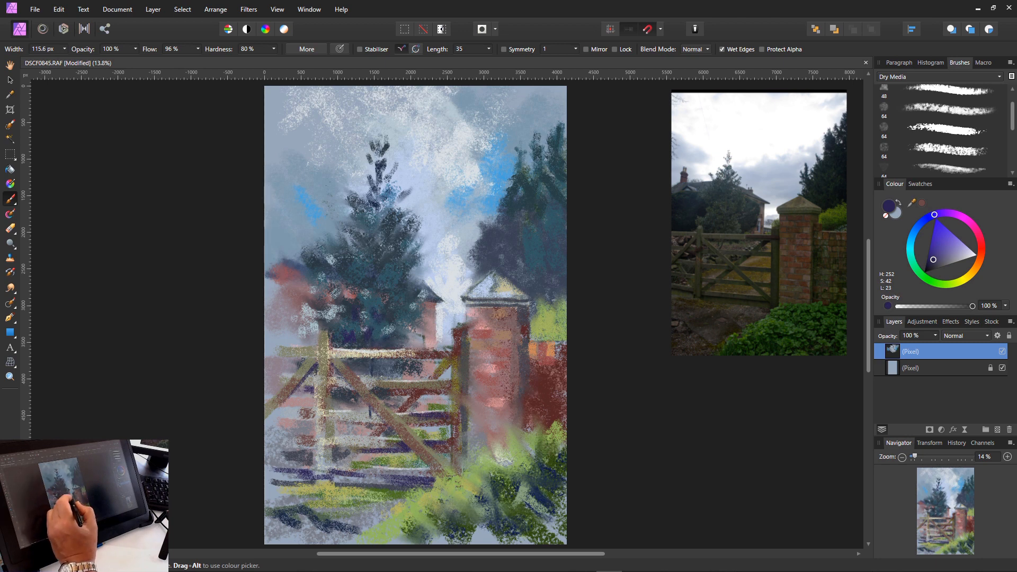
pyautogui.moveTo(292, 281)
pyautogui.mouseDown()
pyautogui.moveTo(313, 302)
pyautogui.moveTo(298, 293)
pyautogui.moveTo(286, 313)
pyautogui.moveTo(300, 318)
pyautogui.moveTo(289, 319)
pyautogui.mouseUp()
pyautogui.moveTo(290, 312)
pyautogui.mouseDown()
pyautogui.moveTo(281, 321)
pyautogui.moveTo(293, 336)
pyautogui.moveTo(277, 339)
pyautogui.moveTo(273, 323)
pyautogui.moveTo(265, 347)
pyautogui.moveTo(287, 338)
pyautogui.mouseUp()
pyautogui.moveTo(297, 322); pyautogui.dragTo(265, 341)
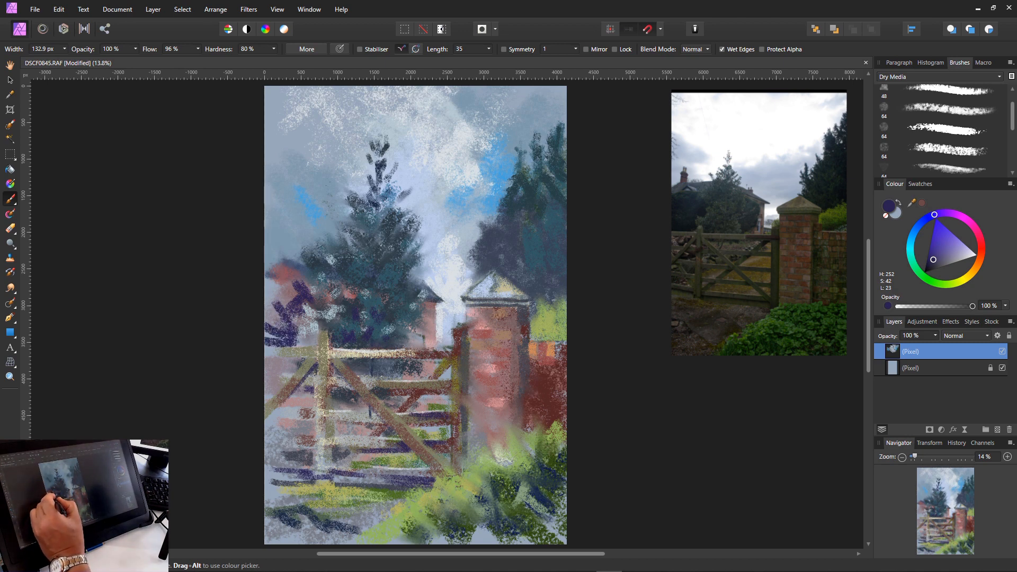
pyautogui.moveTo(283, 302); pyautogui.dragTo(266, 326)
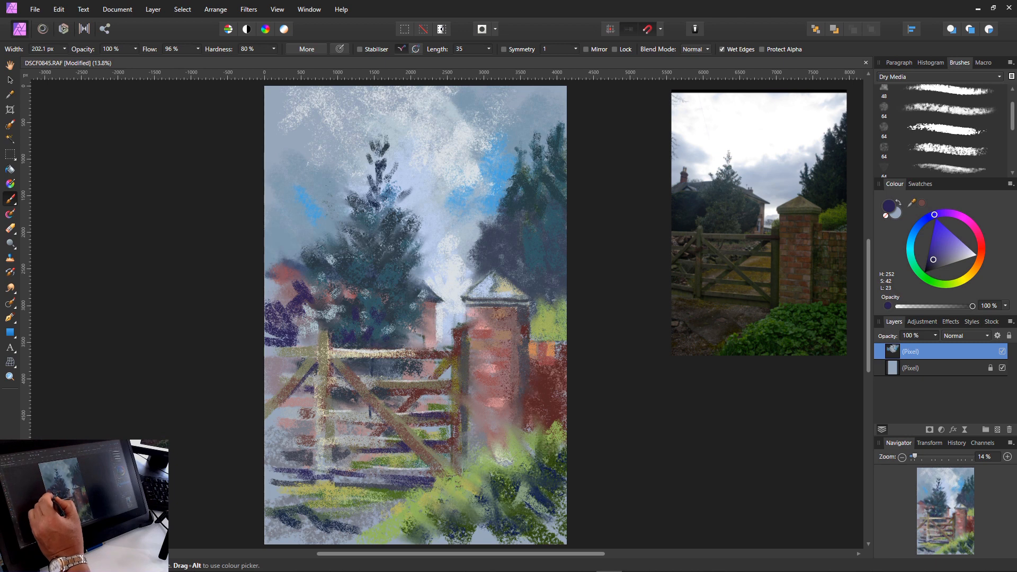
pyautogui.moveTo(284, 291)
pyautogui.mouseDown()
pyautogui.moveTo(269, 304)
pyautogui.moveTo(280, 311)
pyautogui.moveTo(265, 311)
pyautogui.mouseUp()
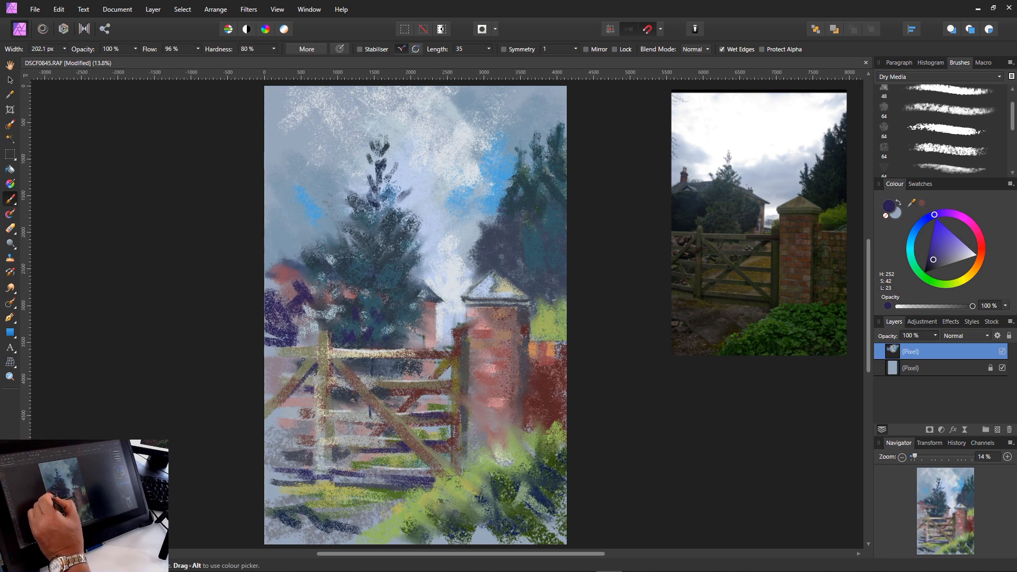
# - Set a dark green of H 163, S 42, L 23 and layer it over the violet foliage down to the gate's top bar
pyautogui.click(910, 242)
pyautogui.click(912, 259)
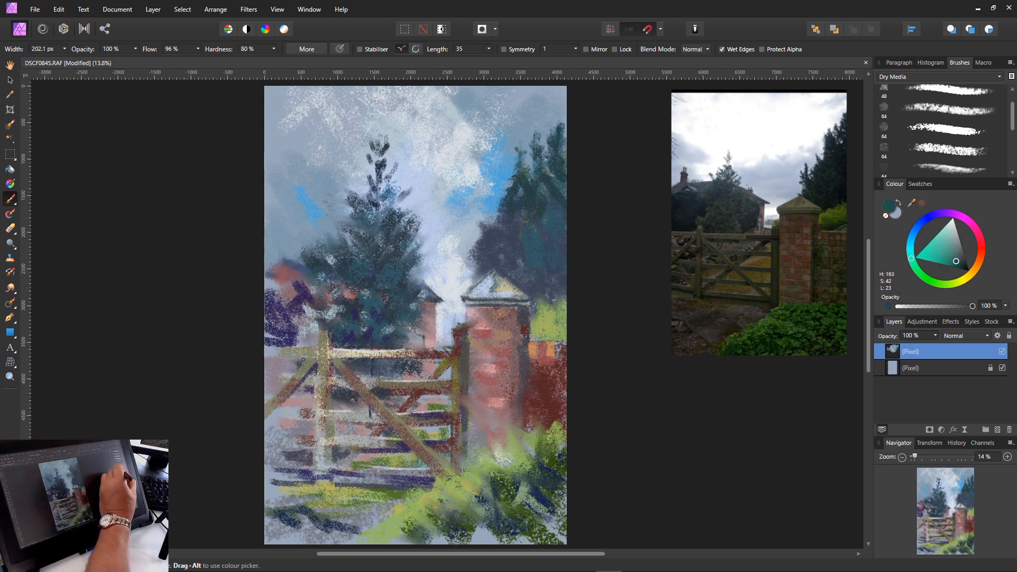
pyautogui.moveTo(289, 292); pyautogui.dragTo(273, 318)
pyautogui.moveTo(280, 288)
pyautogui.mouseDown()
pyautogui.moveTo(271, 302)
pyautogui.moveTo(310, 288)
pyautogui.moveTo(270, 292)
pyautogui.mouseUp()
pyautogui.moveTo(274, 334); pyautogui.dragTo(266, 337)
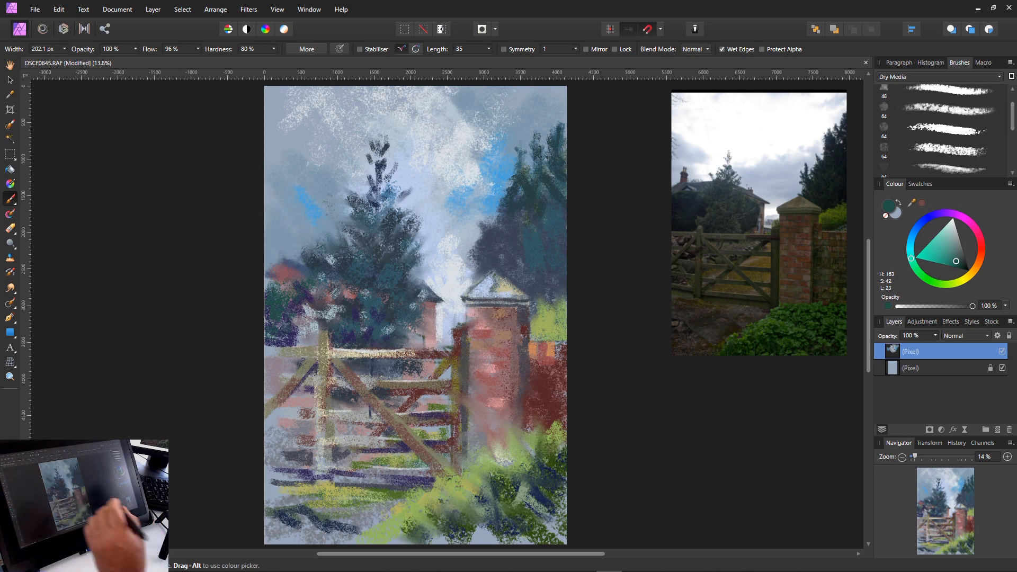
pyautogui.moveTo(286, 358)
pyautogui.mouseDown()
pyautogui.moveTo(266, 369)
pyautogui.moveTo(268, 344)
pyautogui.mouseUp()
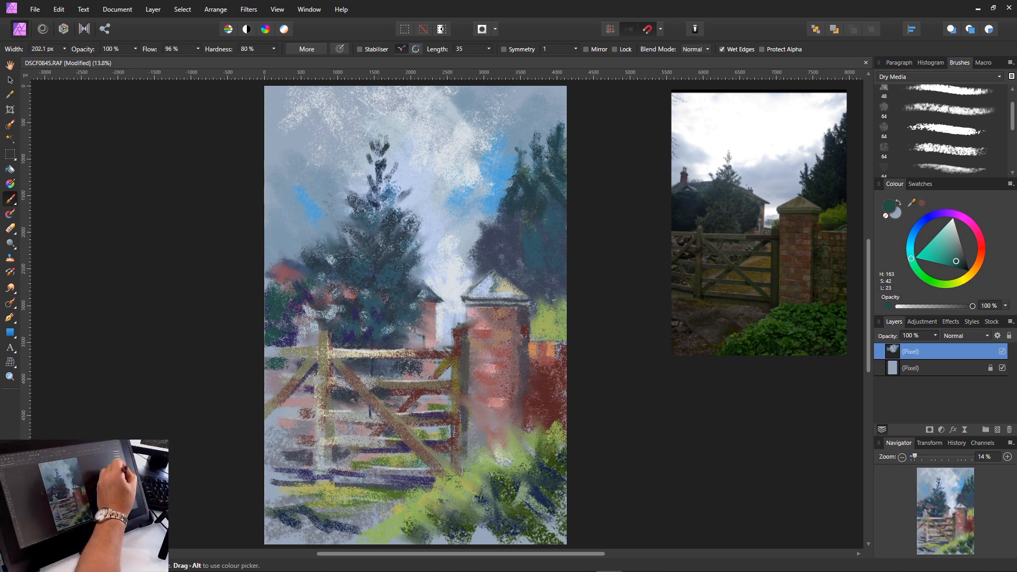
# - Set a muted dark green of H 163, S 23, L 24, reduce the brush to 46.8 px and paint thin twigs extending the fir tree's tip
pyautogui.click(938, 243)
pyautogui.click(960, 259)
pyautogui.press('[')
pyautogui.press('[')
pyautogui.press('[')
pyautogui.press('[')
pyautogui.press('[')
pyautogui.press('[')
pyautogui.press('[')
pyautogui.press('[')
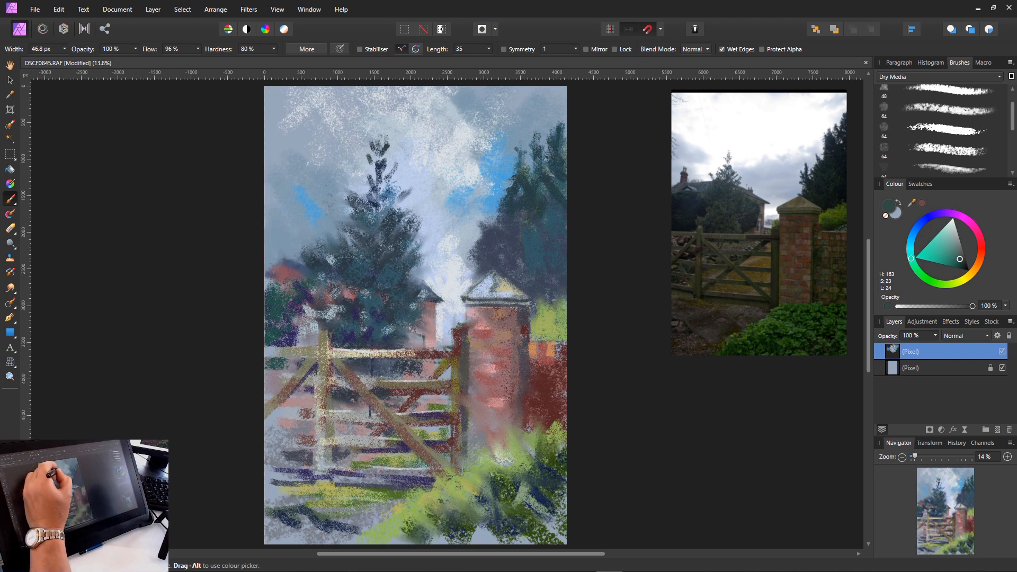
pyautogui.moveTo(378, 132)
pyautogui.mouseDown()
pyautogui.moveTo(378, 163)
pyautogui.moveTo(393, 154)
pyautogui.moveTo(404, 181)
pyautogui.moveTo(397, 168)
pyautogui.moveTo(366, 171)
pyautogui.moveTo(385, 121)
pyautogui.mouseUp()
# - Set the brush to 50.3 px and add small dark green needle strokes to the fir tree's upper right side
pyautogui.press(']')
pyautogui.press(']')
pyautogui.press(']')
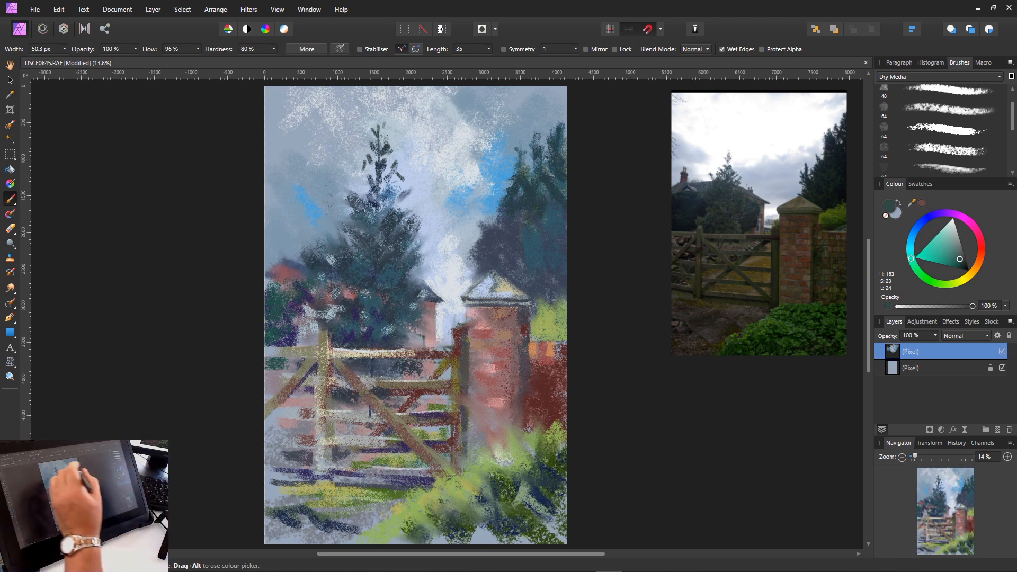
pyautogui.moveTo(400, 212); pyautogui.dragTo(405, 205)
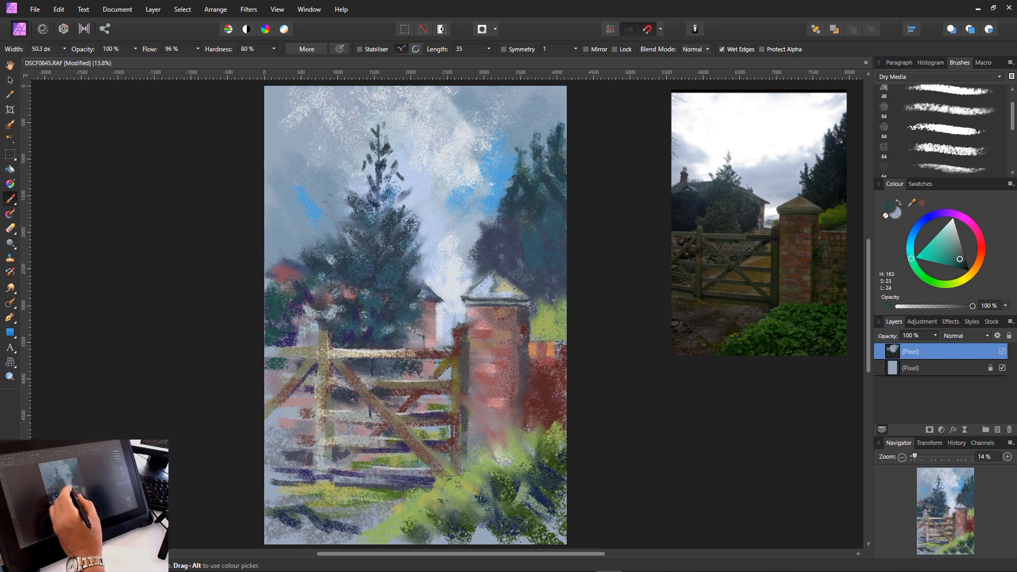
# - Darken the small gable roof right of the fir tree, then undo the attempted eaves strokes beneath it
pyautogui.moveTo(431, 288); pyautogui.dragTo(436, 295)
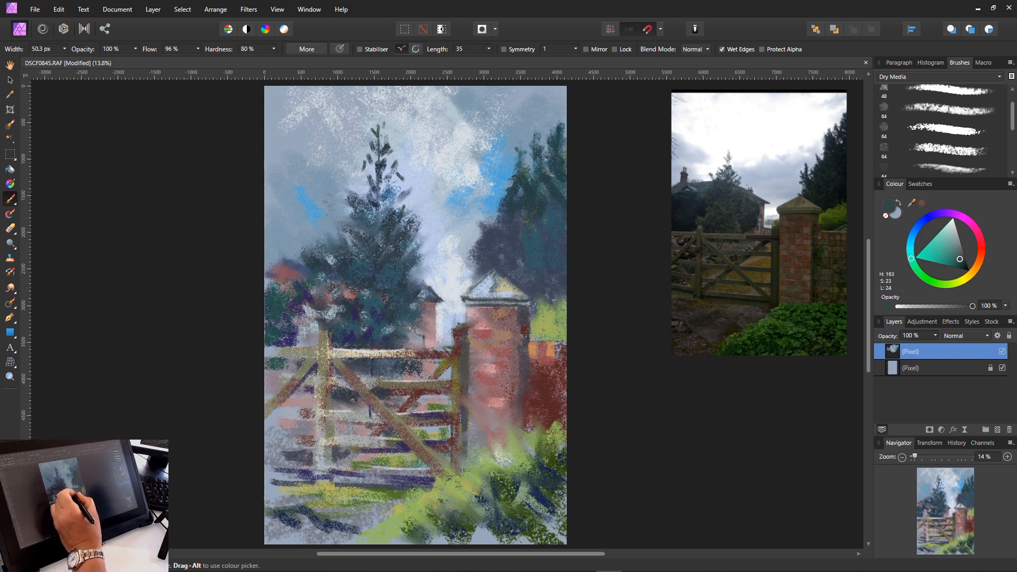
pyautogui.moveTo(419, 301); pyautogui.dragTo(446, 304)
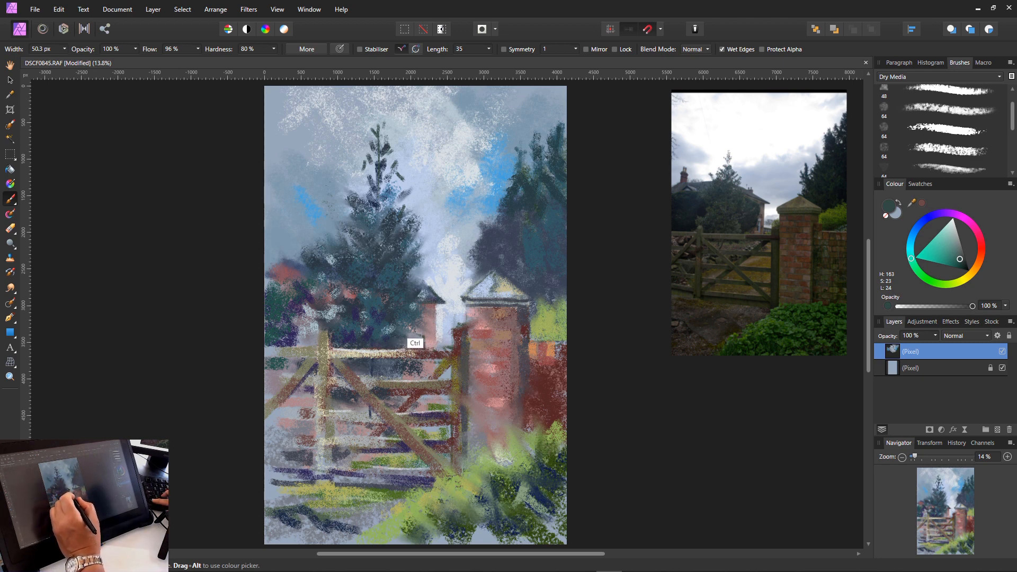
pyautogui.hotkey('ctrl', 'z')
pyautogui.moveTo(427, 303); pyautogui.dragTo(444, 304)
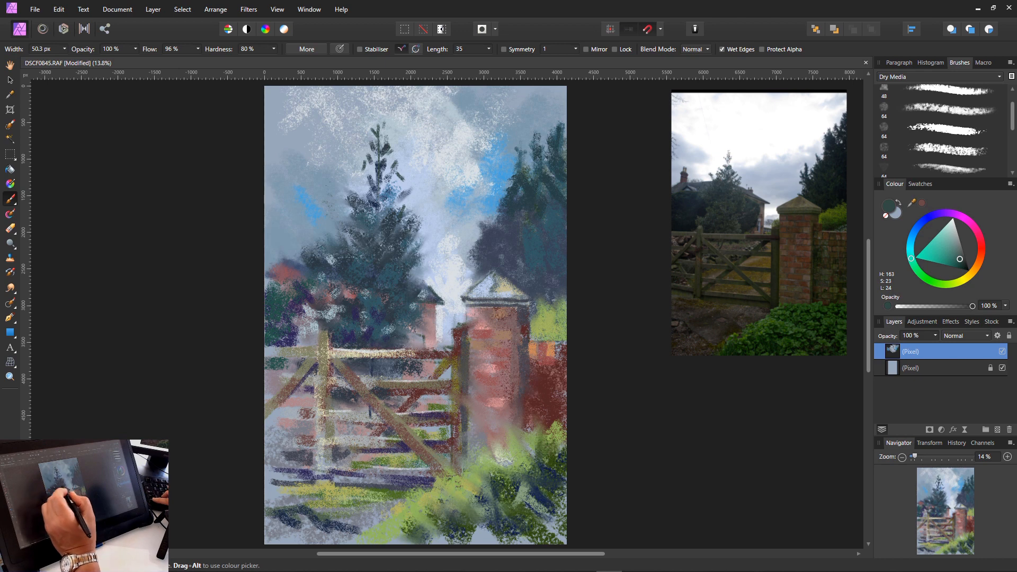
pyautogui.hotkey('ctrl', 'z')
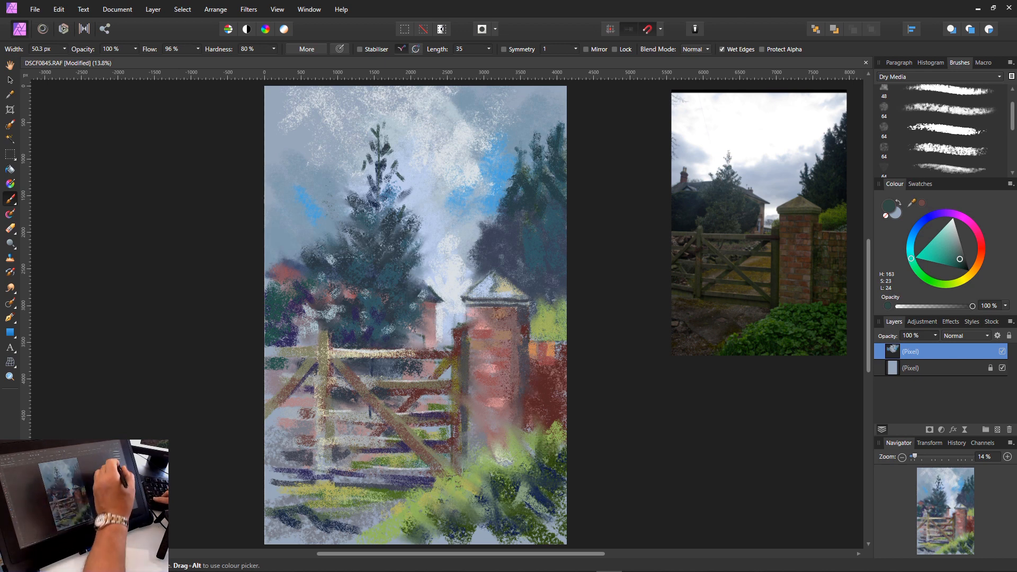
# - Set a pale beige of H 55, S 16, L 63, enlarge the brush to 101.1 px and paint the house wall below the gable roof
pyautogui.click(921, 222)
pyautogui.click(939, 256)
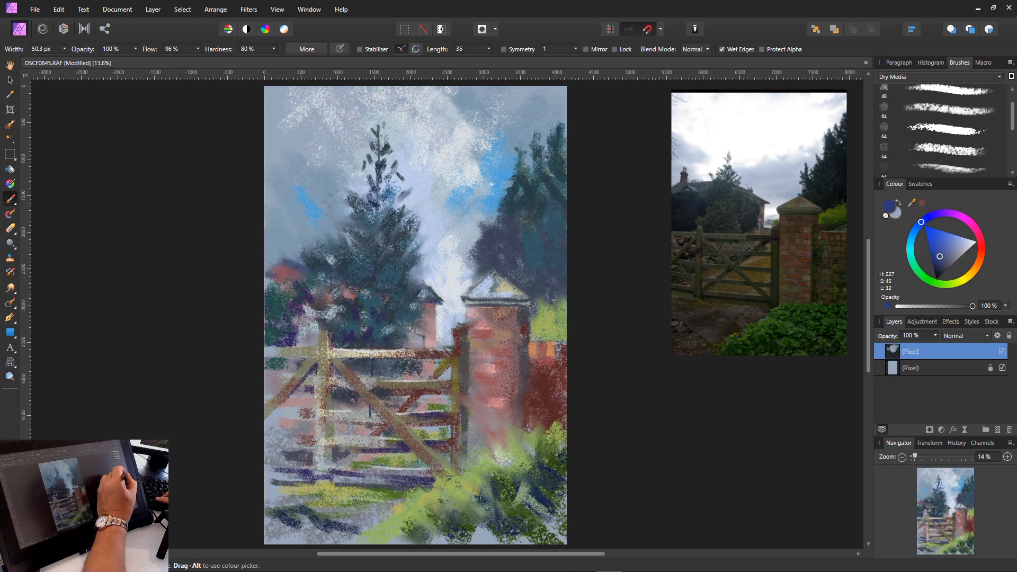
pyautogui.click(966, 278)
pyautogui.click(934, 244)
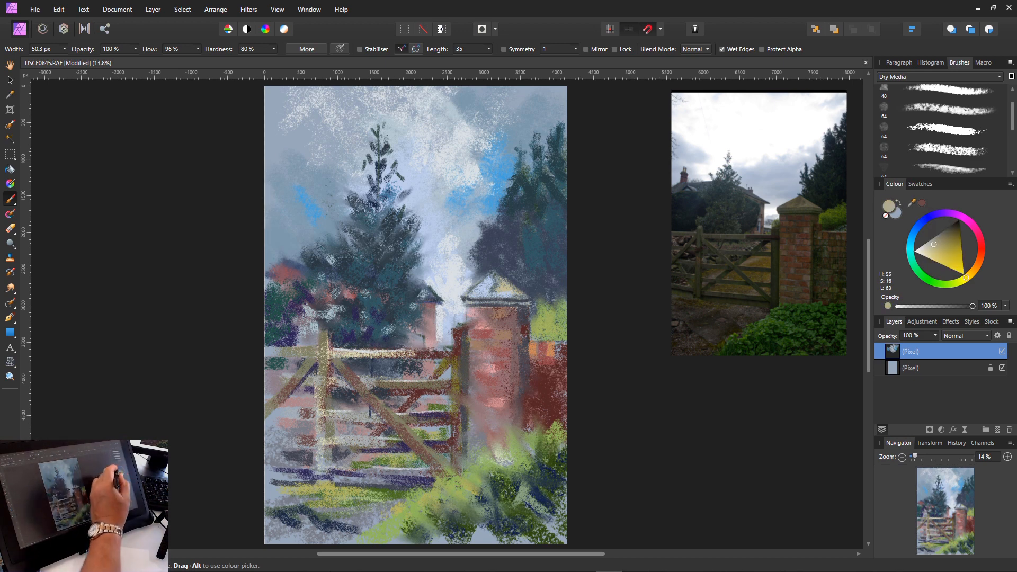
pyautogui.press(']')
pyautogui.press(']')
pyautogui.press(']')
pyautogui.press(']')
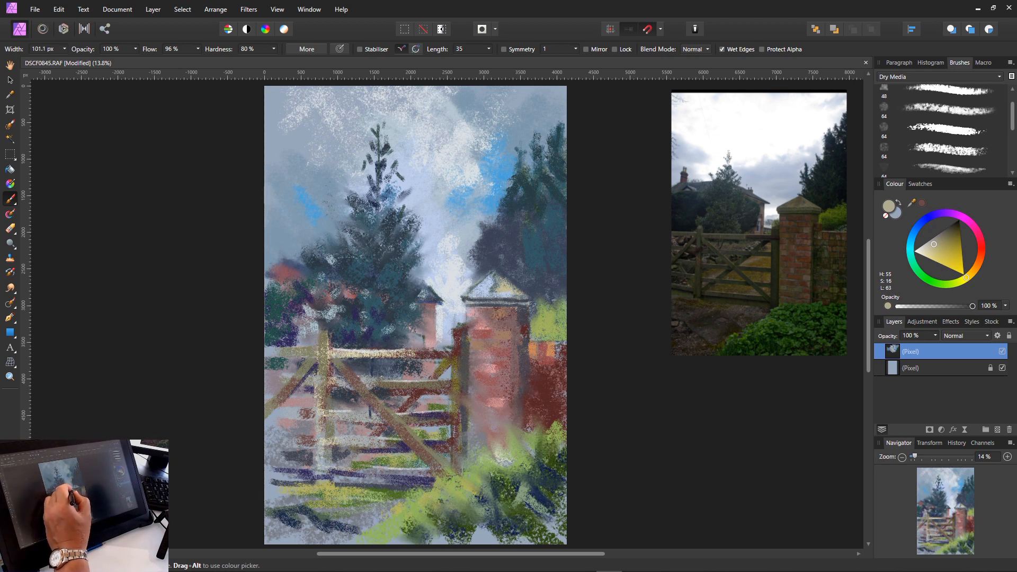
pyautogui.moveTo(430, 313); pyautogui.dragTo(424, 332)
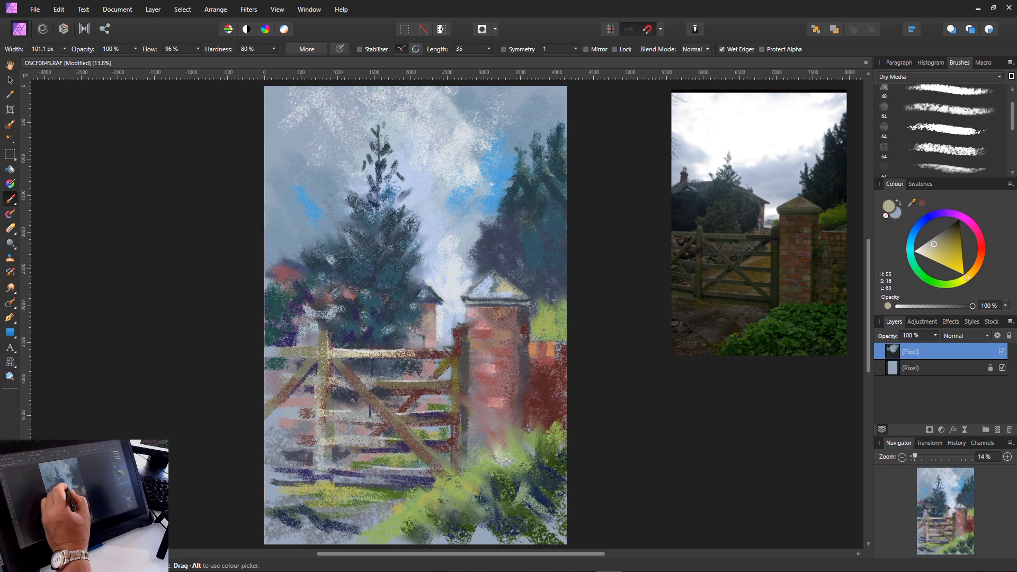
pyautogui.moveTo(434, 304); pyautogui.dragTo(401, 300)
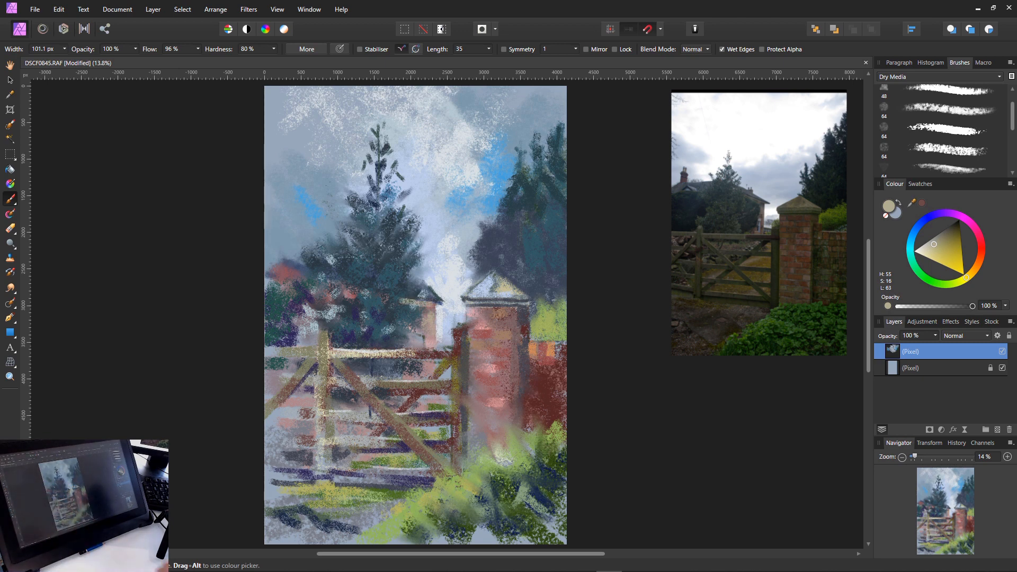
# - Sample a dark blue-grey from the fir tree and paint foliage over the house wall's left edge and the tree's lower right
pyautogui.keyDown('alt'); pyautogui.click(402, 318); pyautogui.keyUp('alt')
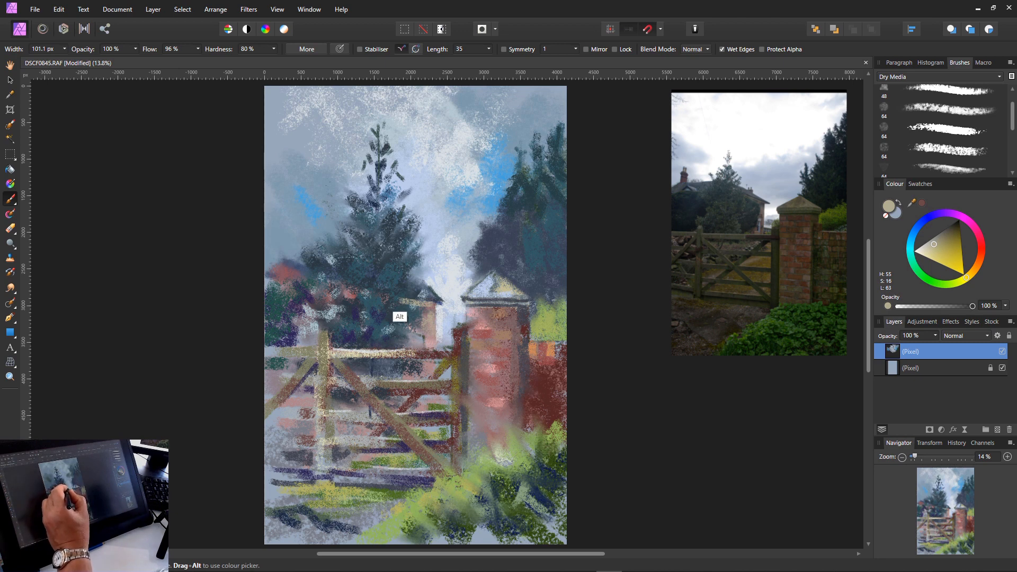
pyautogui.moveTo(401, 299); pyautogui.dragTo(417, 308)
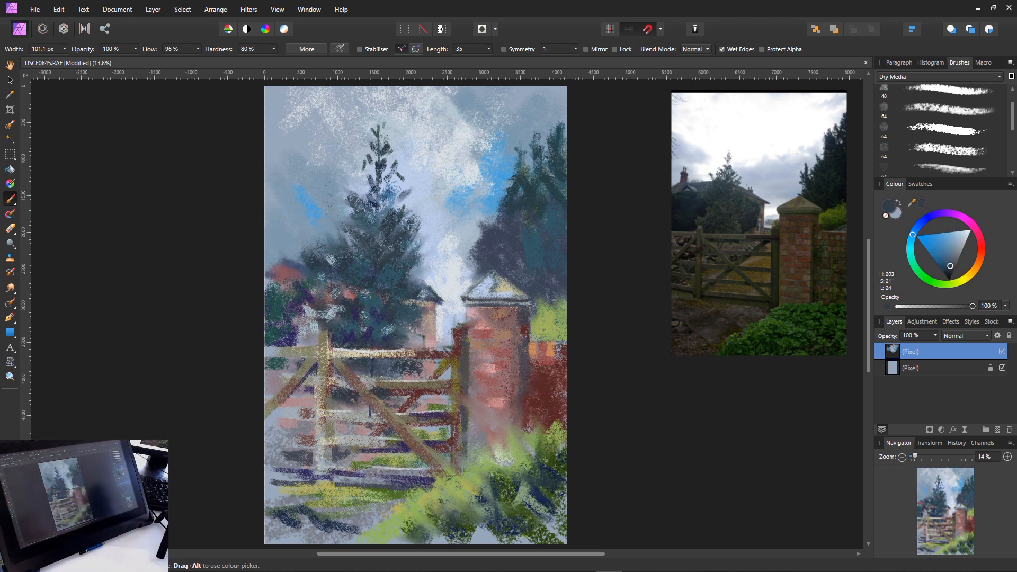
pyautogui.moveTo(388, 328); pyautogui.dragTo(400, 329)
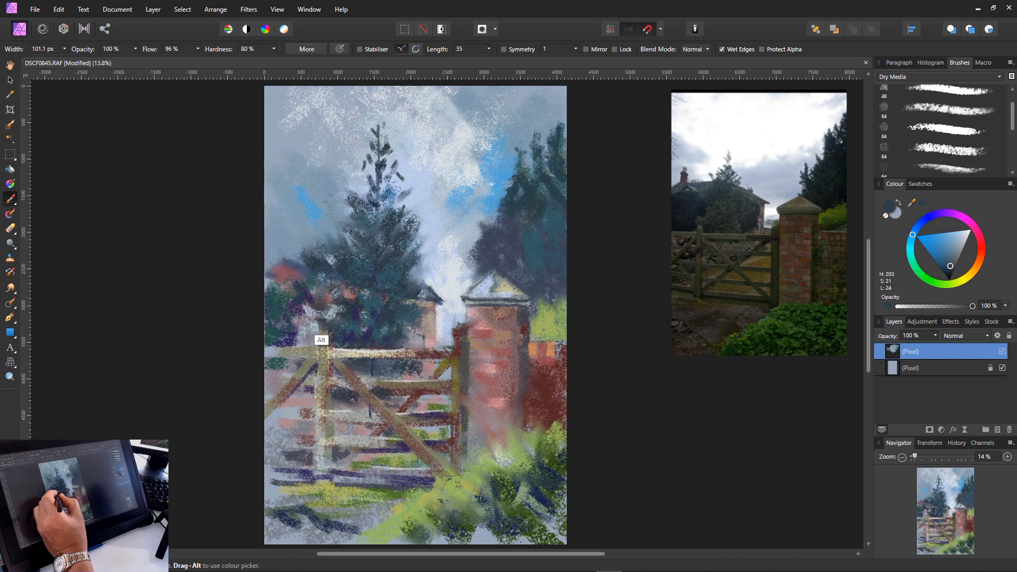
# - Sample a light blue-grey beside the gate post and dab textured sky gaps into the fir tree's lower right foliage, varying the brush size
pyautogui.keyDown('alt'); pyautogui.click(324, 340); pyautogui.keyUp('alt')
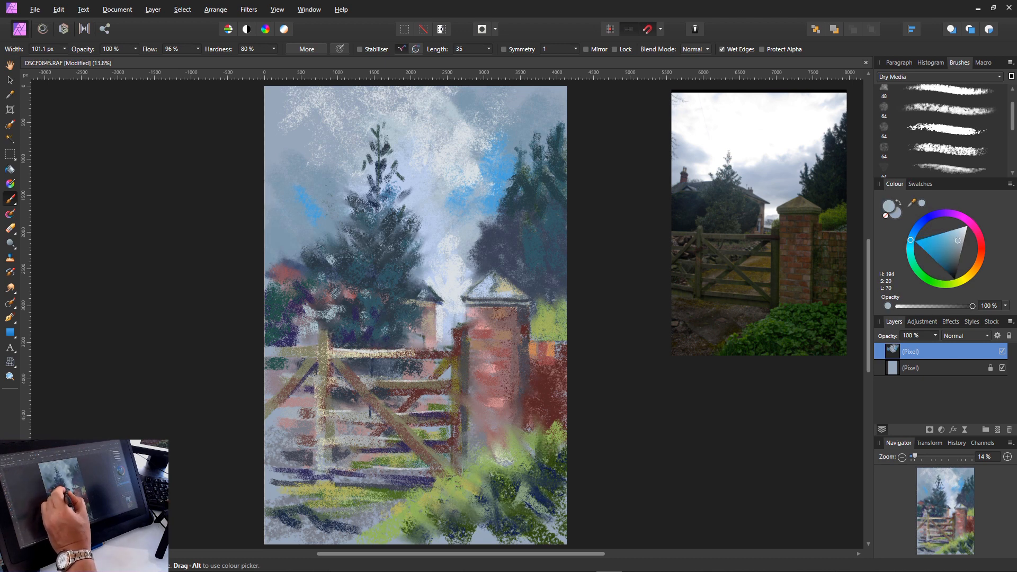
pyautogui.moveTo(379, 311); pyautogui.dragTo(400, 319)
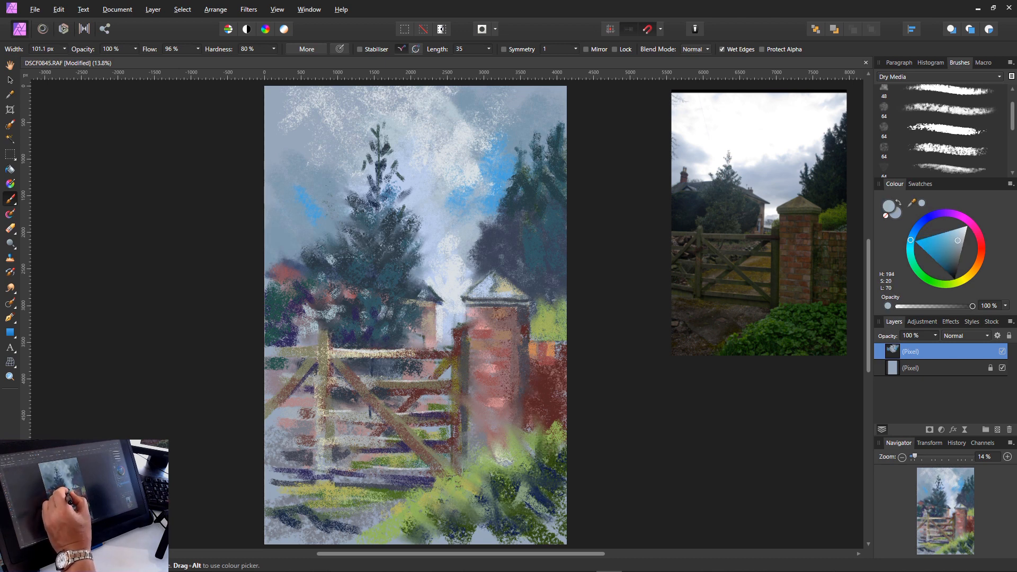
pyautogui.press('[')
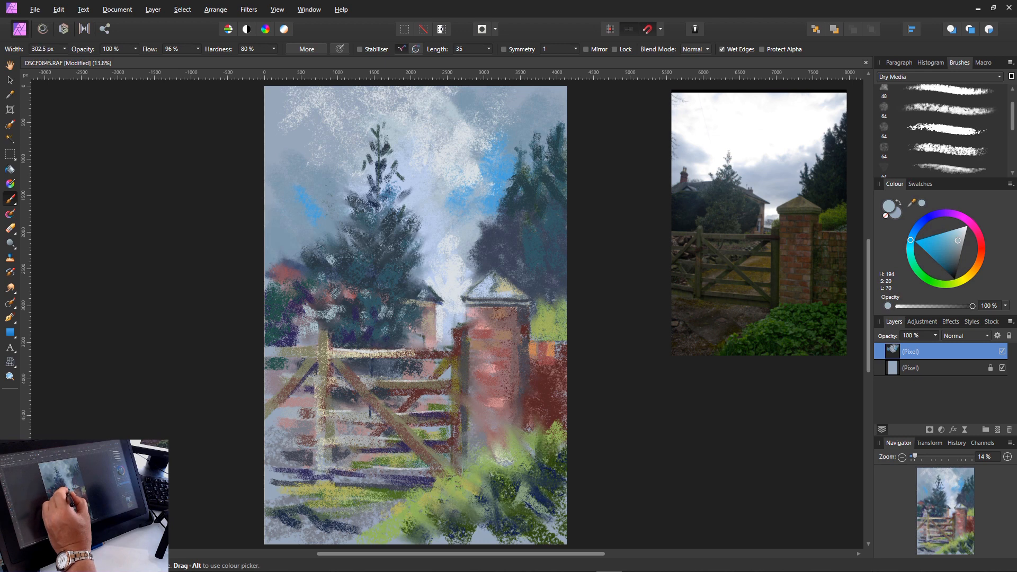
pyautogui.click(403, 319)
pyautogui.click(413, 326)
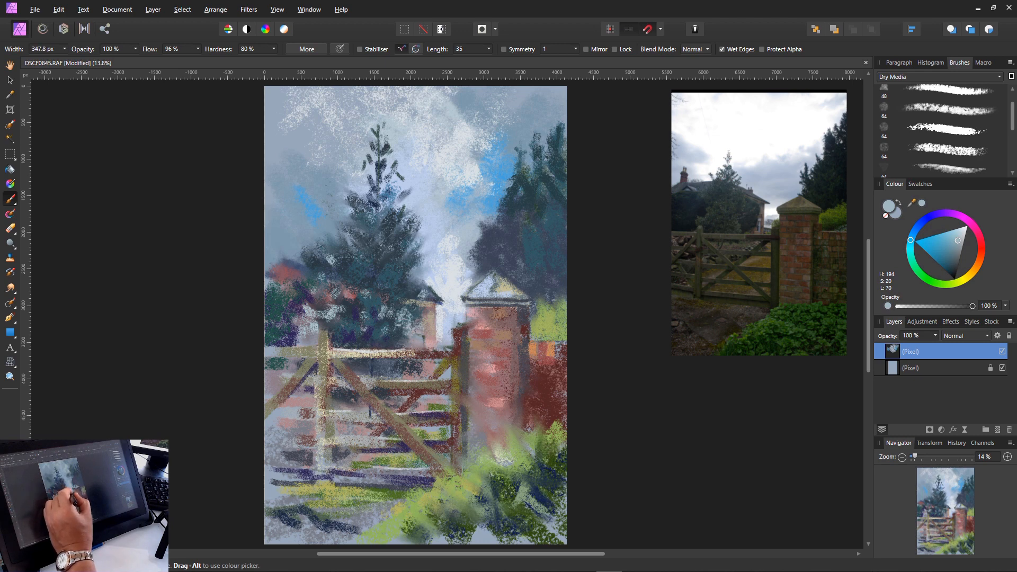
pyautogui.press('[')
pyautogui.press('[')
pyautogui.press('[')
pyautogui.press('[')
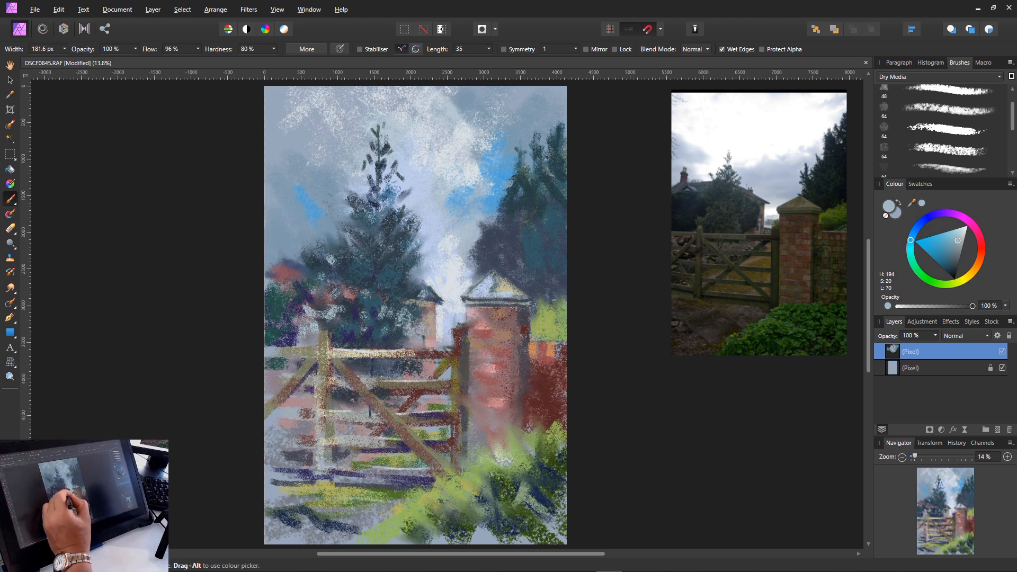
pyautogui.click(378, 329)
# - Reduce the brush to 131.2 px, undo a light trunk stroke, and paint the fir's lower trunk in a darker blue-grey of H 194, S 19, L 35
pyautogui.press('[')
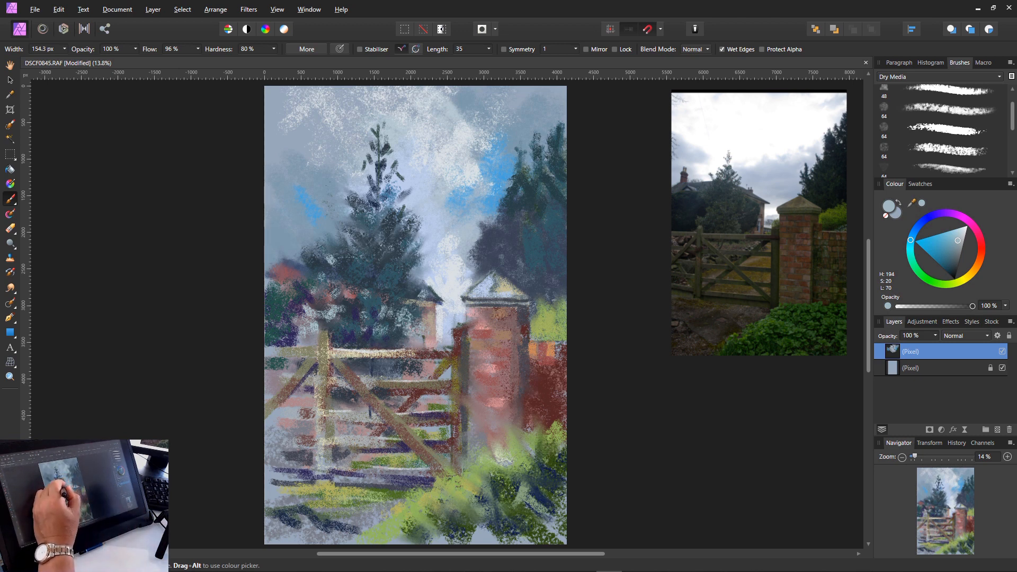
pyautogui.press('[')
pyautogui.moveTo(375, 267); pyautogui.dragTo(376, 321)
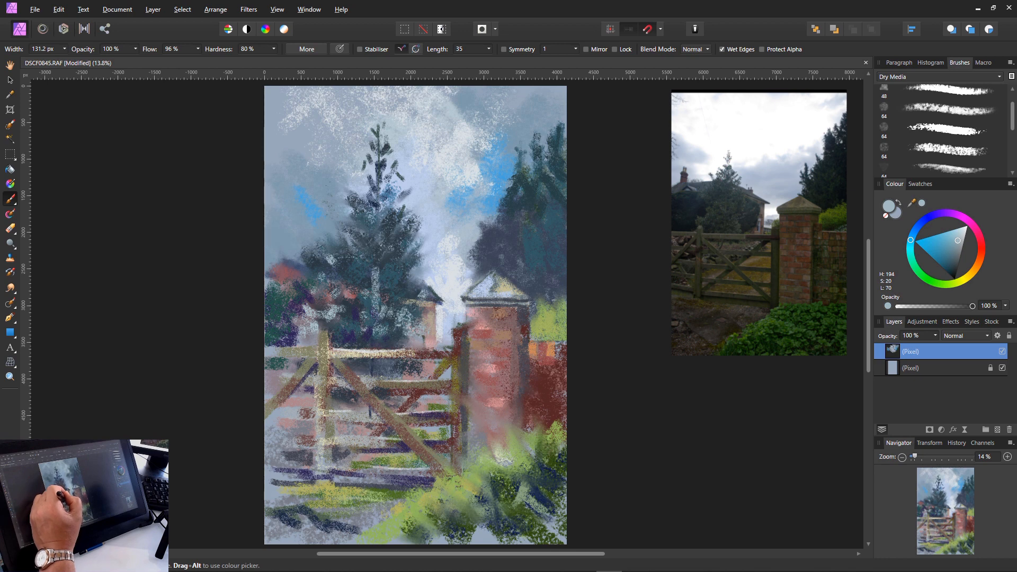
pyautogui.hotkey('ctrl', 'z')
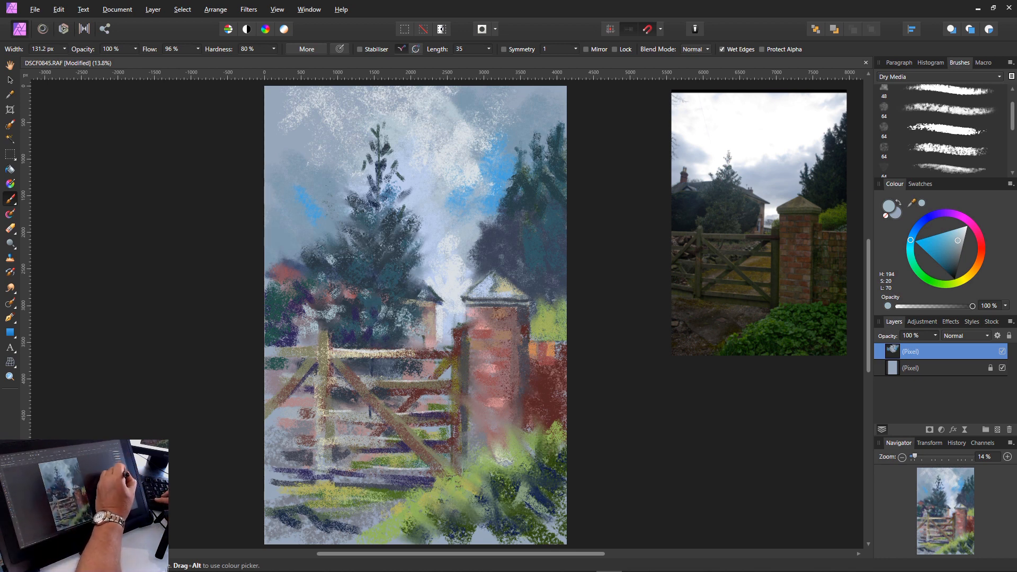
pyautogui.click(953, 259)
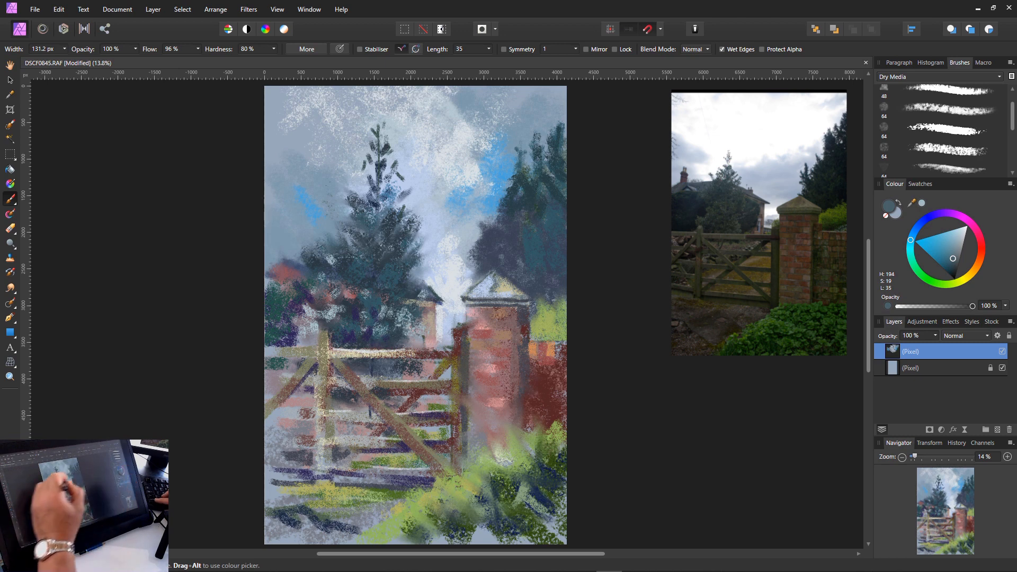
pyautogui.moveTo(378, 289); pyautogui.dragTo(369, 341)
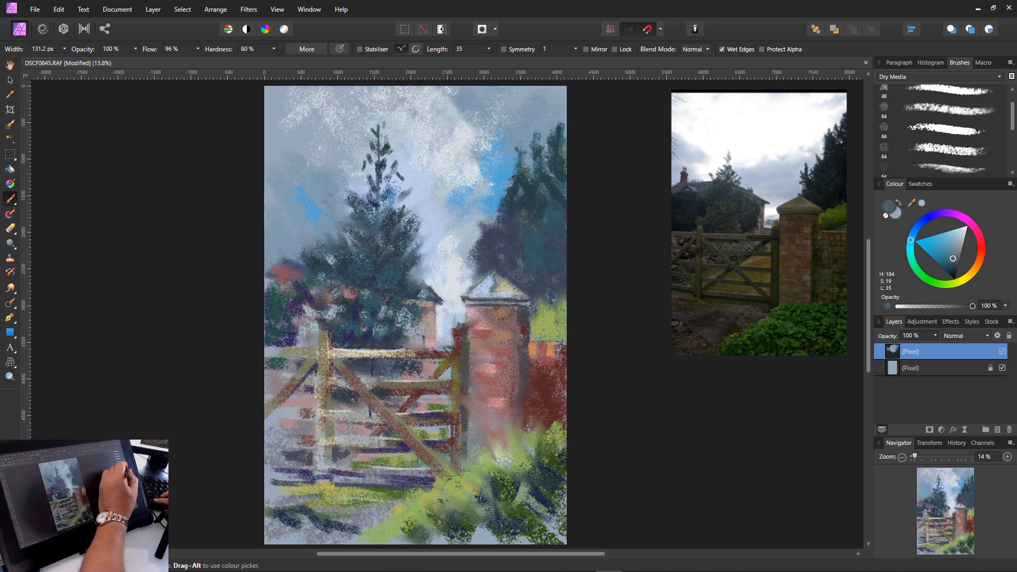
# - Set a grey-green of H 175, S 13, L 49, reduce the brush to 68.5 px and paint a thin trunk down the fir tree's lower centre
pyautogui.click(956, 246)
pyautogui.click(910, 252)
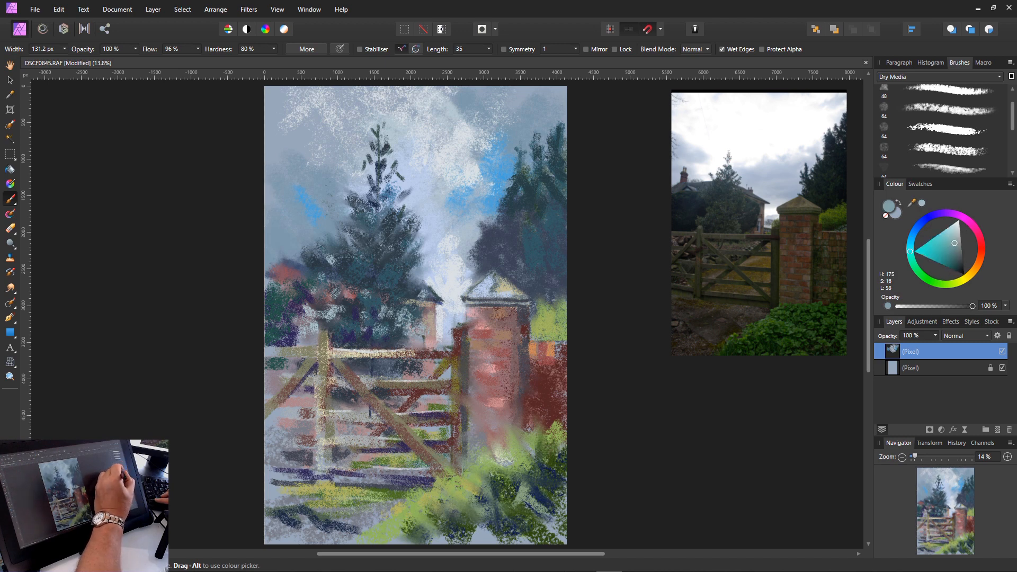
pyautogui.click(955, 248)
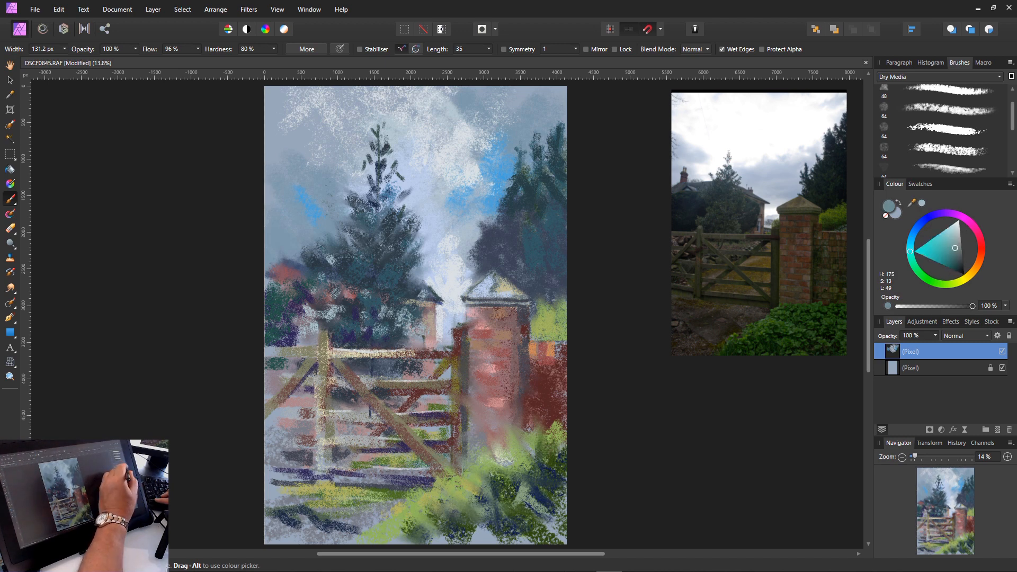
pyautogui.moveTo(374, 266); pyautogui.dragTo(370, 333)
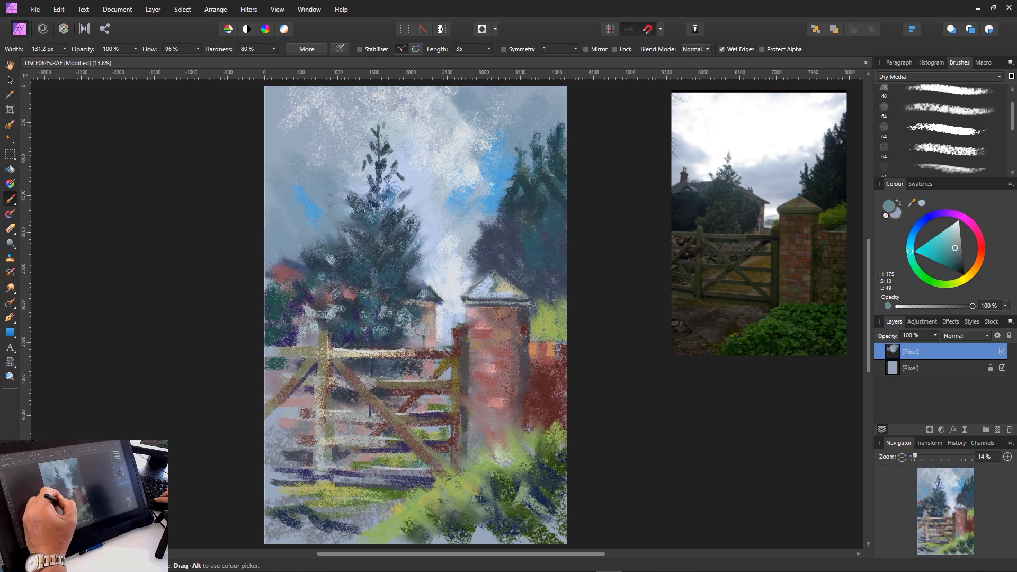
pyautogui.hotkey('ctrl', 'z')
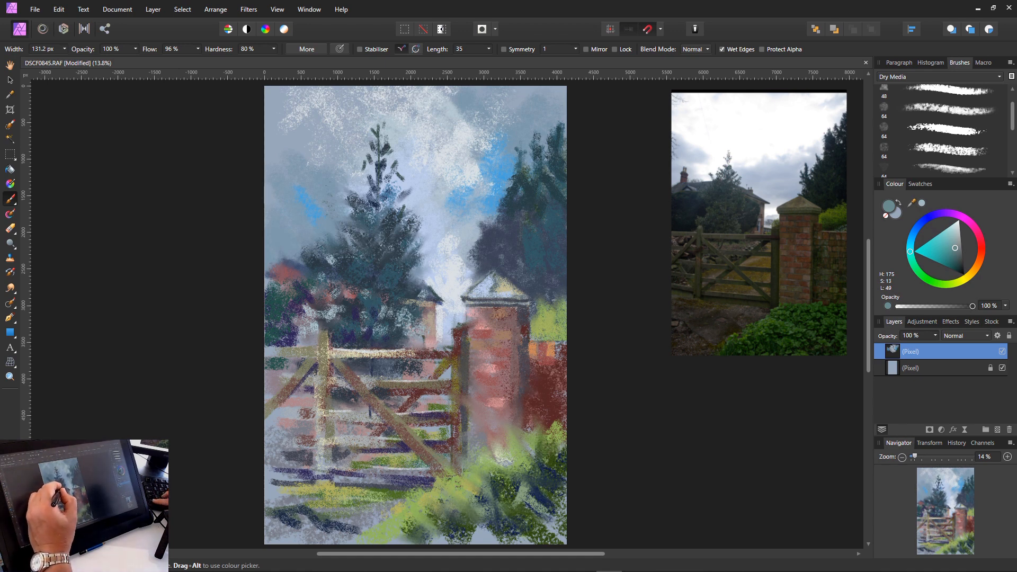
pyautogui.press('[')
pyautogui.press('[')
pyautogui.press('[')
pyautogui.press('[')
pyautogui.press('[')
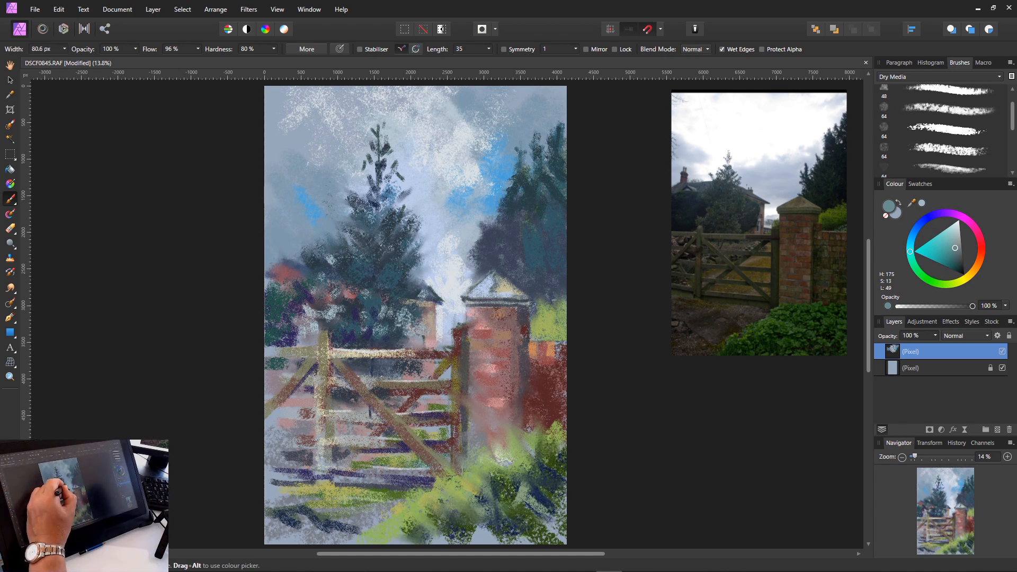
pyautogui.moveTo(374, 268); pyautogui.dragTo(370, 340)
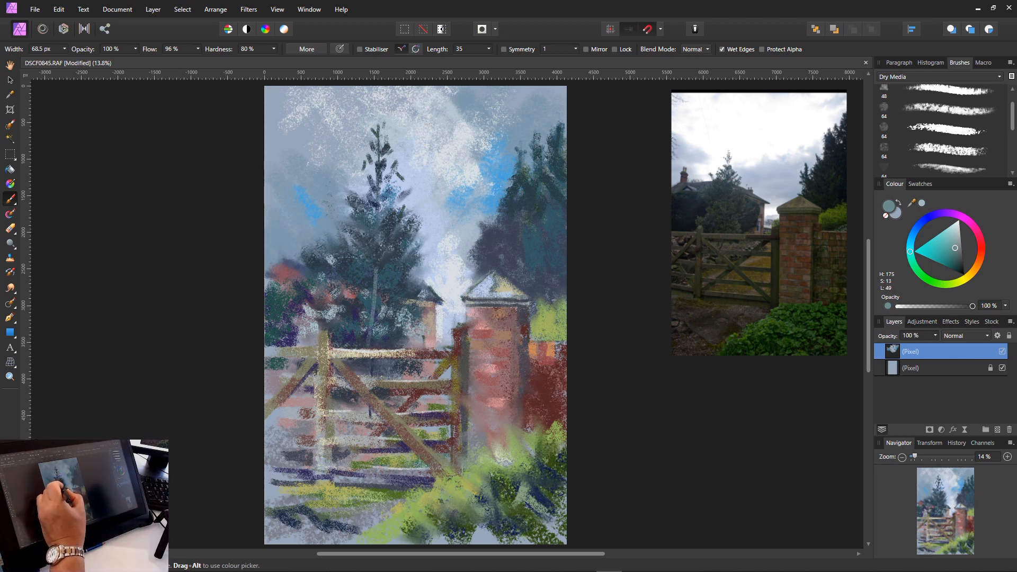
# - Paint curved grey-green branches on both sides of the fir tree's trunk, thinning the brush to 42.1 px
pyautogui.moveTo(375, 278); pyautogui.dragTo(350, 263)
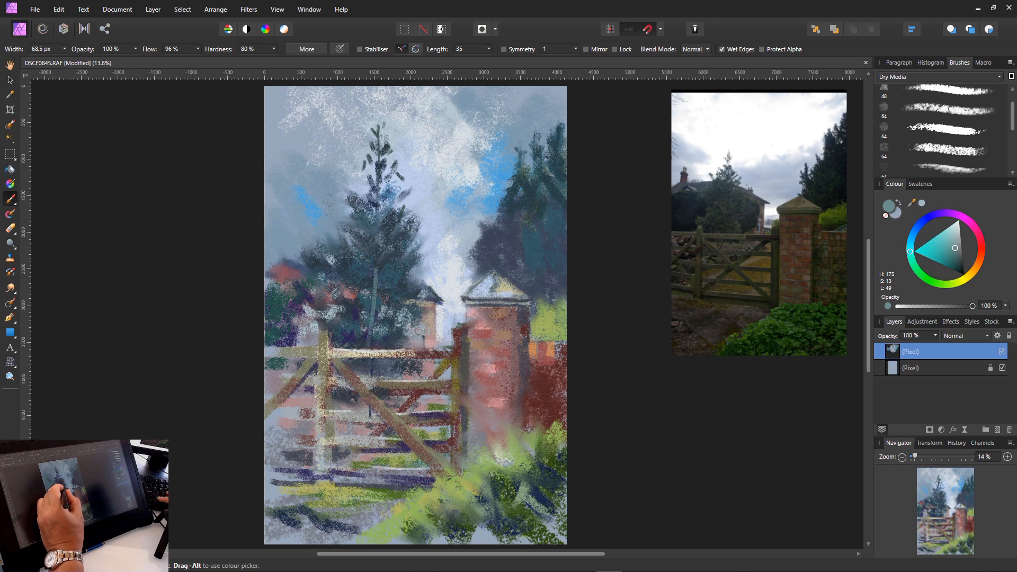
pyautogui.press('[')
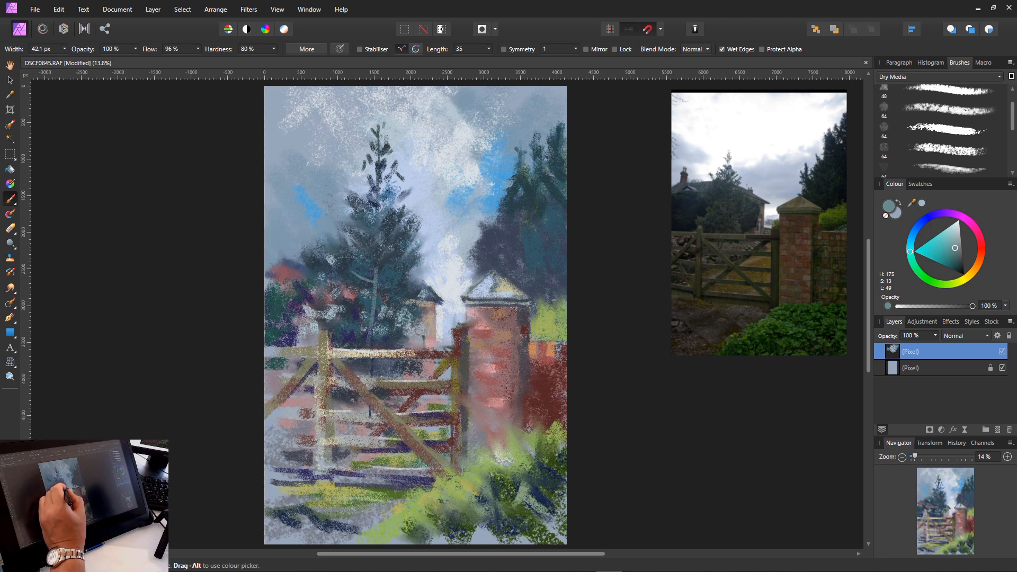
pyautogui.moveTo(377, 285)
pyautogui.mouseDown()
pyautogui.moveTo(401, 271)
pyautogui.moveTo(398, 293)
pyautogui.mouseUp()
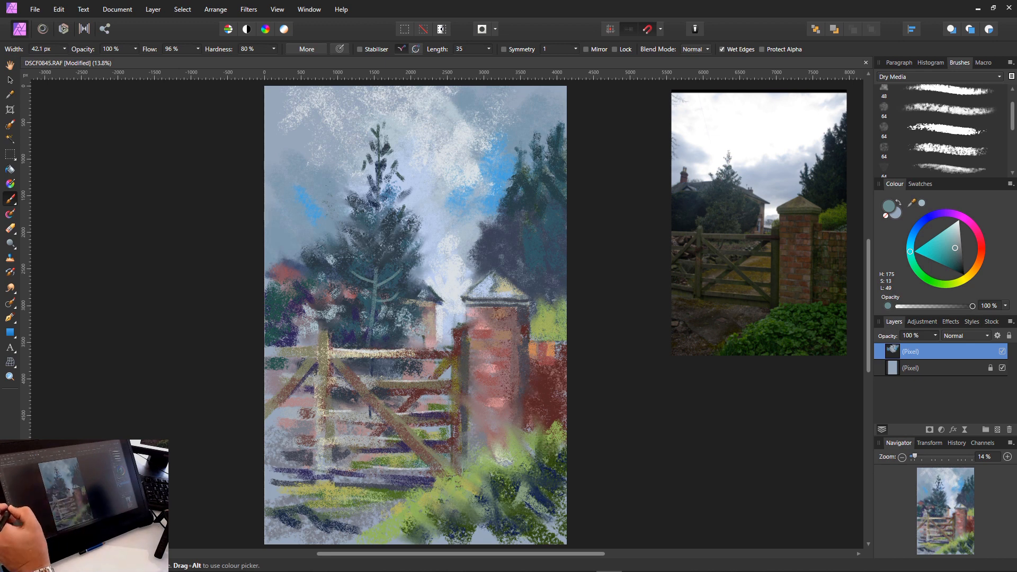
# - Smudge the house gable, the fir tree's right edge and tip, and the large tree's left edge with a 246 px Smudge brush
pyautogui.click(10, 288)
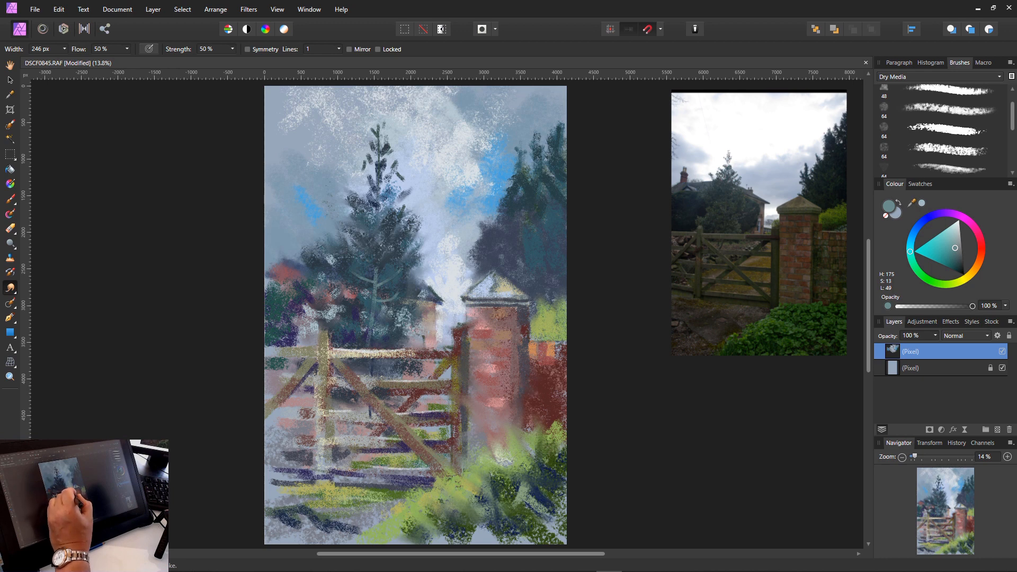
pyautogui.moveTo(438, 298)
pyautogui.mouseDown()
pyautogui.moveTo(449, 294)
pyautogui.moveTo(435, 283)
pyautogui.mouseUp()
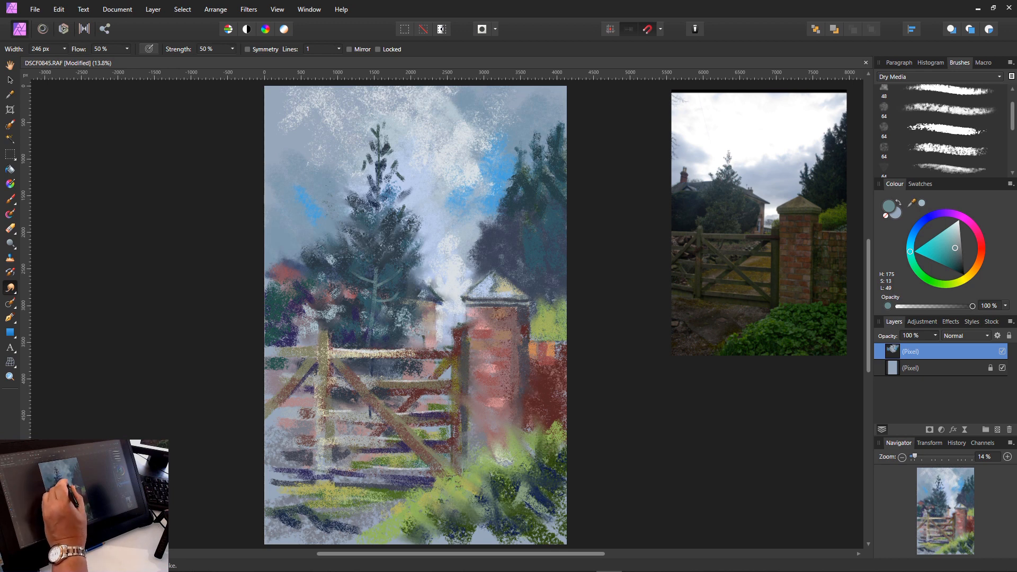
pyautogui.moveTo(405, 242); pyautogui.dragTo(420, 231)
pyautogui.moveTo(397, 164)
pyautogui.mouseDown()
pyautogui.moveTo(405, 176)
pyautogui.moveTo(400, 144)
pyautogui.moveTo(365, 157)
pyautogui.mouseUp()
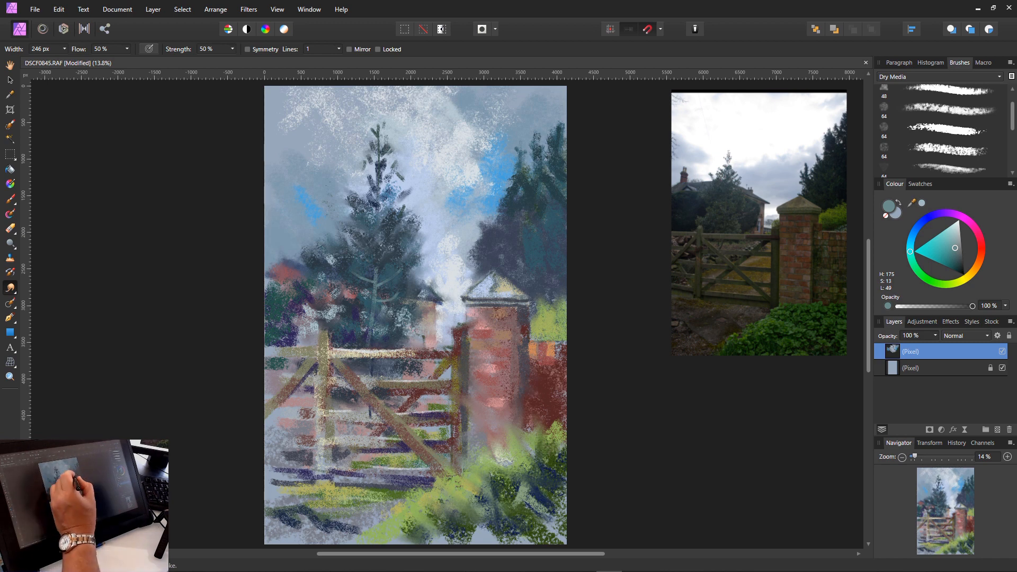
pyautogui.moveTo(476, 216)
pyautogui.mouseDown()
pyautogui.moveTo(485, 226)
pyautogui.moveTo(509, 218)
pyautogui.mouseUp()
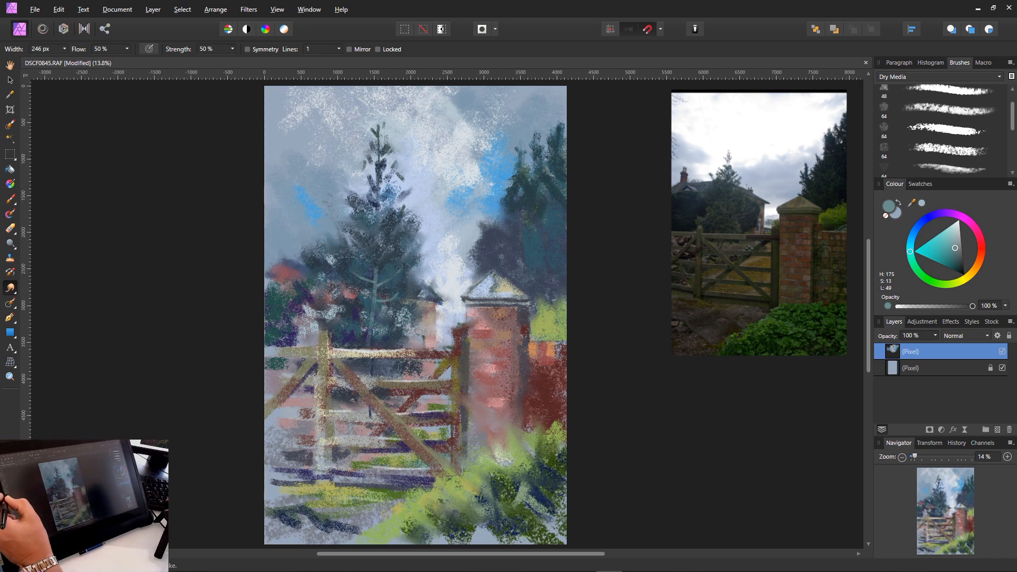
# - With a 147.9 px paint brush, dab sampled sky blue (H 204, S 53, L 61) and lighter blue-grey along the large tree's left edge
pyautogui.click(10, 199)
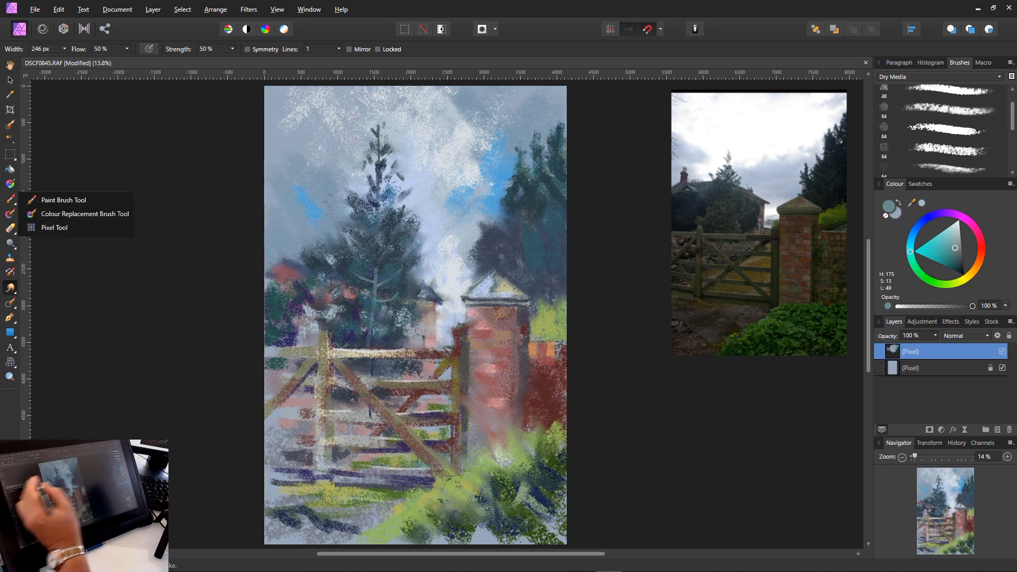
pyautogui.click(504, 220)
pyautogui.click(10, 199)
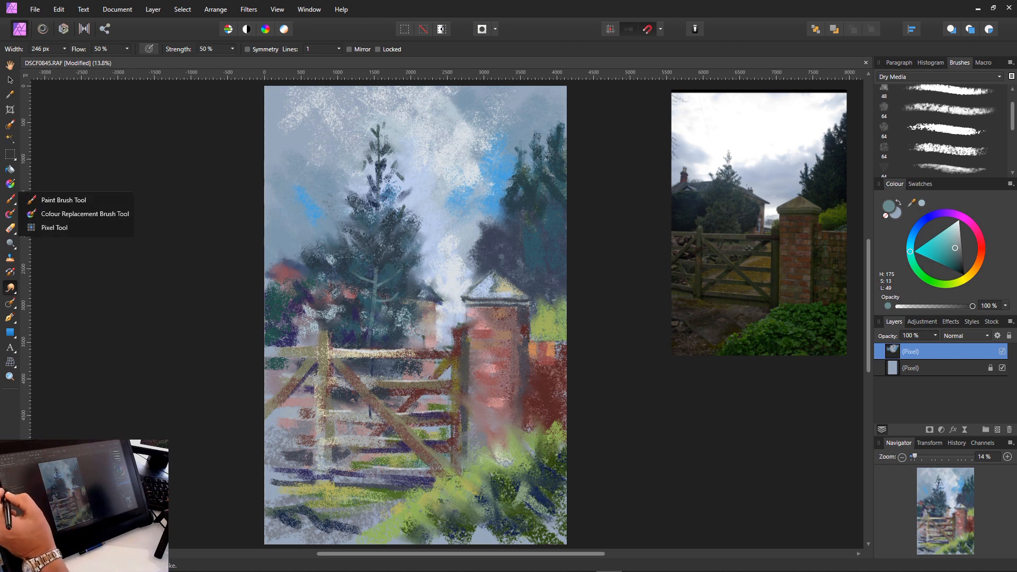
pyautogui.click(61, 199)
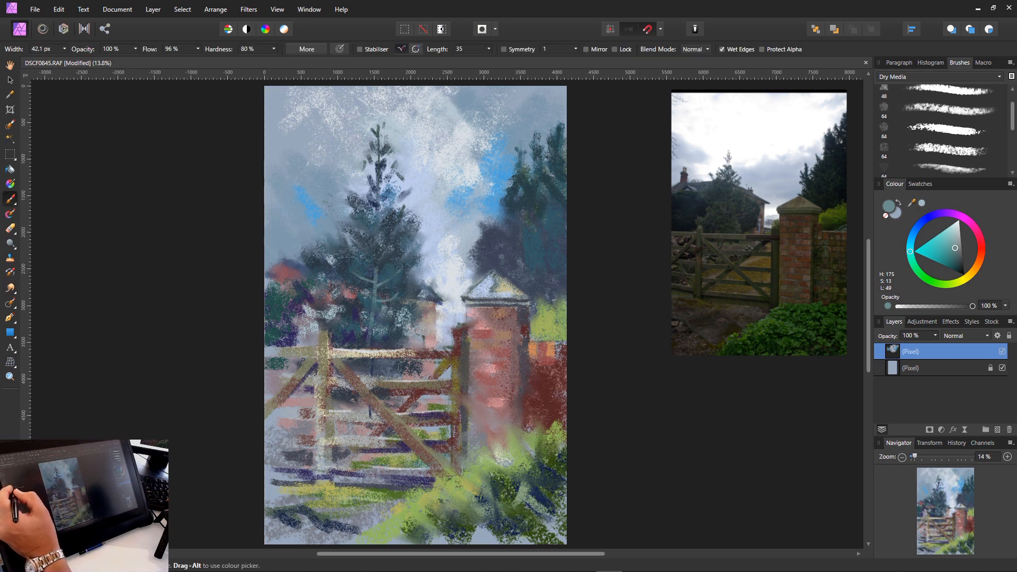
pyautogui.press(']')
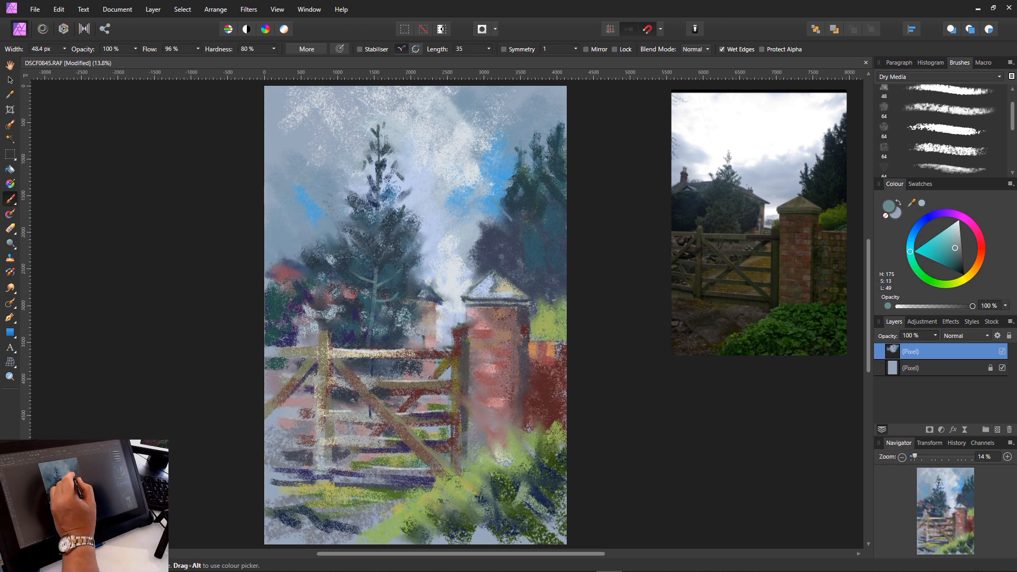
pyautogui.press(']')
pyautogui.press(']')
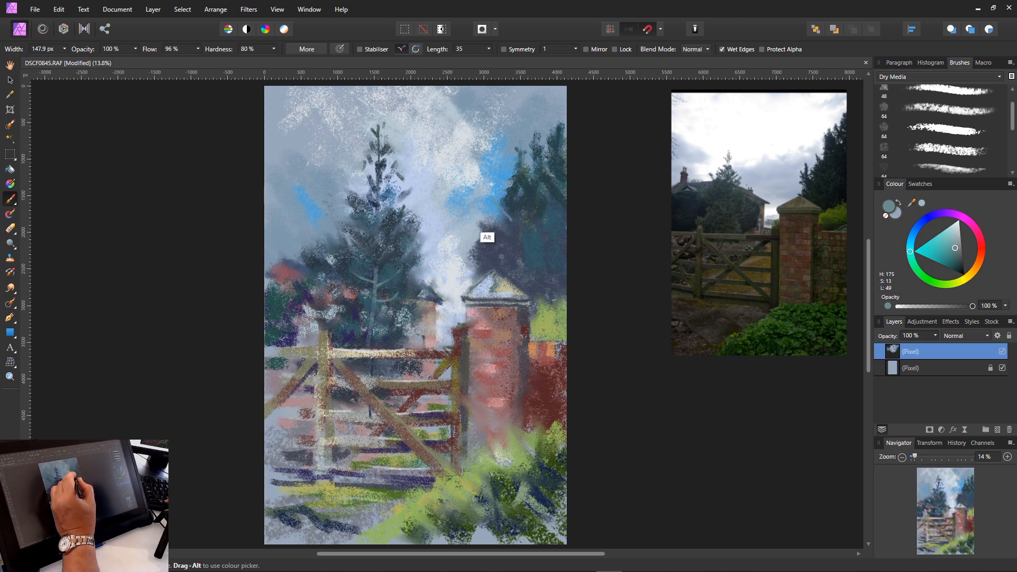
pyautogui.keyDown('alt'); pyautogui.click(486, 233); pyautogui.keyUp('alt')
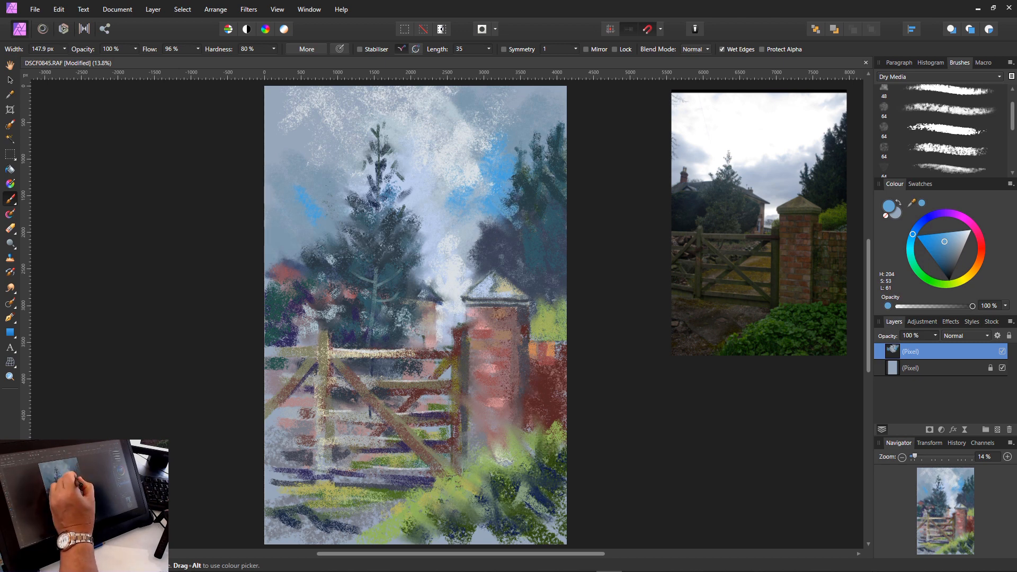
pyautogui.moveTo(500, 221); pyautogui.dragTo(488, 248)
pyautogui.moveTo(498, 237); pyautogui.dragTo(502, 253)
pyautogui.moveTo(484, 219); pyautogui.dragTo(473, 288)
pyautogui.keyDown('alt'); pyautogui.click(454, 253); pyautogui.keyUp('alt')
pyautogui.keyDown('alt'); pyautogui.click(461, 265); pyautogui.keyUp('alt')
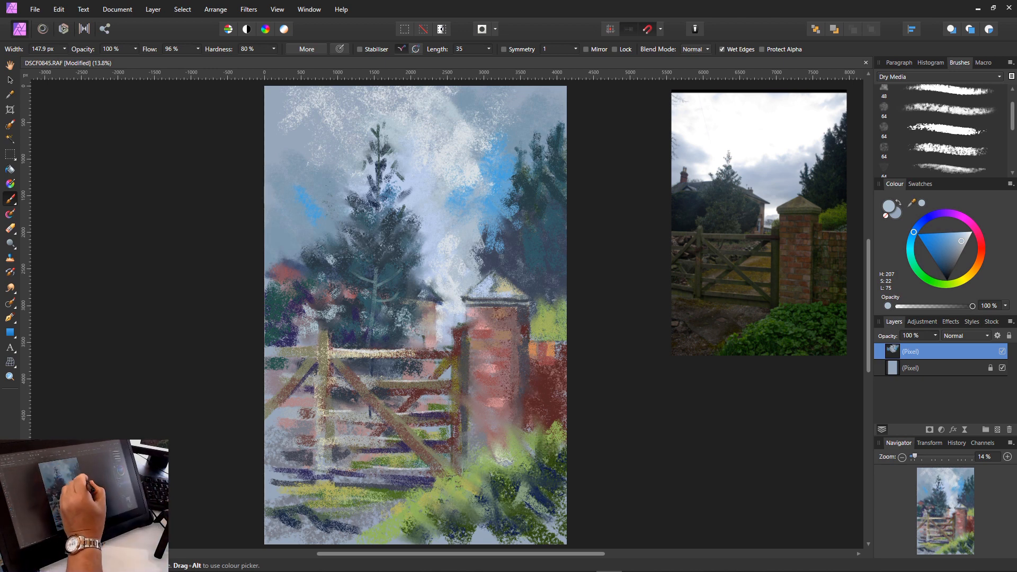
# - Sample a dark blue-grey of H 205, S 20, L 22 and paint shadow strokes into the large right-hand tree's foliage
pyautogui.keyDown('alt'); pyautogui.click(348, 339); pyautogui.keyUp('alt')
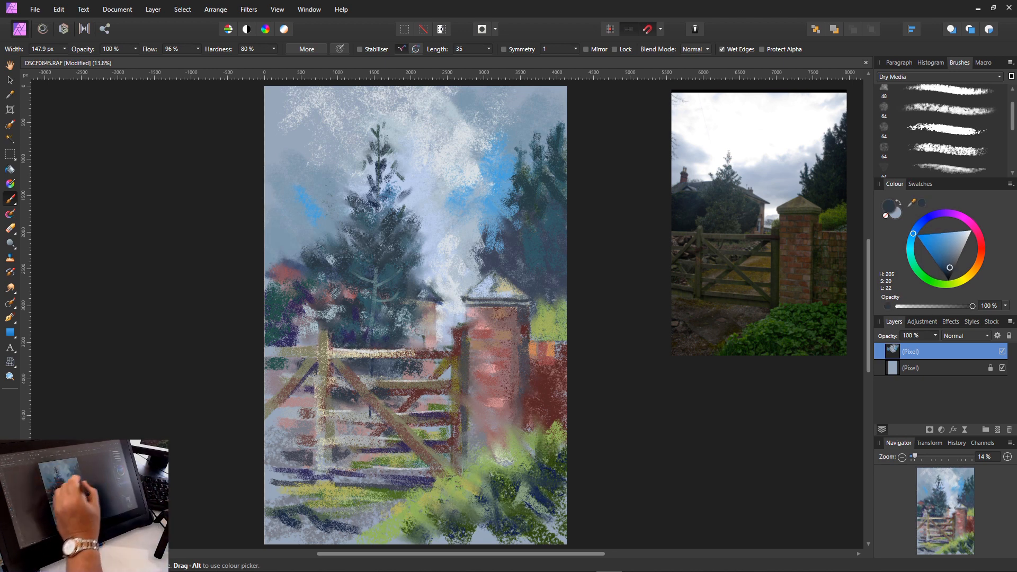
pyautogui.moveTo(535, 253)
pyautogui.mouseDown()
pyautogui.moveTo(538, 287)
pyautogui.moveTo(512, 281)
pyautogui.moveTo(557, 302)
pyautogui.mouseUp()
pyautogui.moveTo(554, 279); pyautogui.dragTo(559, 284)
pyautogui.moveTo(548, 248)
pyautogui.mouseDown()
pyautogui.moveTo(556, 279)
pyautogui.moveTo(564, 270)
pyautogui.mouseUp()
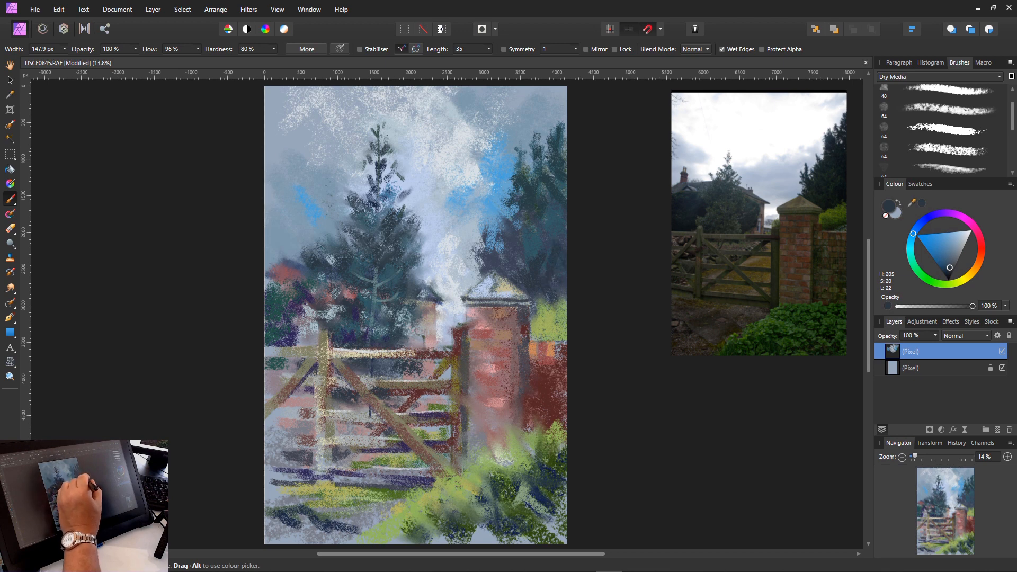
pyautogui.moveTo(547, 222); pyautogui.dragTo(548, 230)
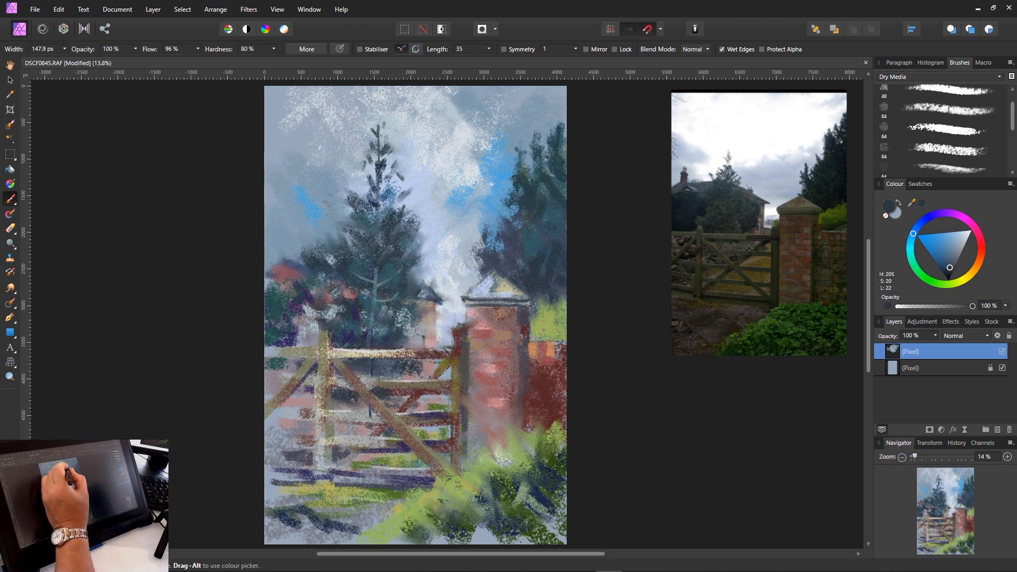
# - Sample a pale blue-white of H 198, S 18, L 85 and paint textured cloud strokes in the upper right sky at 225 px
pyautogui.hotkey('alt', 'space')
pyautogui.keyDown('alt'); pyautogui.click(463, 167); pyautogui.keyUp('alt')
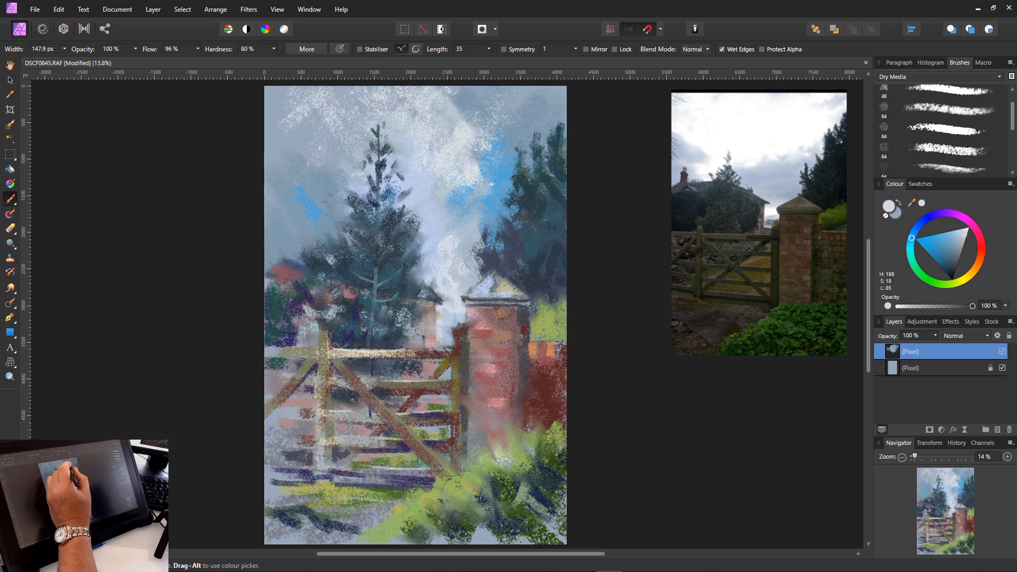
pyautogui.press(']')
pyautogui.press(']')
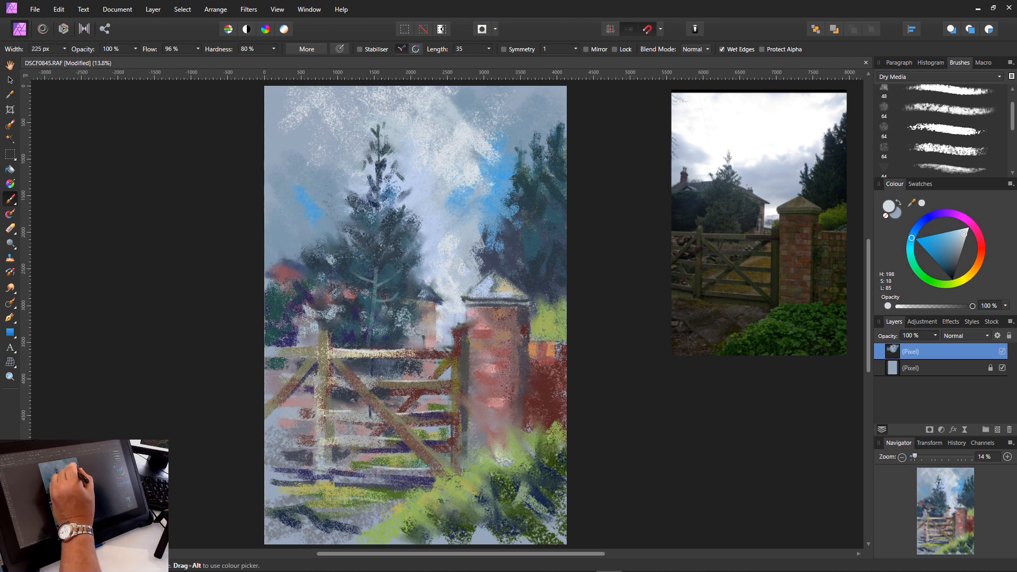
pyautogui.moveTo(489, 99)
pyautogui.mouseDown()
pyautogui.moveTo(466, 127)
pyautogui.moveTo(480, 107)
pyautogui.moveTo(509, 128)
pyautogui.mouseUp()
pyautogui.moveTo(513, 120); pyautogui.dragTo(500, 137)
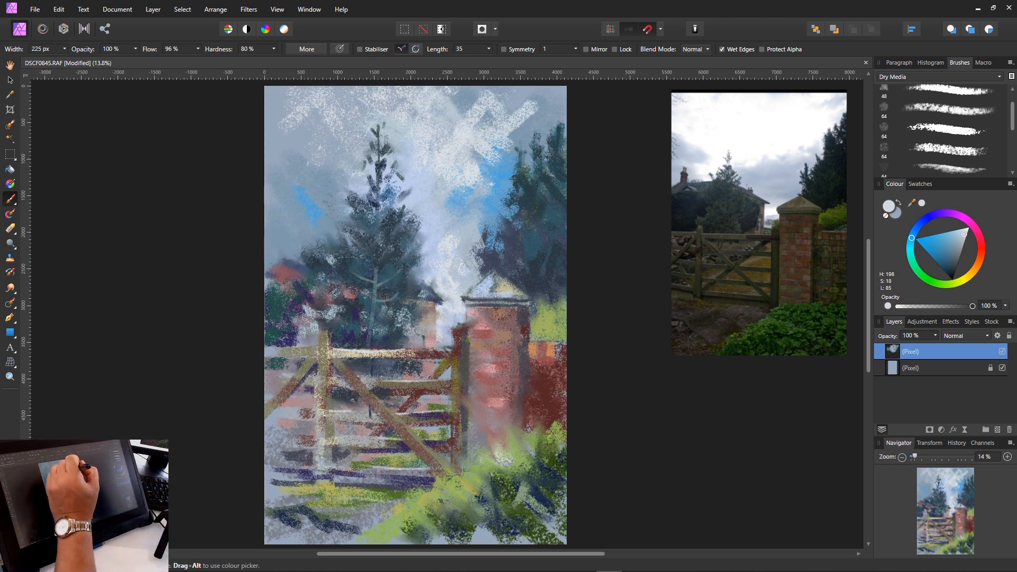
# - Enlarge the brush to 520.4 px and paint broad pale cloud strokes across the upper left sky
pyautogui.press(']')
pyautogui.press(']')
pyautogui.press(']')
pyautogui.press(']')
pyautogui.press(']')
pyautogui.press(']')
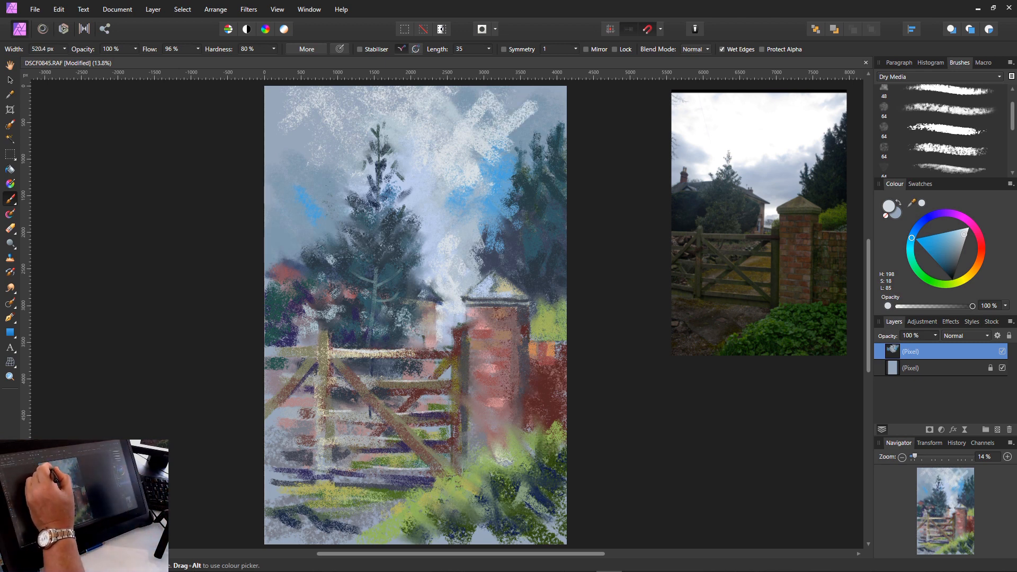
pyautogui.moveTo(333, 170); pyautogui.dragTo(270, 108)
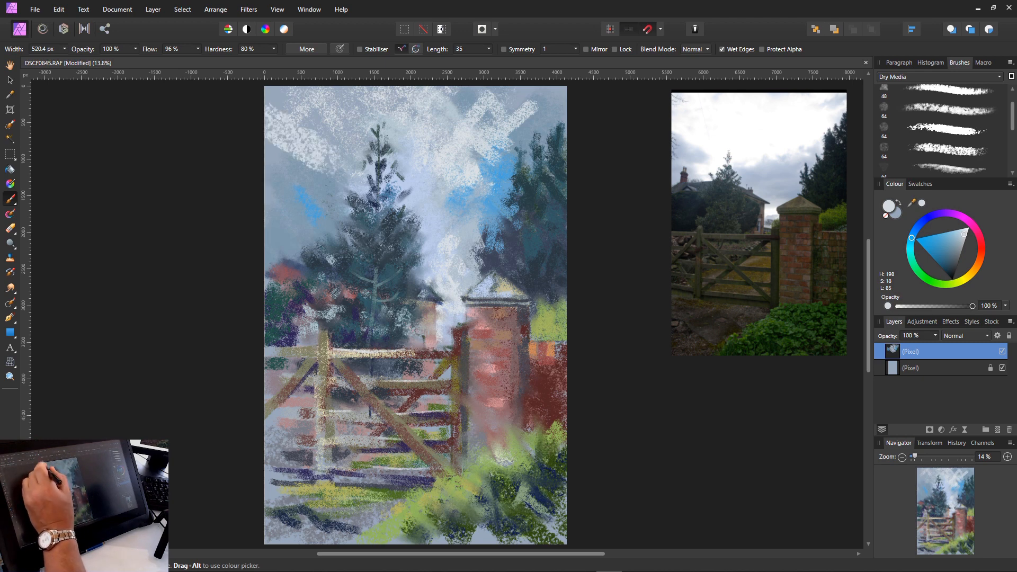
pyautogui.moveTo(297, 196)
pyautogui.mouseDown()
pyautogui.moveTo(339, 152)
pyautogui.moveTo(309, 97)
pyautogui.moveTo(339, 111)
pyautogui.mouseUp()
# - Reduce the brush to 271.7 px and add pale cloud strokes over the blue patch left of the fir tree
pyautogui.press('[')
pyautogui.press('[')
pyautogui.press('[')
pyautogui.press('[')
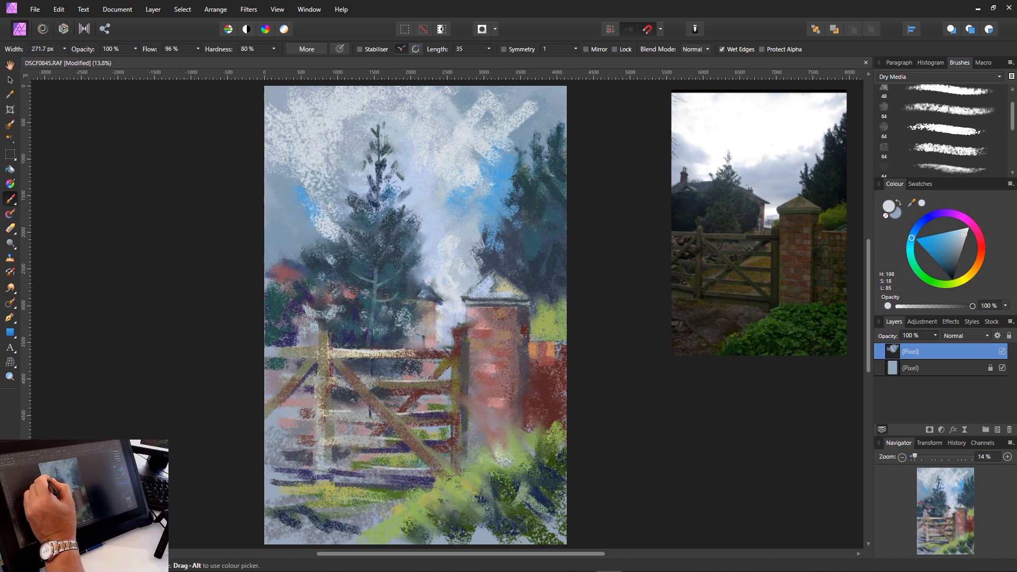
pyautogui.moveTo(282, 209); pyautogui.dragTo(322, 238)
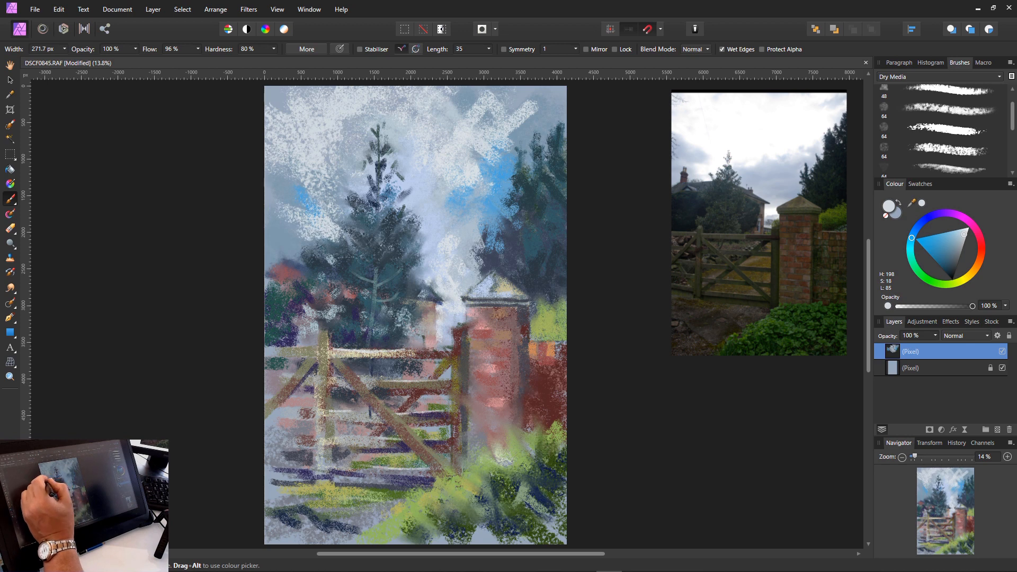
# - Sample a blue-grey of H 206, S 21, L 60 and soften the edges of the blue sky patch left of the fir
pyautogui.keyDown('alt'); pyautogui.click(280, 222); pyautogui.keyUp('alt')
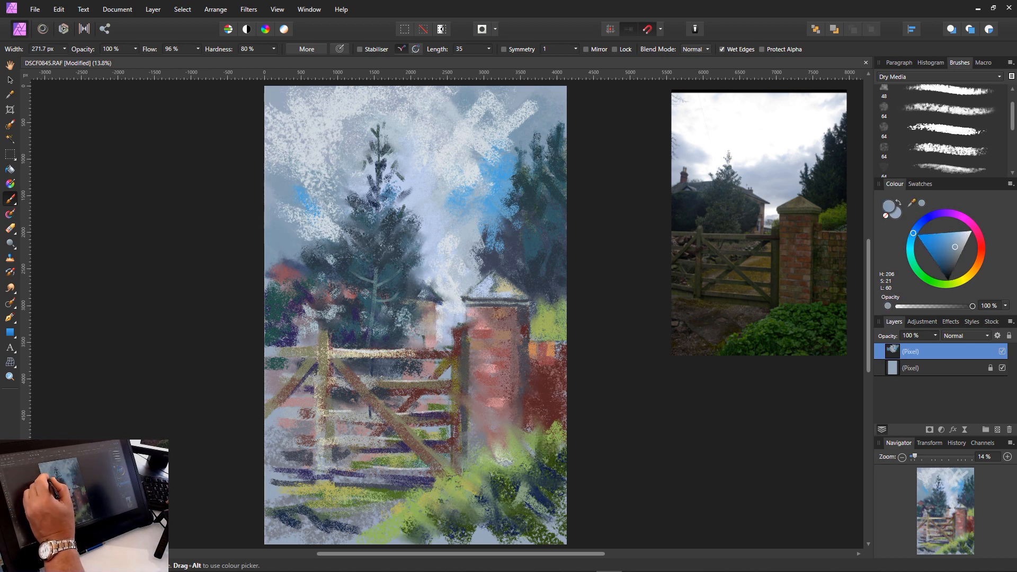
pyautogui.moveTo(294, 192); pyautogui.dragTo(318, 178)
pyautogui.moveTo(280, 226); pyautogui.dragTo(307, 215)
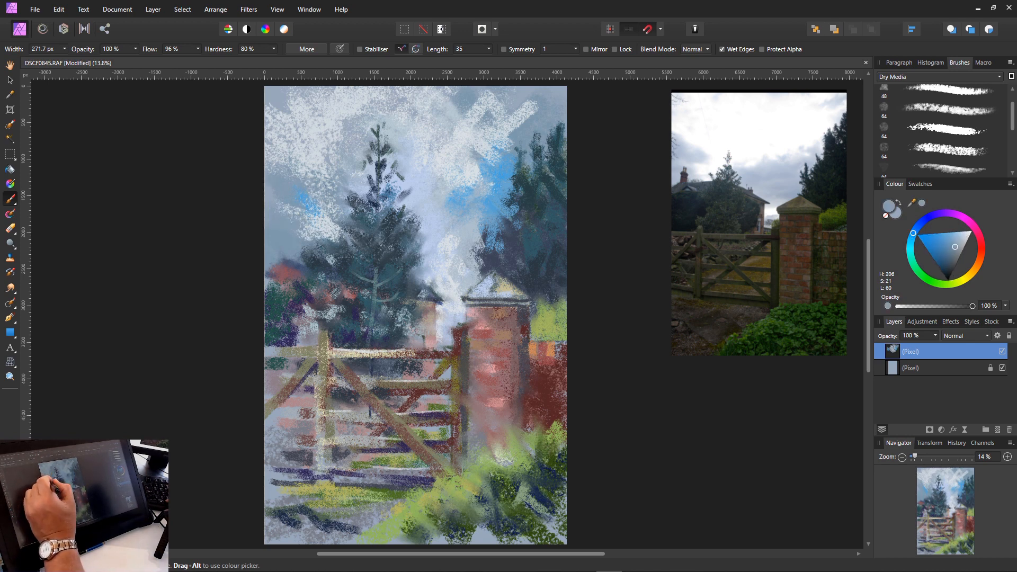
# - Sample a bright blue of H 204, S 64, L 59 and paint blue sky patches on both sides of the fir tree
pyautogui.keyDown('alt'); pyautogui.click(302, 221); pyautogui.keyUp('alt')
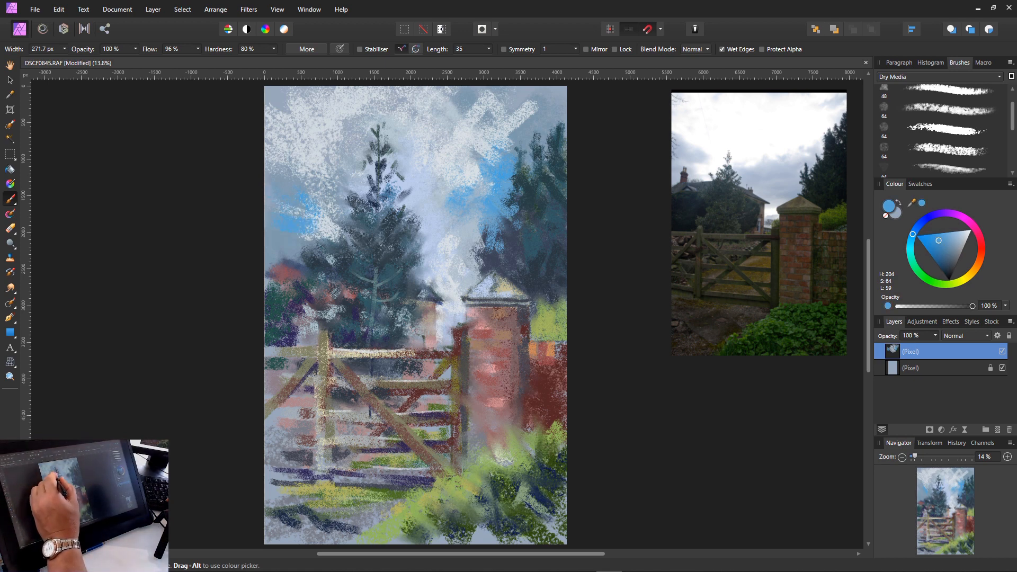
pyautogui.moveTo(316, 187); pyautogui.dragTo(339, 209)
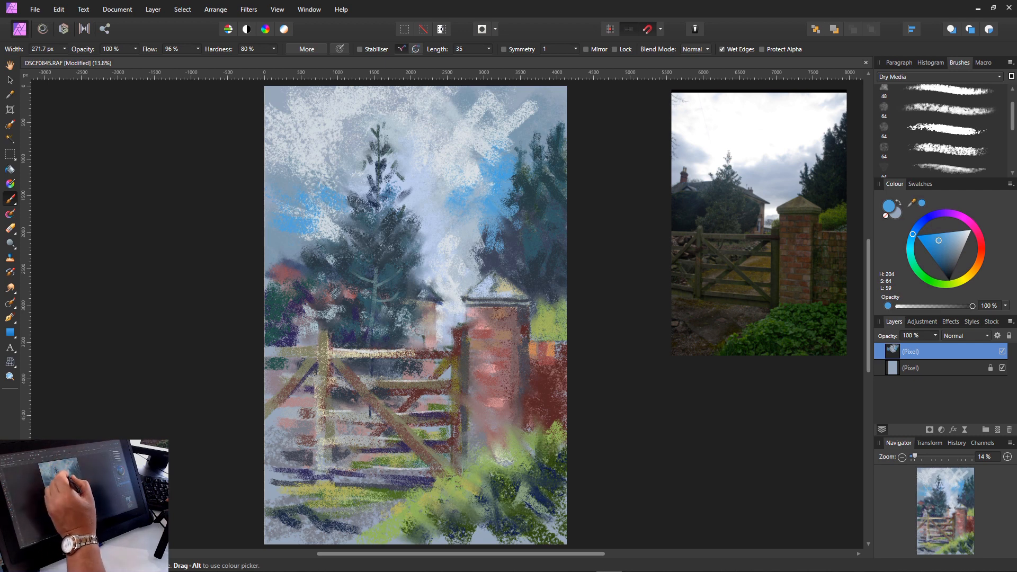
pyautogui.moveTo(411, 205)
pyautogui.mouseDown()
pyautogui.moveTo(436, 200)
pyautogui.moveTo(442, 239)
pyautogui.mouseUp()
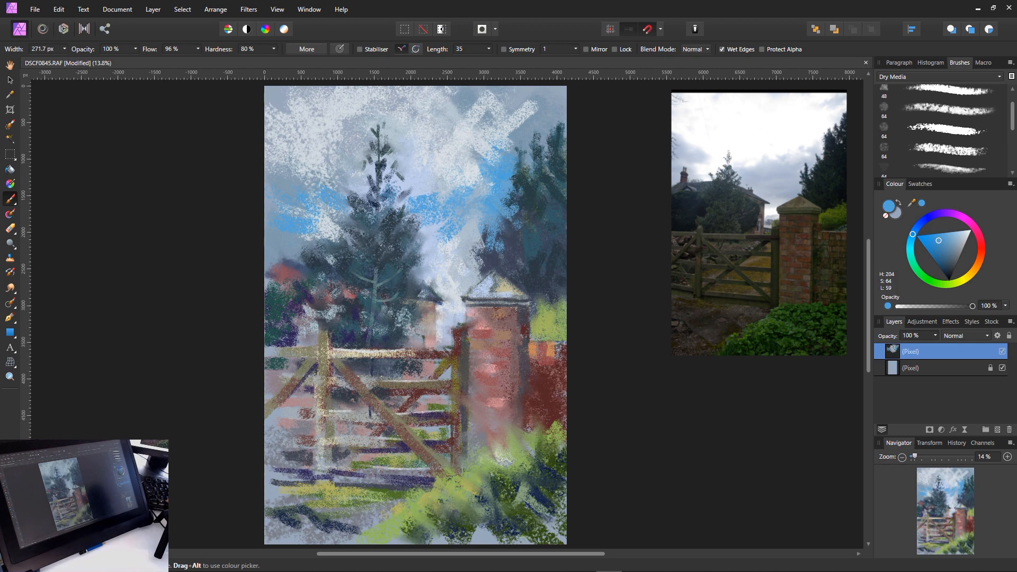
# - Sample a near-white of H 192, S 15, L 87 and paint cloud strokes over the sky just right of the fir tree
pyautogui.keyDown('alt'); pyautogui.click(457, 190); pyautogui.keyUp('alt')
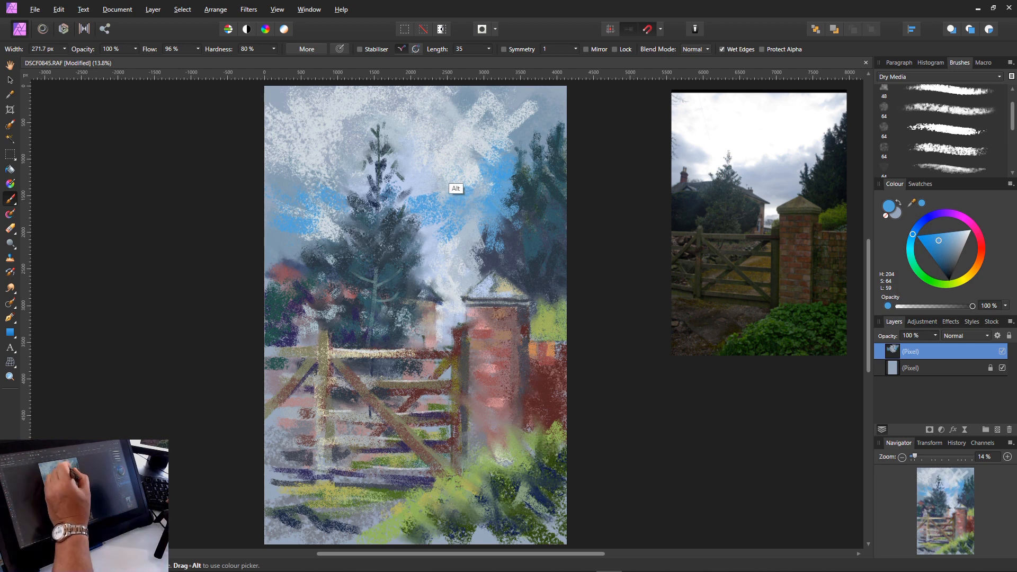
pyautogui.keyDown('alt'); pyautogui.click(454, 182); pyautogui.keyUp('alt')
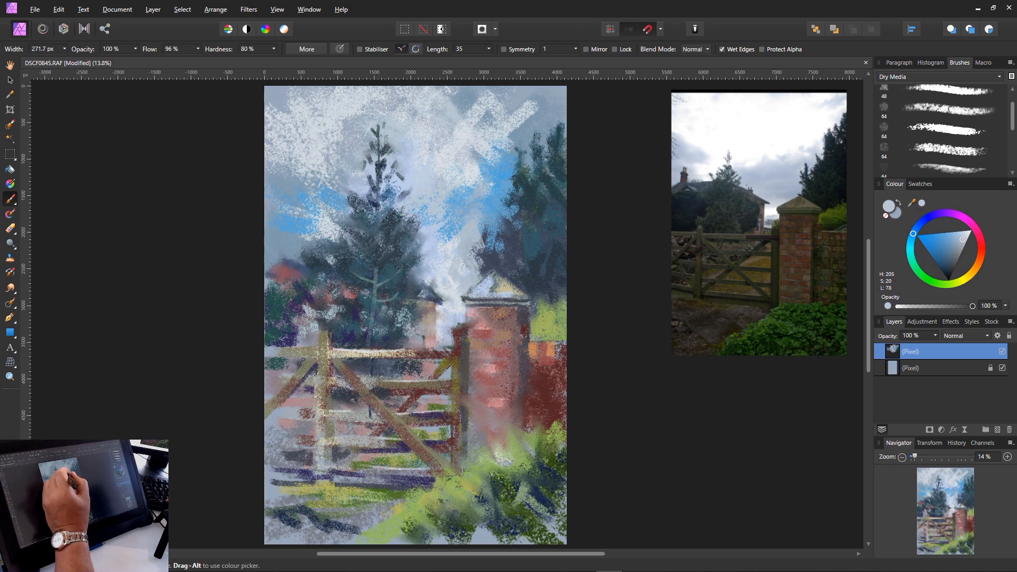
pyautogui.keyDown('alt'); pyautogui.click(462, 159); pyautogui.keyUp('alt')
pyautogui.moveTo(424, 191)
pyautogui.mouseDown()
pyautogui.moveTo(418, 205)
pyautogui.moveTo(446, 195)
pyautogui.moveTo(434, 177)
pyautogui.mouseUp()
pyautogui.moveTo(430, 212); pyautogui.dragTo(423, 222)
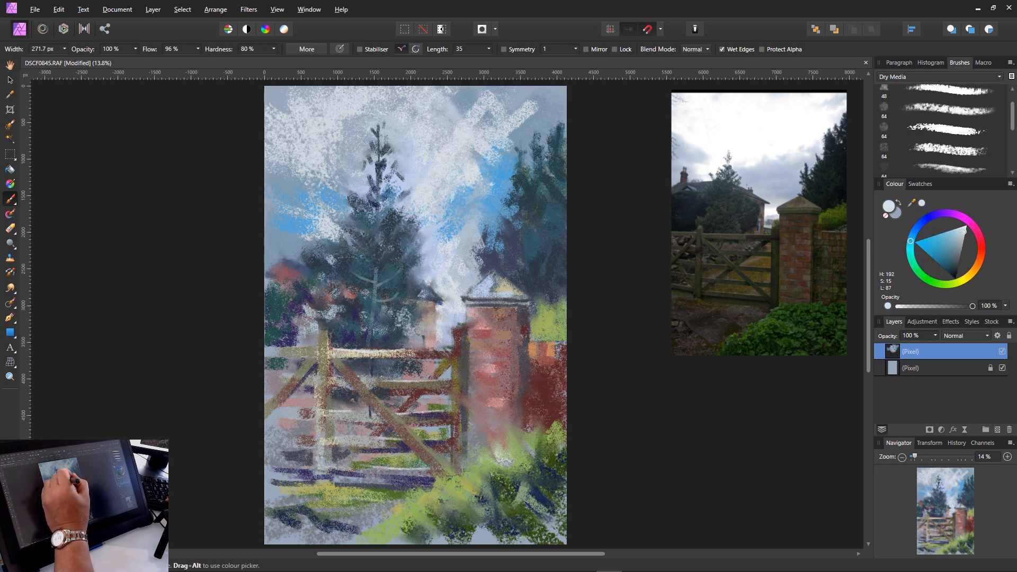
# - Paint near-white cloud strokes above the left blue patch and around the fir tree's top, breaking up its outline
pyautogui.moveTo(337, 194)
pyautogui.mouseDown()
pyautogui.moveTo(322, 205)
pyautogui.moveTo(340, 212)
pyautogui.moveTo(315, 192)
pyautogui.moveTo(287, 194)
pyautogui.moveTo(278, 168)
pyautogui.mouseUp()
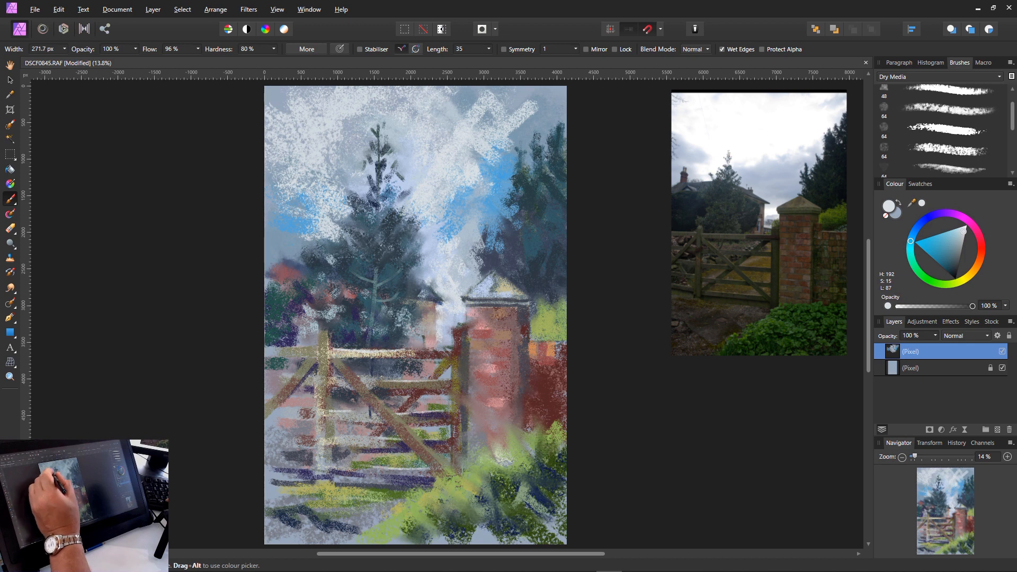
pyautogui.moveTo(350, 154)
pyautogui.mouseDown()
pyautogui.moveTo(335, 163)
pyautogui.moveTo(336, 146)
pyautogui.moveTo(358, 152)
pyautogui.moveTo(354, 179)
pyautogui.moveTo(373, 171)
pyautogui.mouseUp()
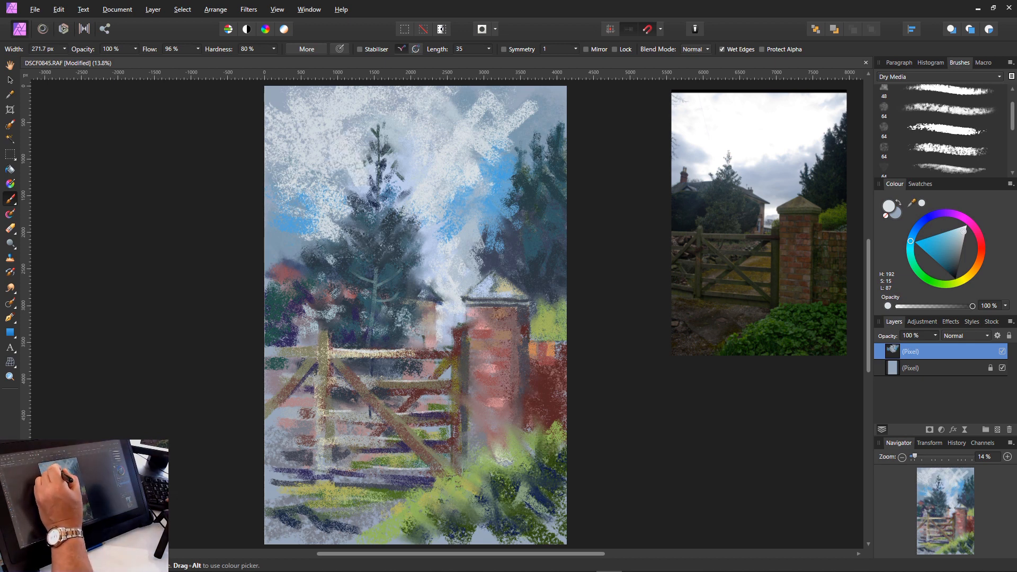
pyautogui.moveTo(374, 114); pyautogui.dragTo(366, 159)
pyautogui.moveTo(403, 130)
pyautogui.mouseDown()
pyautogui.moveTo(399, 164)
pyautogui.moveTo(418, 173)
pyautogui.mouseUp()
# - Sample a blue-grey of H 204, S 21, L 58 and paint broken shading strokes through the clouds right of the fir's top
pyautogui.keyDown('alt'); pyautogui.click(459, 133); pyautogui.keyUp('alt')
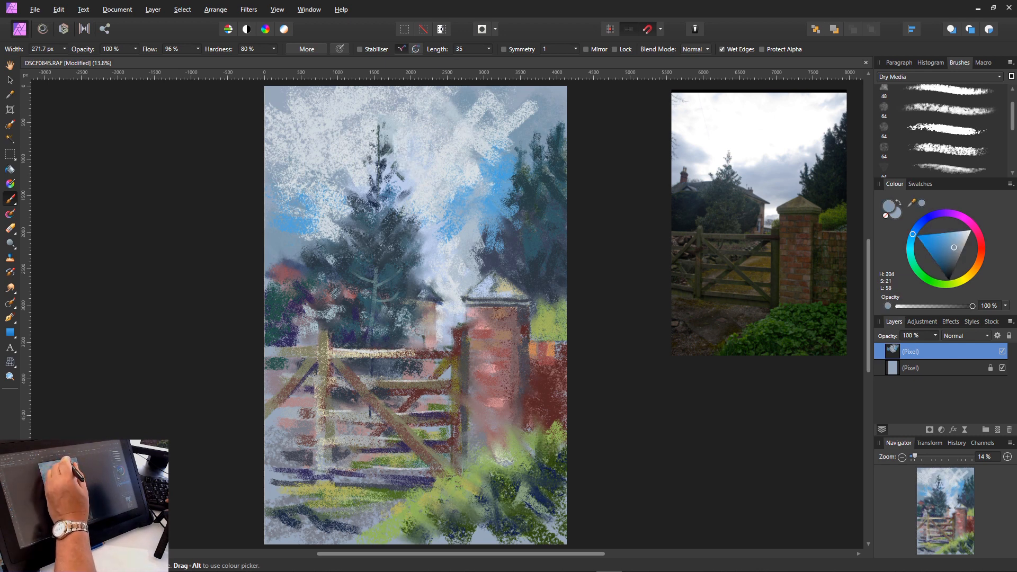
pyautogui.moveTo(442, 134)
pyautogui.mouseDown()
pyautogui.moveTo(427, 146)
pyautogui.moveTo(447, 175)
pyautogui.mouseUp()
pyautogui.moveTo(501, 122); pyautogui.dragTo(470, 153)
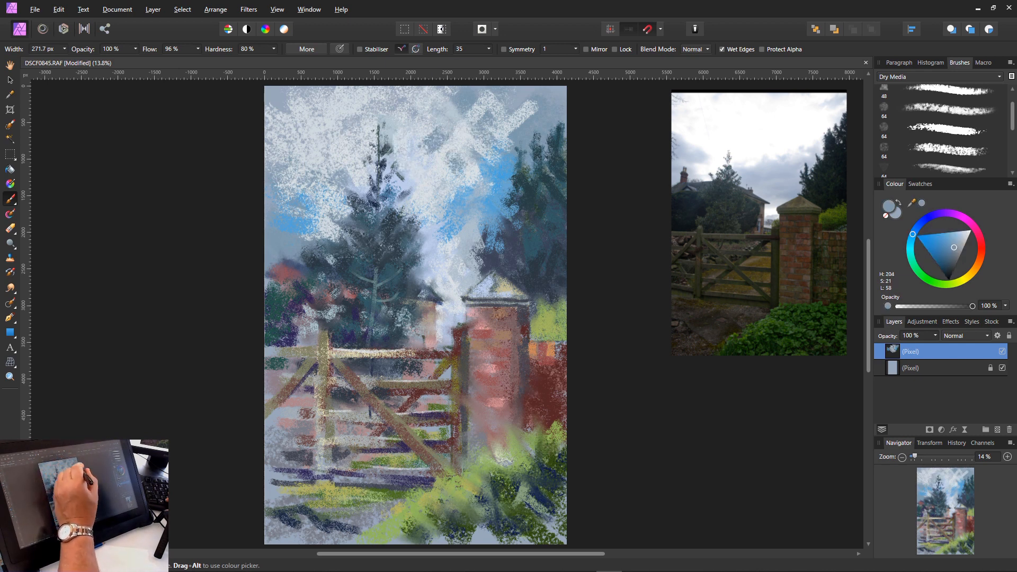
pyautogui.moveTo(422, 106); pyautogui.dragTo(406, 143)
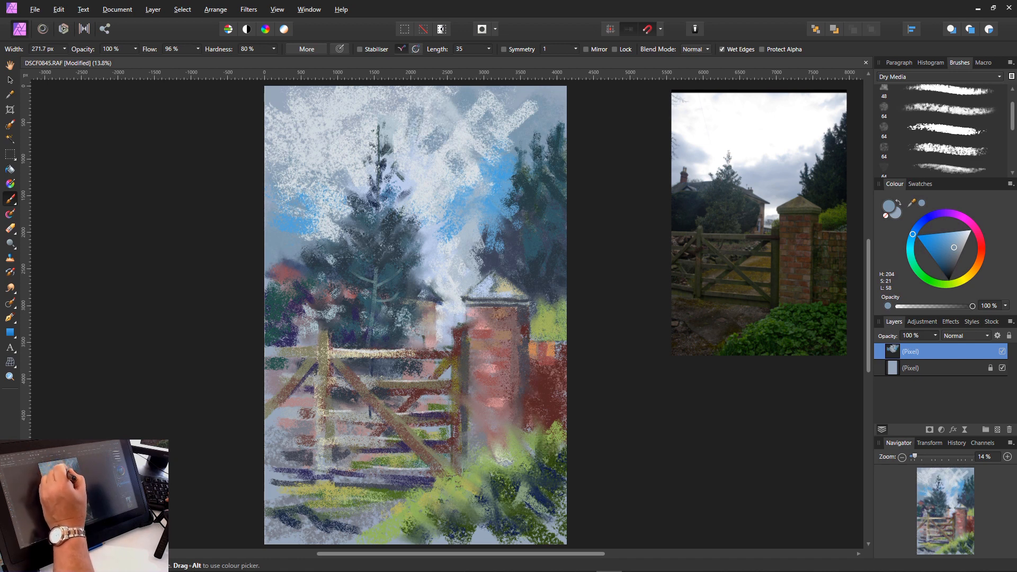
pyautogui.moveTo(456, 165); pyautogui.dragTo(433, 217)
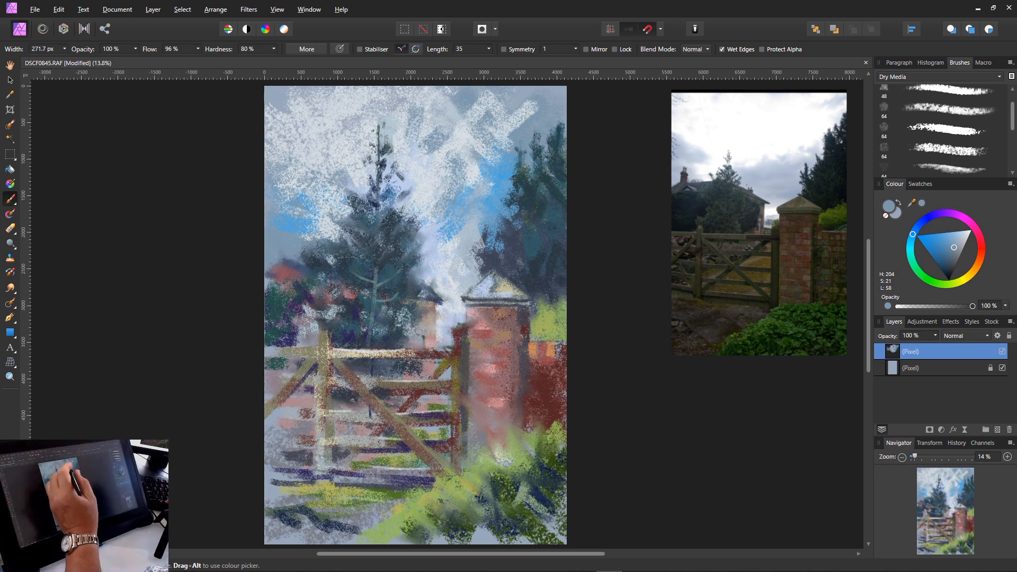
# - Mix a blue-grey of H 204, S 27, L 49 and a lighter tint, and paint shading strokes in the sky between the two trees
pyautogui.click(455, 249)
pyautogui.click(948, 250)
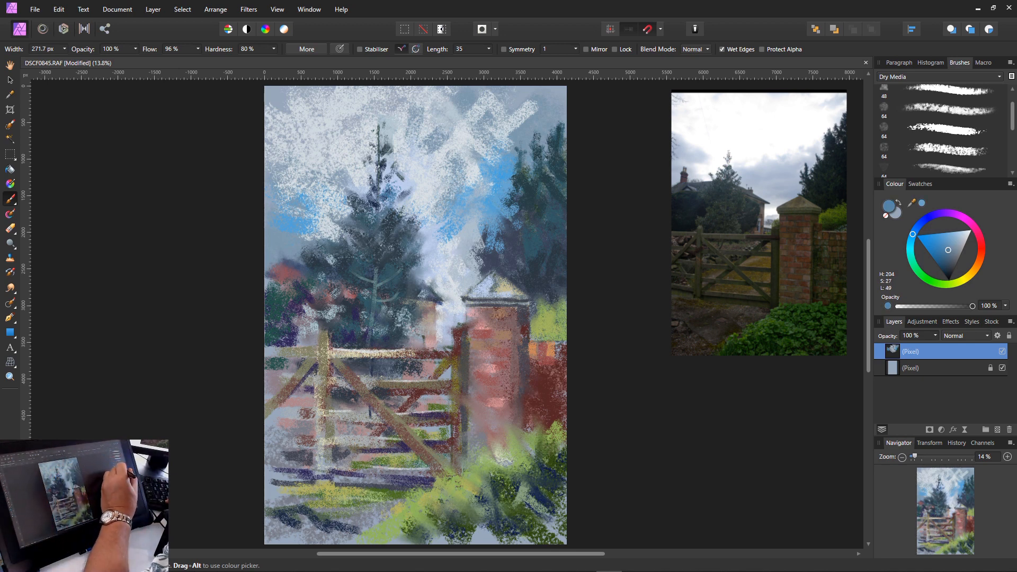
pyautogui.moveTo(466, 206); pyautogui.dragTo(456, 230)
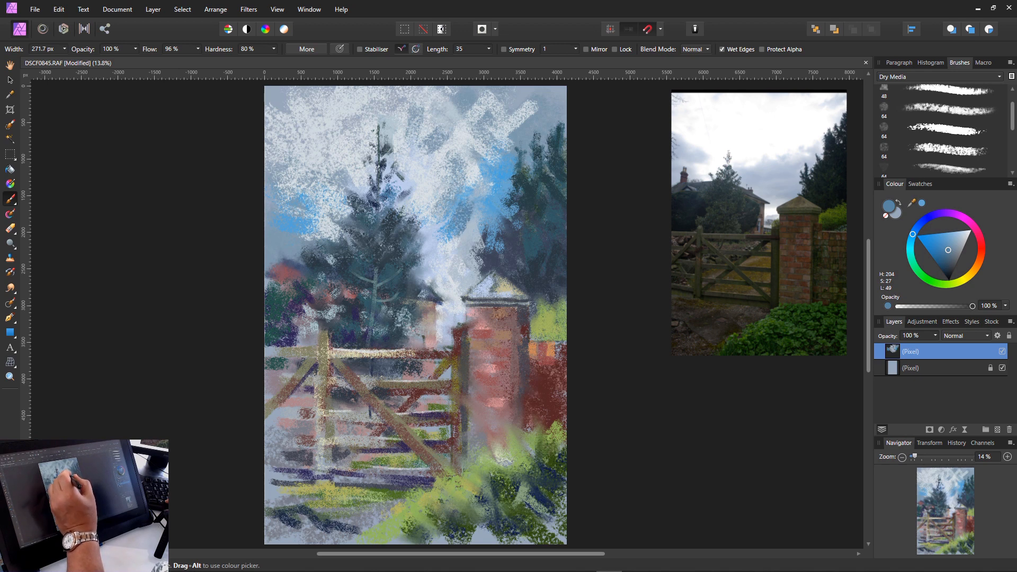
pyautogui.click(955, 246)
pyautogui.moveTo(468, 205)
pyautogui.mouseDown()
pyautogui.moveTo(460, 220)
pyautogui.moveTo(428, 229)
pyautogui.moveTo(474, 244)
pyautogui.moveTo(450, 246)
pyautogui.moveTo(441, 266)
pyautogui.mouseUp()
pyautogui.moveTo(476, 229); pyautogui.dragTo(437, 260)
# - Sample a pale blue-grey of H 203, S 19, L 82 and stroke it over the lower sky and the blue patches beside the fir
pyautogui.keyDown('alt'); pyautogui.click(450, 291); pyautogui.keyUp('alt')
pyautogui.keyDown('alt'); pyautogui.click(455, 281); pyautogui.keyUp('alt')
pyautogui.moveTo(457, 214)
pyautogui.mouseDown()
pyautogui.moveTo(441, 236)
pyautogui.moveTo(456, 239)
pyautogui.mouseUp()
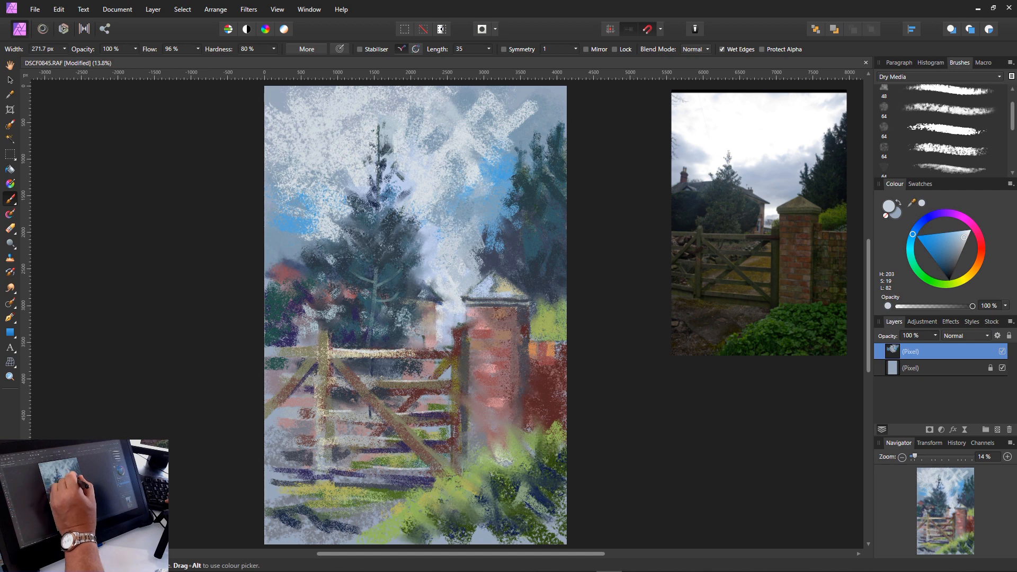
pyautogui.moveTo(493, 211); pyautogui.dragTo(481, 222)
pyautogui.moveTo(309, 210)
pyautogui.mouseDown()
pyautogui.moveTo(291, 236)
pyautogui.moveTo(275, 233)
pyautogui.mouseUp()
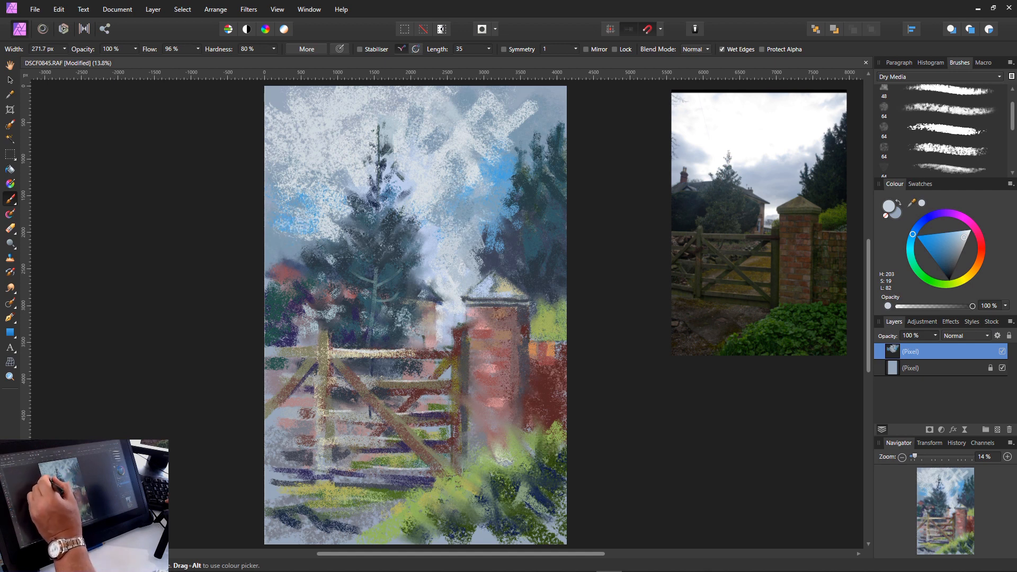
pyautogui.moveTo(303, 194)
pyautogui.mouseDown()
pyautogui.moveTo(285, 221)
pyautogui.moveTo(266, 222)
pyautogui.mouseUp()
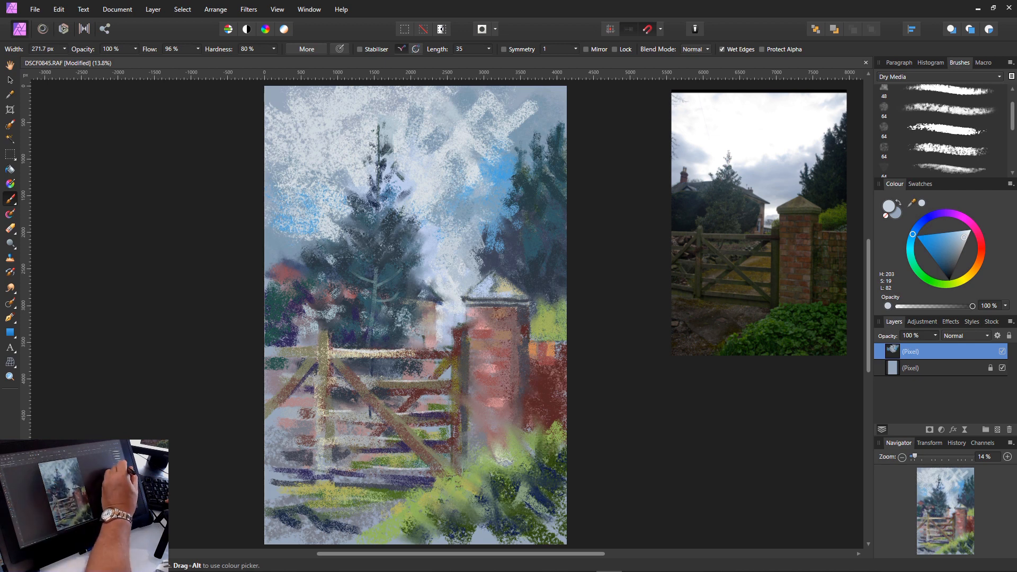
# - Lighten the colour to H 203, S 20, L 90 and paint cloud strokes between the fir and the right blue patch
pyautogui.click(967, 234)
pyautogui.moveTo(442, 152)
pyautogui.mouseDown()
pyautogui.moveTo(424, 187)
pyautogui.moveTo(469, 172)
pyautogui.moveTo(451, 219)
pyautogui.mouseUp()
pyautogui.moveTo(505, 156); pyautogui.dragTo(476, 168)
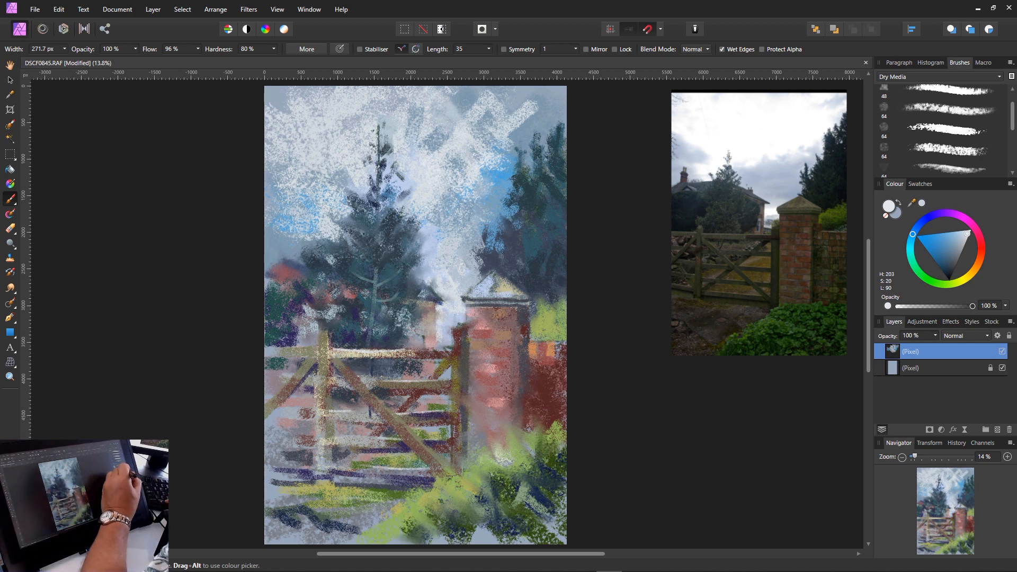
# - Mix a pale peach of H 24, S 30, L 76 and scatter warm strokes through the clouds around the fir and towards the upper right sky
pyautogui.click(978, 262)
pyautogui.click(932, 258)
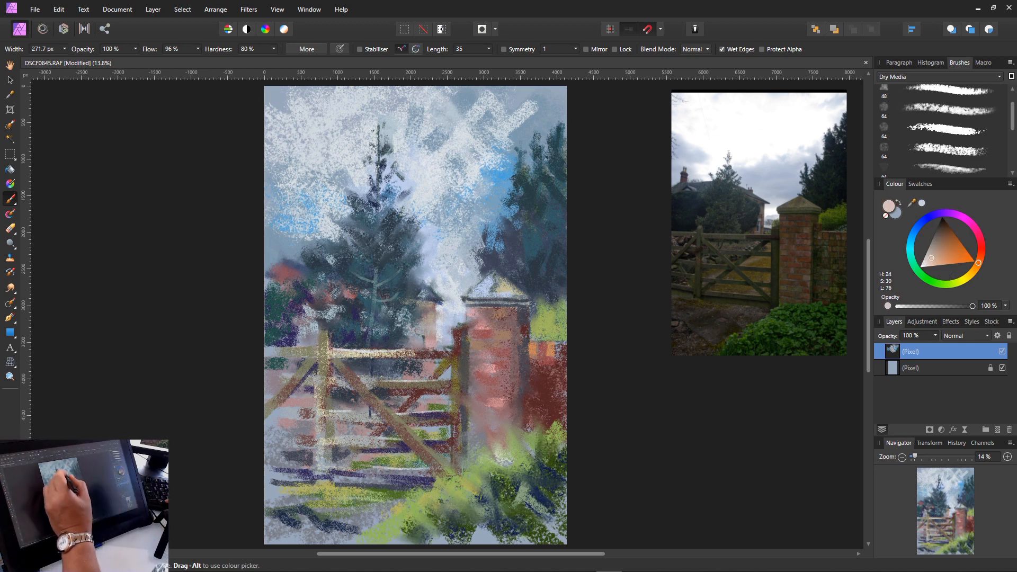
pyautogui.moveTo(437, 157); pyautogui.dragTo(448, 199)
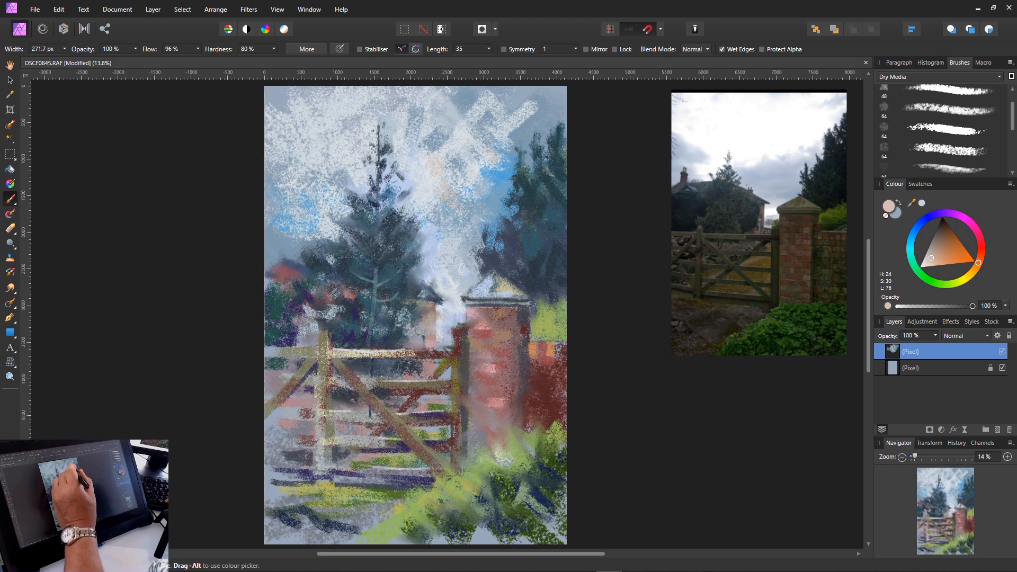
pyautogui.moveTo(471, 151); pyautogui.dragTo(481, 157)
pyautogui.moveTo(536, 125); pyautogui.dragTo(516, 133)
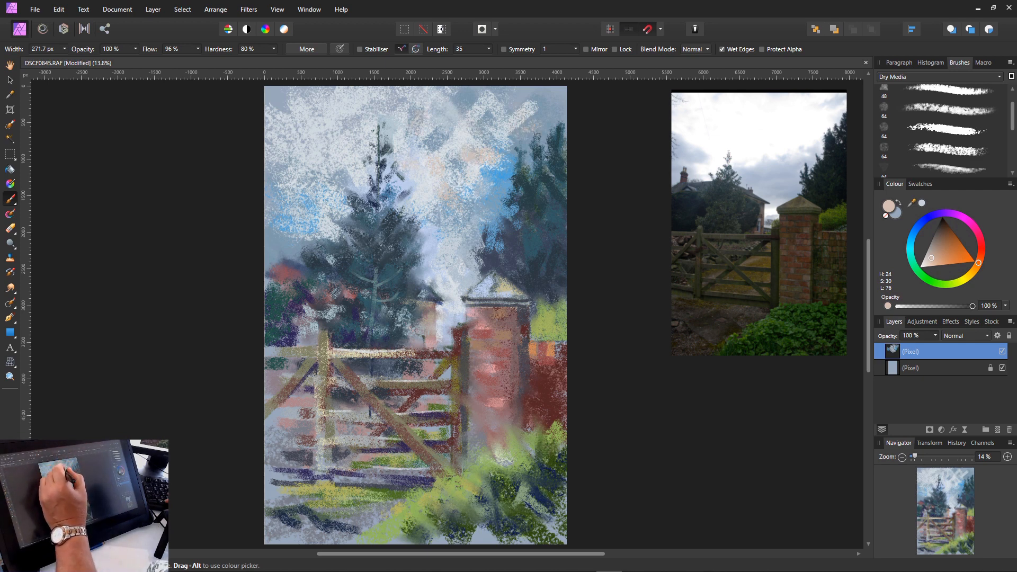
pyautogui.moveTo(426, 170); pyautogui.dragTo(413, 199)
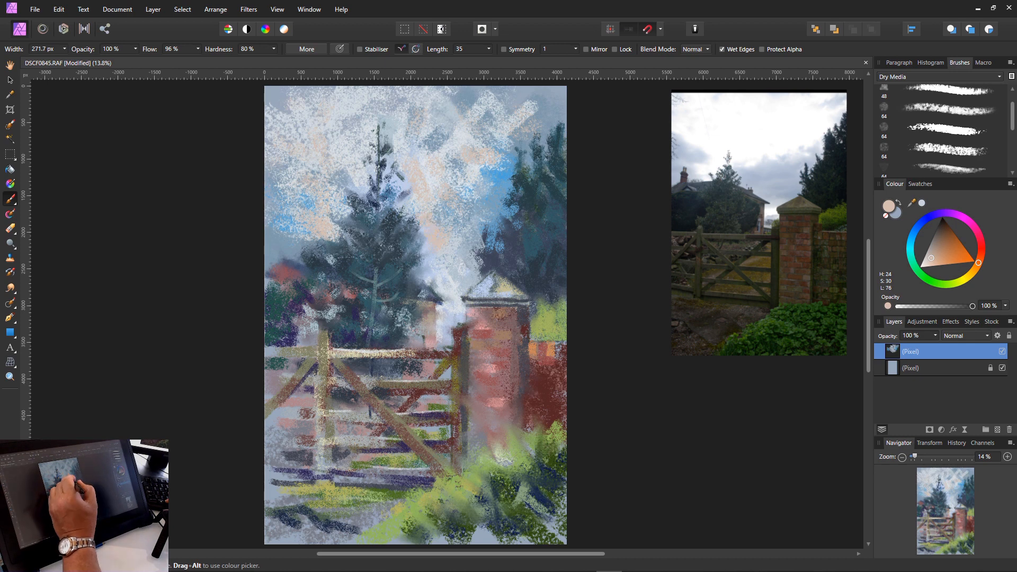
pyautogui.moveTo(420, 216); pyautogui.dragTo(412, 225)
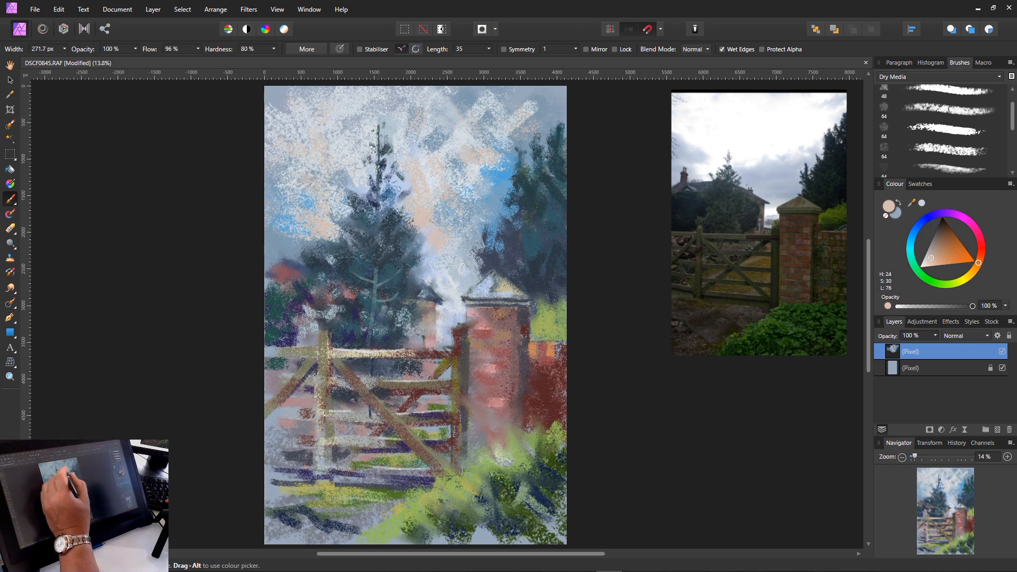
pyautogui.moveTo(406, 170); pyautogui.dragTo(401, 179)
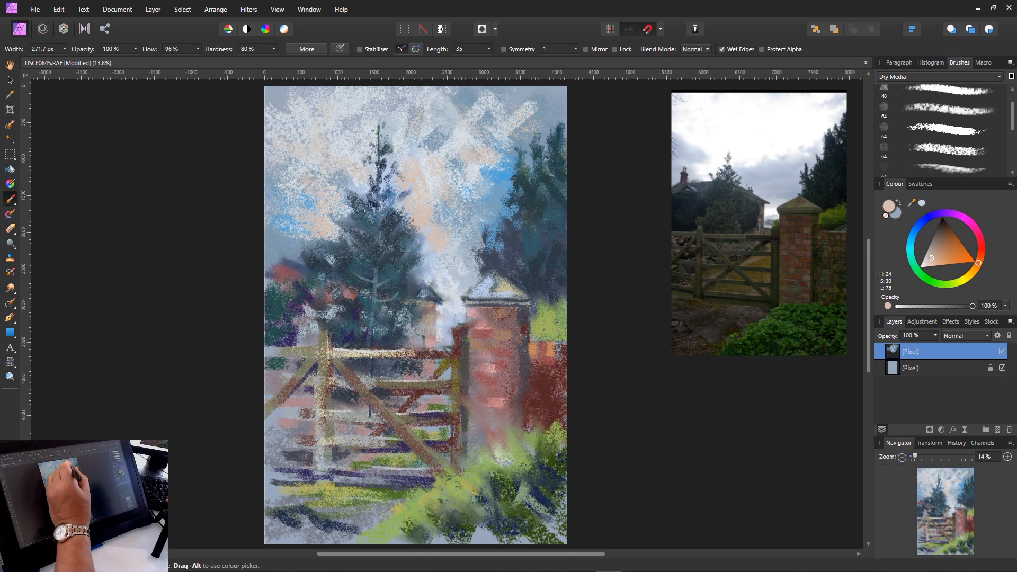
pyautogui.moveTo(467, 148)
pyautogui.mouseDown()
pyautogui.moveTo(456, 135)
pyautogui.moveTo(535, 118)
pyautogui.mouseUp()
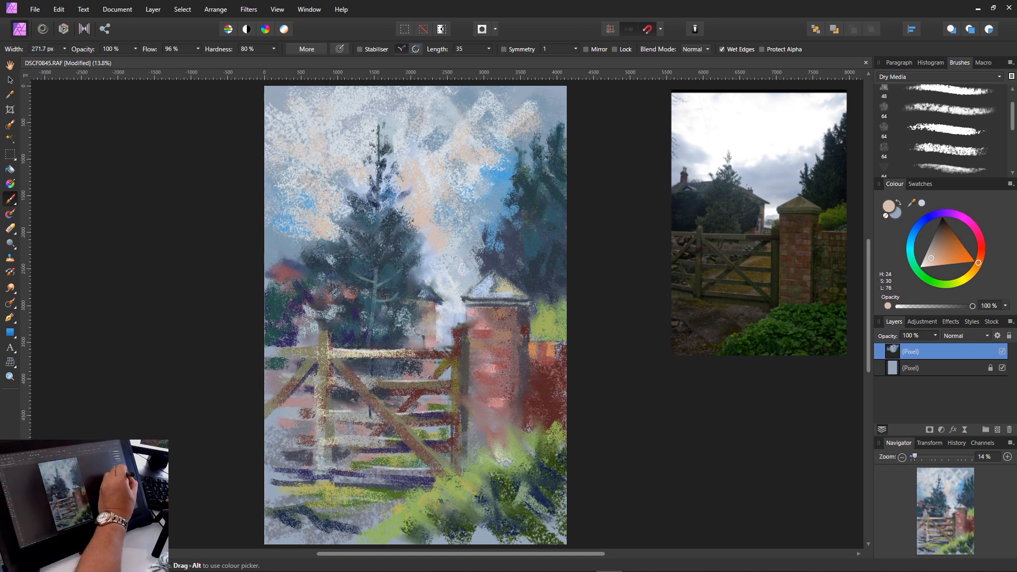
# - Mix an ochre of H 40, S 77, L 42 and paint small accents in the clouds right of the fir
pyautogui.moveTo(979, 262); pyautogui.dragTo(973, 272)
pyautogui.click(959, 255)
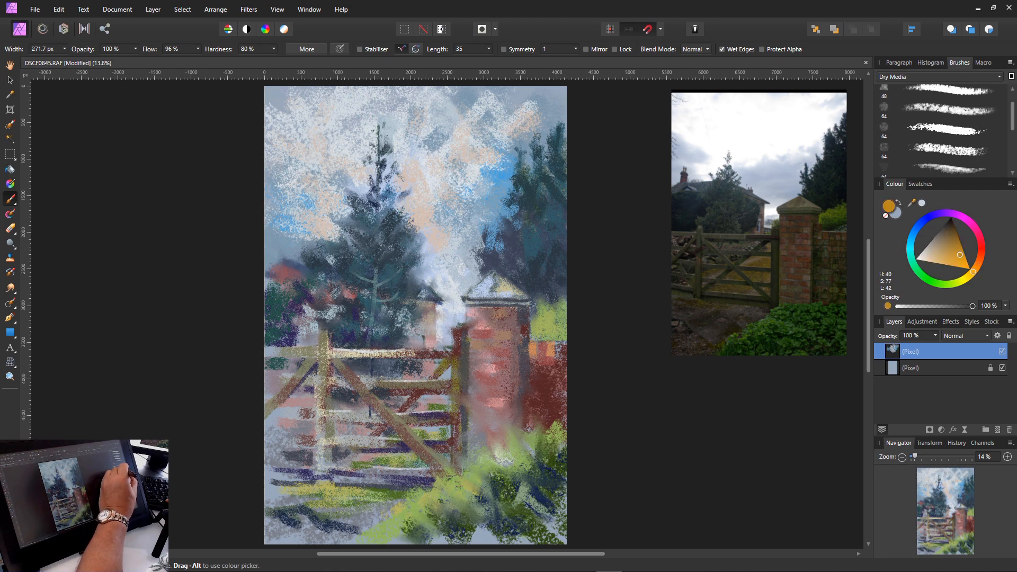
pyautogui.moveTo(450, 165)
pyautogui.mouseDown()
pyautogui.moveTo(441, 175)
pyautogui.moveTo(464, 194)
pyautogui.mouseUp()
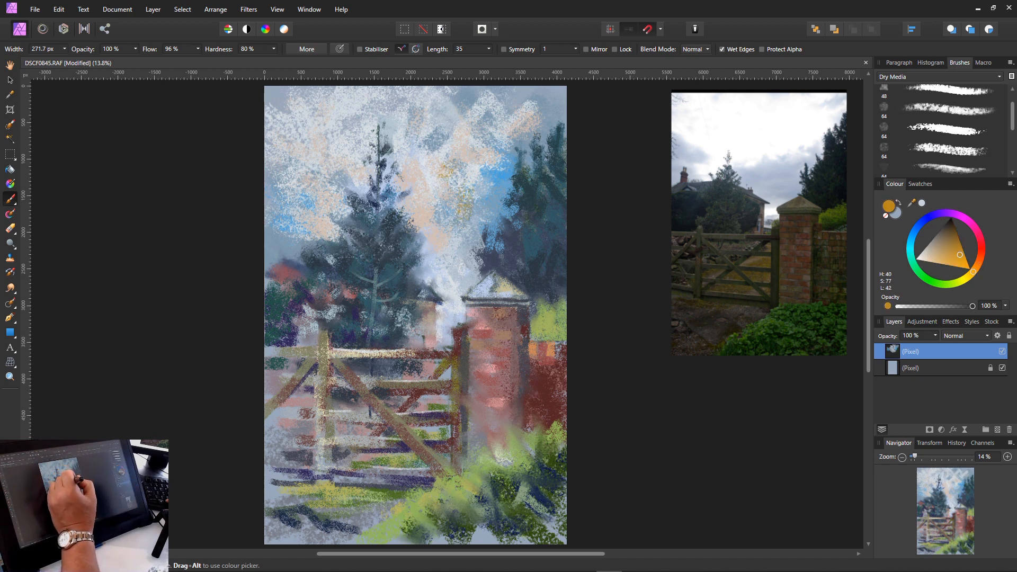
# - Lighten the ochre to a cream of H 40, S 37, L 77 and paint warm strokes throughout the clouds and down beside the fir
pyautogui.click(930, 255)
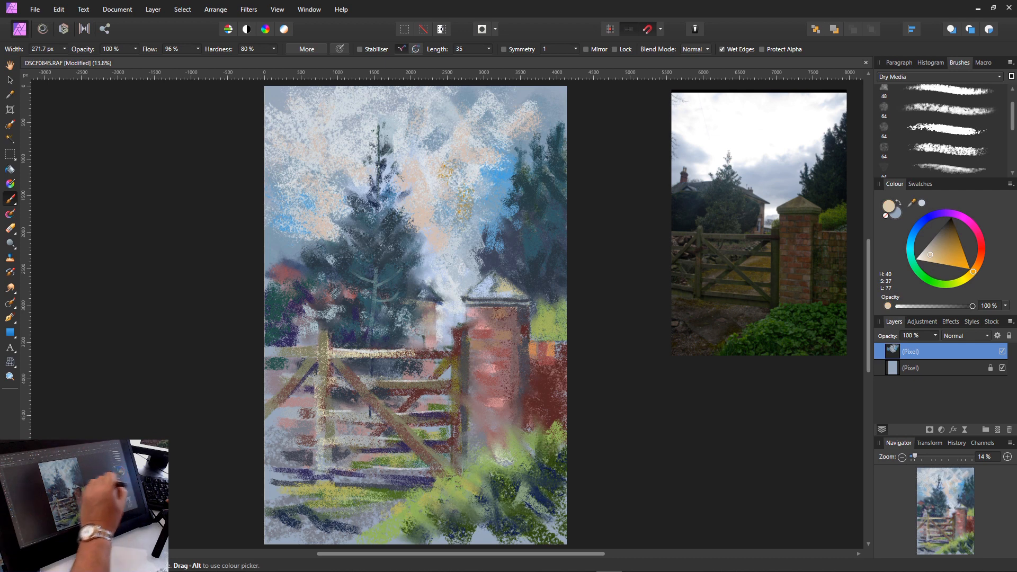
pyautogui.moveTo(451, 162); pyautogui.dragTo(447, 168)
pyautogui.moveTo(461, 212); pyautogui.dragTo(478, 192)
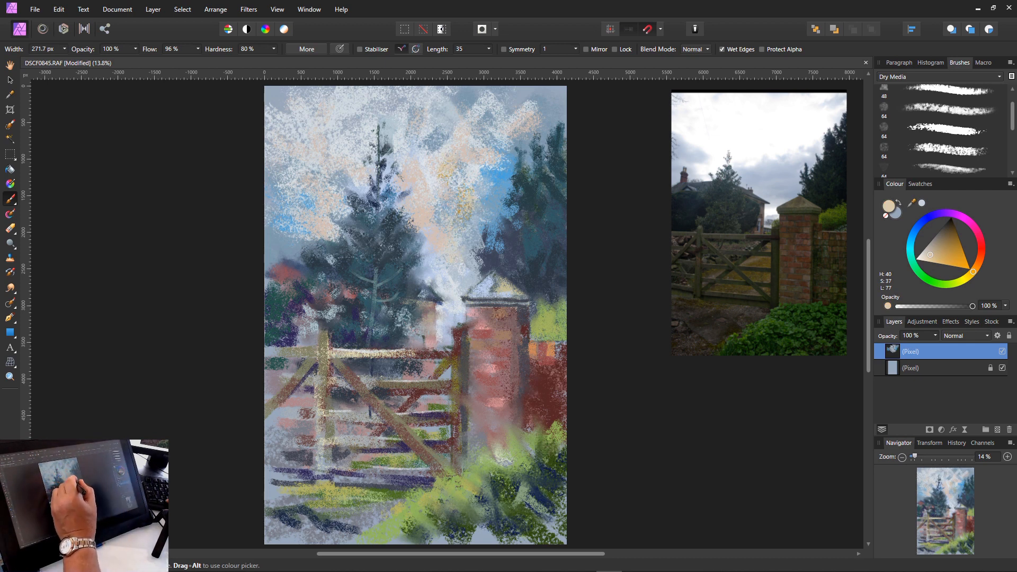
pyautogui.moveTo(478, 233)
pyautogui.mouseDown()
pyautogui.moveTo(511, 201)
pyautogui.moveTo(505, 177)
pyautogui.mouseUp()
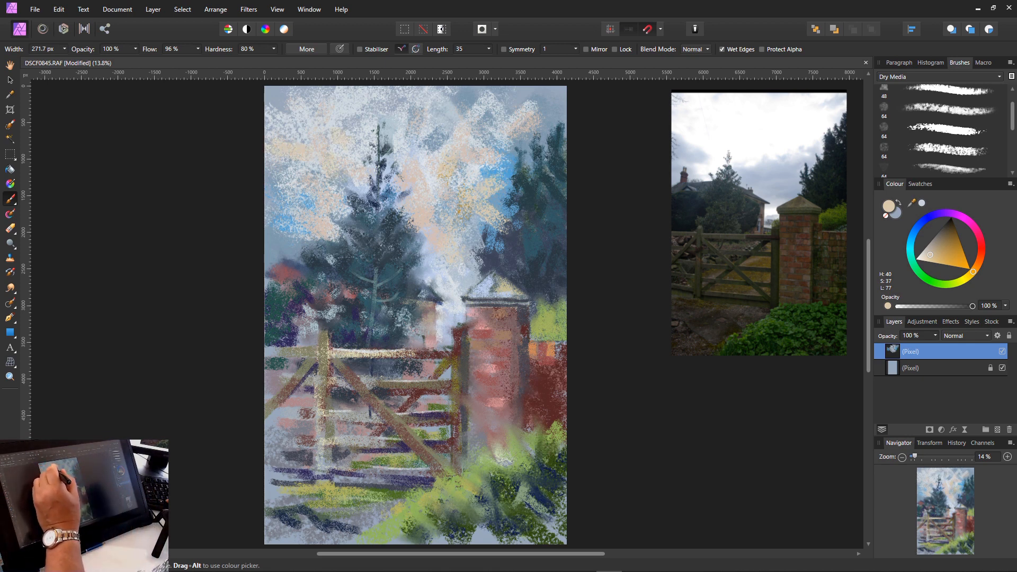
pyautogui.moveTo(389, 110); pyautogui.dragTo(443, 138)
pyautogui.moveTo(458, 94)
pyautogui.mouseDown()
pyautogui.moveTo(470, 107)
pyautogui.moveTo(487, 97)
pyautogui.moveTo(512, 106)
pyautogui.mouseUp()
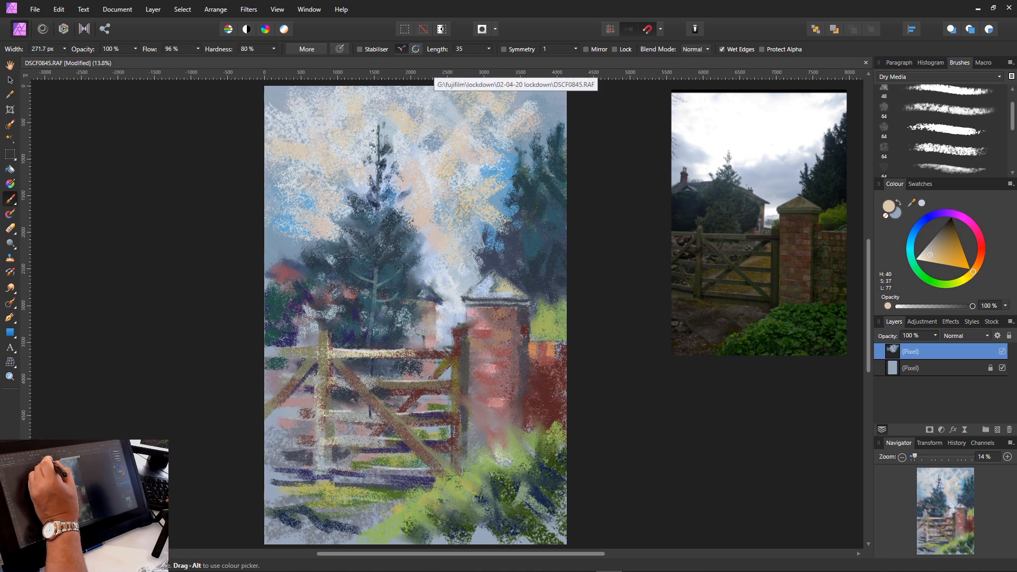
pyautogui.moveTo(432, 242)
pyautogui.mouseDown()
pyautogui.moveTo(425, 272)
pyautogui.moveTo(420, 257)
pyautogui.mouseUp()
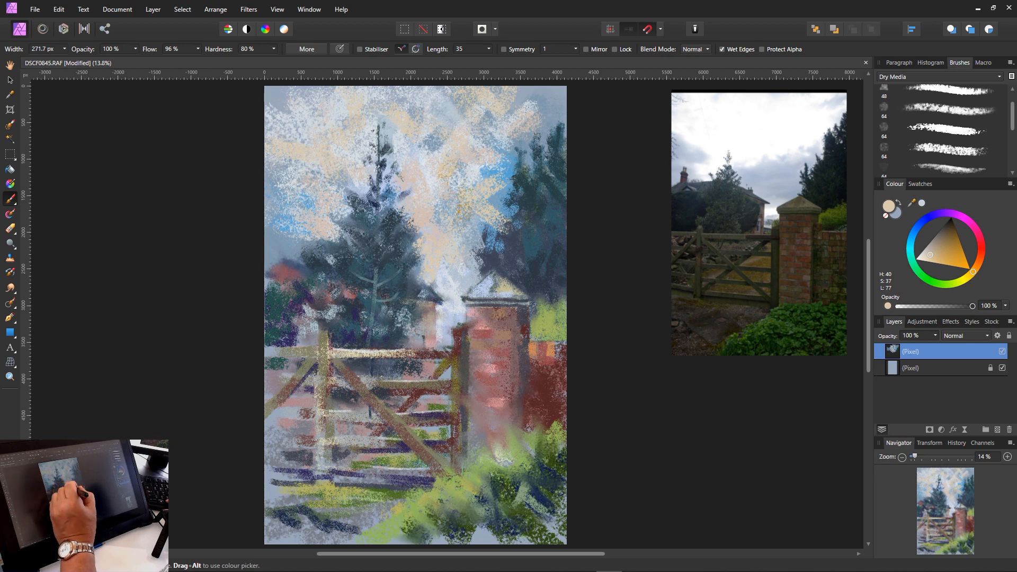
# - Sample a blue-grey of H 206, S 22, L 69 and paint sky strokes along both sides of the fir tree
pyautogui.keyDown('alt'); pyautogui.click(473, 269); pyautogui.keyUp('alt')
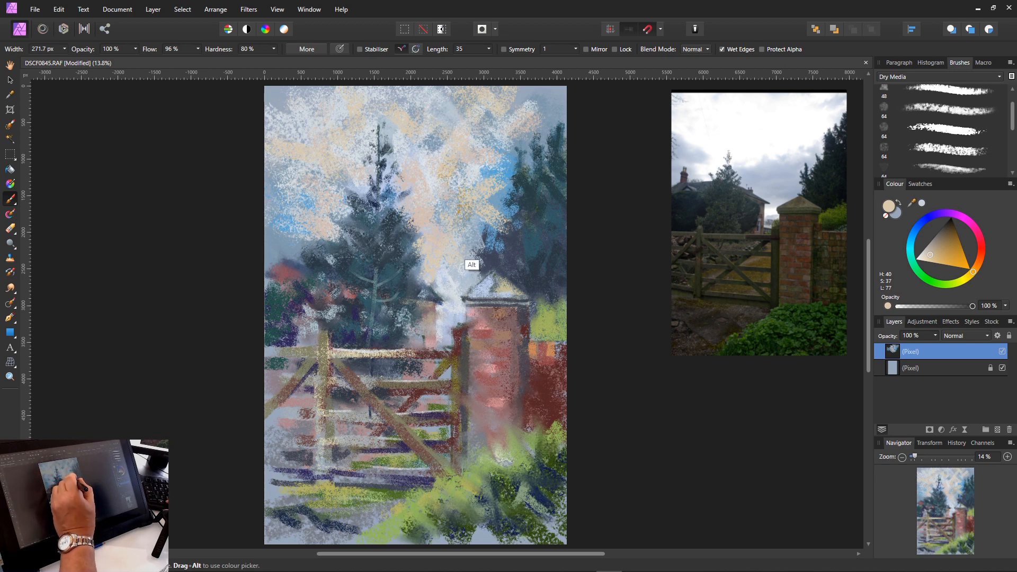
pyautogui.moveTo(432, 239)
pyautogui.mouseDown()
pyautogui.moveTo(411, 252)
pyautogui.moveTo(429, 276)
pyautogui.mouseUp()
pyautogui.moveTo(323, 233)
pyautogui.mouseDown()
pyautogui.moveTo(306, 245)
pyautogui.moveTo(314, 220)
pyautogui.mouseUp()
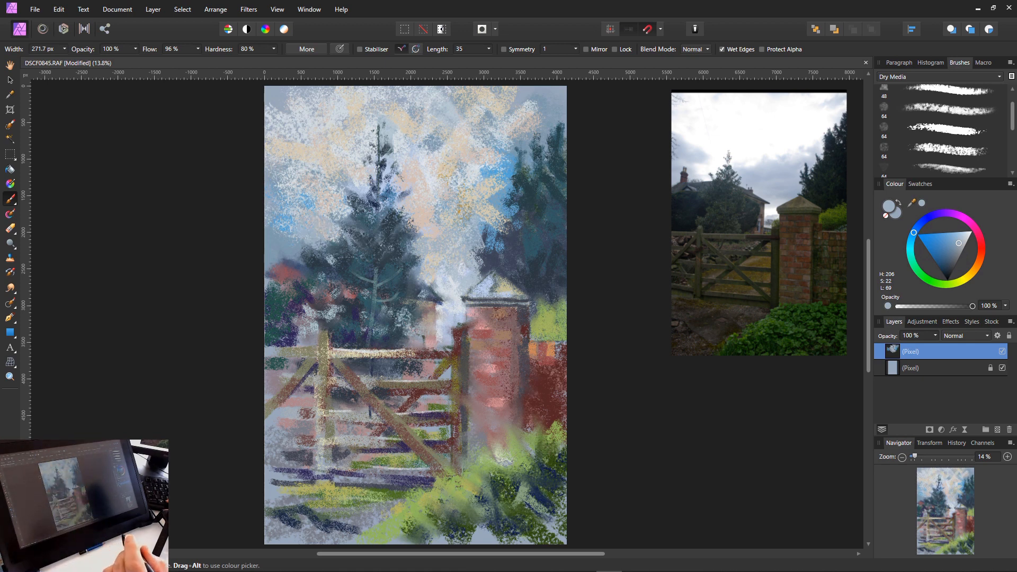
# - Sample a near-white of H 196, S 16, L 87 and break up the warm clouds and right blue patch with broken strokes
pyautogui.keyDown('alt'); pyautogui.click(412, 199); pyautogui.keyUp('alt')
pyautogui.moveTo(437, 136)
pyautogui.mouseDown()
pyautogui.moveTo(422, 150)
pyautogui.moveTo(432, 159)
pyautogui.mouseUp()
pyautogui.keyDown('alt'); pyautogui.click(401, 170); pyautogui.keyUp('alt')
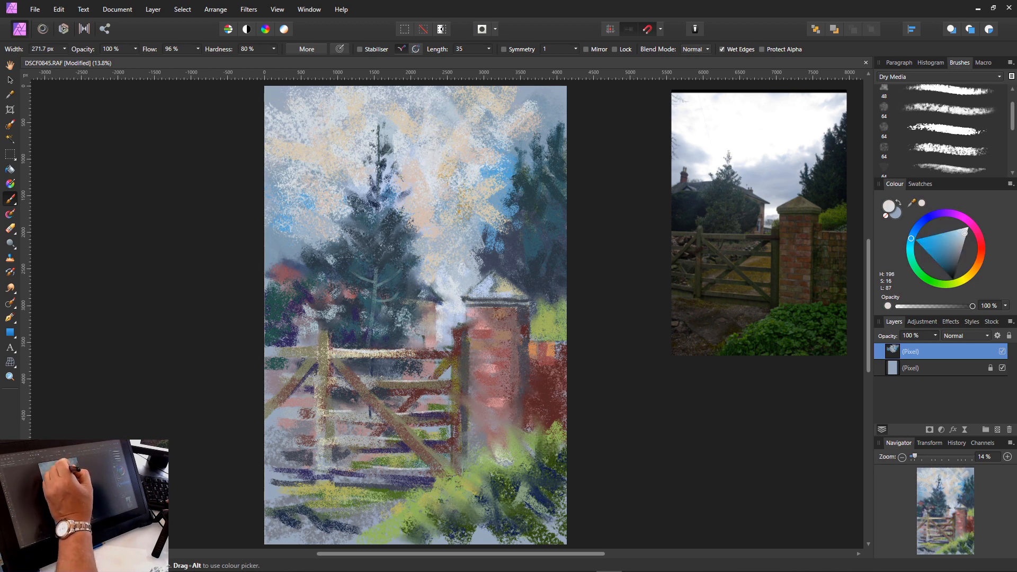
pyautogui.moveTo(480, 117)
pyautogui.mouseDown()
pyautogui.moveTo(467, 136)
pyautogui.moveTo(476, 153)
pyautogui.mouseUp()
pyautogui.moveTo(498, 122)
pyautogui.mouseDown()
pyautogui.moveTo(481, 139)
pyautogui.moveTo(493, 152)
pyautogui.moveTo(371, 111)
pyautogui.mouseUp()
pyautogui.moveTo(551, 104); pyautogui.dragTo(485, 114)
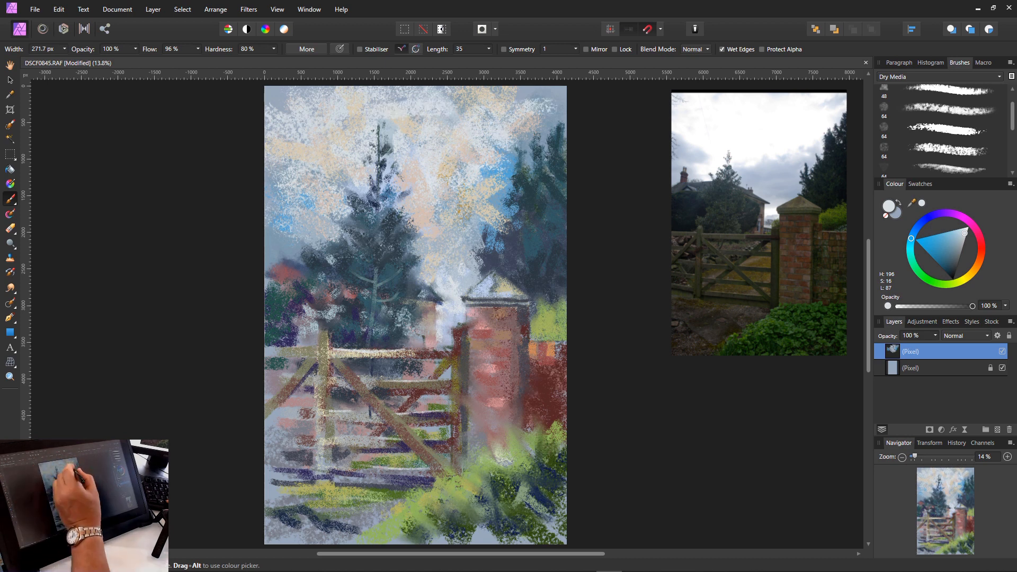
pyautogui.moveTo(496, 172); pyautogui.dragTo(480, 166)
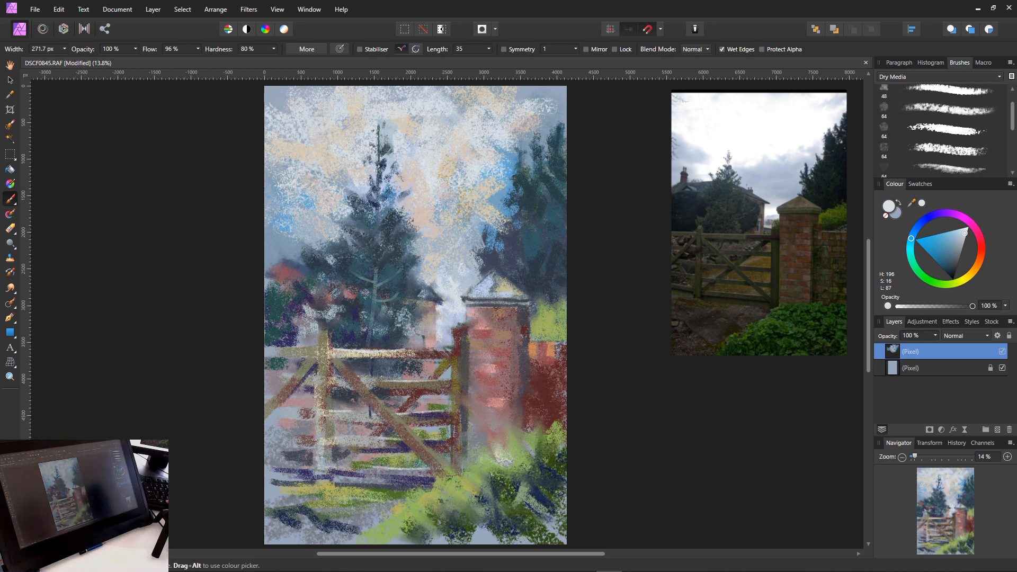
pyautogui.moveTo(512, 152)
pyautogui.mouseDown()
pyautogui.moveTo(503, 191)
pyautogui.moveTo(513, 211)
pyautogui.moveTo(496, 217)
pyautogui.mouseUp()
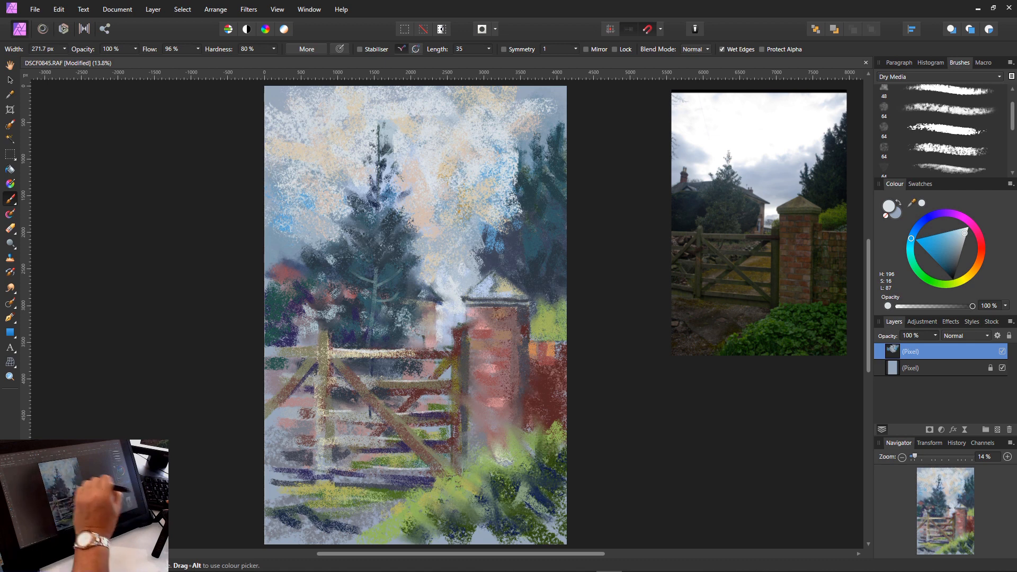
pyautogui.moveTo(493, 172); pyautogui.dragTo(477, 185)
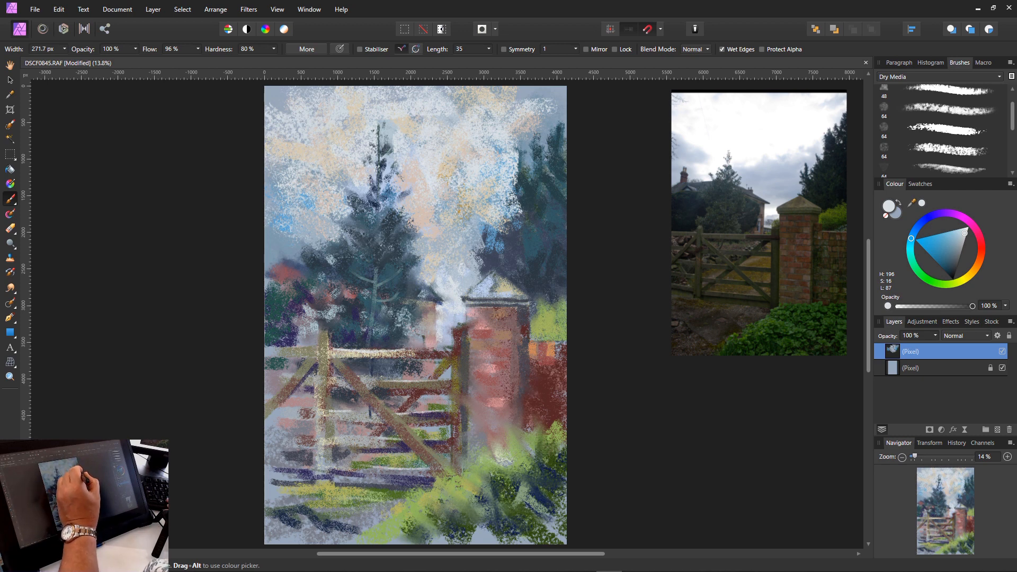
# - Sample a dark teal of H 185, S 22, L 22, reduce the brush to 87.1 px and redefine the fir's top, trunk and upper branches
pyautogui.keyDown('alt'); pyautogui.click(393, 246); pyautogui.keyUp('alt')
pyautogui.press('[')
pyautogui.press('[')
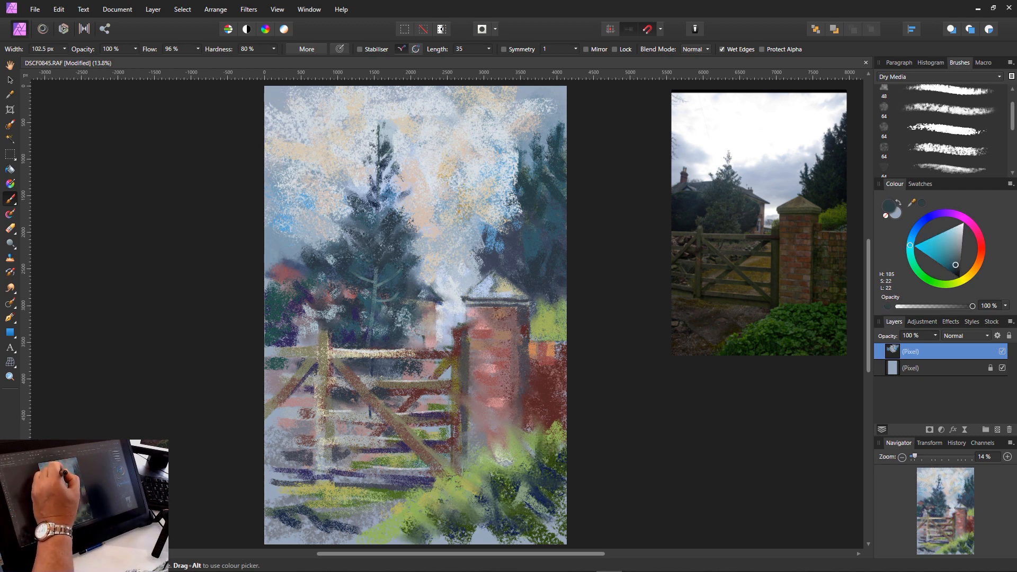
pyautogui.moveTo(381, 119)
pyautogui.mouseDown()
pyautogui.moveTo(387, 130)
pyautogui.moveTo(366, 139)
pyautogui.moveTo(376, 149)
pyautogui.moveTo(378, 227)
pyautogui.mouseUp()
pyautogui.press('[')
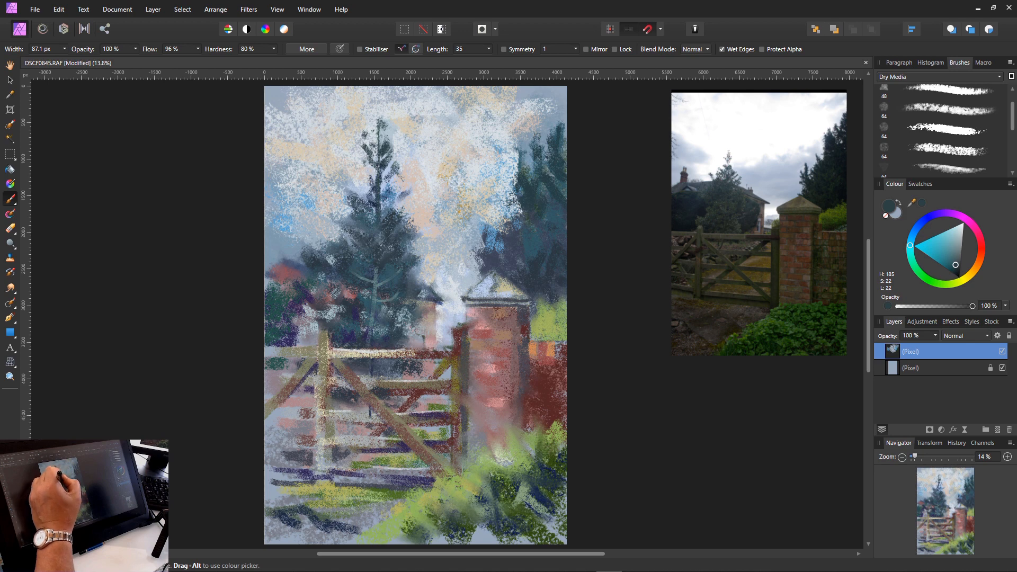
pyautogui.moveTo(381, 188); pyautogui.dragTo(411, 220)
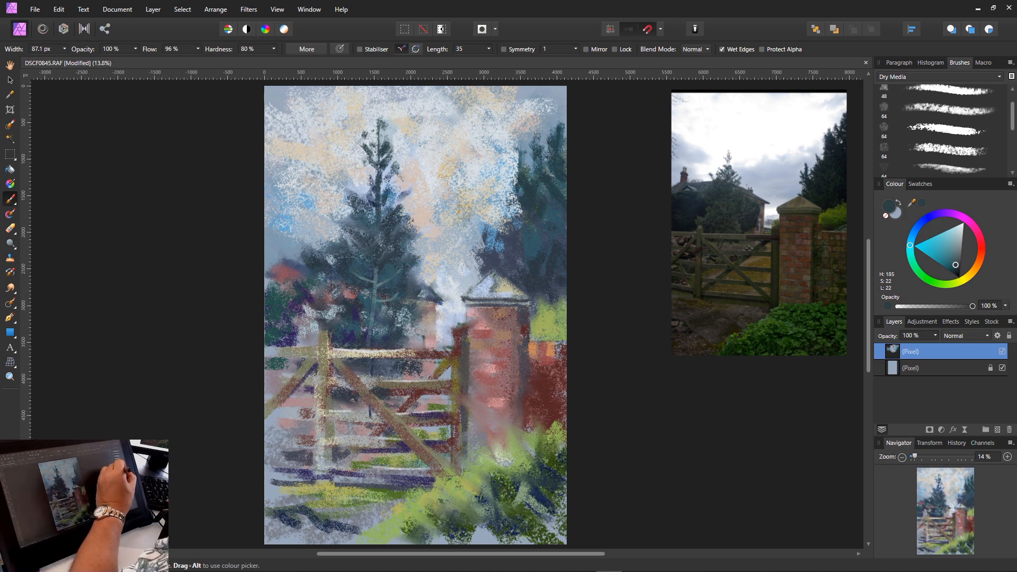
# - Mix a greyed violet of H 266, S 14, L 54 and paint fine branch strokes on both sides of the fir tree
pyautogui.click(943, 213)
pyautogui.click(948, 258)
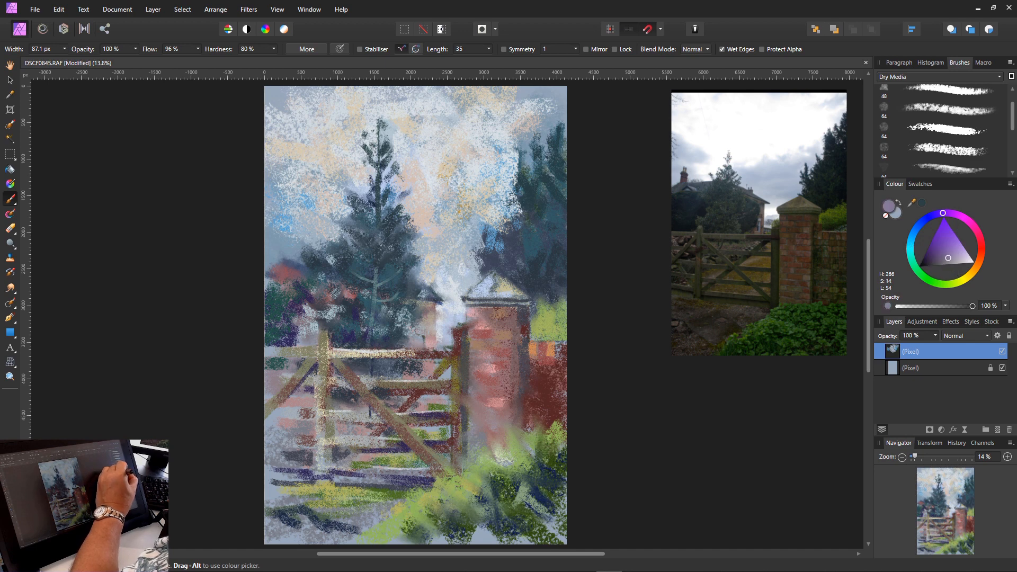
pyautogui.moveTo(396, 201); pyautogui.dragTo(415, 267)
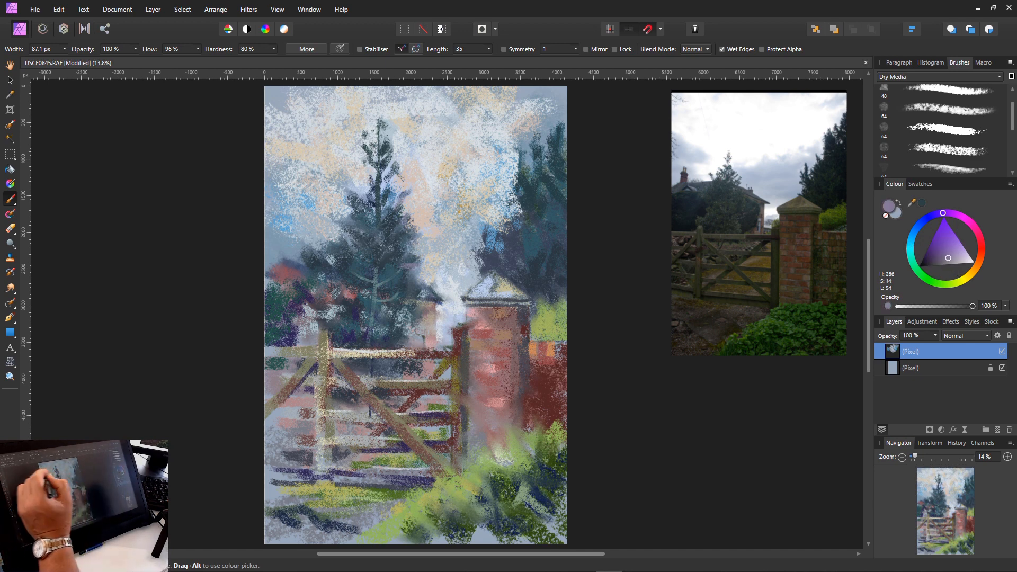
pyautogui.moveTo(350, 183)
pyautogui.mouseDown()
pyautogui.moveTo(335, 199)
pyautogui.moveTo(343, 208)
pyautogui.mouseUp()
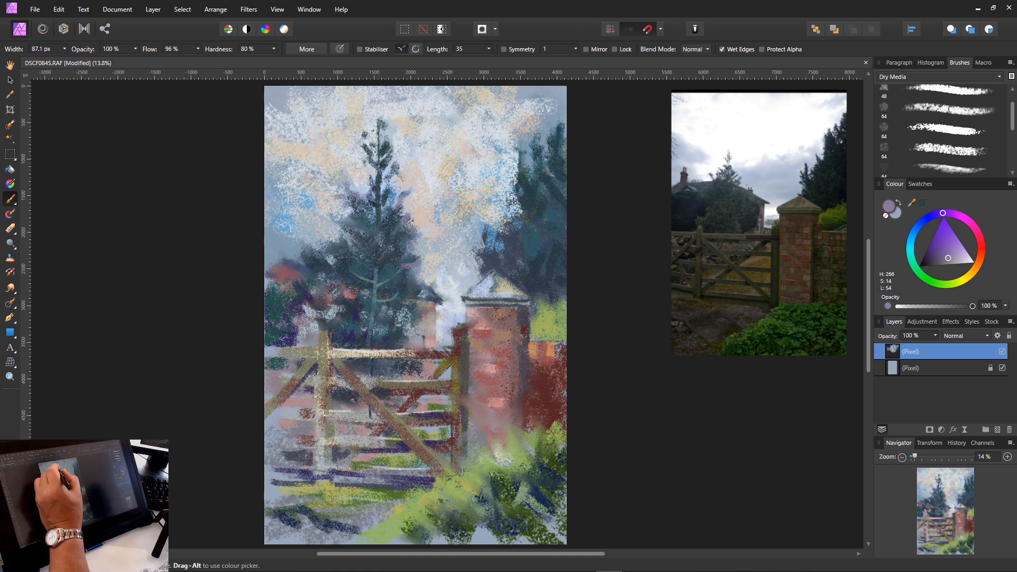
pyautogui.moveTo(363, 144); pyautogui.dragTo(382, 165)
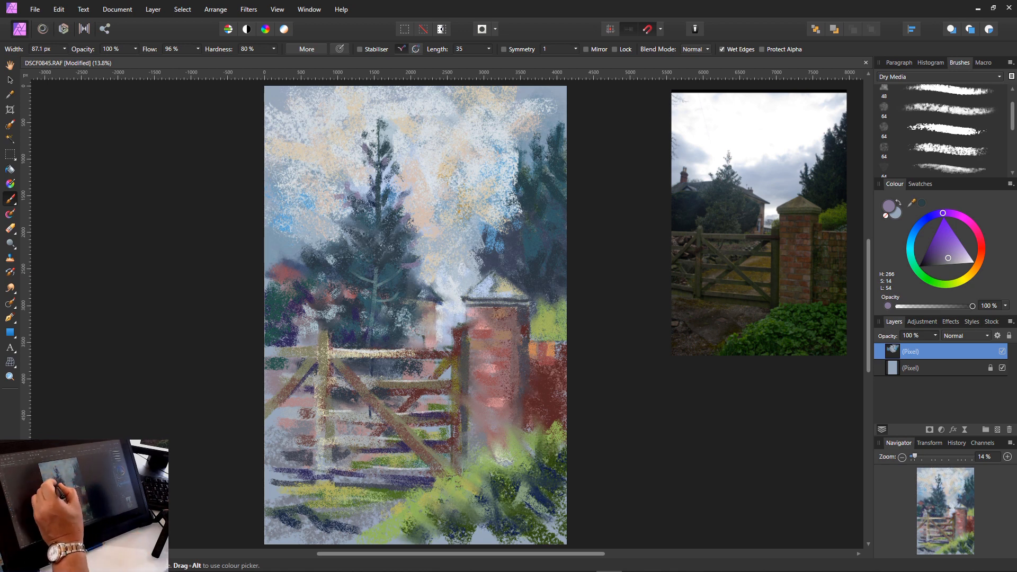
pyautogui.moveTo(340, 241)
pyautogui.mouseDown()
pyautogui.moveTo(341, 258)
pyautogui.moveTo(353, 264)
pyautogui.moveTo(318, 257)
pyautogui.mouseUp()
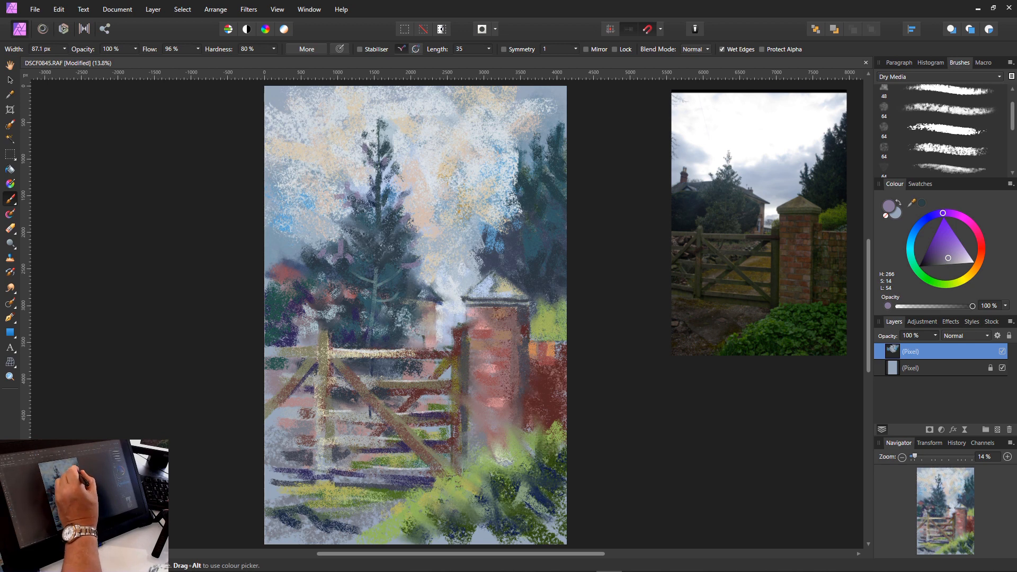
# - Add violet strokes along the left side of the right-hand trees and redefine their edge with a sampled dark teal of H 180, S 25, L 21
pyautogui.moveTo(495, 200)
pyautogui.mouseDown()
pyautogui.moveTo(501, 244)
pyautogui.moveTo(489, 221)
pyautogui.moveTo(502, 218)
pyautogui.mouseUp()
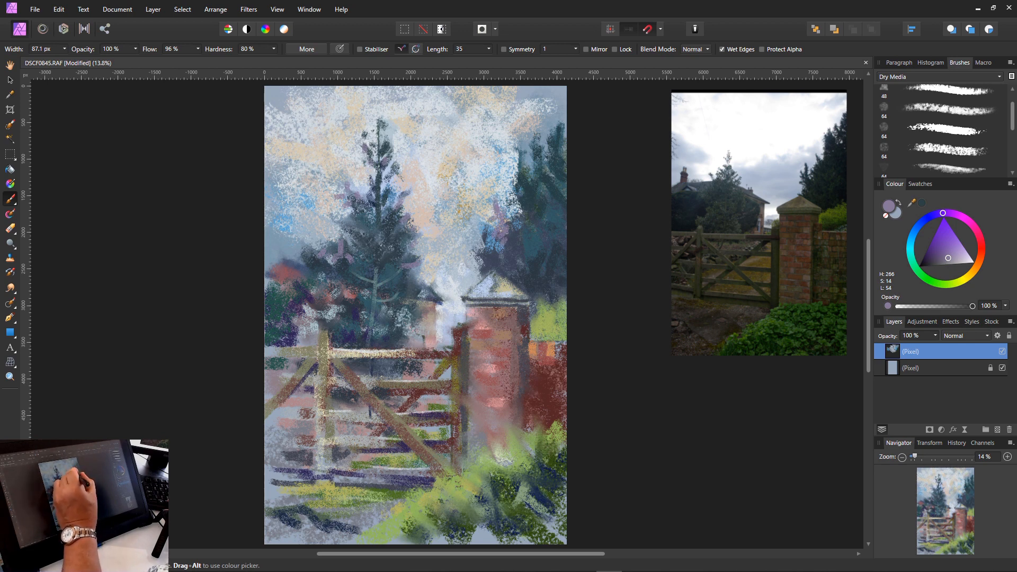
pyautogui.moveTo(517, 148); pyautogui.dragTo(506, 193)
pyautogui.keyDown('alt'); pyautogui.click(524, 195); pyautogui.keyUp('alt')
pyautogui.moveTo(522, 205); pyautogui.dragTo(514, 213)
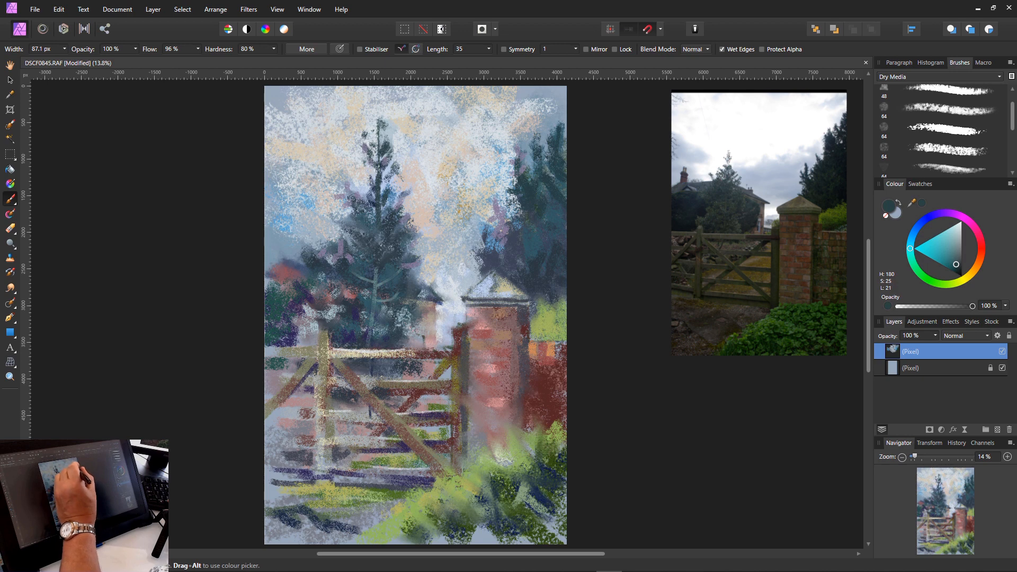
pyautogui.moveTo(533, 140); pyautogui.dragTo(540, 199)
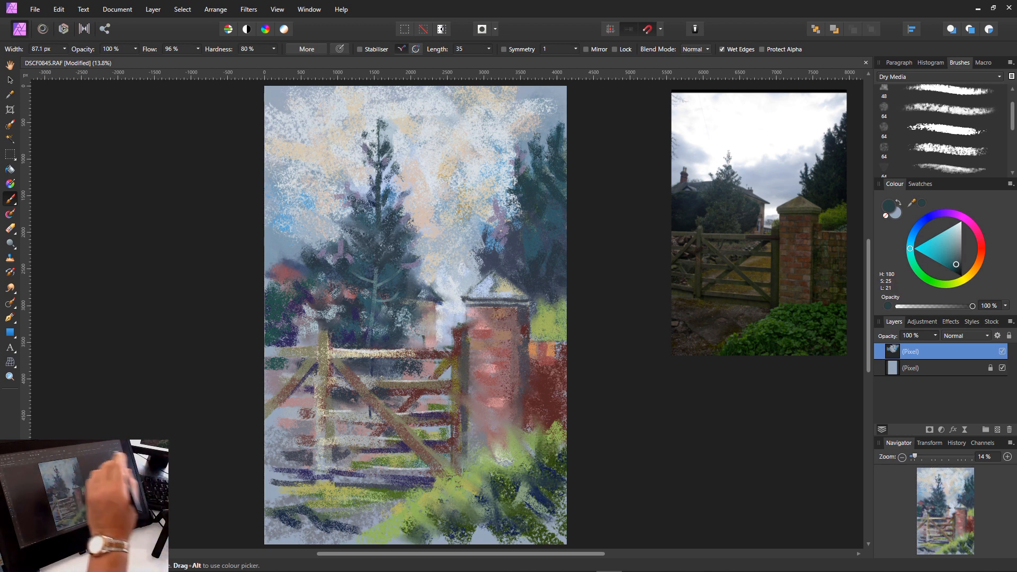
pyautogui.moveTo(499, 198)
pyautogui.mouseDown()
pyautogui.moveTo(491, 212)
pyautogui.moveTo(499, 250)
pyautogui.mouseUp()
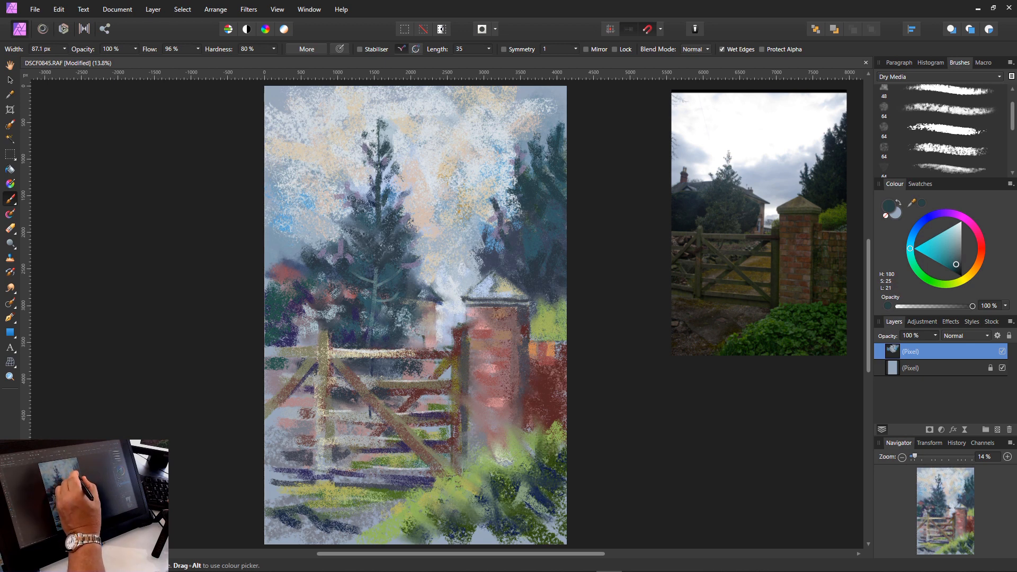
pyautogui.moveTo(493, 205)
pyautogui.mouseDown()
pyautogui.moveTo(498, 220)
pyautogui.moveTo(518, 223)
pyautogui.moveTo(512, 232)
pyautogui.moveTo(490, 215)
pyautogui.moveTo(506, 211)
pyautogui.moveTo(485, 233)
pyautogui.moveTo(481, 277)
pyautogui.moveTo(513, 276)
pyautogui.mouseUp()
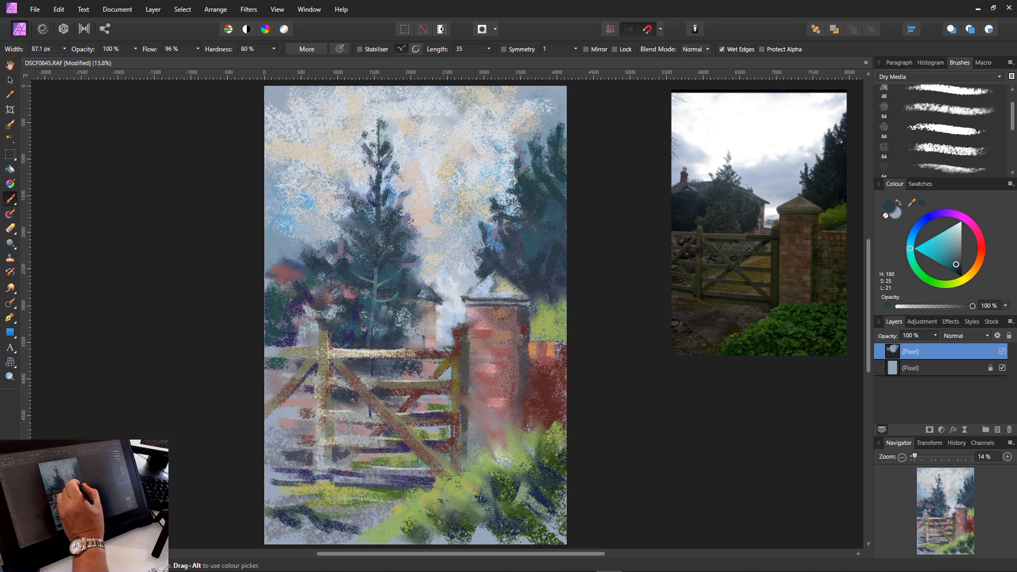
# - Shade the hedge and brick wall beside the pillar with dark teal and a sampled green of H 88, S 42, L 24, enlarging the brush to 132.5 px
pyautogui.moveTo(545, 295)
pyautogui.mouseDown()
pyautogui.moveTo(559, 312)
pyautogui.moveTo(564, 304)
pyautogui.moveTo(545, 314)
pyautogui.mouseUp()
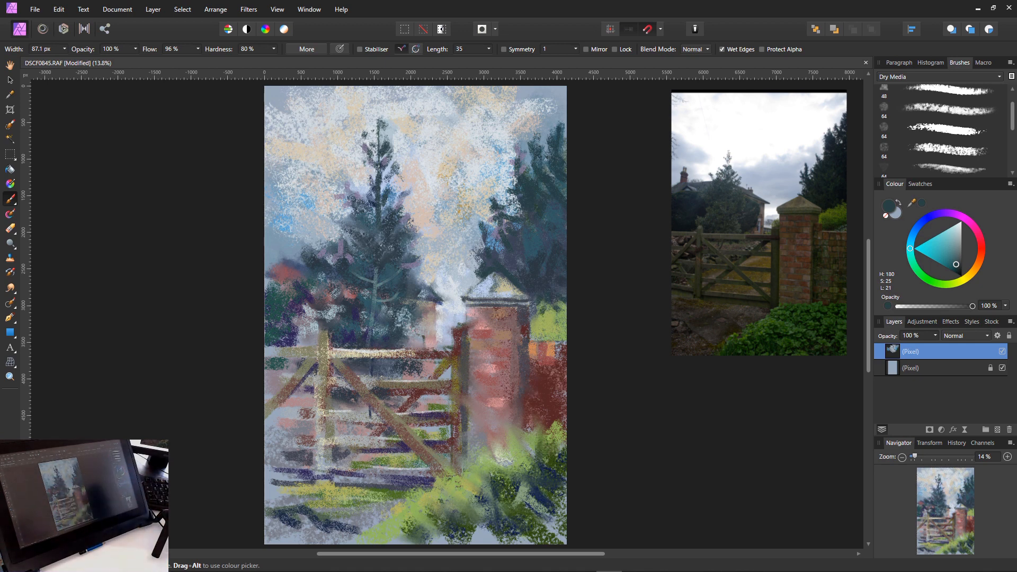
pyautogui.moveTo(540, 361)
pyautogui.mouseDown()
pyautogui.moveTo(555, 362)
pyautogui.moveTo(540, 358)
pyautogui.mouseUp()
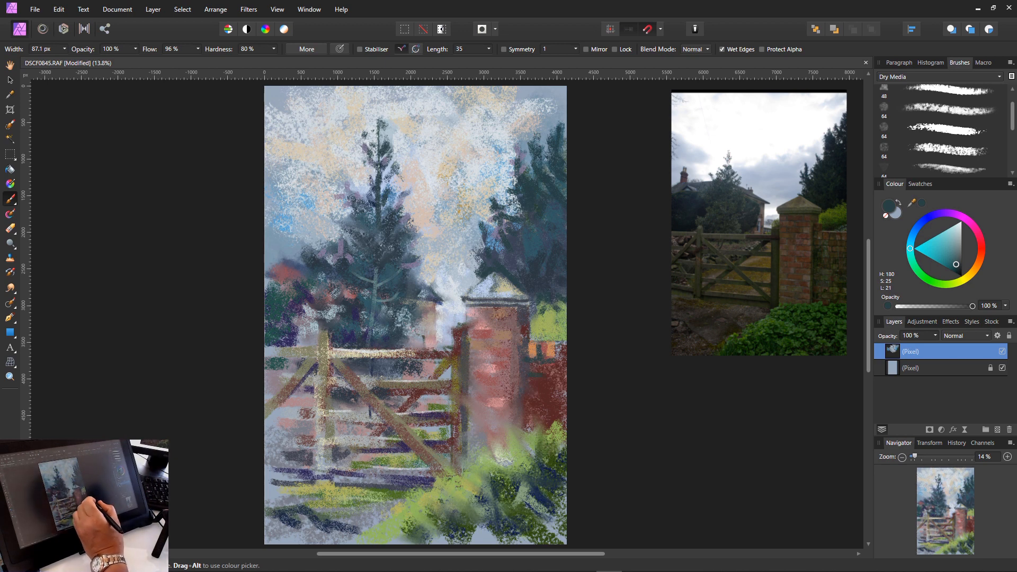
pyautogui.press(']')
pyautogui.press(']')
pyautogui.press(']')
pyautogui.moveTo(562, 388); pyautogui.dragTo(548, 385)
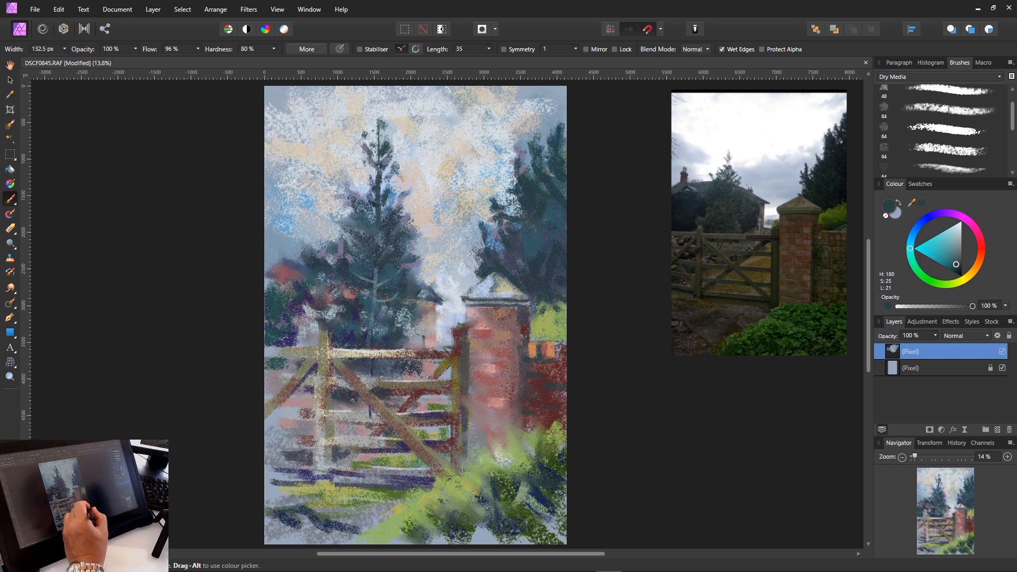
pyautogui.keyDown('alt'); pyautogui.click(534, 482); pyautogui.keyUp('alt')
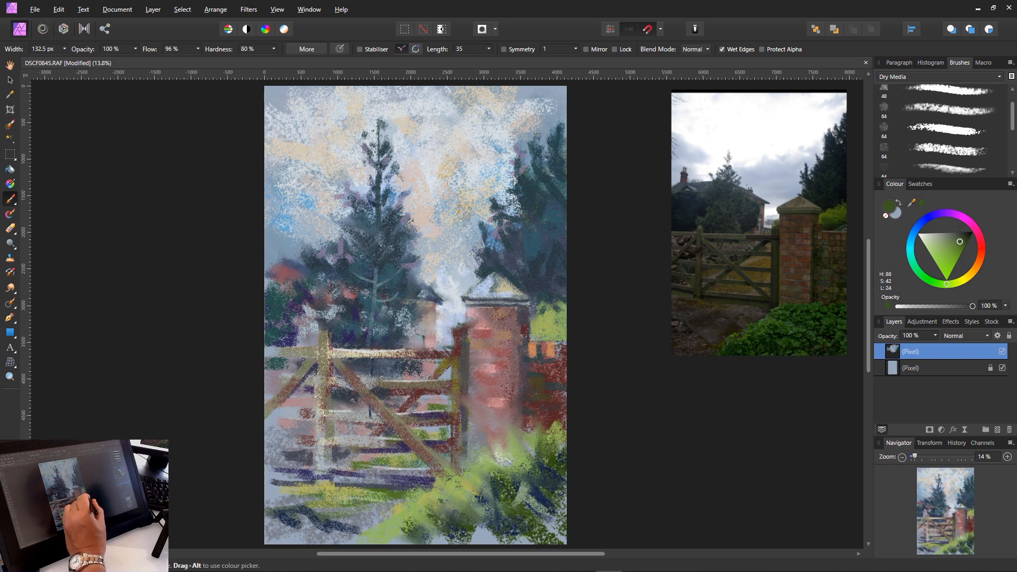
pyautogui.moveTo(551, 347); pyautogui.dragTo(550, 355)
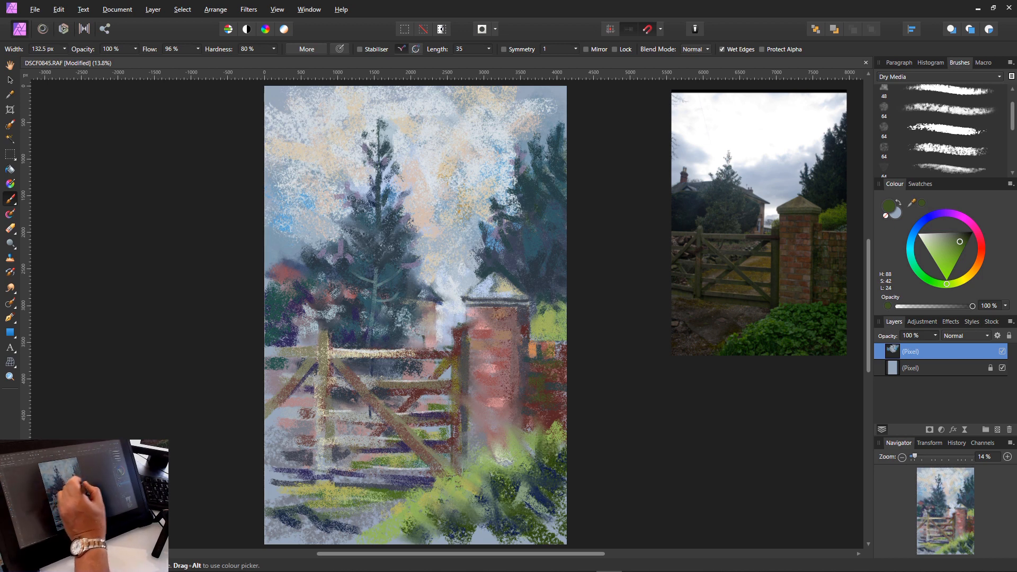
# - Mix a greyed olive of H 51, S 8, L 38, tone the pillar cap and refine its edges with a 50 px brush
pyautogui.click(967, 277)
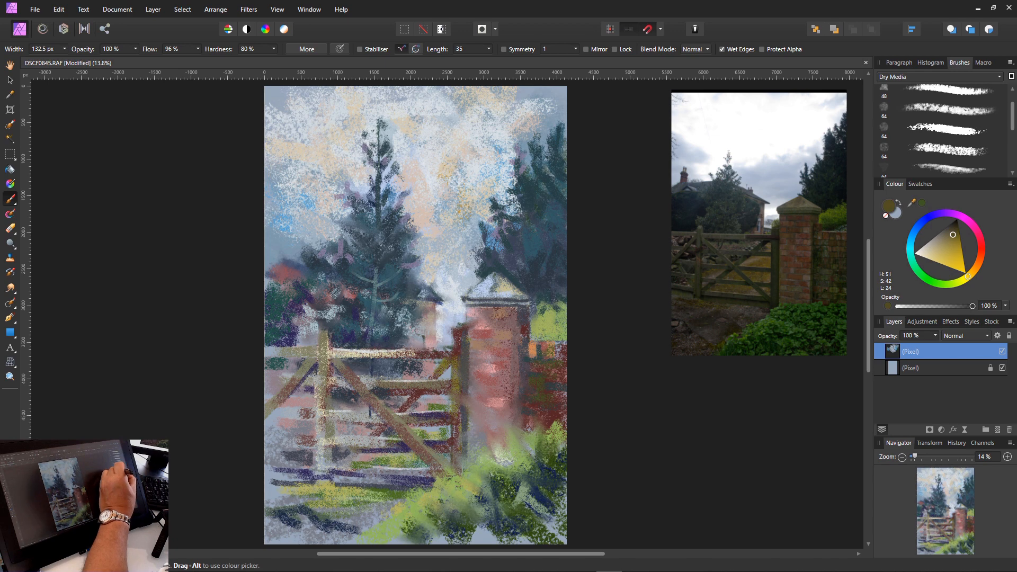
pyautogui.click(933, 243)
pyautogui.click(942, 234)
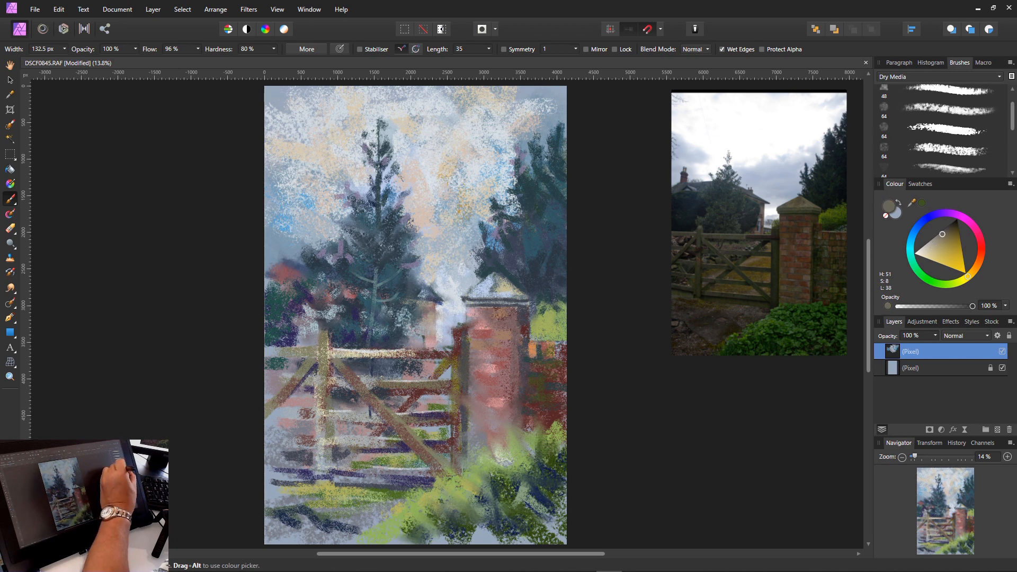
pyautogui.moveTo(486, 282); pyautogui.dragTo(469, 304)
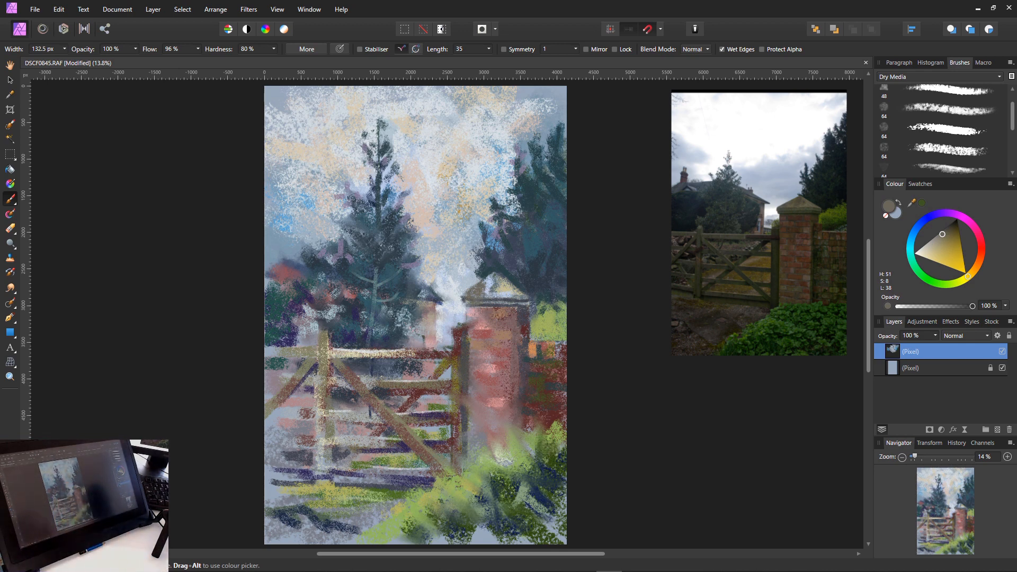
pyautogui.moveTo(494, 280); pyautogui.dragTo(482, 292)
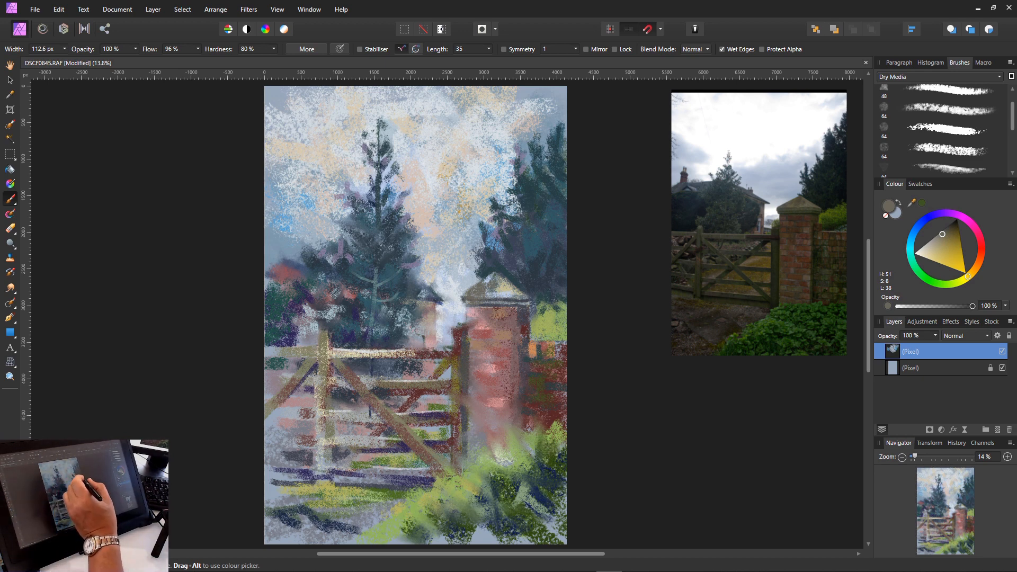
pyautogui.press('[')
pyautogui.press('[')
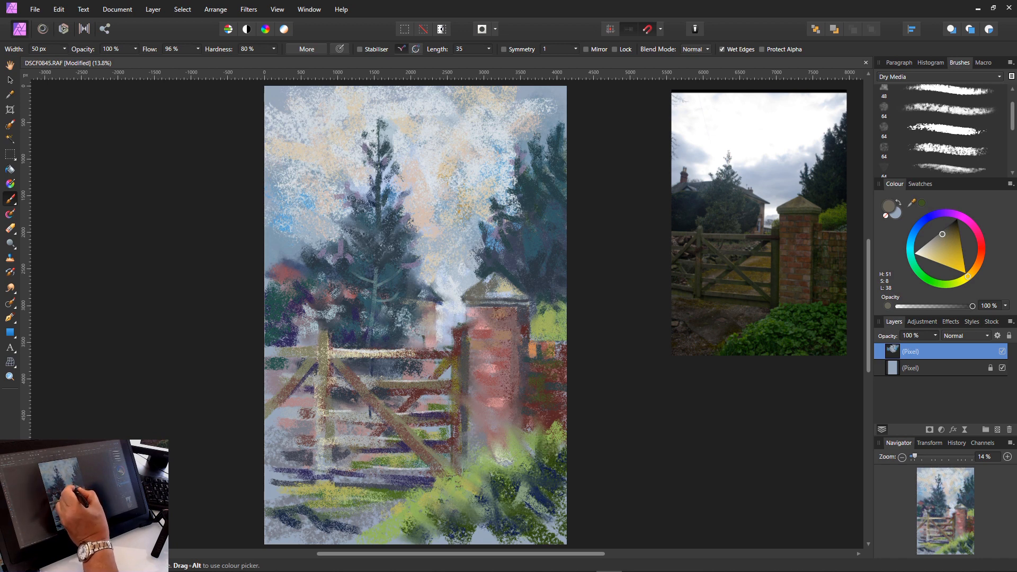
pyautogui.moveTo(483, 280); pyautogui.dragTo(470, 287)
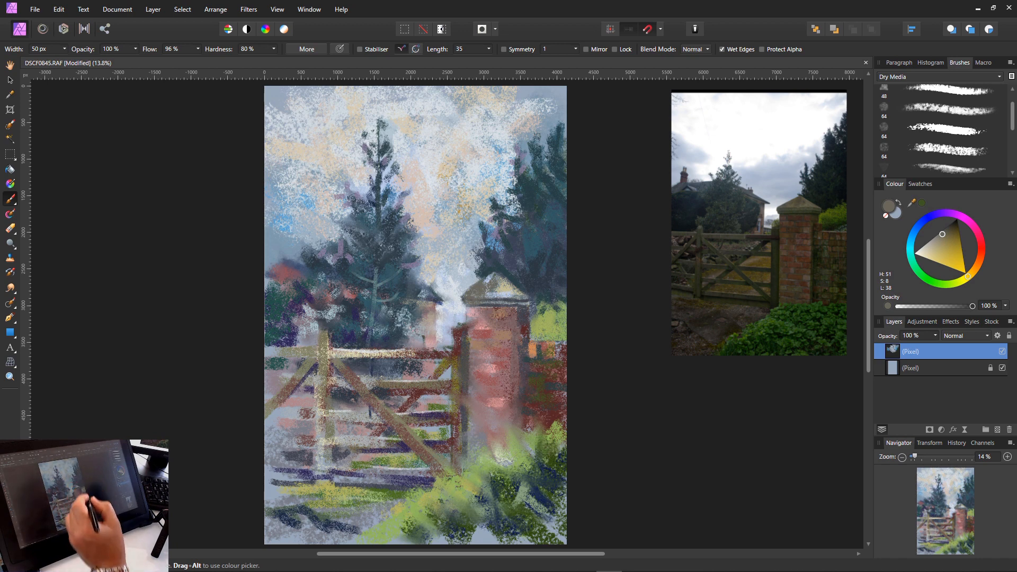
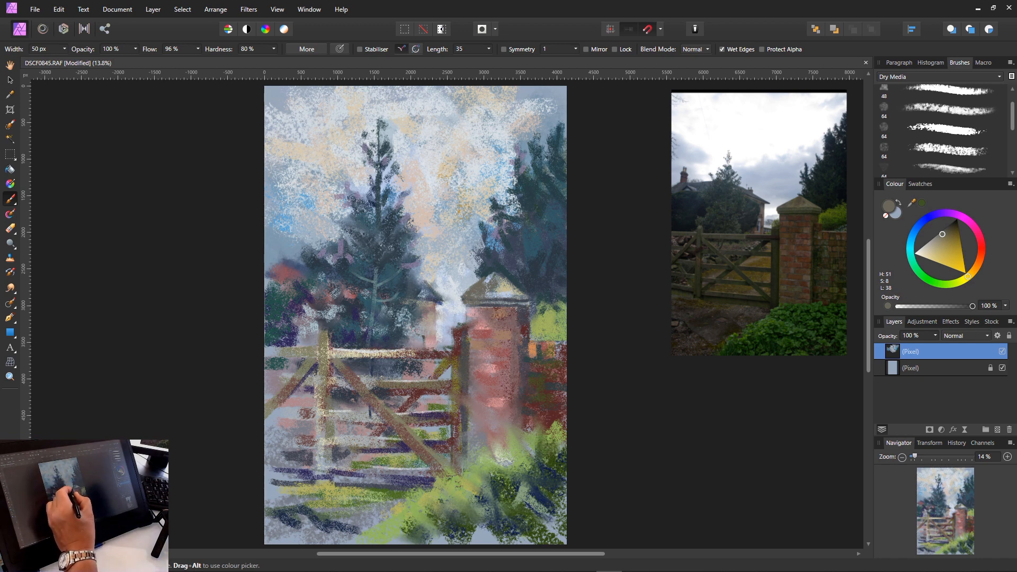
# - Mix a deep blue of H 240, S 45, L 26, darken the house's roof edge beside the pillar and undo the last stroke
pyautogui.click(928, 218)
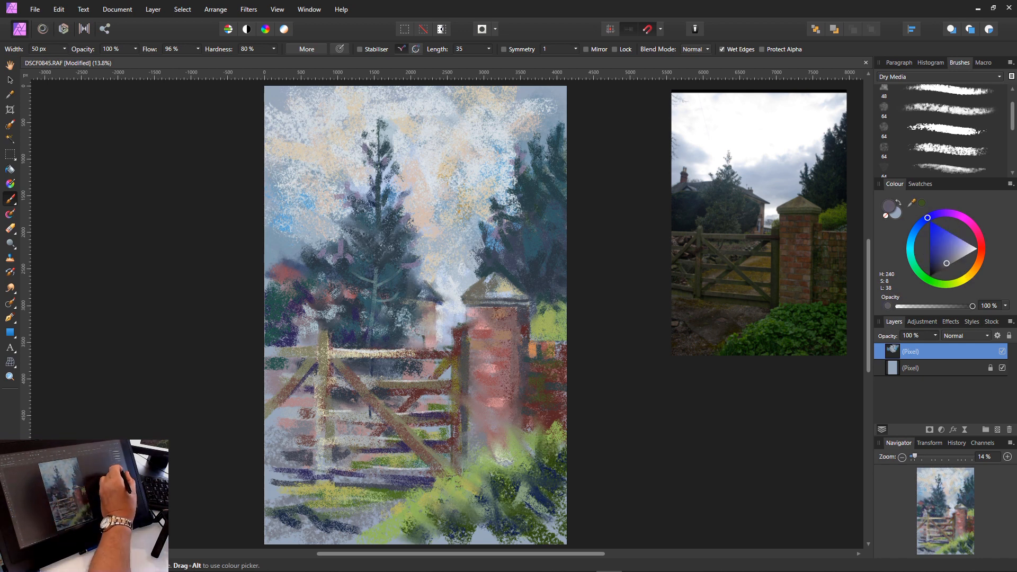
pyautogui.click(936, 259)
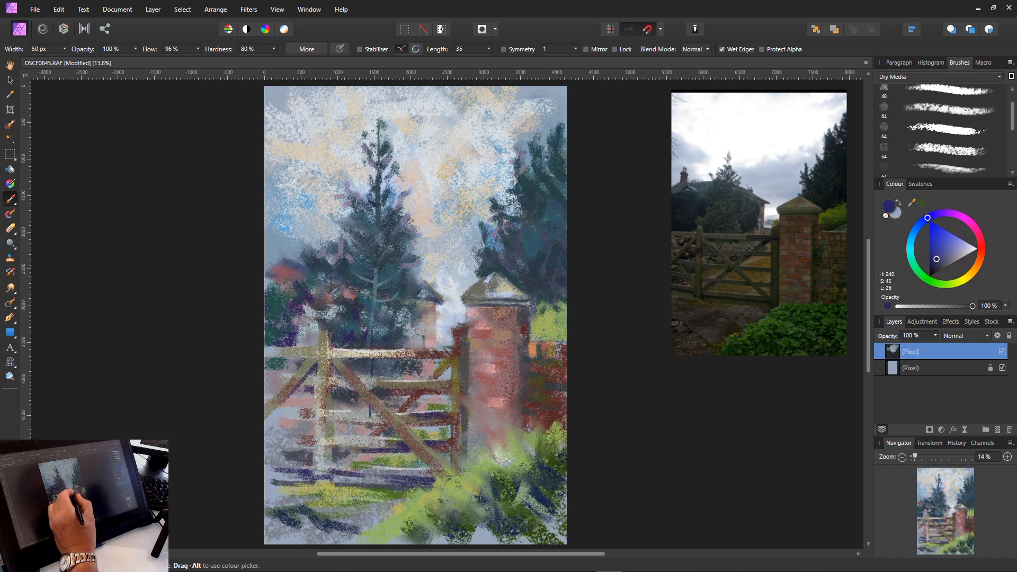
pyautogui.moveTo(433, 302)
pyautogui.mouseDown()
pyautogui.moveTo(447, 302)
pyautogui.moveTo(454, 333)
pyautogui.mouseUp()
pyautogui.hotkey('ctrl', 'z')
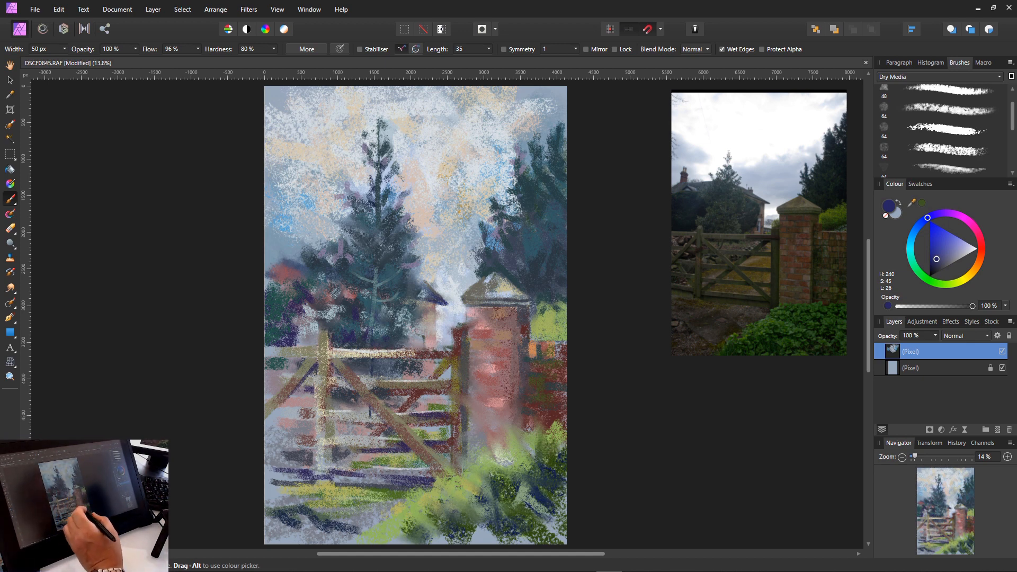
# - Mix a pale green of H 150, S 31, L 75 and paint foliage highlights over the foreground bush with a 122.1 px Paint Brush
pyautogui.click(915, 266)
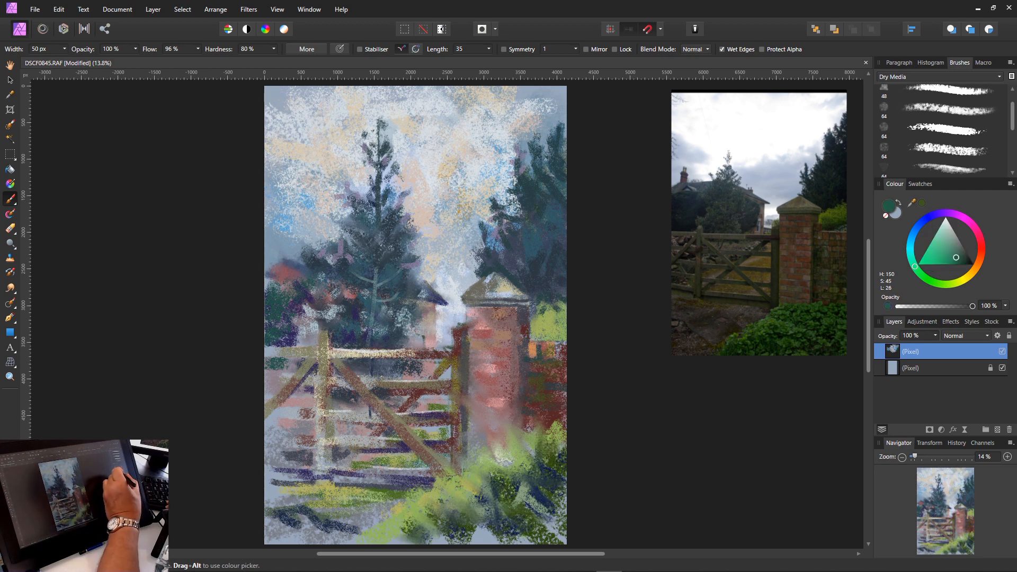
pyautogui.click(946, 232)
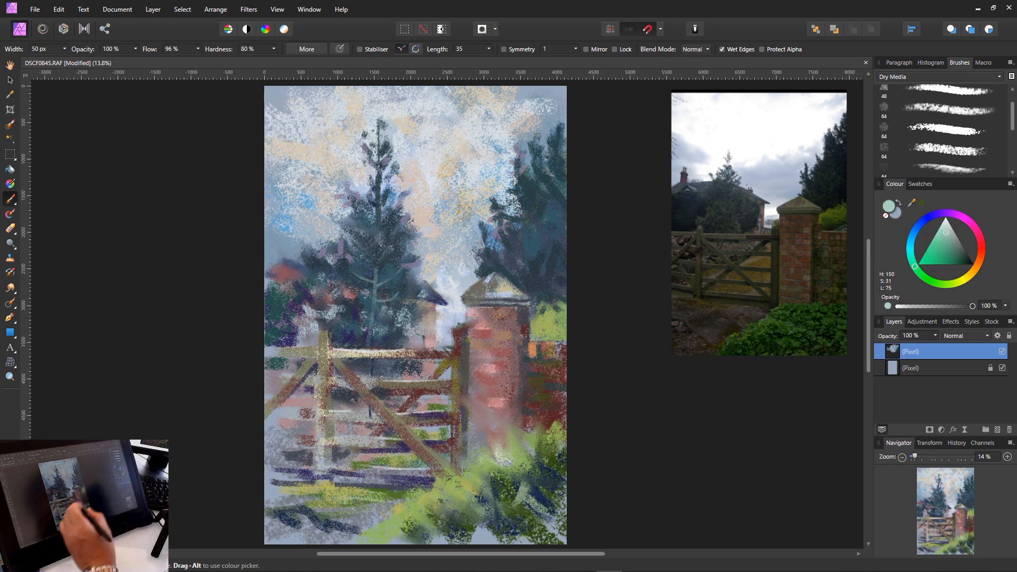
pyautogui.press('[')
pyautogui.press('[')
pyautogui.press('[')
pyautogui.press('[')
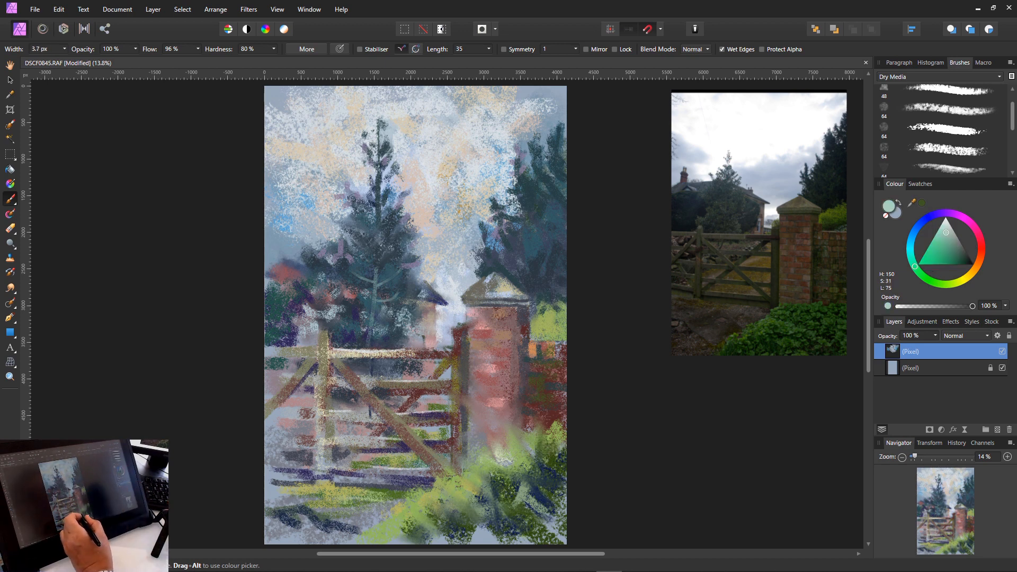
pyautogui.press(']')
pyautogui.press(']')
pyautogui.press(']')
pyautogui.press(']')
pyautogui.press(']')
pyautogui.press(']')
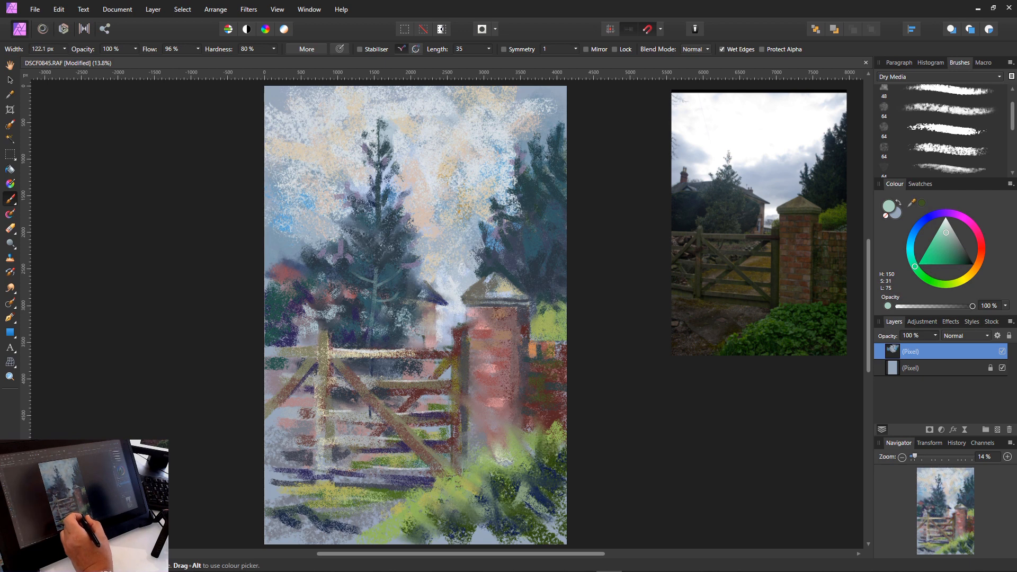
pyautogui.click(12, 201)
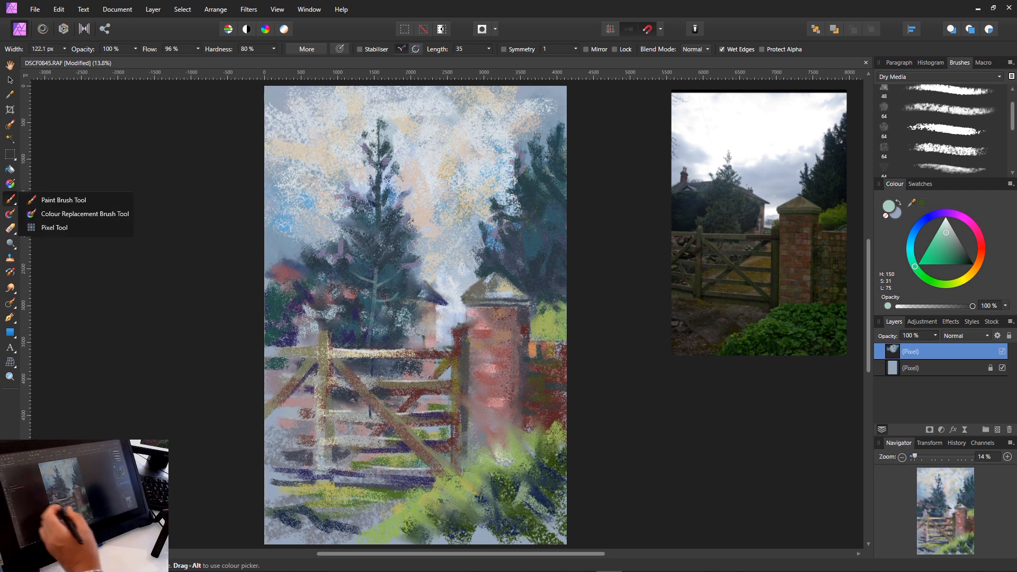
pyautogui.click(45, 201)
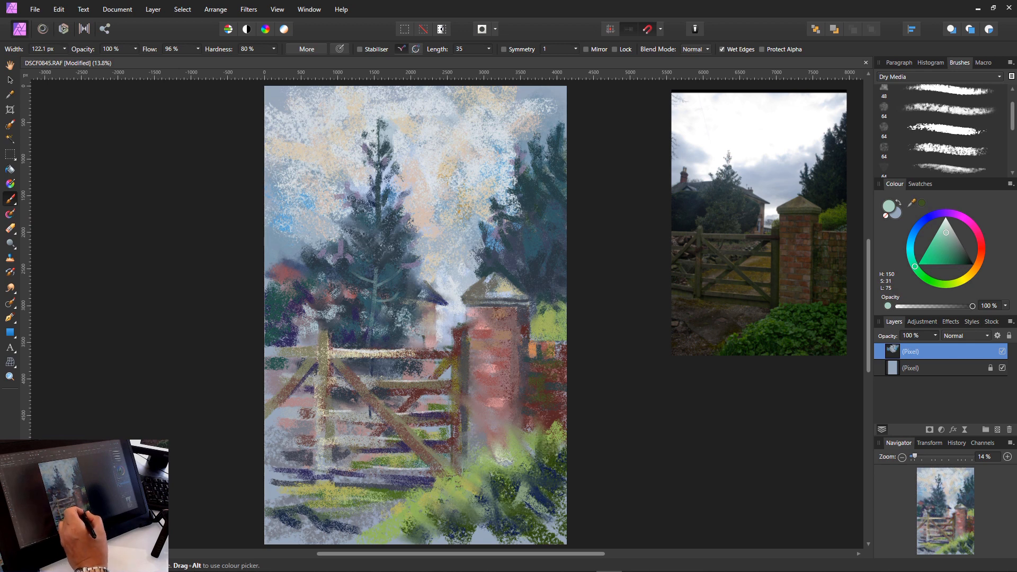
pyautogui.moveTo(467, 452); pyautogui.dragTo(473, 464)
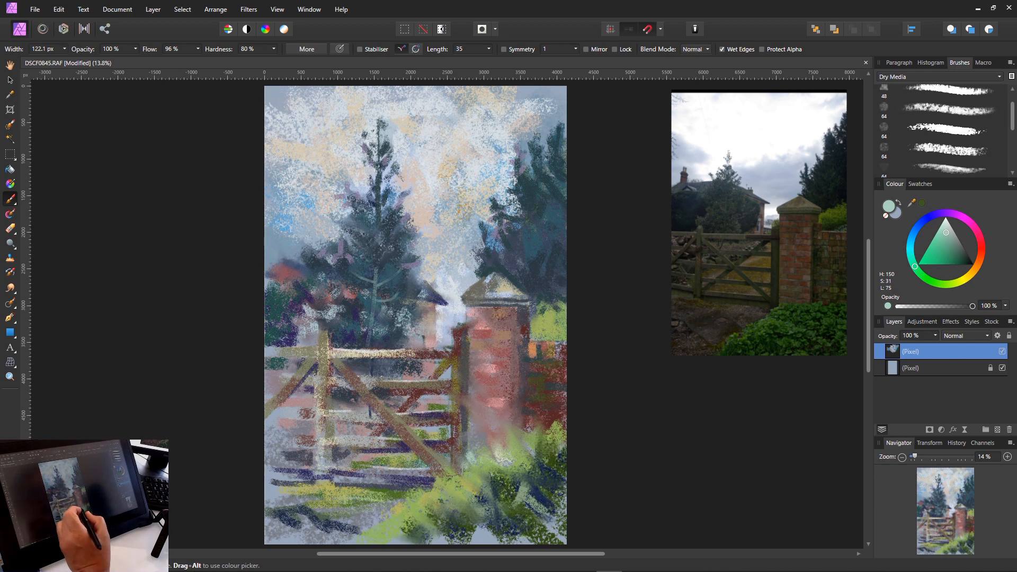
pyautogui.moveTo(466, 468); pyautogui.dragTo(432, 465)
pyautogui.click(447, 482)
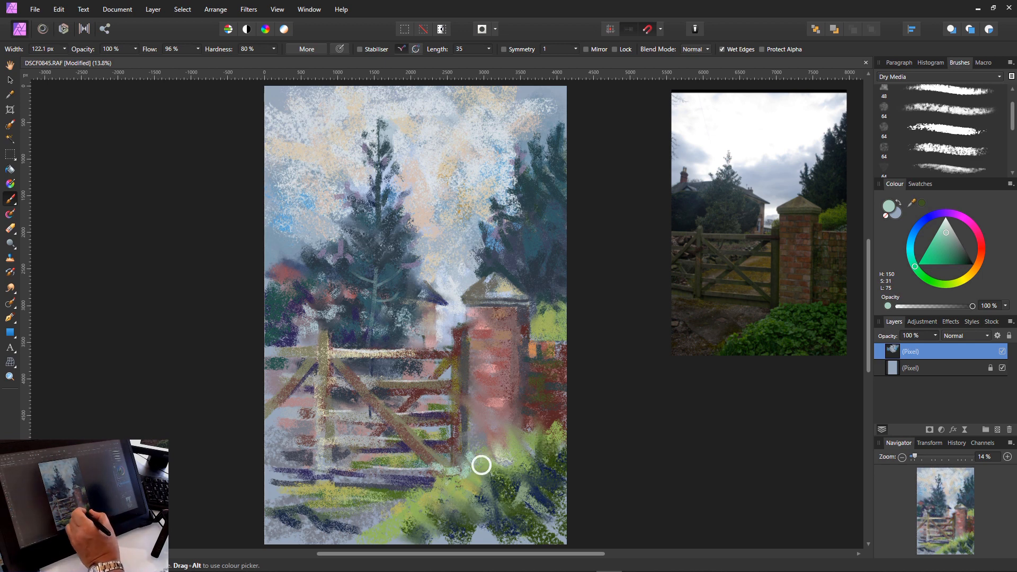
pyautogui.moveTo(481, 466)
pyautogui.mouseDown()
pyautogui.moveTo(505, 474)
pyautogui.moveTo(533, 449)
pyautogui.moveTo(536, 461)
pyautogui.mouseUp()
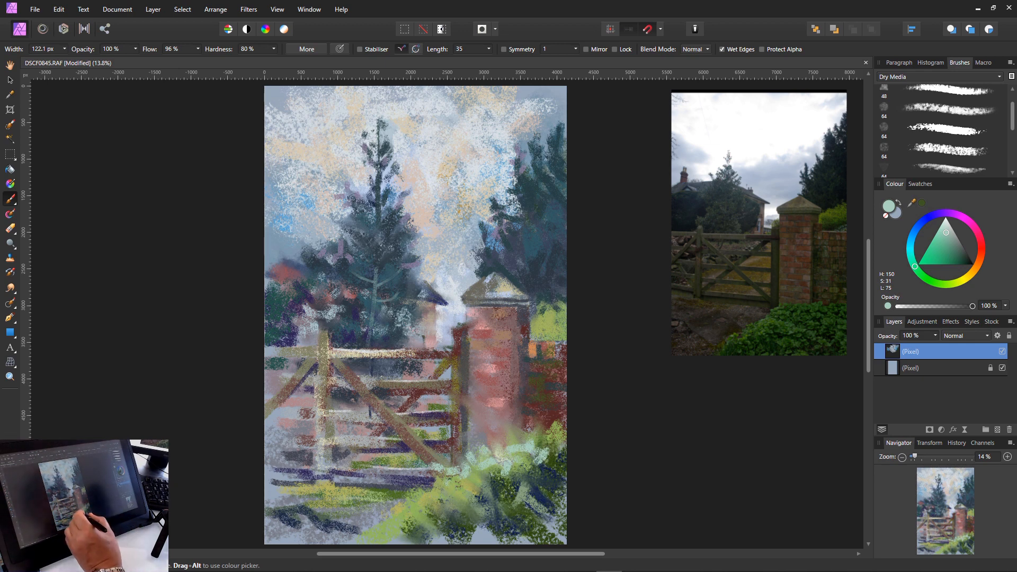
pyautogui.moveTo(444, 482); pyautogui.dragTo(406, 522)
pyautogui.moveTo(462, 492)
pyautogui.mouseDown()
pyautogui.moveTo(457, 503)
pyautogui.moveTo(487, 499)
pyautogui.mouseUp()
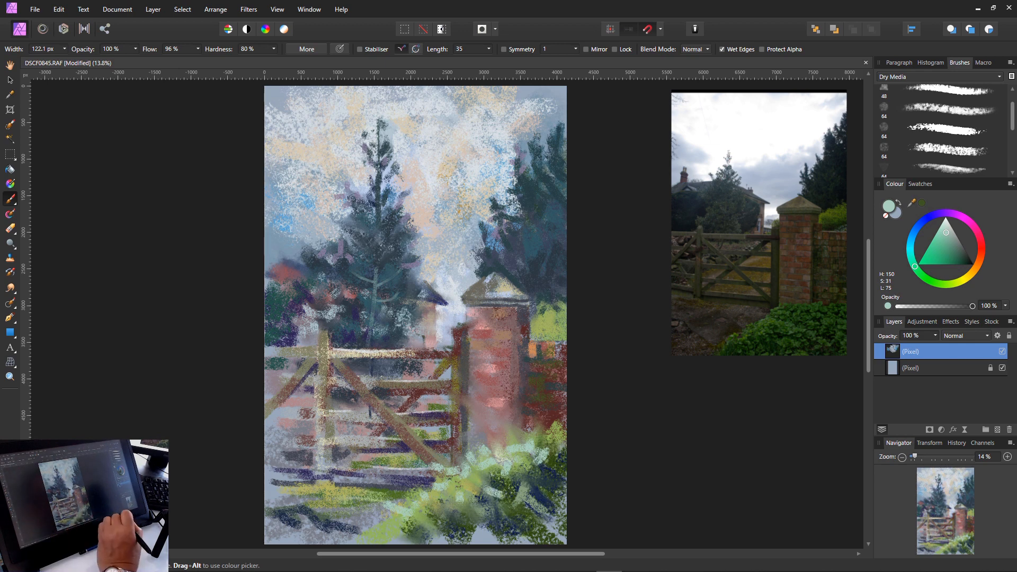
# - Mix a lighter mint of H 150, S 46, L 90, reduce the brush to 46.1 px and highlight the foreground bush's left edge
pyautogui.click(944, 223)
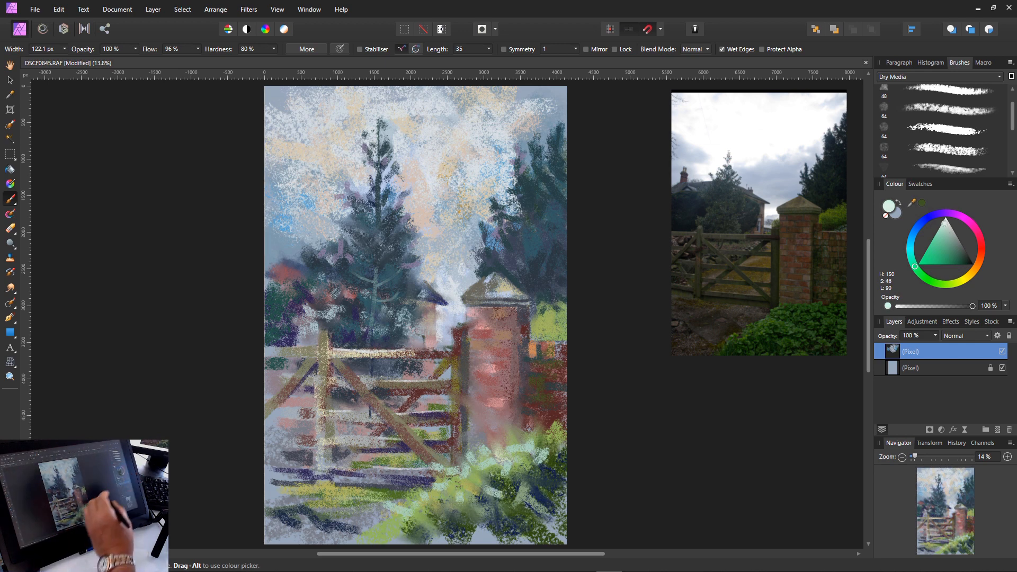
pyautogui.press('[')
pyautogui.press('[')
pyautogui.press('[')
pyautogui.press('[')
pyautogui.press('[')
pyautogui.press('[')
pyautogui.press('[')
pyautogui.press('[')
pyautogui.press('[')
pyautogui.press('[')
pyautogui.press('[')
pyautogui.press('[')
pyautogui.press('[')
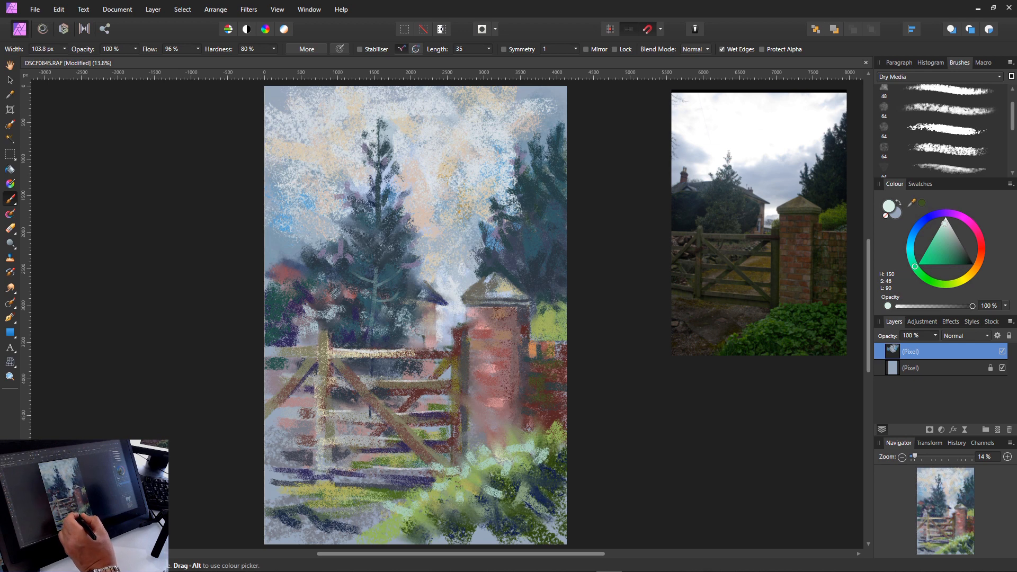
pyautogui.moveTo(434, 485)
pyautogui.mouseDown()
pyautogui.moveTo(446, 482)
pyautogui.moveTo(419, 500)
pyautogui.mouseUp()
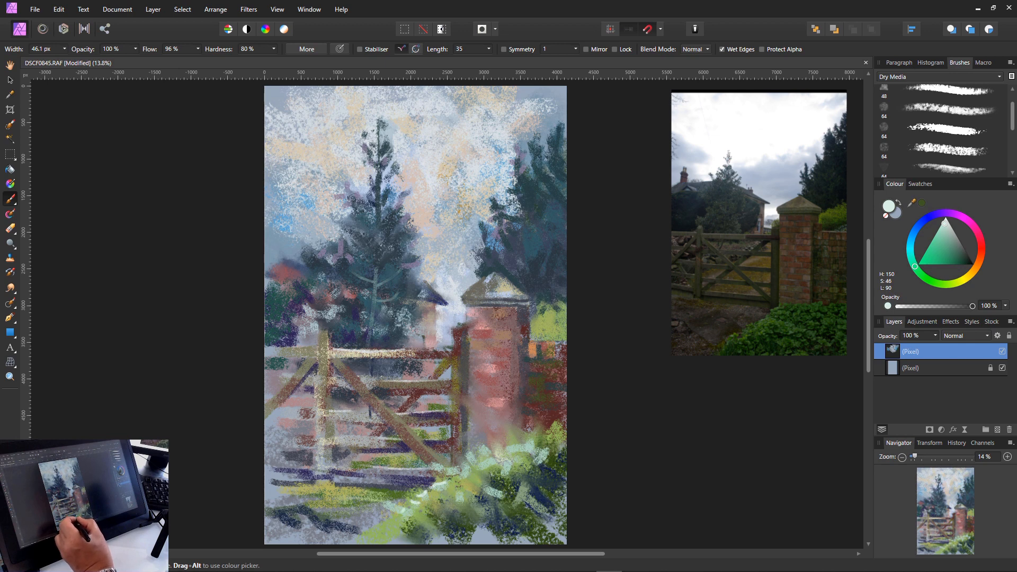
# - Dab mint highlights along the foreground bush's upper edge, enlarging the brush in stages up to 283.3 px
pyautogui.press(']')
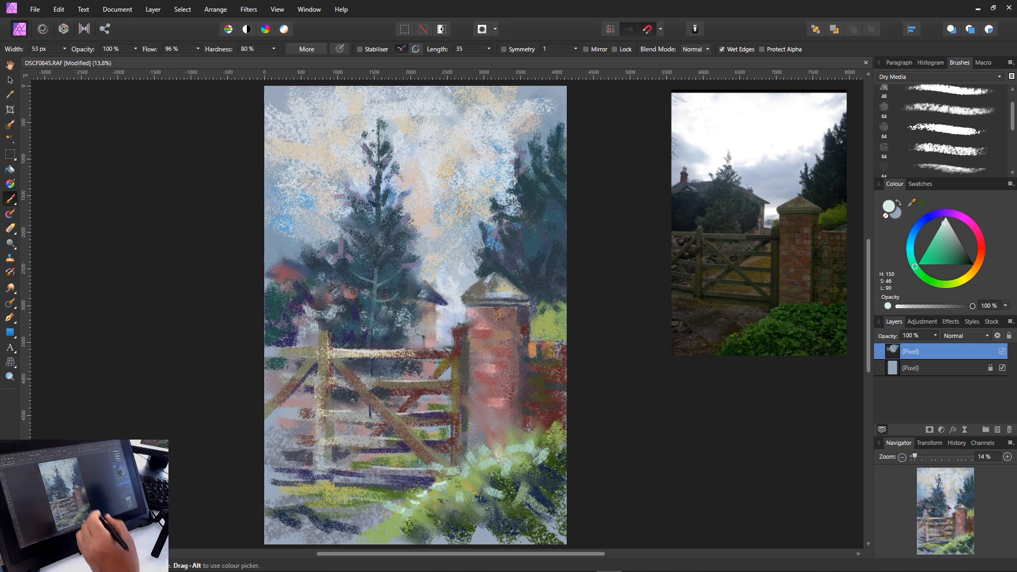
pyautogui.press(']')
pyautogui.press(']')
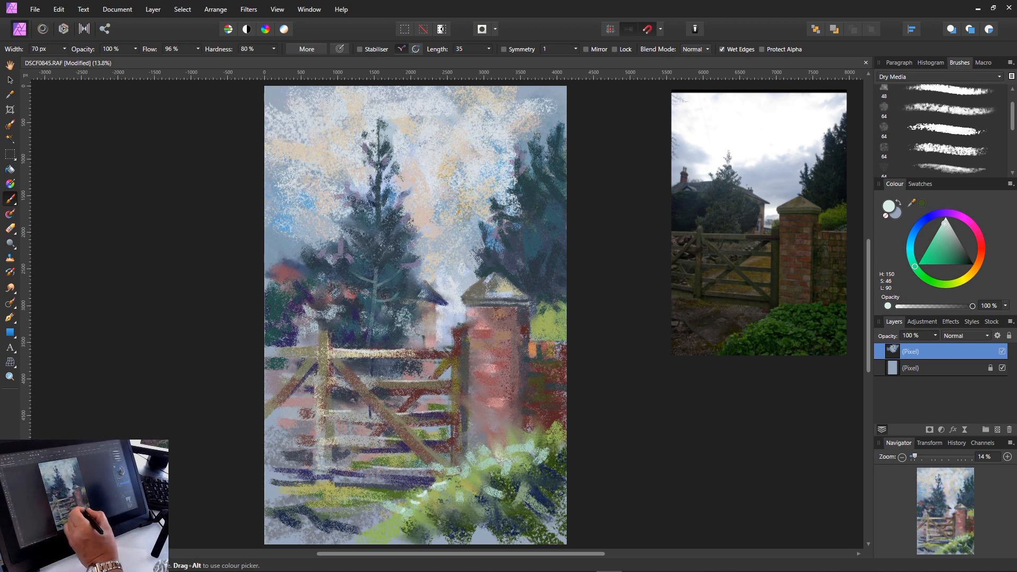
pyautogui.moveTo(480, 450); pyautogui.dragTo(484, 454)
pyautogui.press(']')
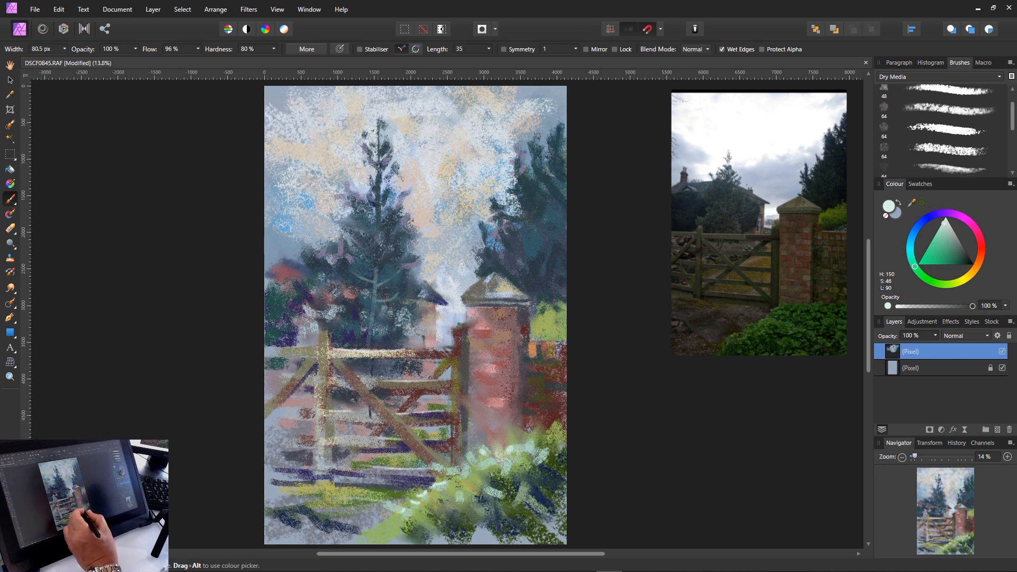
pyautogui.moveTo(480, 460); pyautogui.dragTo(470, 464)
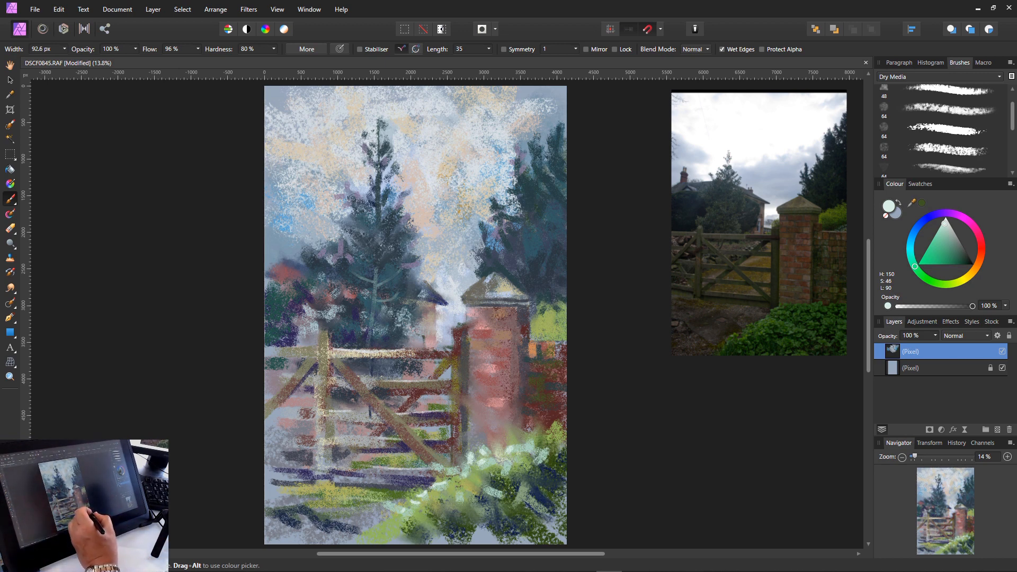
pyautogui.press(']')
pyautogui.press(']')
pyautogui.press(']')
pyautogui.press(']')
pyautogui.press(']')
pyautogui.press(']')
pyautogui.press(']')
pyautogui.press(']')
pyautogui.moveTo(516, 465); pyautogui.dragTo(524, 471)
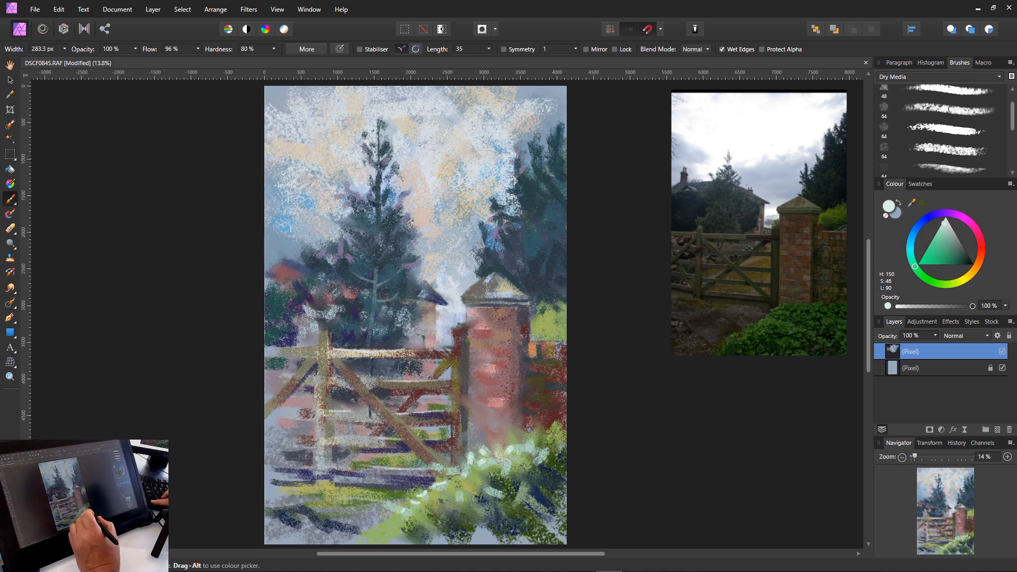
# - Sample a dark blue of H 218, S 35, L 22 from the foreground bush and paint shadows through its foliage with a 174 px brush
pyautogui.press('alt')
pyautogui.keyDown('alt'); pyautogui.click(535, 495); pyautogui.keyUp('alt')
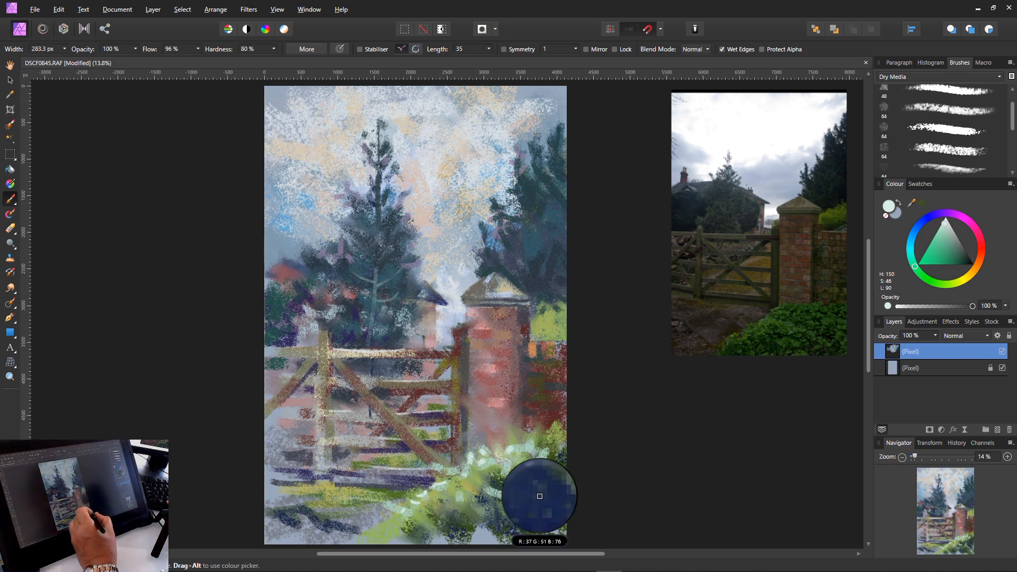
pyautogui.press('[')
pyautogui.press('[')
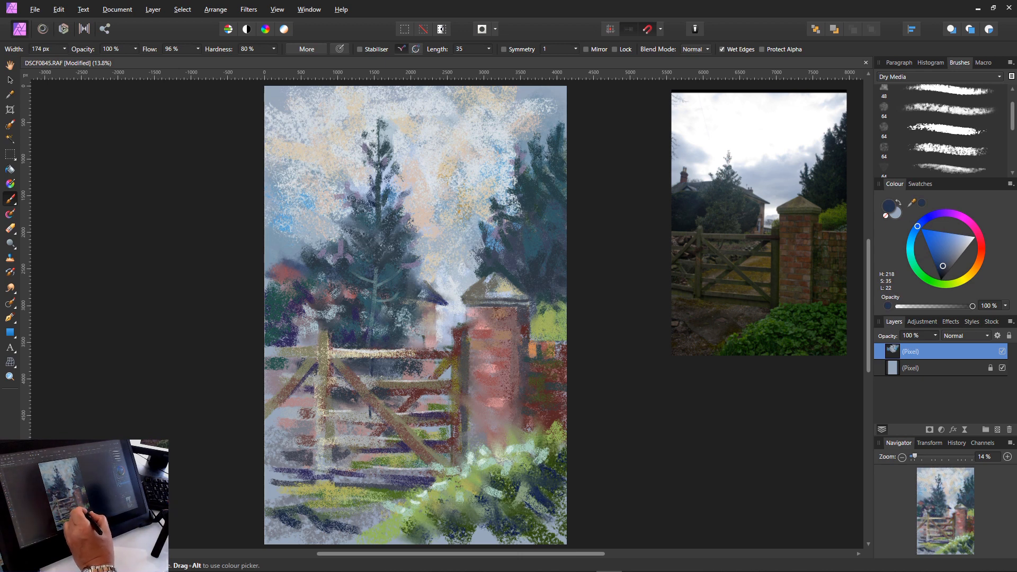
pyautogui.moveTo(496, 465)
pyautogui.mouseDown()
pyautogui.moveTo(485, 477)
pyautogui.moveTo(550, 472)
pyautogui.mouseUp()
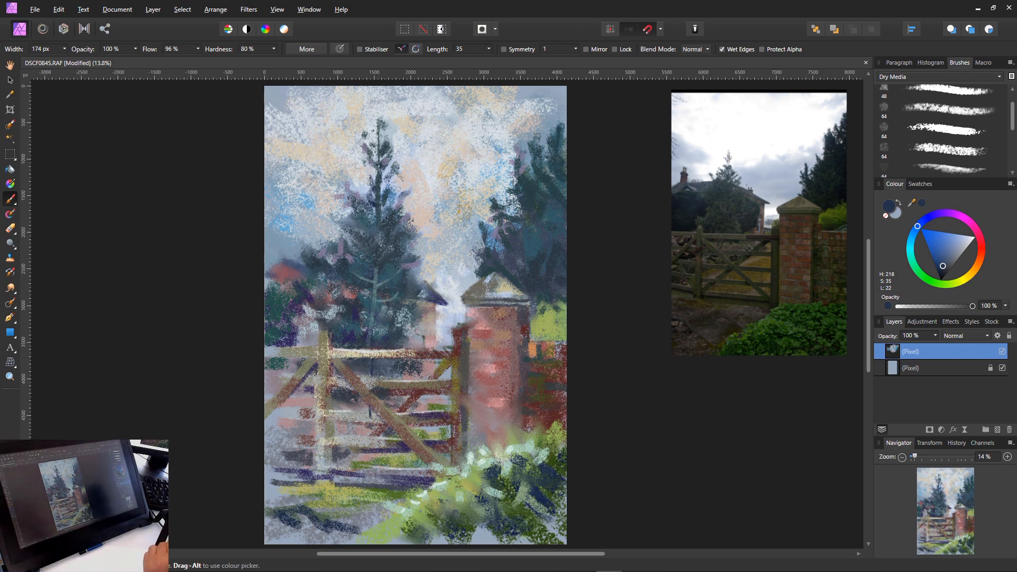
pyautogui.moveTo(471, 471)
pyautogui.mouseDown()
pyautogui.moveTo(504, 502)
pyautogui.moveTo(448, 511)
pyautogui.moveTo(470, 524)
pyautogui.moveTo(460, 520)
pyautogui.mouseUp()
pyautogui.click(487, 483)
pyautogui.moveTo(435, 505)
pyautogui.mouseDown()
pyautogui.moveTo(441, 515)
pyautogui.moveTo(414, 521)
pyautogui.mouseUp()
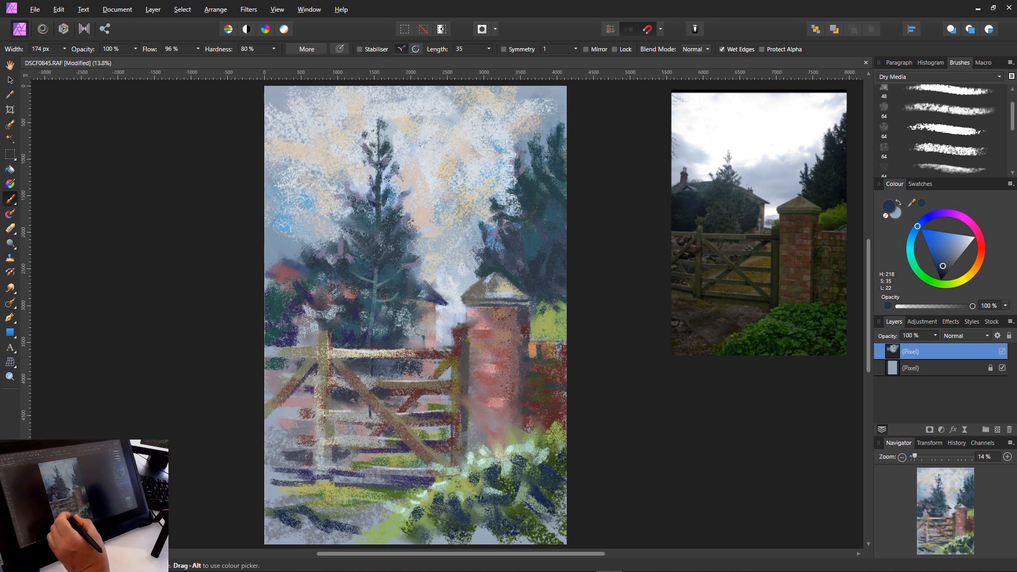
# - Darken the gaps between the gate's bars with the dark blue, reducing the brush to 65.6 px for the finer strokes
pyautogui.moveTo(381, 427); pyautogui.dragTo(345, 460)
pyautogui.moveTo(415, 395); pyautogui.dragTo(405, 405)
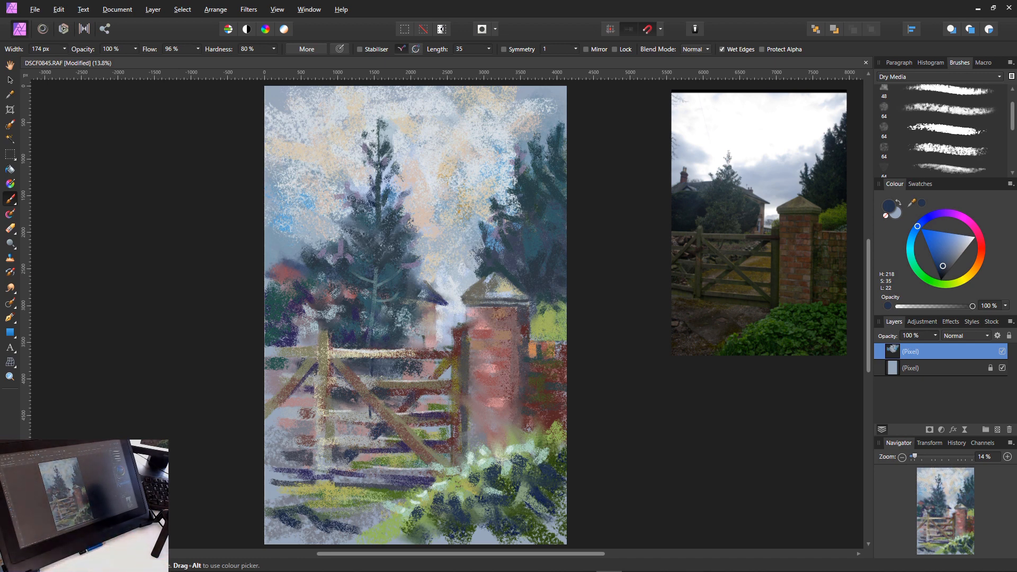
pyautogui.press('[')
pyautogui.press('[')
pyautogui.press('[')
pyautogui.press('[')
pyautogui.press('[')
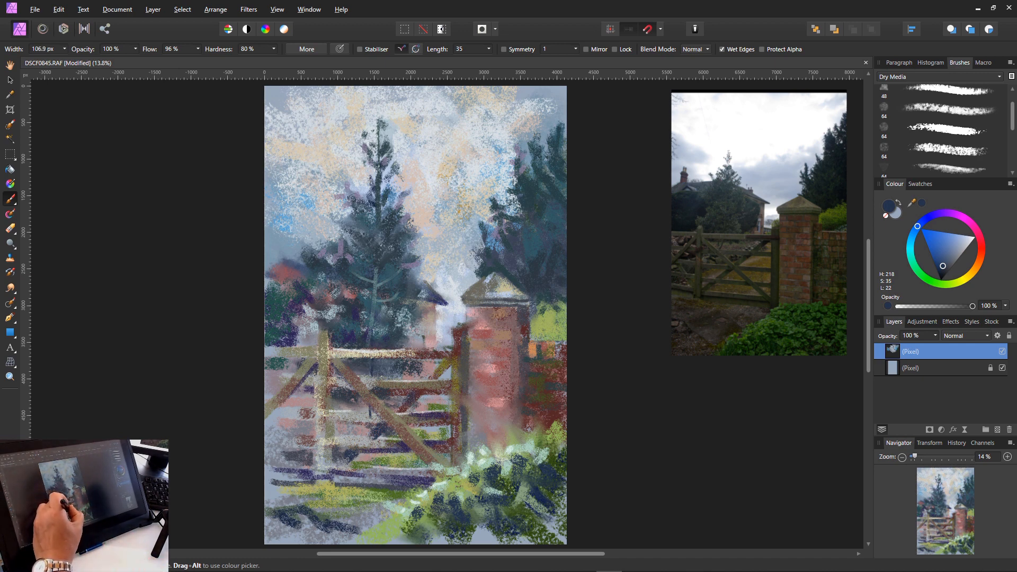
pyautogui.moveTo(377, 425); pyautogui.dragTo(365, 436)
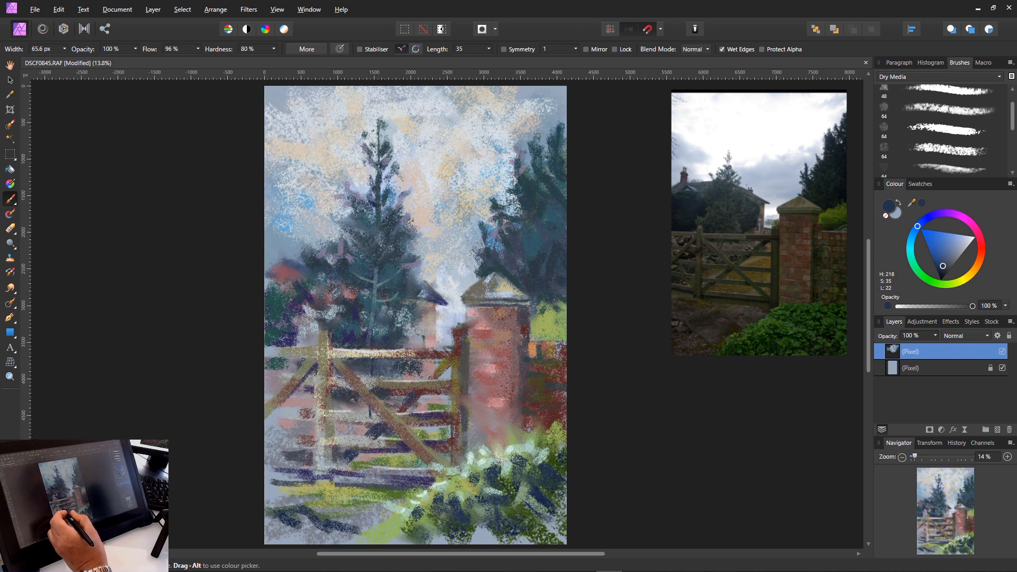
# - Touch up the gate's lower bars in a sampled pale grey (H 187, S 8, L 79) and its post in grey-olive (H 62, S 11, L 43)
pyautogui.keyDown('alt'); pyautogui.click(337, 416); pyautogui.keyUp('alt')
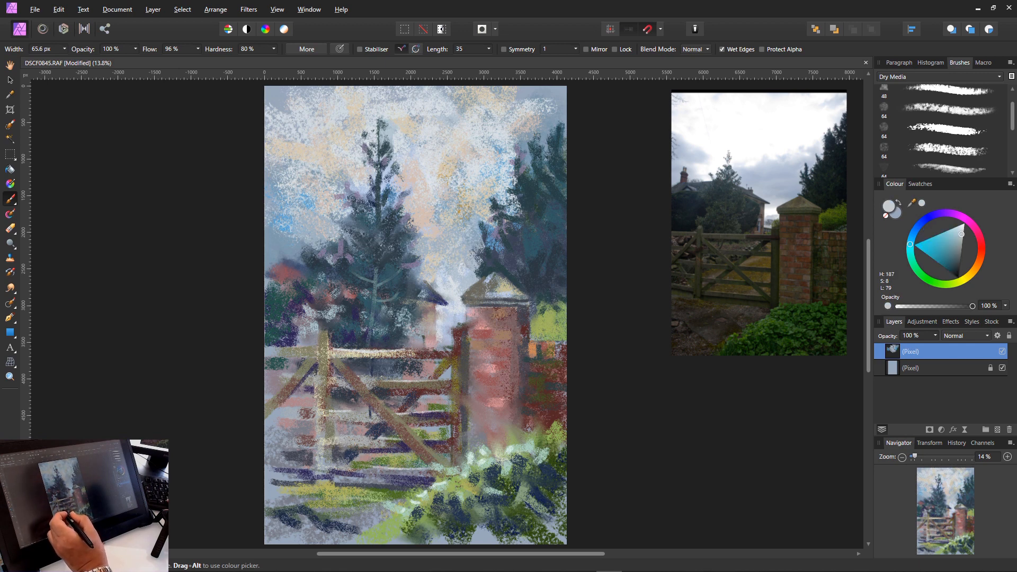
pyautogui.moveTo(344, 437)
pyautogui.mouseDown()
pyautogui.moveTo(387, 436)
pyautogui.moveTo(347, 436)
pyautogui.moveTo(384, 468)
pyautogui.mouseUp()
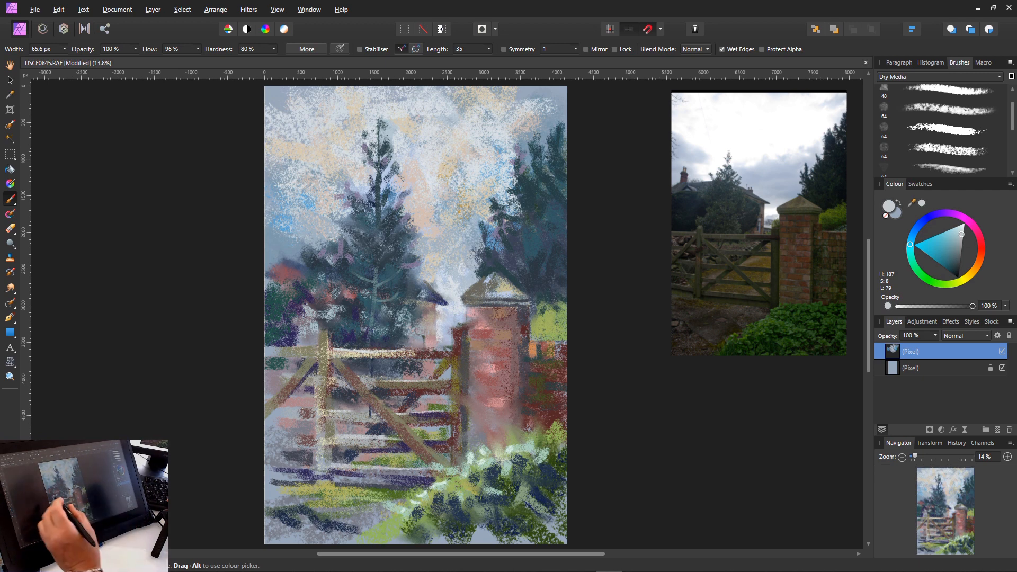
pyautogui.keyDown('alt'); pyautogui.click(329, 456); pyautogui.keyUp('alt')
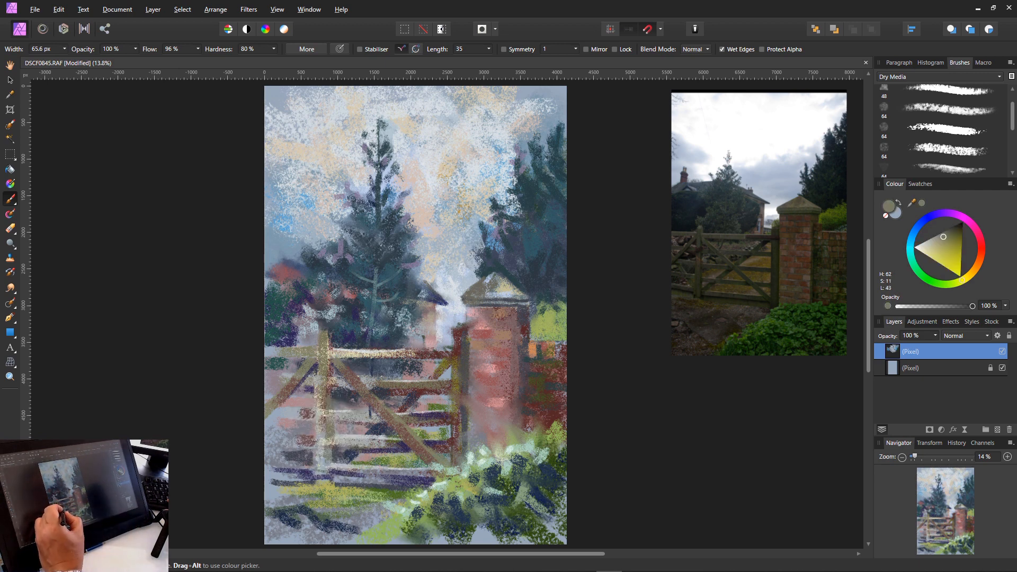
pyautogui.moveTo(327, 436); pyautogui.dragTo(326, 468)
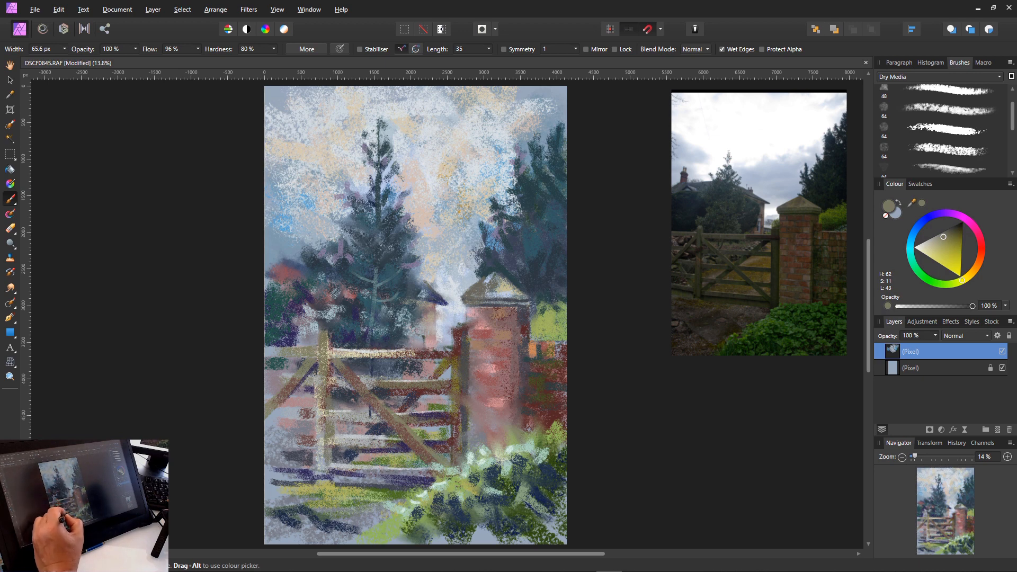
pyautogui.moveTo(326, 411); pyautogui.dragTo(327, 421)
pyautogui.moveTo(328, 372); pyautogui.dragTo(329, 476)
# - Sample a near-black plum of H 333, S 10, L 22 and define shadows beside the gate post and under the top bar
pyautogui.keyDown('alt'); pyautogui.click(337, 423); pyautogui.keyUp('alt')
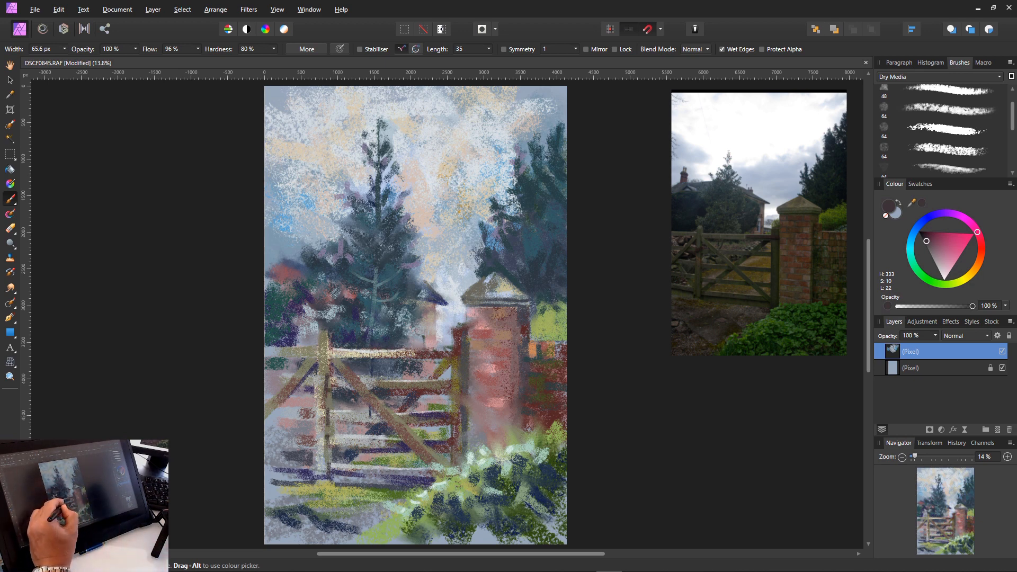
pyautogui.moveTo(330, 421)
pyautogui.mouseDown()
pyautogui.moveTo(356, 447)
pyautogui.moveTo(351, 476)
pyautogui.mouseUp()
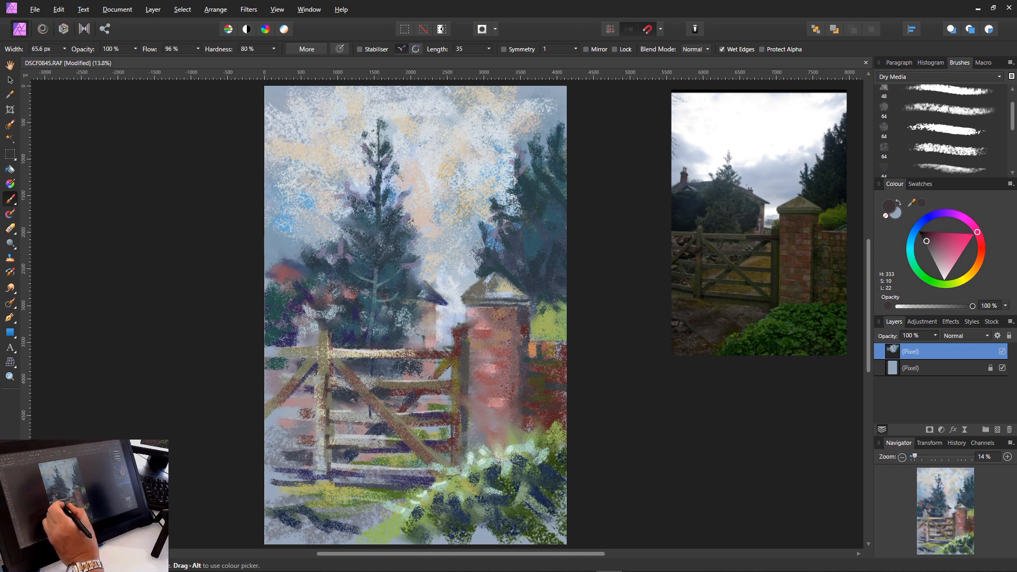
pyautogui.moveTo(328, 358); pyautogui.dragTo(349, 359)
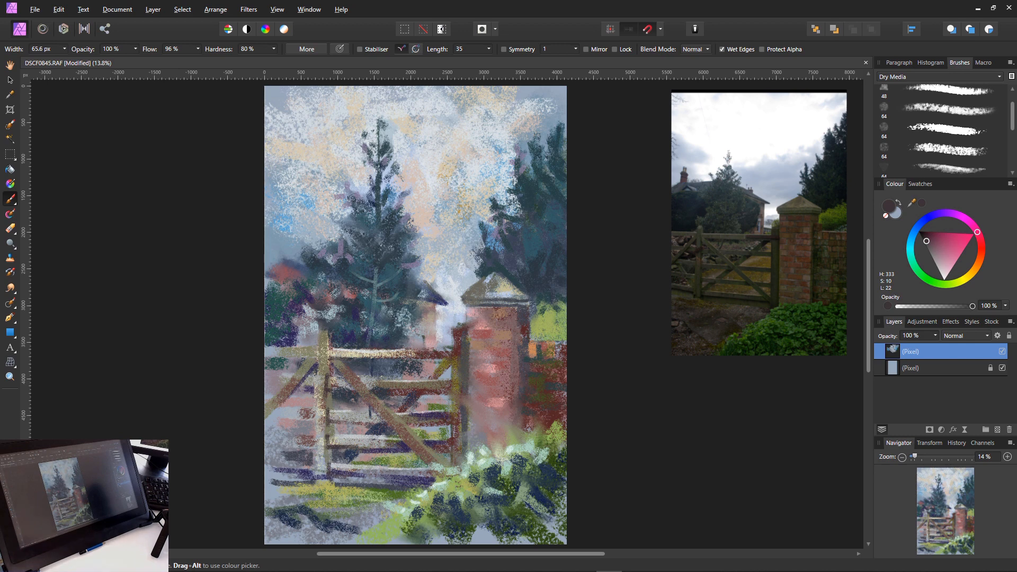
# - Tone the gate post's shaded edge with a green of H 136, S 31, L 35 and a greyer one of S 8, L 43
pyautogui.click(919, 273)
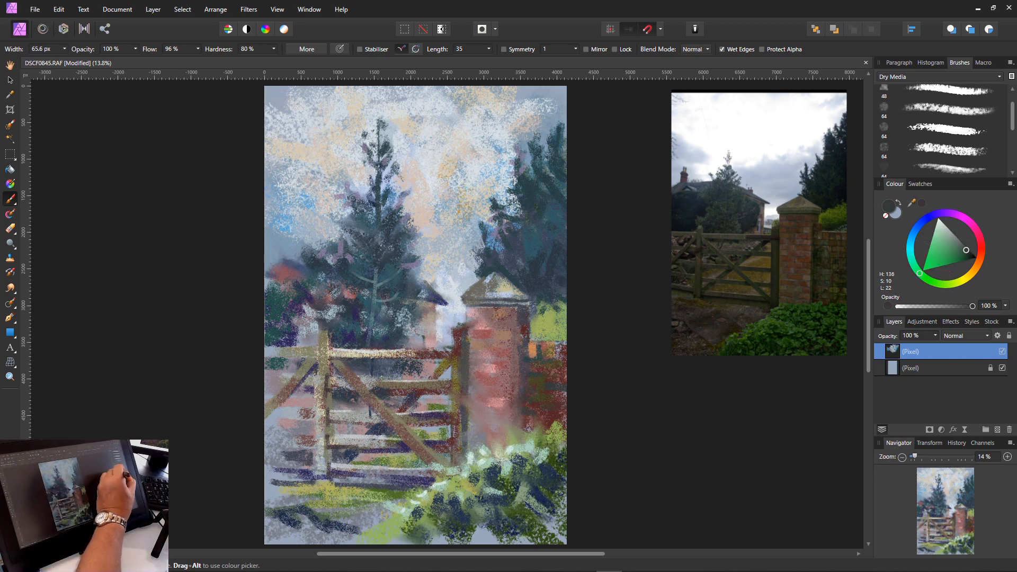
pyautogui.click(956, 251)
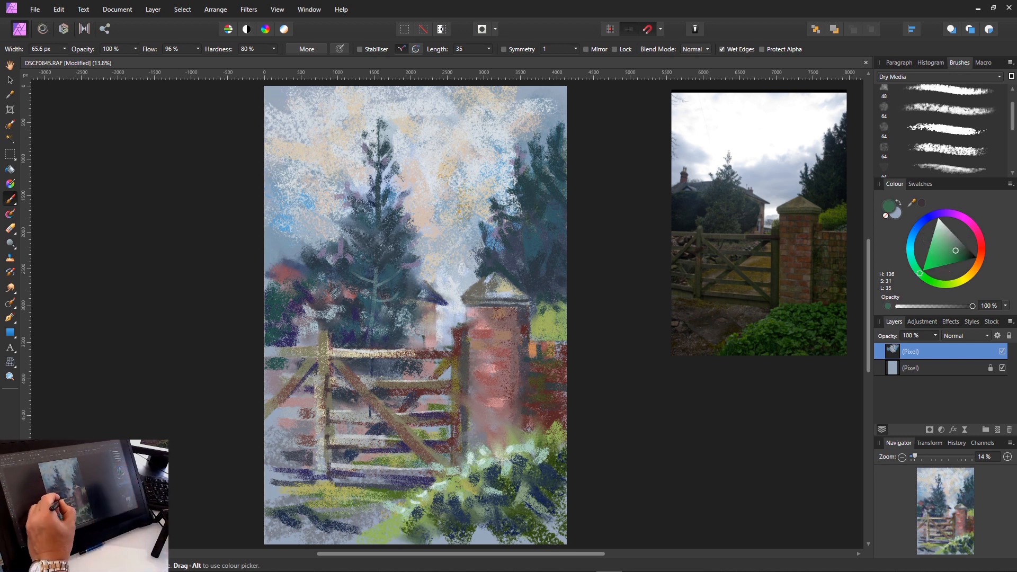
pyautogui.moveTo(328, 339); pyautogui.dragTo(328, 373)
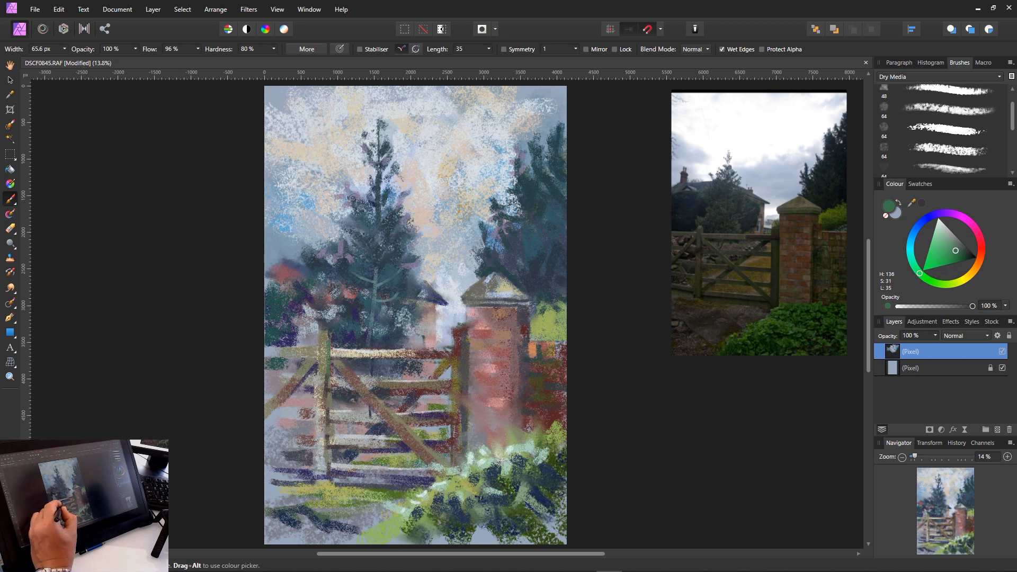
pyautogui.click(957, 242)
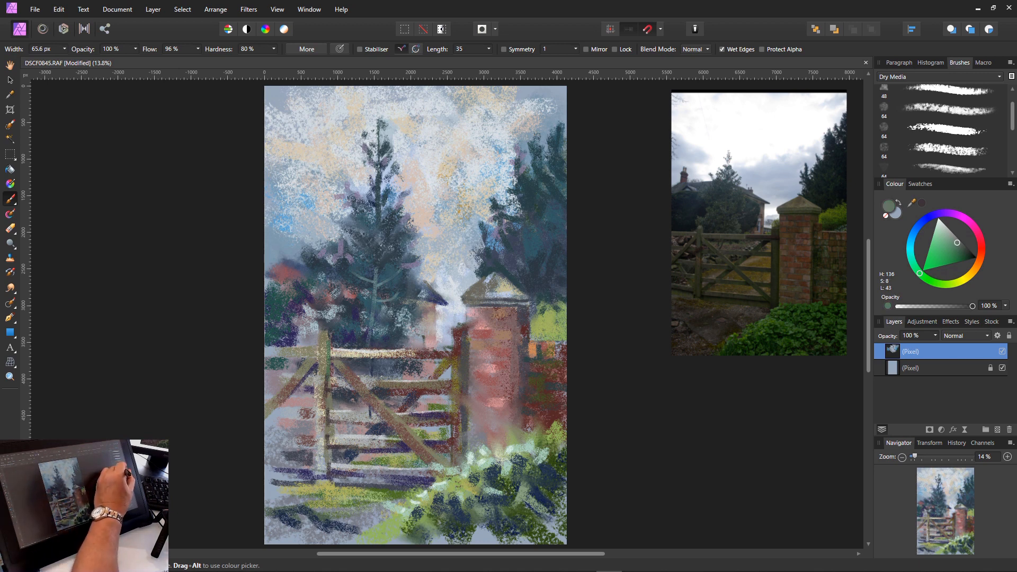
pyautogui.moveTo(327, 384); pyautogui.dragTo(327, 398)
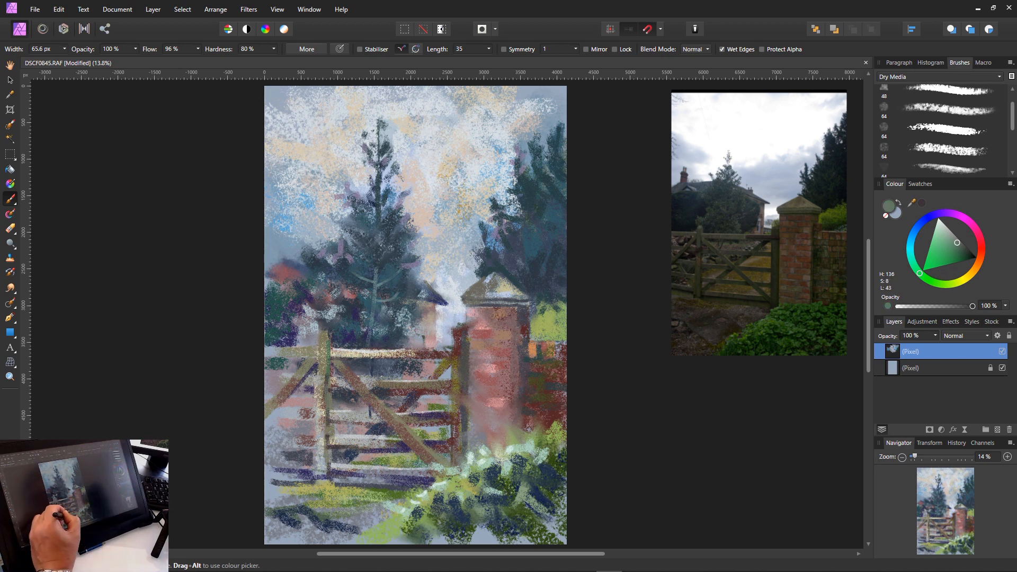
# - Mix a dark green of H 136, S 36, L 22, deepen the gate post's edge and lower gaps, and resample the dark blue
pyautogui.click(962, 253)
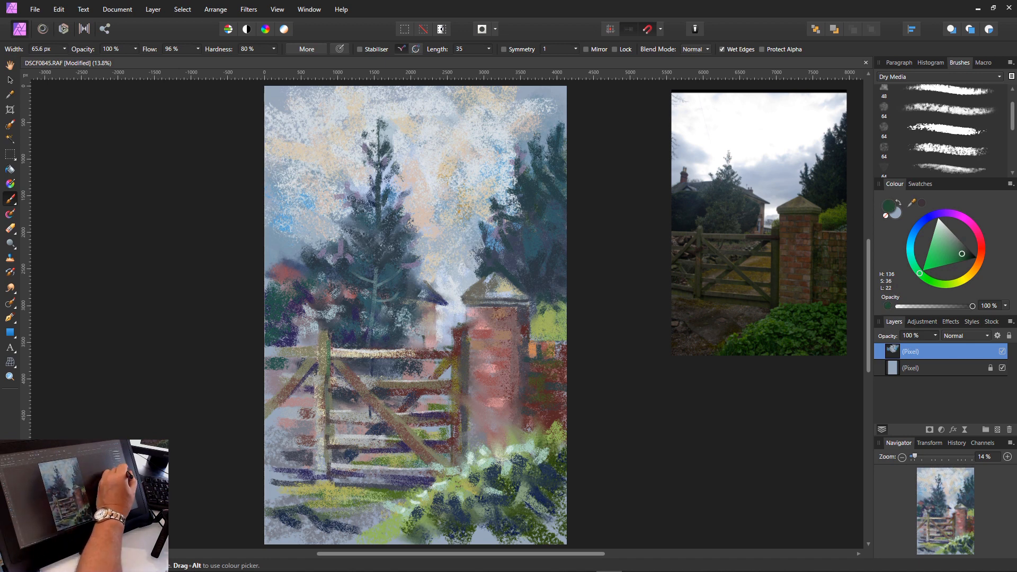
pyautogui.moveTo(329, 424); pyautogui.dragTo(328, 434)
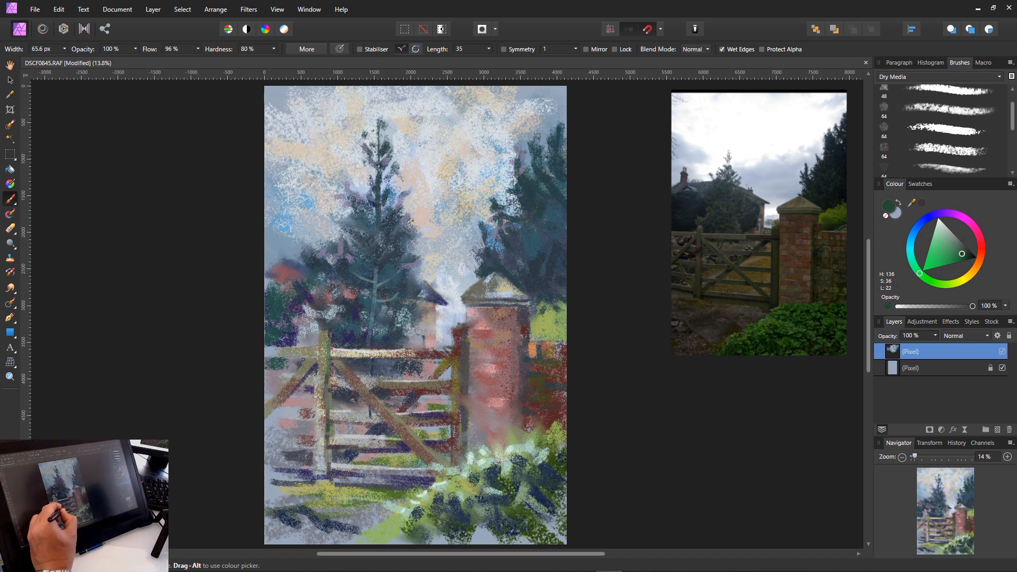
pyautogui.moveTo(328, 391); pyautogui.dragTo(329, 402)
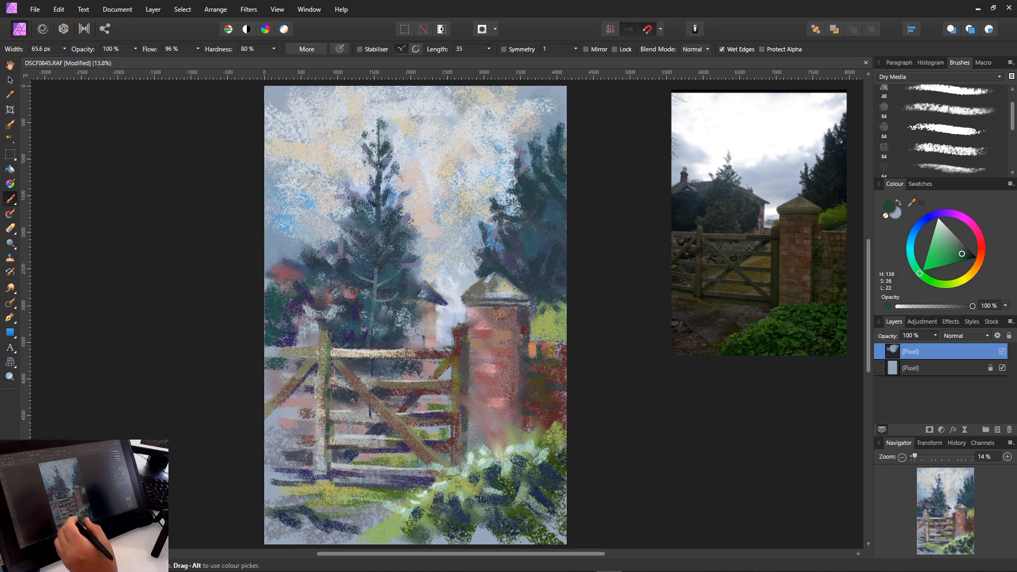
pyautogui.moveTo(347, 442)
pyautogui.mouseDown()
pyautogui.moveTo(390, 441)
pyautogui.moveTo(382, 420)
pyautogui.mouseUp()
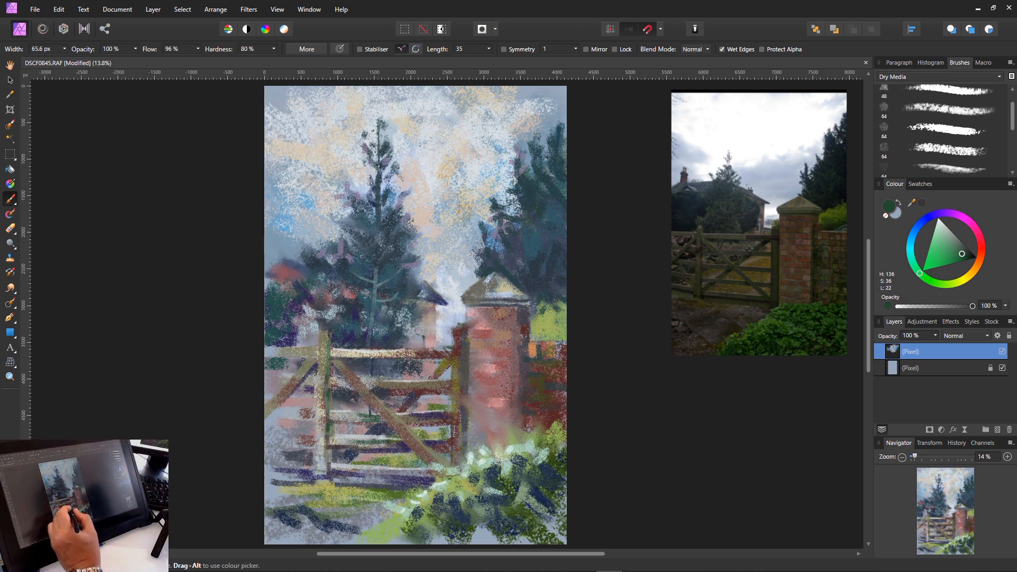
pyautogui.keyDown('alt'); pyautogui.click(380, 465); pyautogui.keyUp('alt')
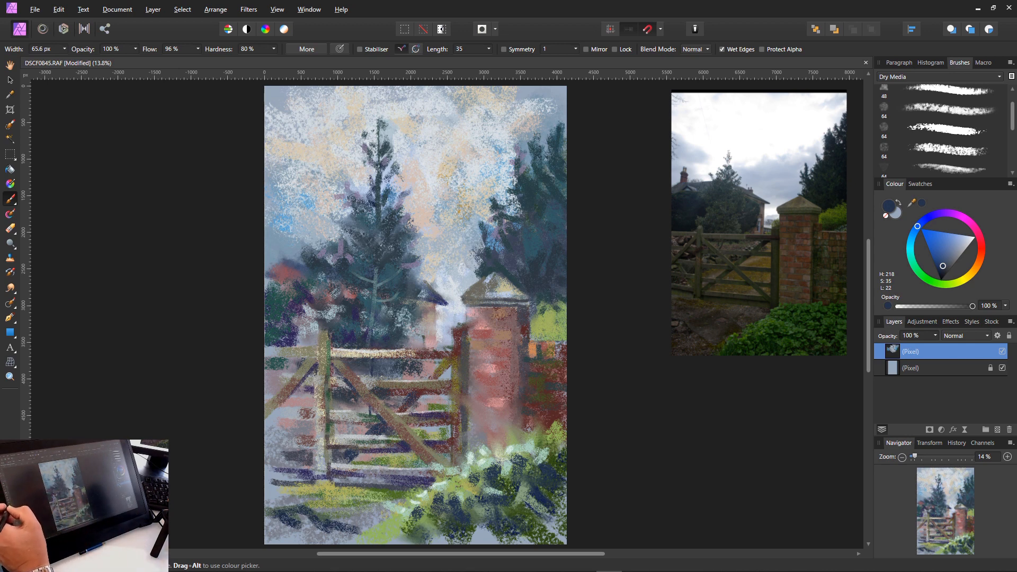
# - Soften the areas between the gate's bars with the Smudge Brush at 282.9 px, 50% flow and 50% strength
pyautogui.click(14, 292)
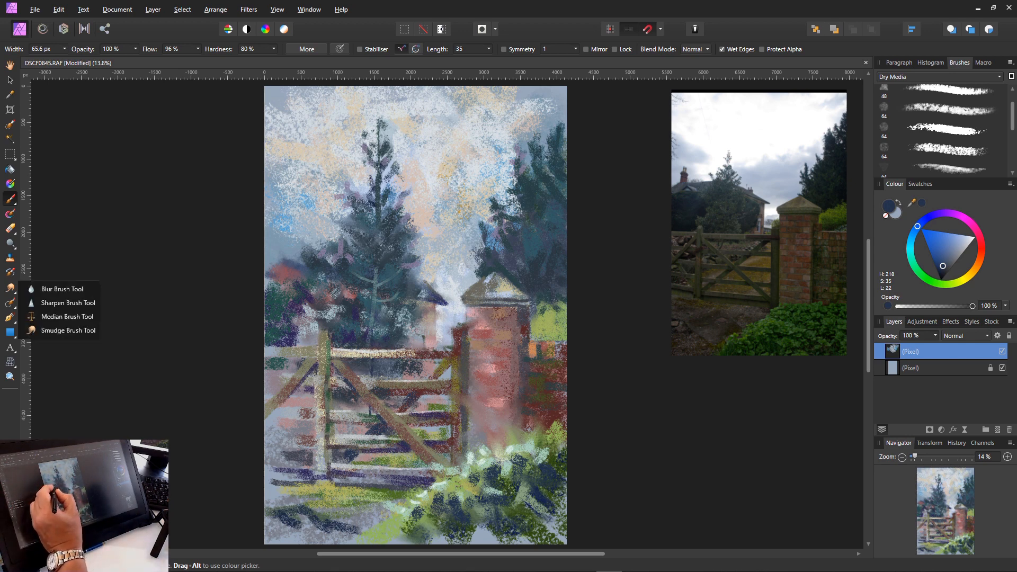
pyautogui.click(62, 288)
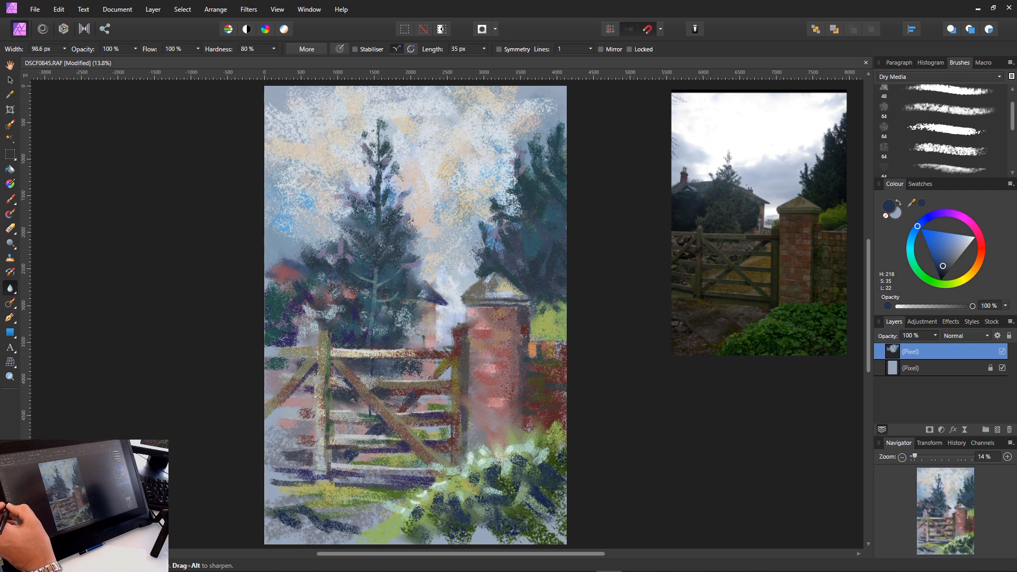
pyautogui.click(10, 288)
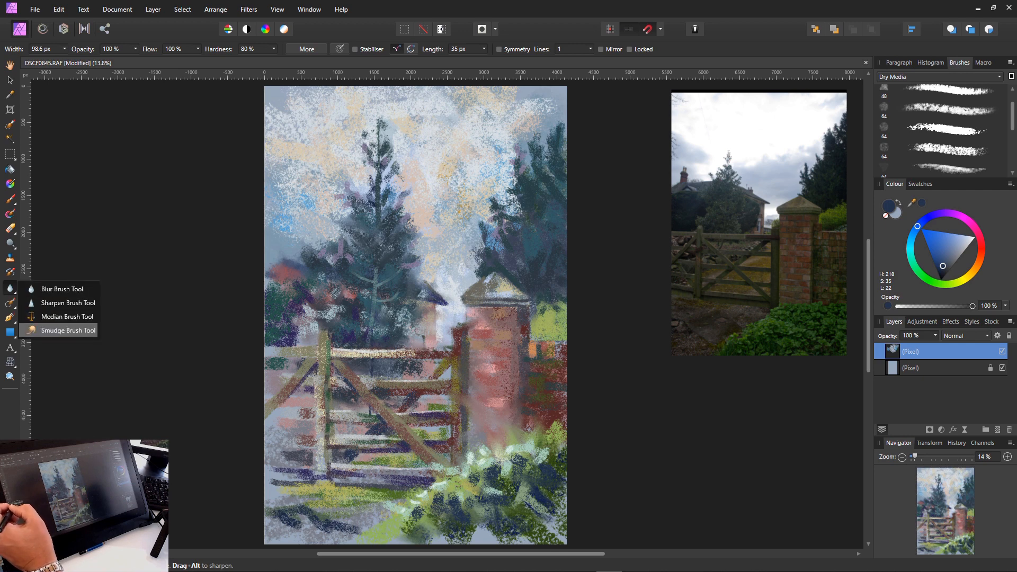
pyautogui.click(68, 330)
pyautogui.press(']')
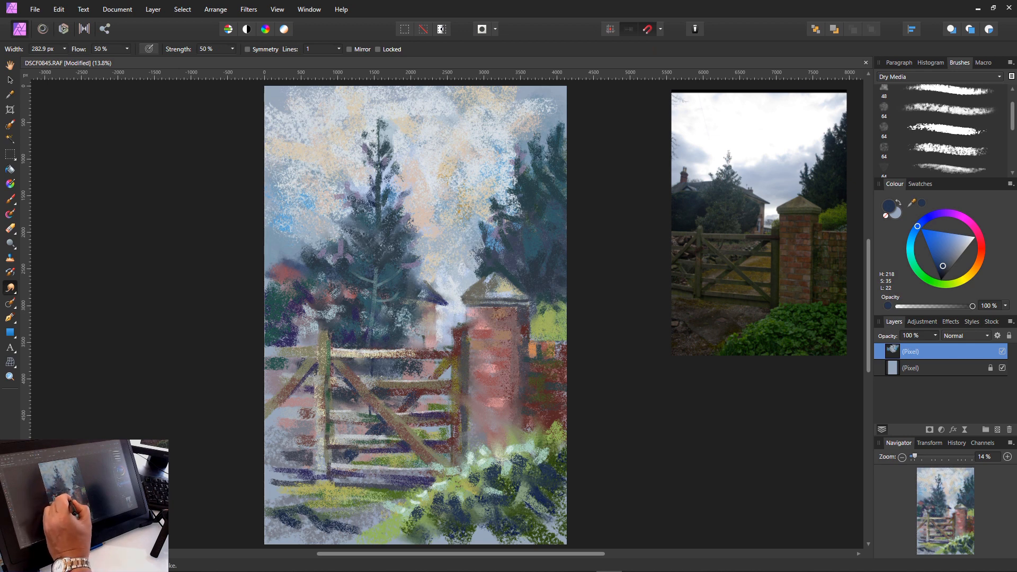
pyautogui.moveTo(413, 364)
pyautogui.mouseDown()
pyautogui.moveTo(413, 373)
pyautogui.moveTo(433, 364)
pyautogui.moveTo(397, 373)
pyautogui.moveTo(444, 398)
pyautogui.mouseUp()
pyautogui.moveTo(414, 429)
pyautogui.mouseDown()
pyautogui.moveTo(428, 430)
pyautogui.moveTo(420, 458)
pyautogui.moveTo(388, 453)
pyautogui.moveTo(411, 456)
pyautogui.moveTo(398, 464)
pyautogui.mouseUp()
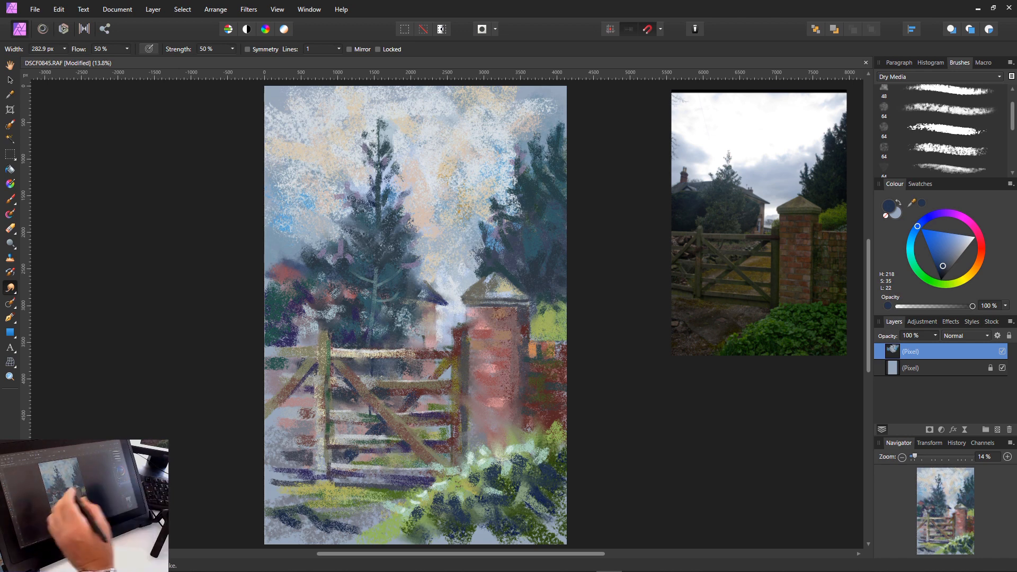
pyautogui.moveTo(362, 409); pyautogui.dragTo(348, 431)
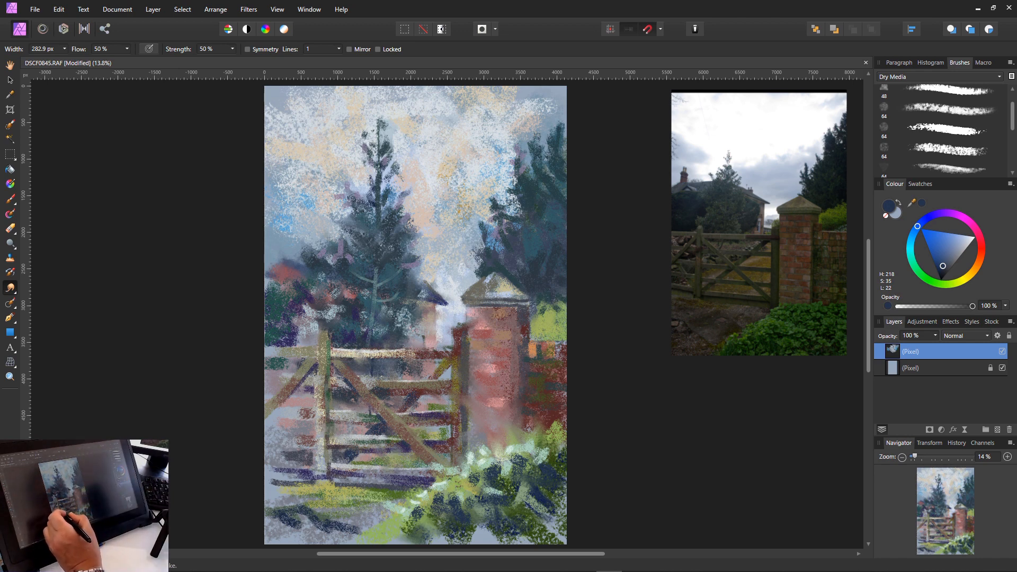
# - Smudge the background behind the gate's far-left section, around the diagonal brace and below the top bar
pyautogui.moveTo(305, 379); pyautogui.dragTo(311, 387)
pyautogui.moveTo(294, 344); pyautogui.dragTo(271, 340)
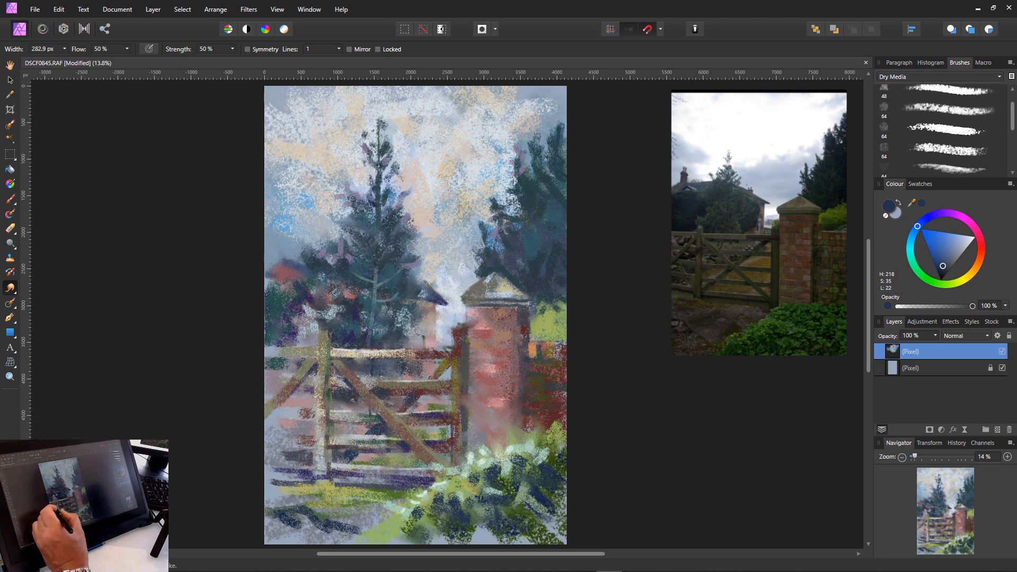
pyautogui.moveTo(289, 401); pyautogui.dragTo(284, 413)
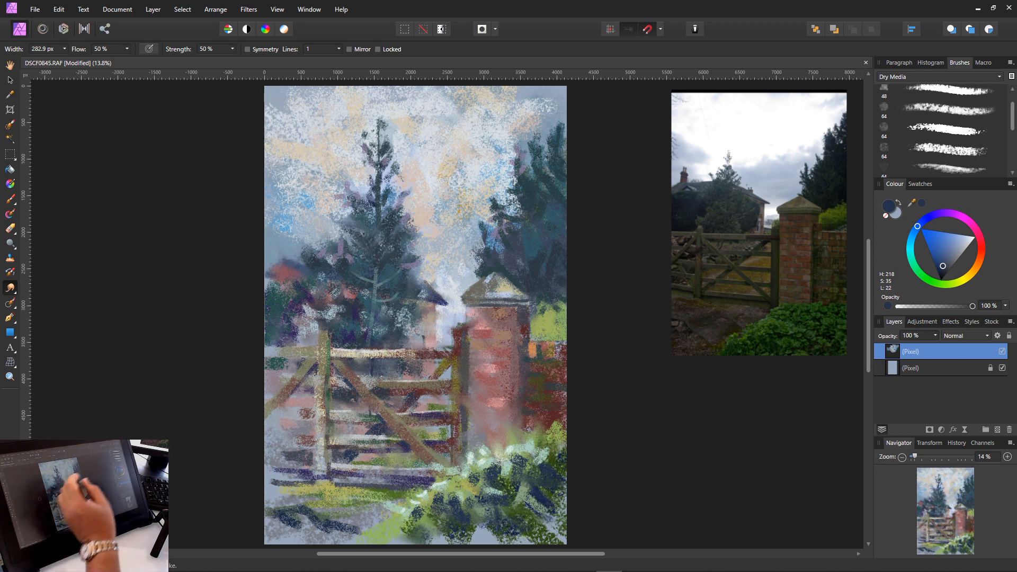
# - Mix an orange-brown of H 20, S 40, L 44 and paint warm bricks on the pillar with the Paint Brush at 174.6 px
pyautogui.click(981, 249)
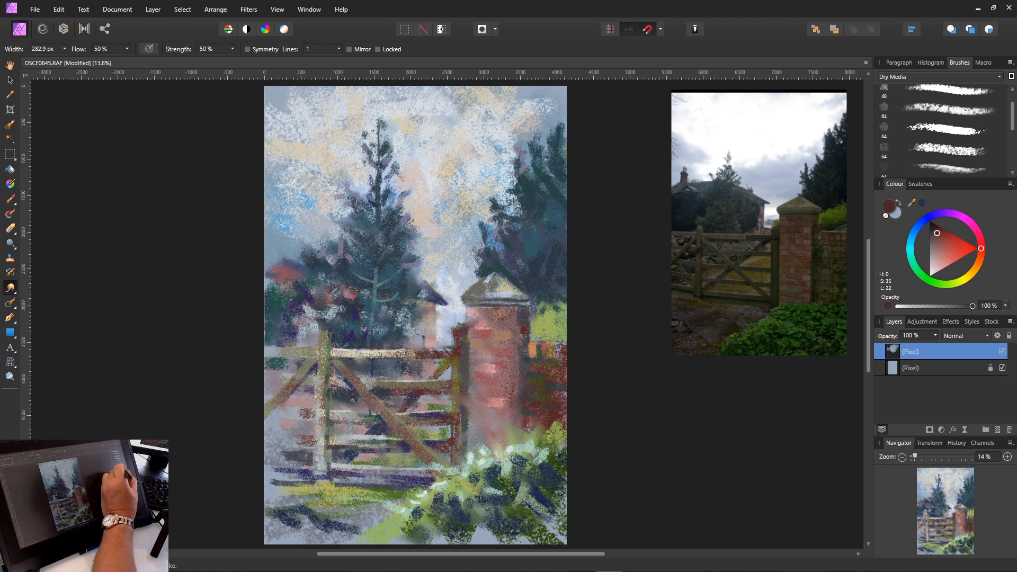
pyautogui.click(979, 260)
pyautogui.click(947, 246)
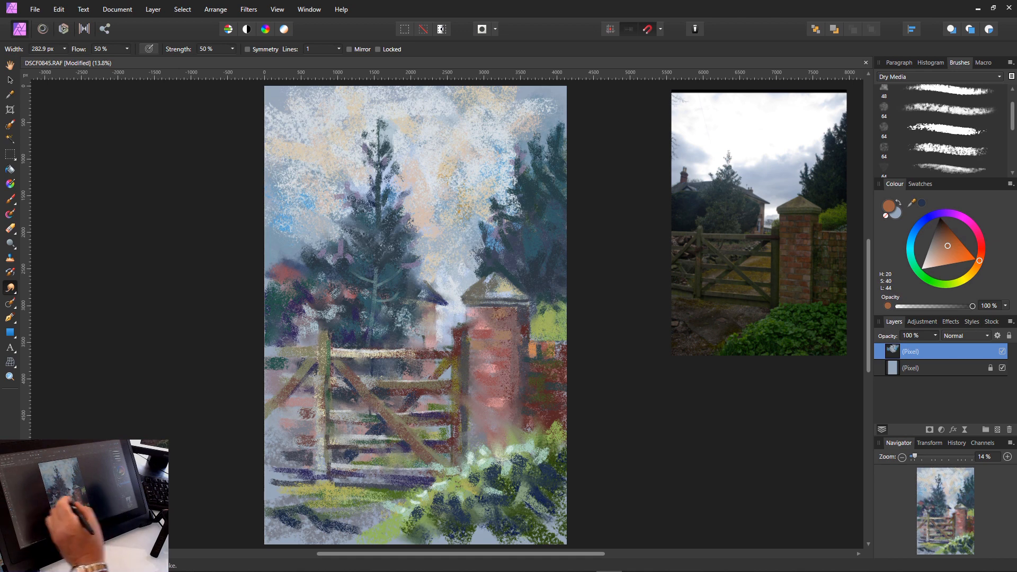
pyautogui.click(10, 199)
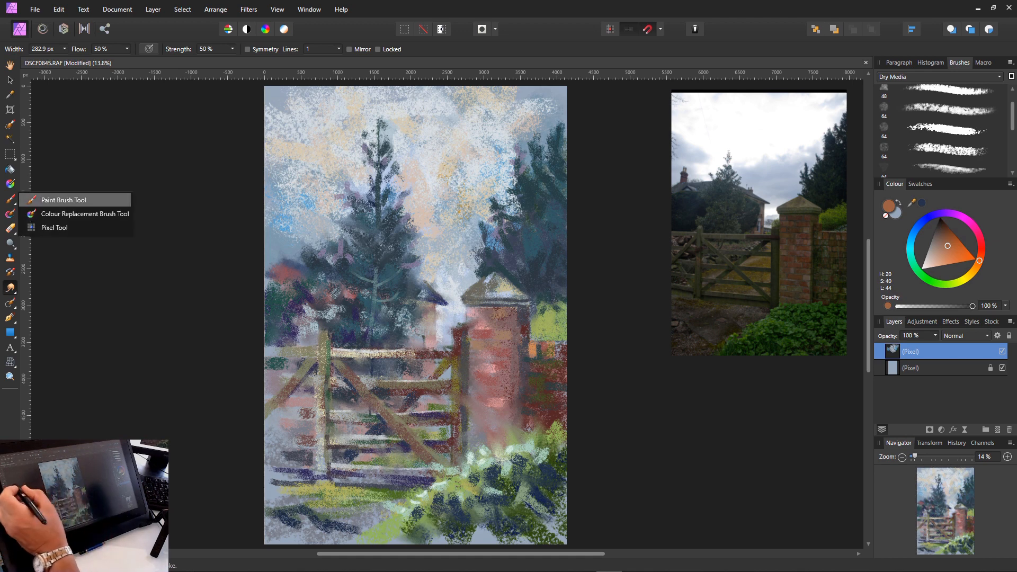
pyautogui.click(61, 200)
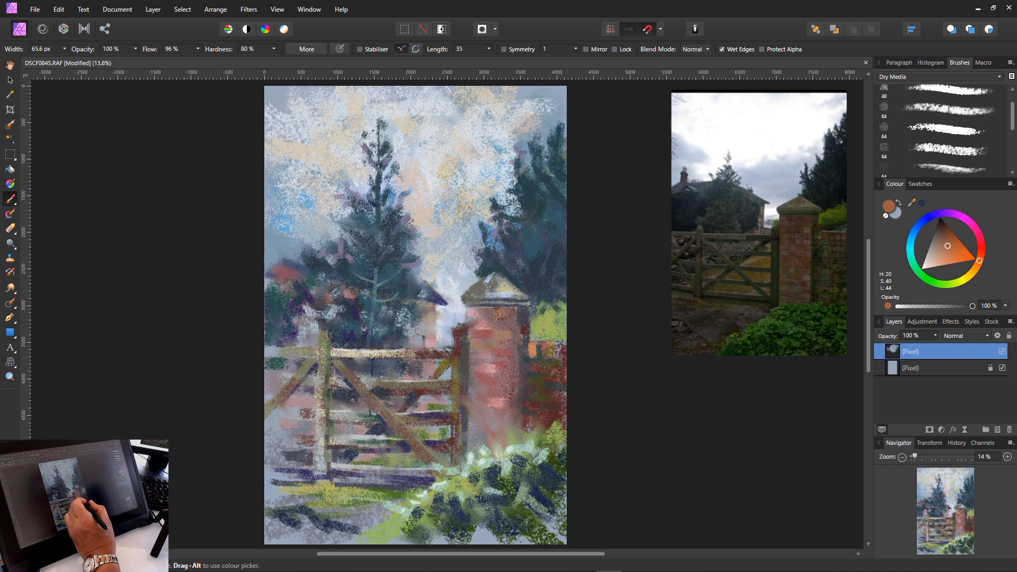
pyautogui.press(']')
pyautogui.press(']')
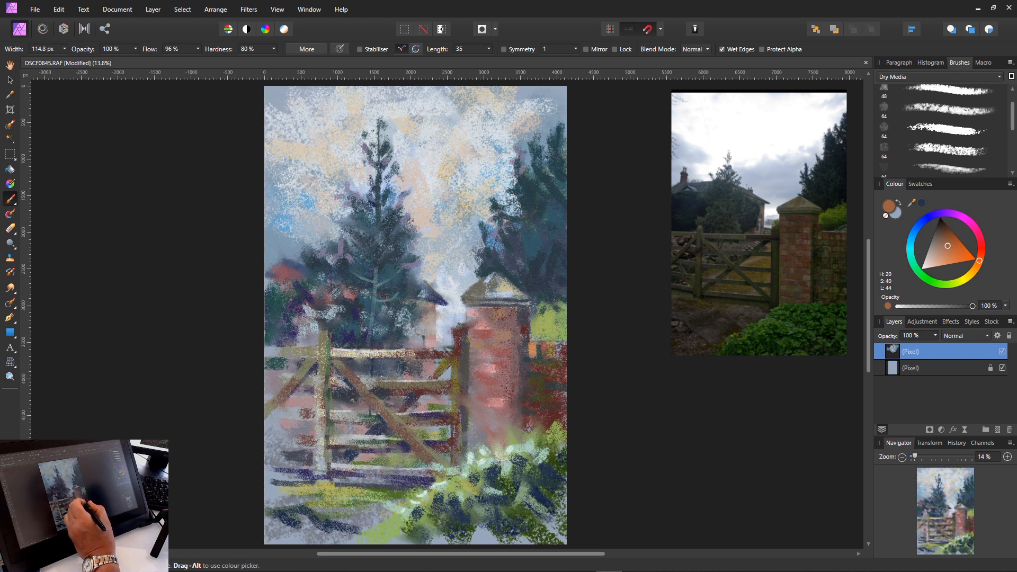
pyautogui.press(']')
pyautogui.press(']')
pyautogui.press(']')
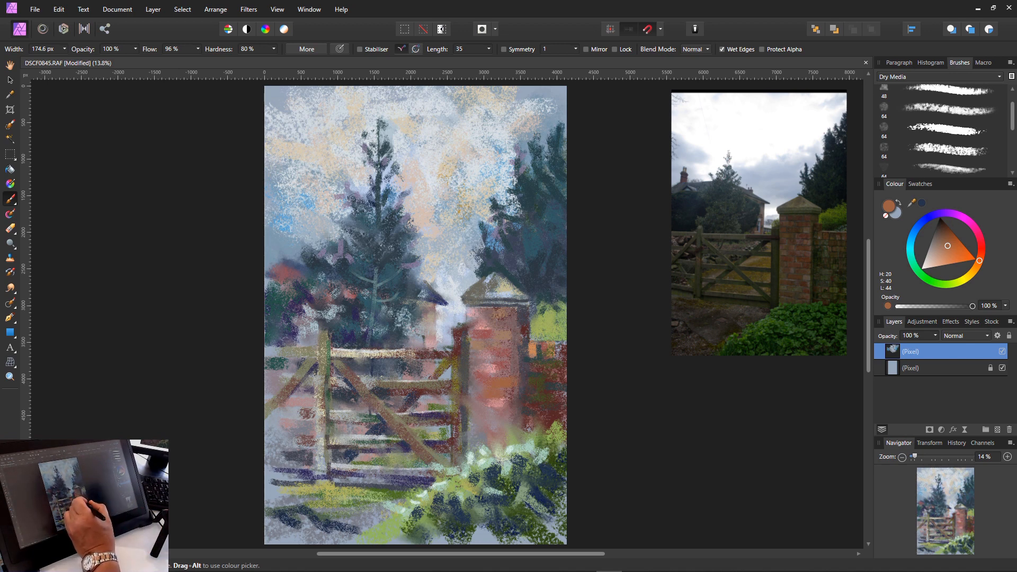
pyautogui.moveTo(490, 414); pyautogui.dragTo(511, 412)
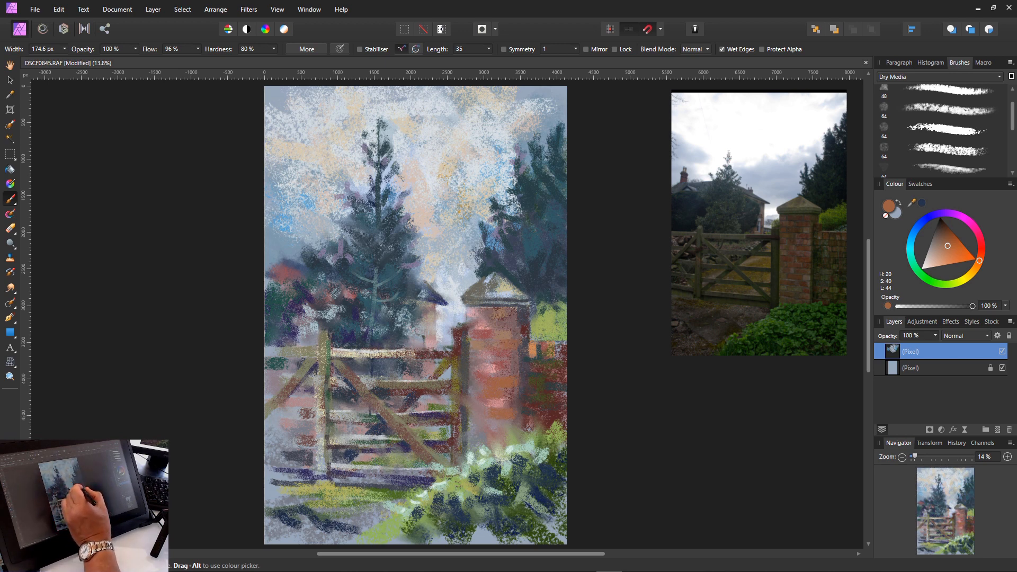
pyautogui.click(478, 313)
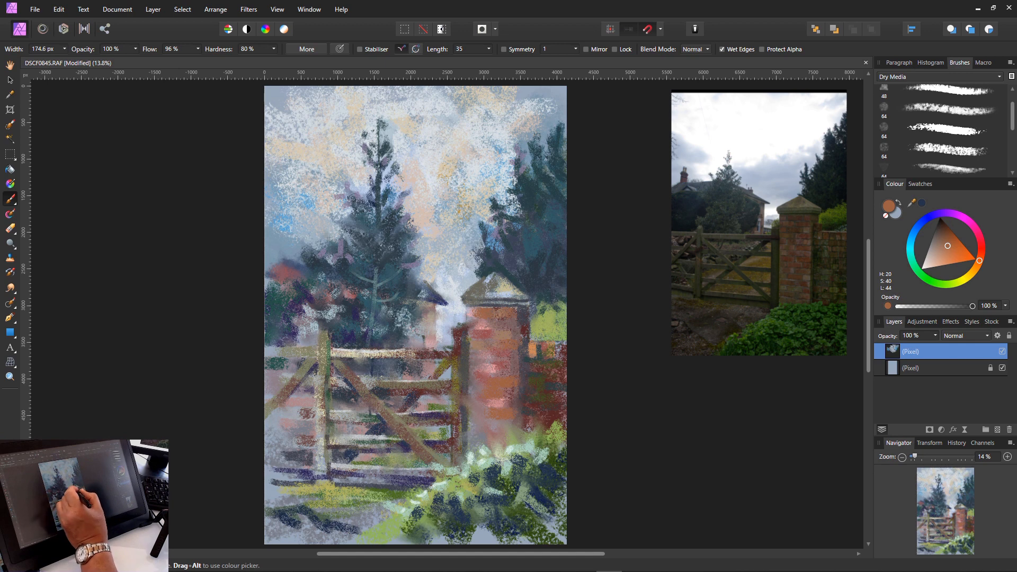
pyautogui.click(477, 321)
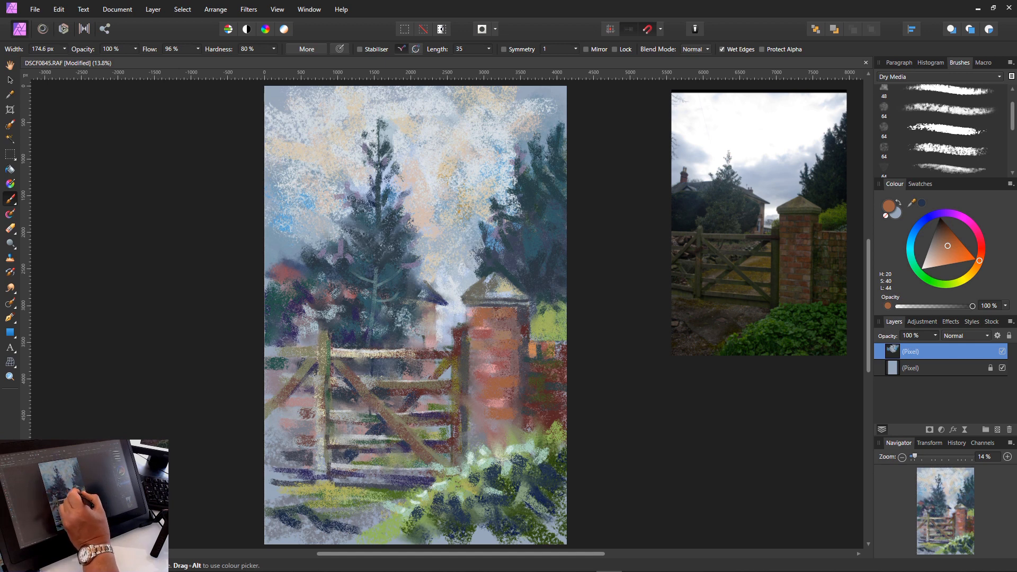
# - Brighten the pillar's upper bricks with a red of H 357, S 74, L 58 and tone them with a muted S 19, L 42
pyautogui.click(981, 246)
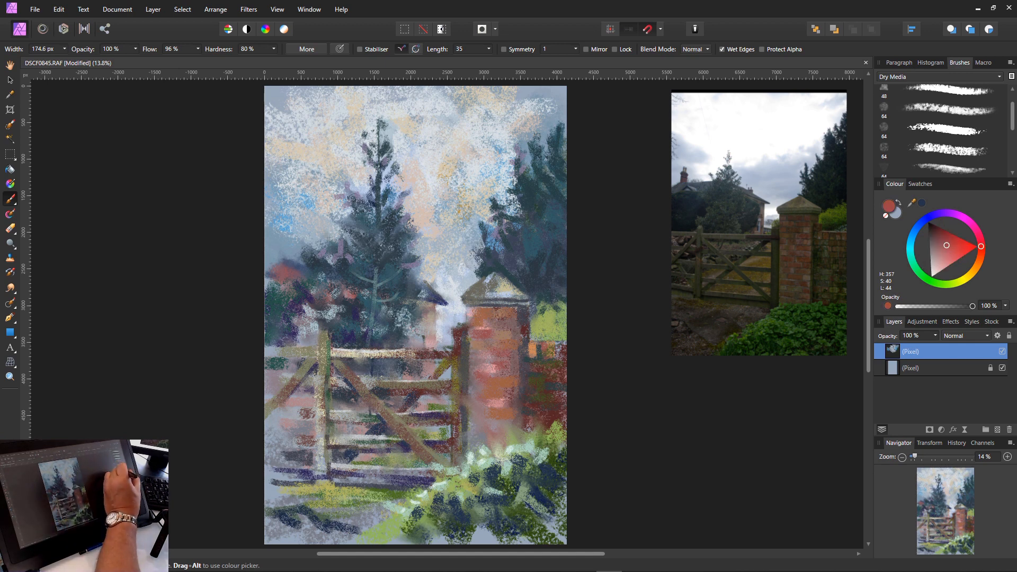
pyautogui.click(960, 252)
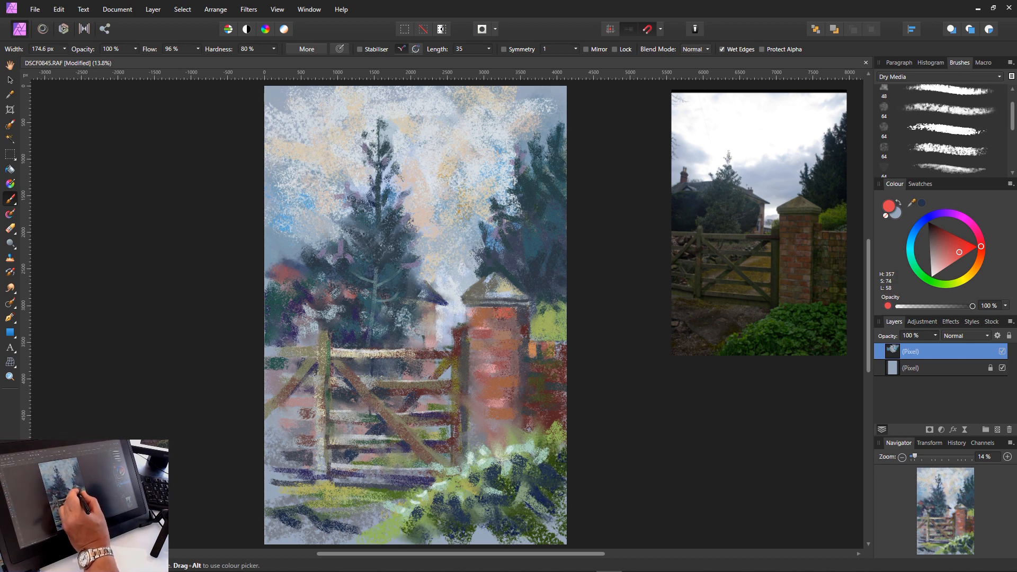
pyautogui.moveTo(473, 324); pyautogui.dragTo(506, 323)
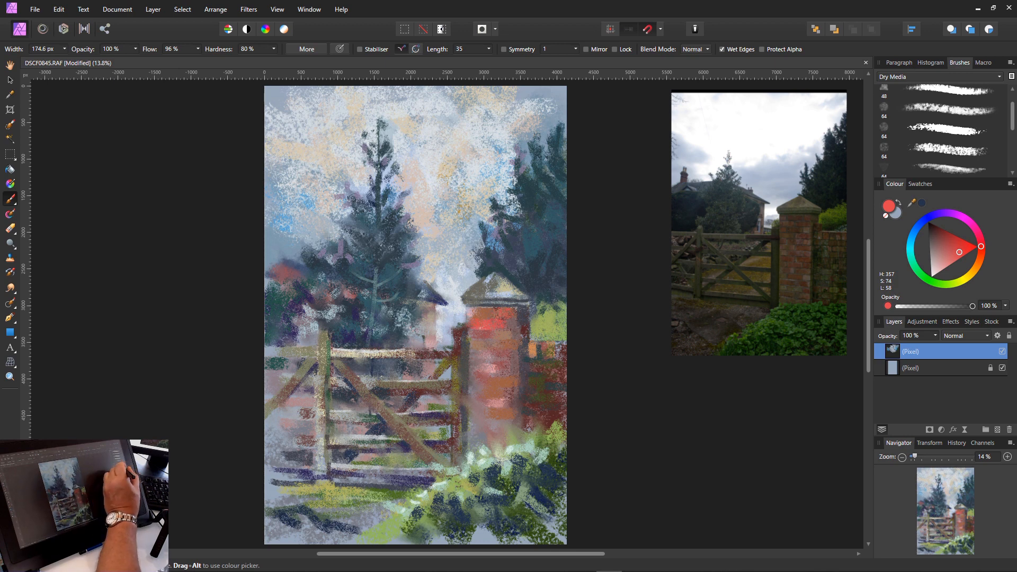
pyautogui.click(938, 233)
pyautogui.click(937, 245)
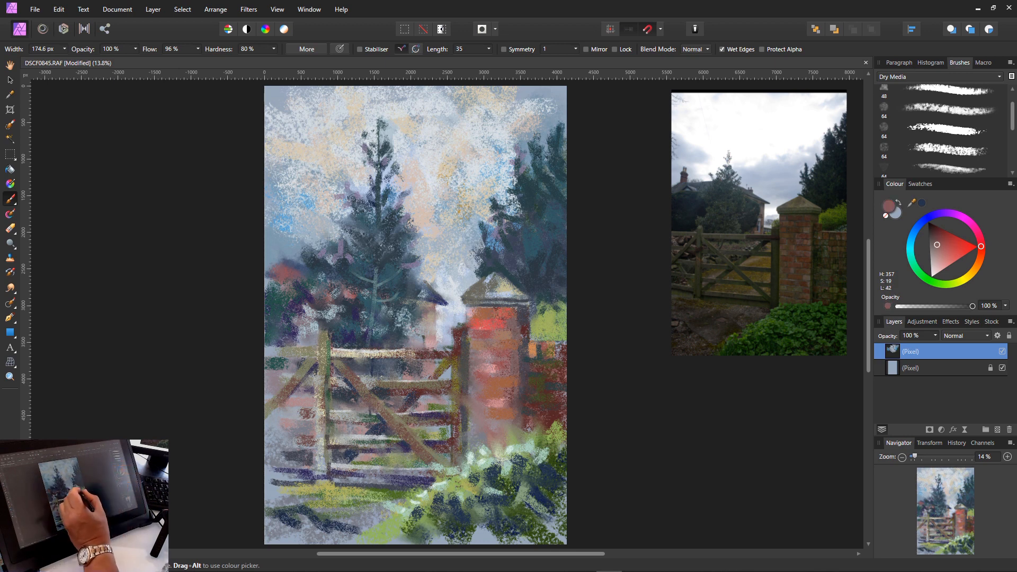
pyautogui.moveTo(484, 324); pyautogui.dragTo(503, 326)
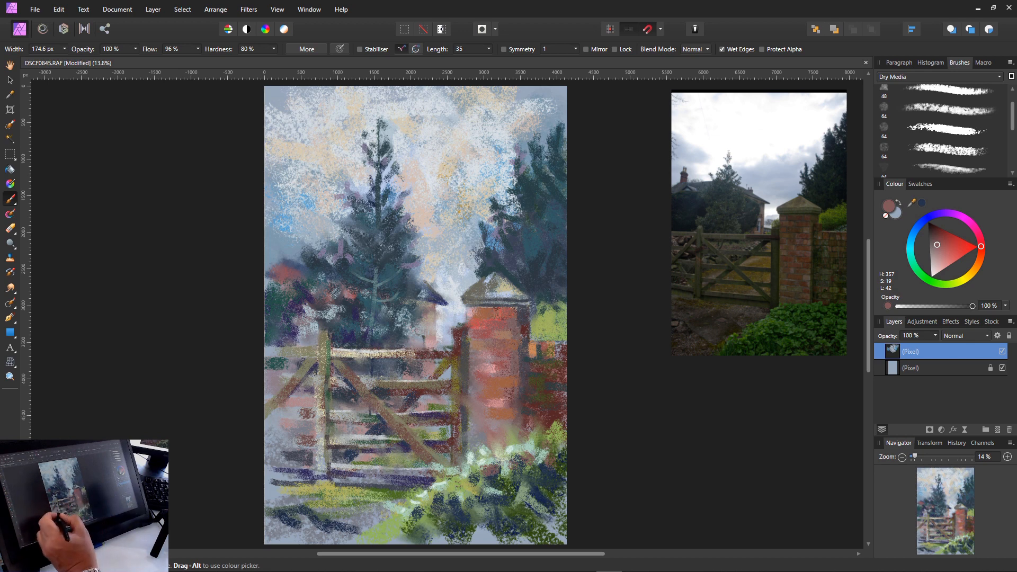
# - Sample a pale blue of H 215, S 37, L 75 and lighten the foreground path, adding highlights with S 49, L 87
pyautogui.press('alt')
pyautogui.moveTo(276, 430); pyautogui.dragTo(276, 430)
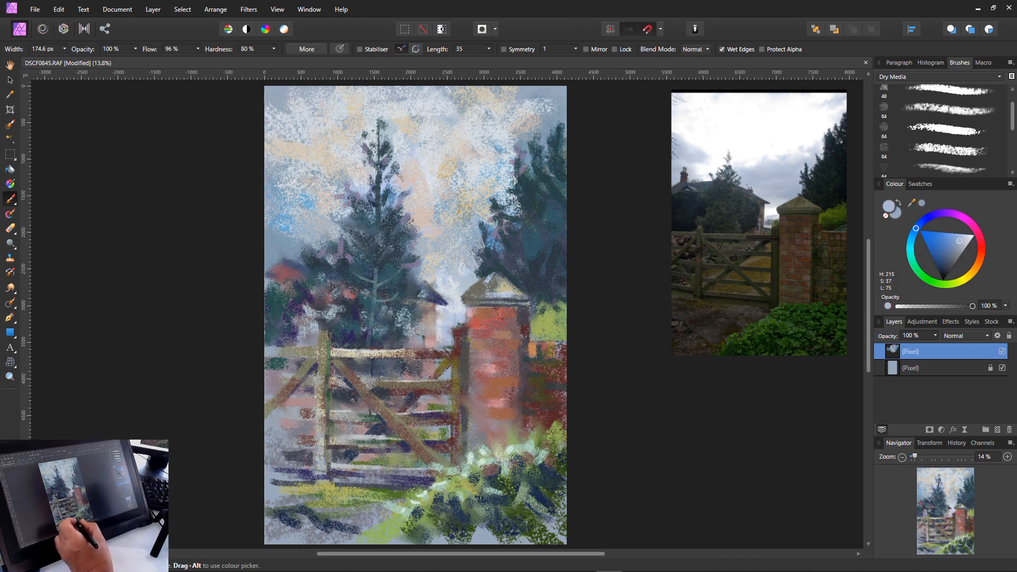
pyautogui.moveTo(402, 494)
pyautogui.mouseDown()
pyautogui.moveTo(352, 500)
pyautogui.moveTo(355, 516)
pyautogui.moveTo(335, 521)
pyautogui.moveTo(390, 524)
pyautogui.moveTo(376, 530)
pyautogui.mouseUp()
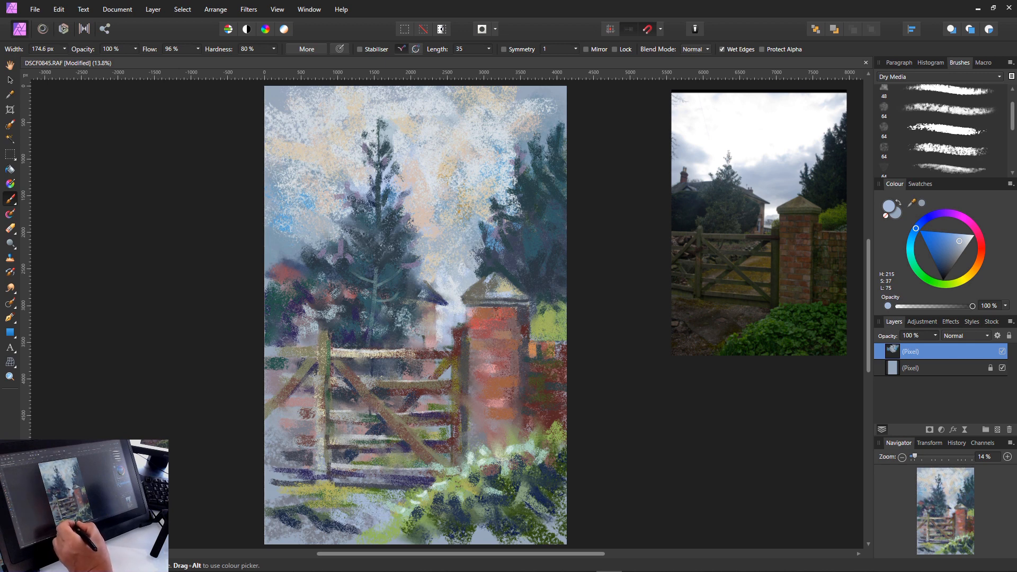
pyautogui.click(965, 238)
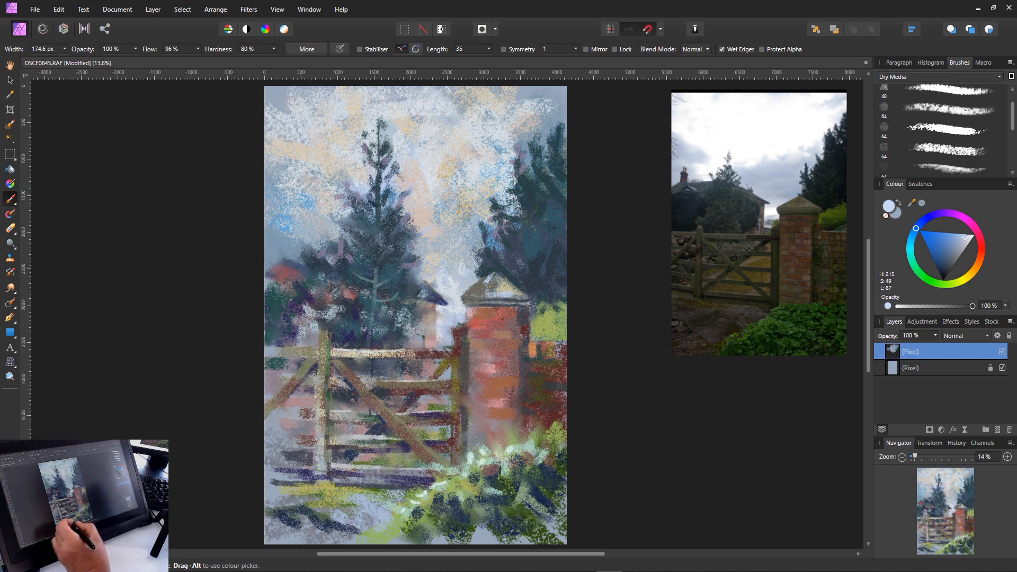
pyautogui.moveTo(365, 504)
pyautogui.mouseDown()
pyautogui.moveTo(384, 520)
pyautogui.moveTo(367, 525)
pyautogui.moveTo(396, 491)
pyautogui.moveTo(345, 501)
pyautogui.mouseUp()
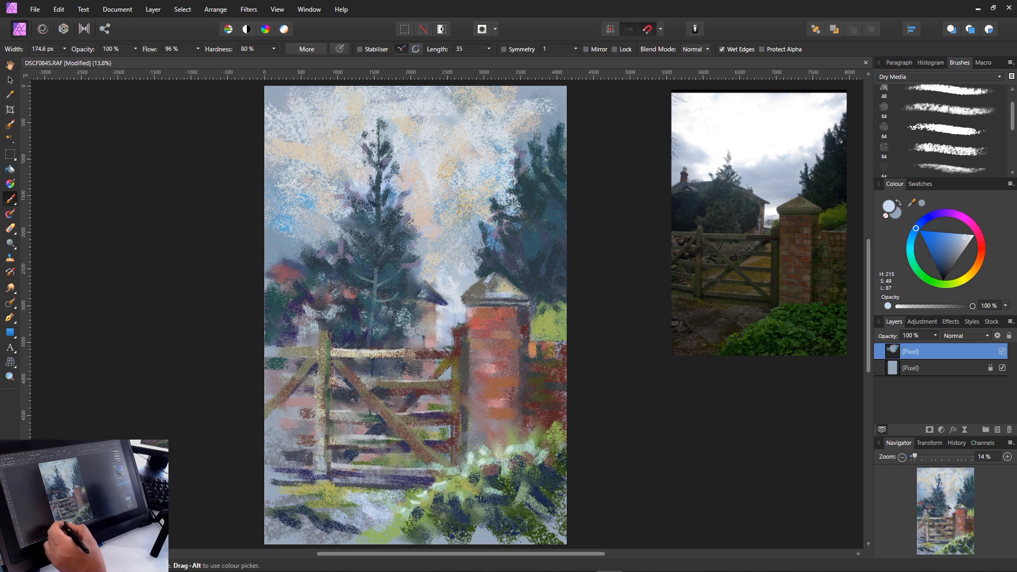
pyautogui.moveTo(286, 500); pyautogui.dragTo(314, 490)
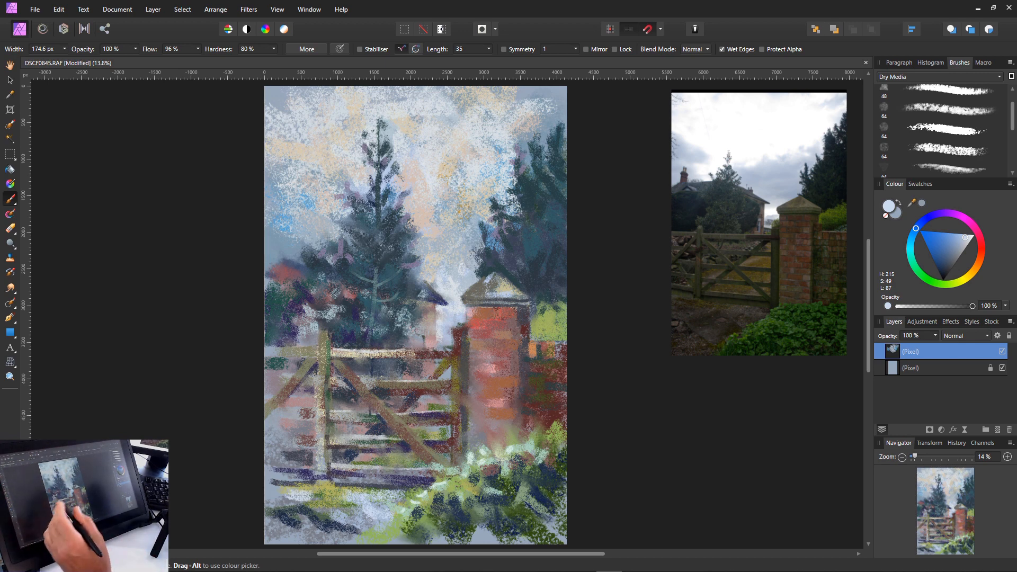
# - Sign the painting with the artist's name in its lower-left corner, using a near-white blue of H 215, S 31, L 91 and a 32.1 px brush
pyautogui.click(970, 237)
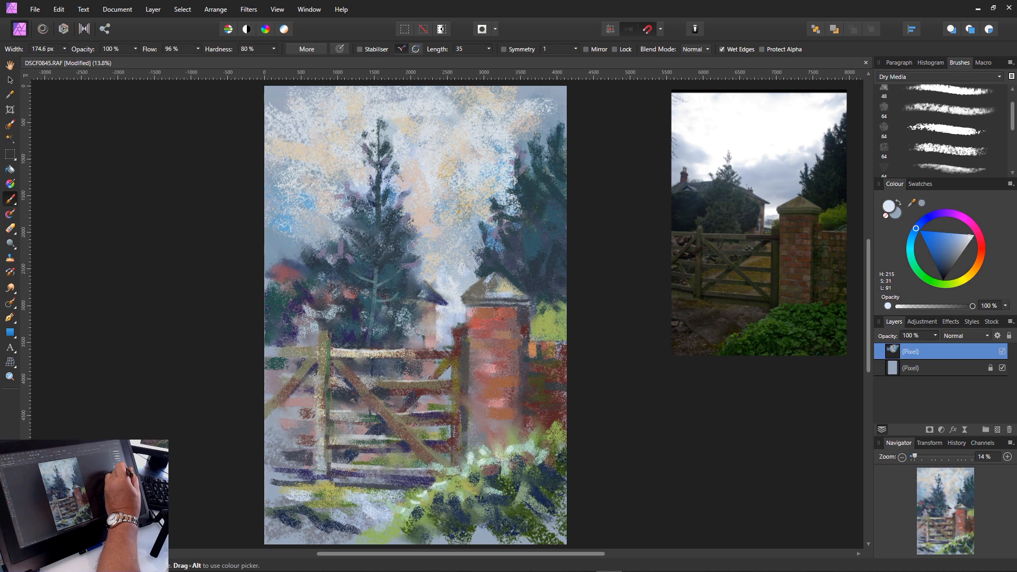
pyautogui.press('[')
pyautogui.press('[')
pyautogui.press('[')
pyautogui.press('[')
pyautogui.press('[')
pyautogui.press('[')
pyautogui.press('[')
pyautogui.press('[')
pyautogui.press('[')
pyautogui.press('[')
pyautogui.press('[')
pyautogui.press('[')
pyautogui.press('[')
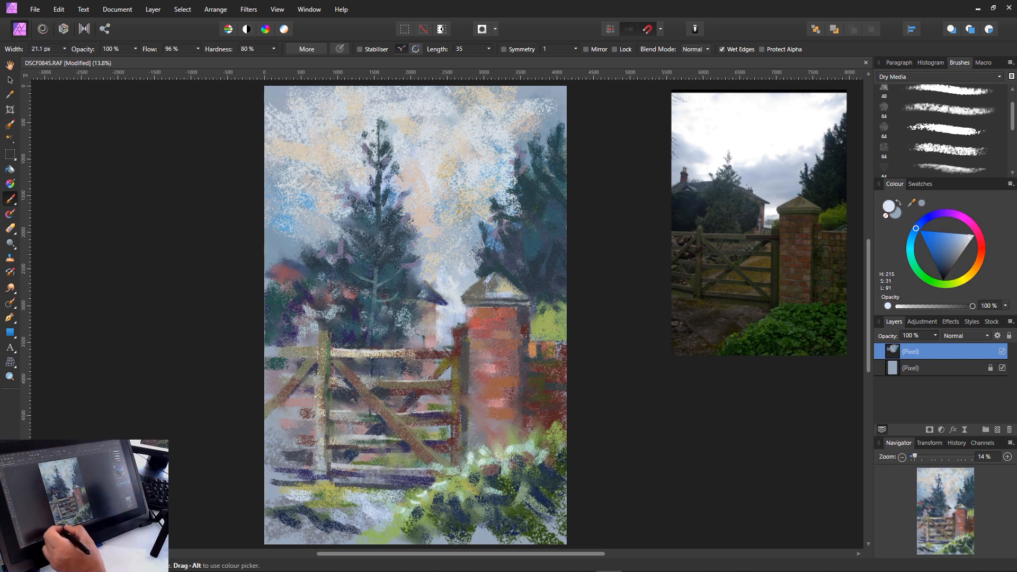
pyautogui.press(']')
pyautogui.moveTo(274, 534)
pyautogui.mouseDown()
pyautogui.moveTo(330, 520)
pyautogui.moveTo(329, 533)
pyautogui.moveTo(354, 531)
pyautogui.moveTo(356, 520)
pyautogui.mouseUp()
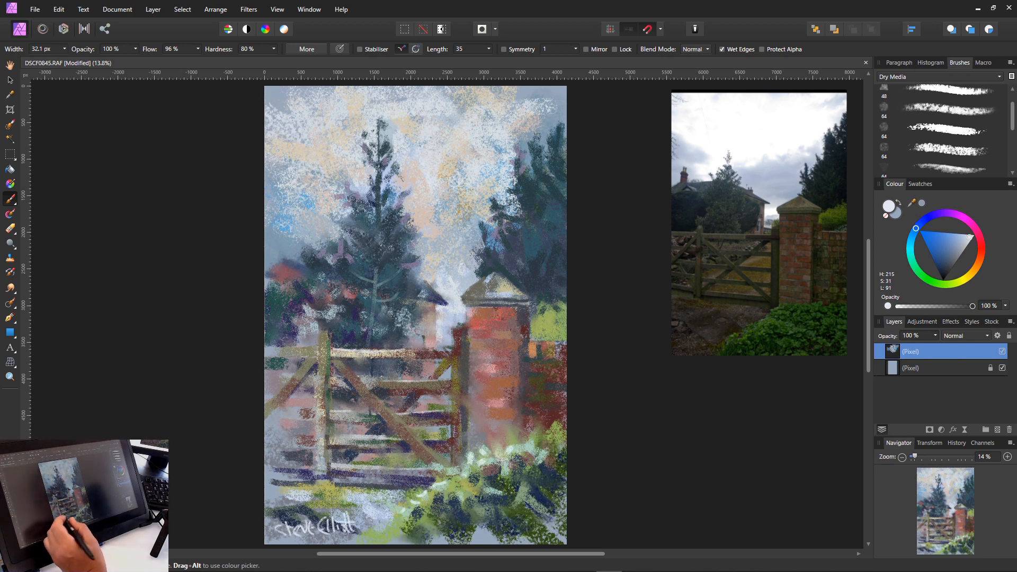